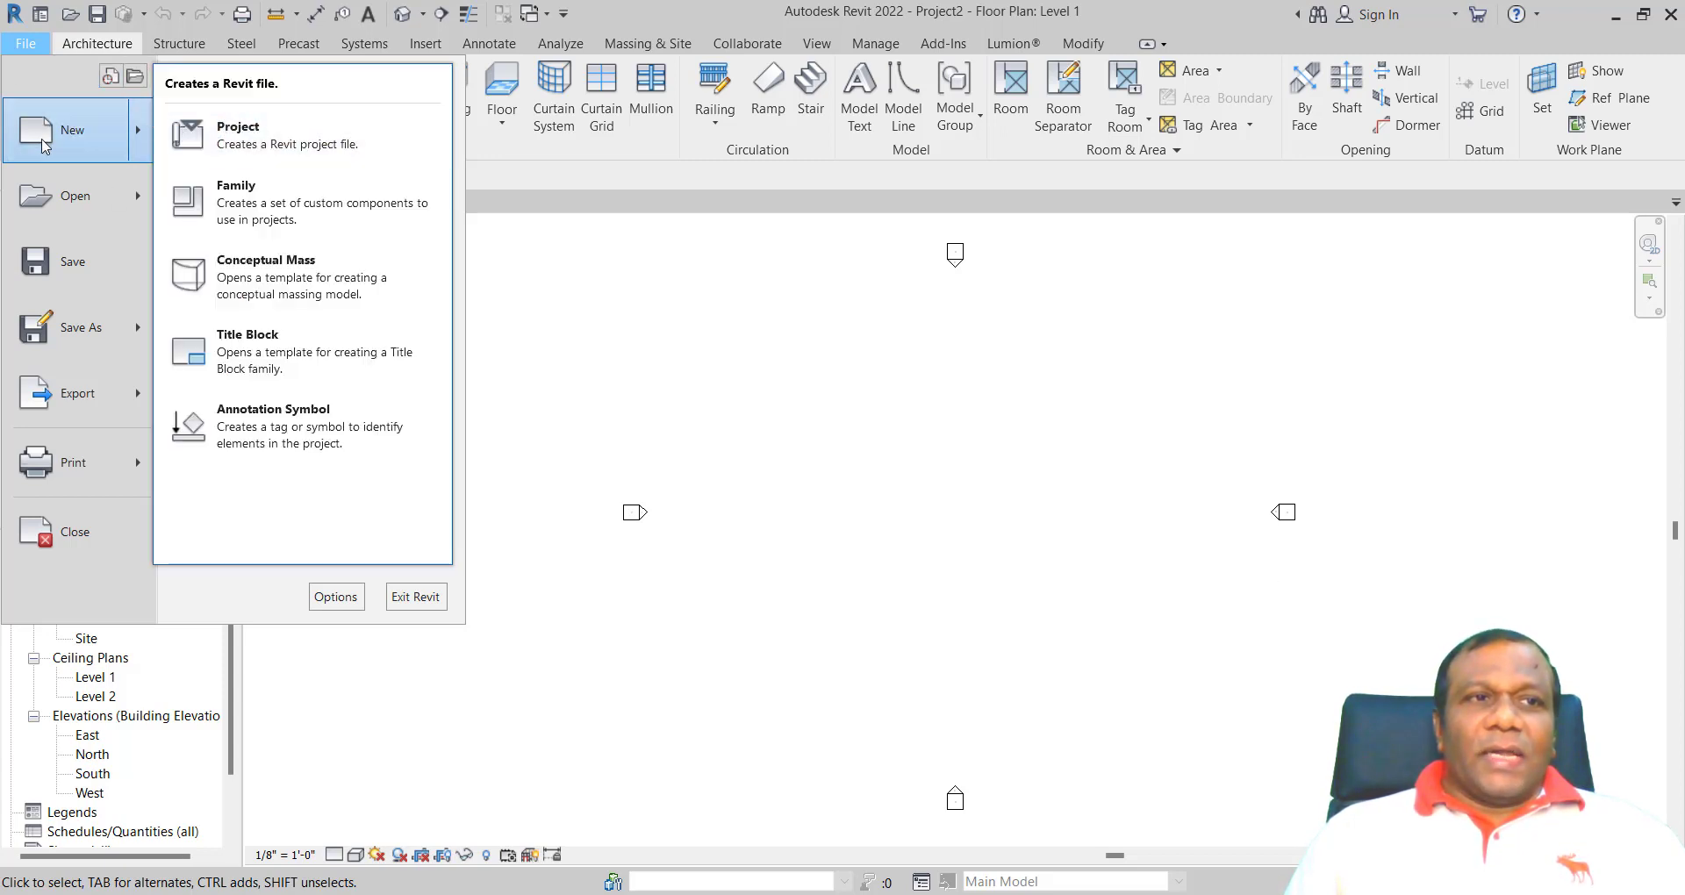
- Create a new conceptual mass family from the Mass template in the Conceptual Mass folder
left_click(318, 286)
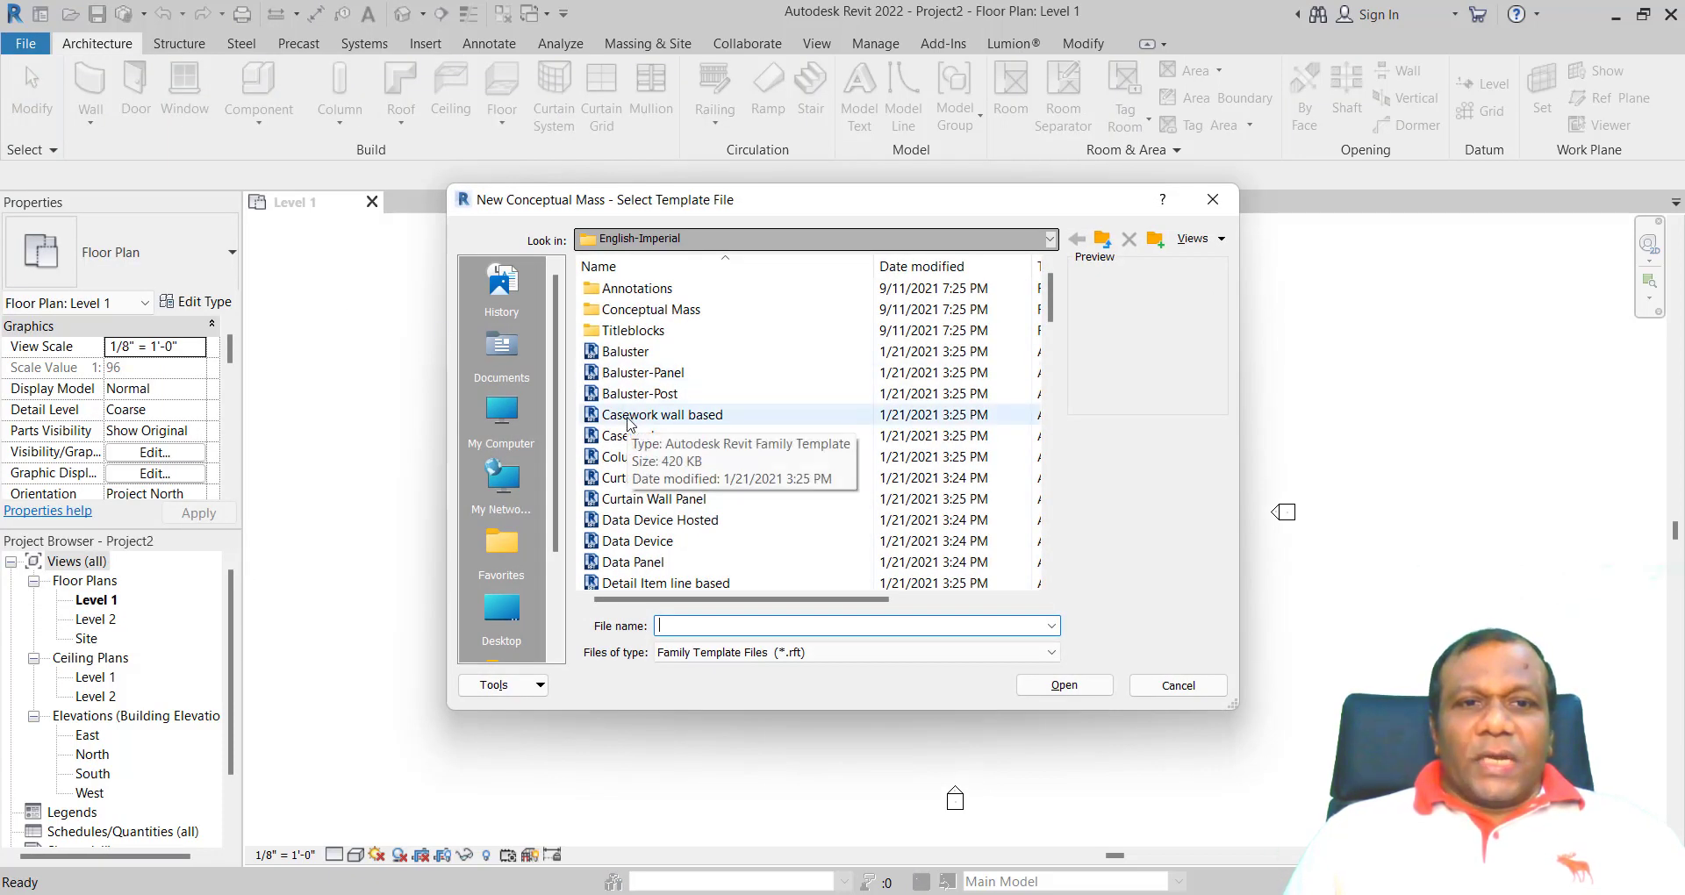
double_click(643, 311)
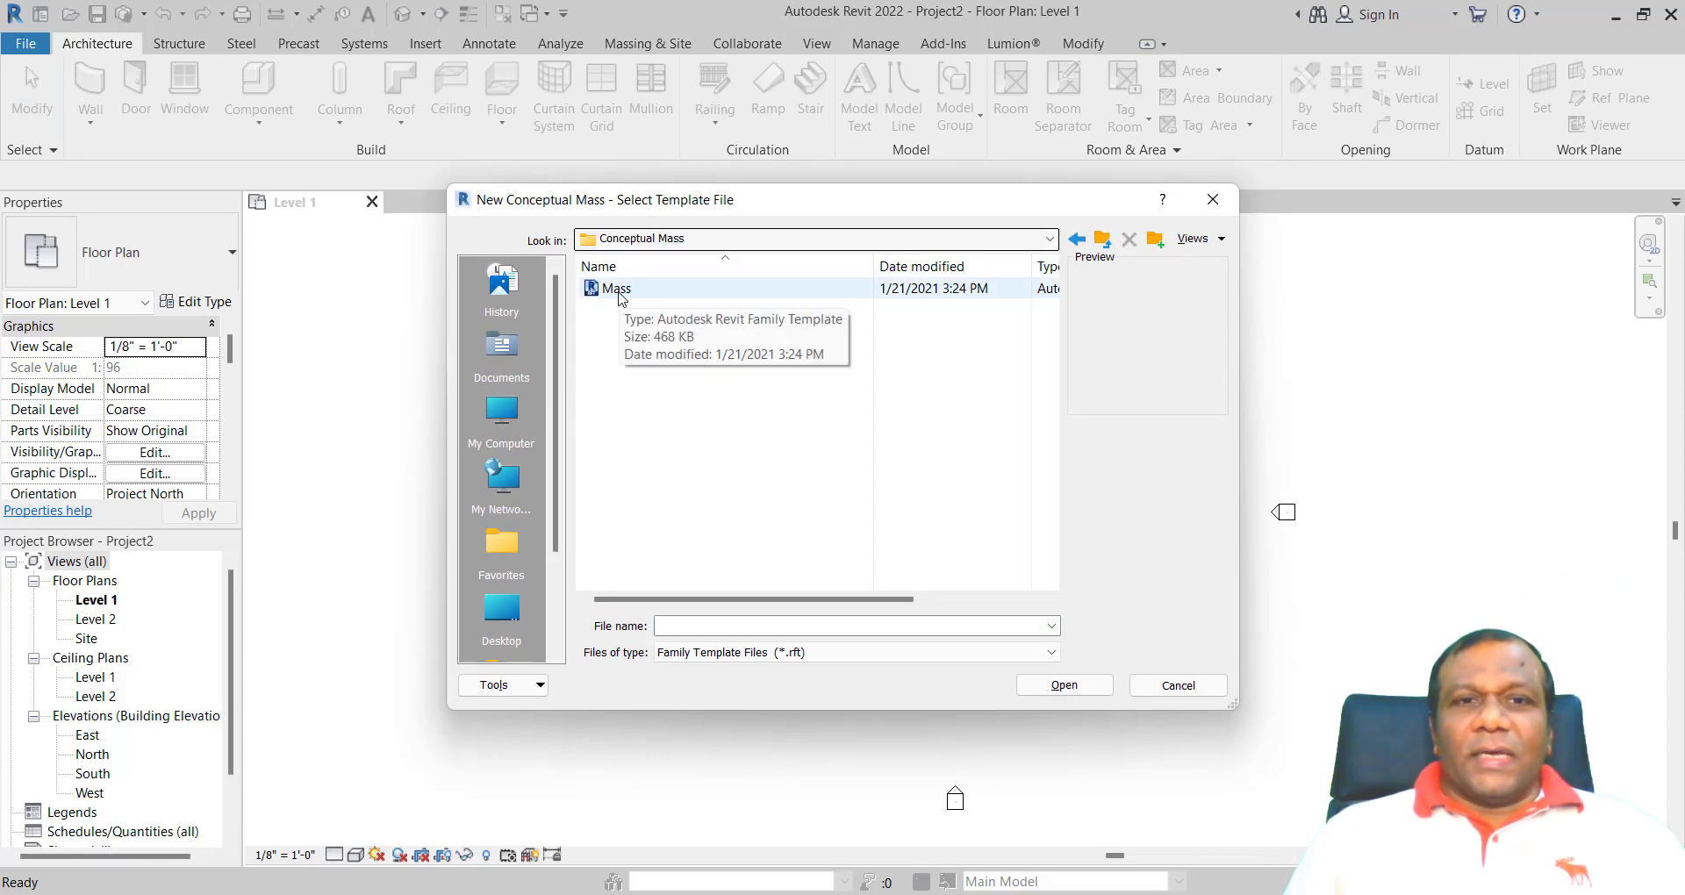
left_click(1077, 238)
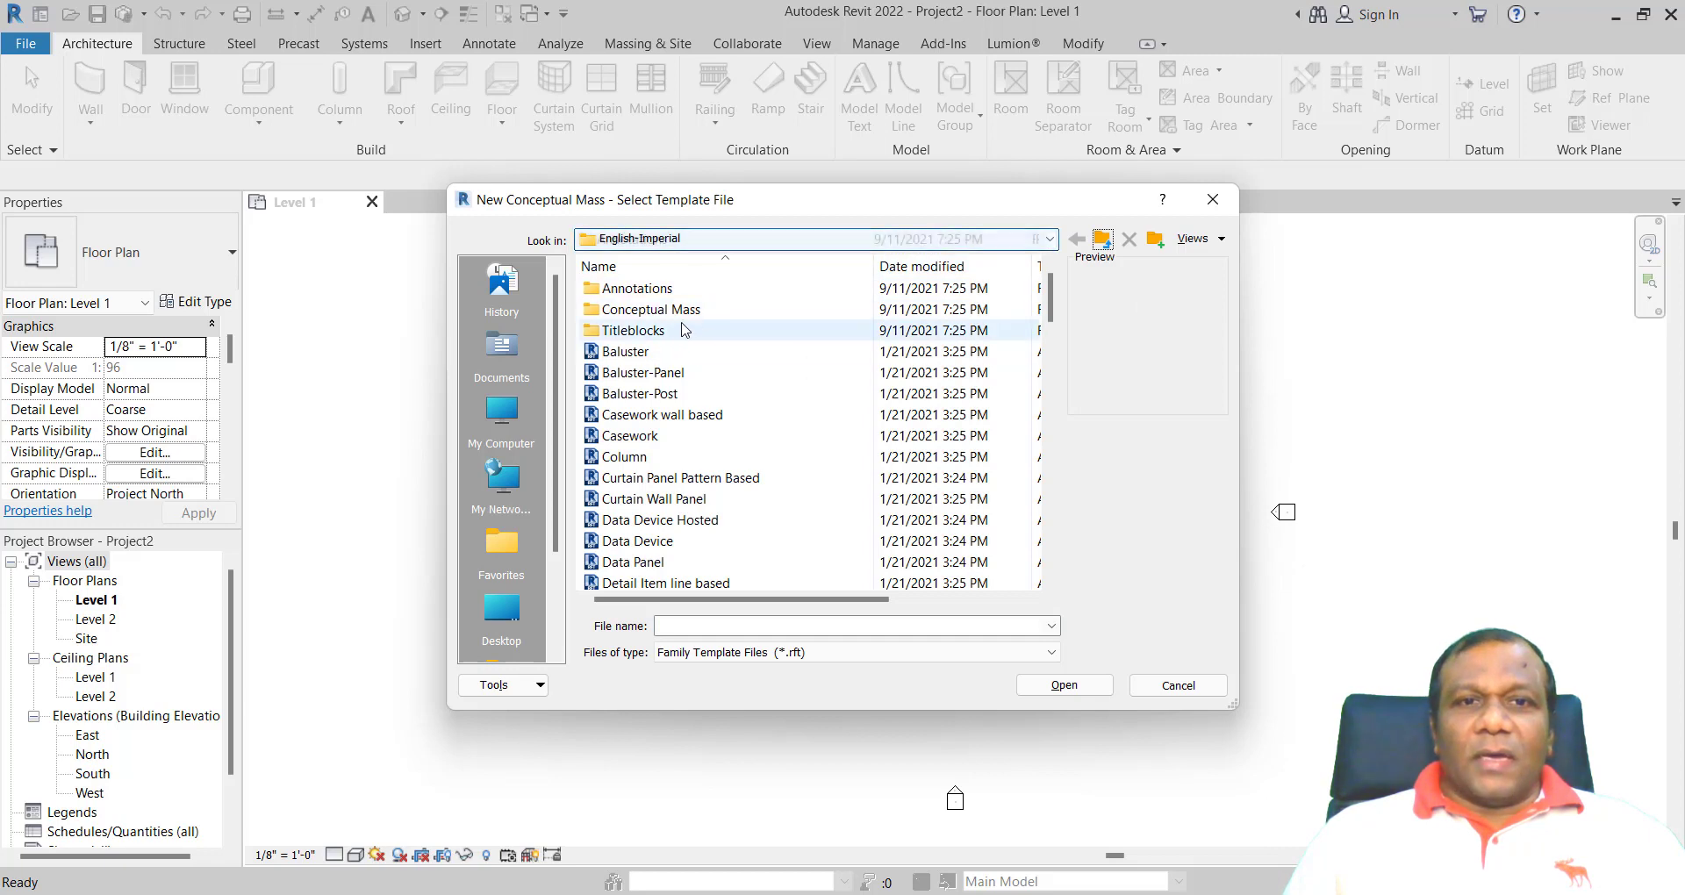
double_click(634, 310)
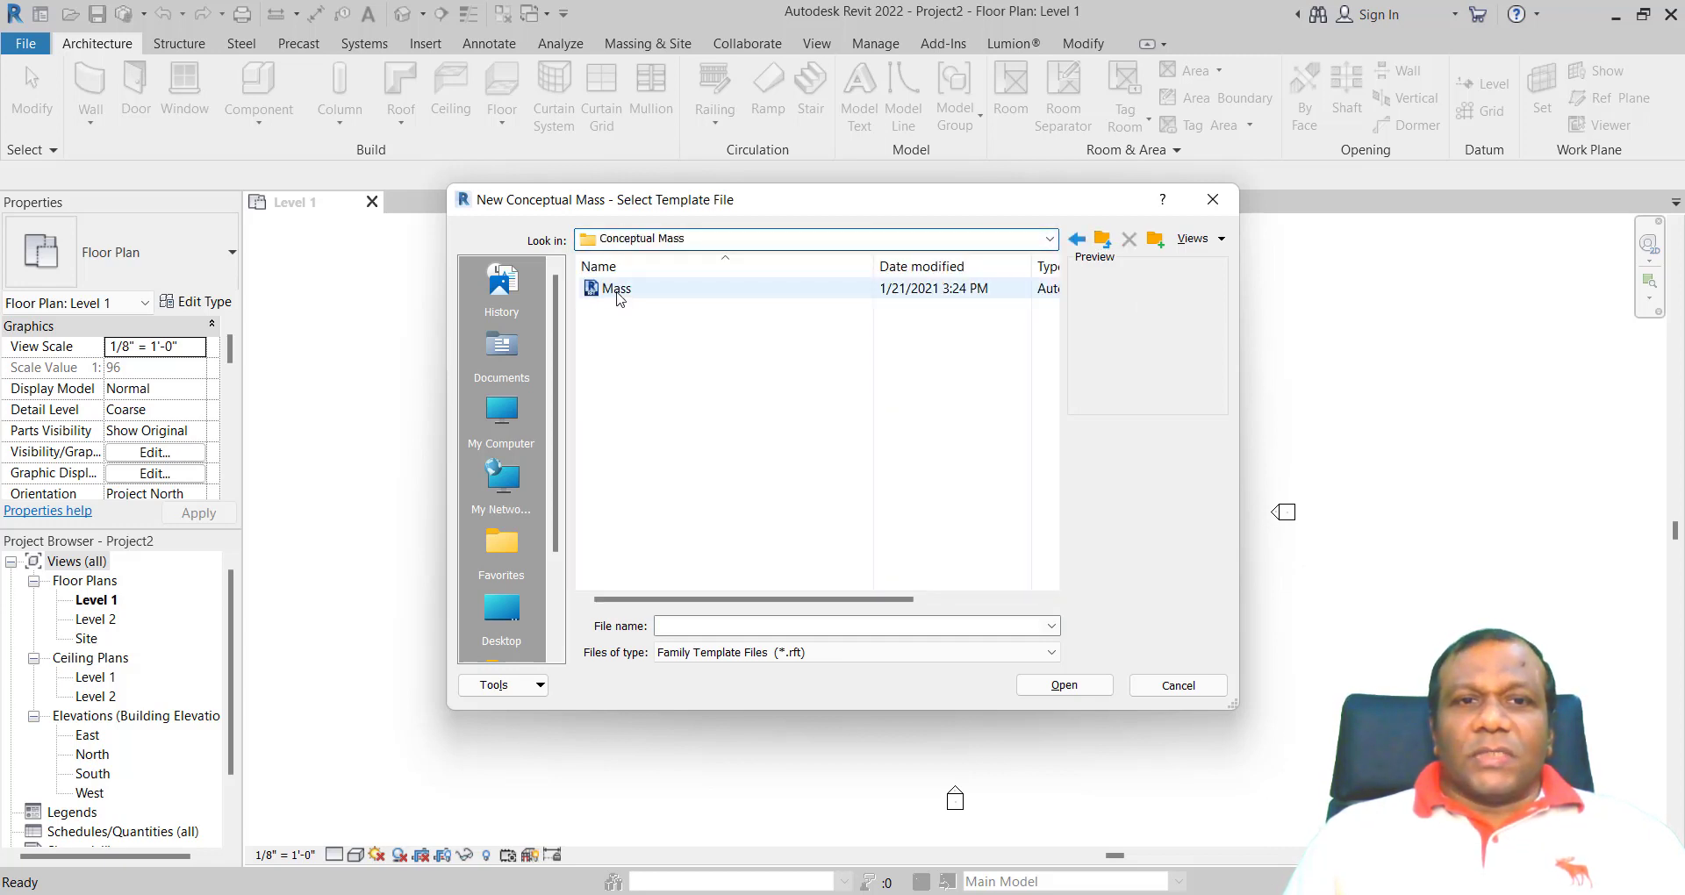
left_click(619, 294)
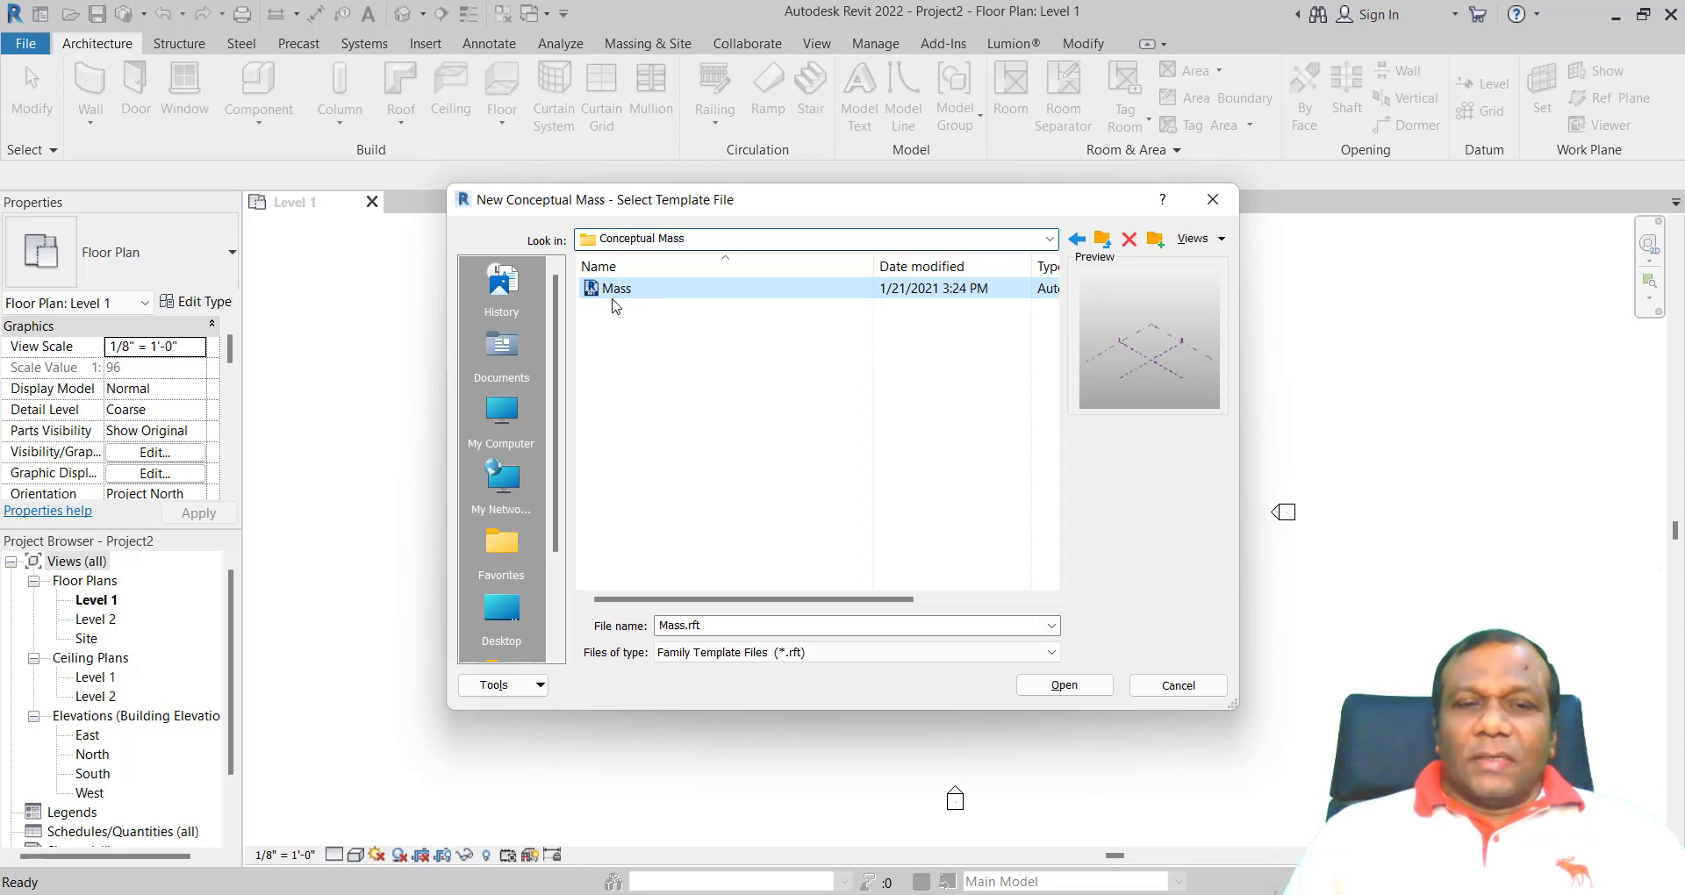
left_click(1064, 686)
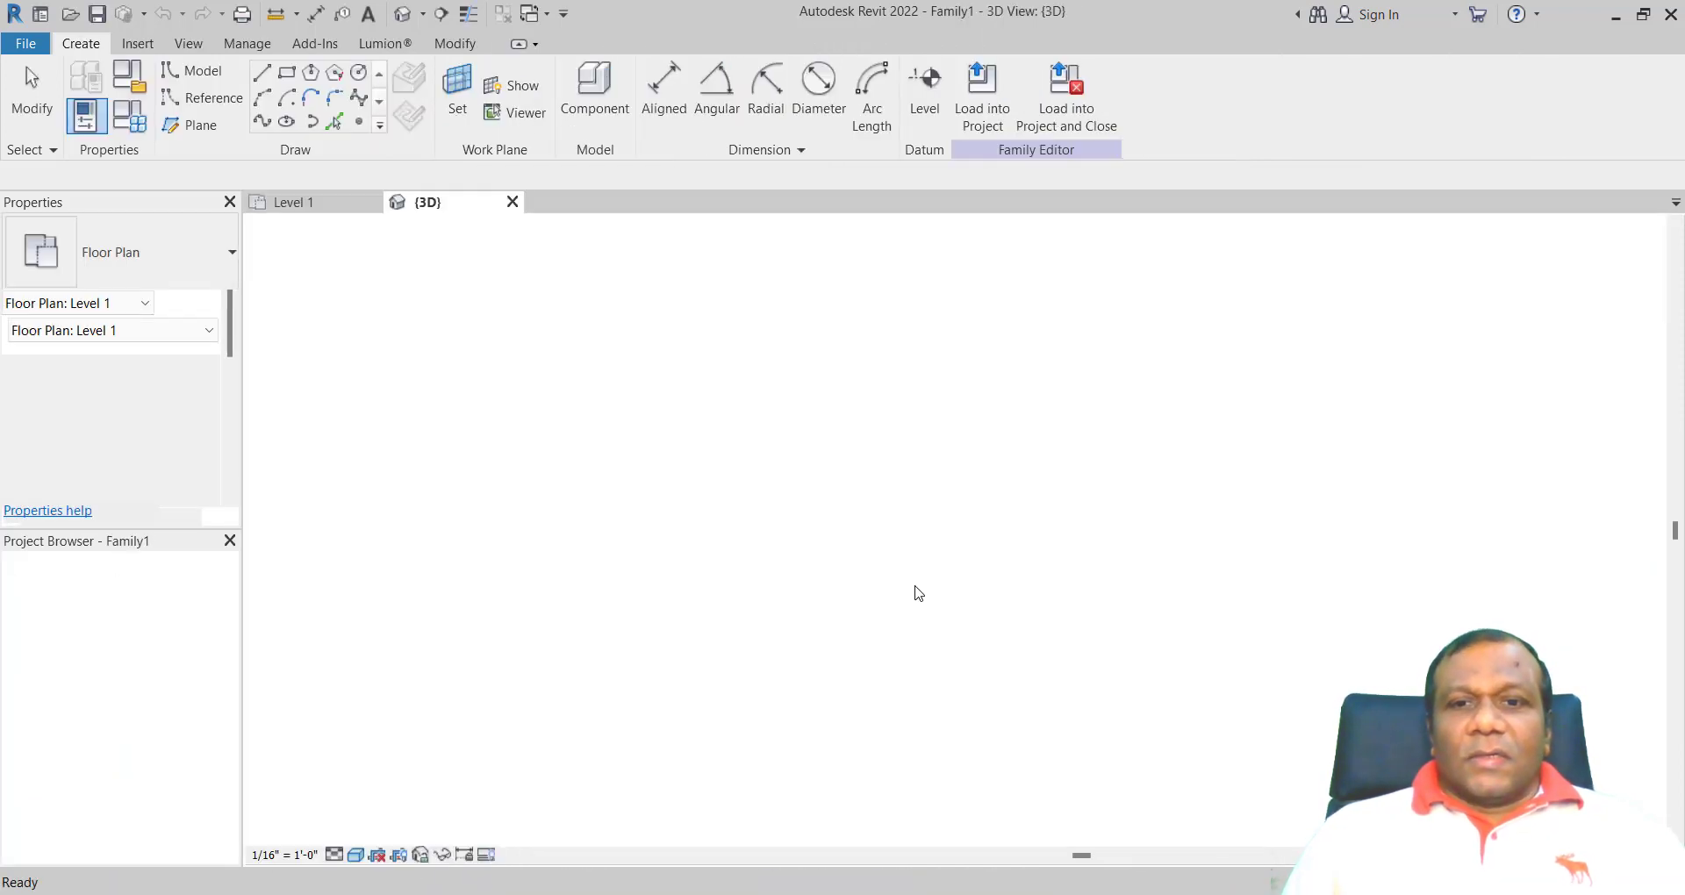
- Open the Level 1 floor plan of the new mass family
scroll(957, 619, "up", 2)
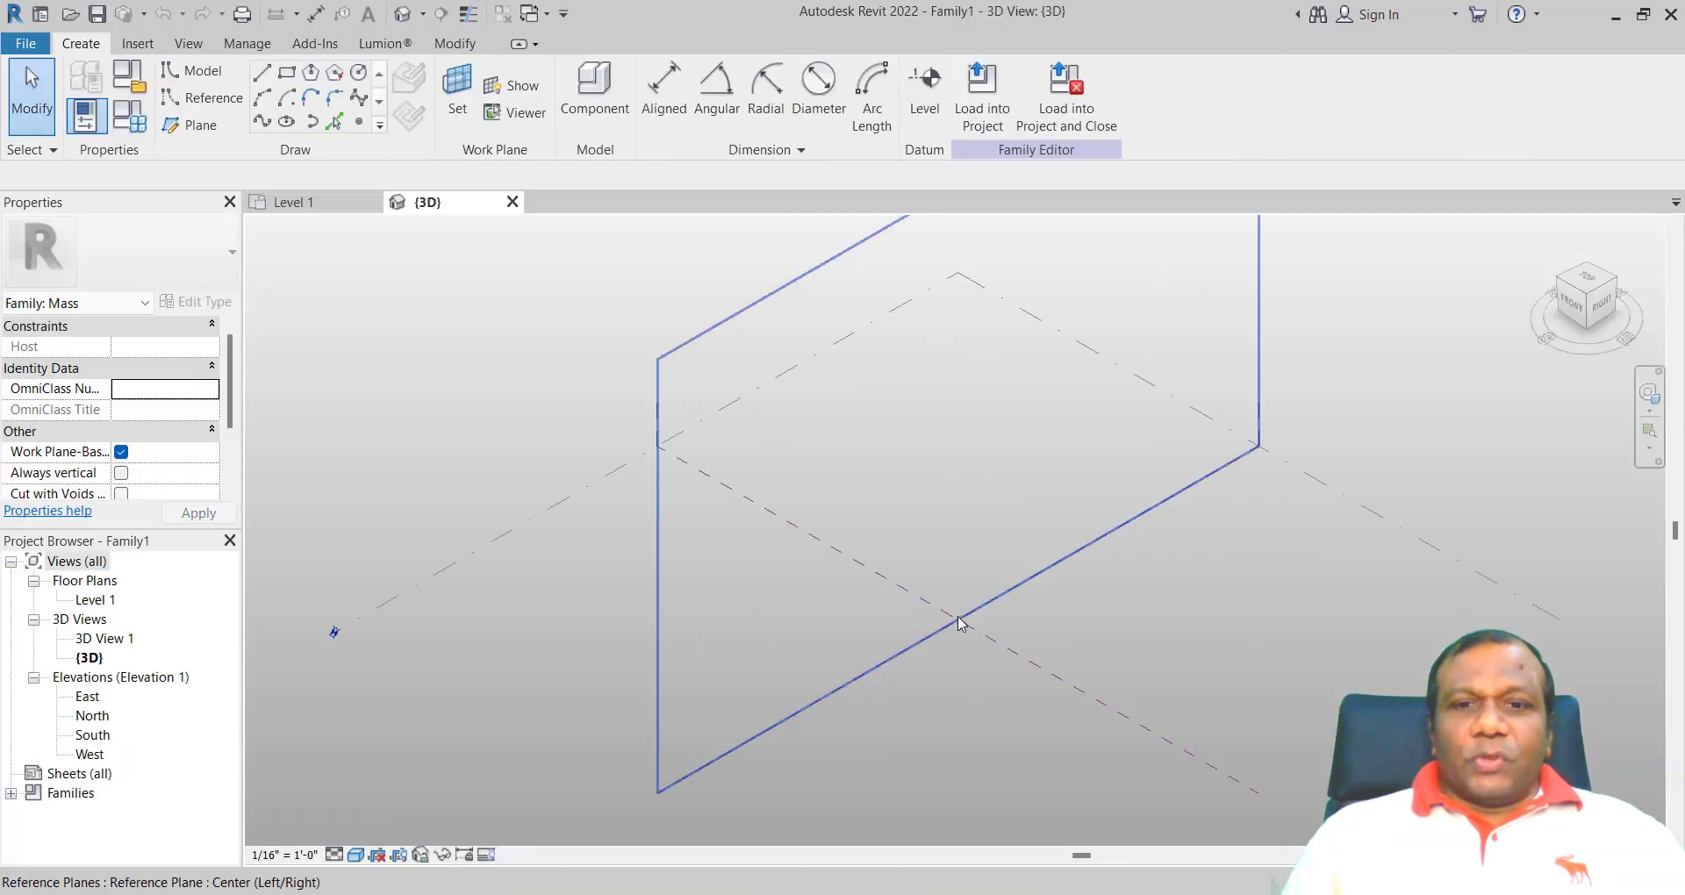
scroll(948, 585, "down", 2)
scroll(952, 638, "up", 1)
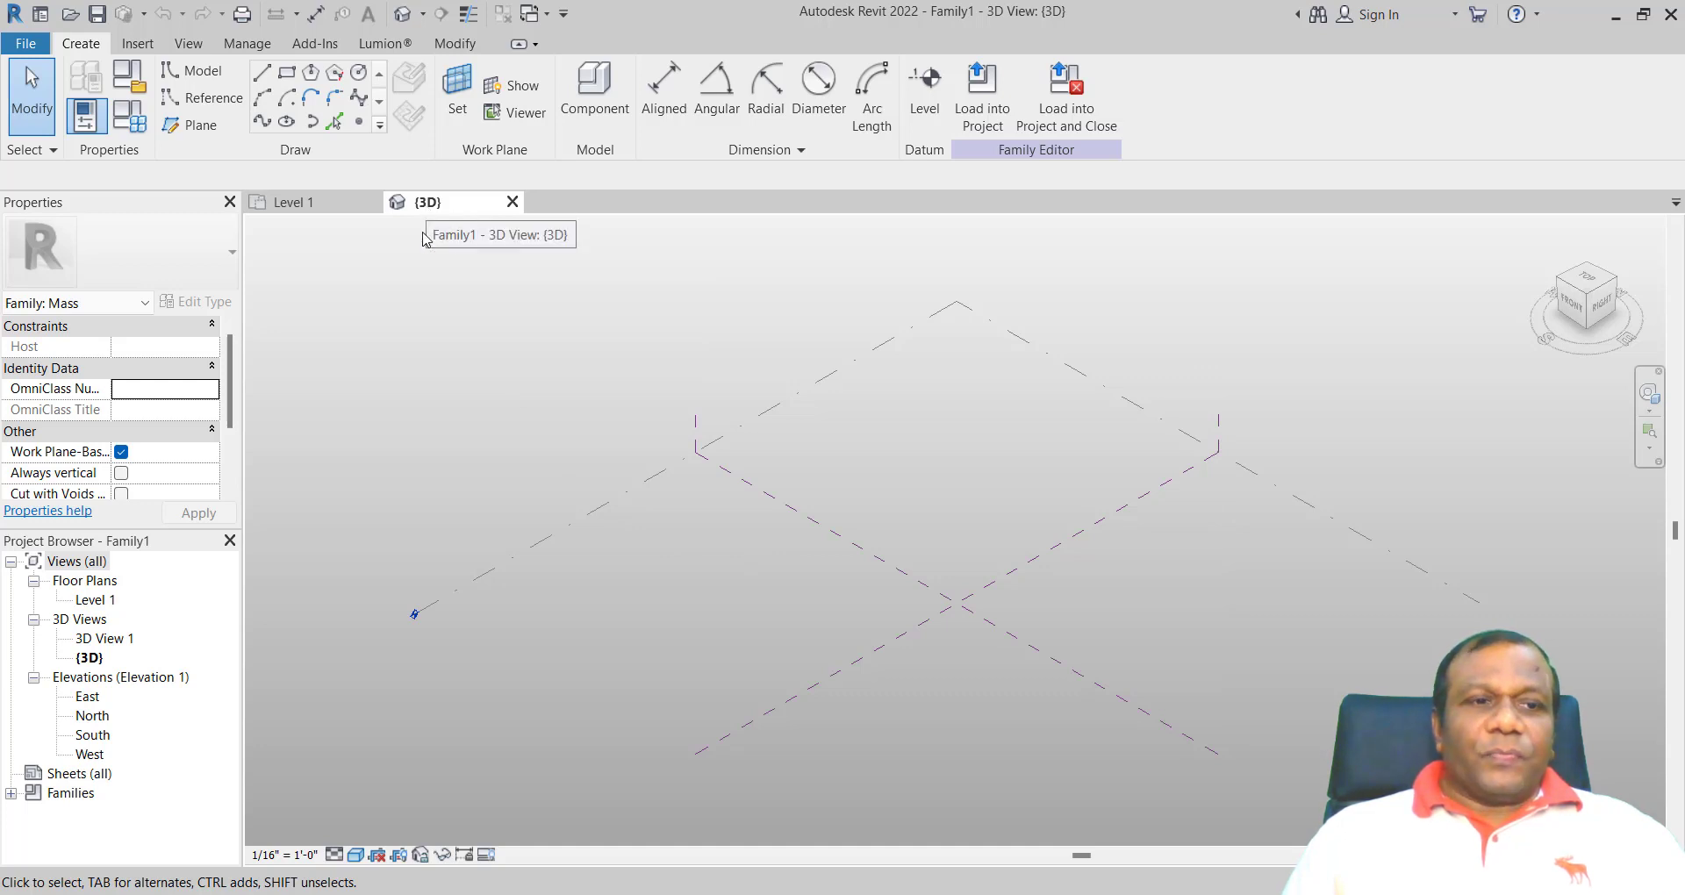
double_click(90, 601)
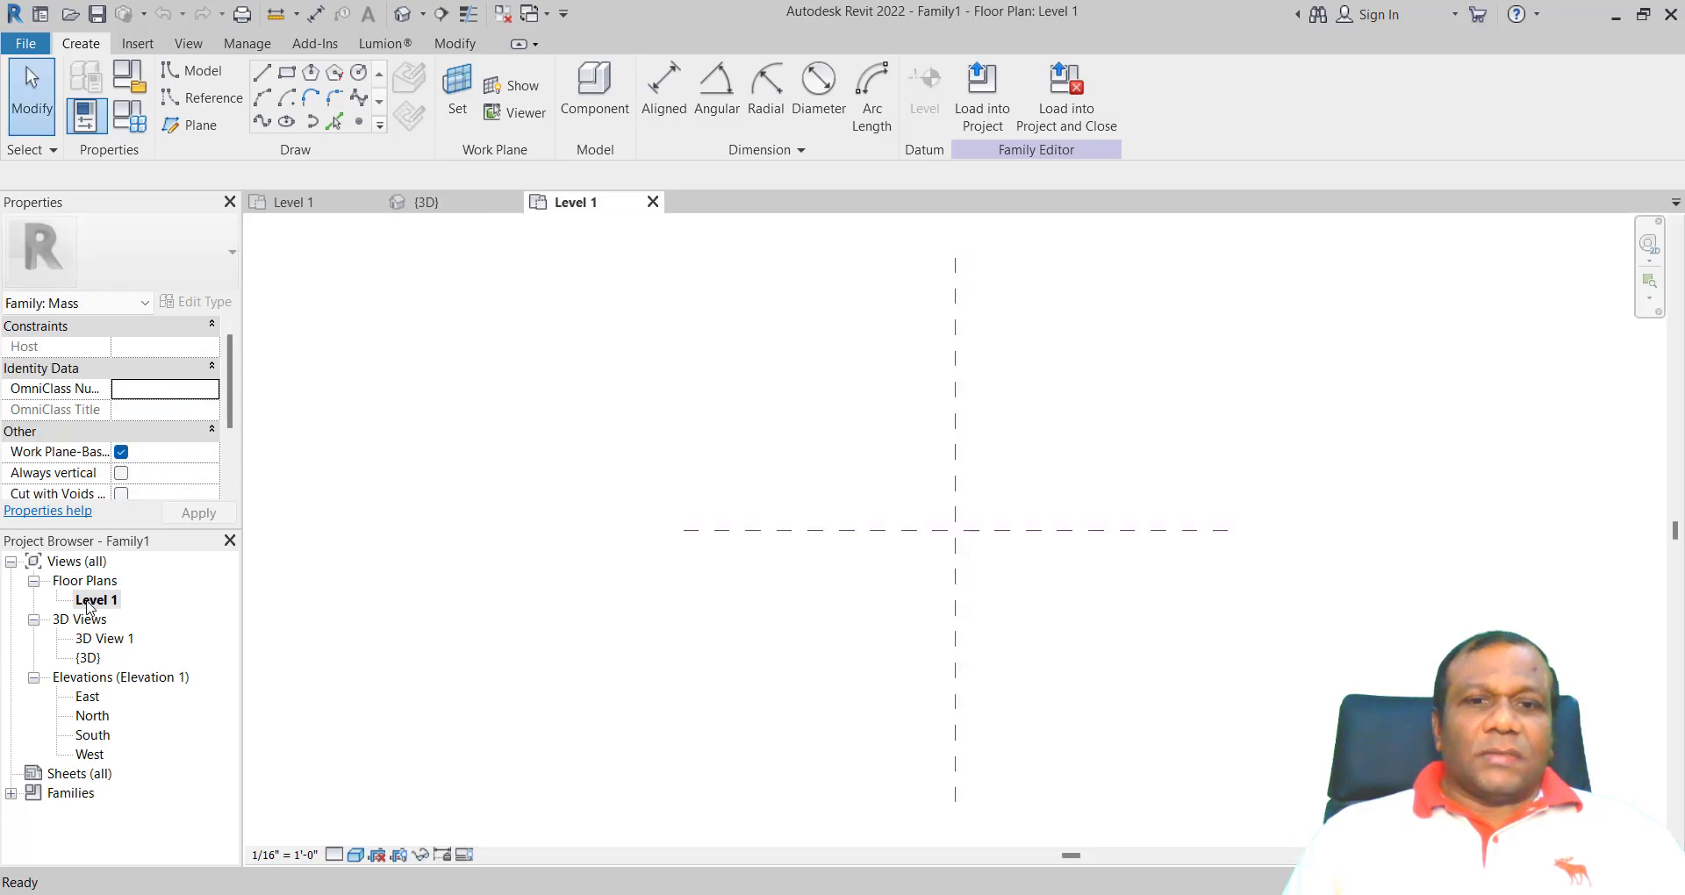
- Draw a 100' horizontal model line to the right from the intersection of the two center reference planes
scroll(970, 532, "up", 3)
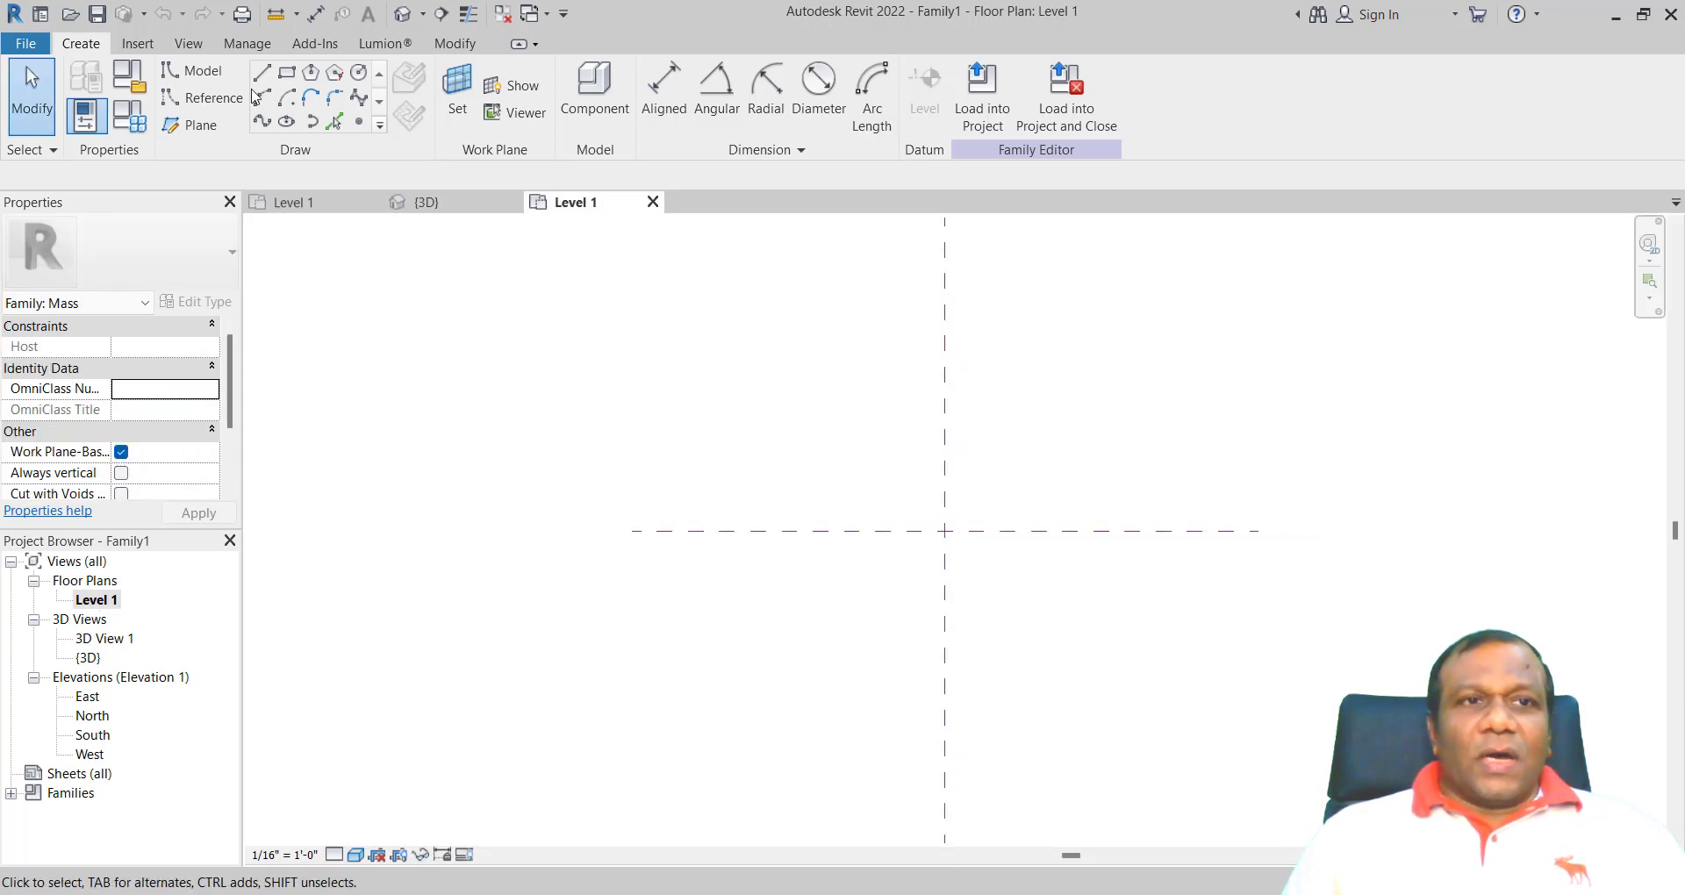
left_click(263, 75)
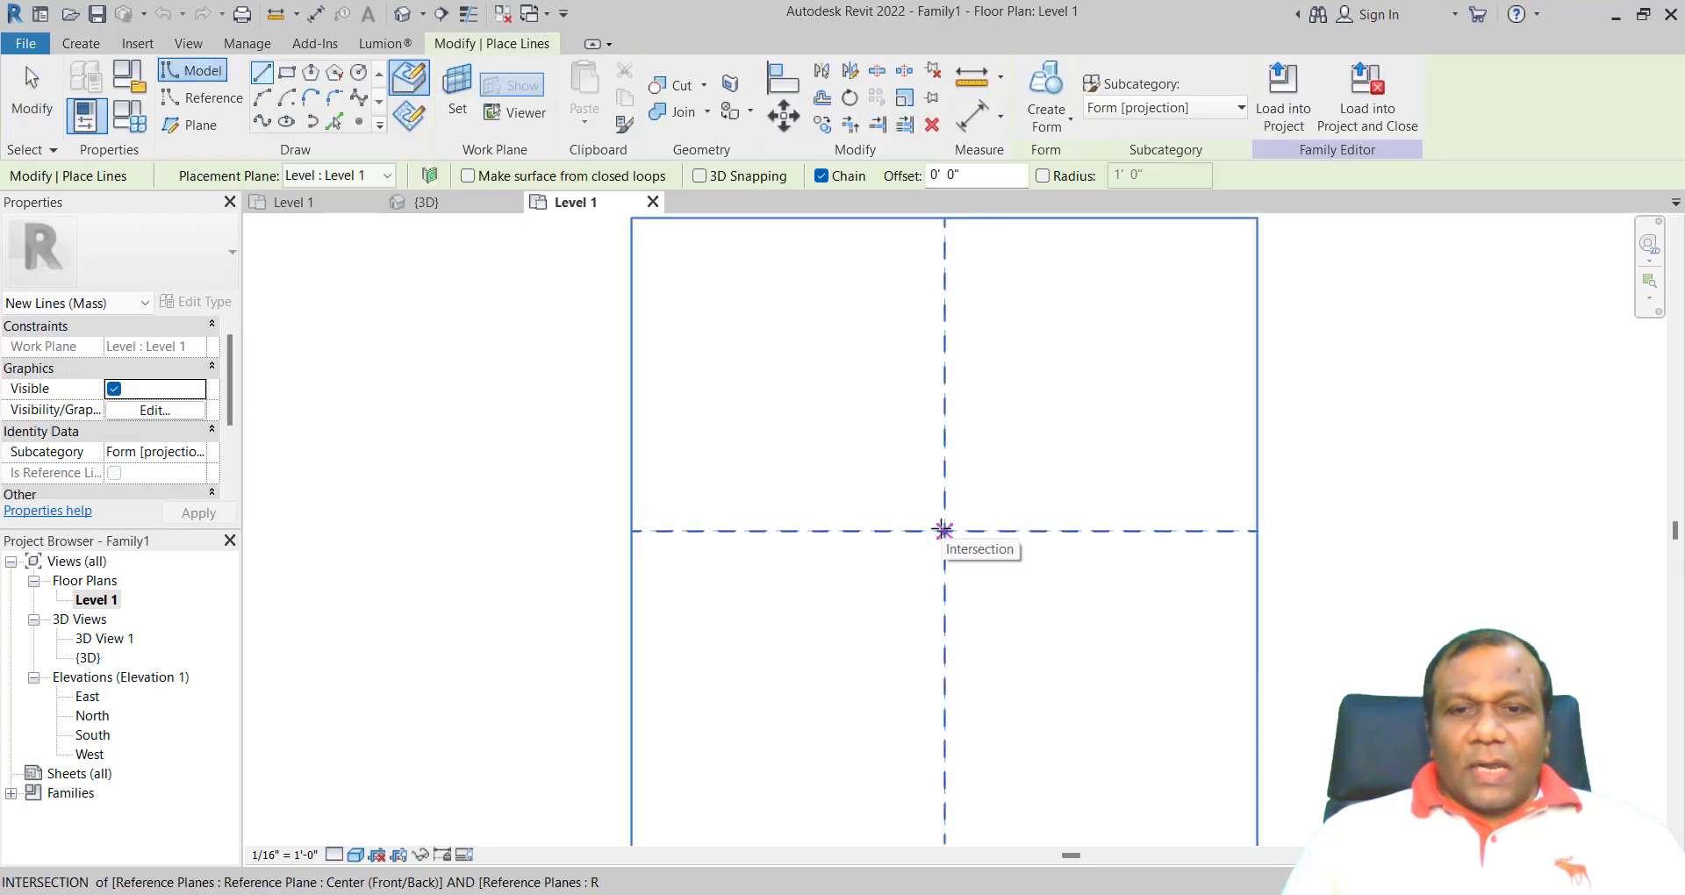
left_click(943, 530)
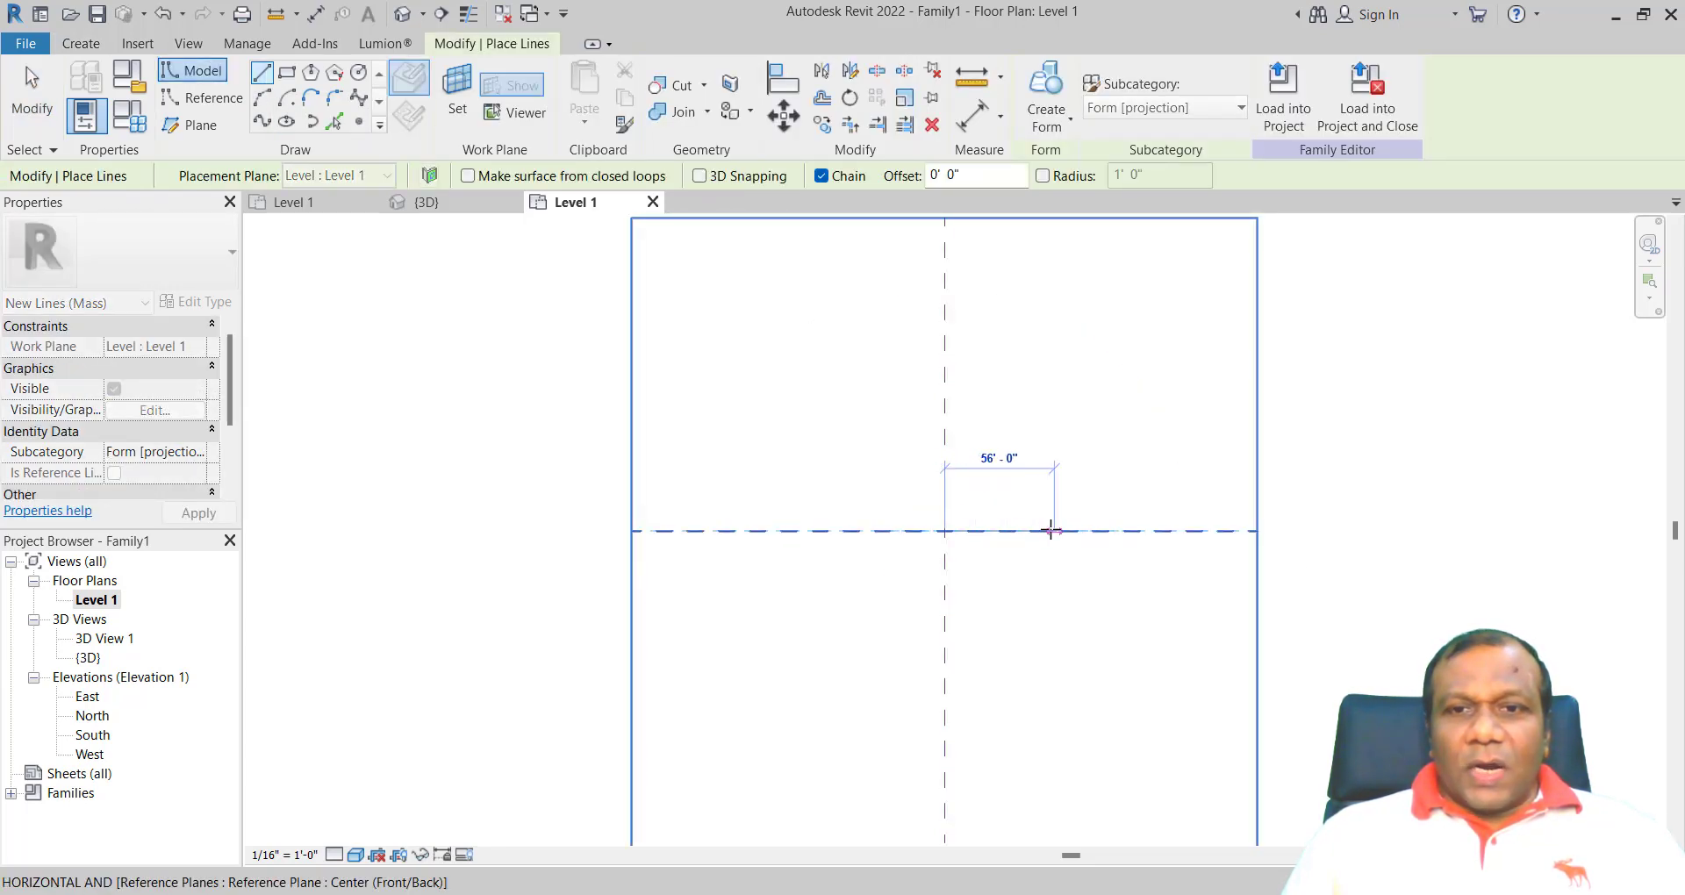
type("100")
key("Return")
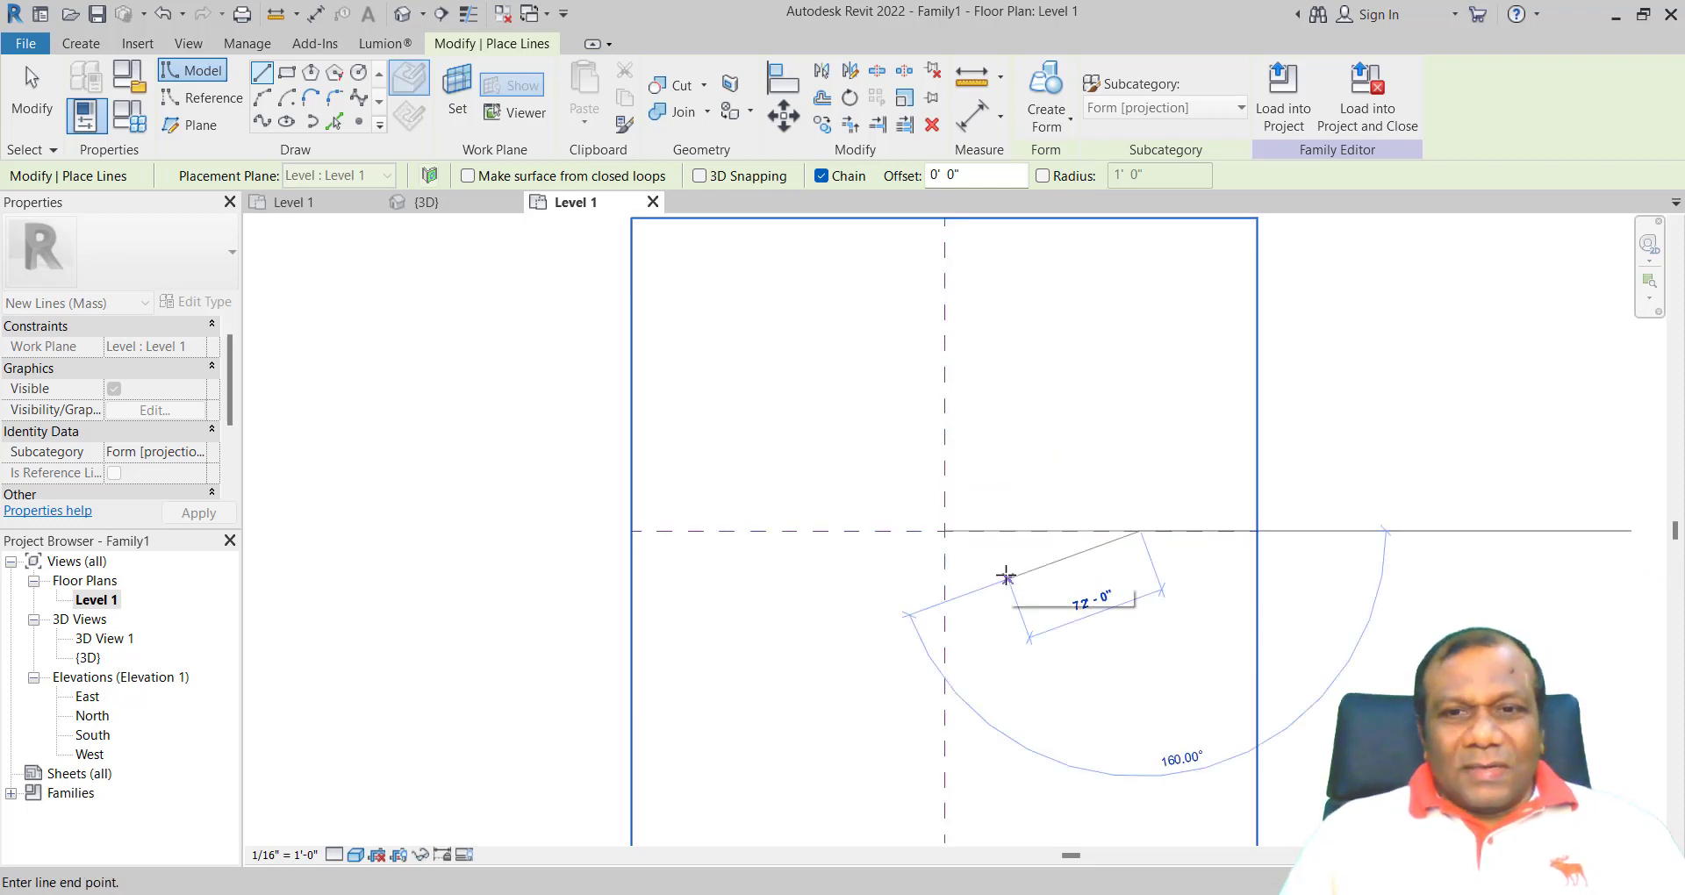
key("Escape")
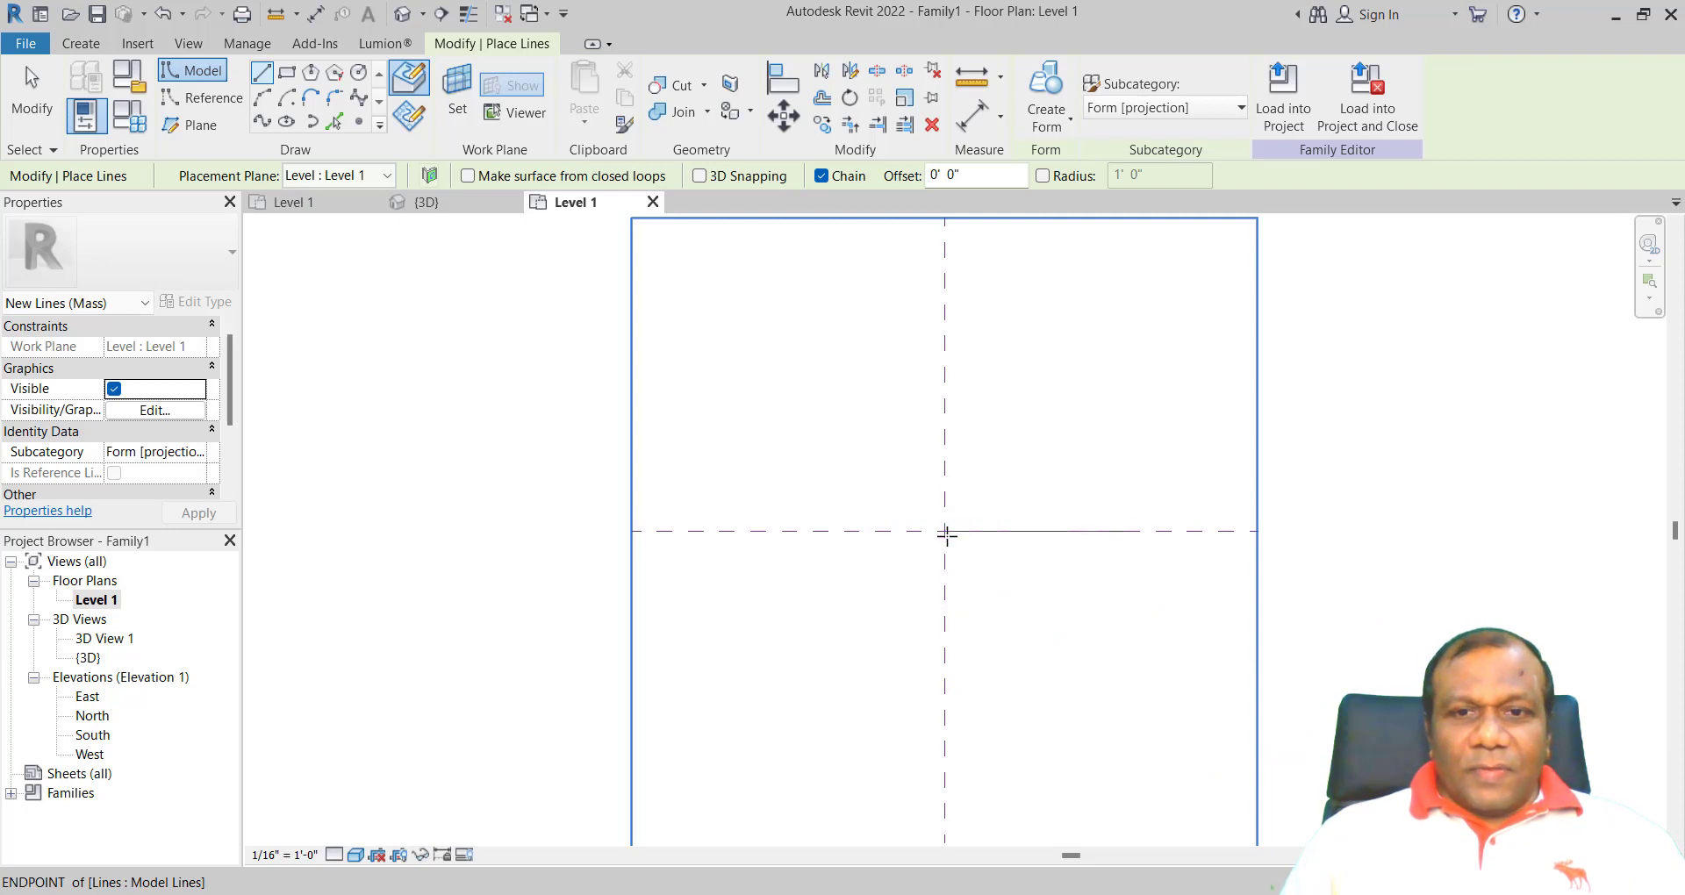
- Draw a 100' horizontal model line to the left from the reference plane intersection
left_click(829, 530)
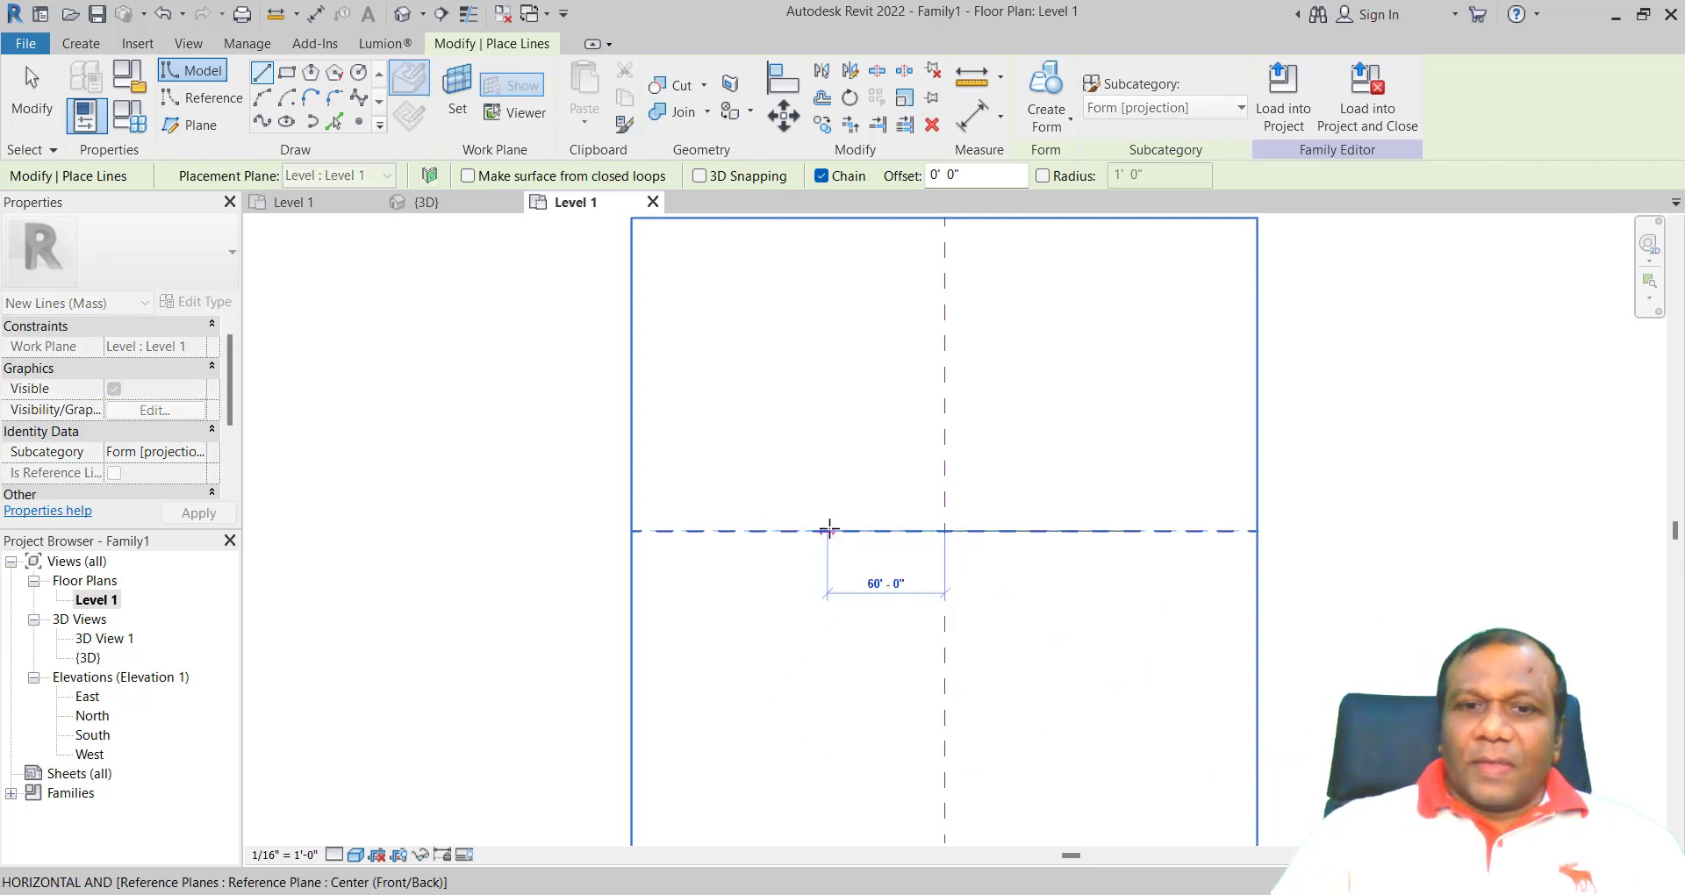
type("100")
key("Return")
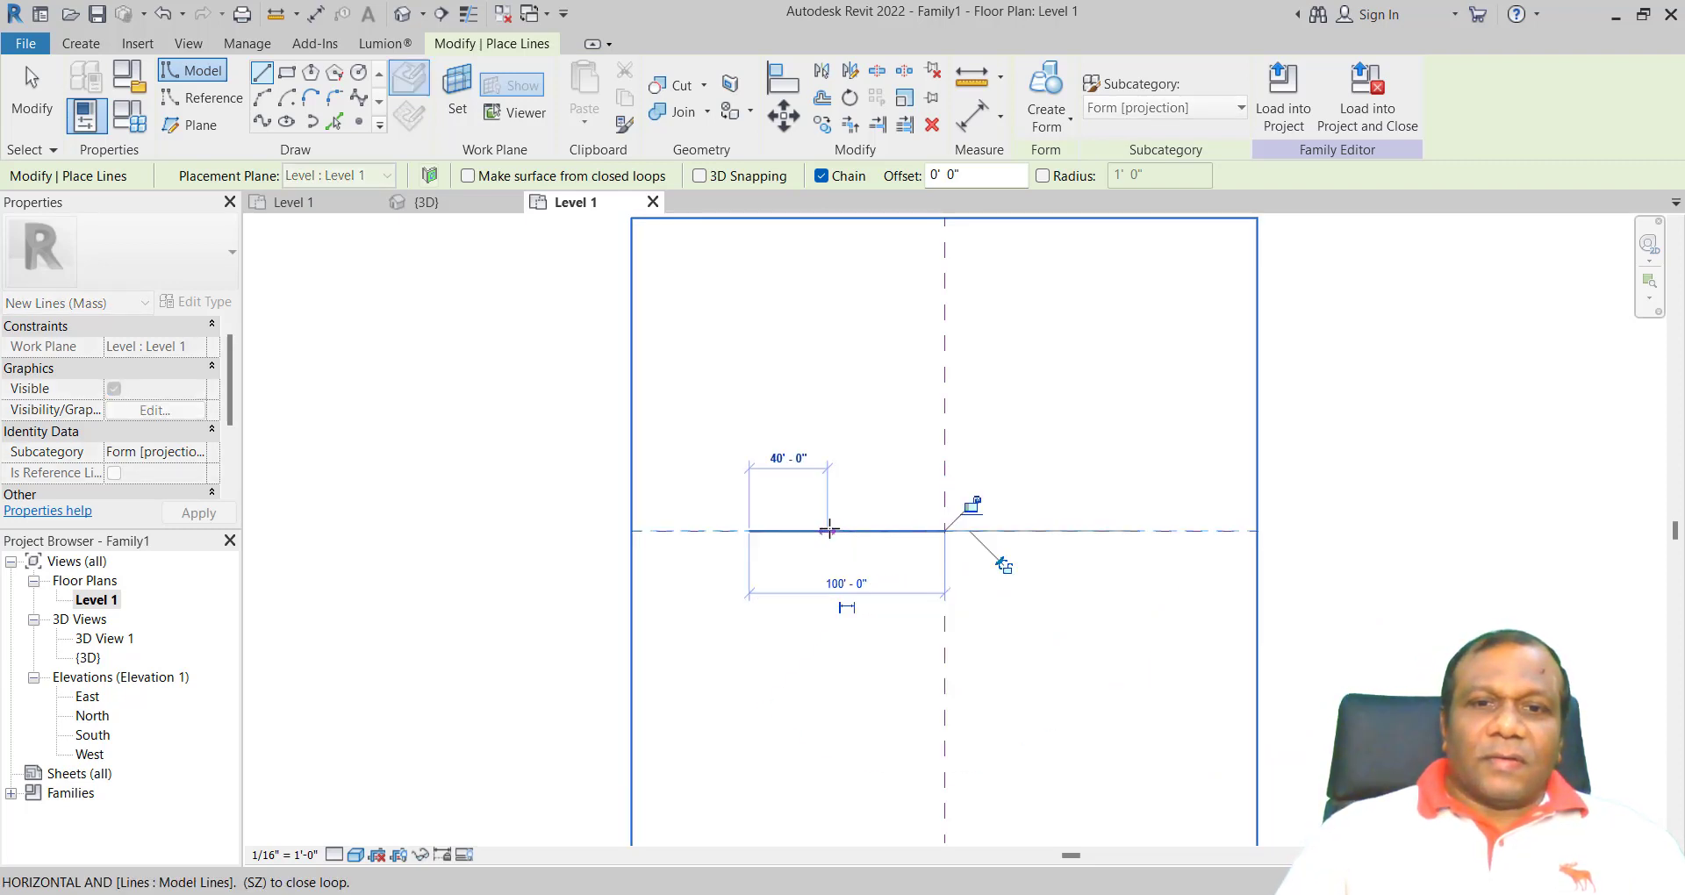
key("Escape")
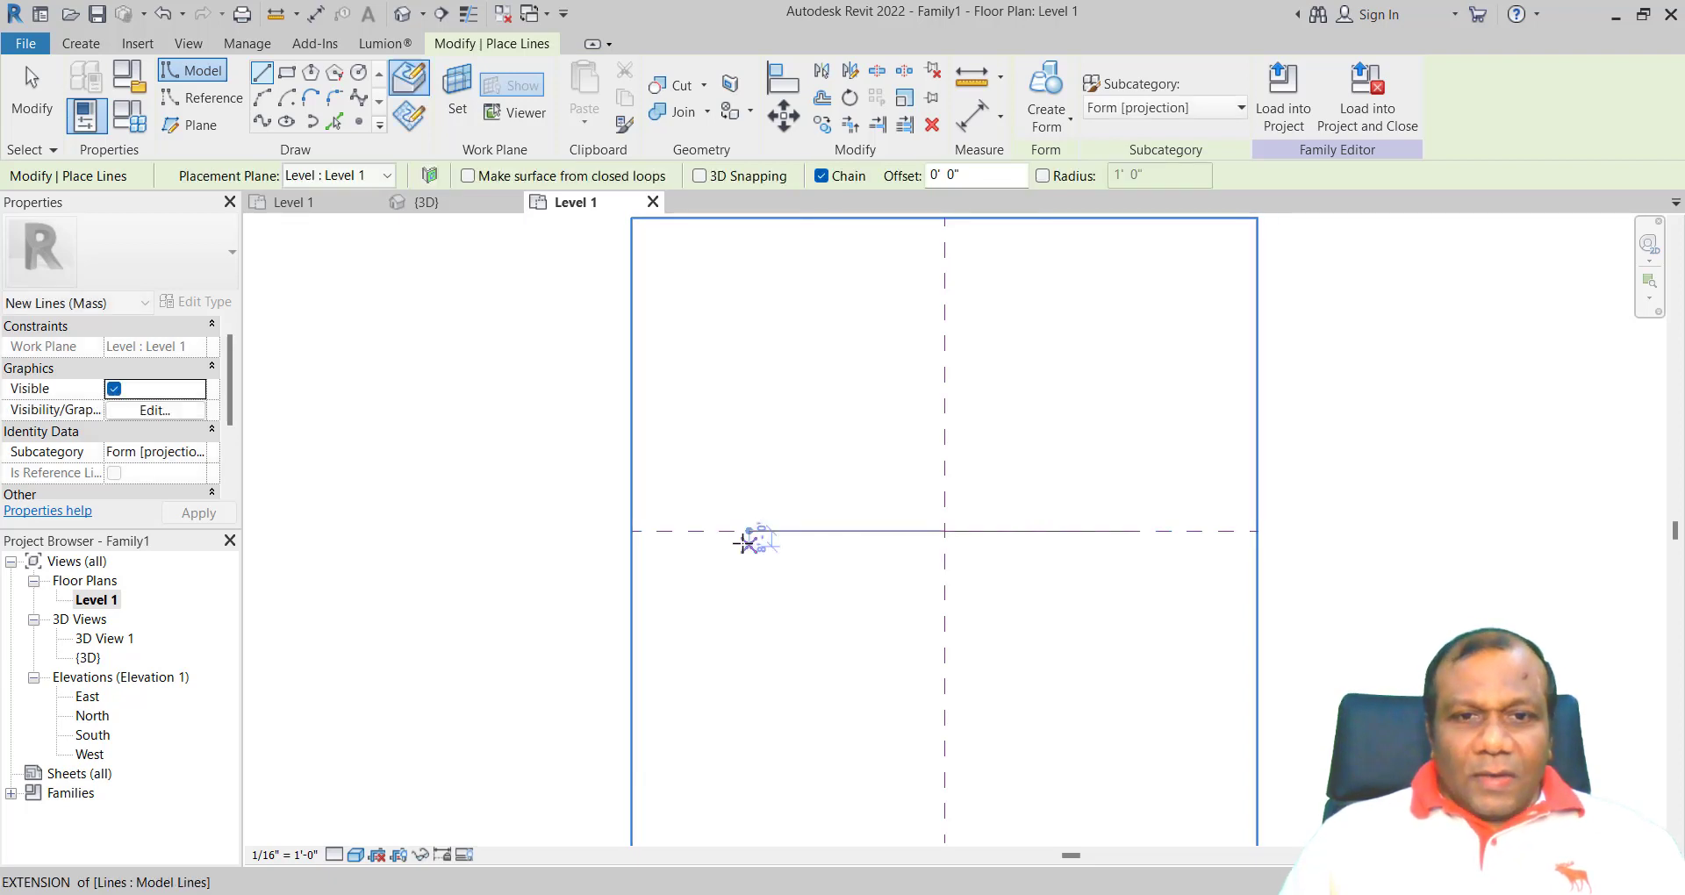
left_click(748, 530)
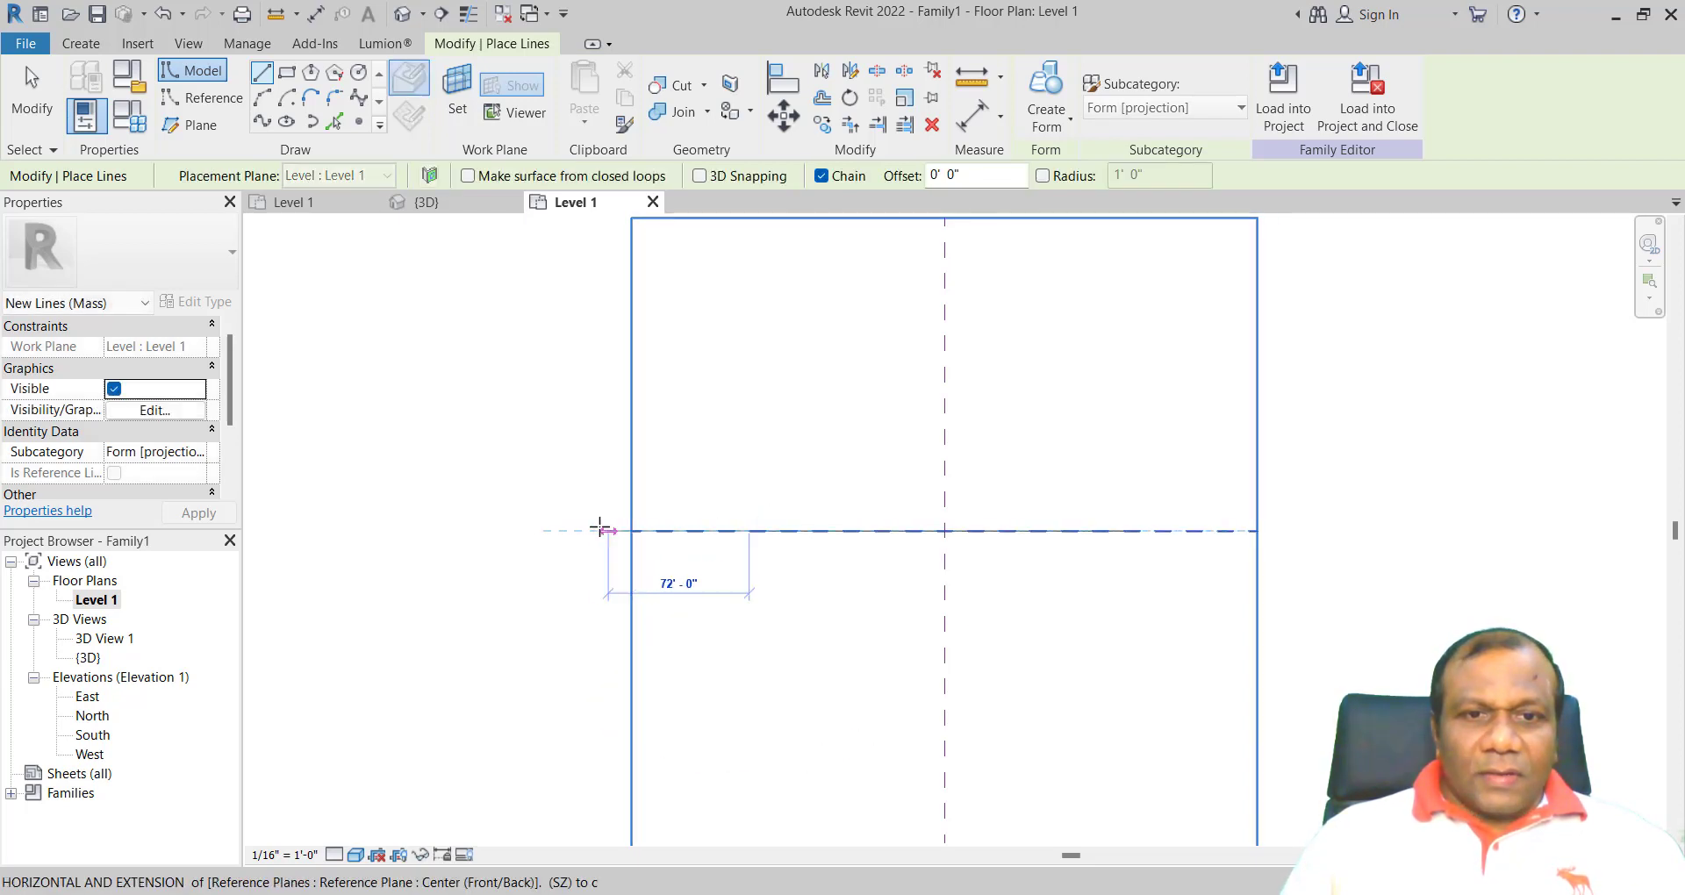
type("100")
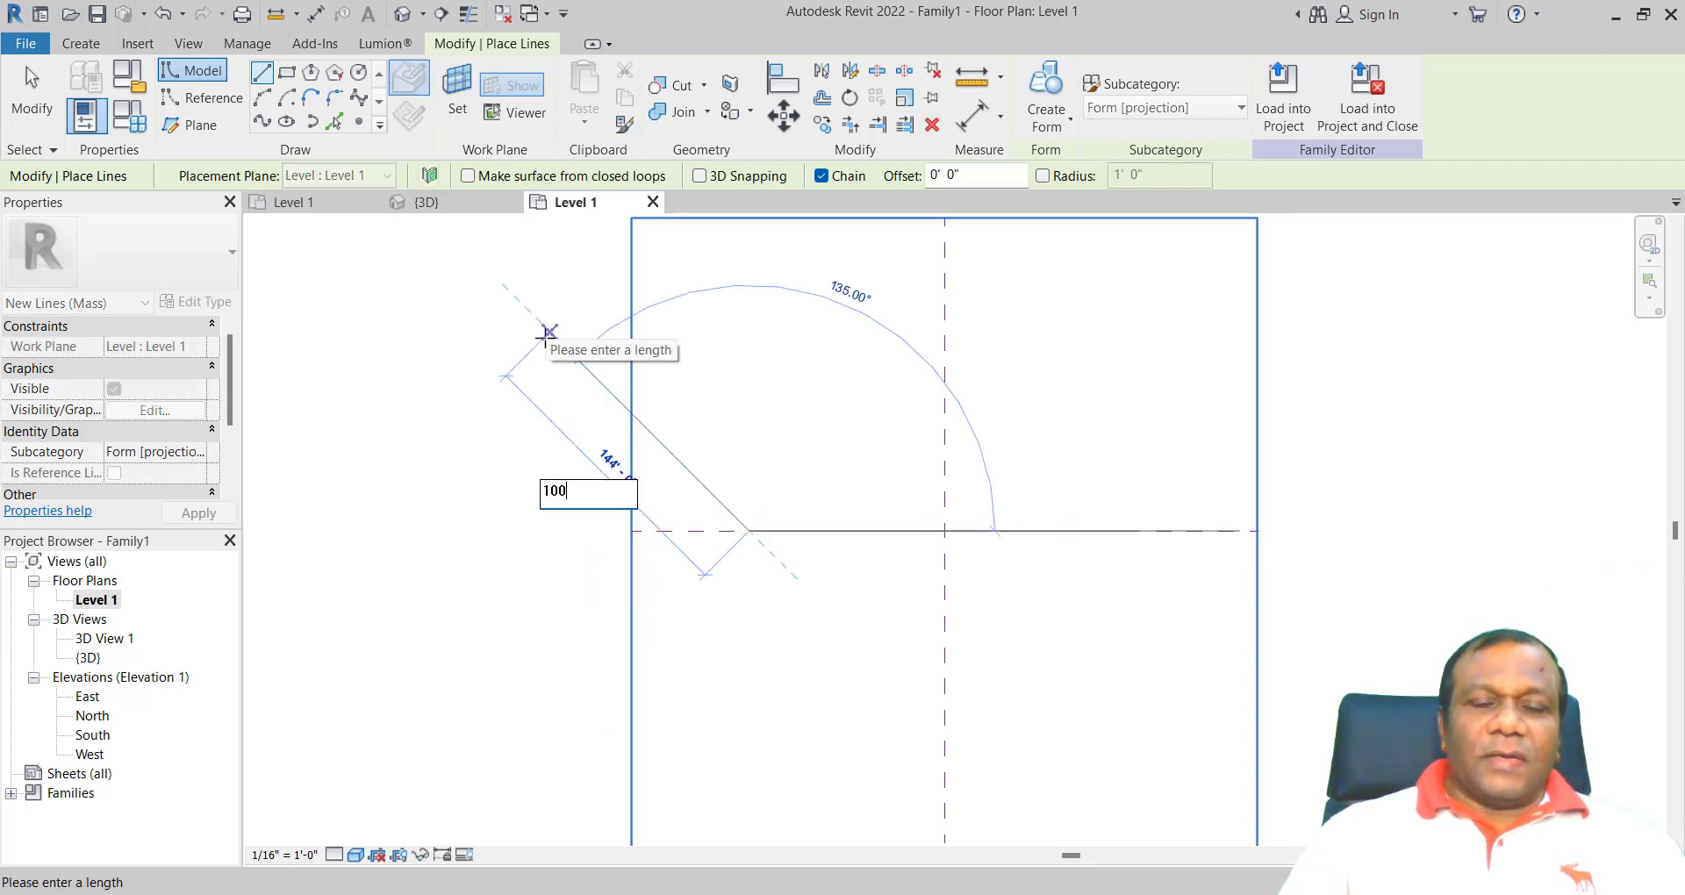
key("Return")
key("Escape")
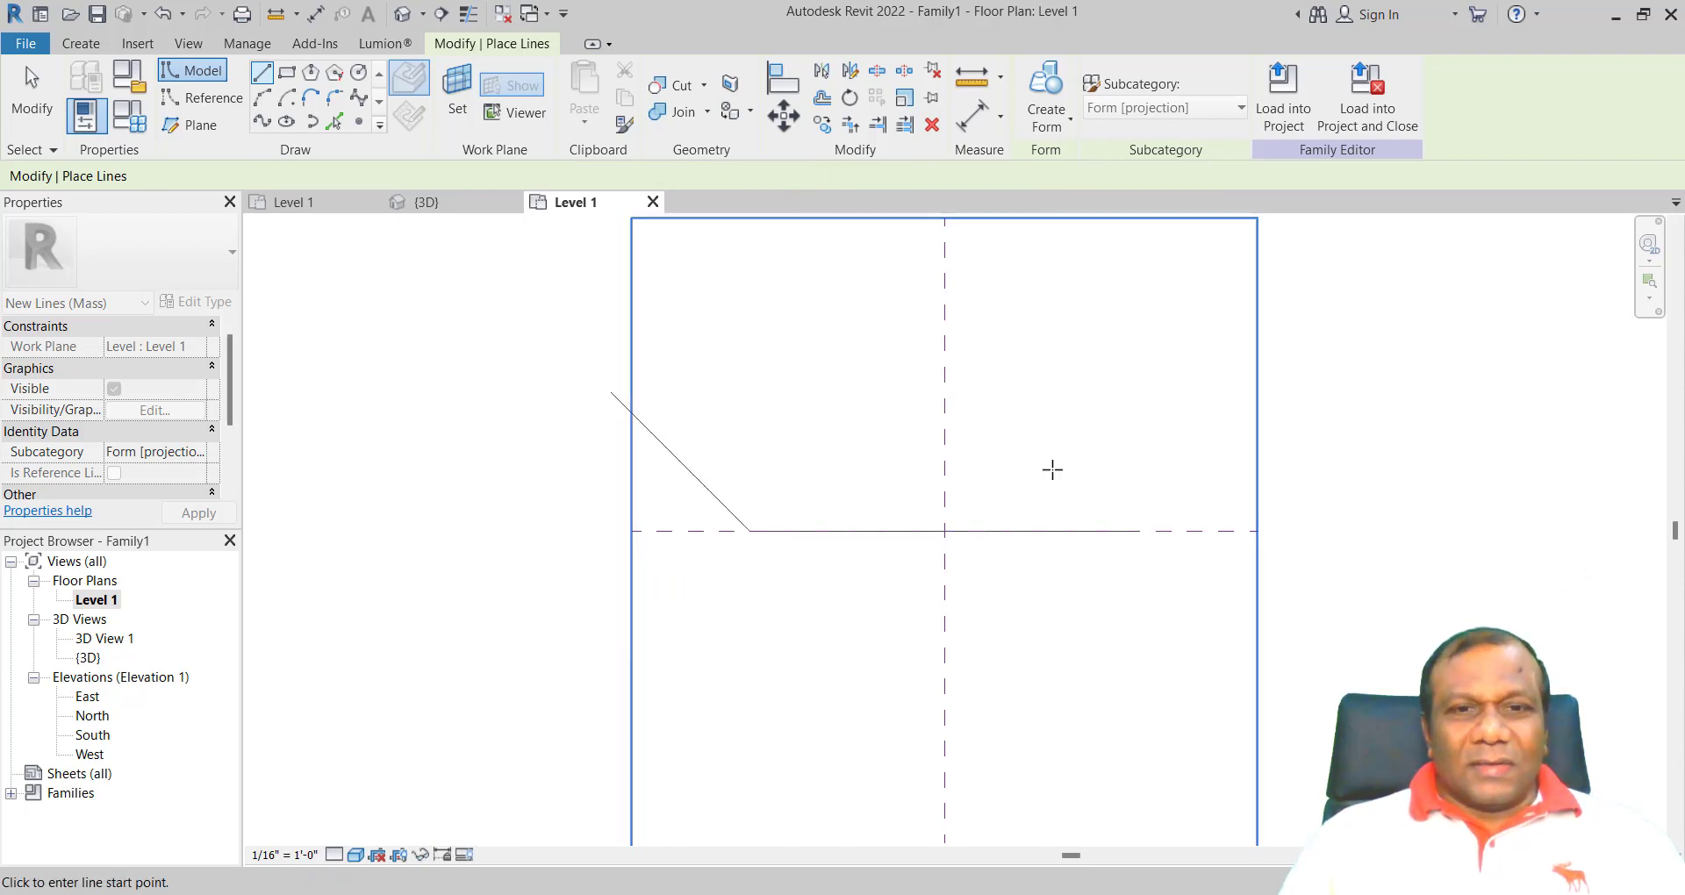
key("ctrl+z")
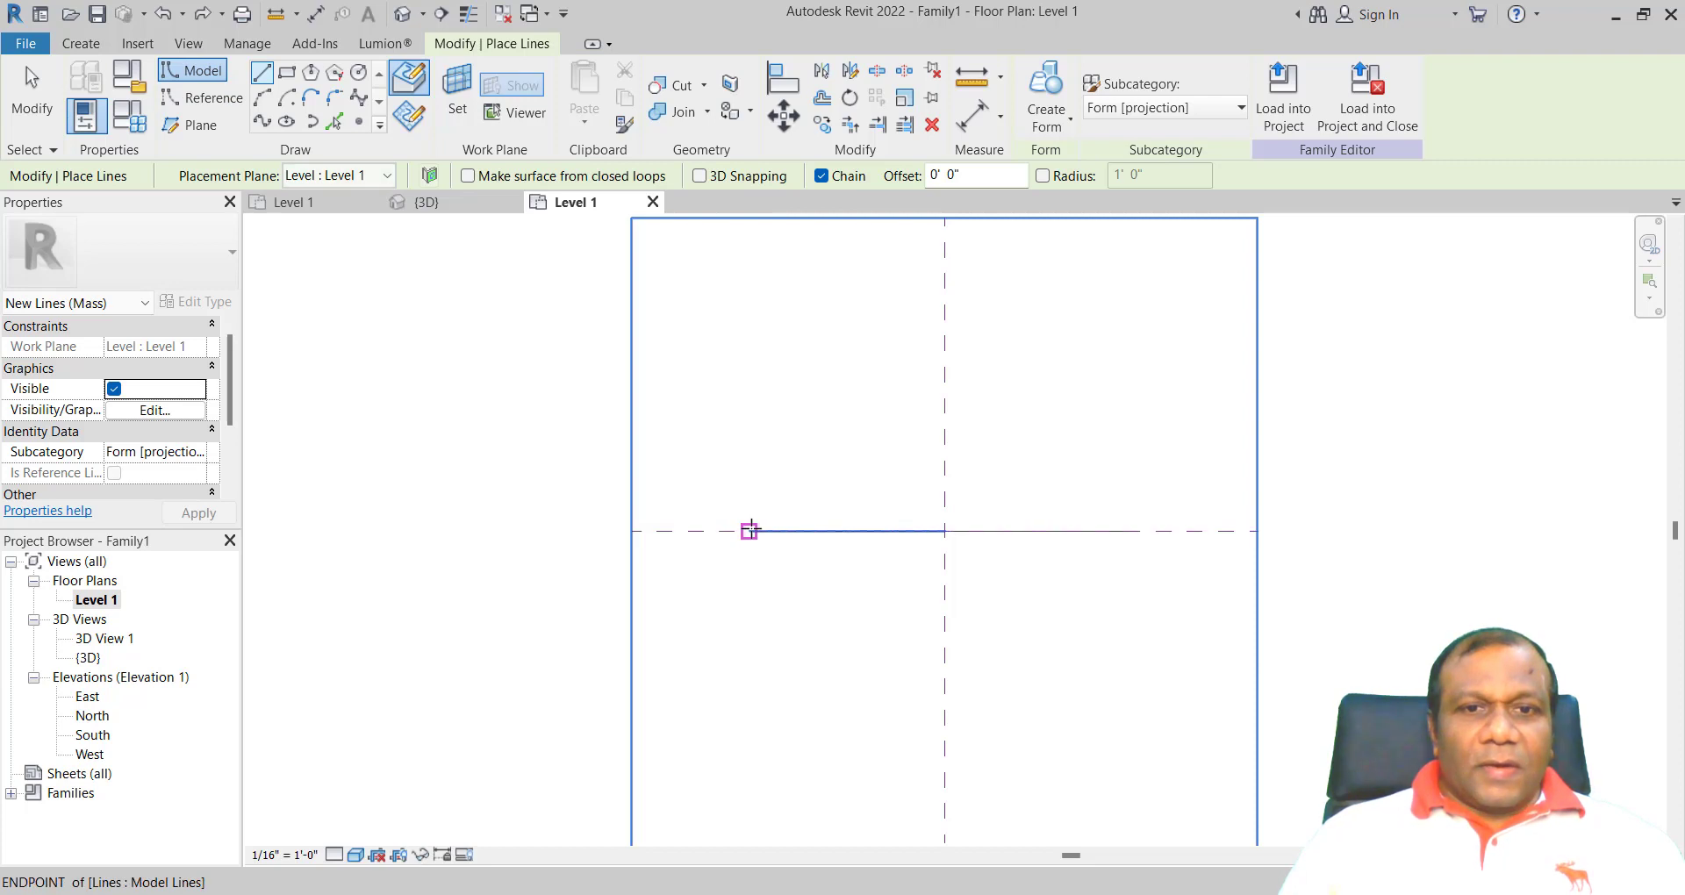
- Add another 100' horizontal model line continuing leftward from the left end of the existing line
left_click(752, 530)
type("100")
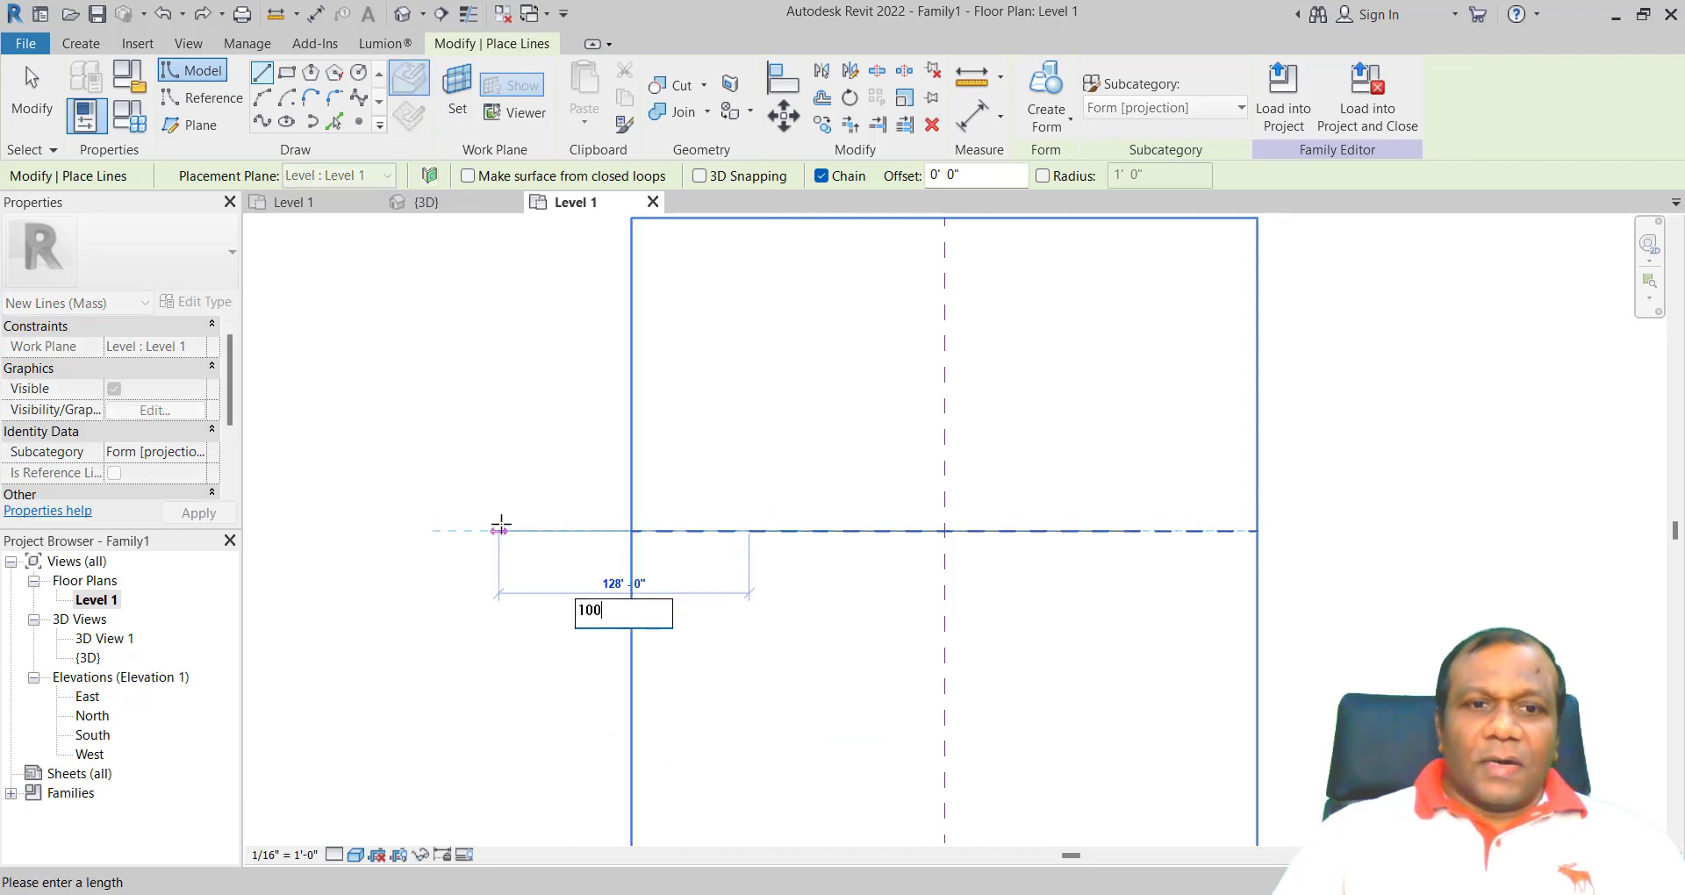
key("Return")
key("Escape")
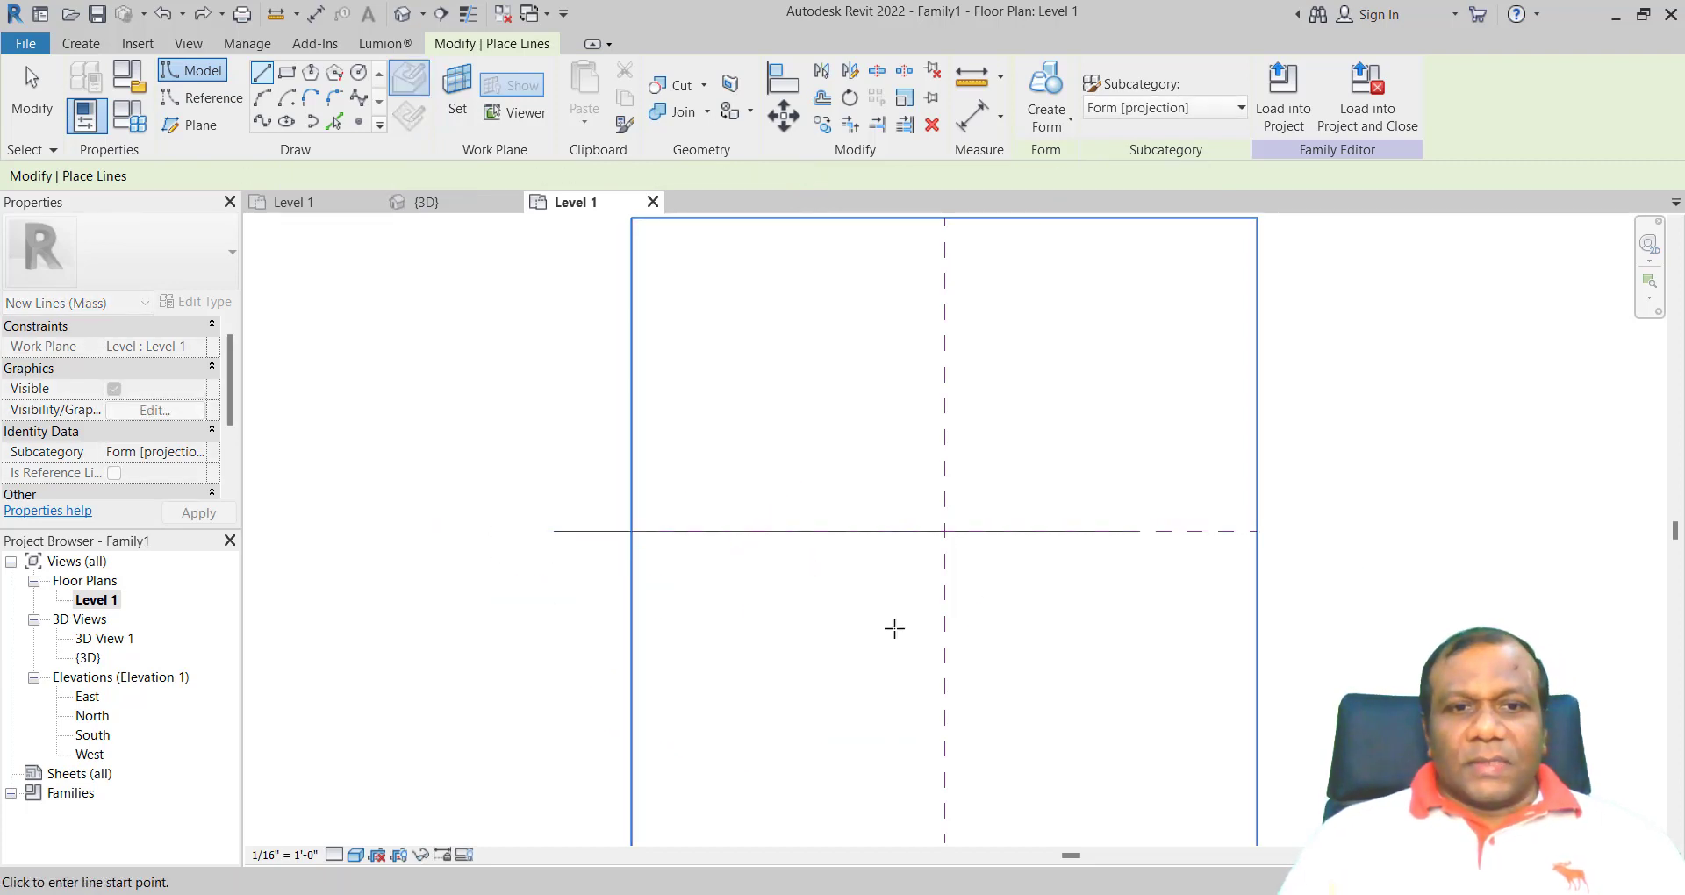
- Add another 100' horizontal model line continuing rightward from the right end of the existing line
left_click(1140, 530)
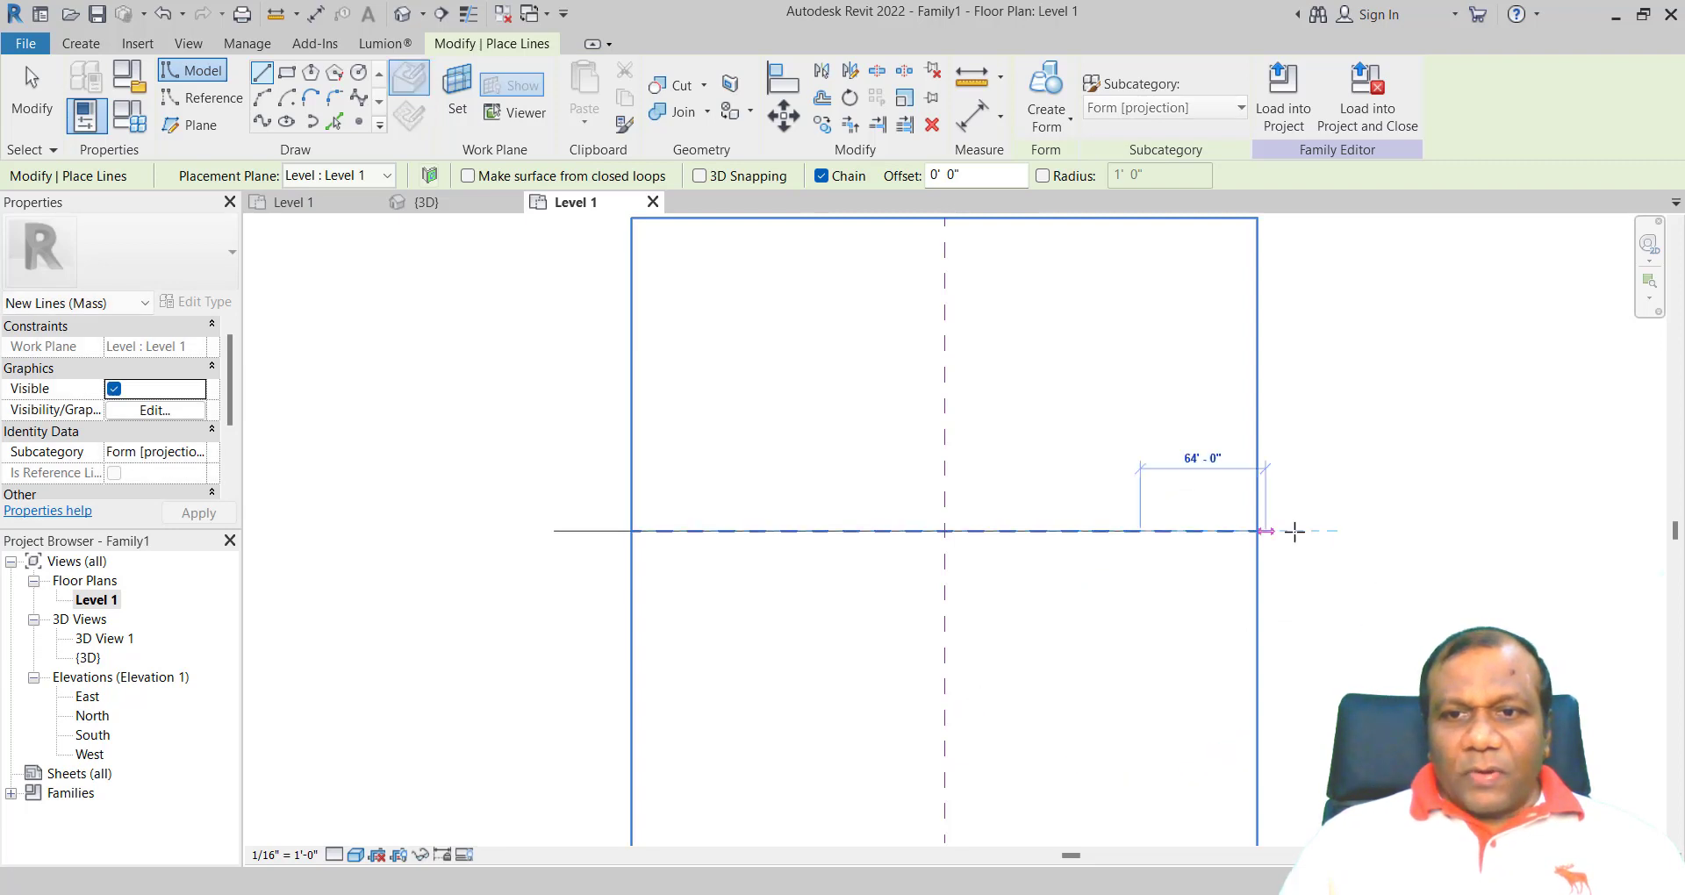
type("10")
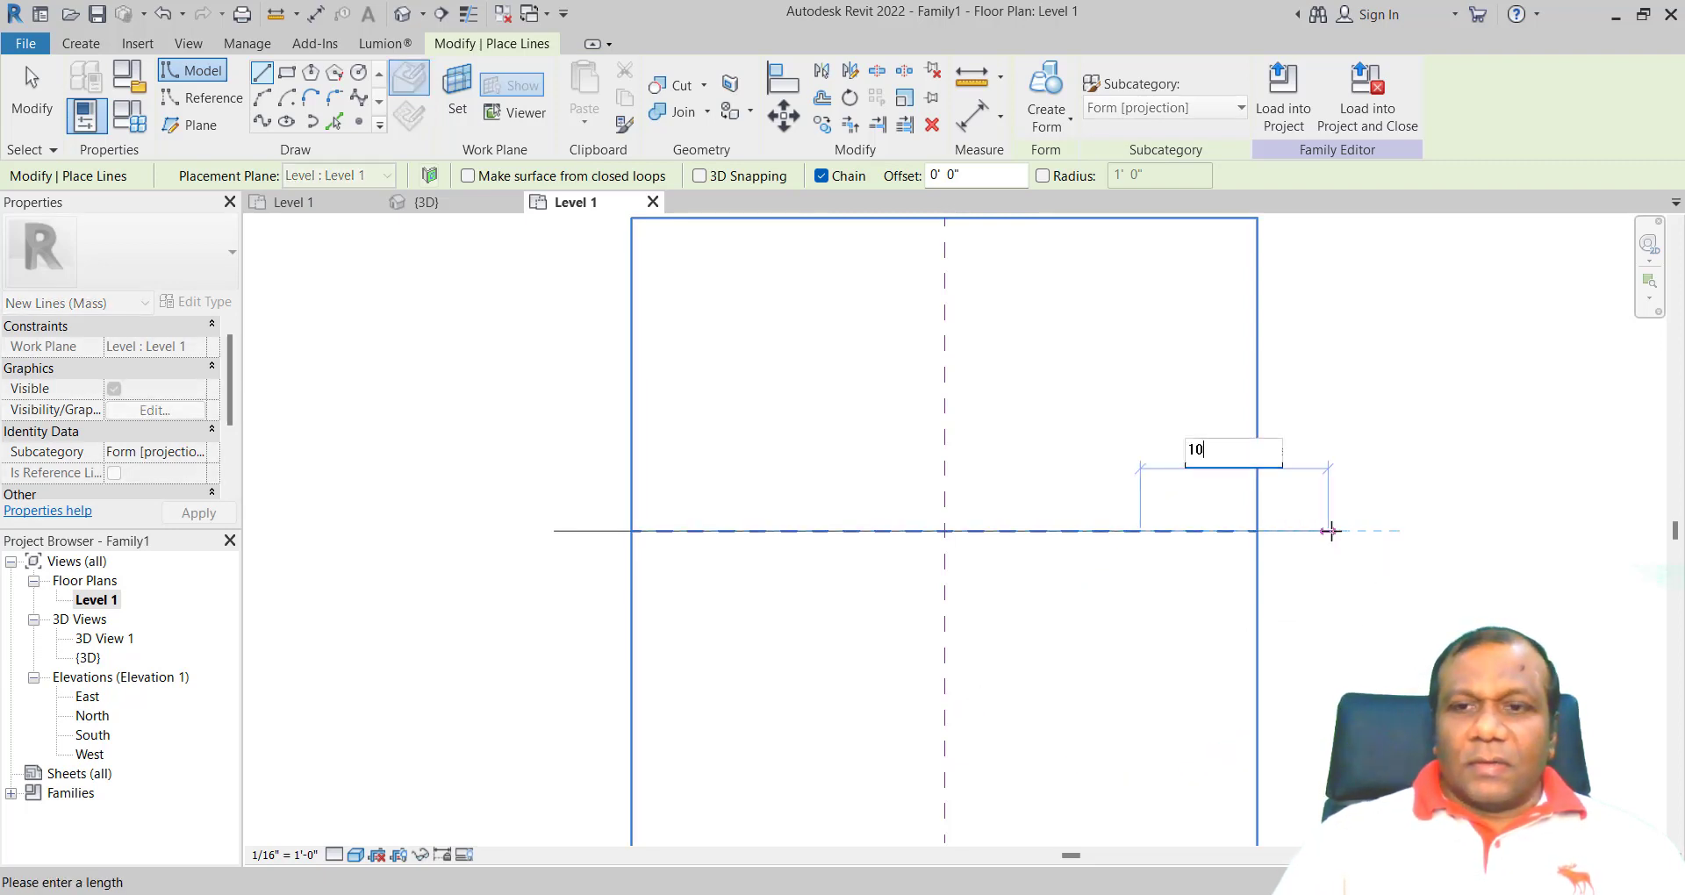
type("0")
key("Return")
key("Escape")
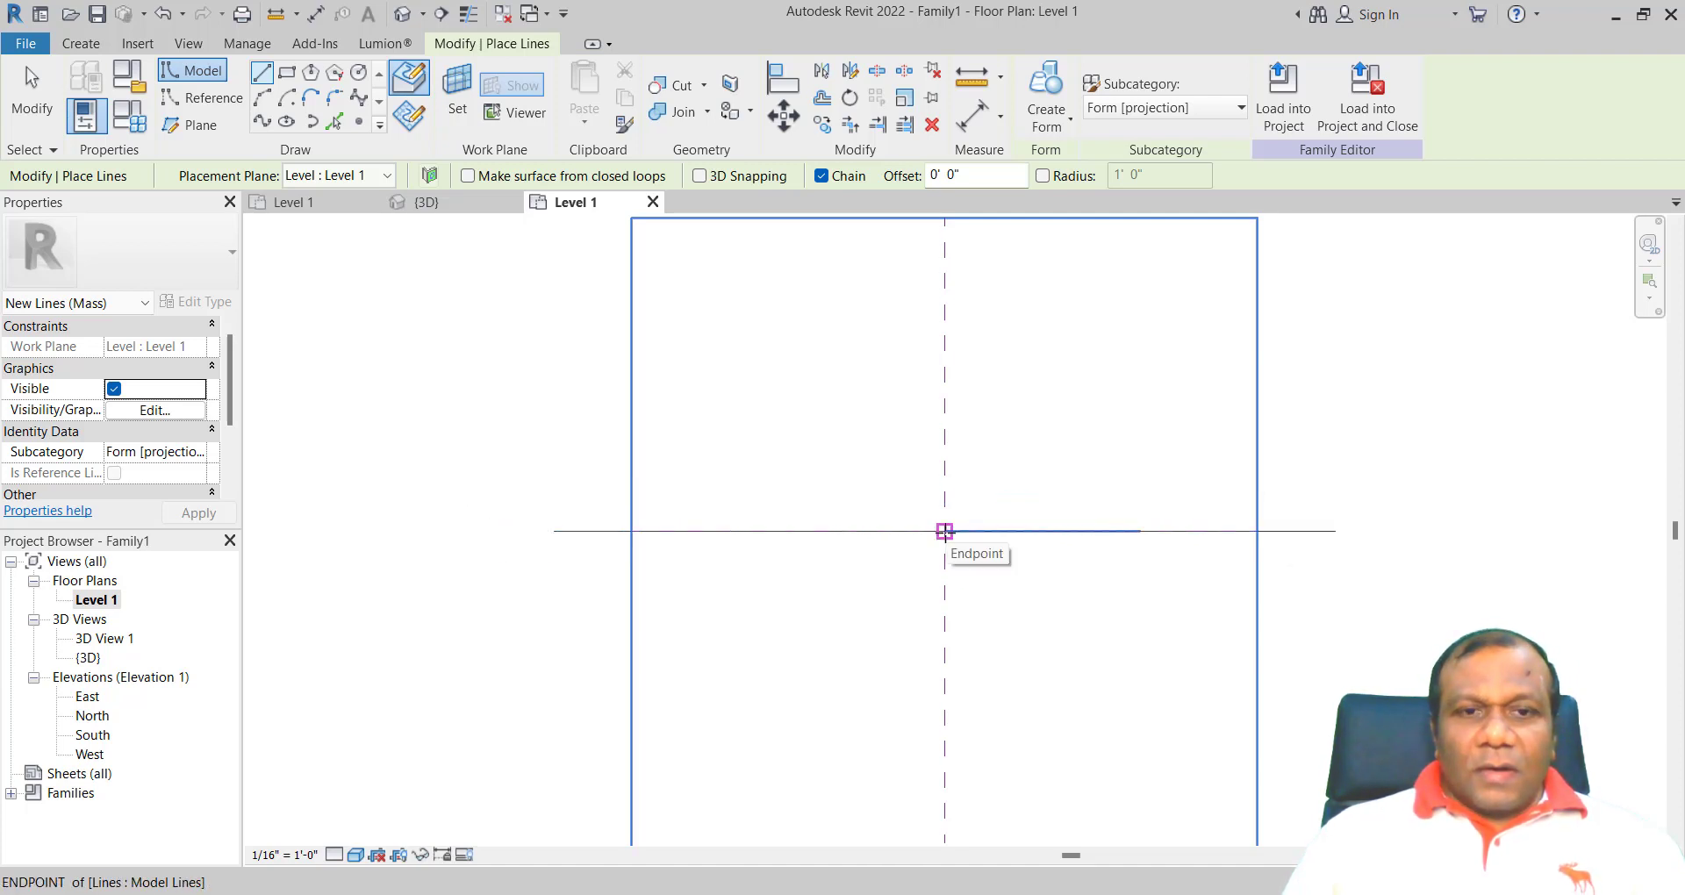
- Draw an 80' vertical model line upward from the center intersection along the Center (Left/Right) reference plane
left_click(944, 530)
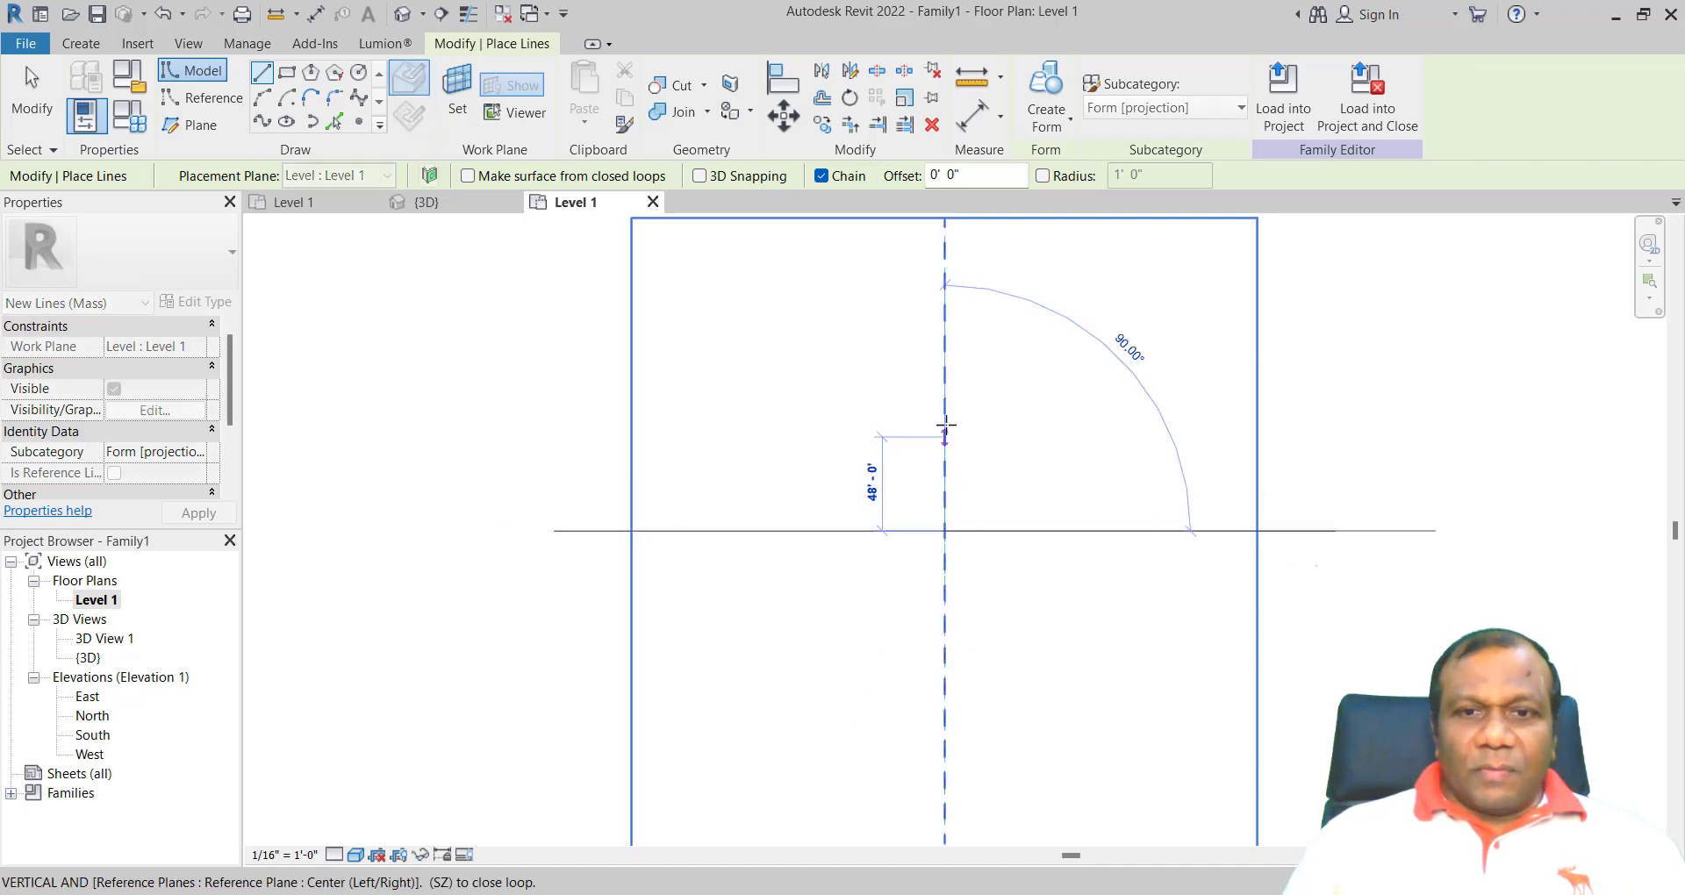
type("8")
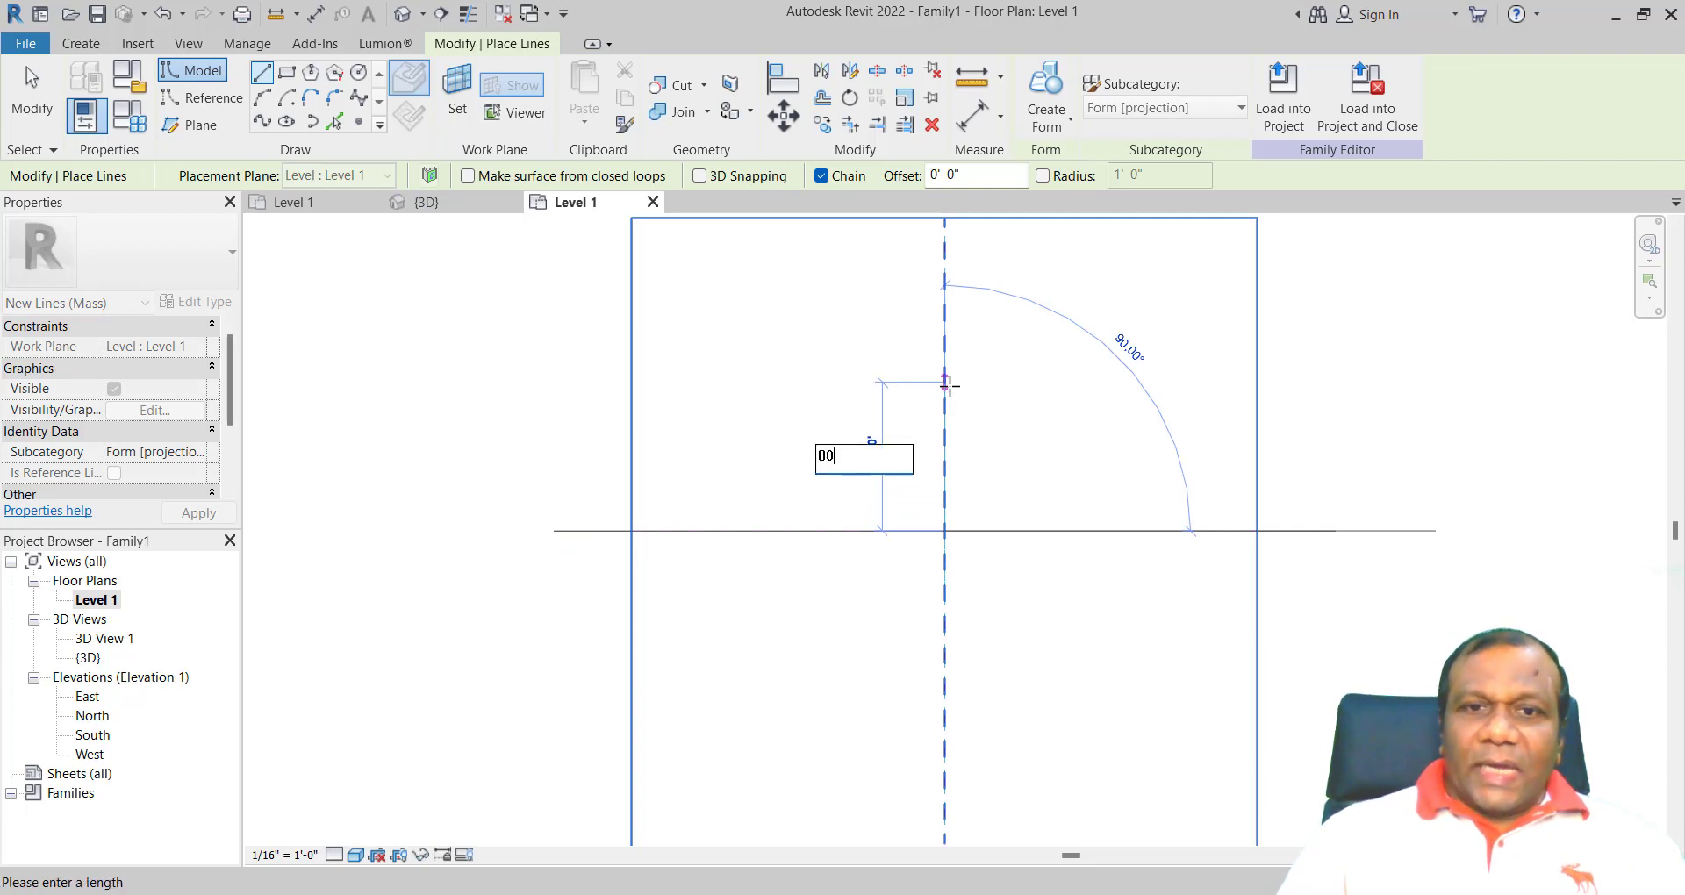
type("0")
key("Return")
key("Escape")
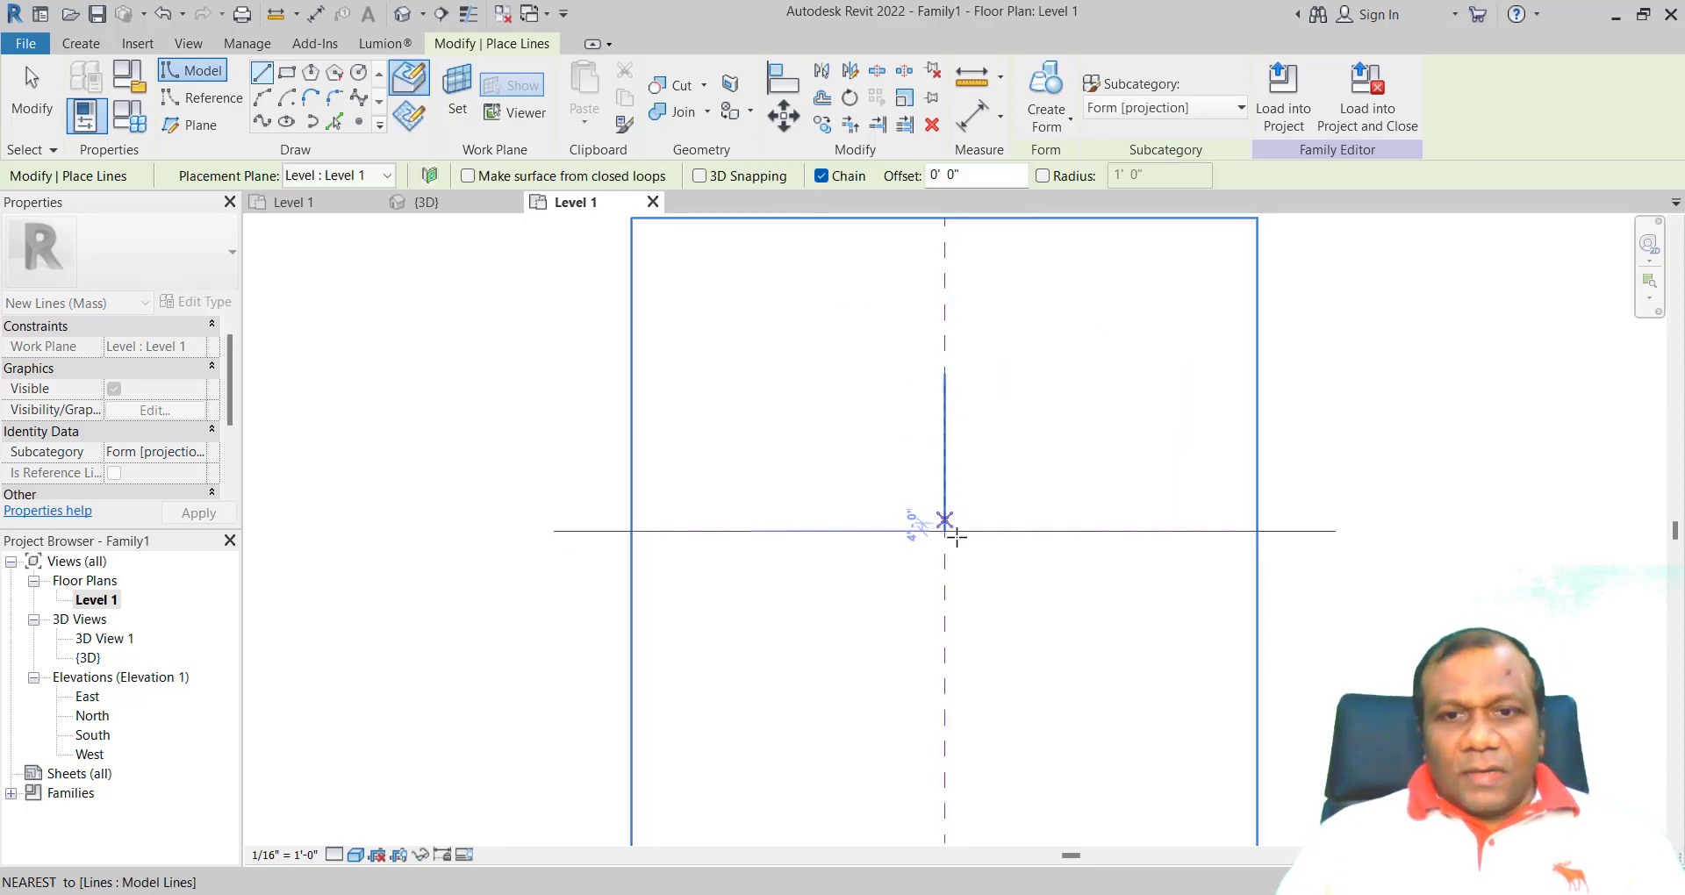
- Draw an 80' vertical model line downward from the center intersection along the Center (Left/Right) reference plane
left_click(944, 531)
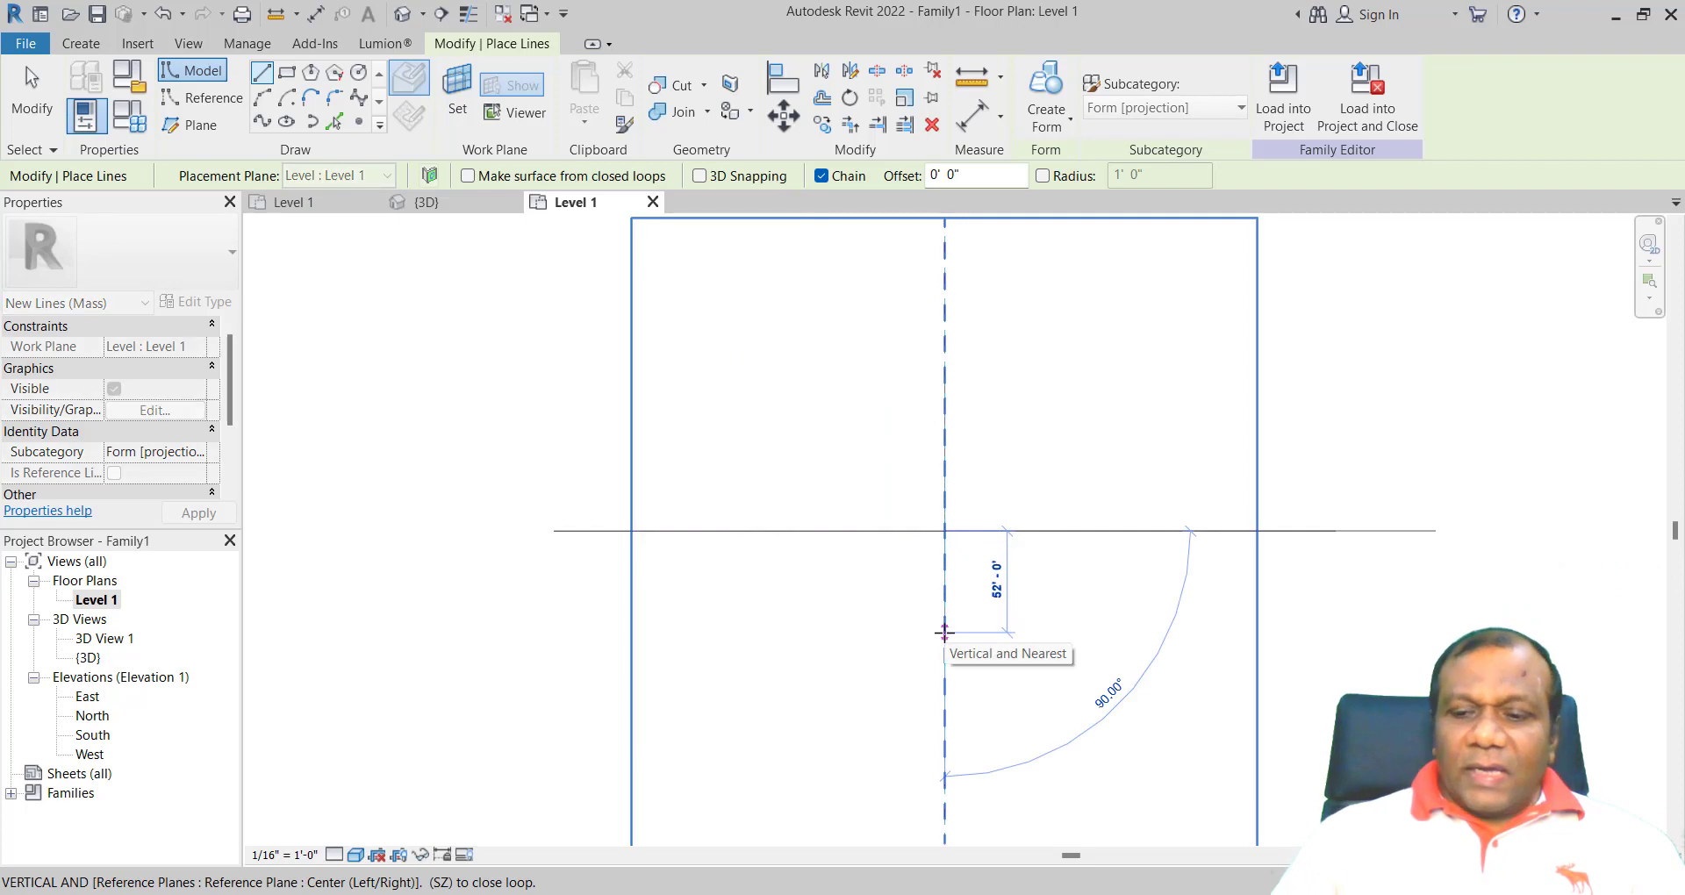
type("80")
key("Return")
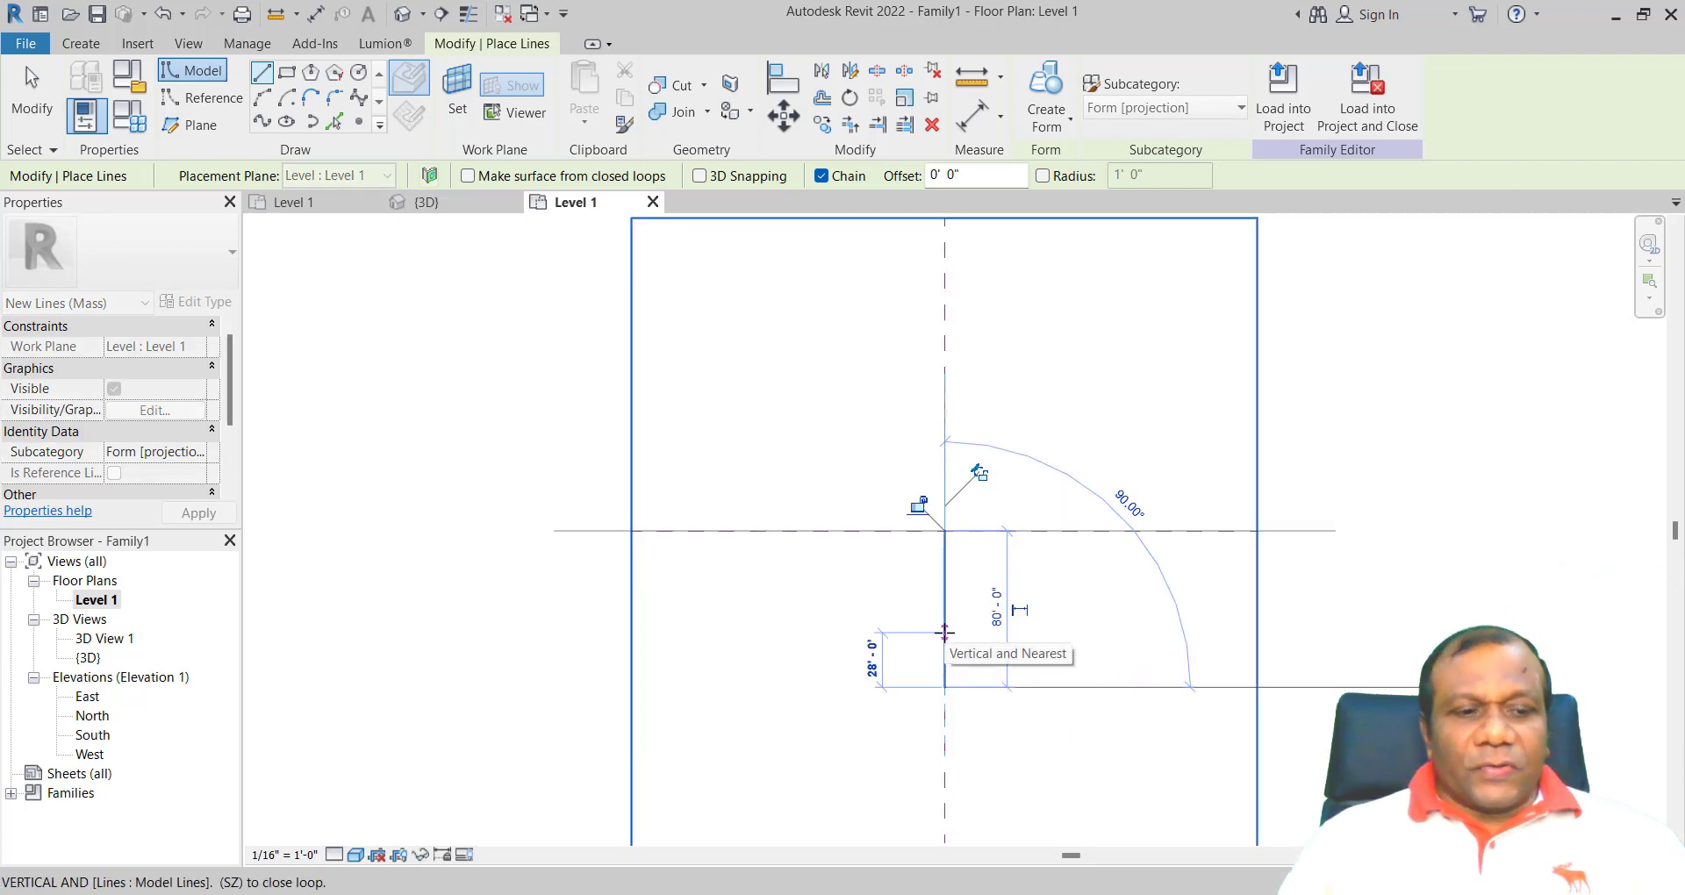
key("Escape")
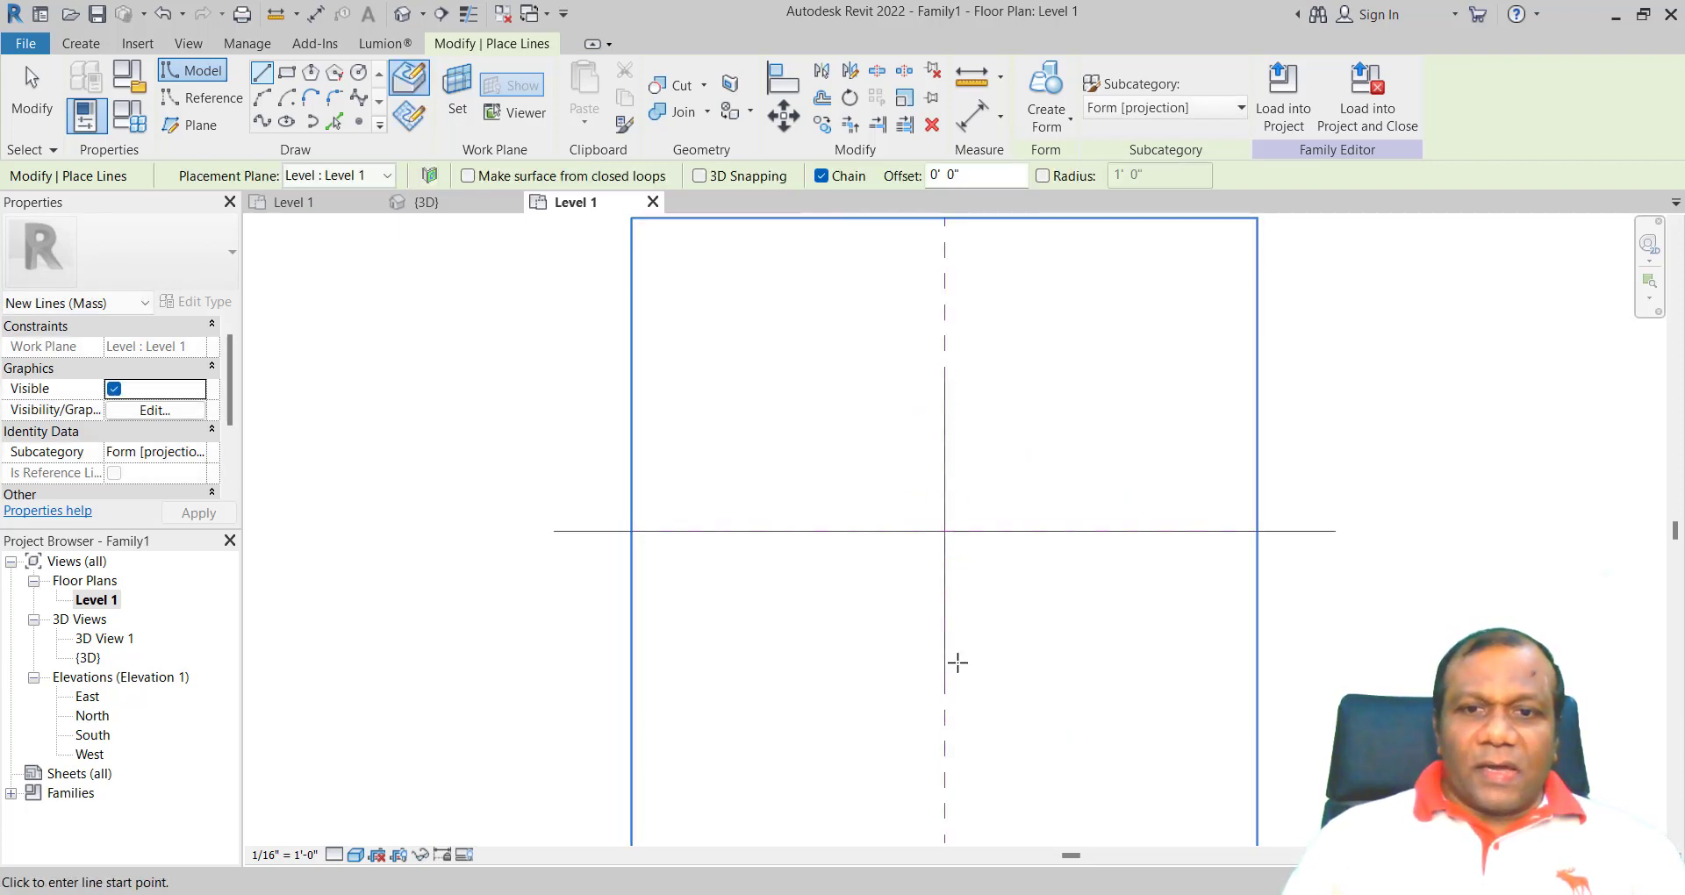
left_click(944, 530)
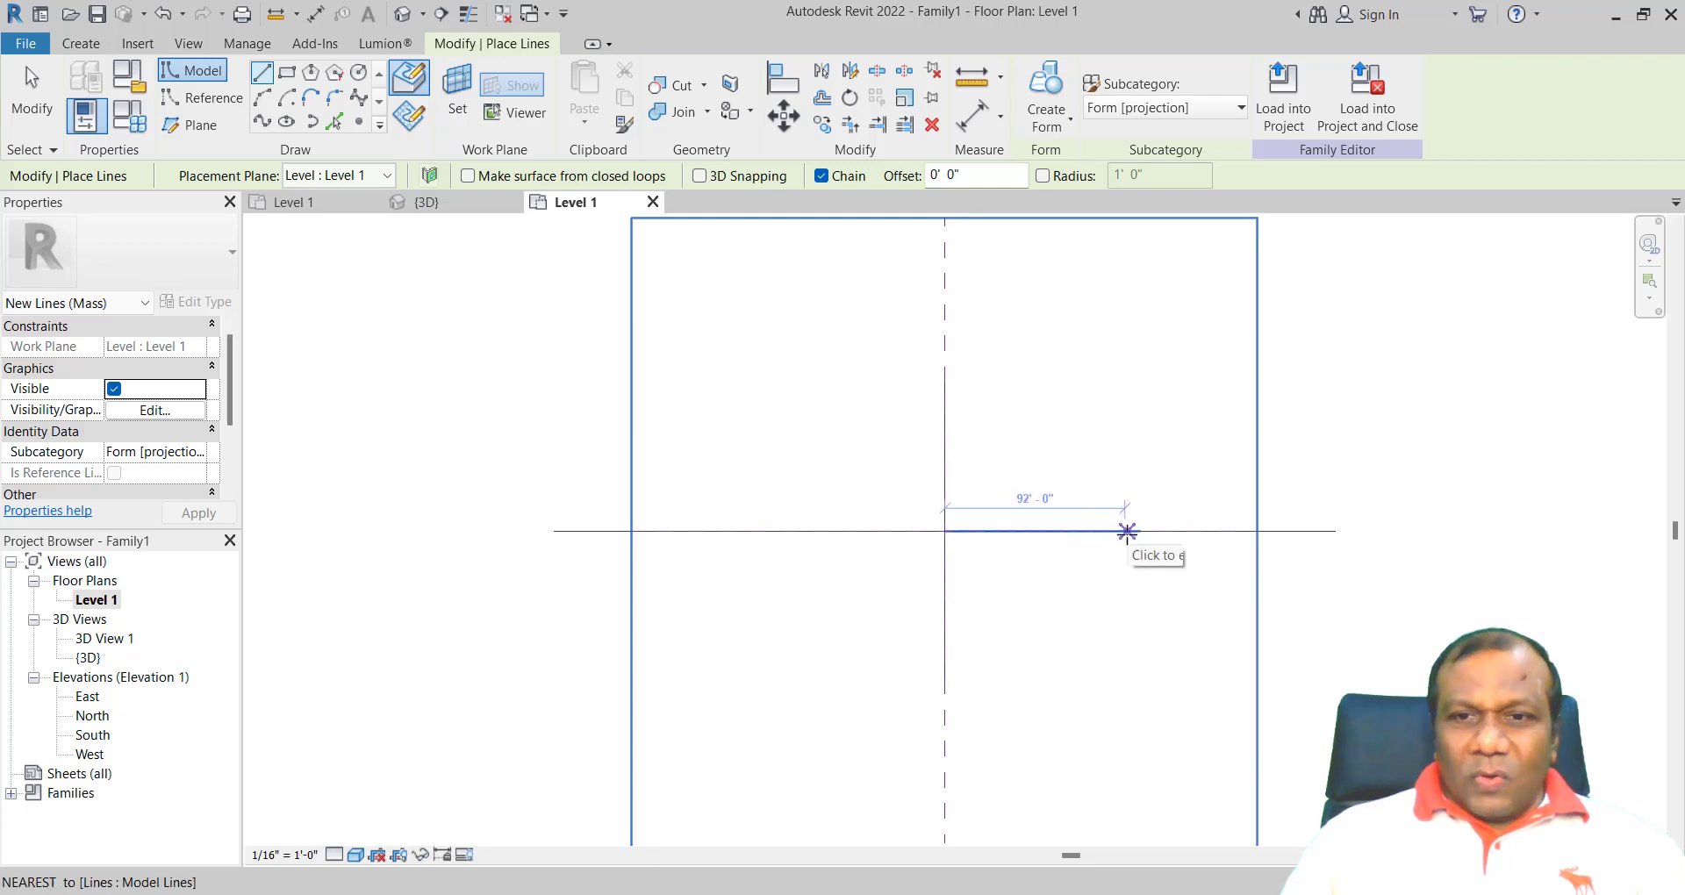
left_click(1138, 531)
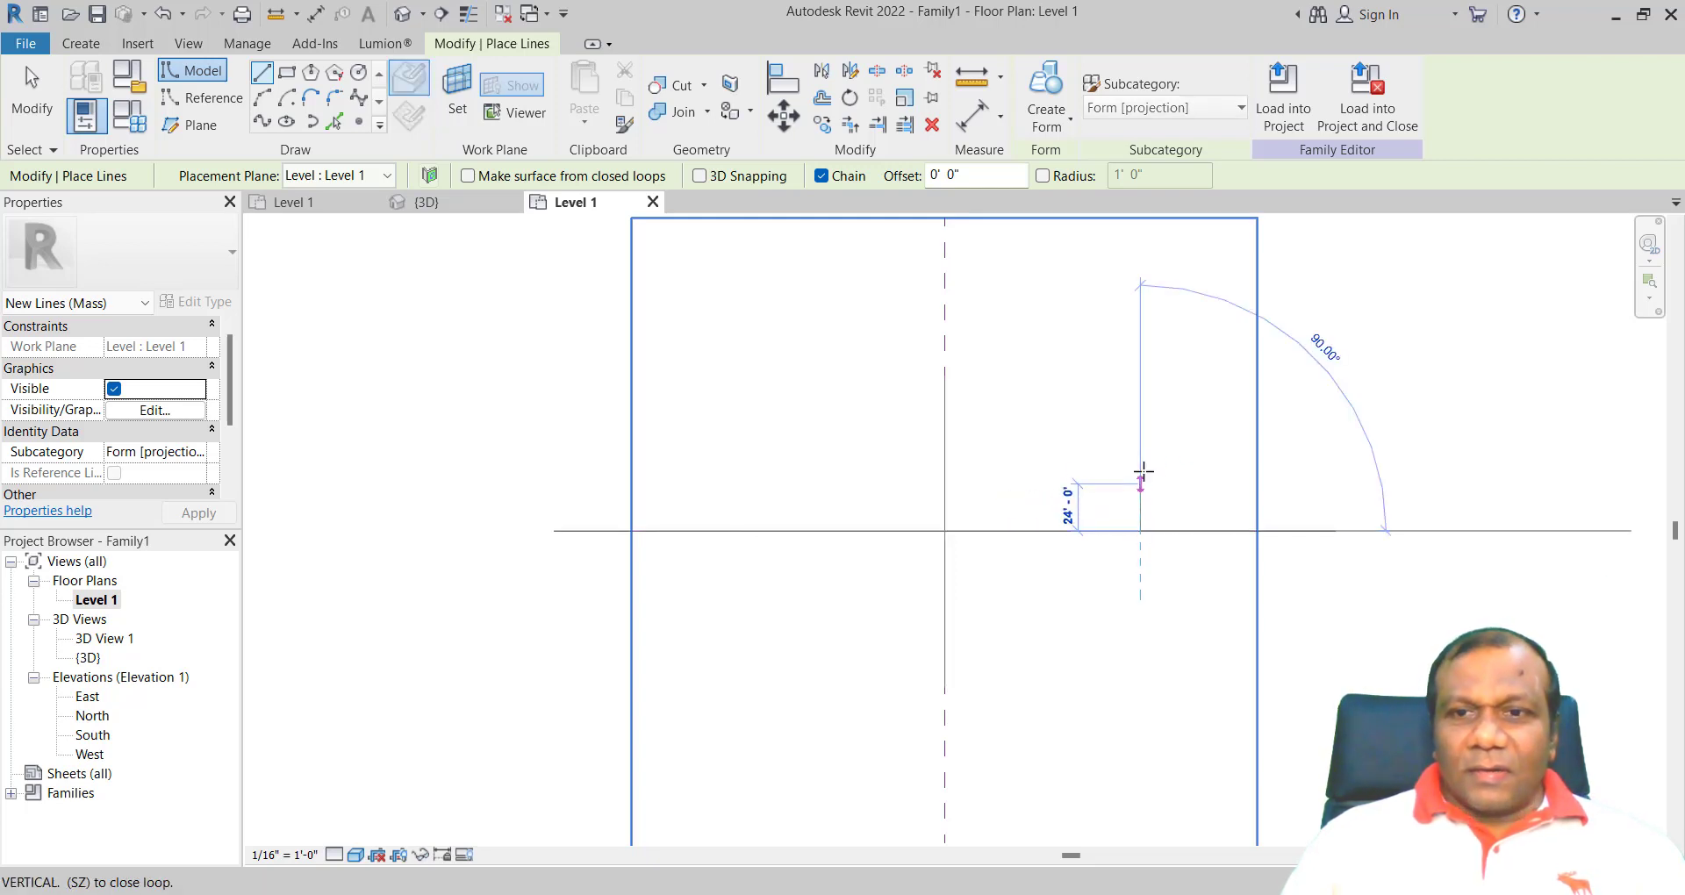
type("4")
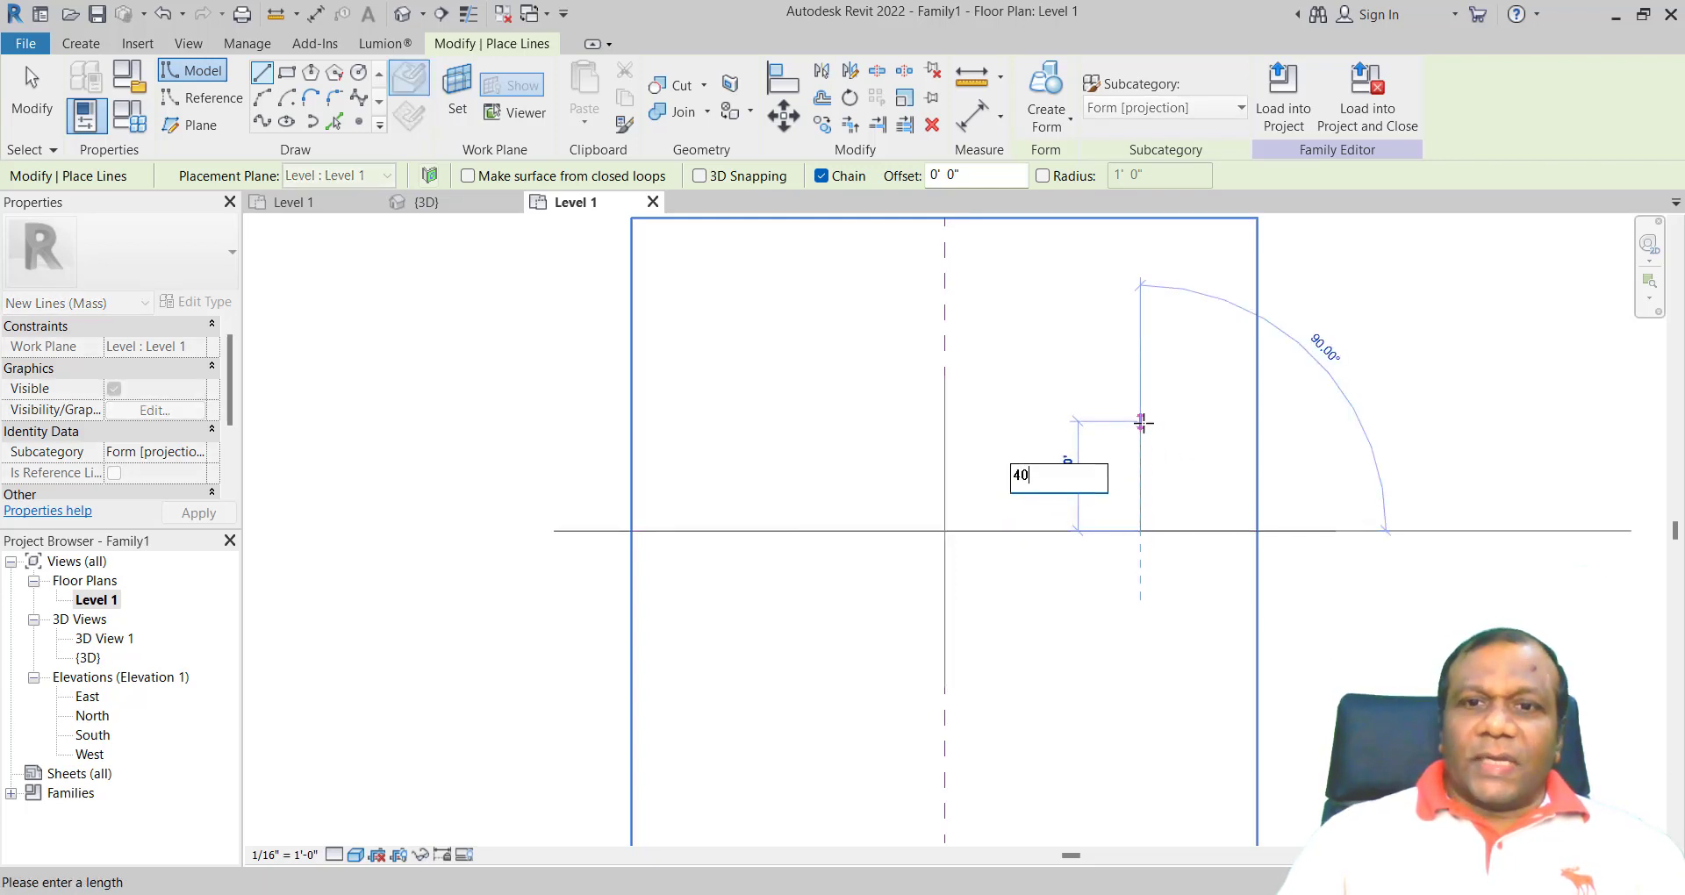
type("0")
key("Return")
key("m")
key("e")
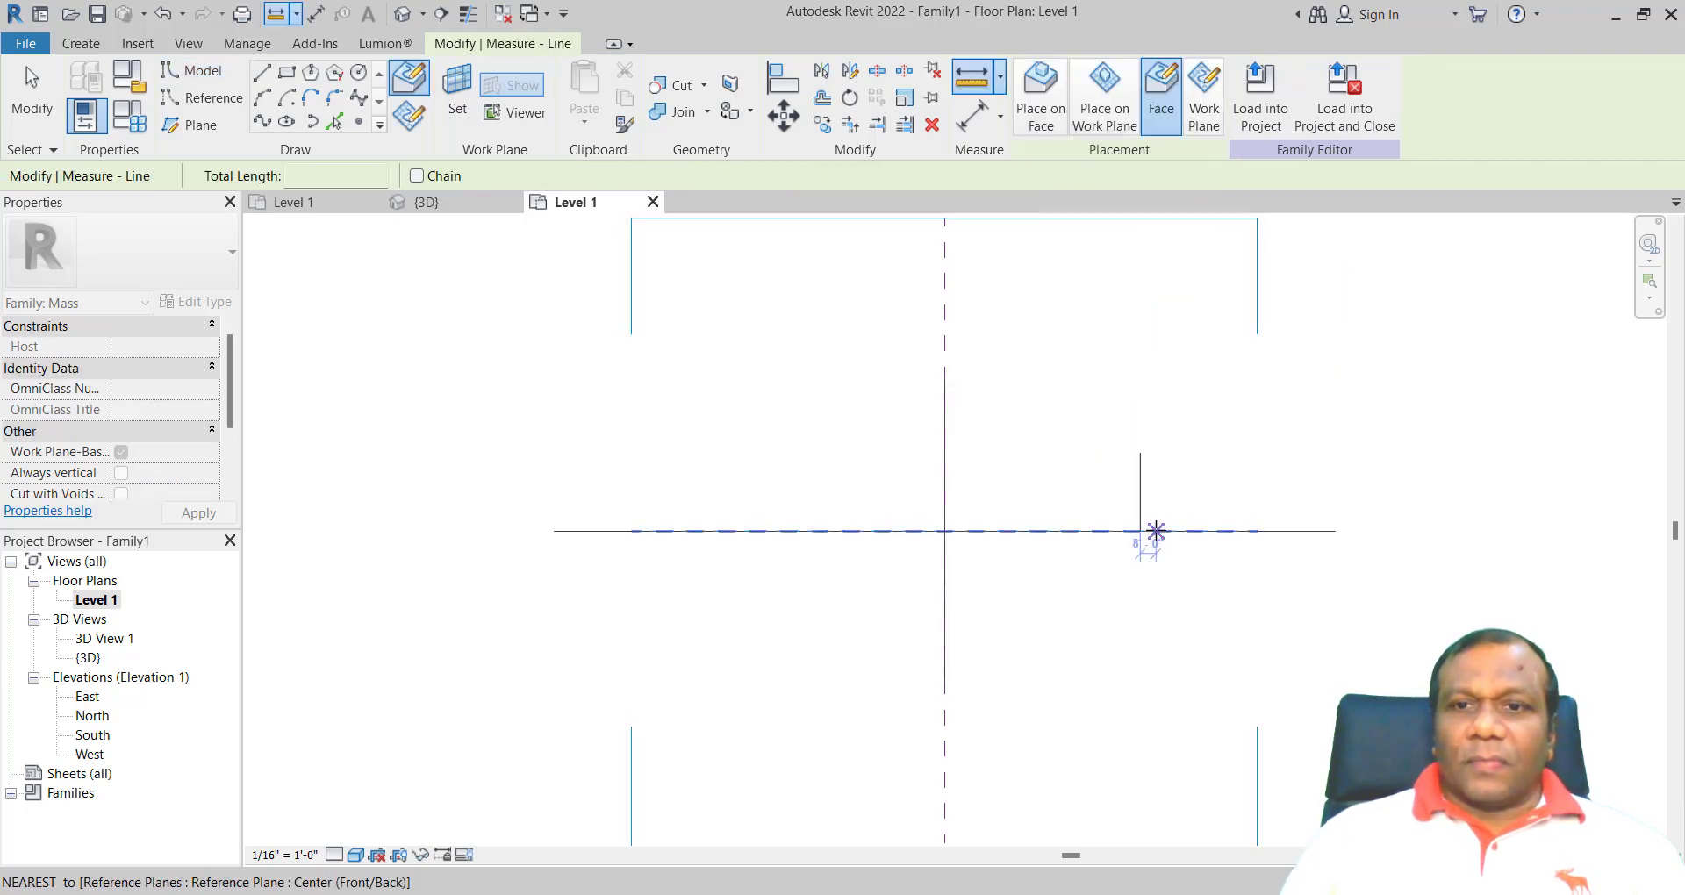
left_click(1140, 531)
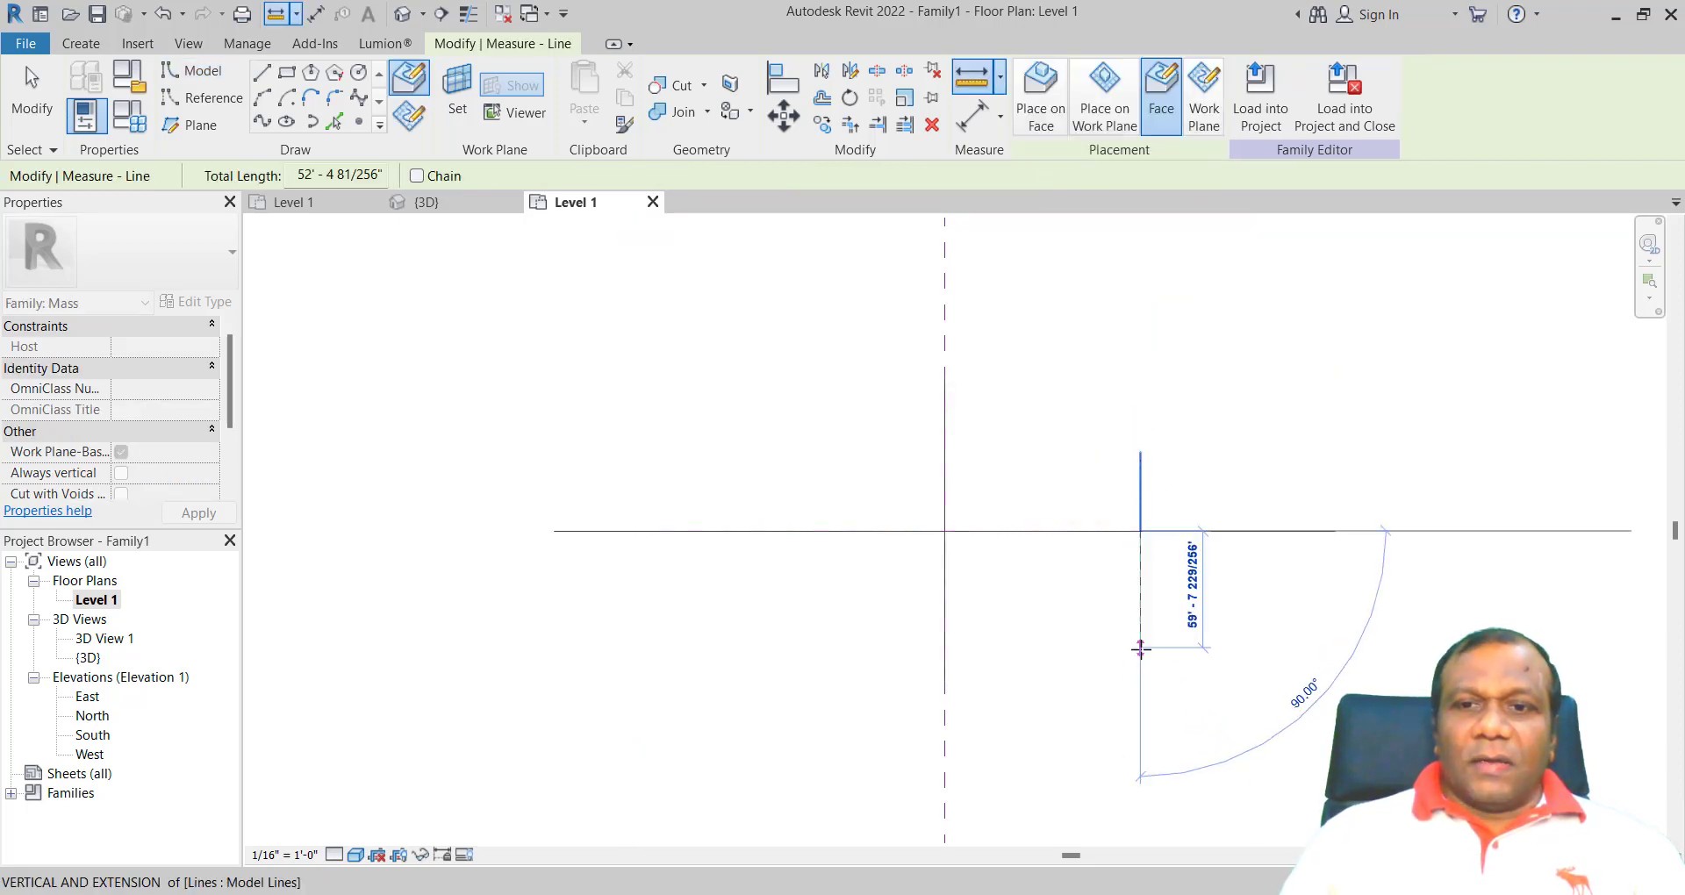
type("40")
key("Return")
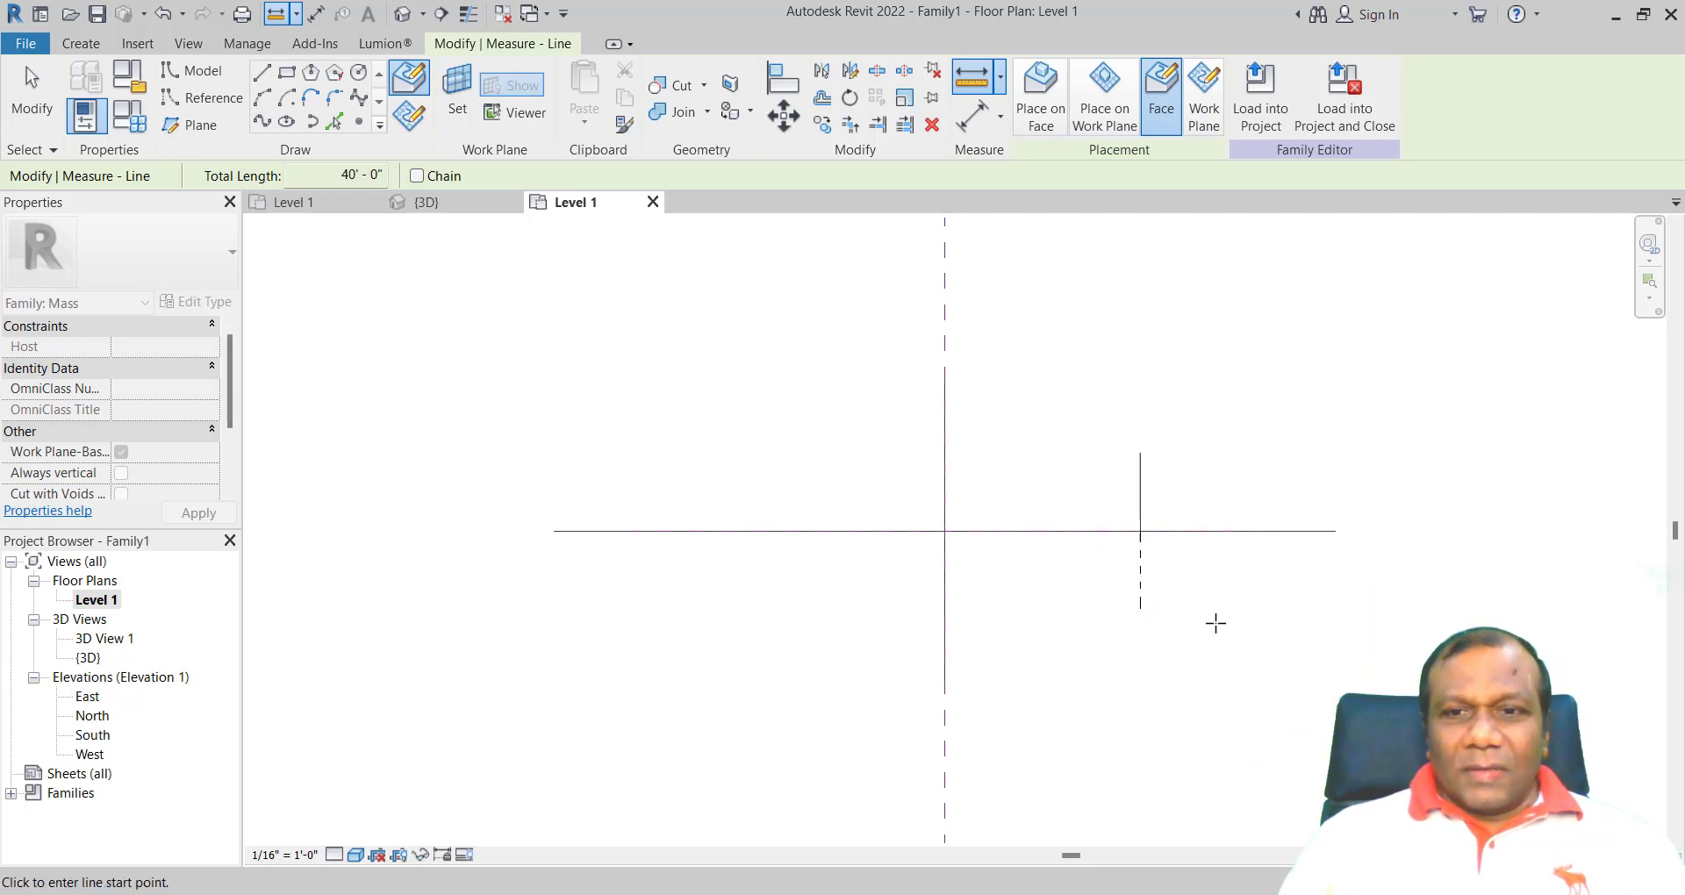
key("Escape")
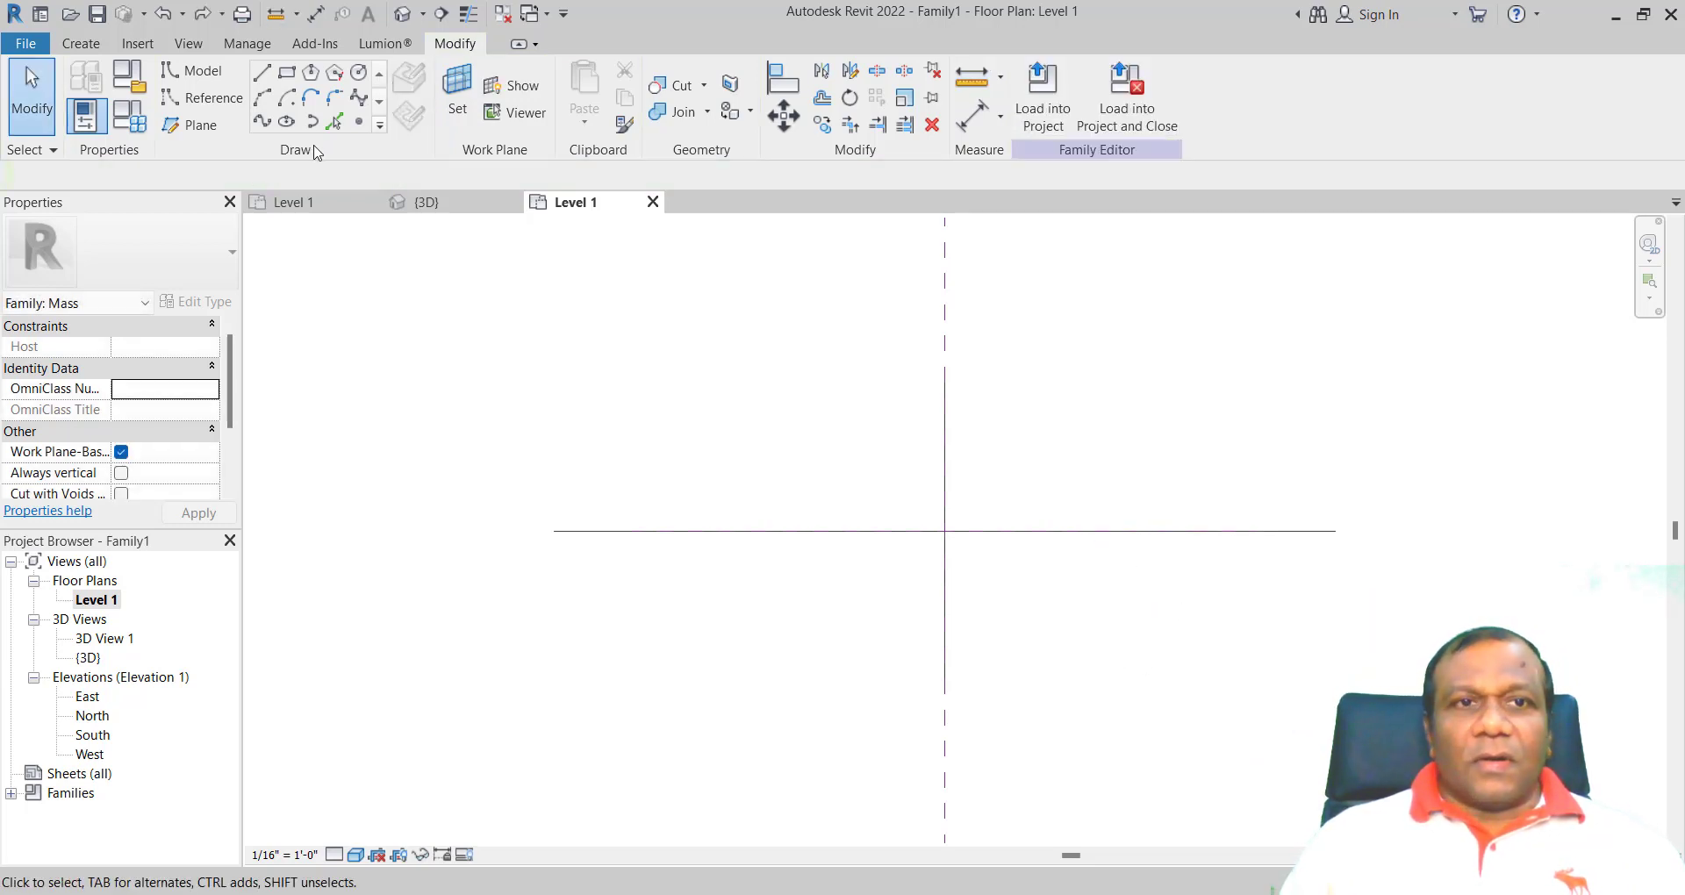
- Draw 40' vertical model lines upward and downward from the horizontal line's joint 100' right of the center
left_click(261, 74)
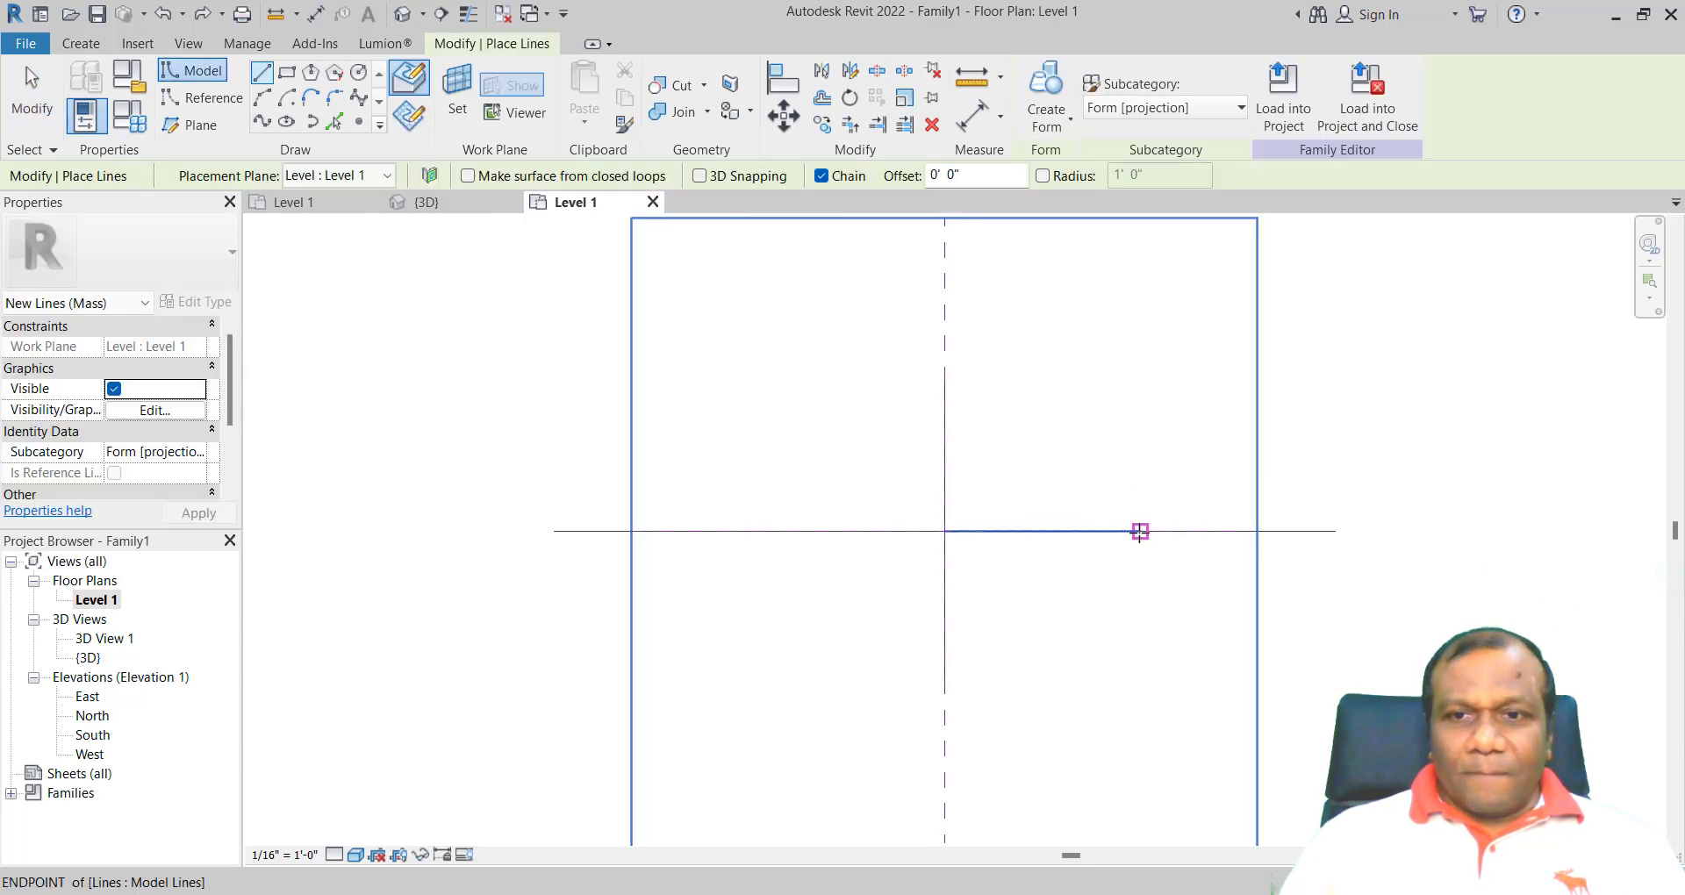
left_click(1140, 531)
type("40")
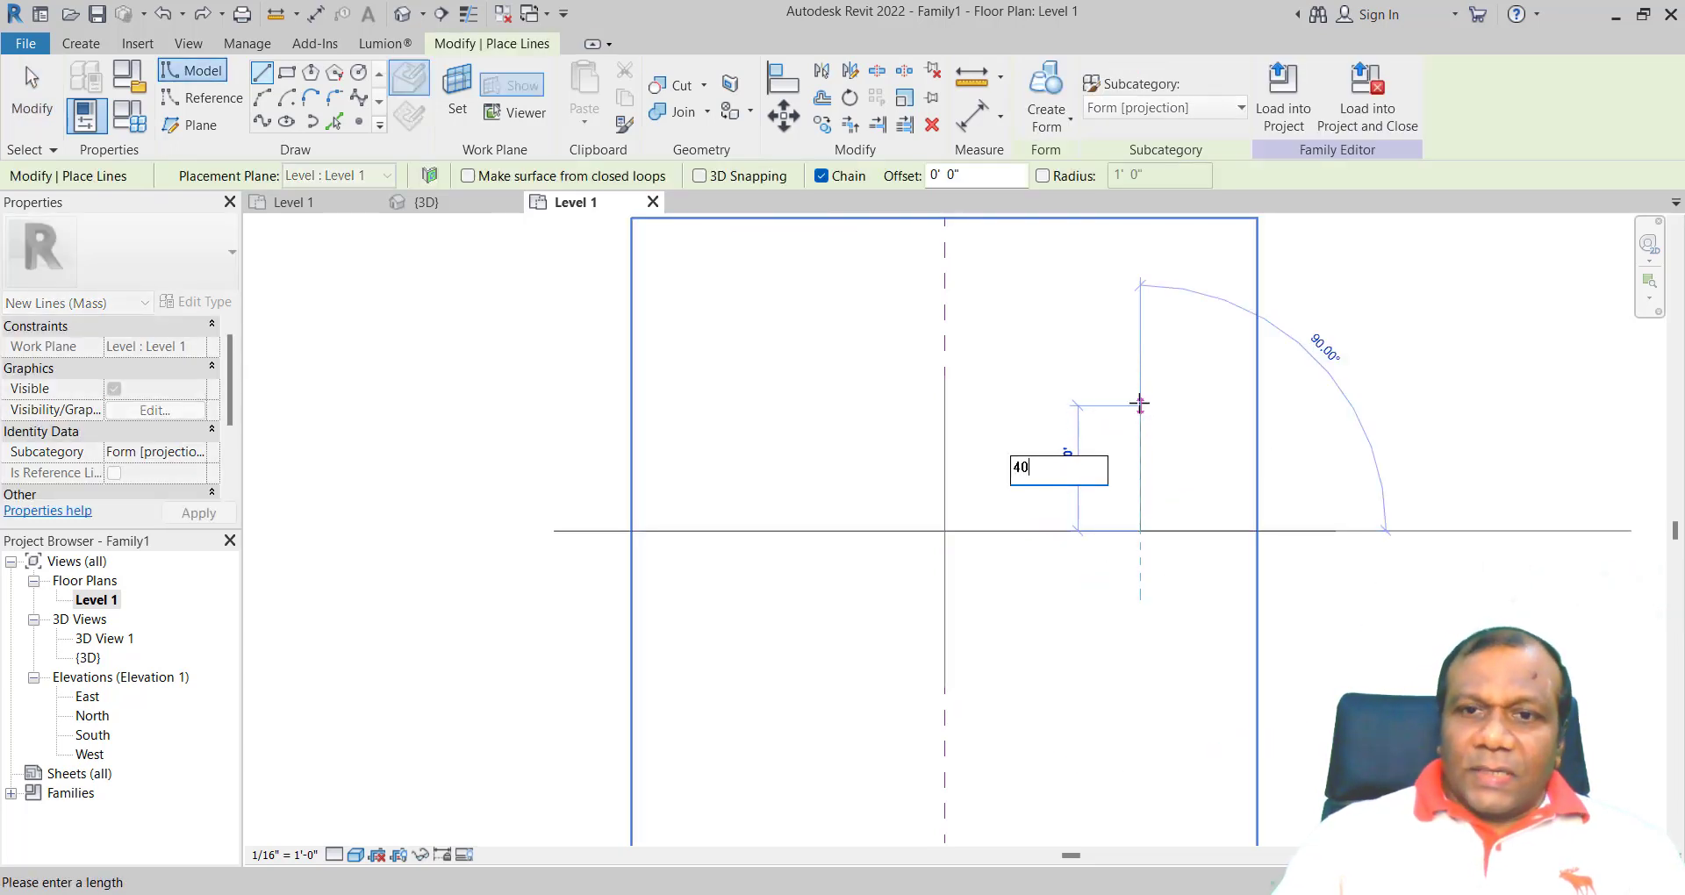
key("Return")
key("Escape")
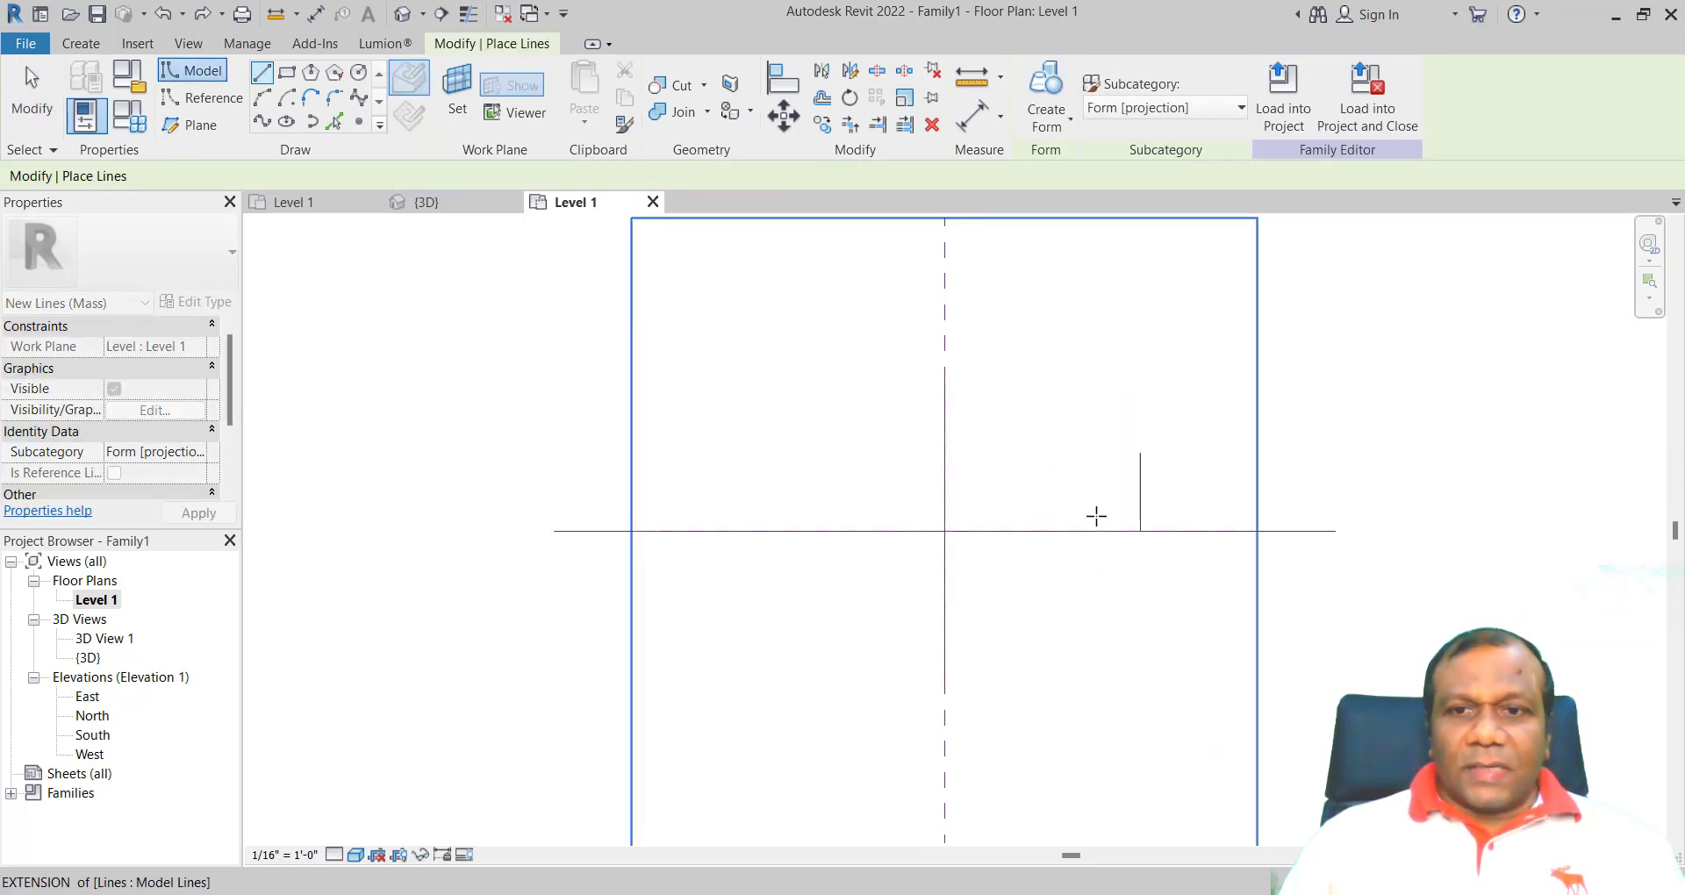
left_click(1139, 531)
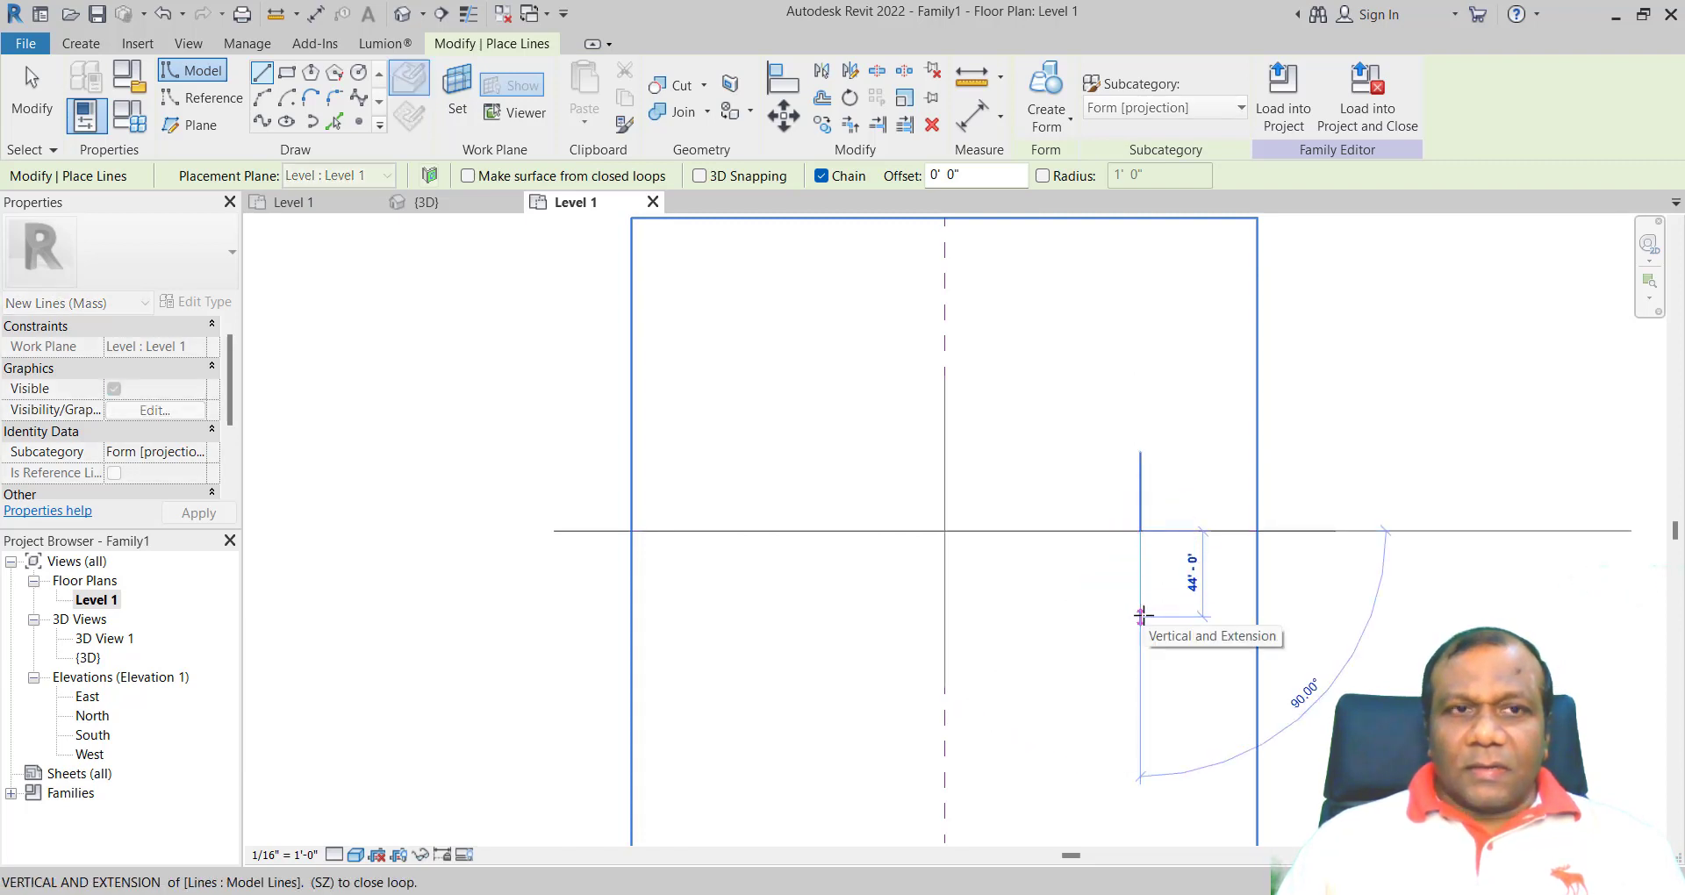
type("40")
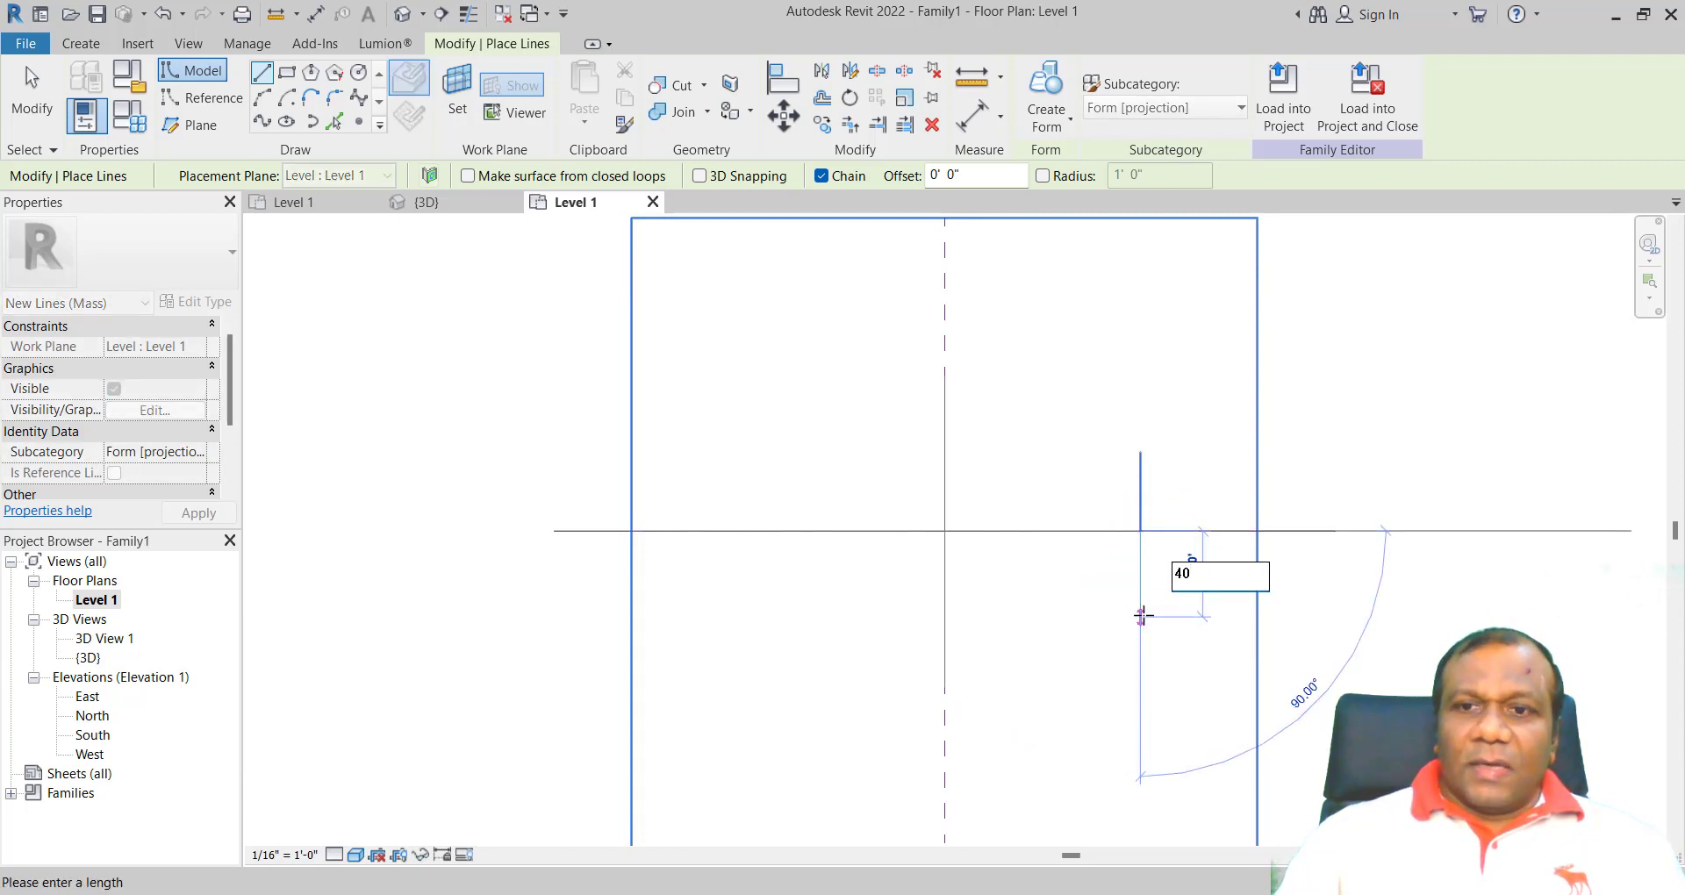
key("Return")
key("Escape")
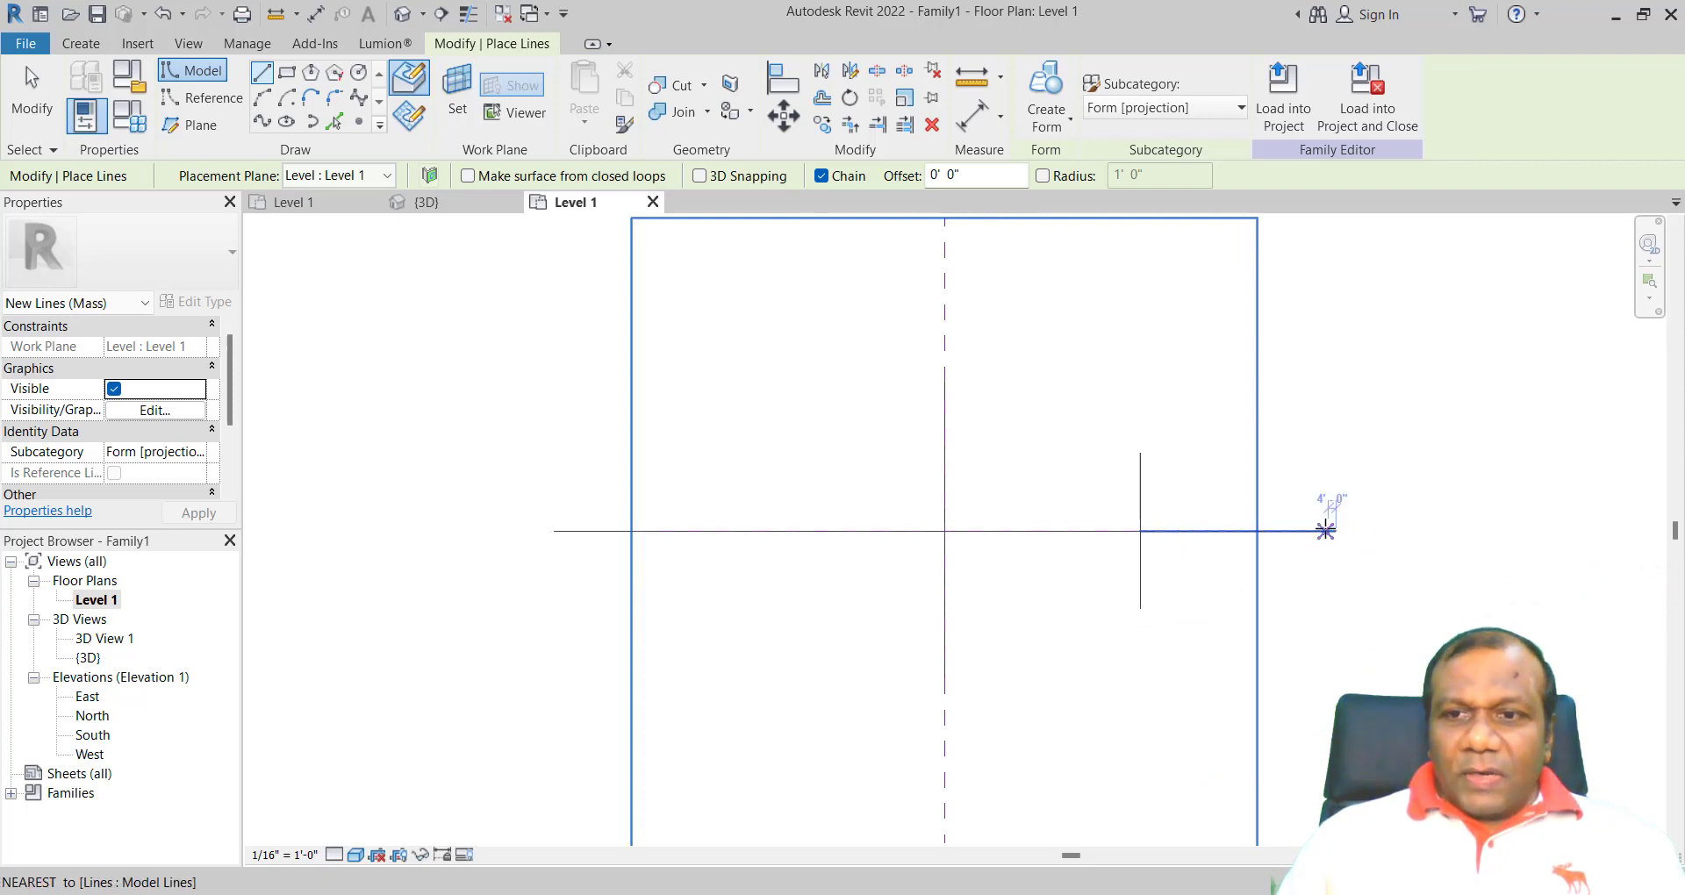
- Draw 80' vertical model lines upward and downward from the right end of the horizontal line
left_click(1334, 530)
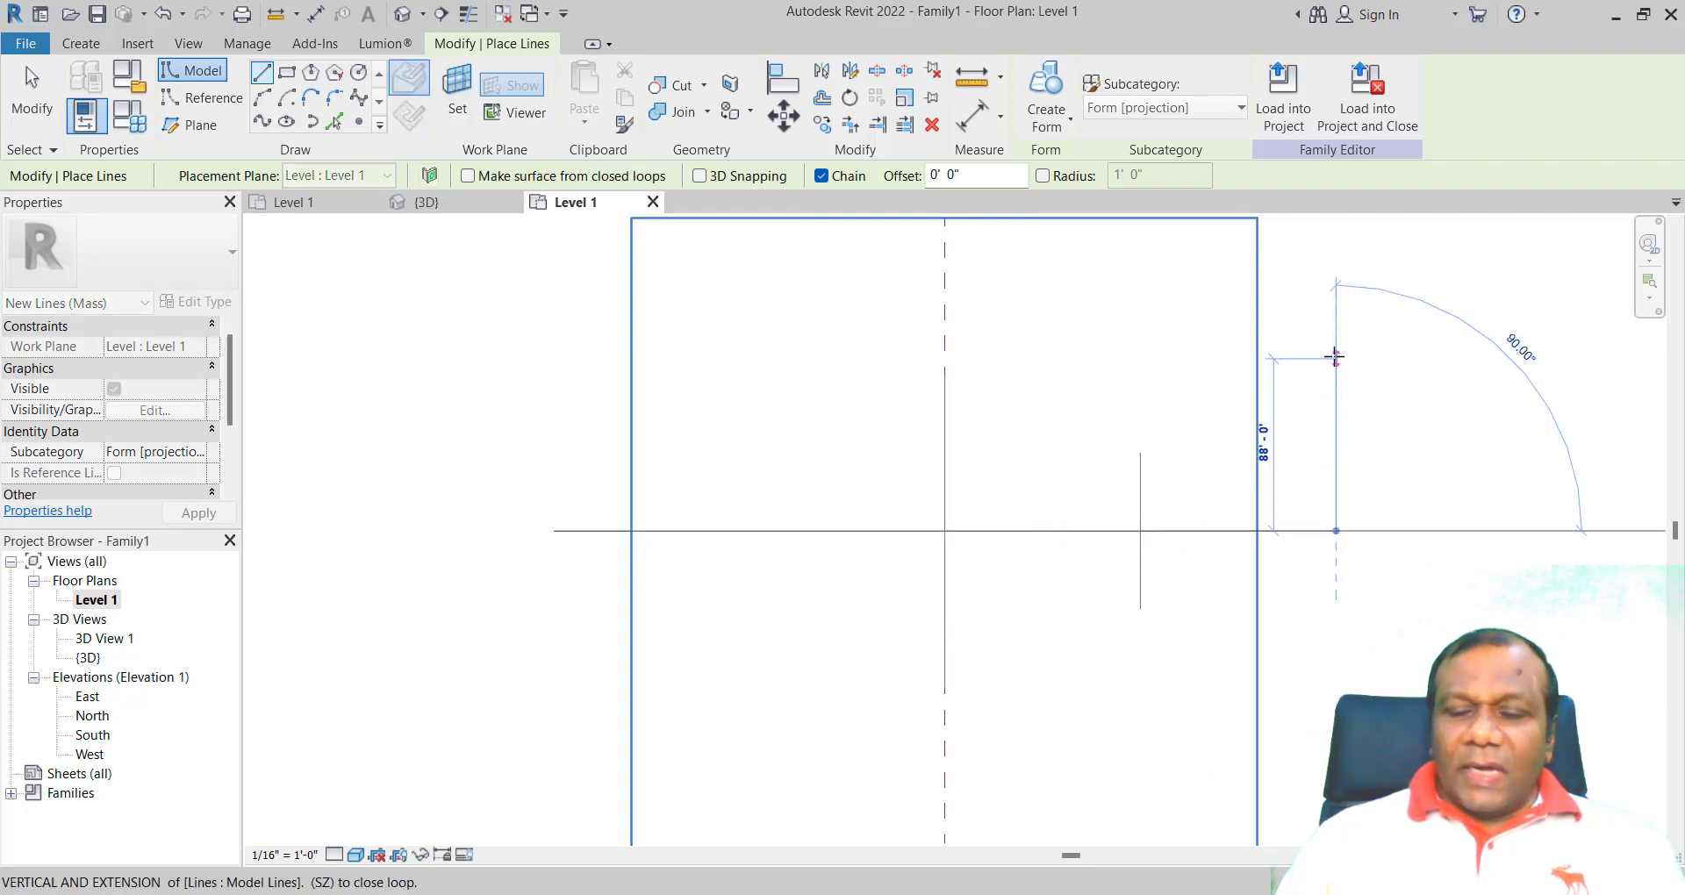
type("80")
key("Return")
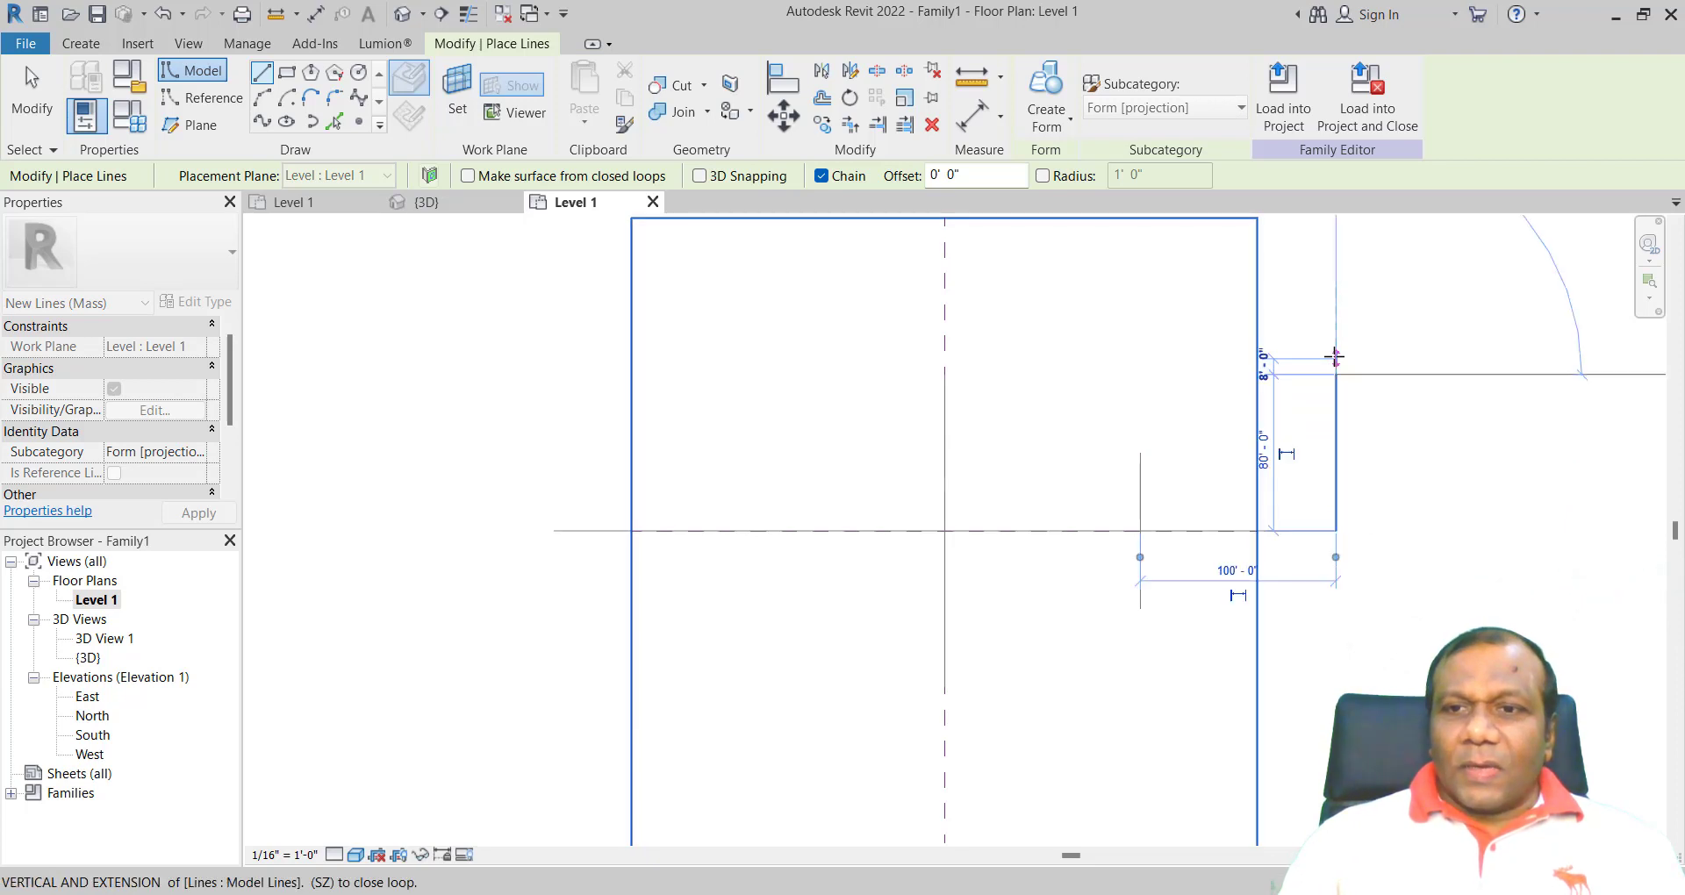
key("Escape")
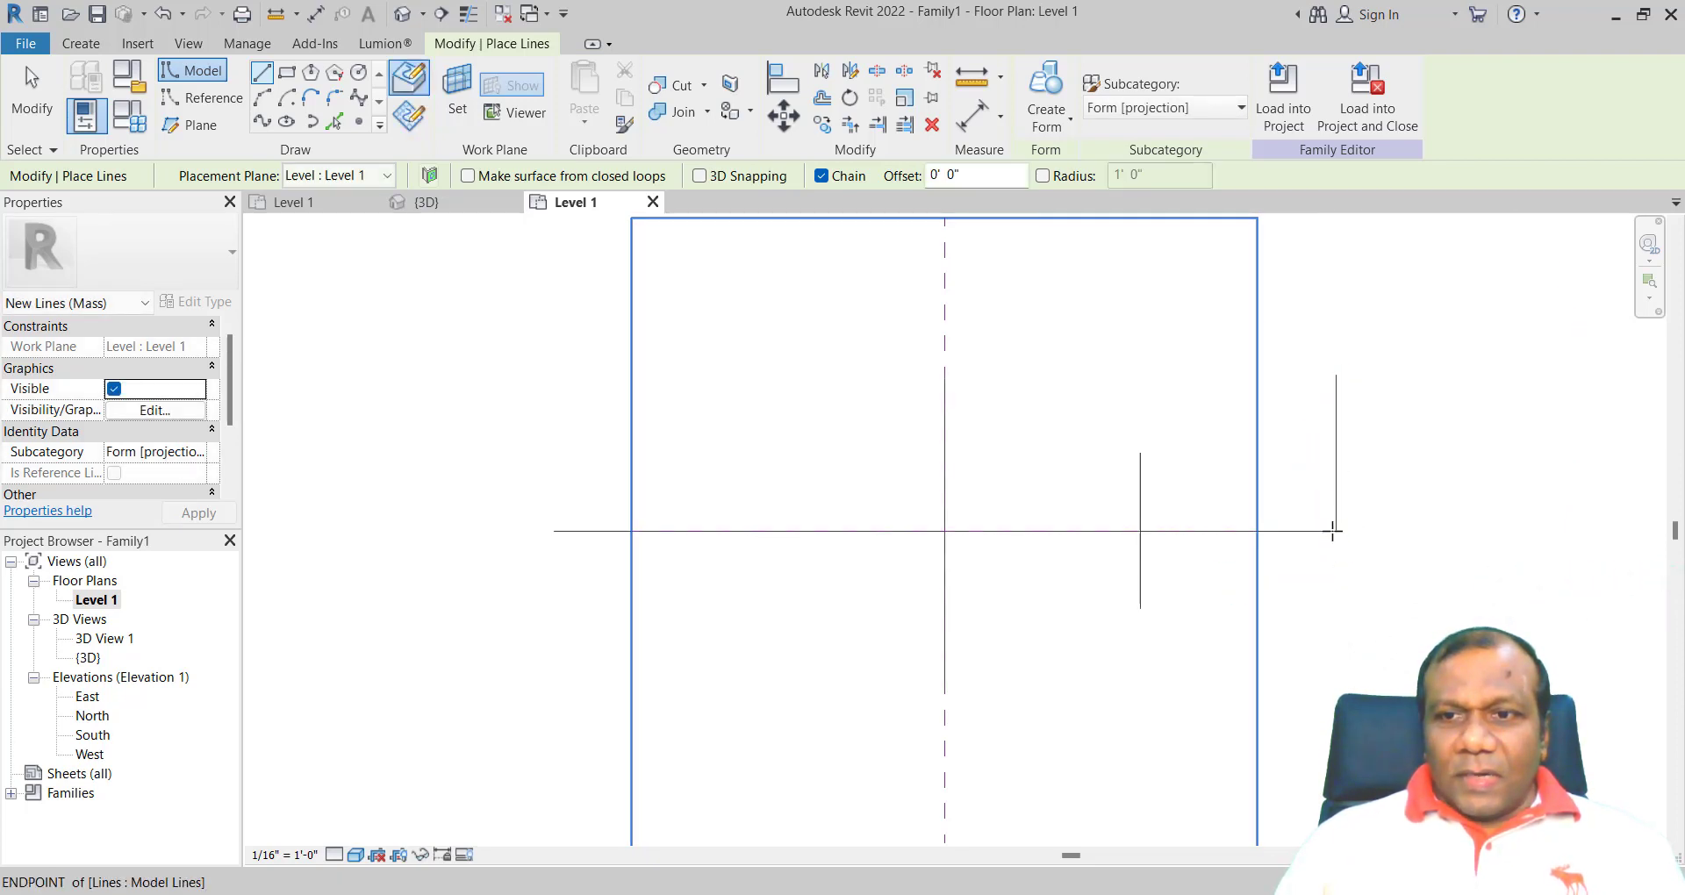
left_click(1335, 530)
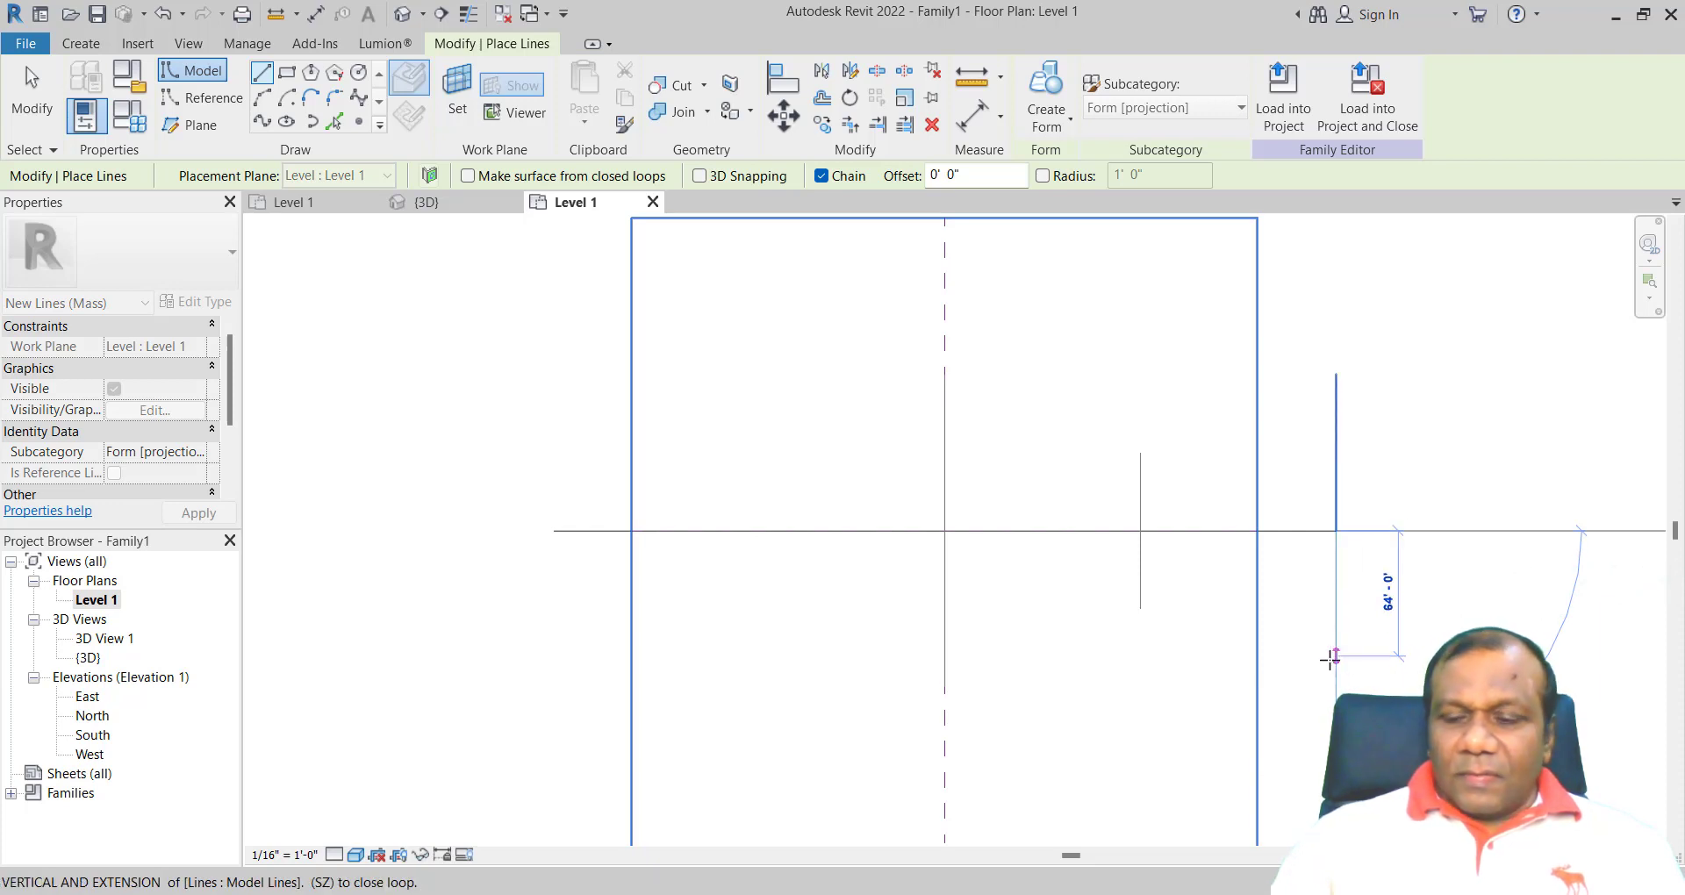
type("80")
key("Return")
key("Escape")
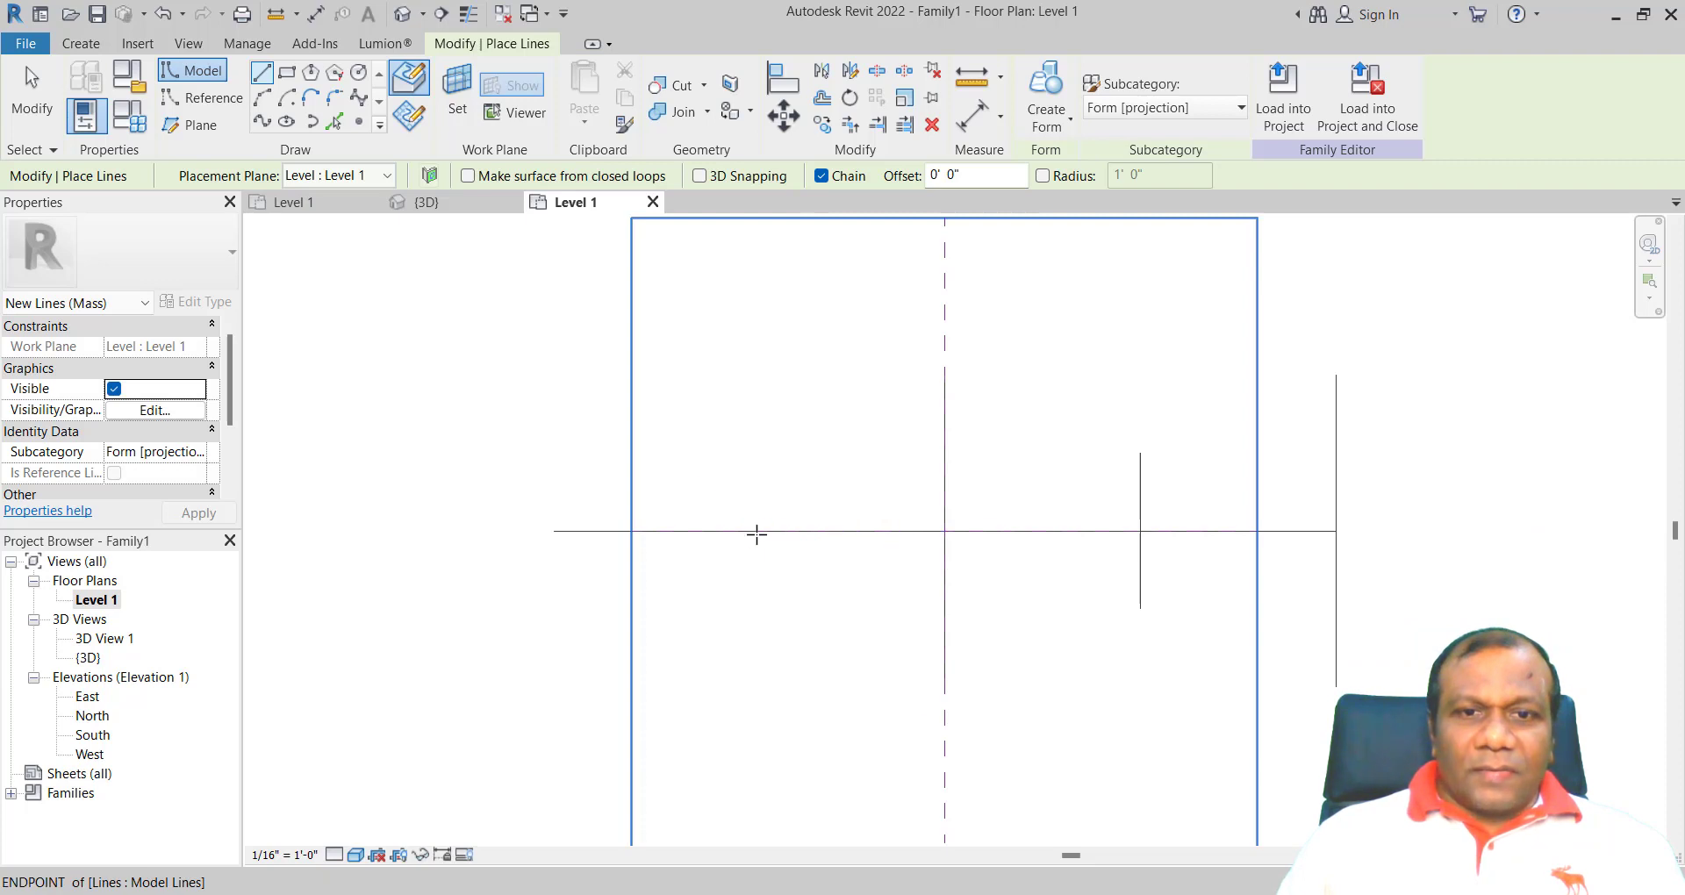
- Draw 40' vertical model lines upward and downward from the horizontal line's joint 100' left of the center
left_click(753, 531)
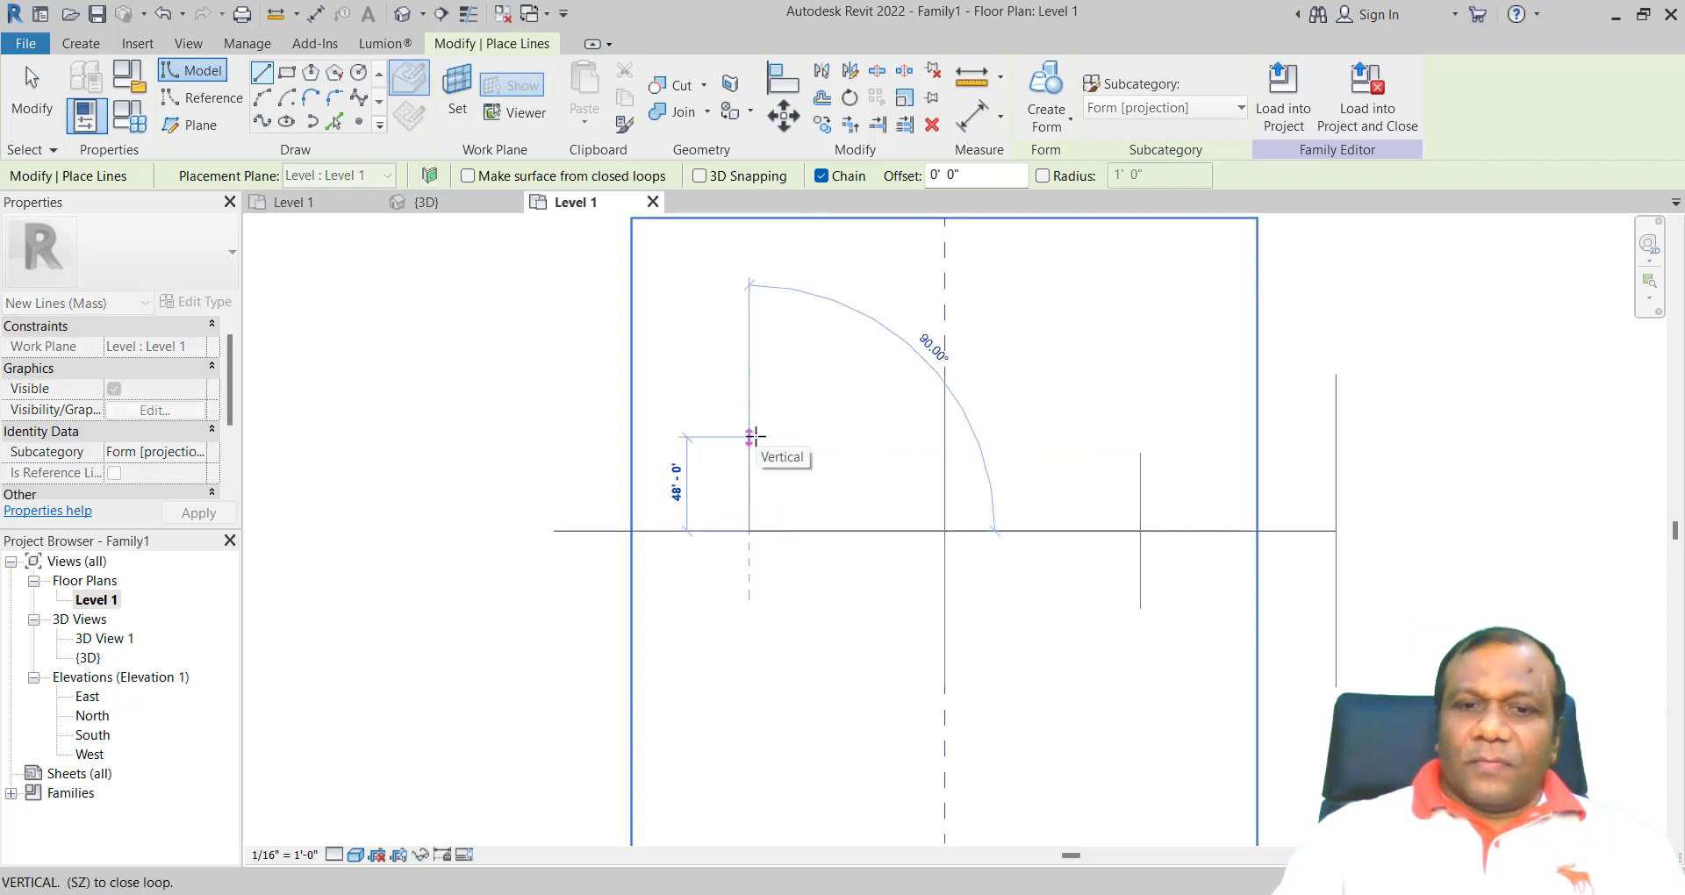
type("40")
key("Return")
key("Escape")
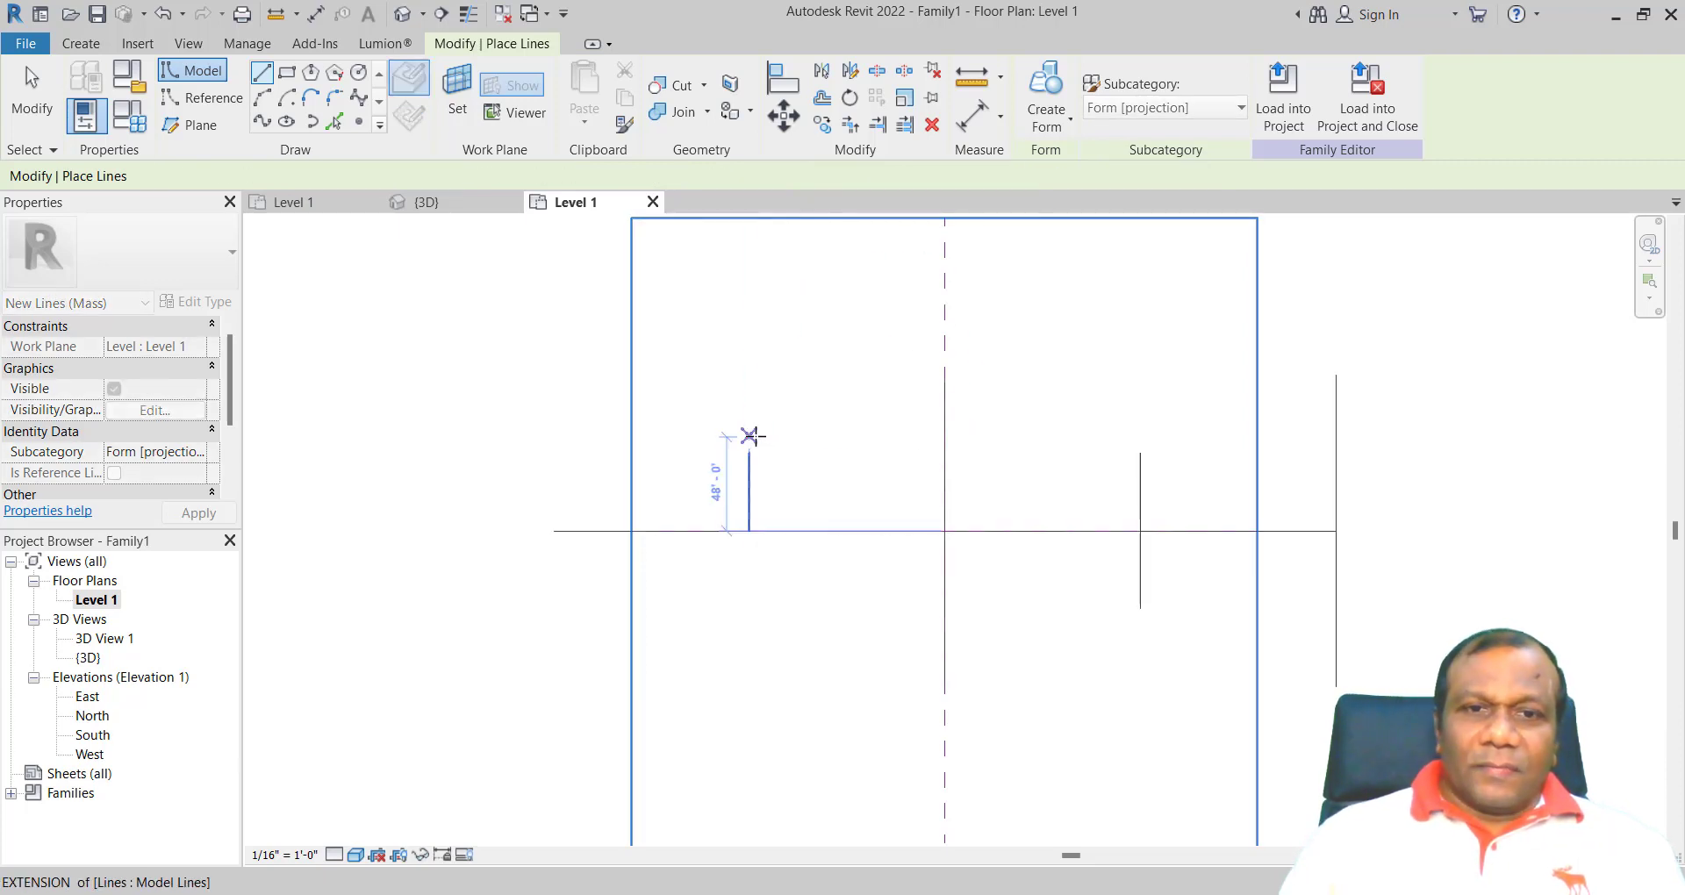
left_click(747, 532)
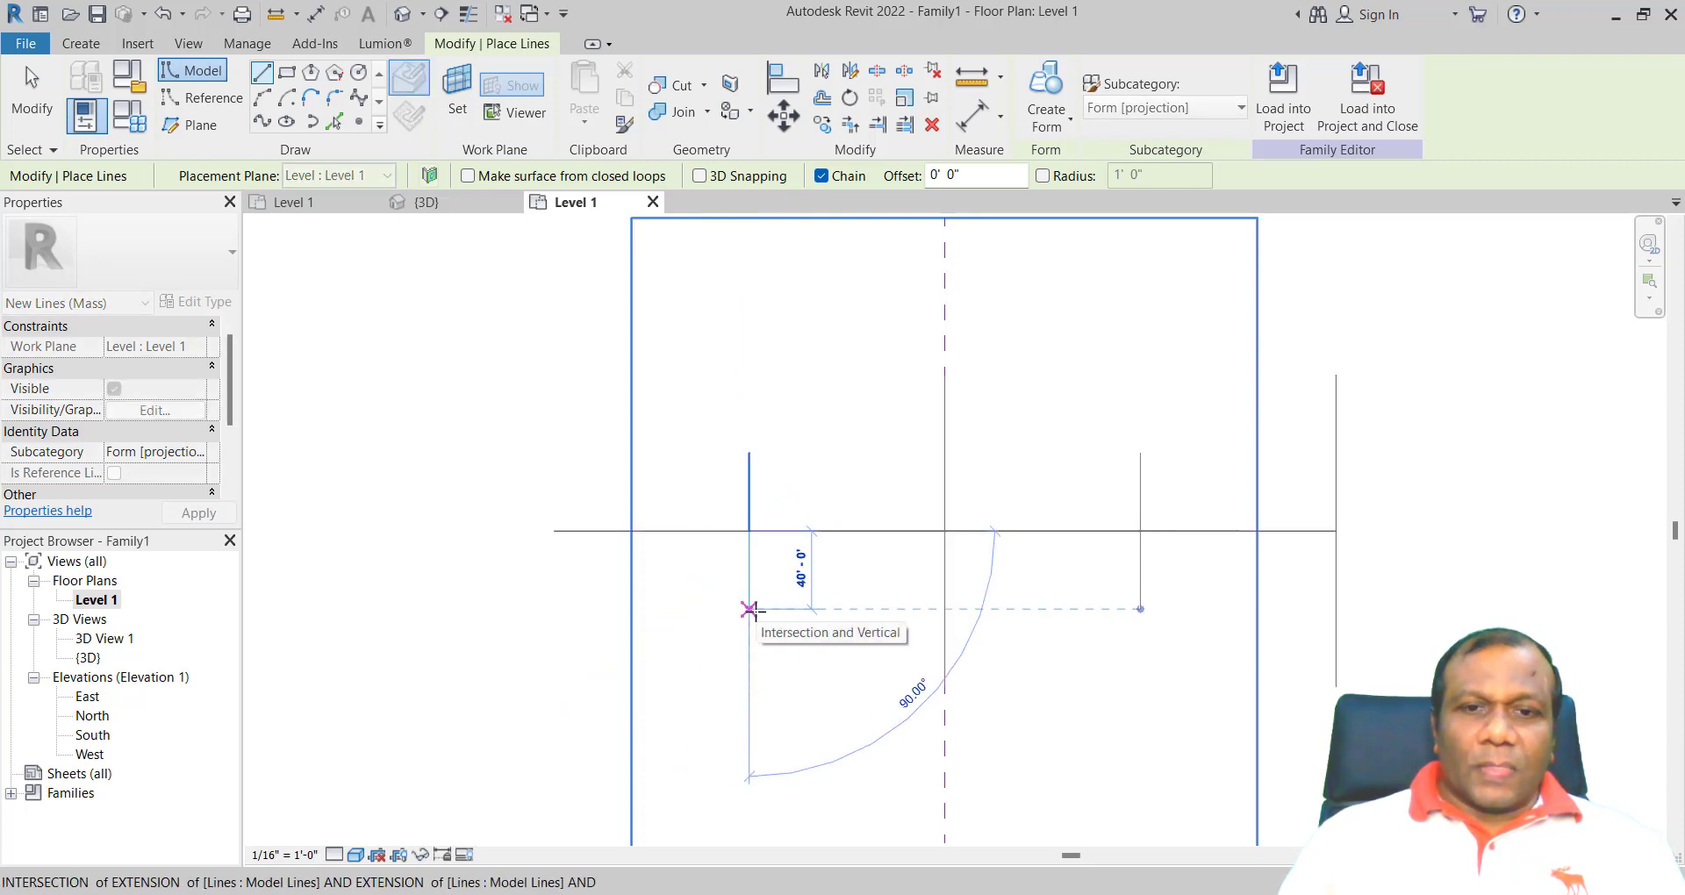
type("40")
key("Return")
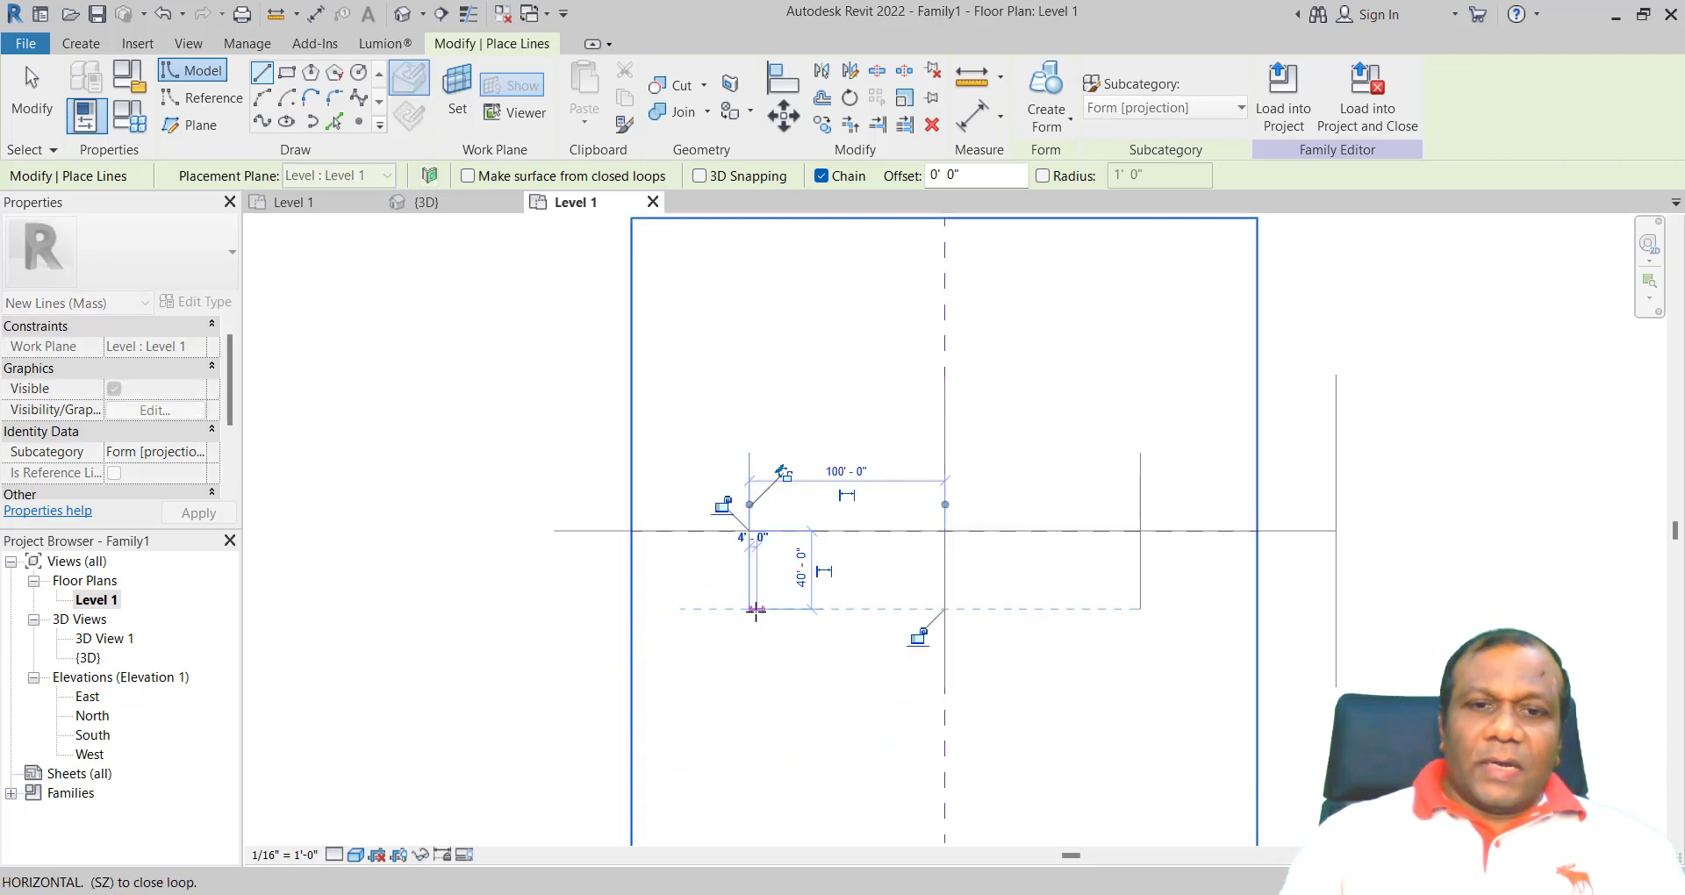
key("Escape")
- Draw 80' vertical model lines upward and downward from the left end of the horizontal line, and finish line placement
left_click(554, 531)
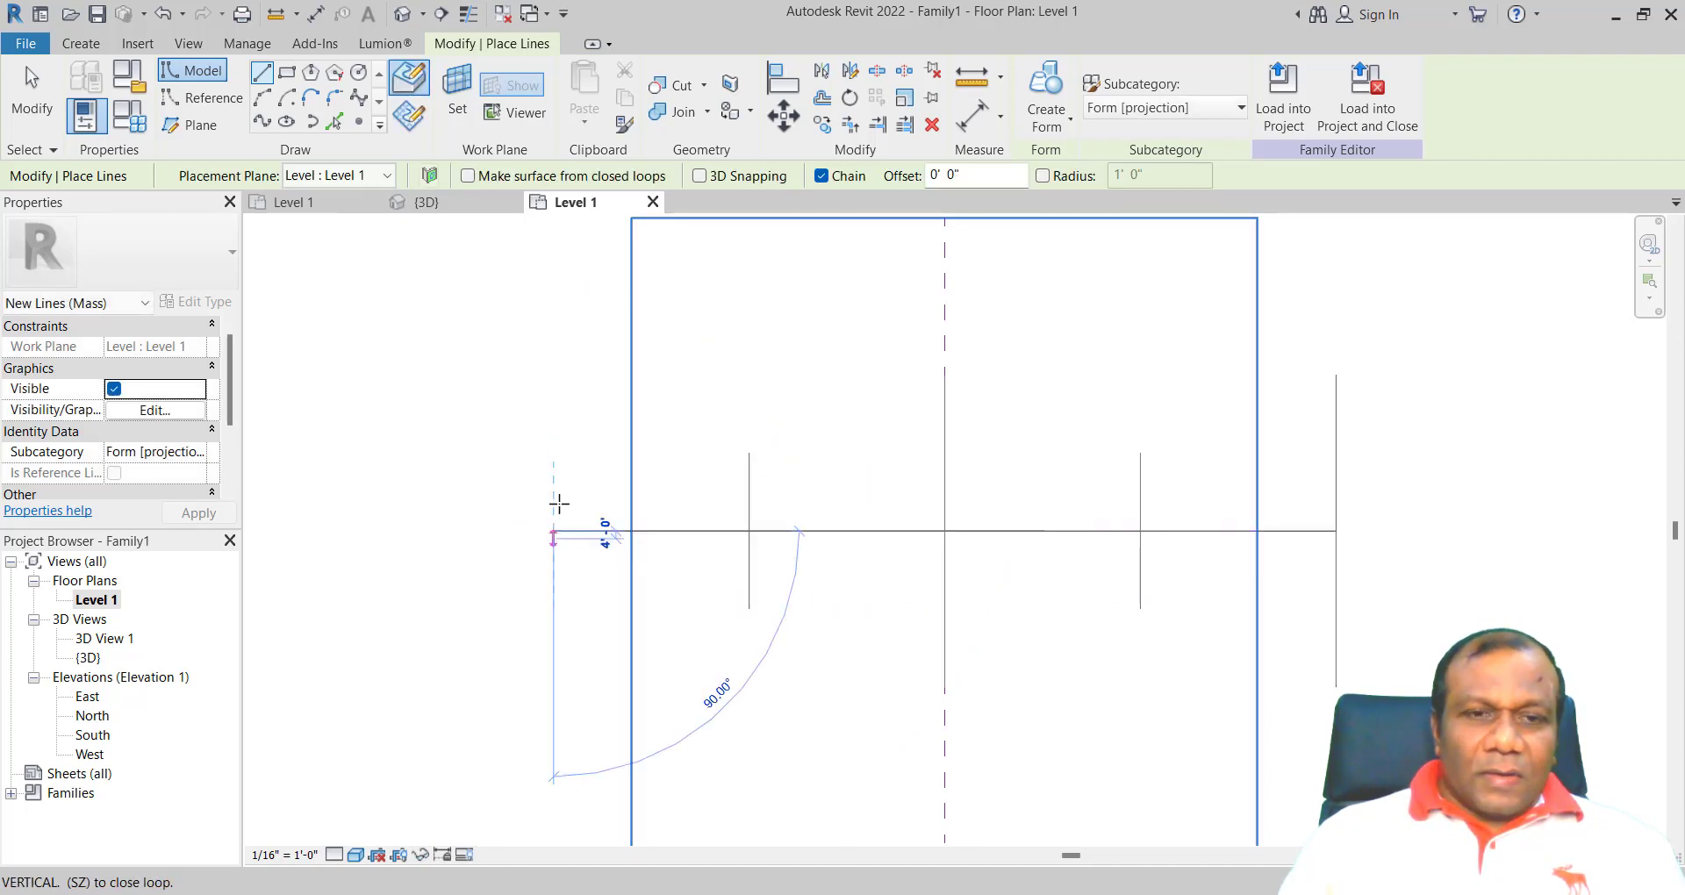
type("80")
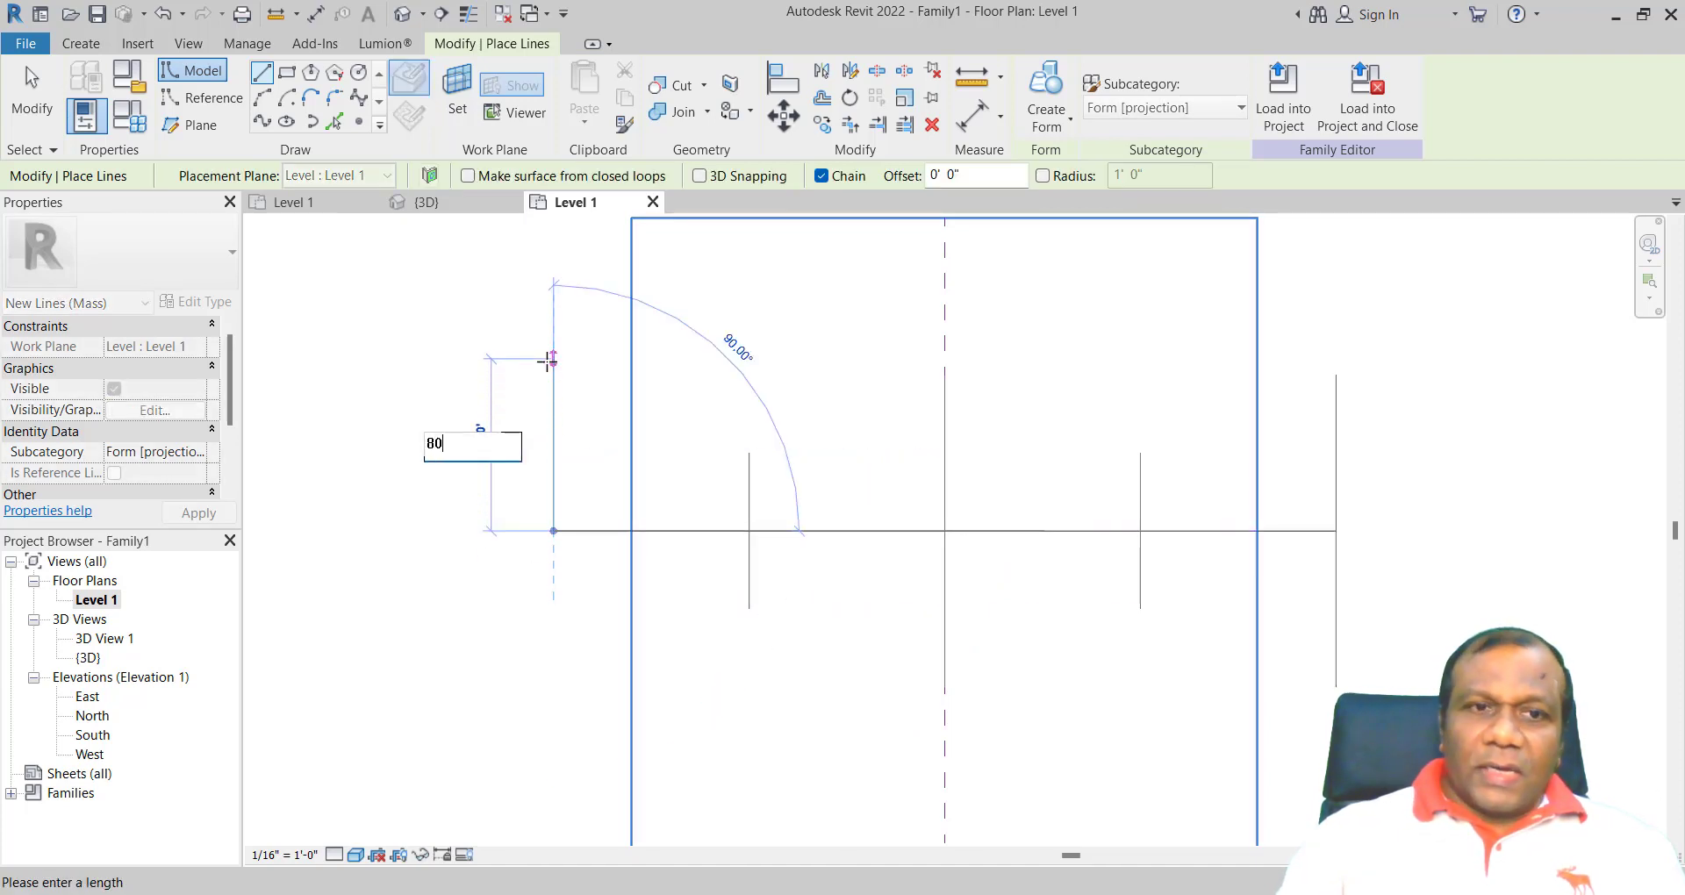
key("Return")
key("Escape")
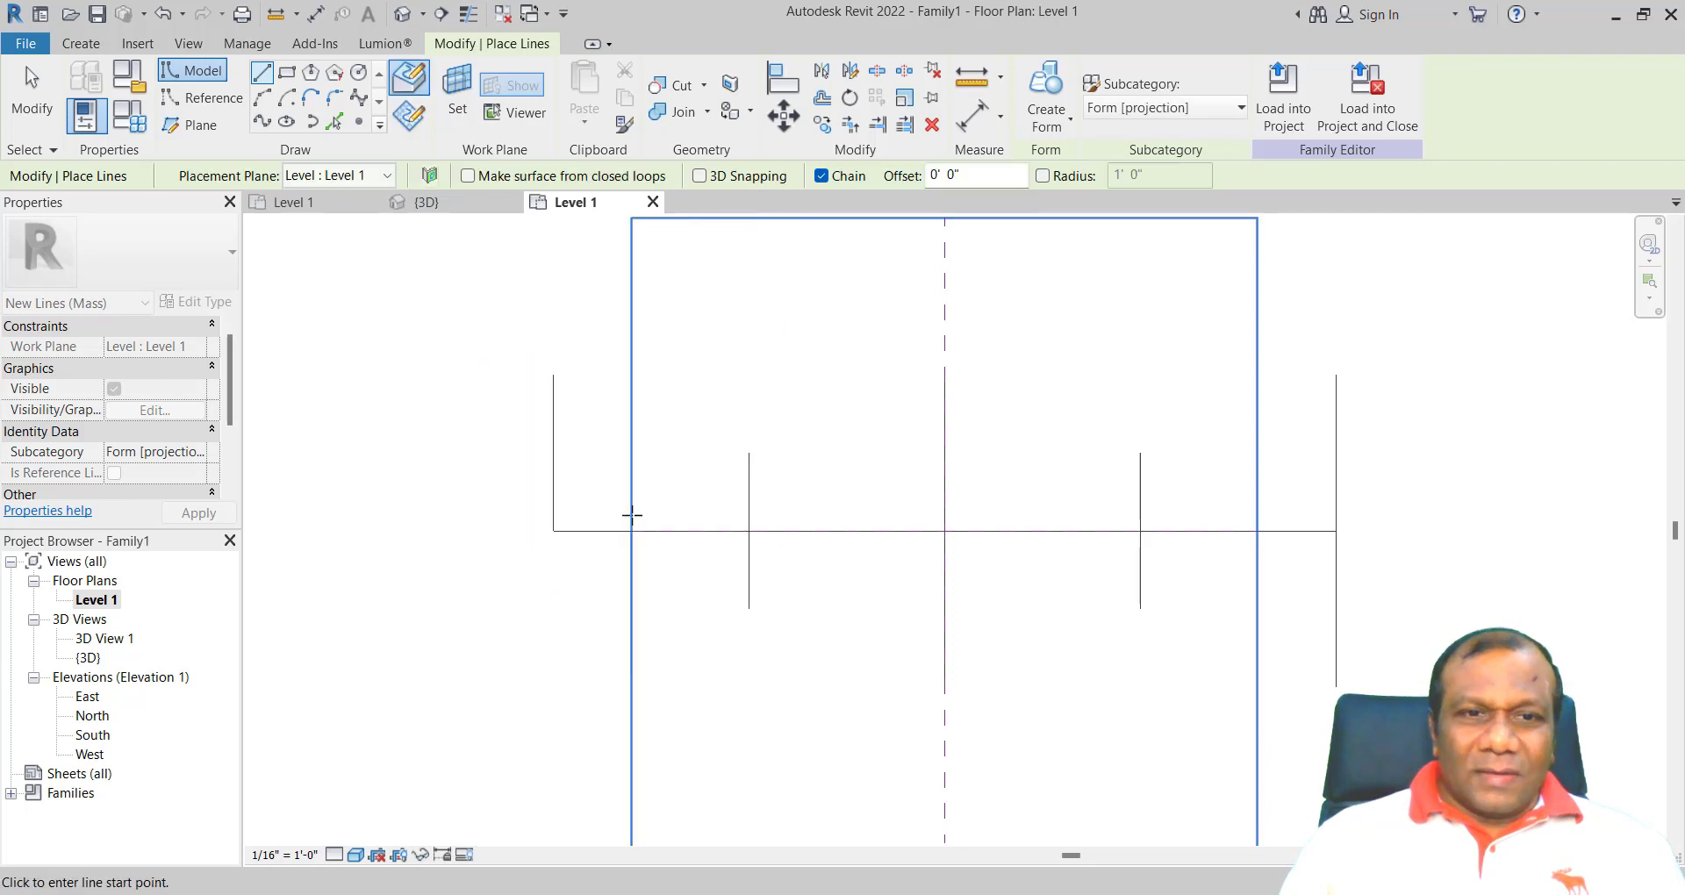
left_click(554, 531)
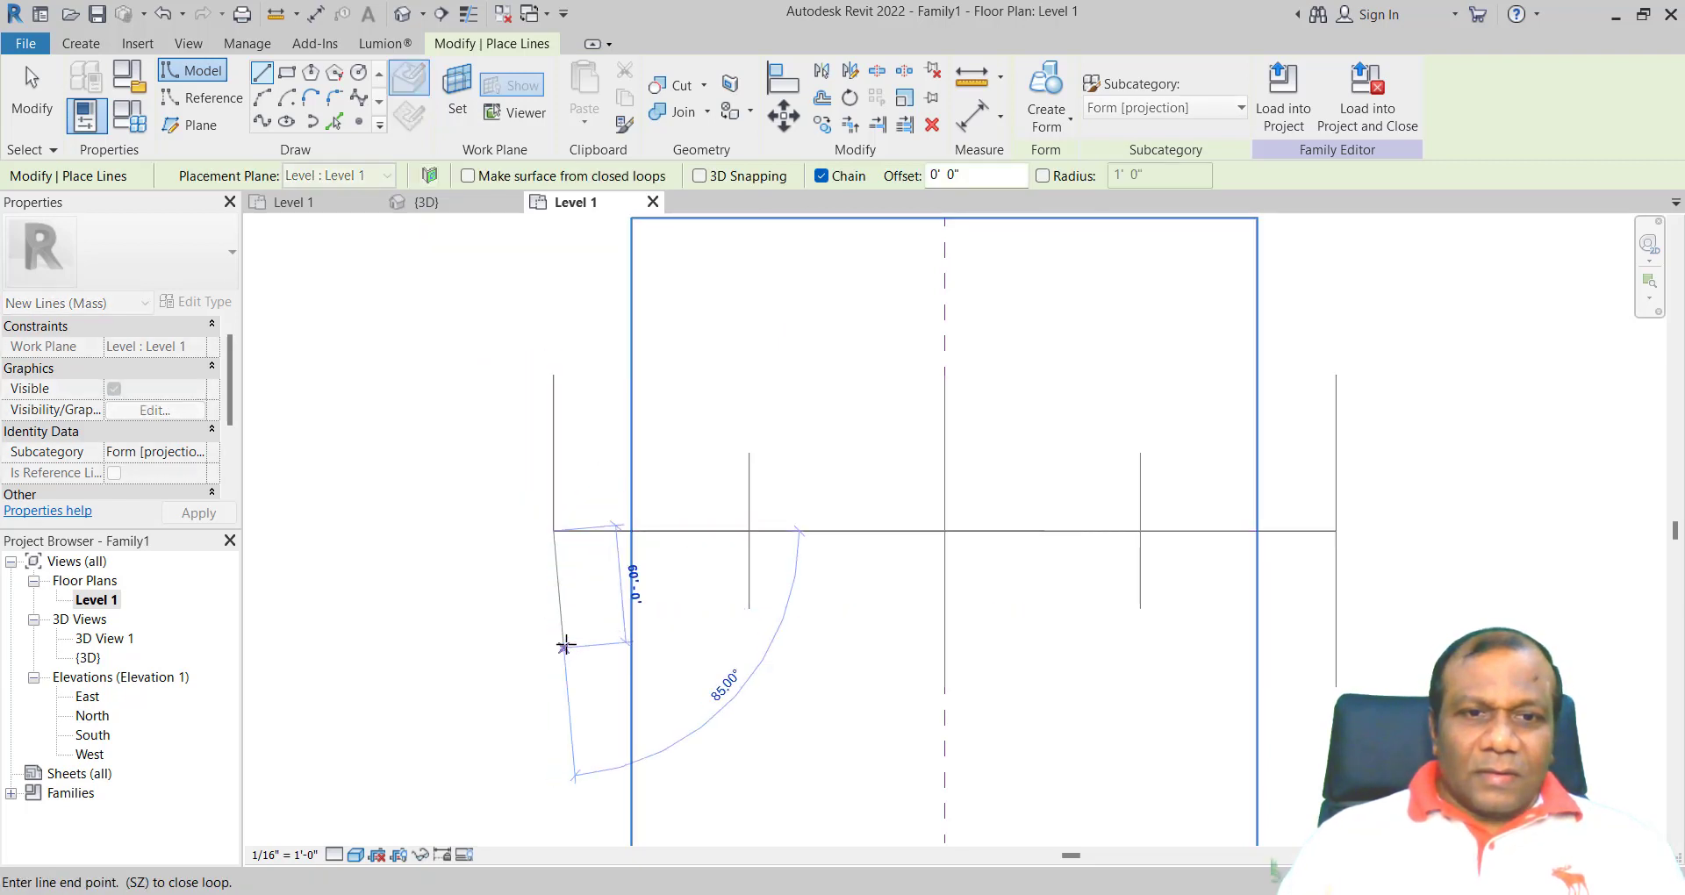
type("8")
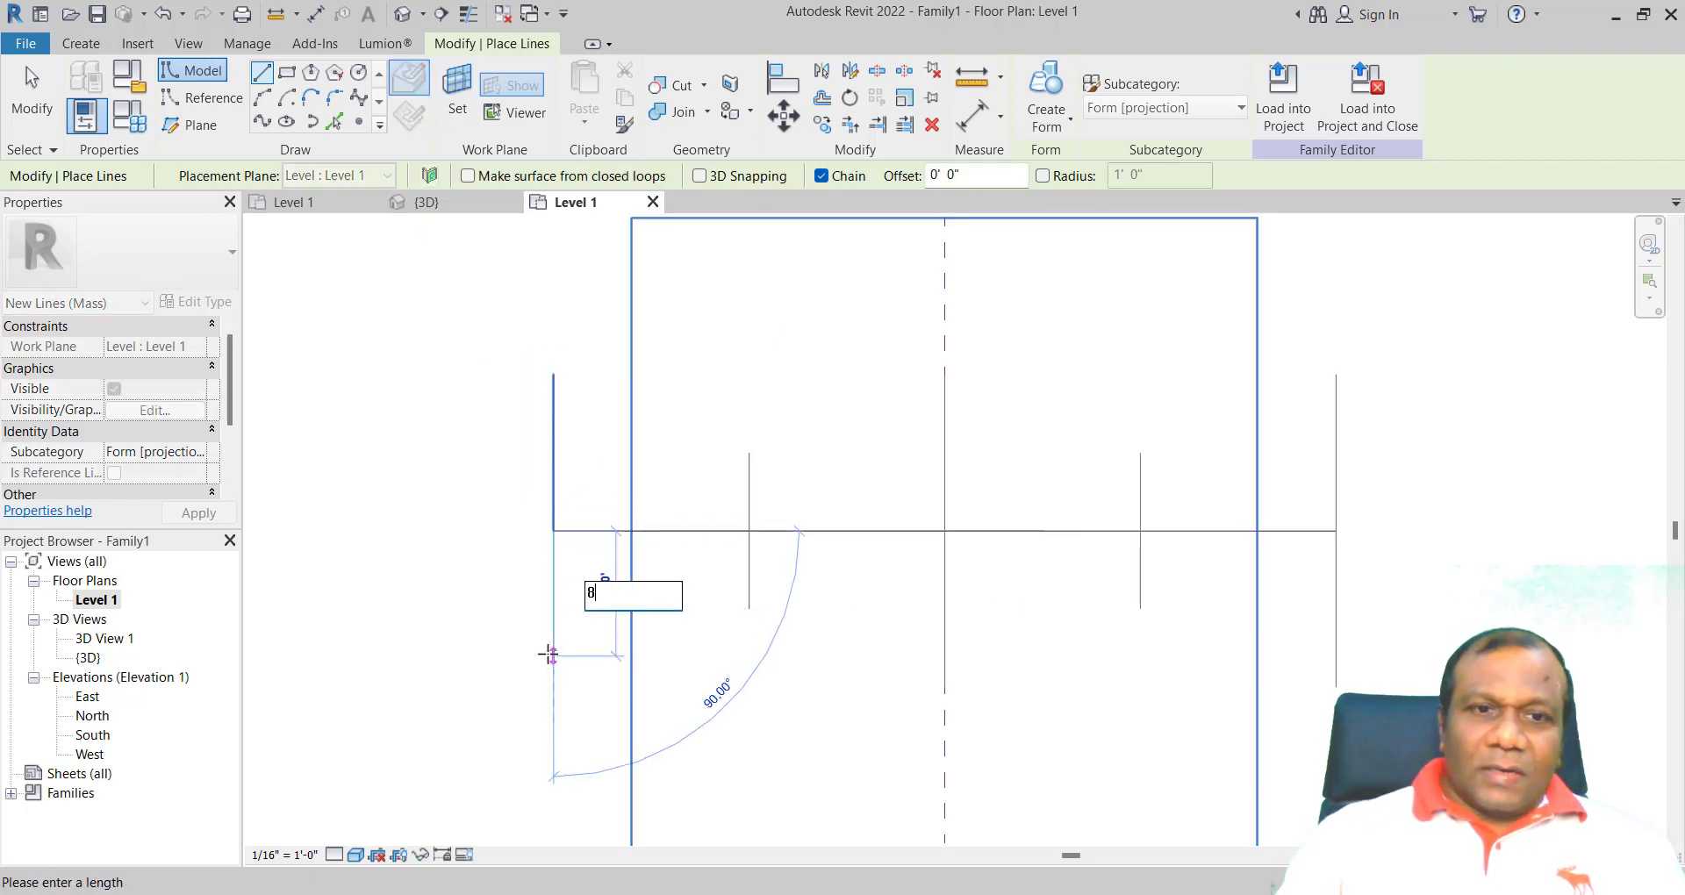
type("0")
key("Return")
key("Escape")
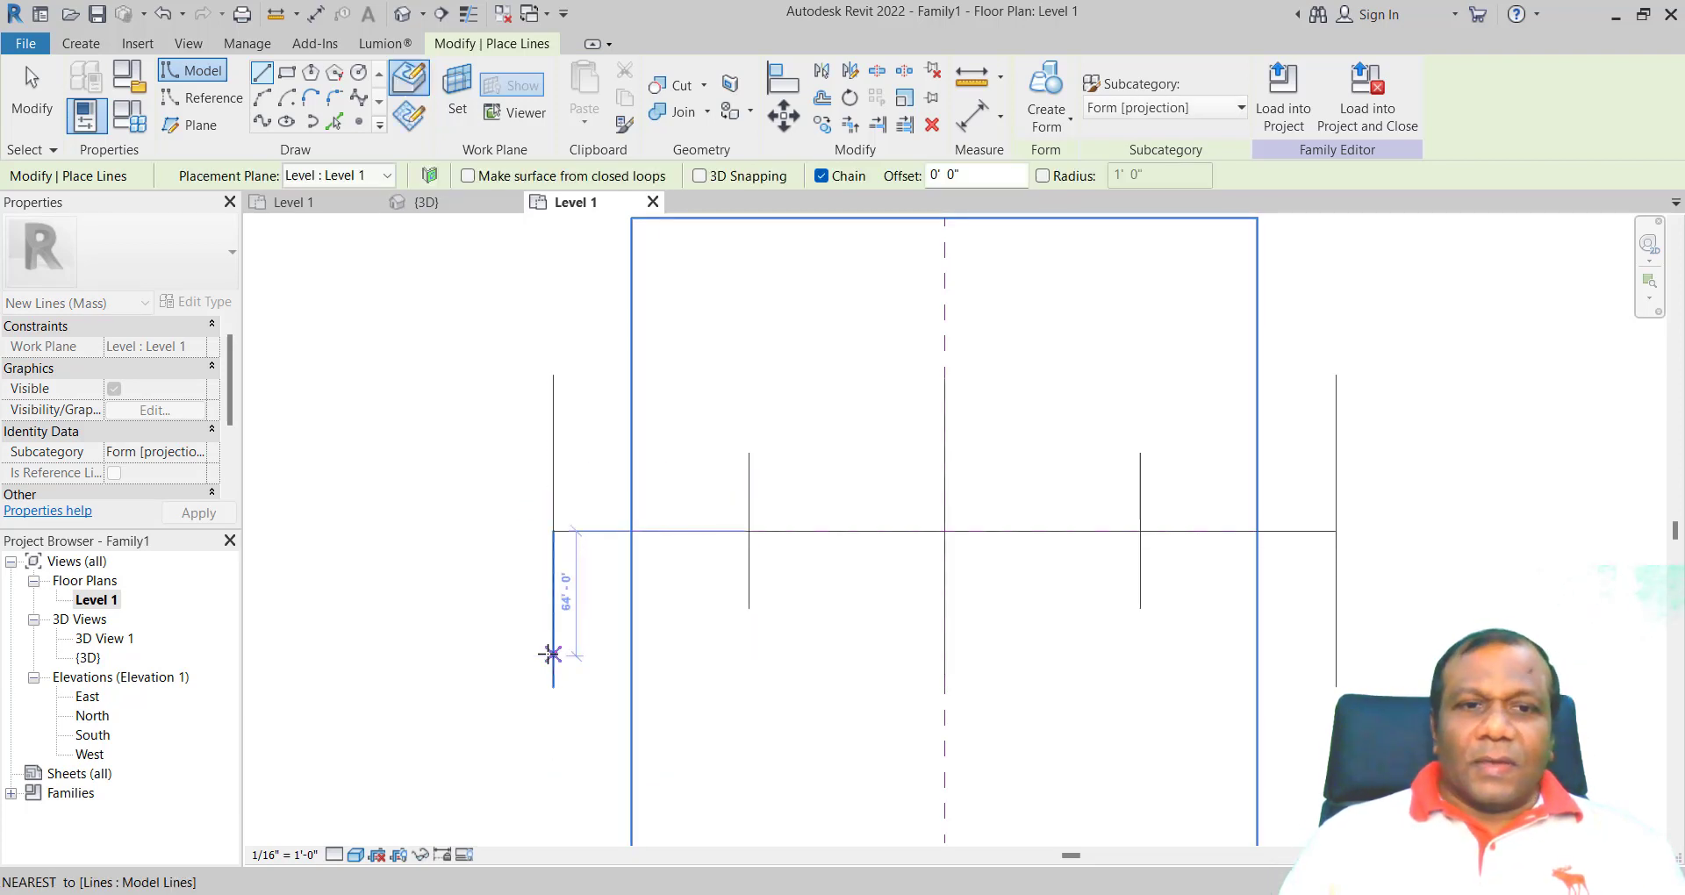
scroll(1011, 375, "down", 1)
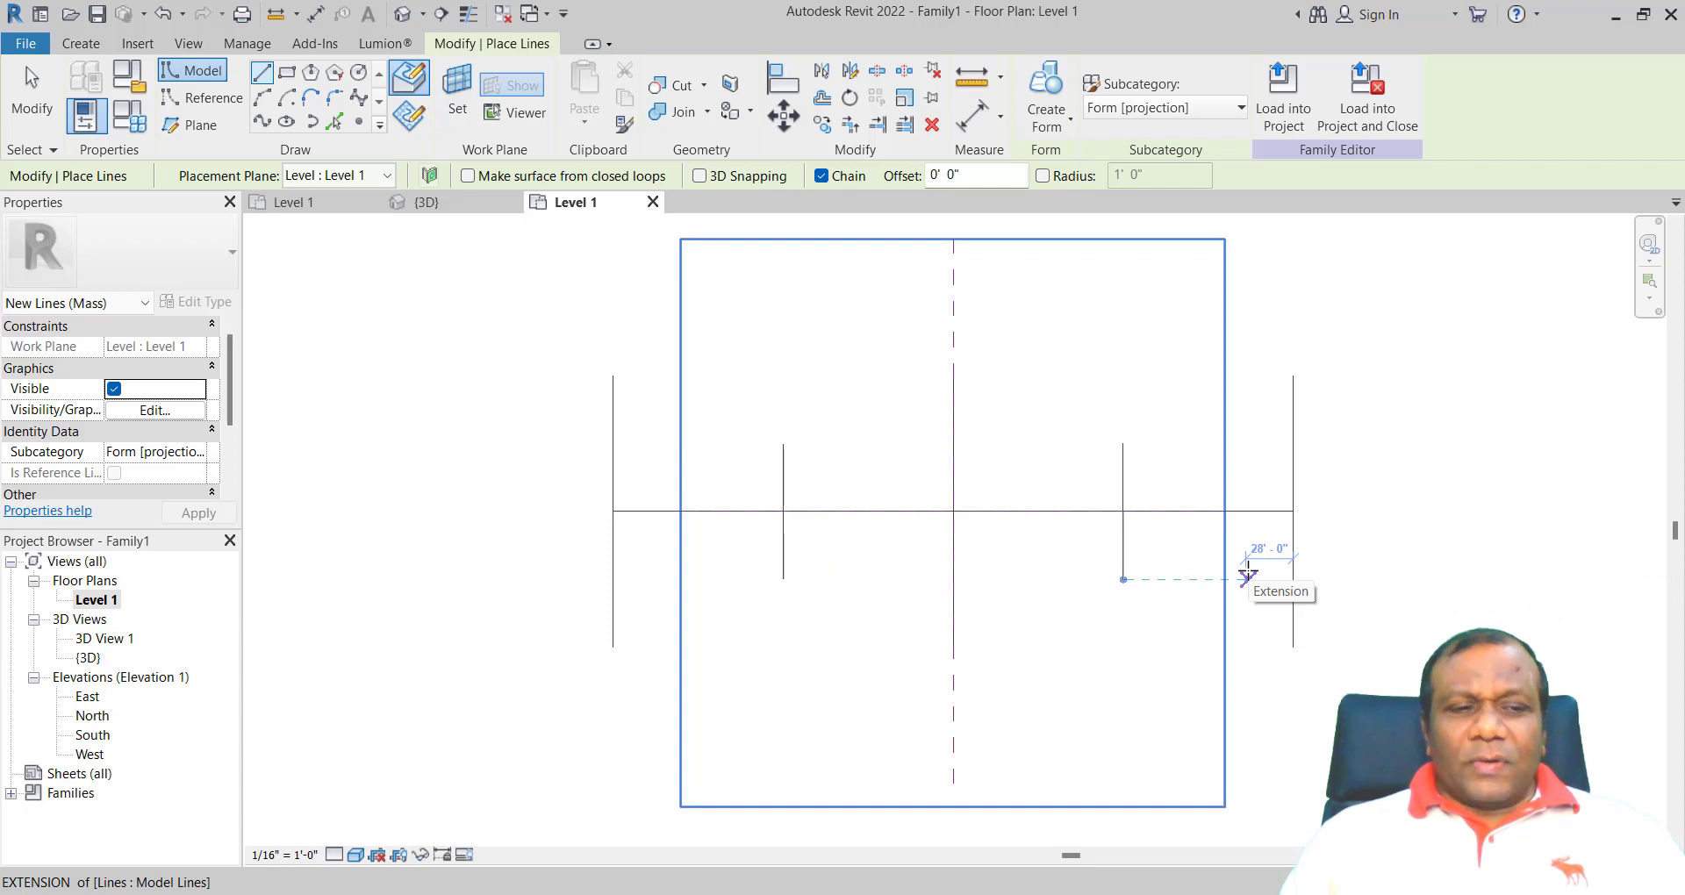
key("Escape")
key("Escape")
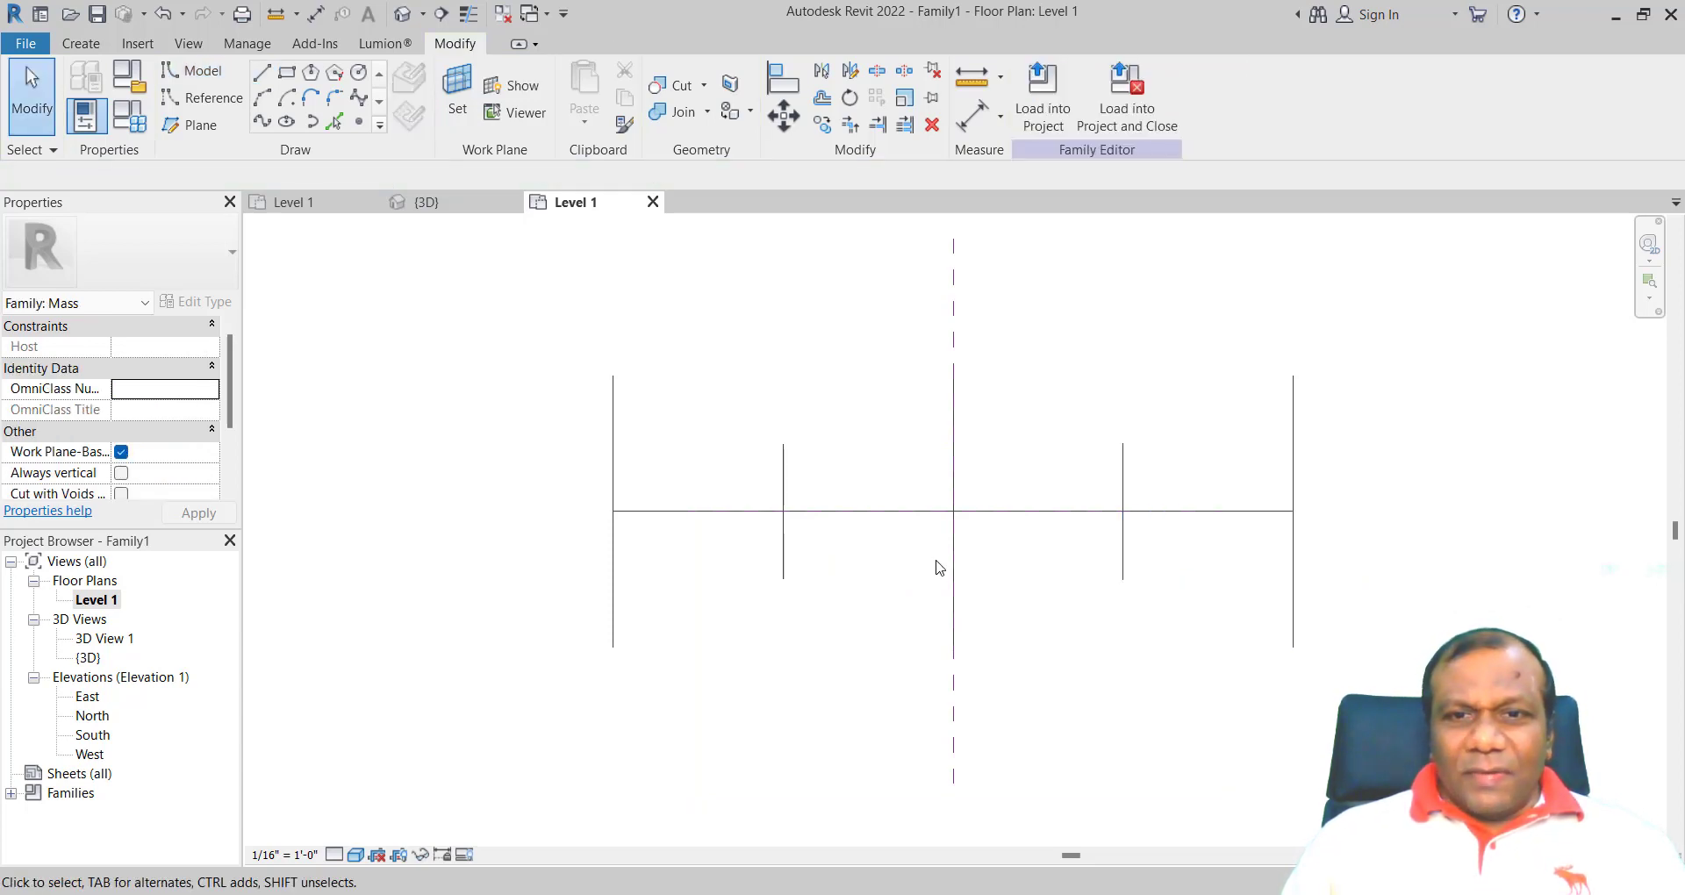
- Examine the model lines in the North elevation and return to the {3D} view
double_click(93, 716)
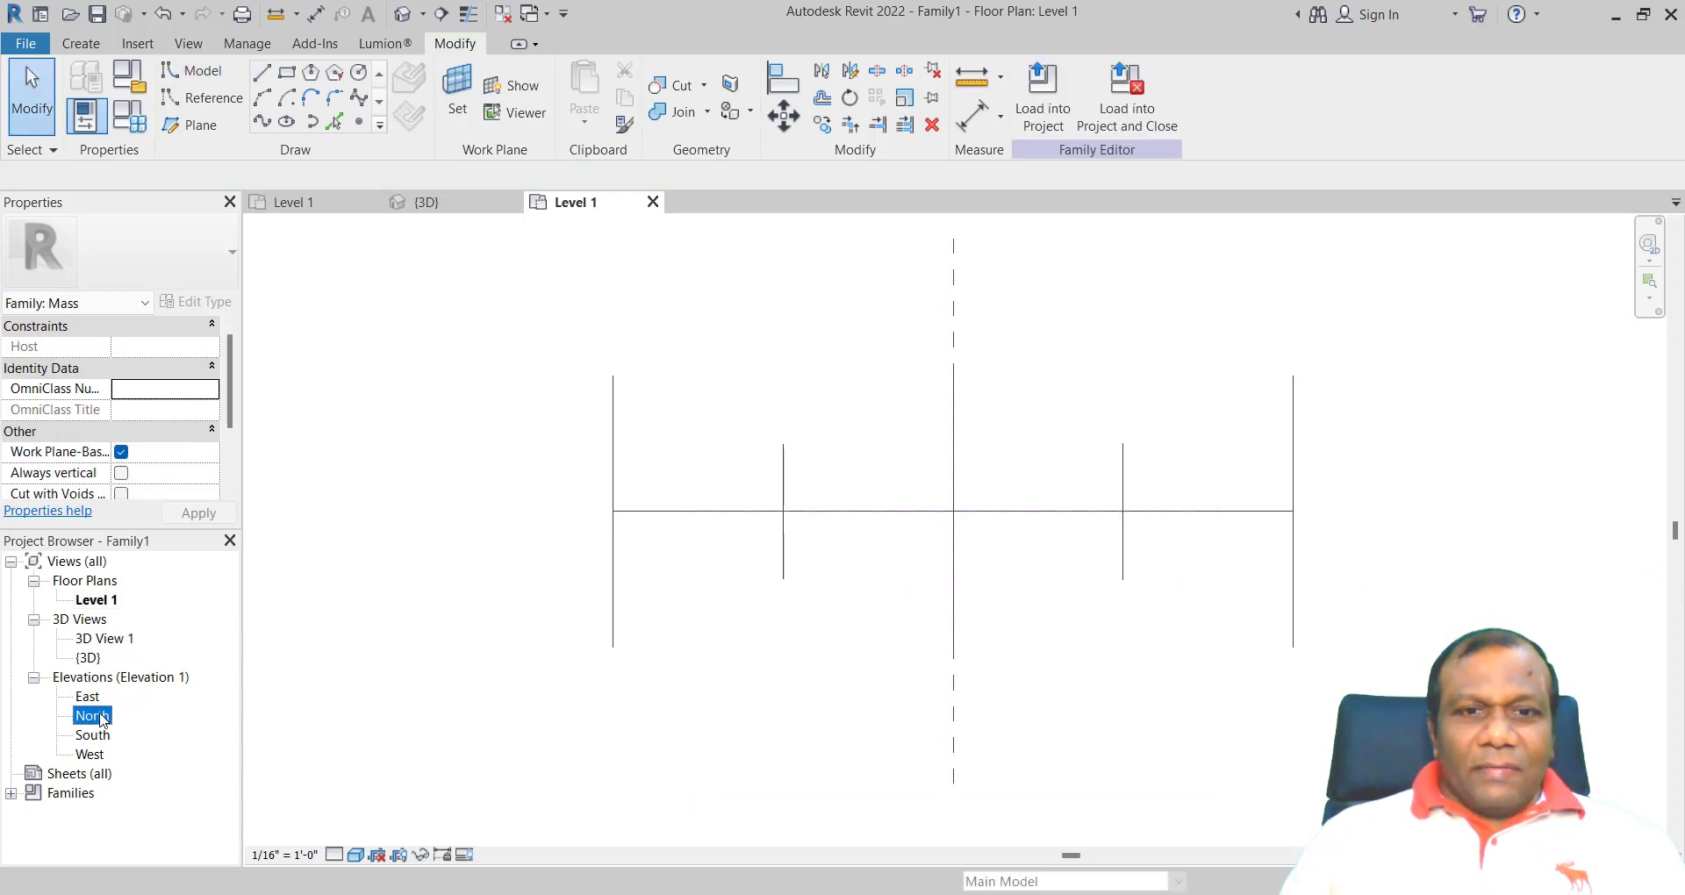
scroll(688, 702, "down", 3)
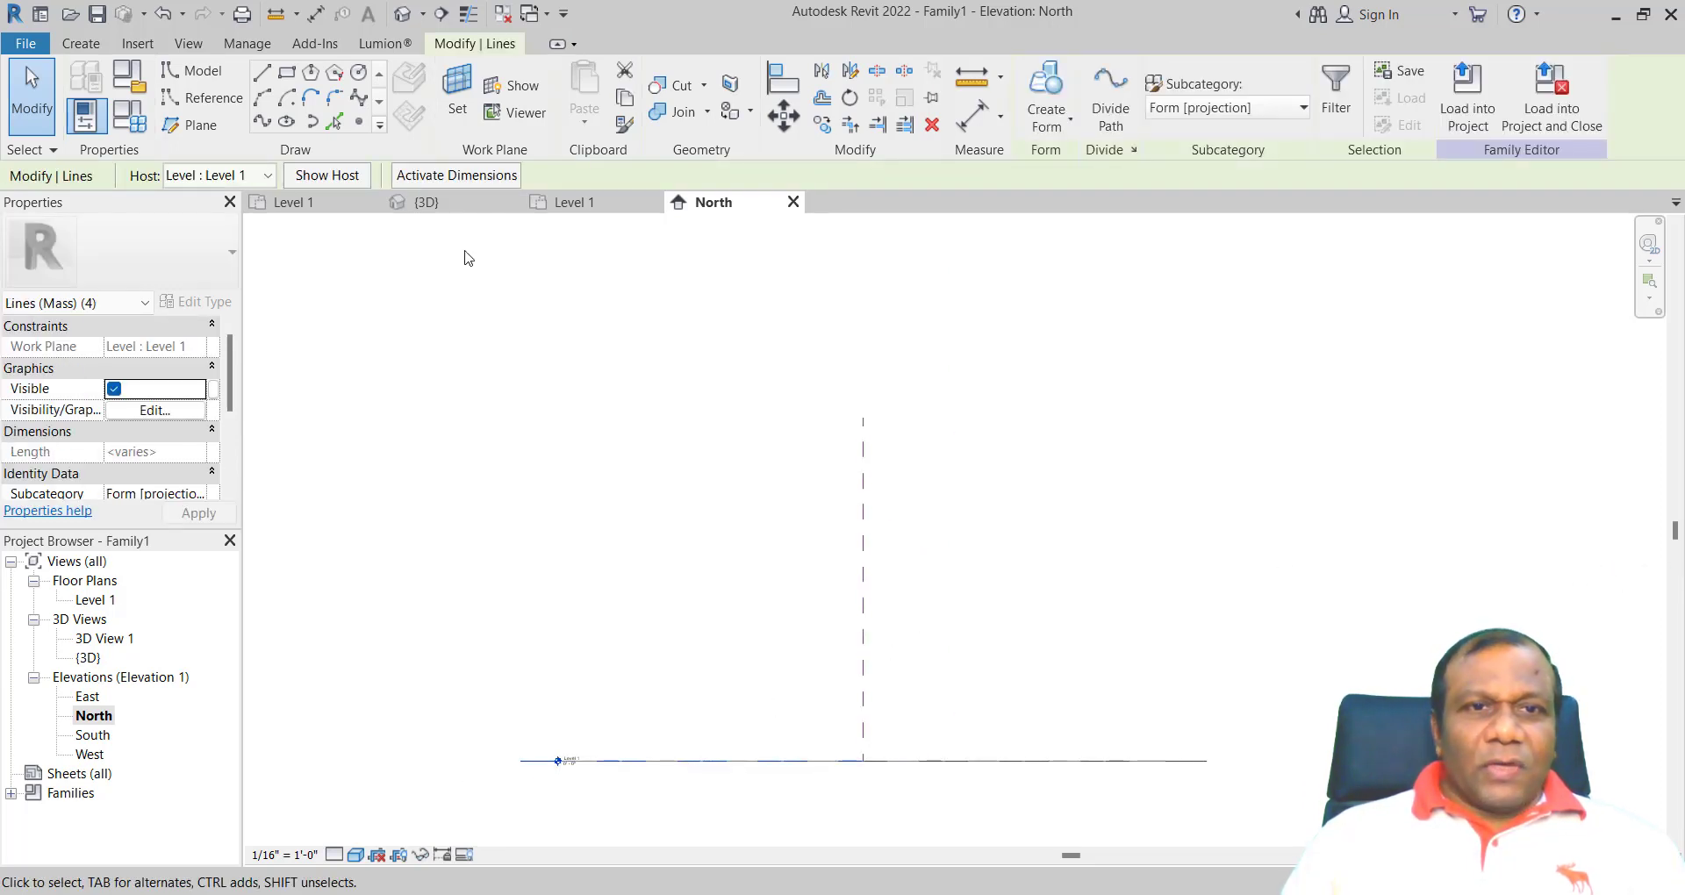
left_click(423, 203)
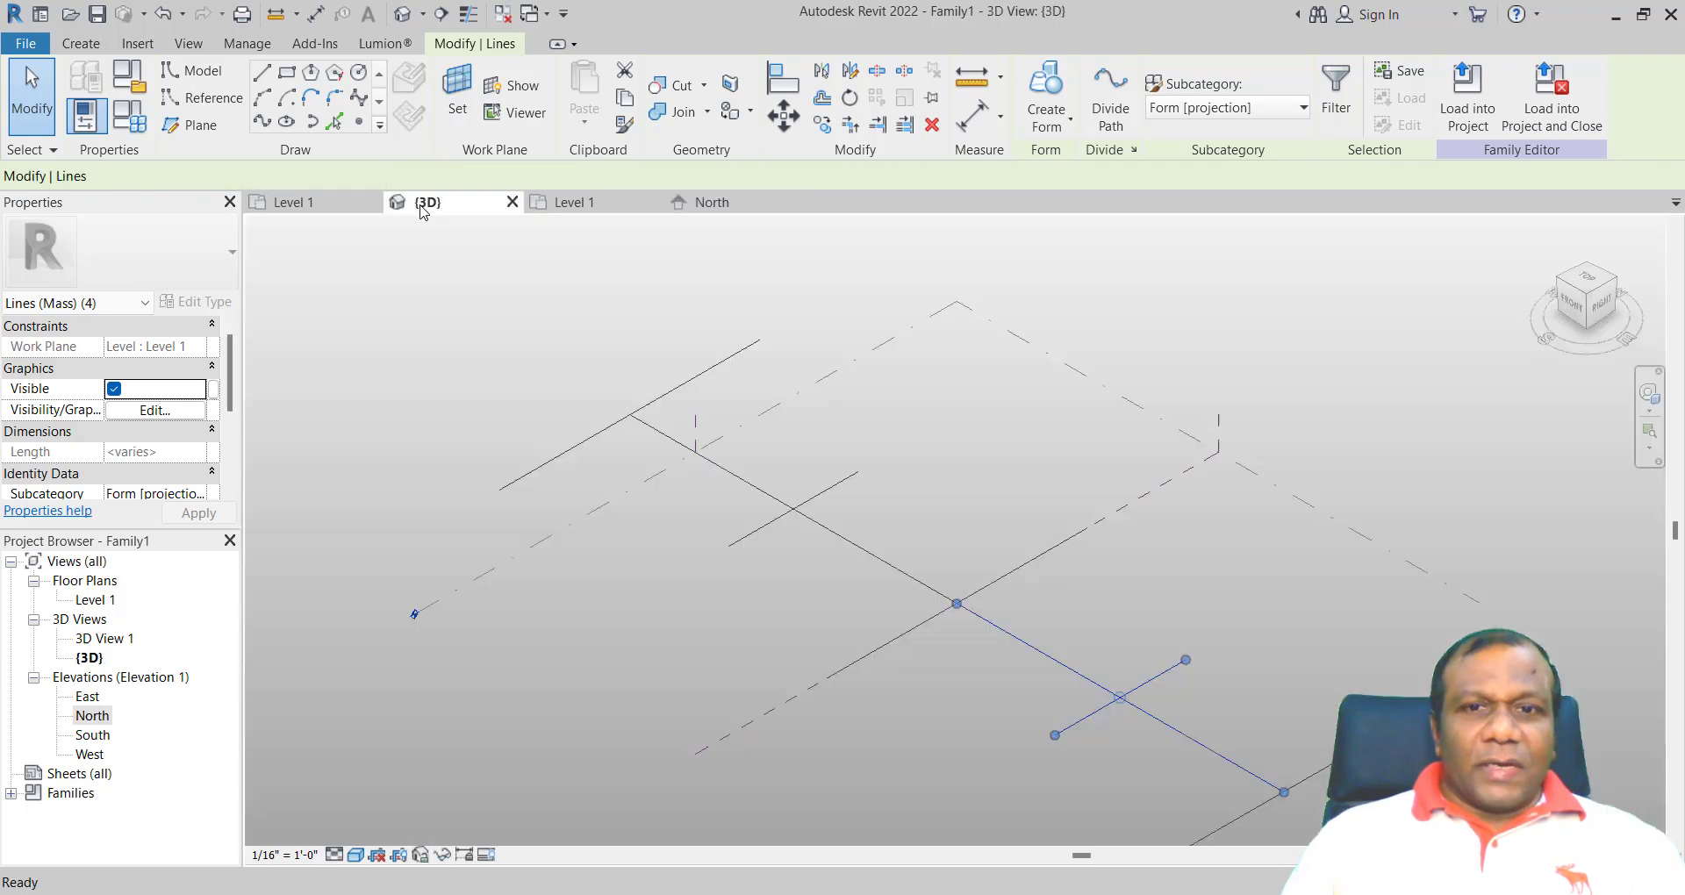
- Extend the Level 1 extents past both ends of the horizontal line to enclose the whole model line layout
left_click(628, 488)
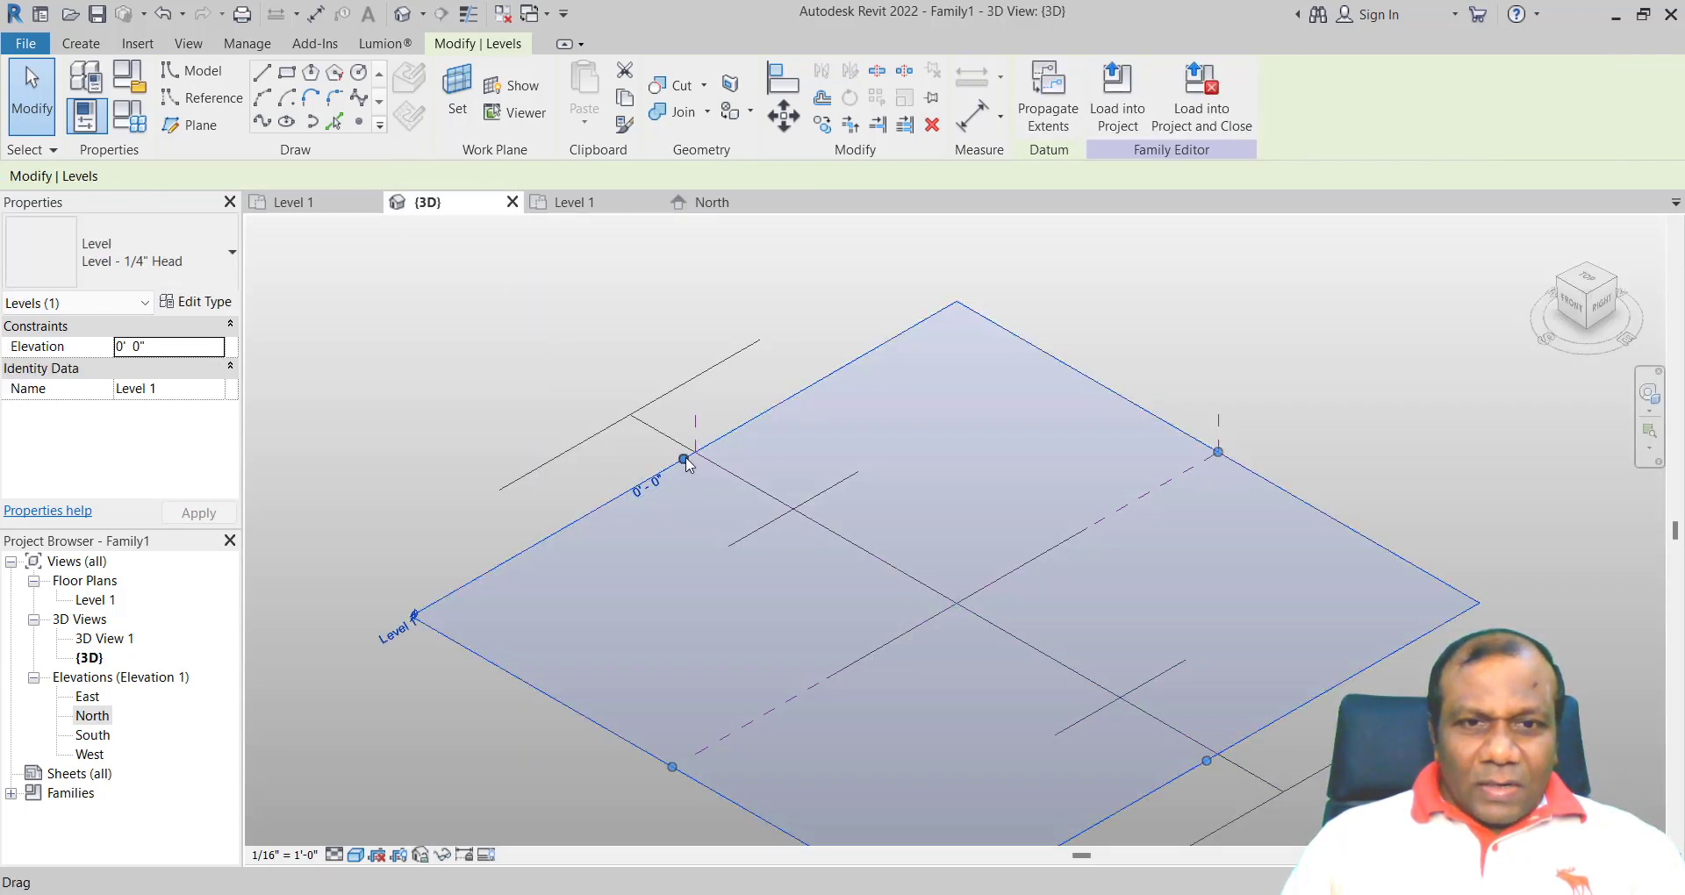
left_click_drag(683, 459, 576, 363)
scroll(575, 363, "down", 1)
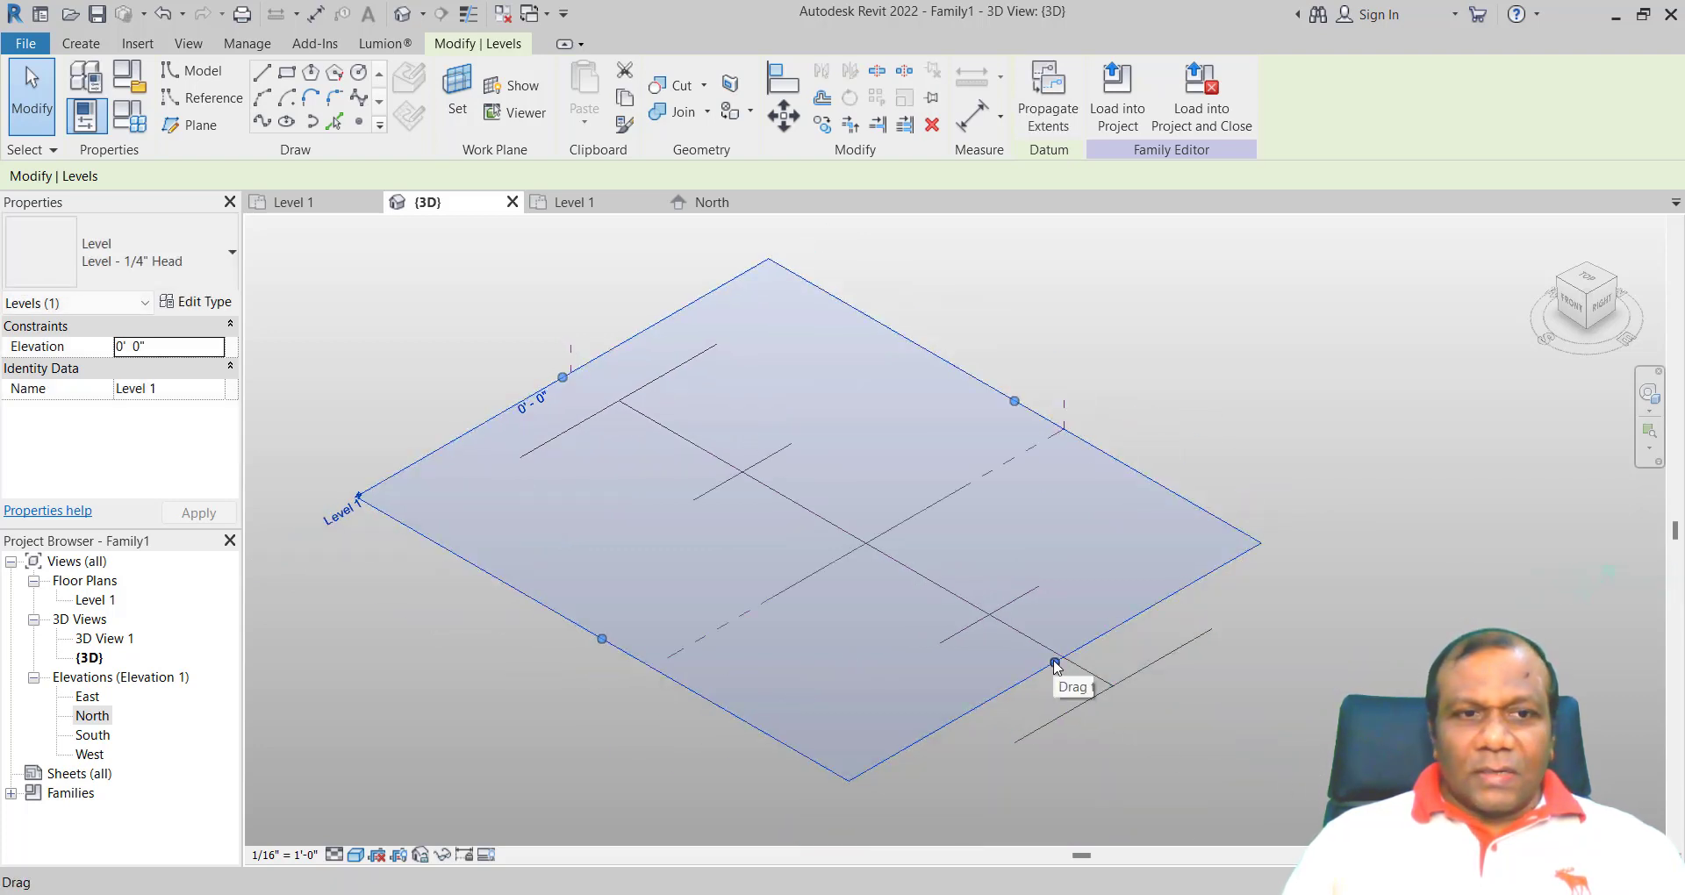
left_click_drag(1056, 666, 1177, 732)
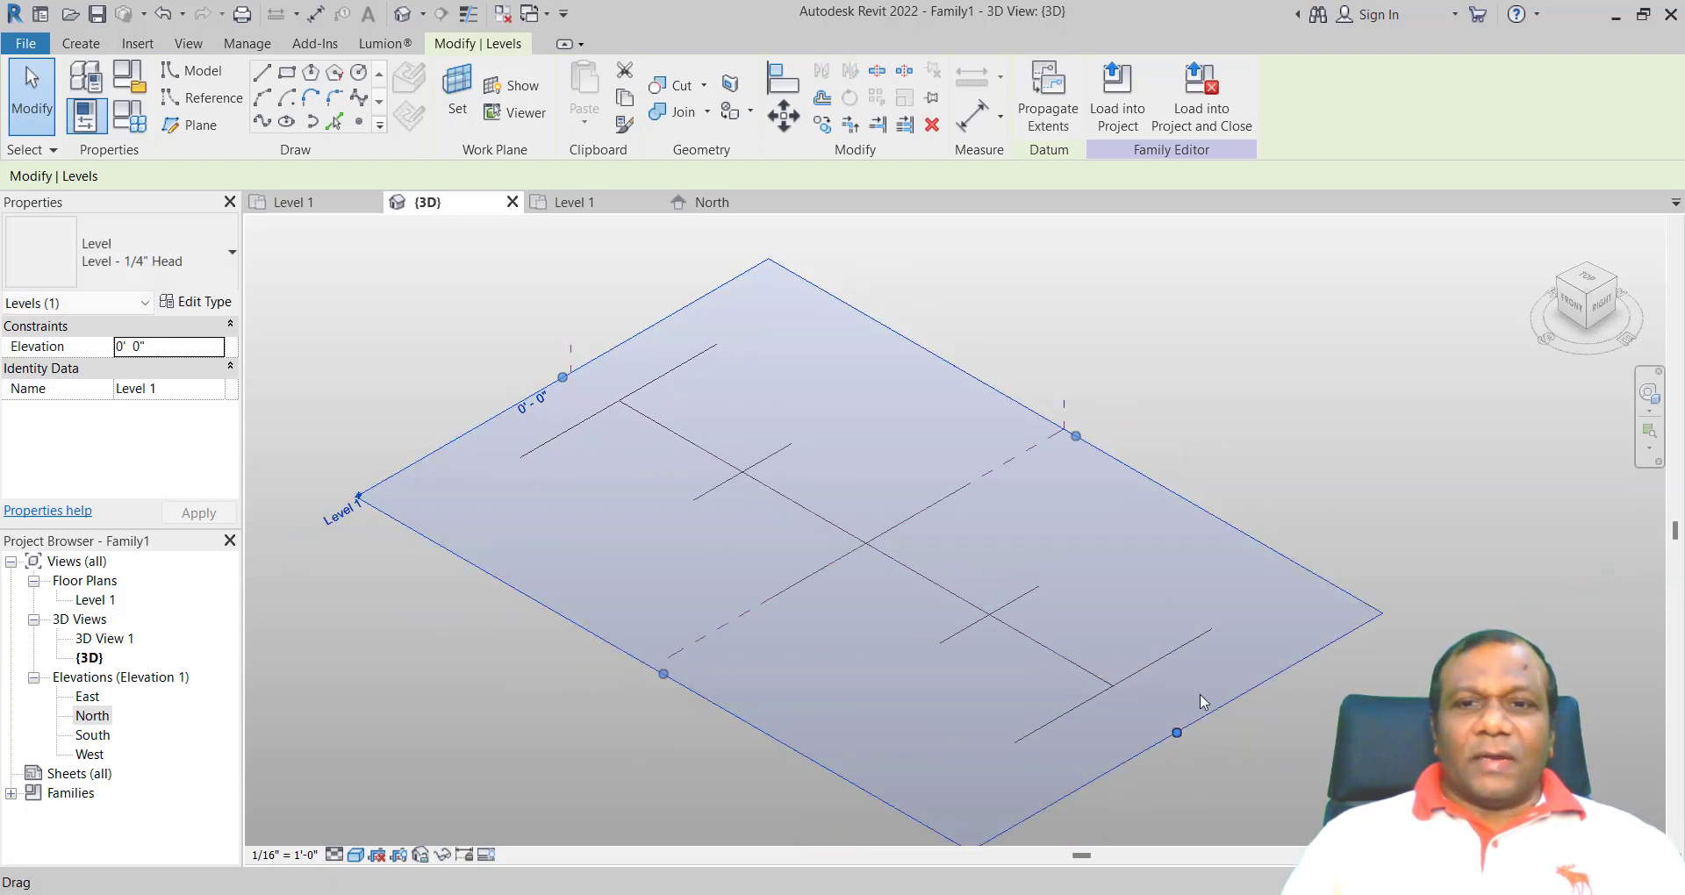
left_click(1341, 481)
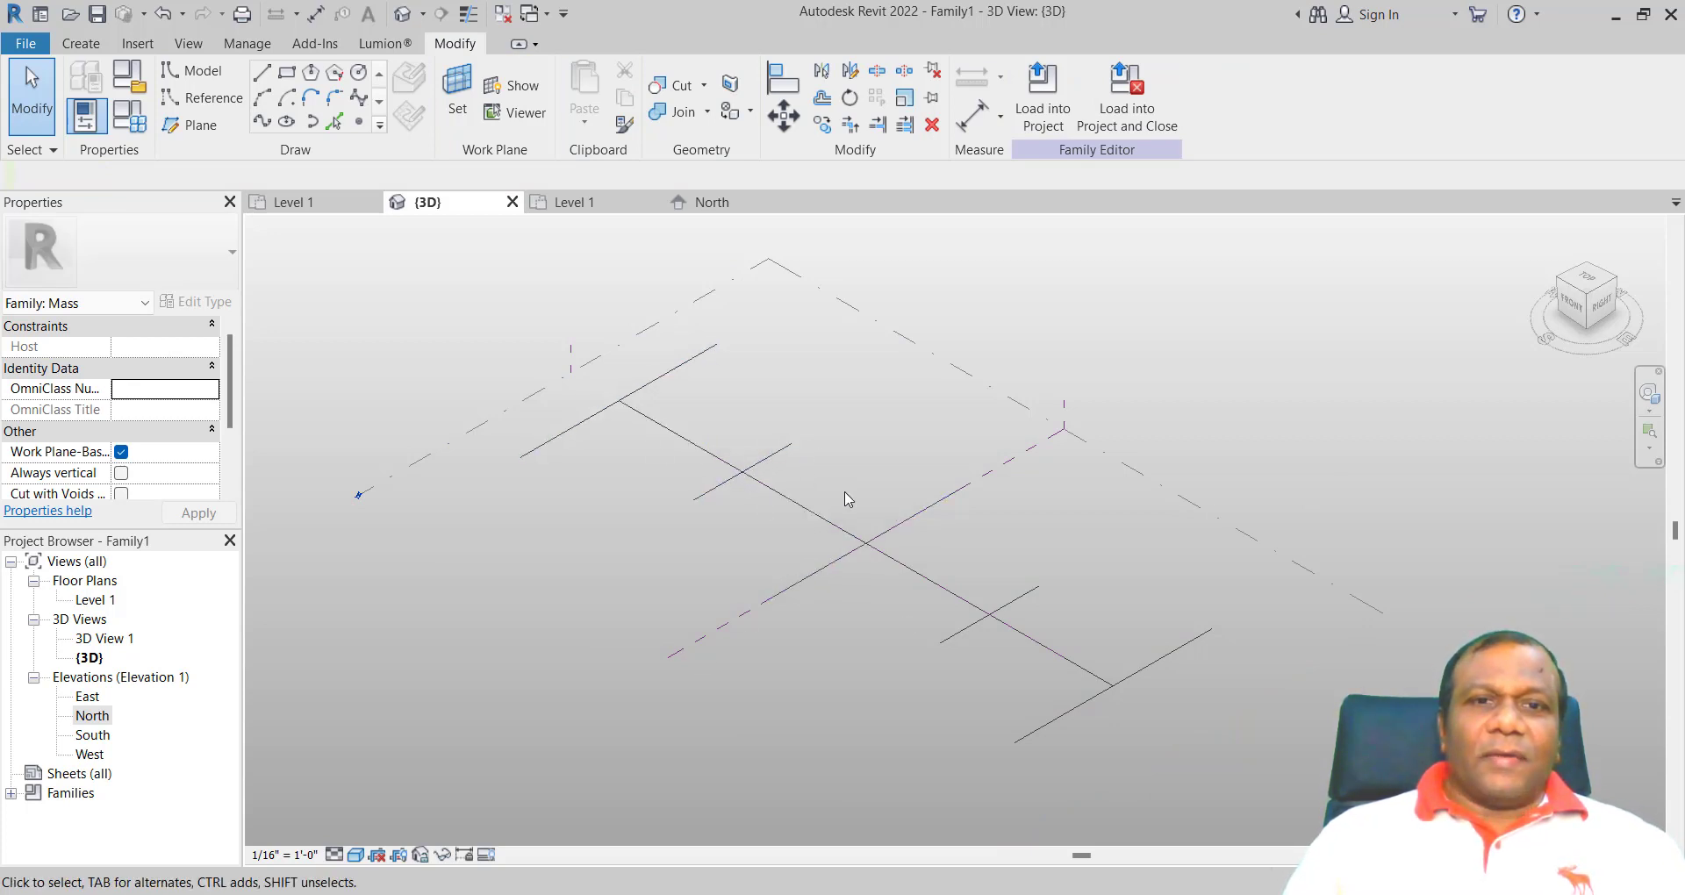
- Place five reference points along the horizontal line, one at each end and one at each of the three joints between
left_click(359, 124)
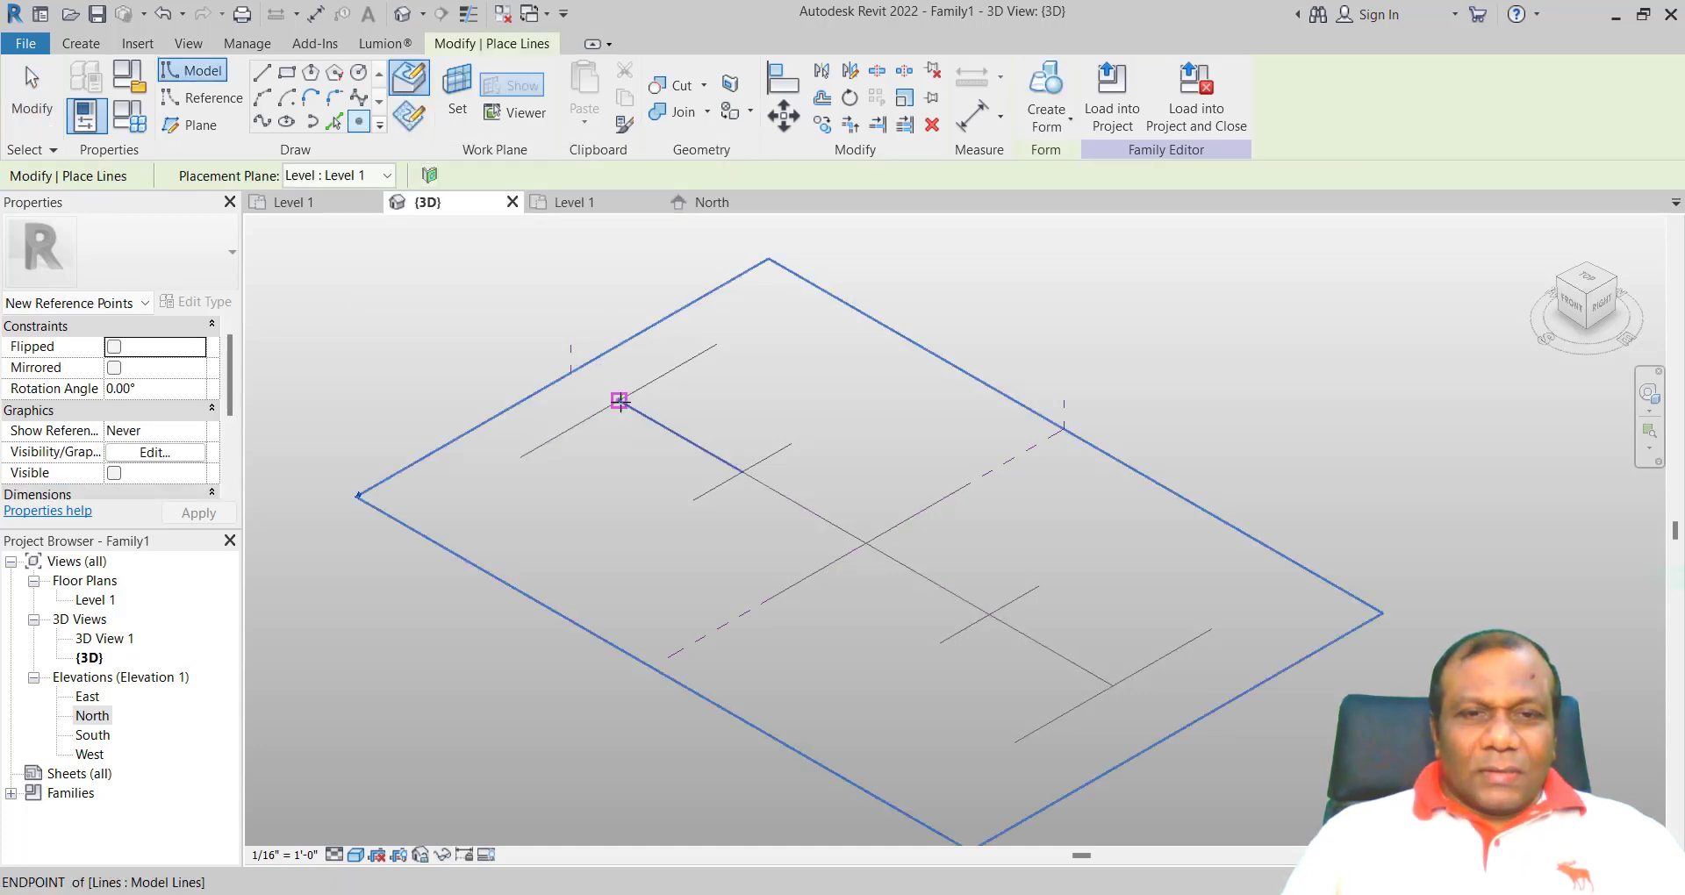
left_click(620, 401)
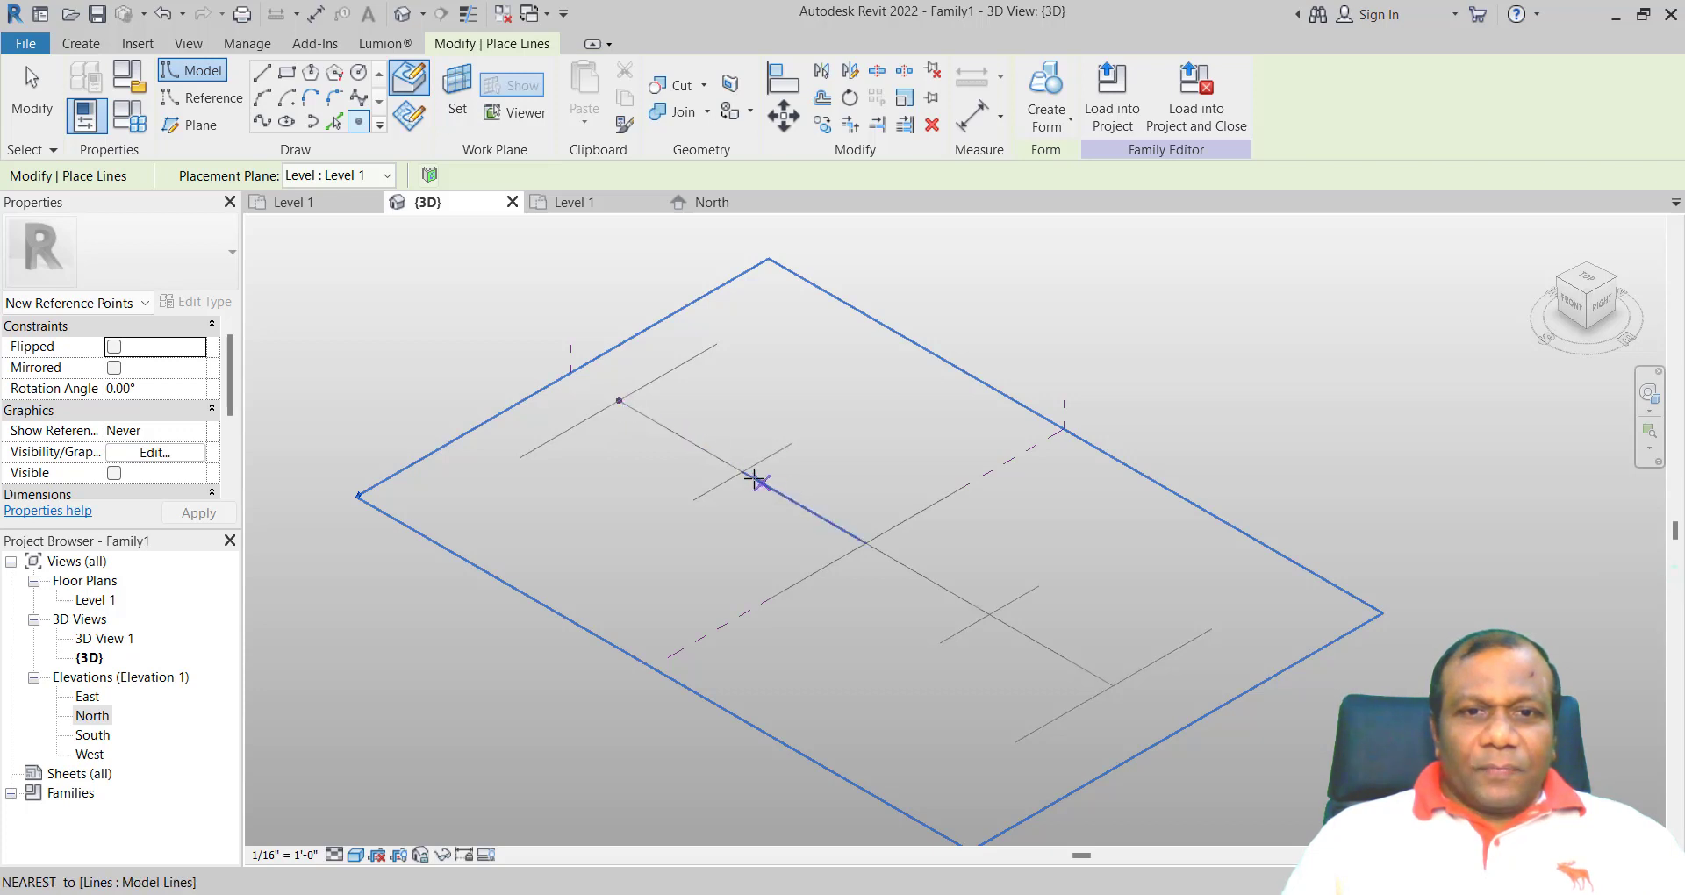
left_click(743, 472)
left_click(866, 544)
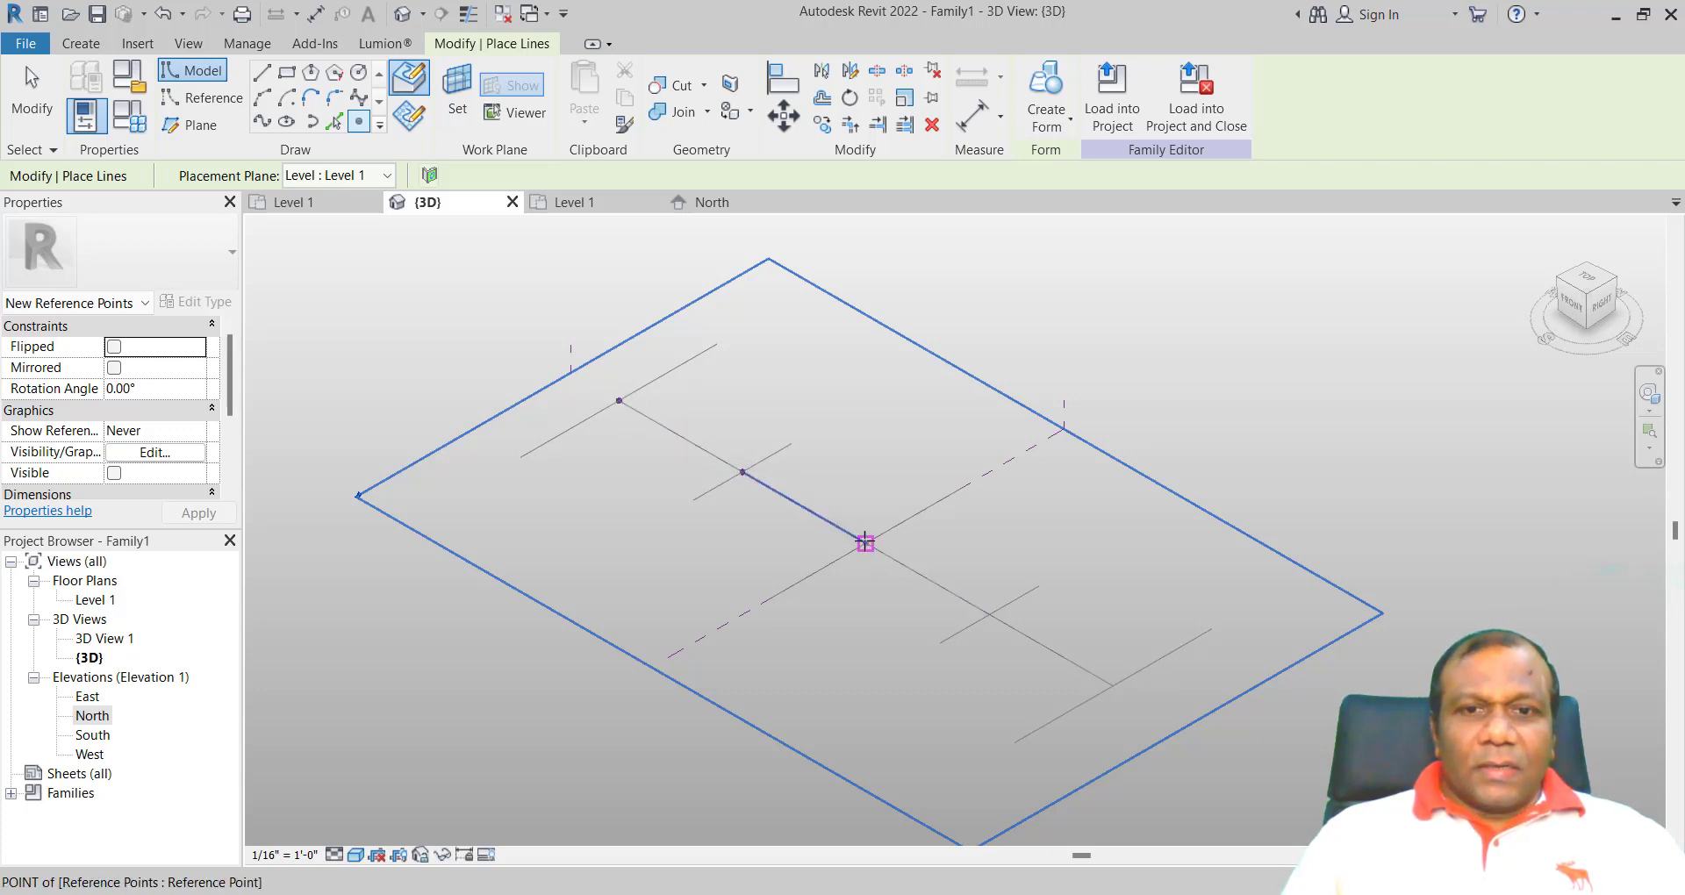
left_click(990, 615)
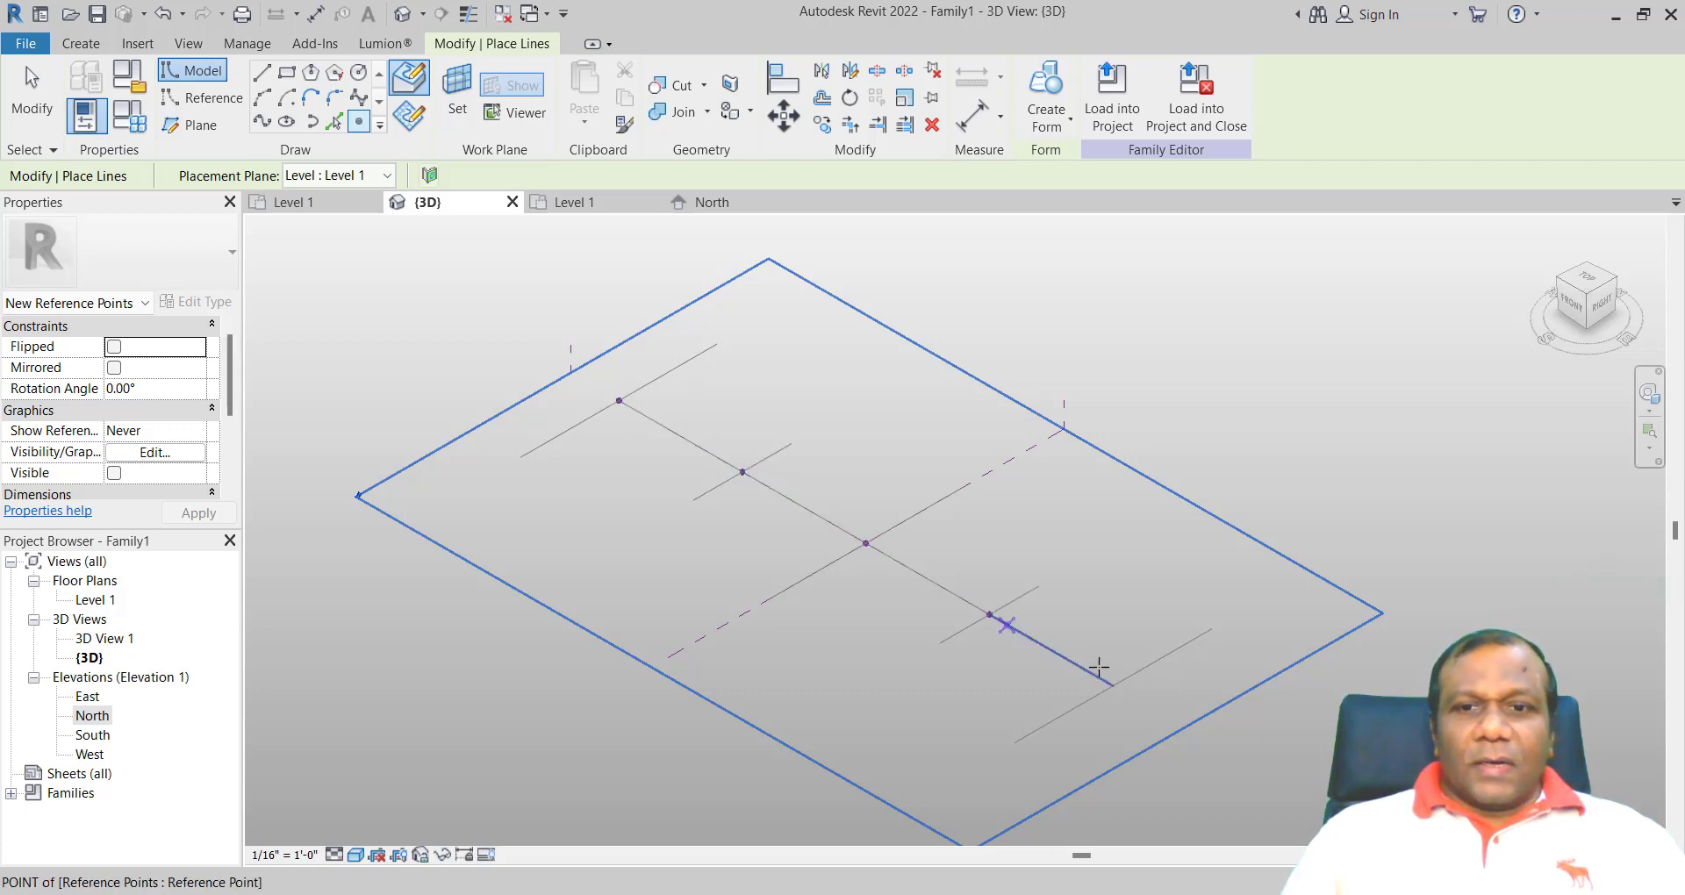
left_click(1112, 685)
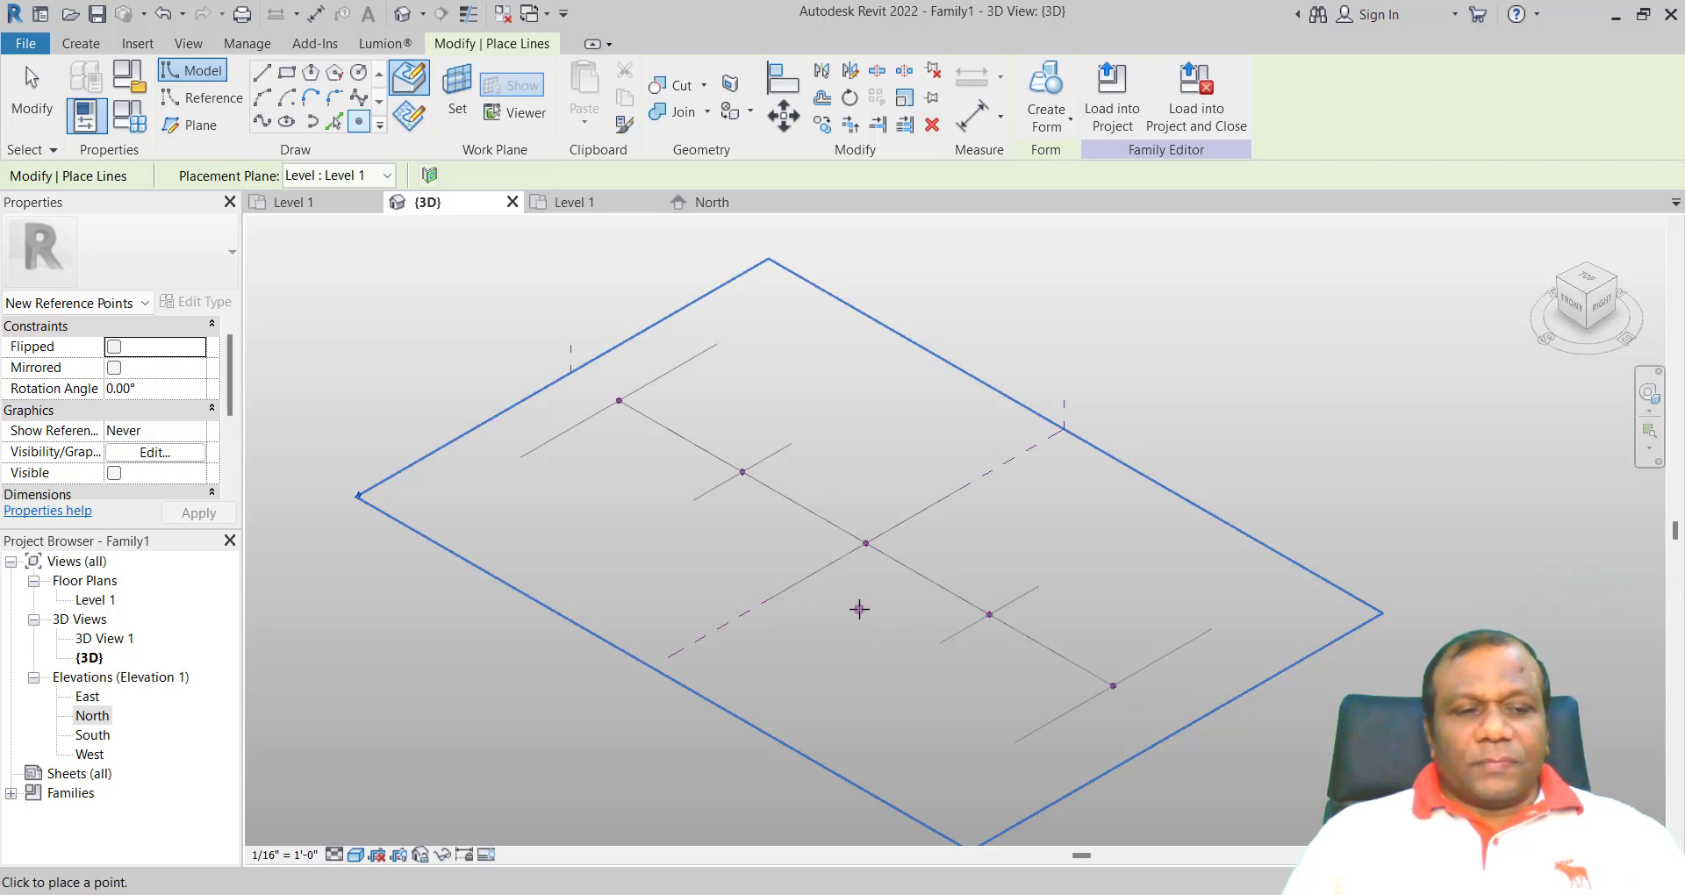
key("Escape")
key("Escape")
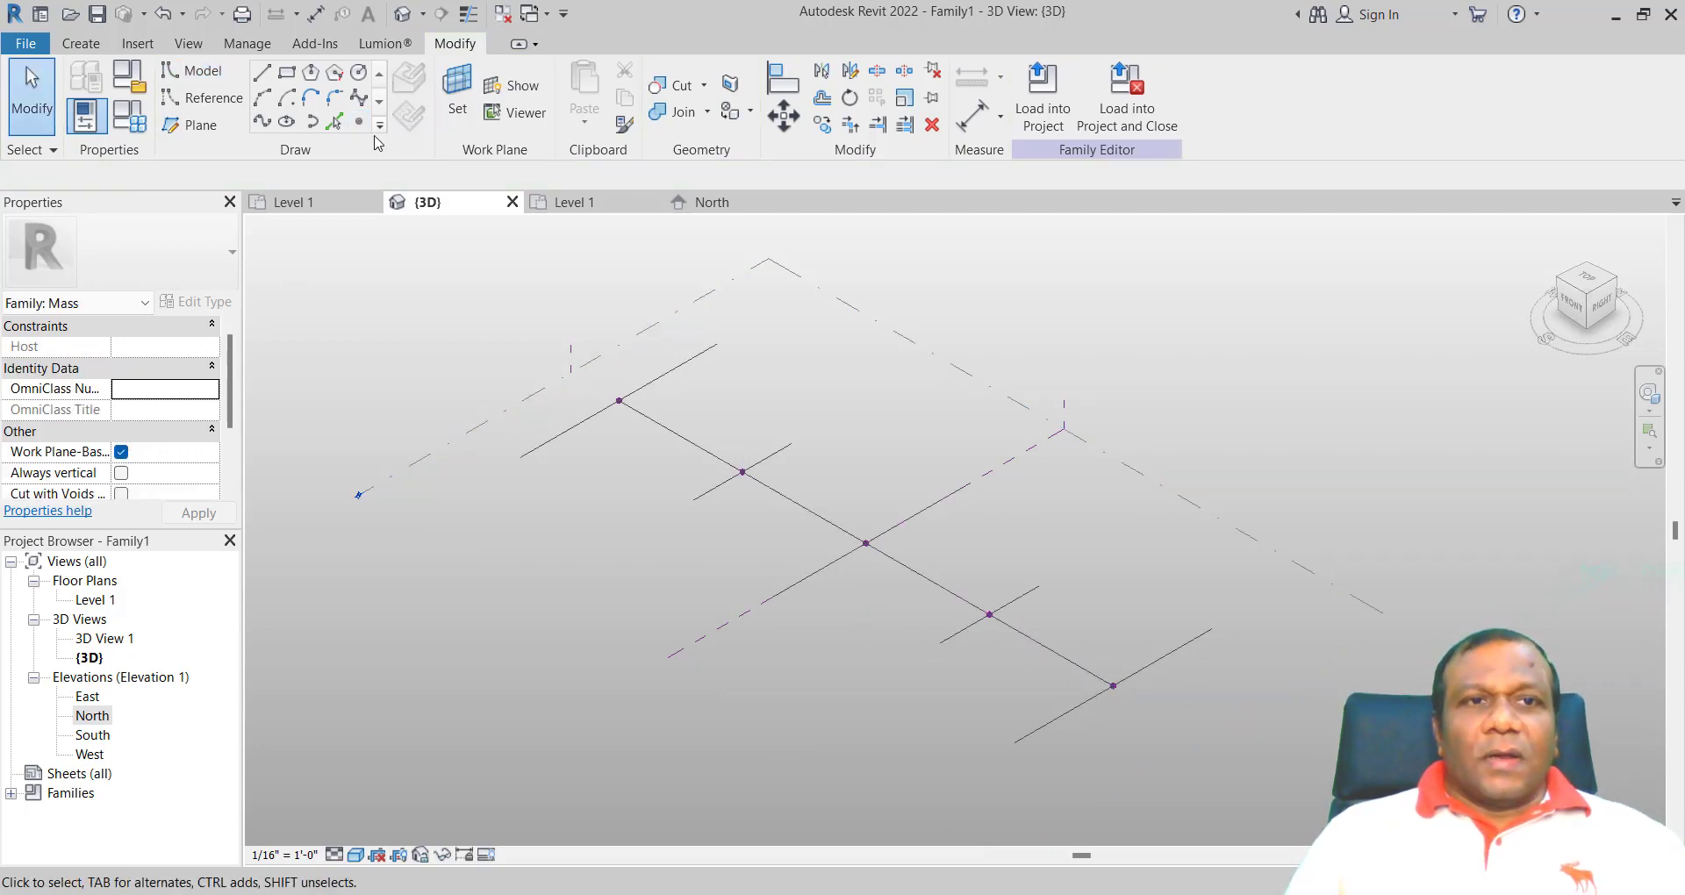
- Set the work plane on the left-end reference point and draw a 180° model-line arc of 80' radius across the end line
left_click(361, 123)
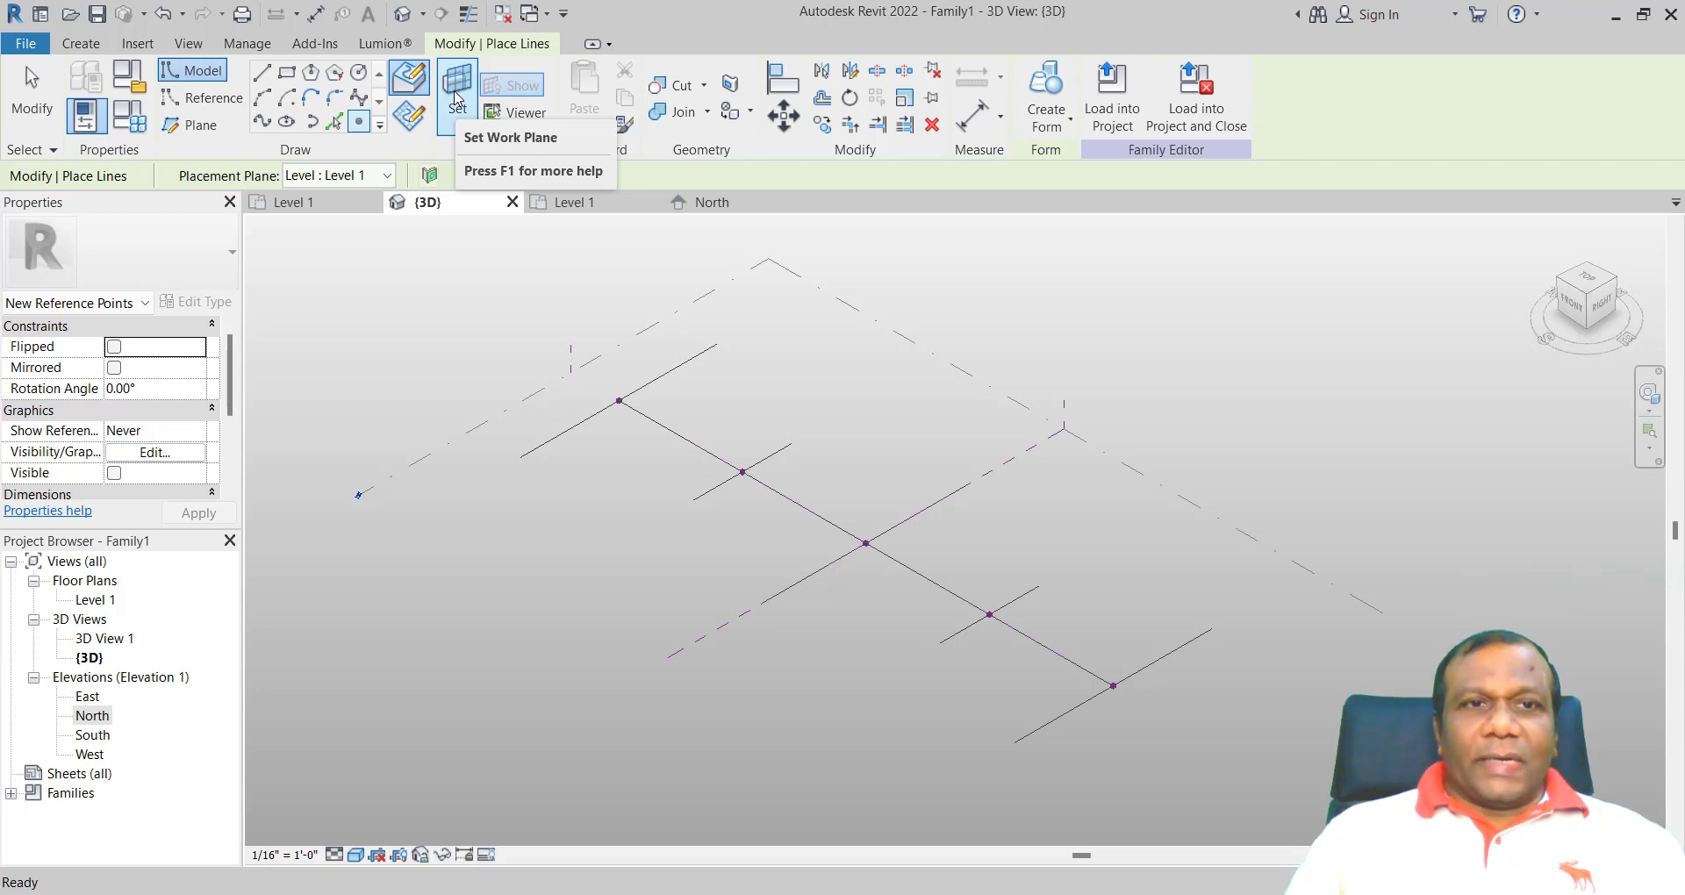
left_click(456, 98)
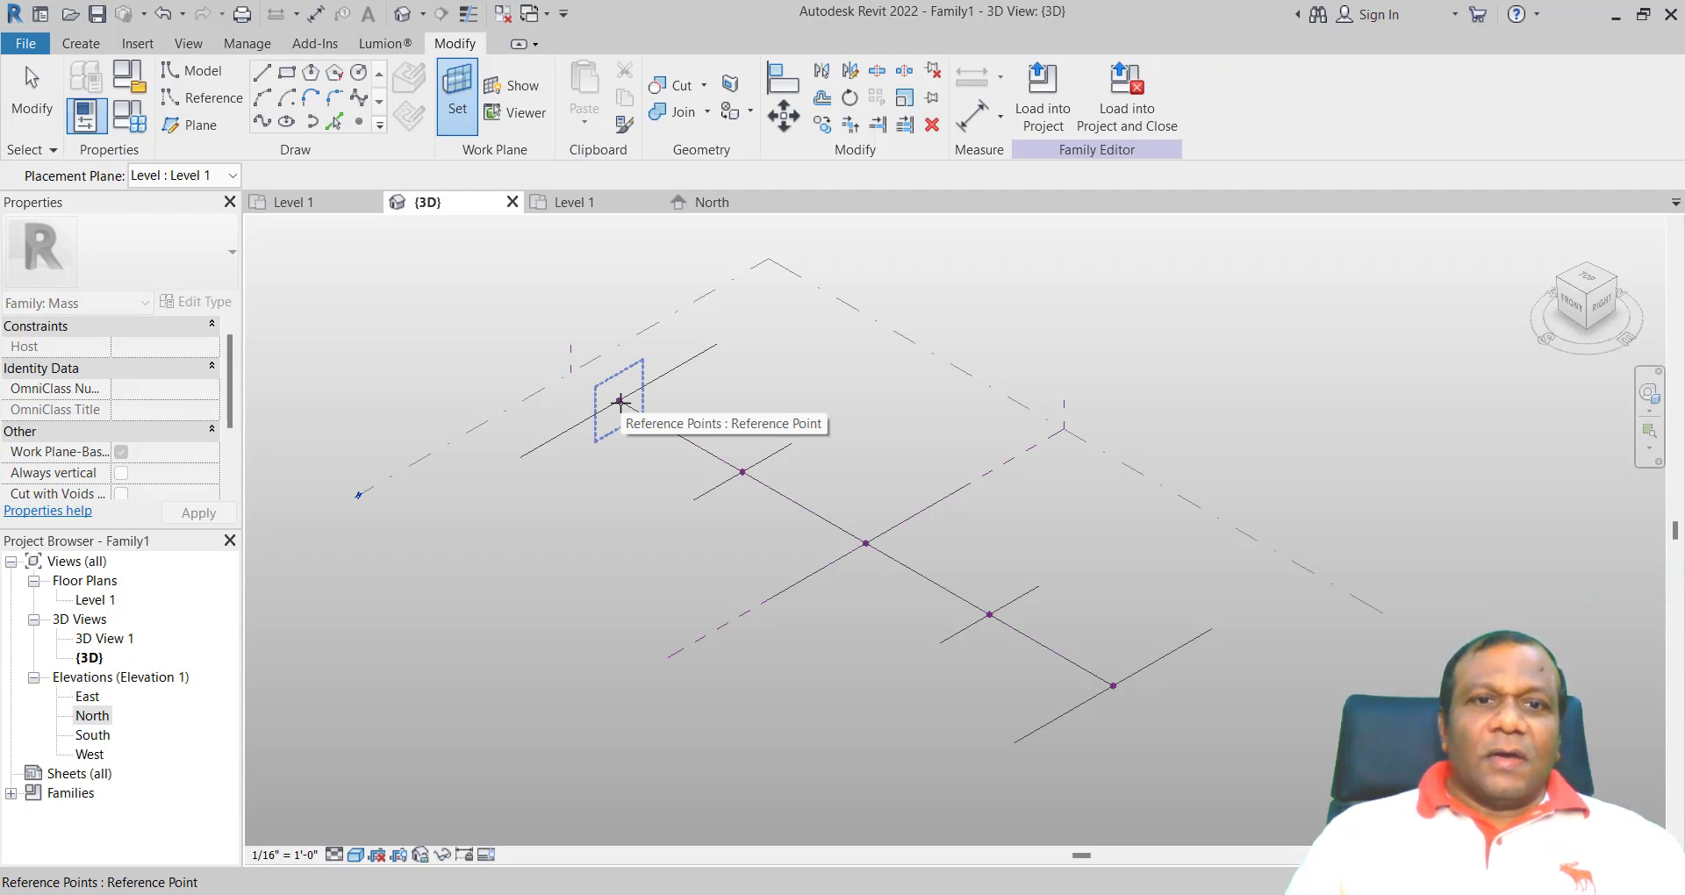
key("Tab")
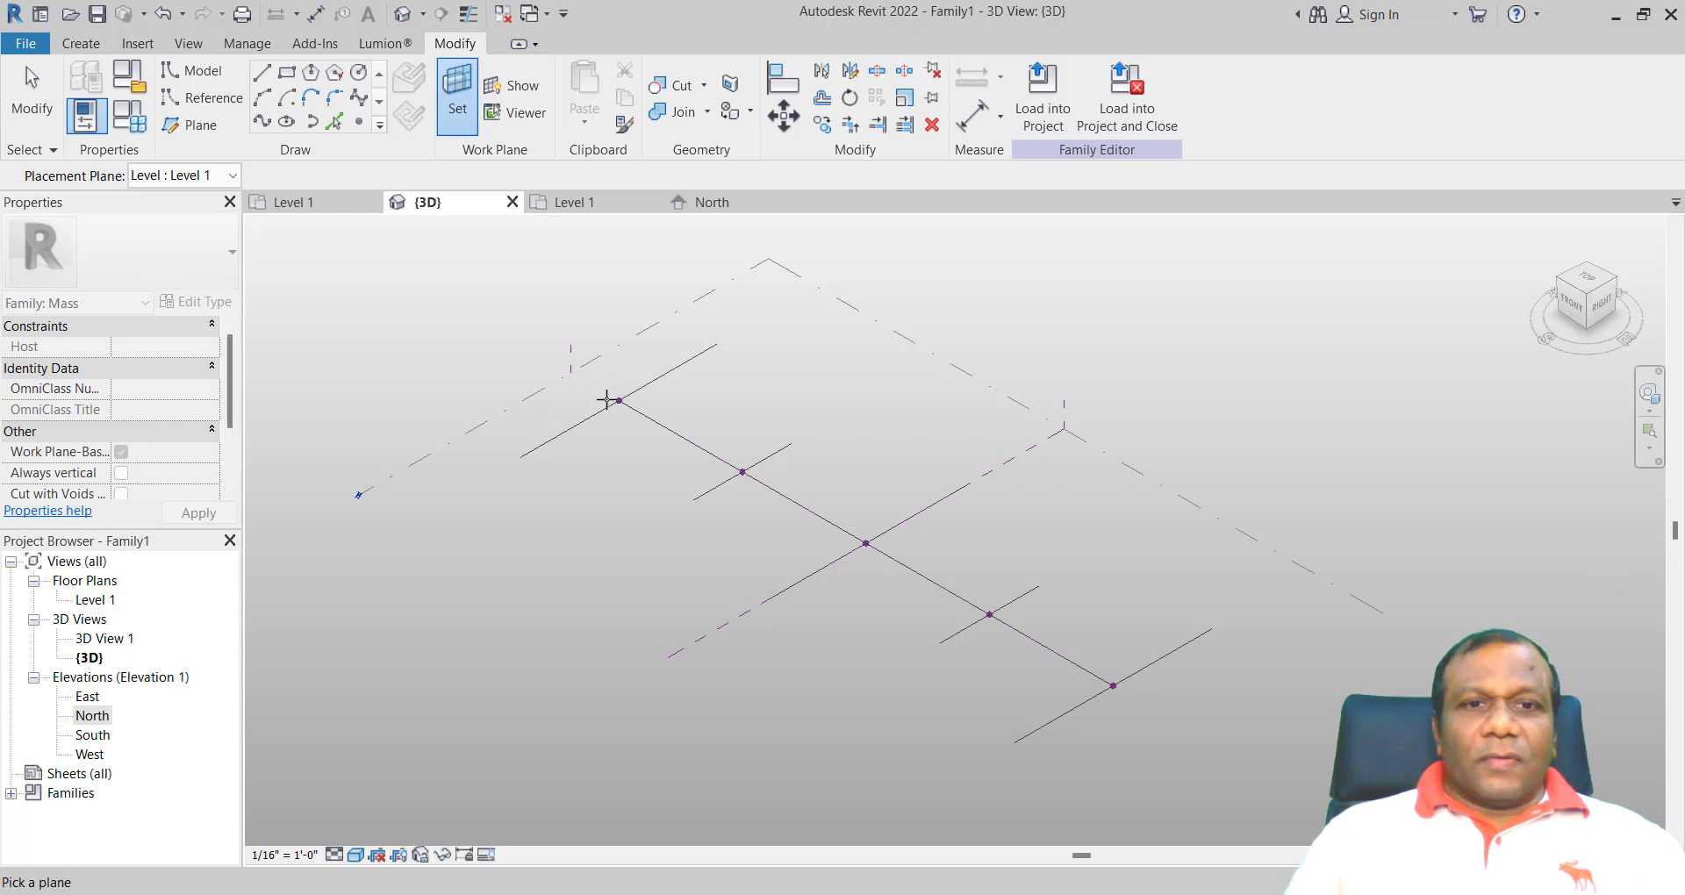
left_click(469, 106)
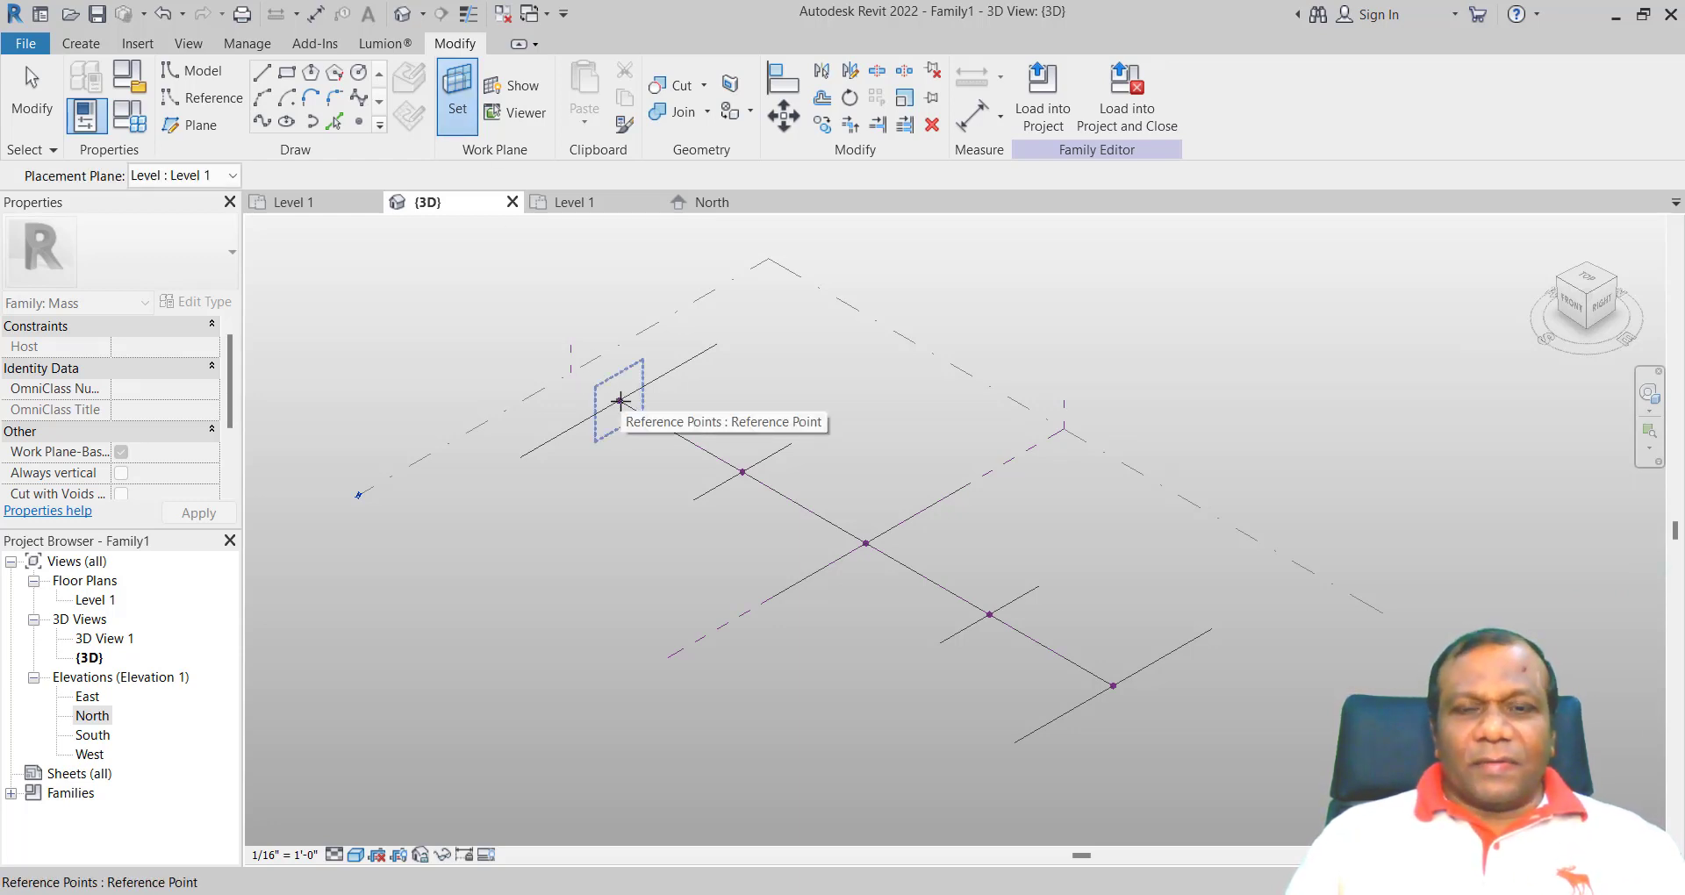
left_click(620, 401)
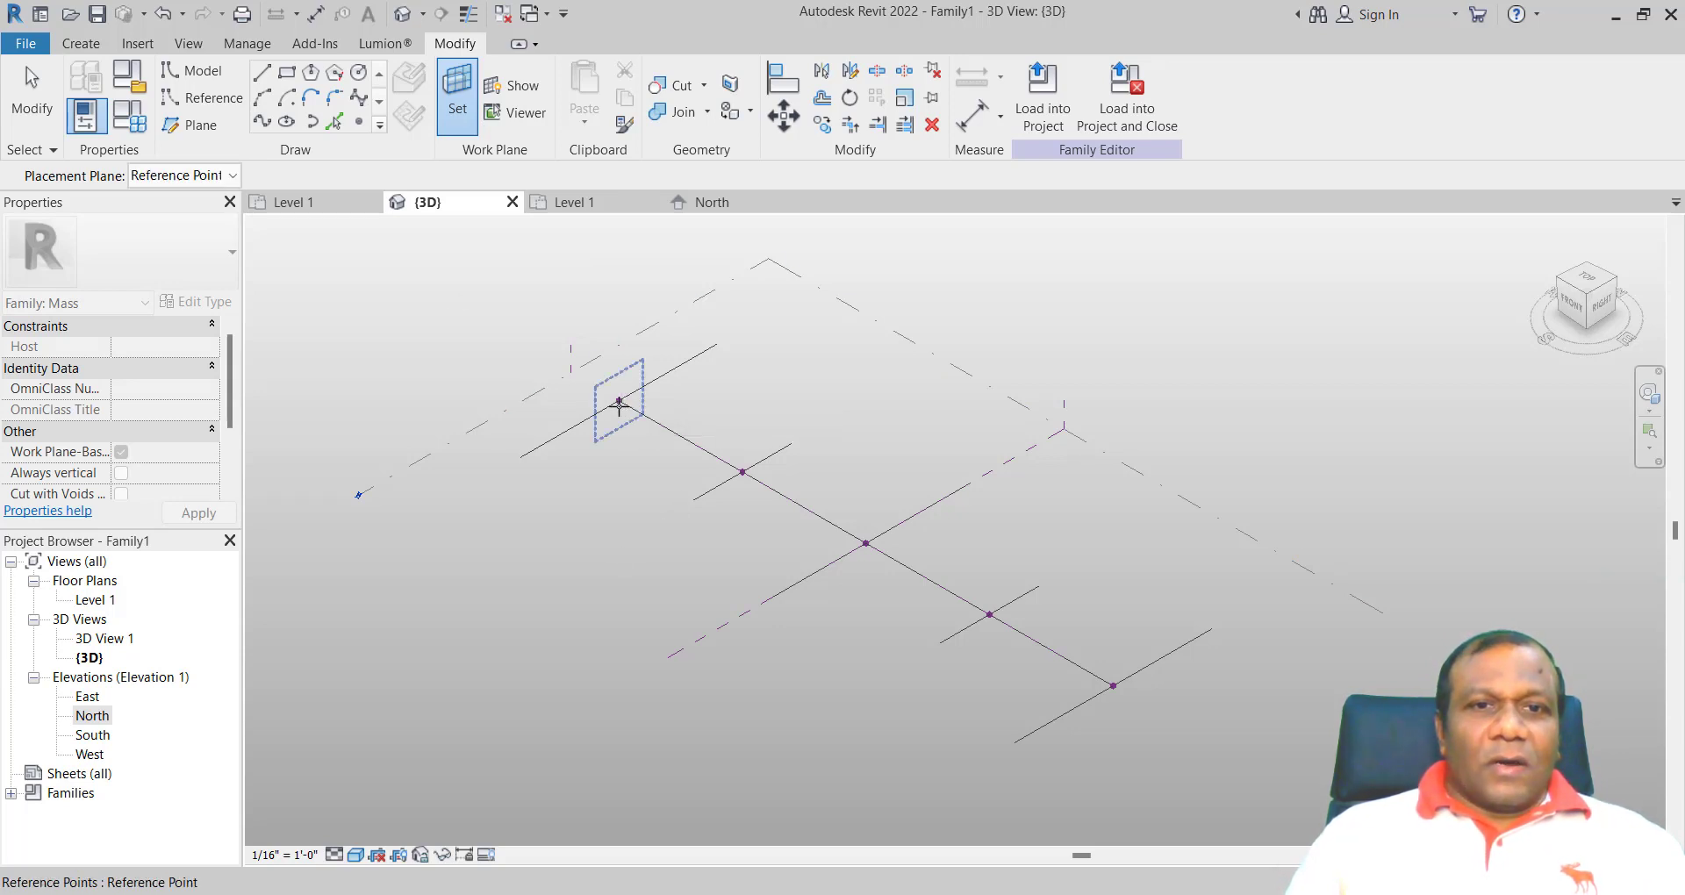
left_click(264, 99)
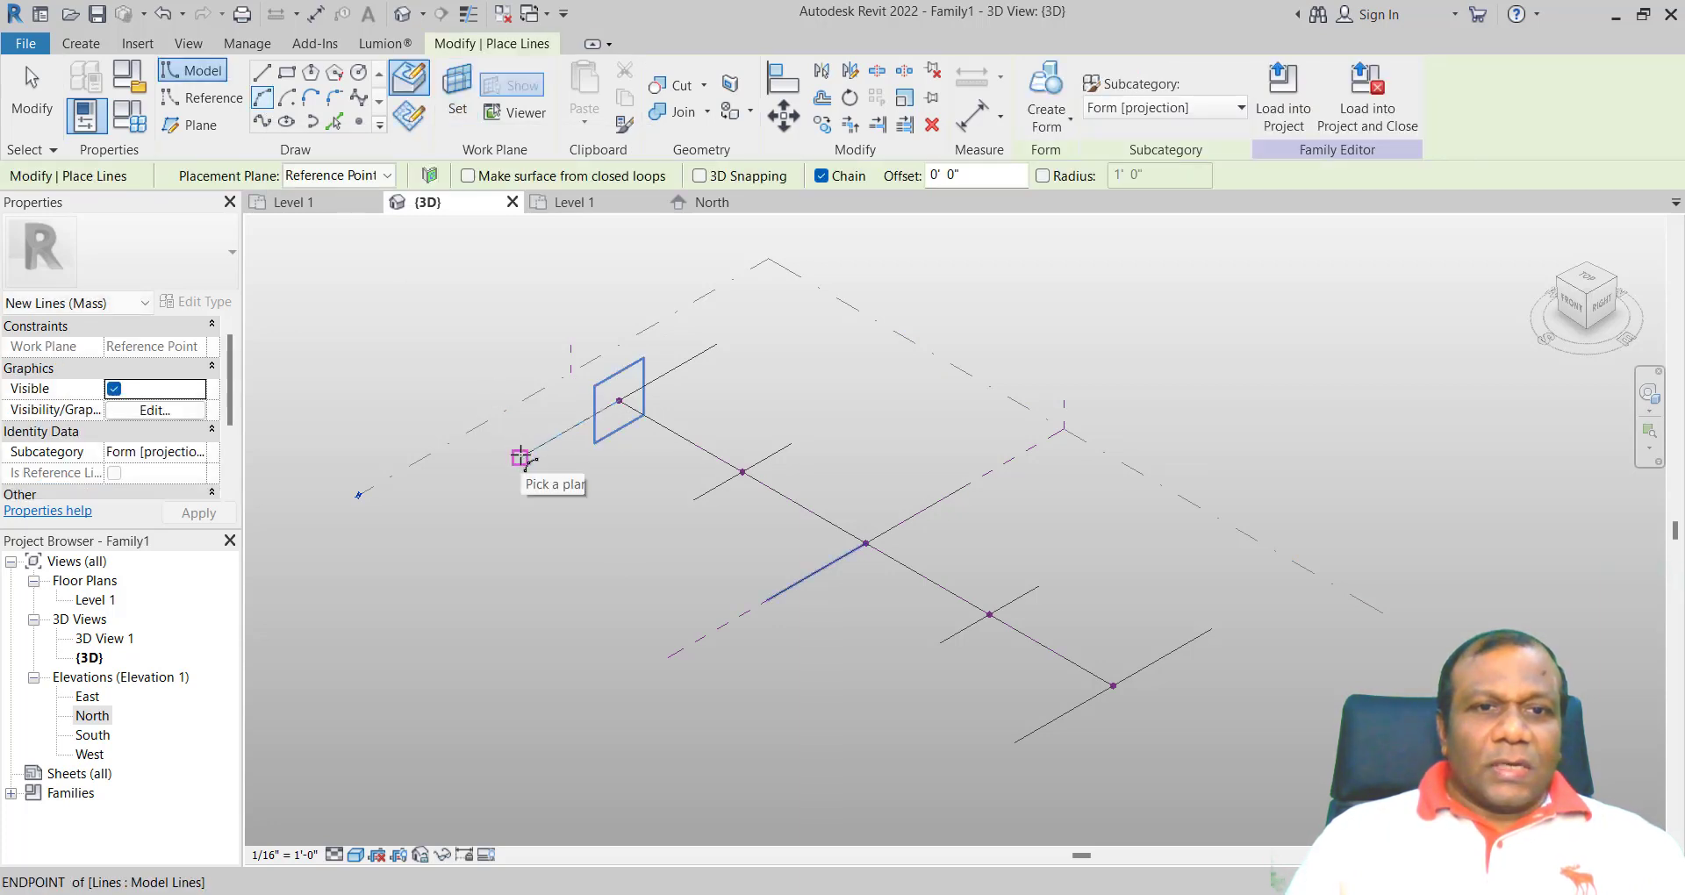
left_click(522, 457)
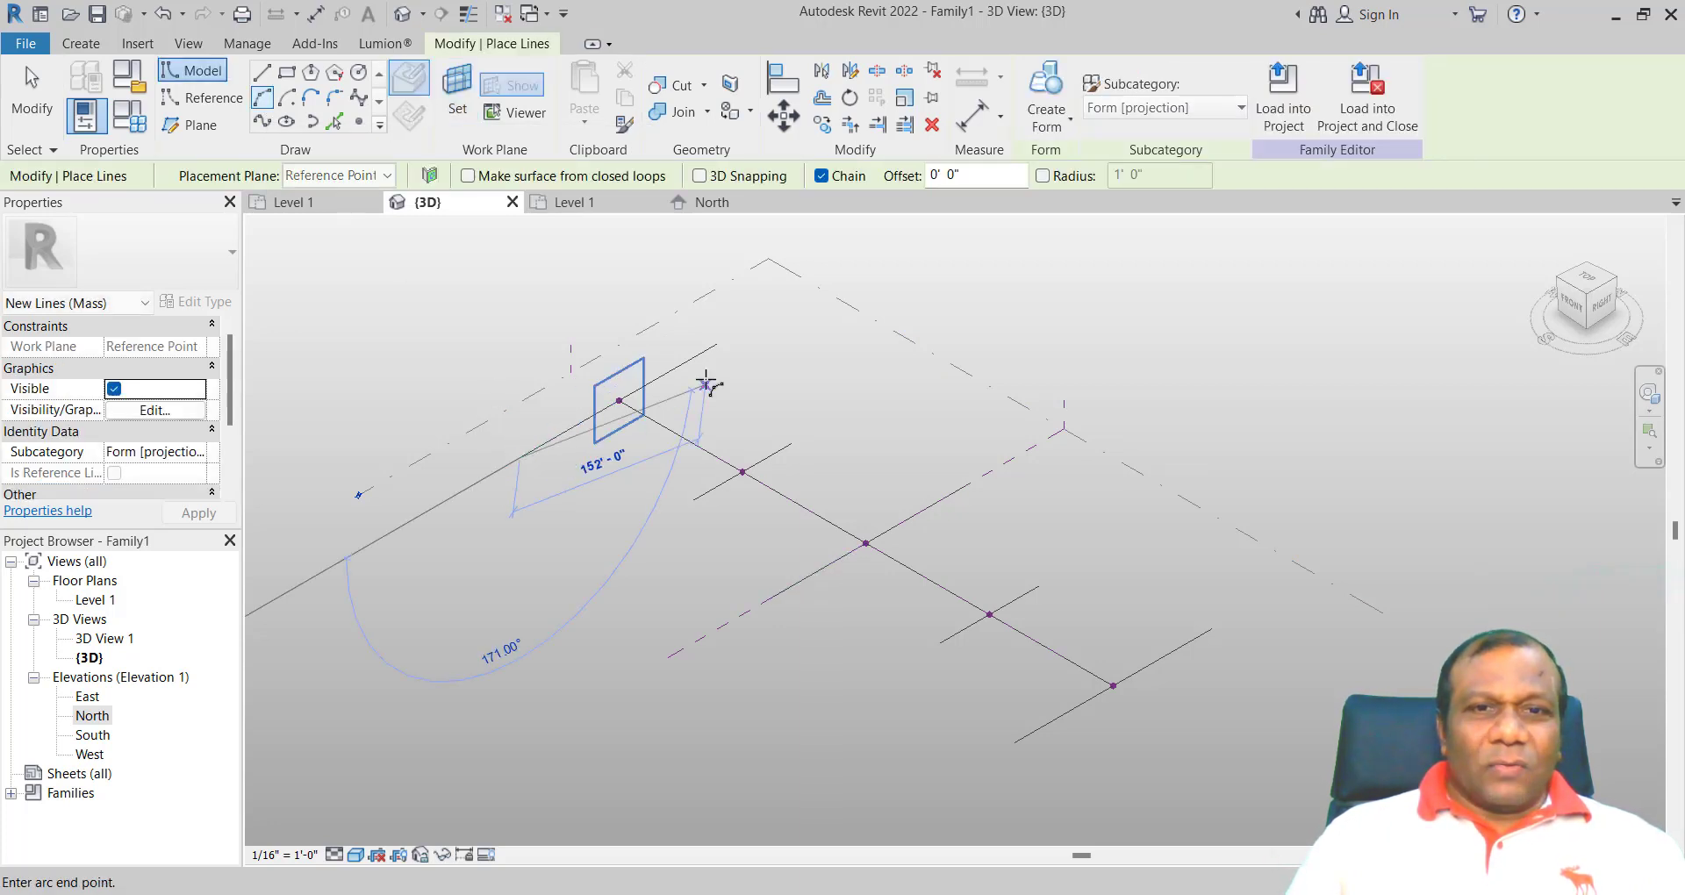
left_click(724, 340)
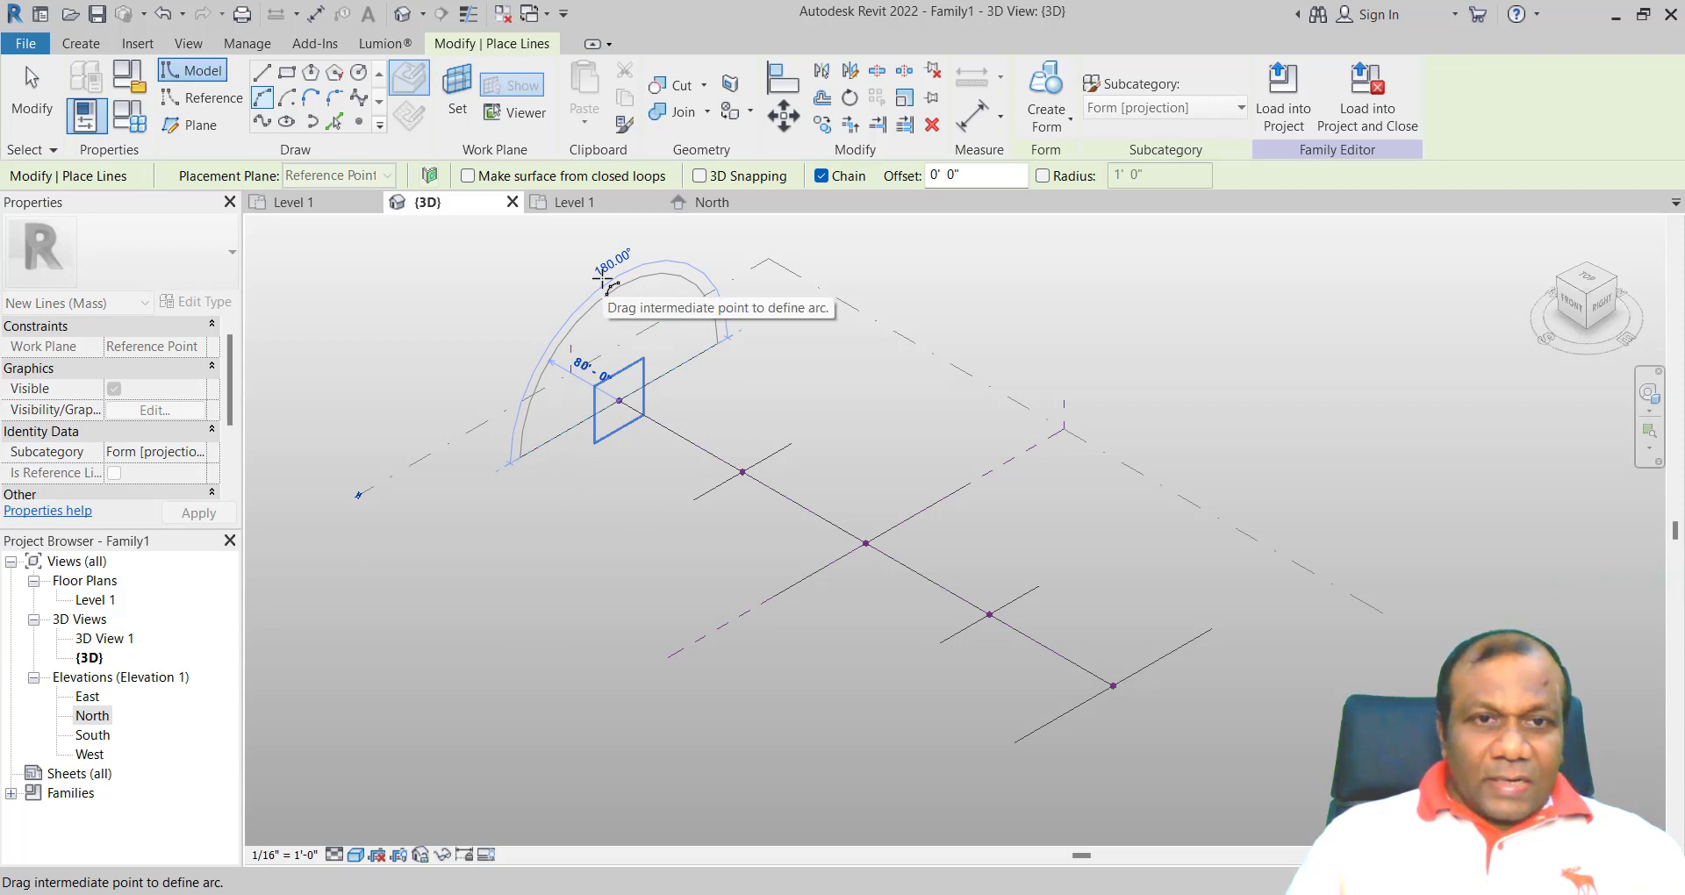
left_click(614, 276)
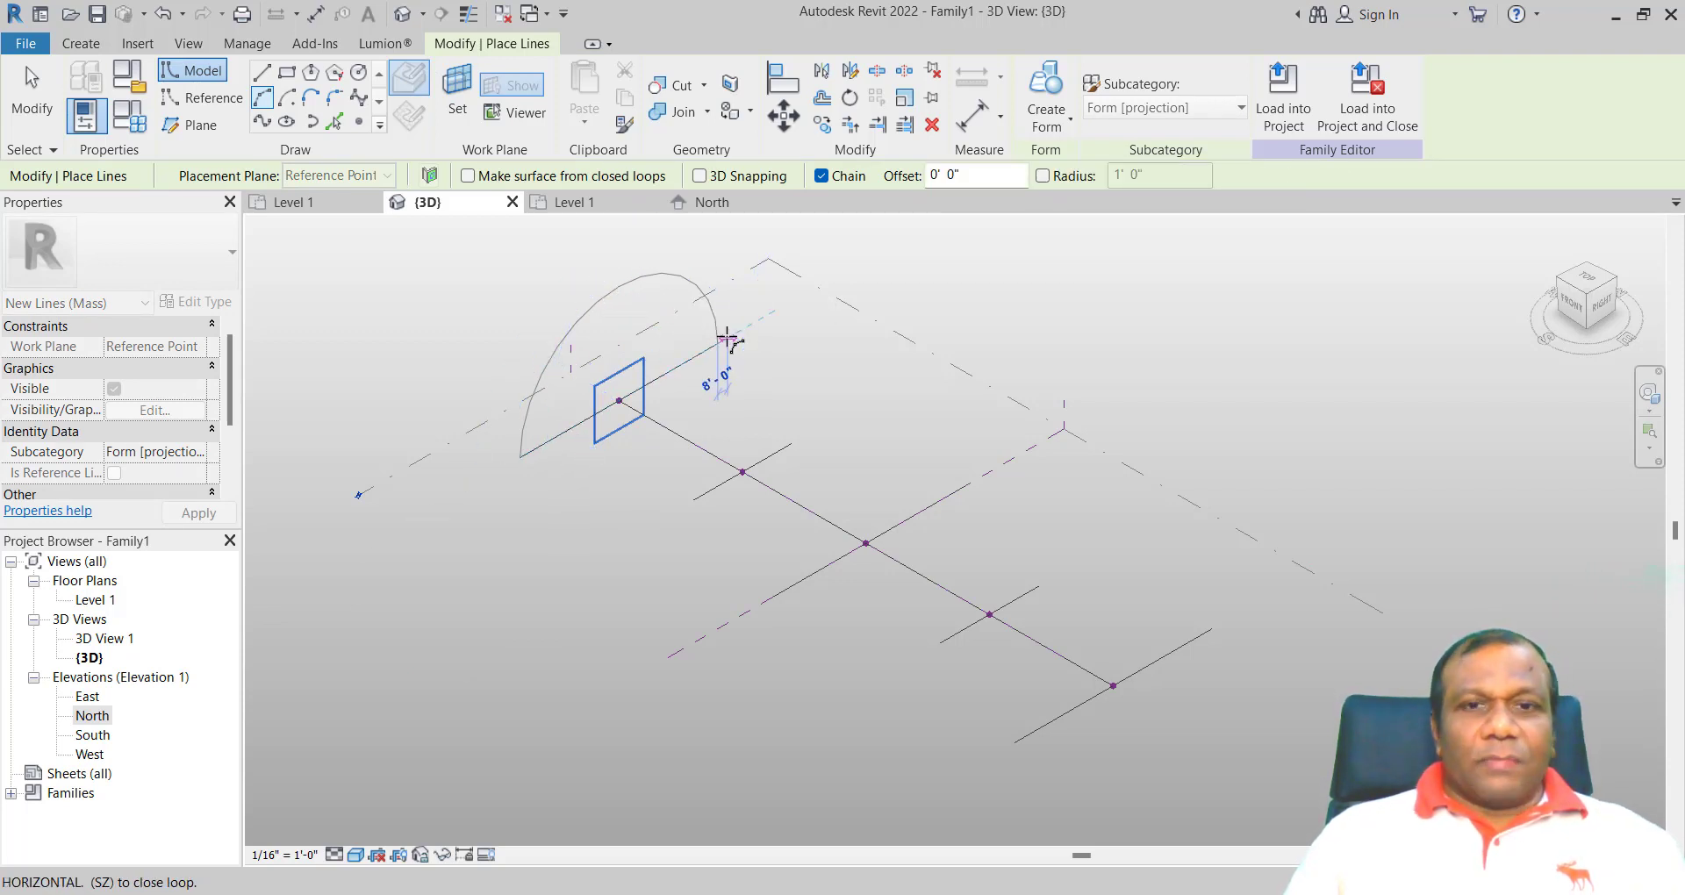
key("Escape")
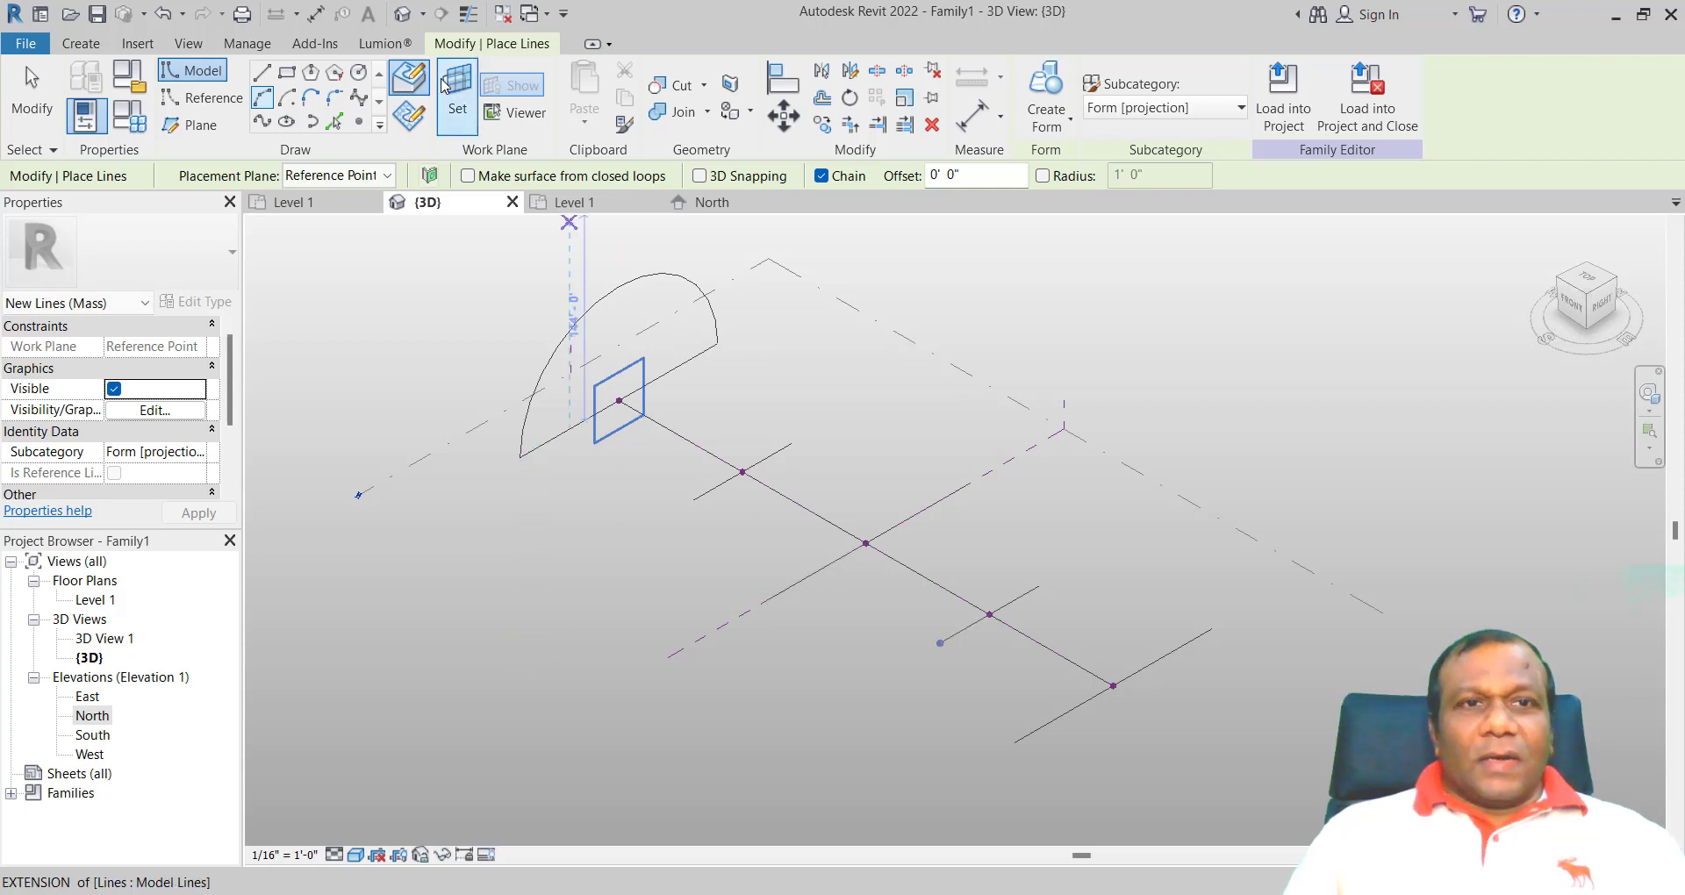
- Set the work plane on the reference point 100' left of center and draw a semicircular arc spanning its 80' crossing line
key("Escape")
left_click(744, 475)
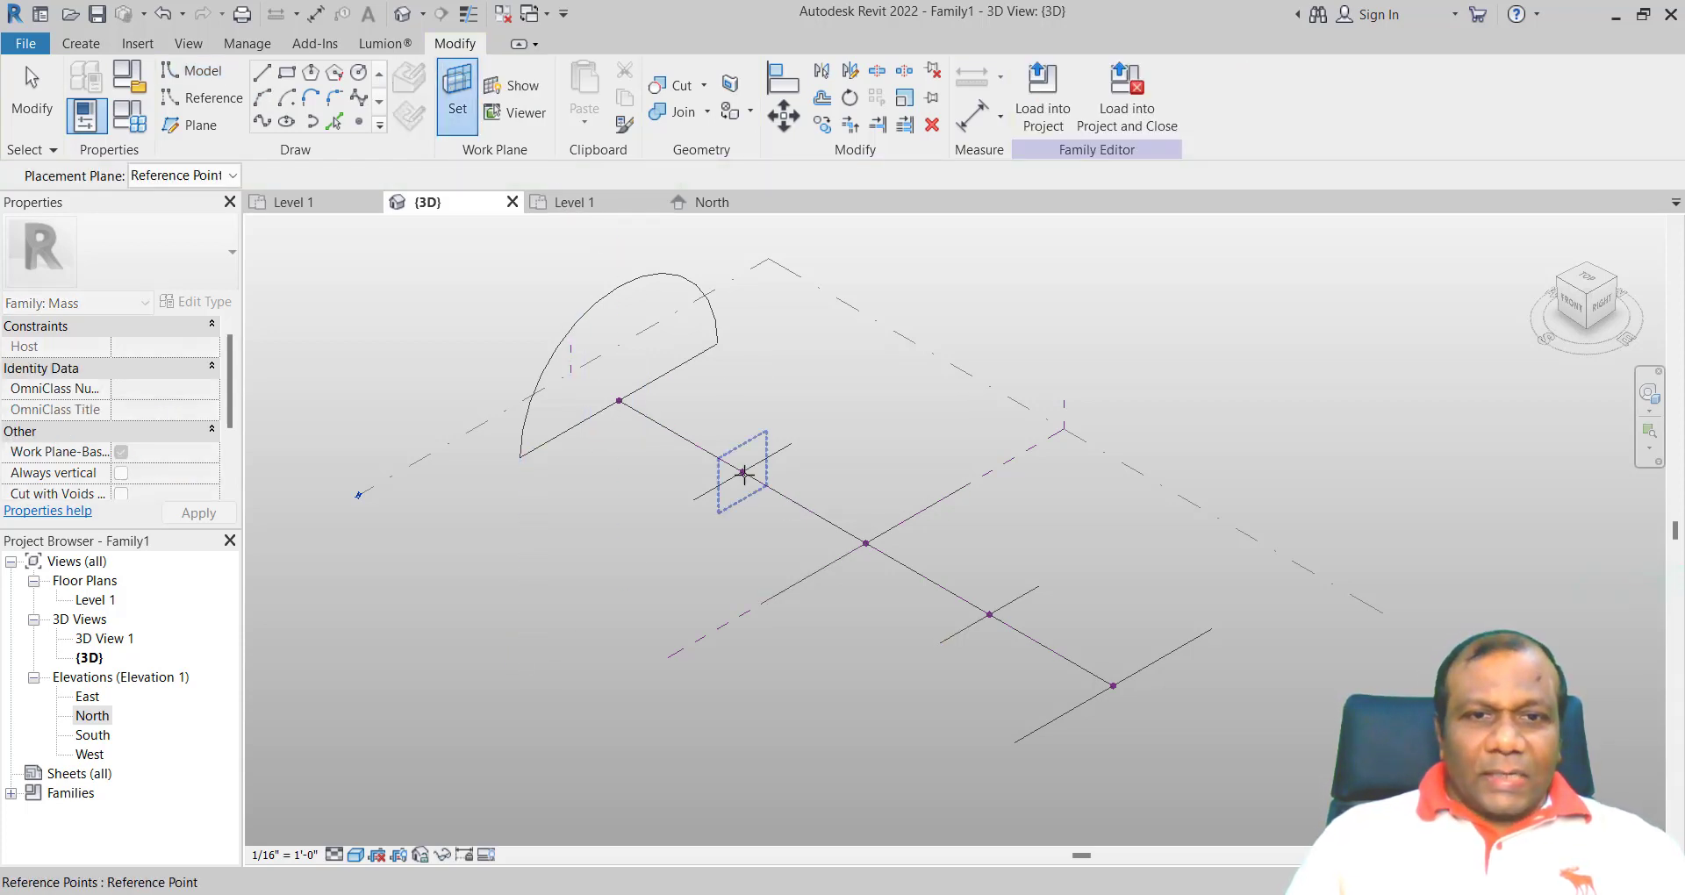
left_click(262, 97)
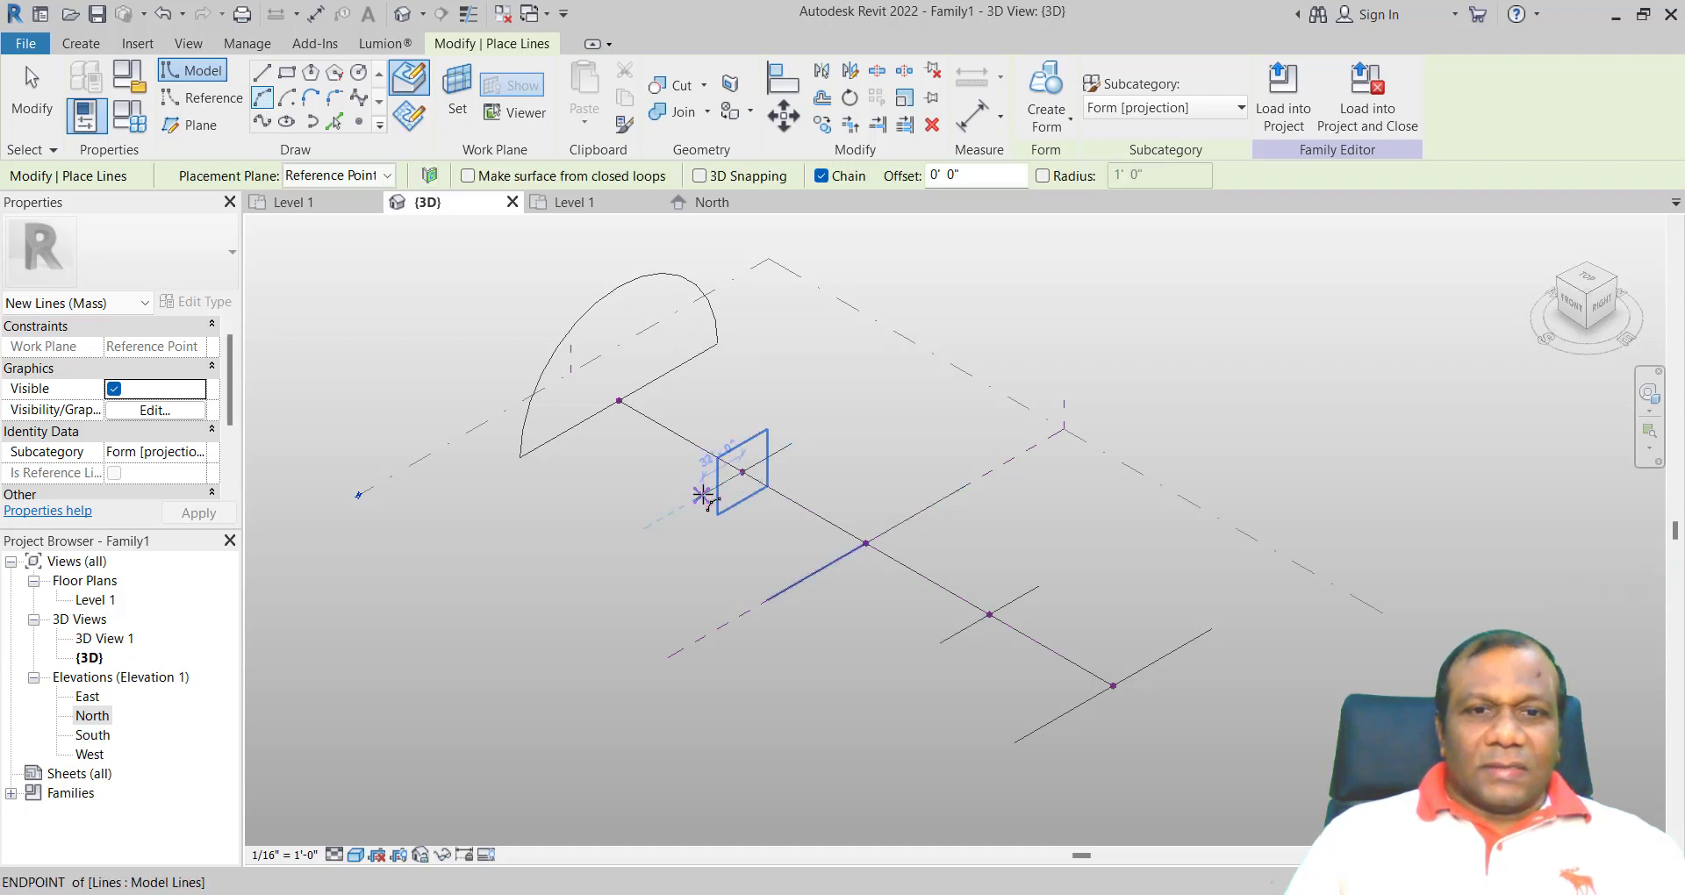
scroll(697, 498, "up", 2)
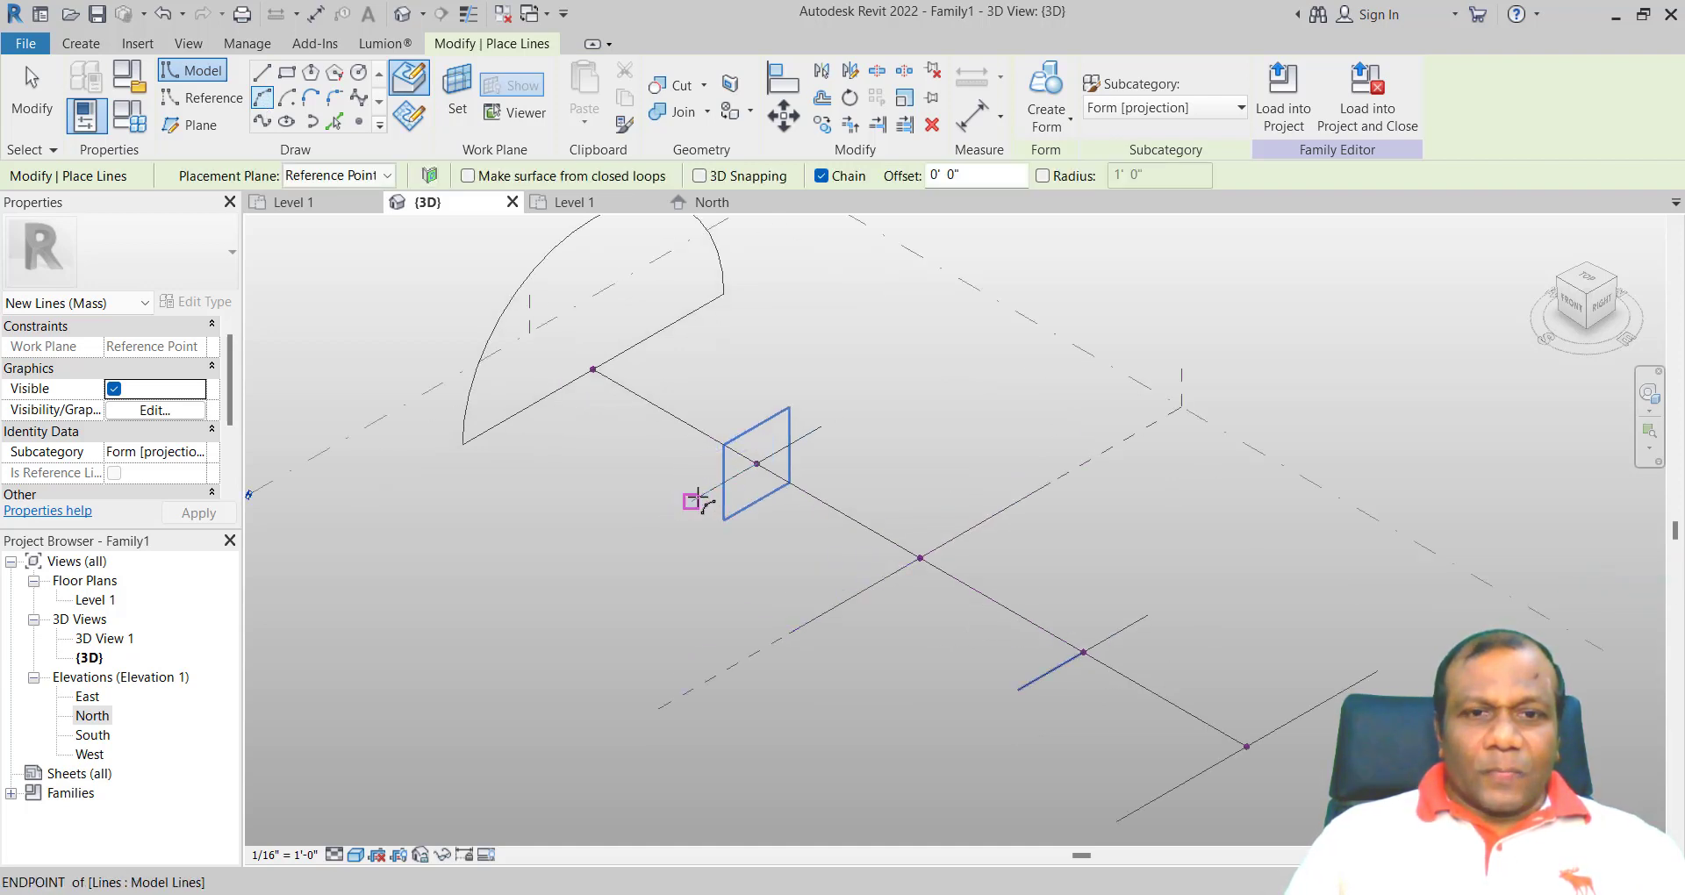
left_click(698, 498)
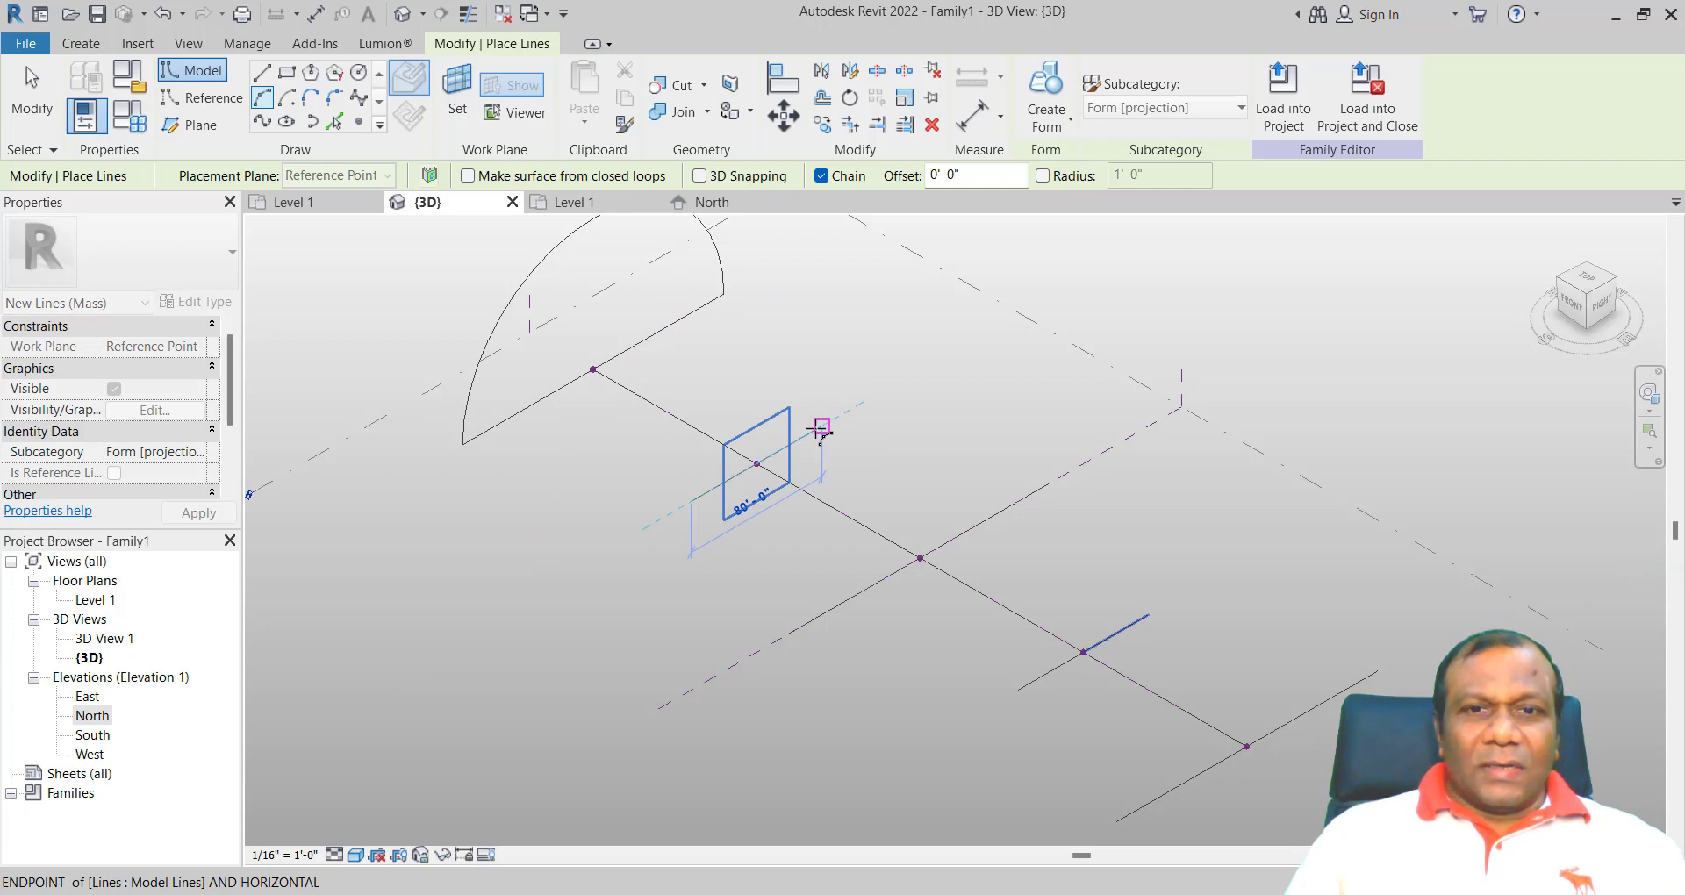
left_click(822, 427)
left_click(780, 381)
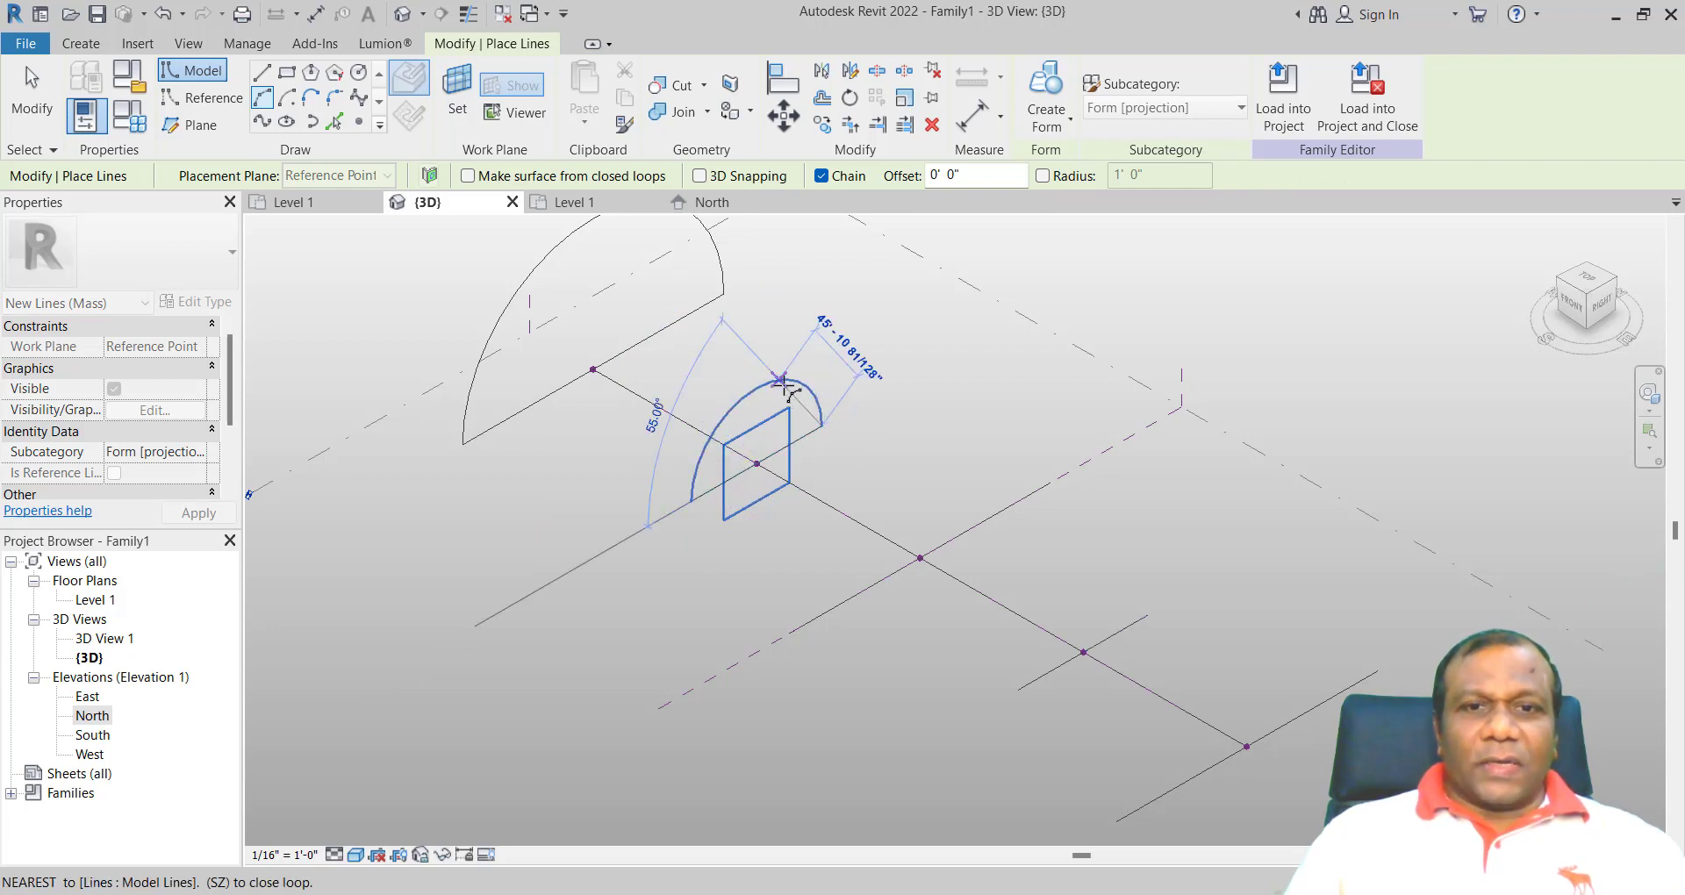
key("Escape")
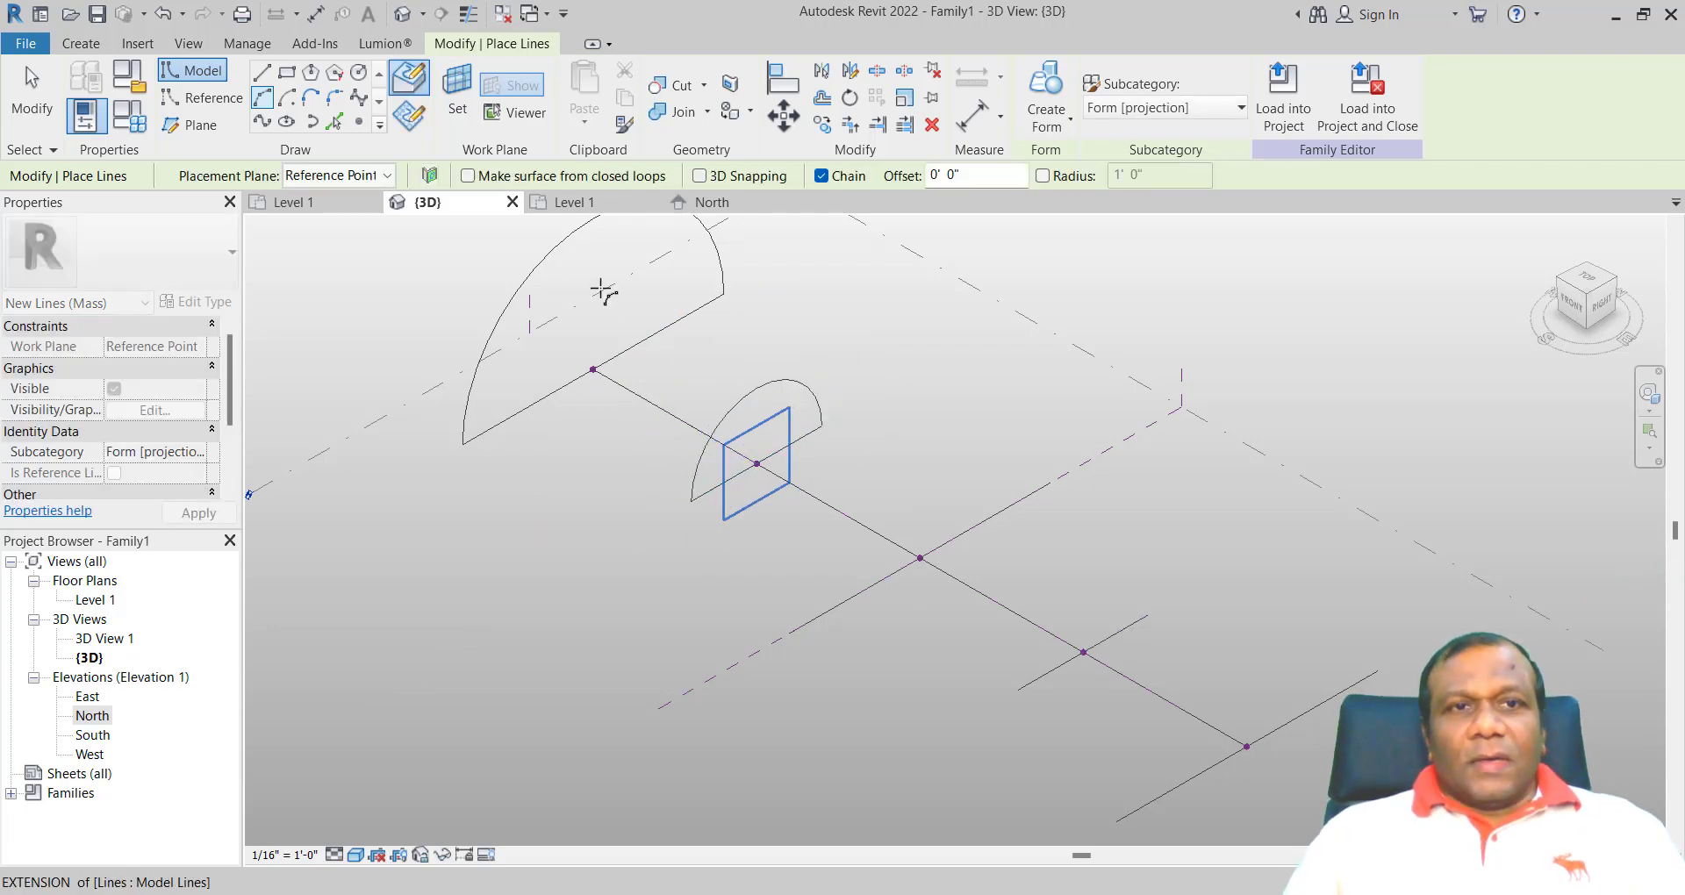
- Set the work plane on the center reference point and draw a 180° model-line arc of 80' radius across the center line
left_click(458, 123)
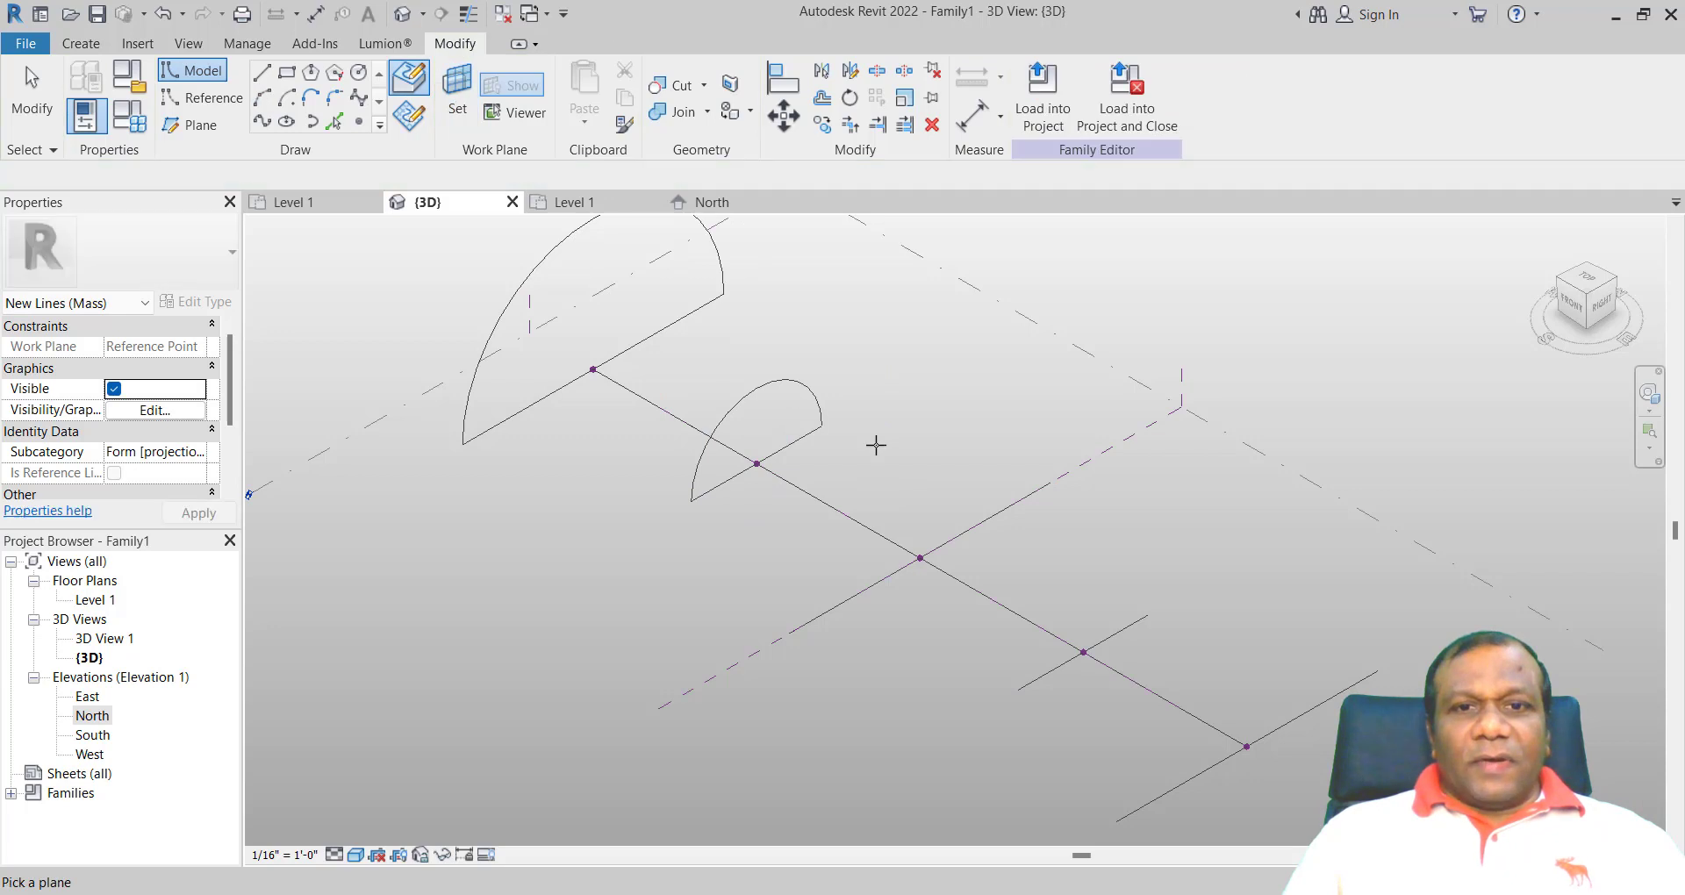
left_click(916, 556)
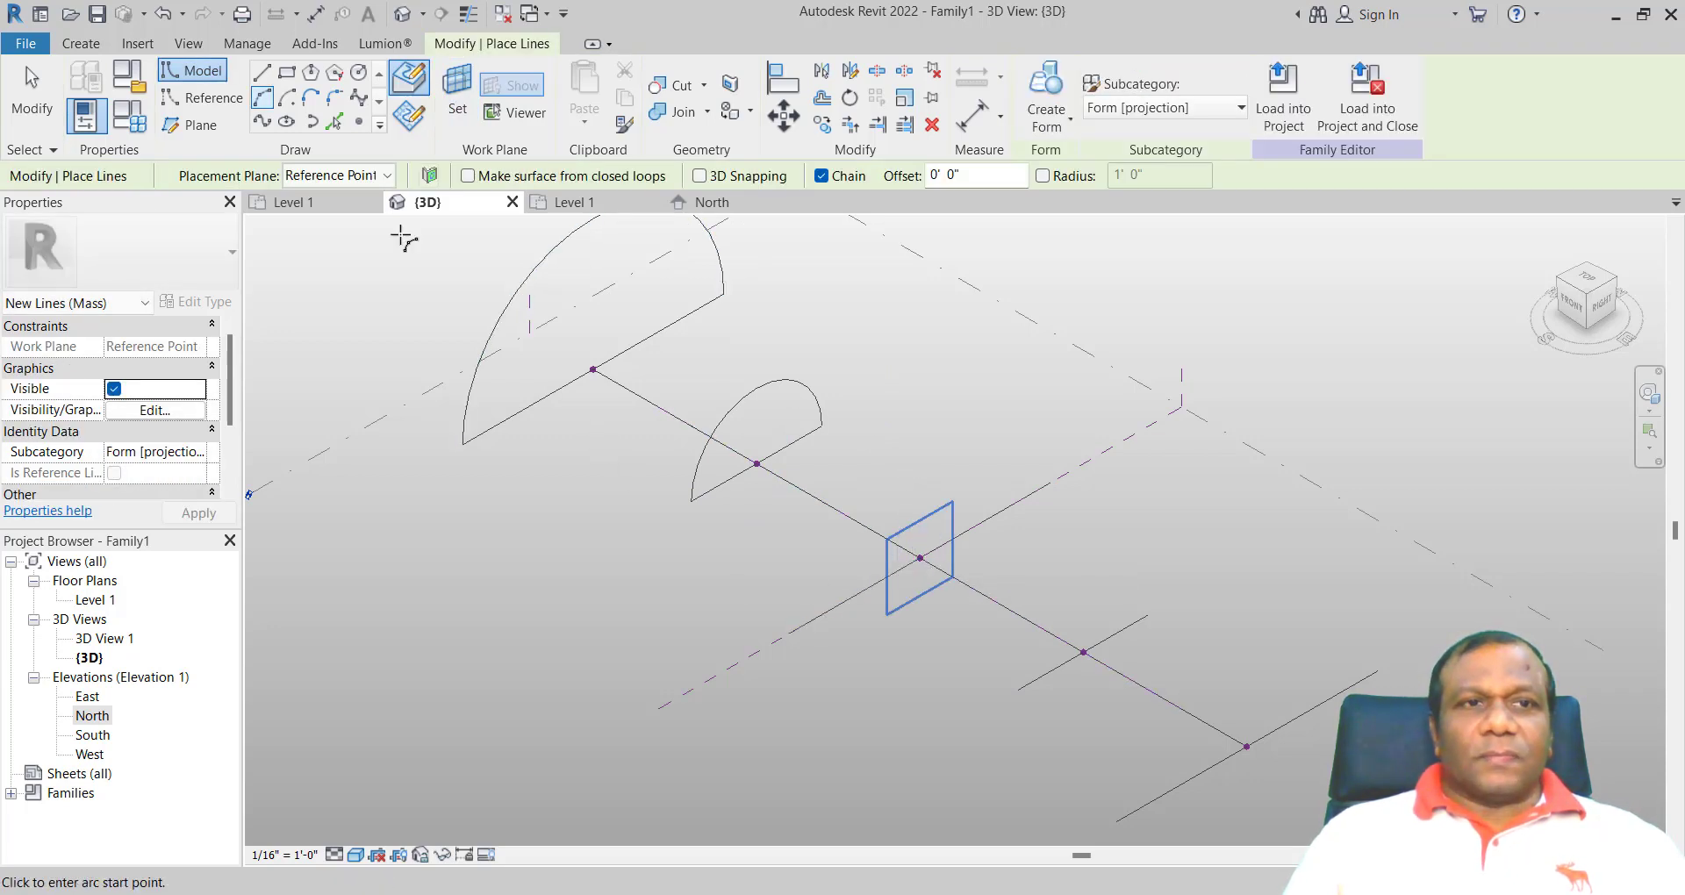
left_click(789, 631)
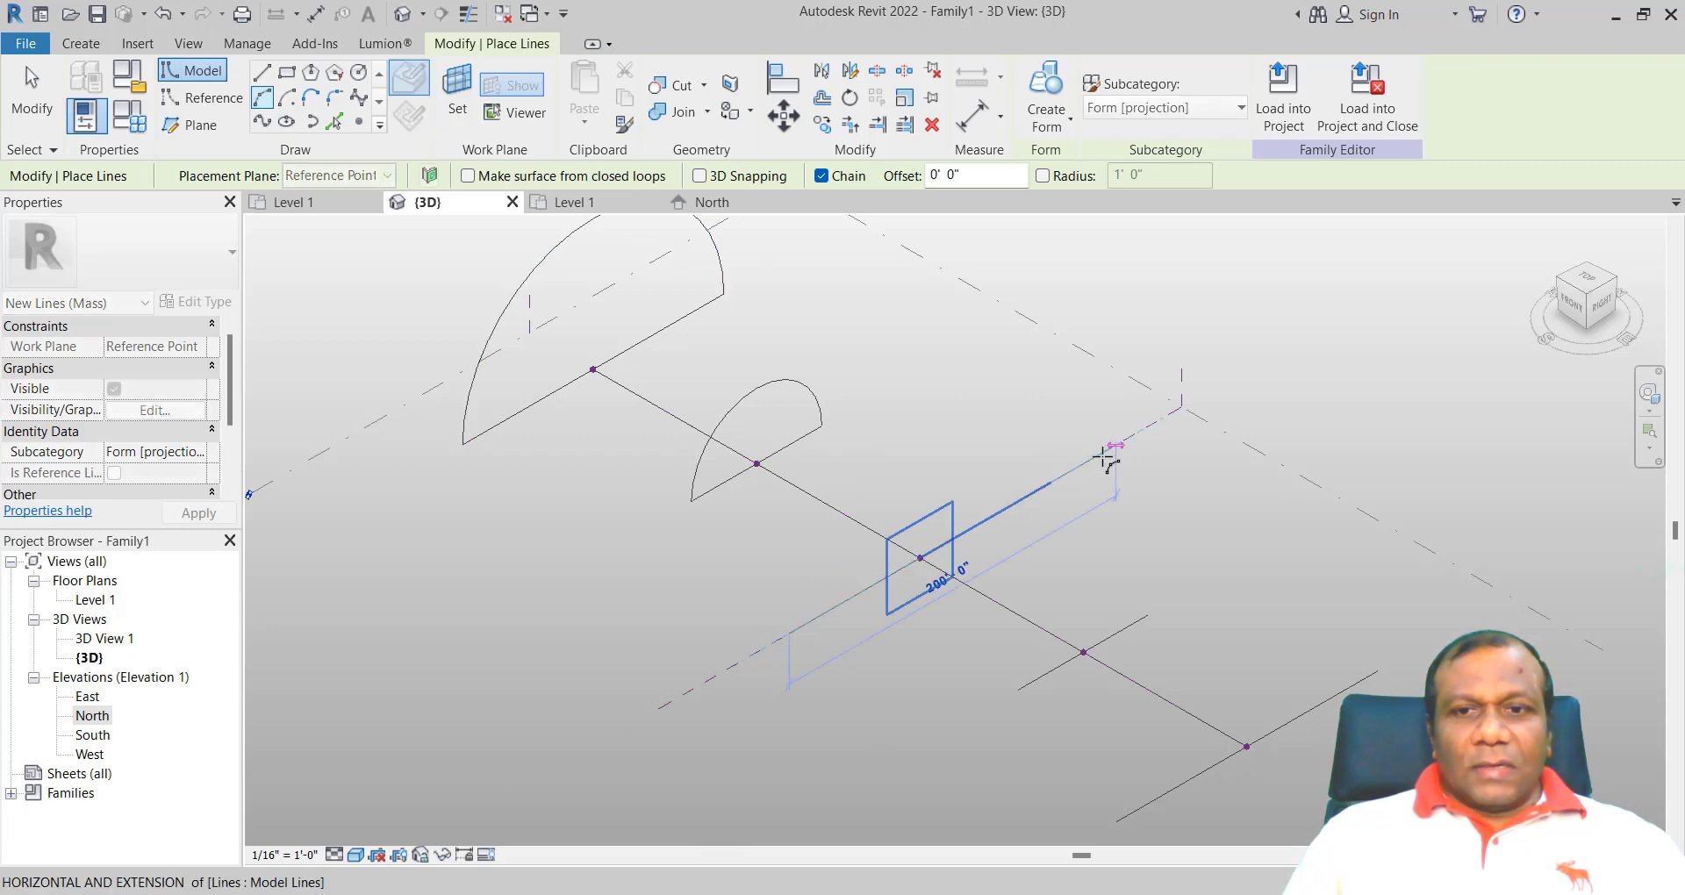
left_click(1050, 481)
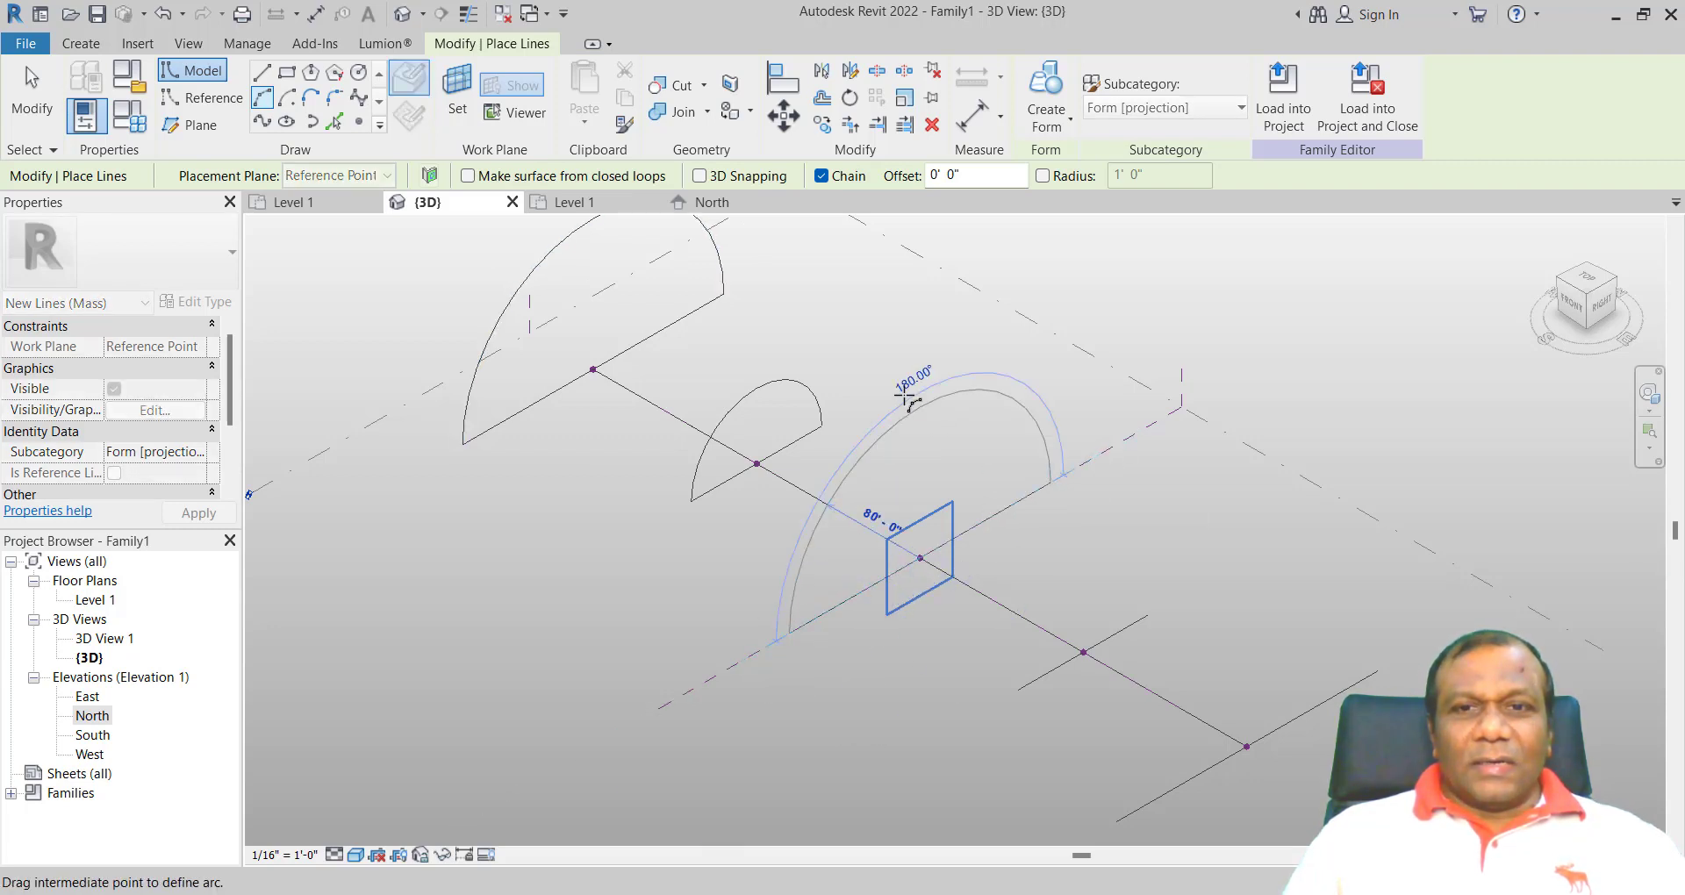
left_click(907, 399)
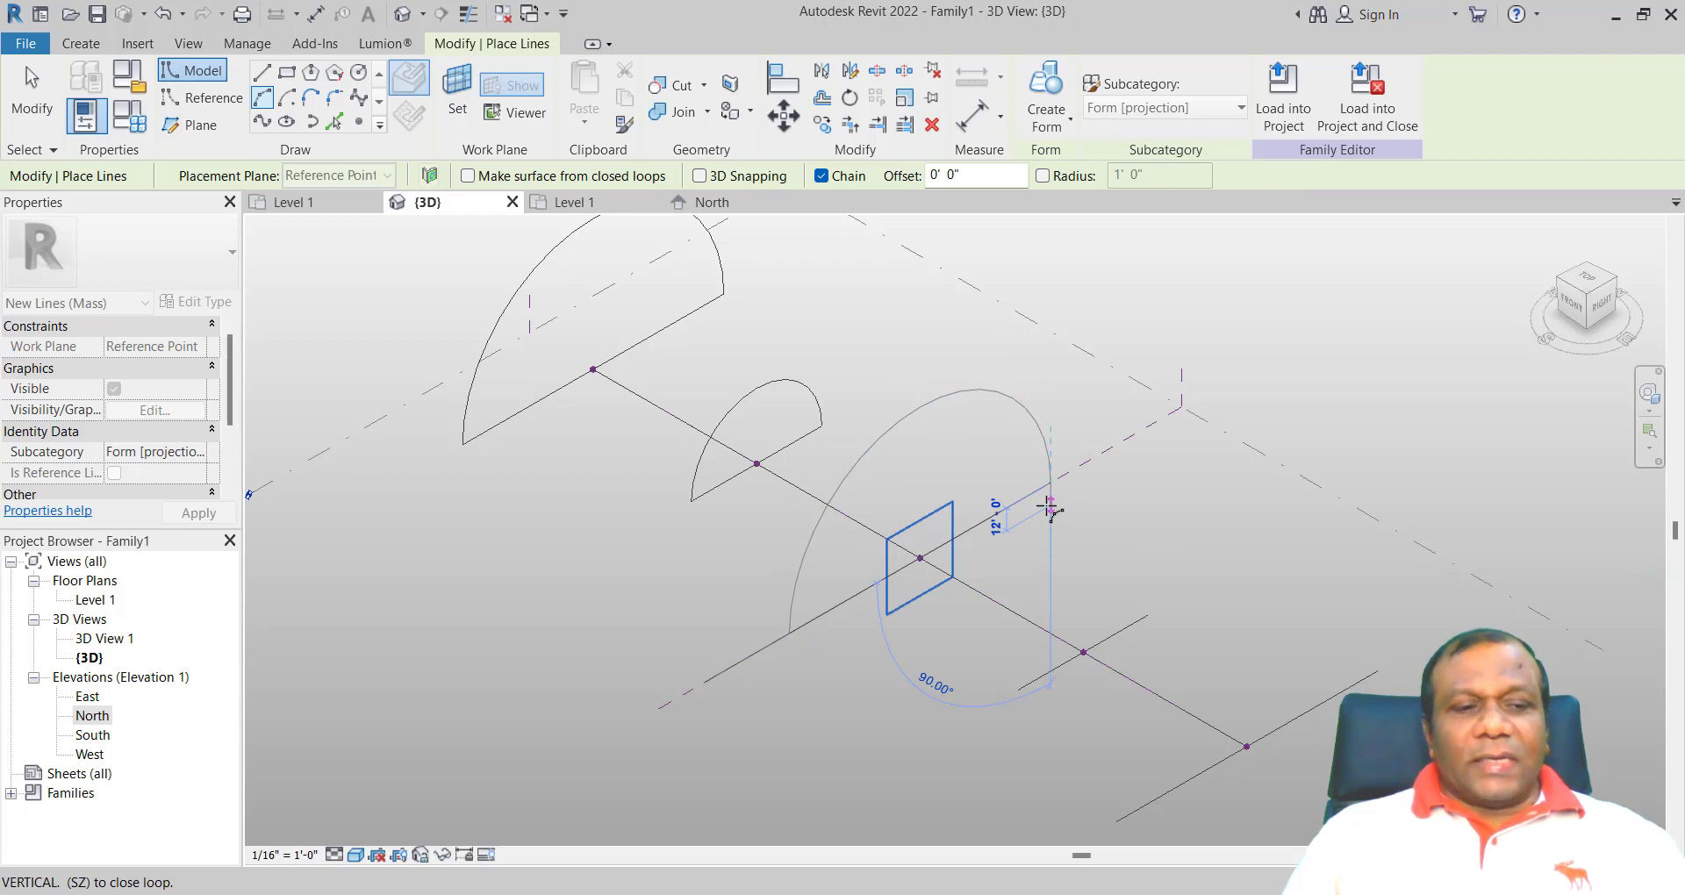
key("Escape")
- Set the work plane on the reference point midway between center and right end and draw a semicircular arc spanning its short crossing line
scroll(887, 459, "down", 3)
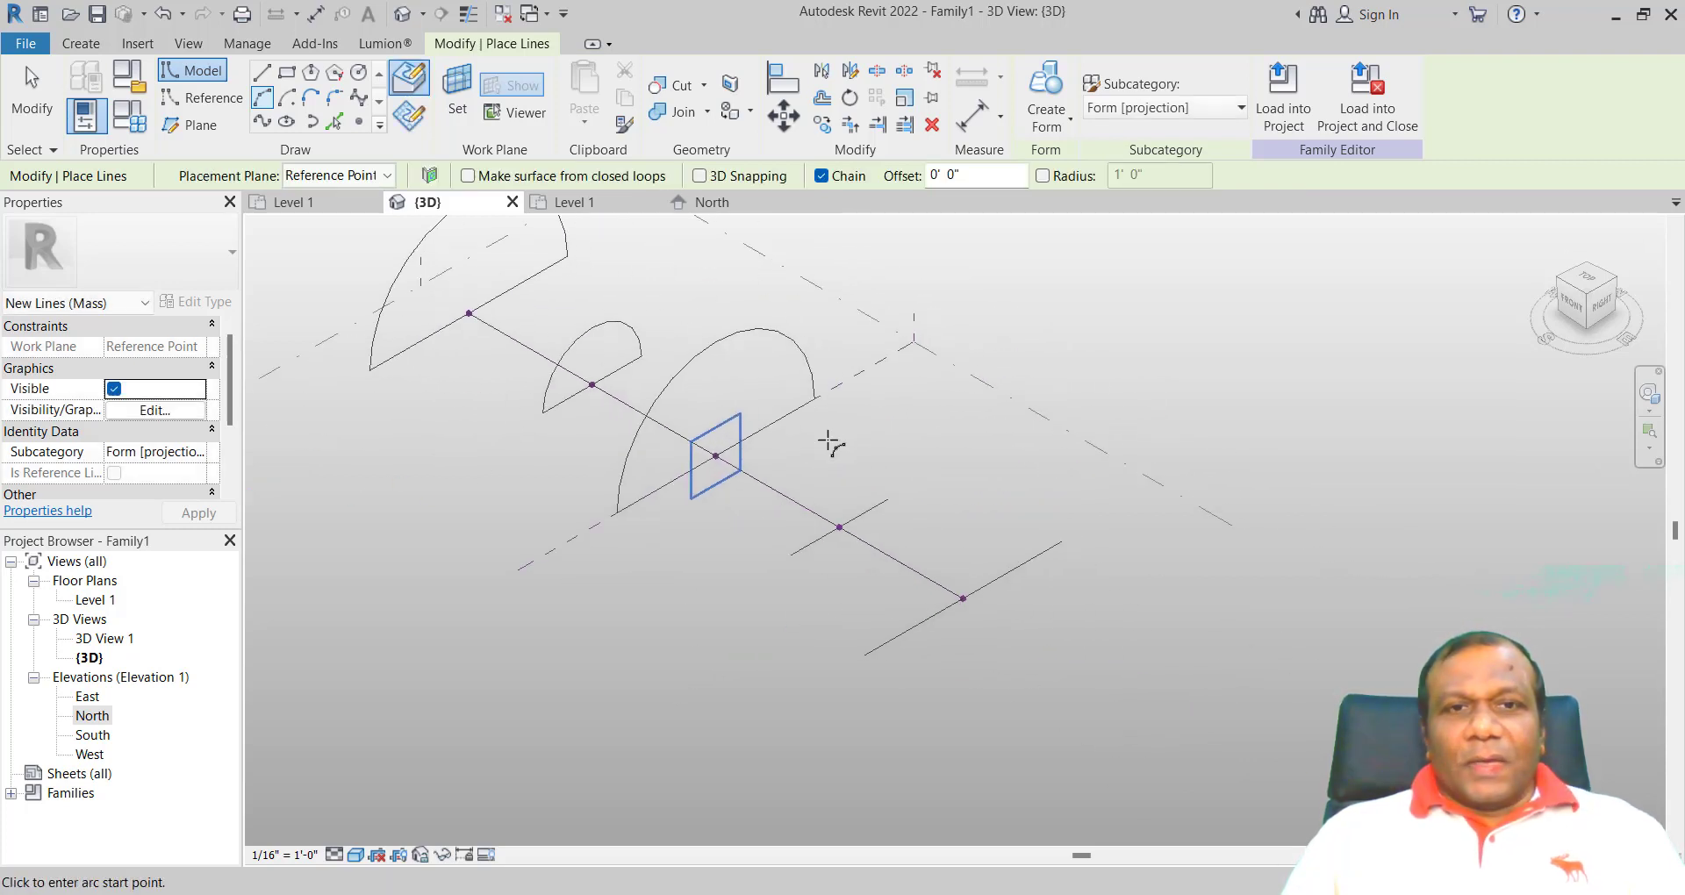
key("Escape")
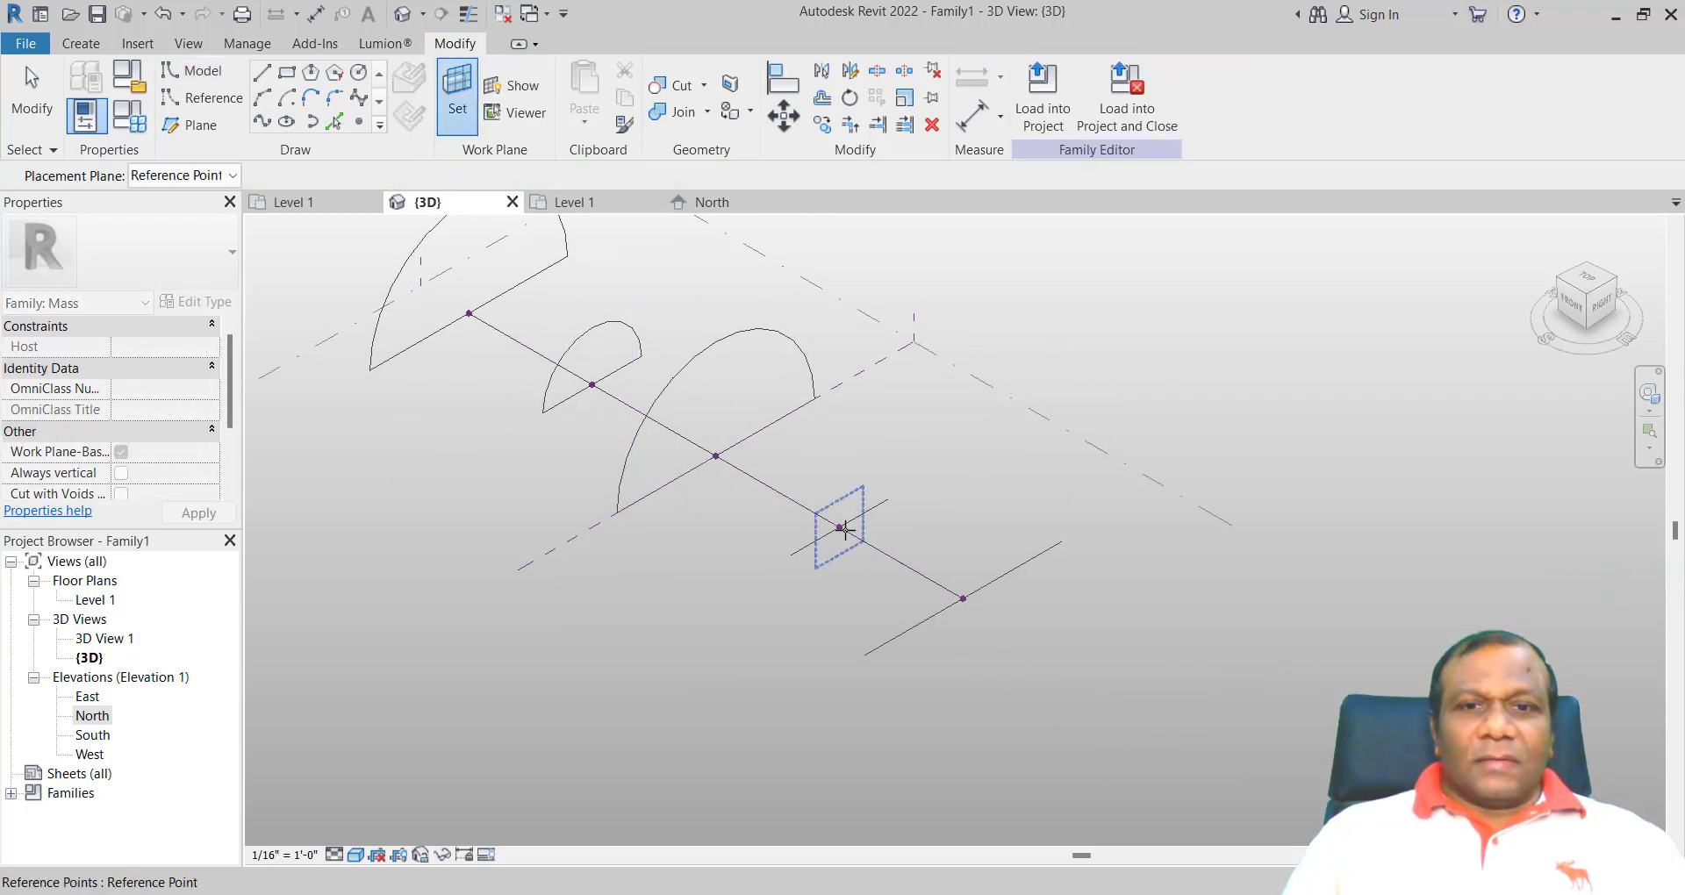
key("Return")
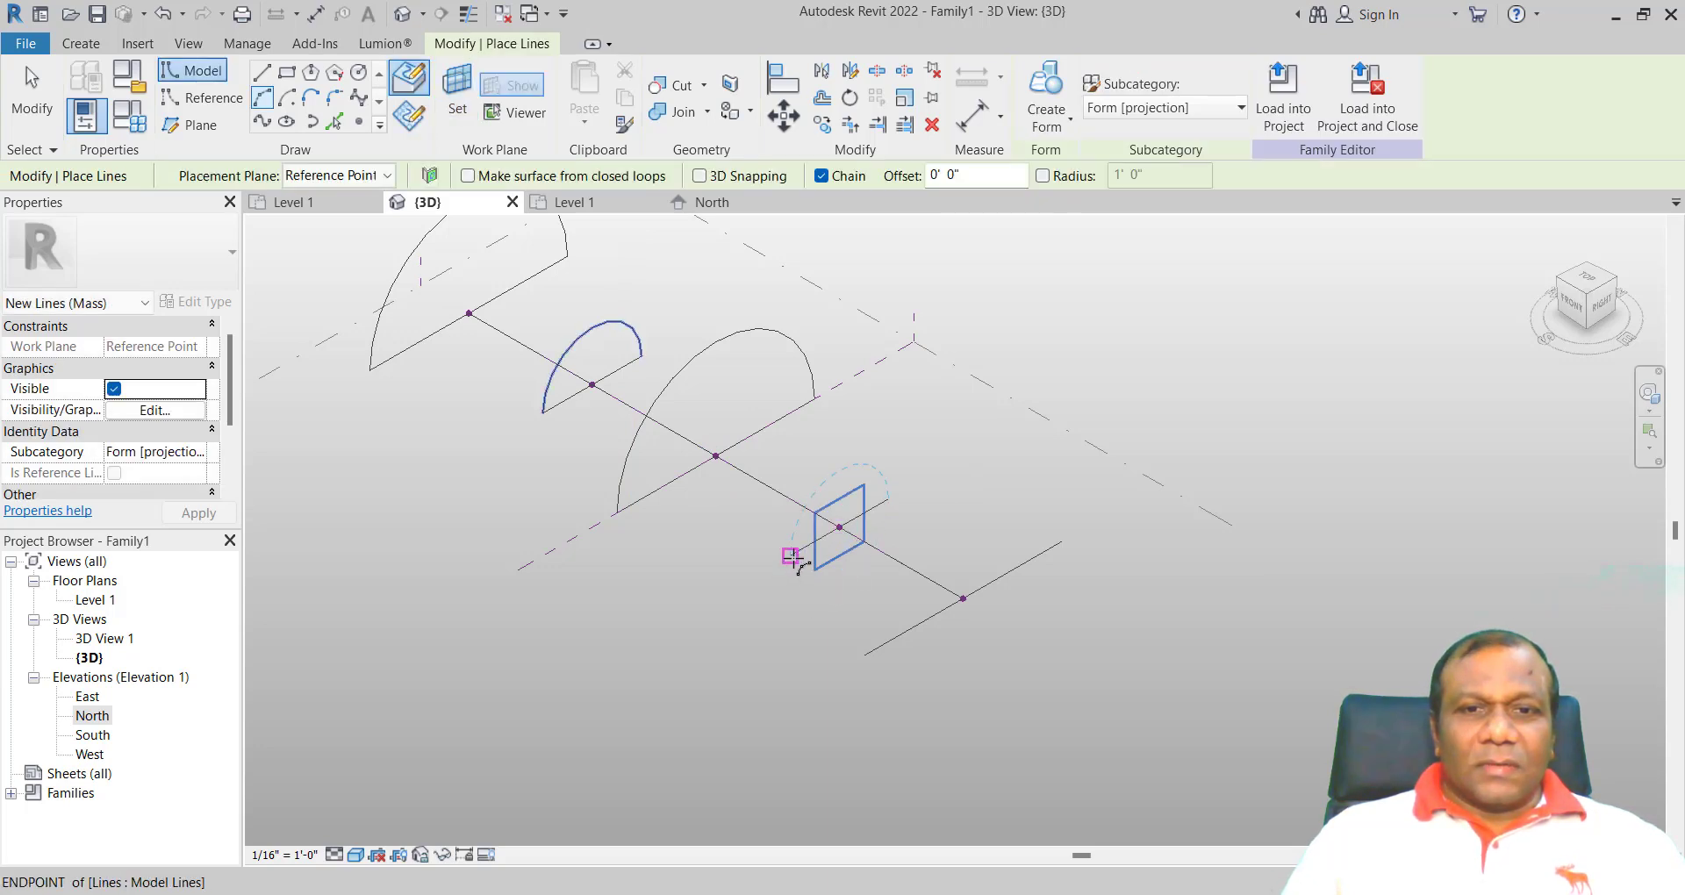
key("Escape")
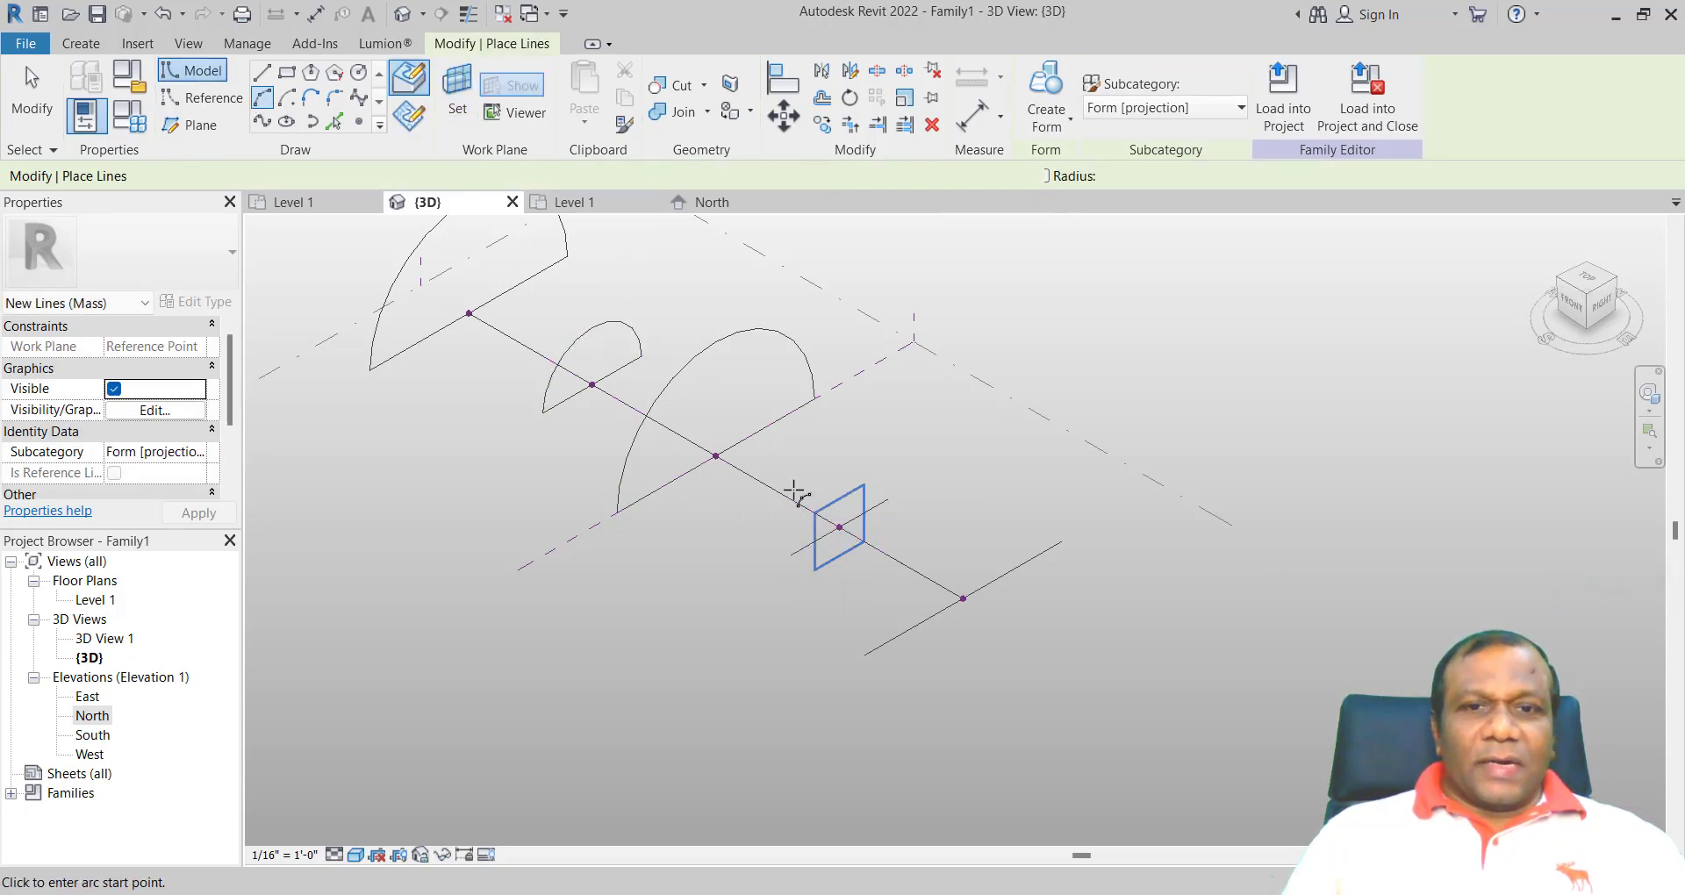
left_click(792, 554)
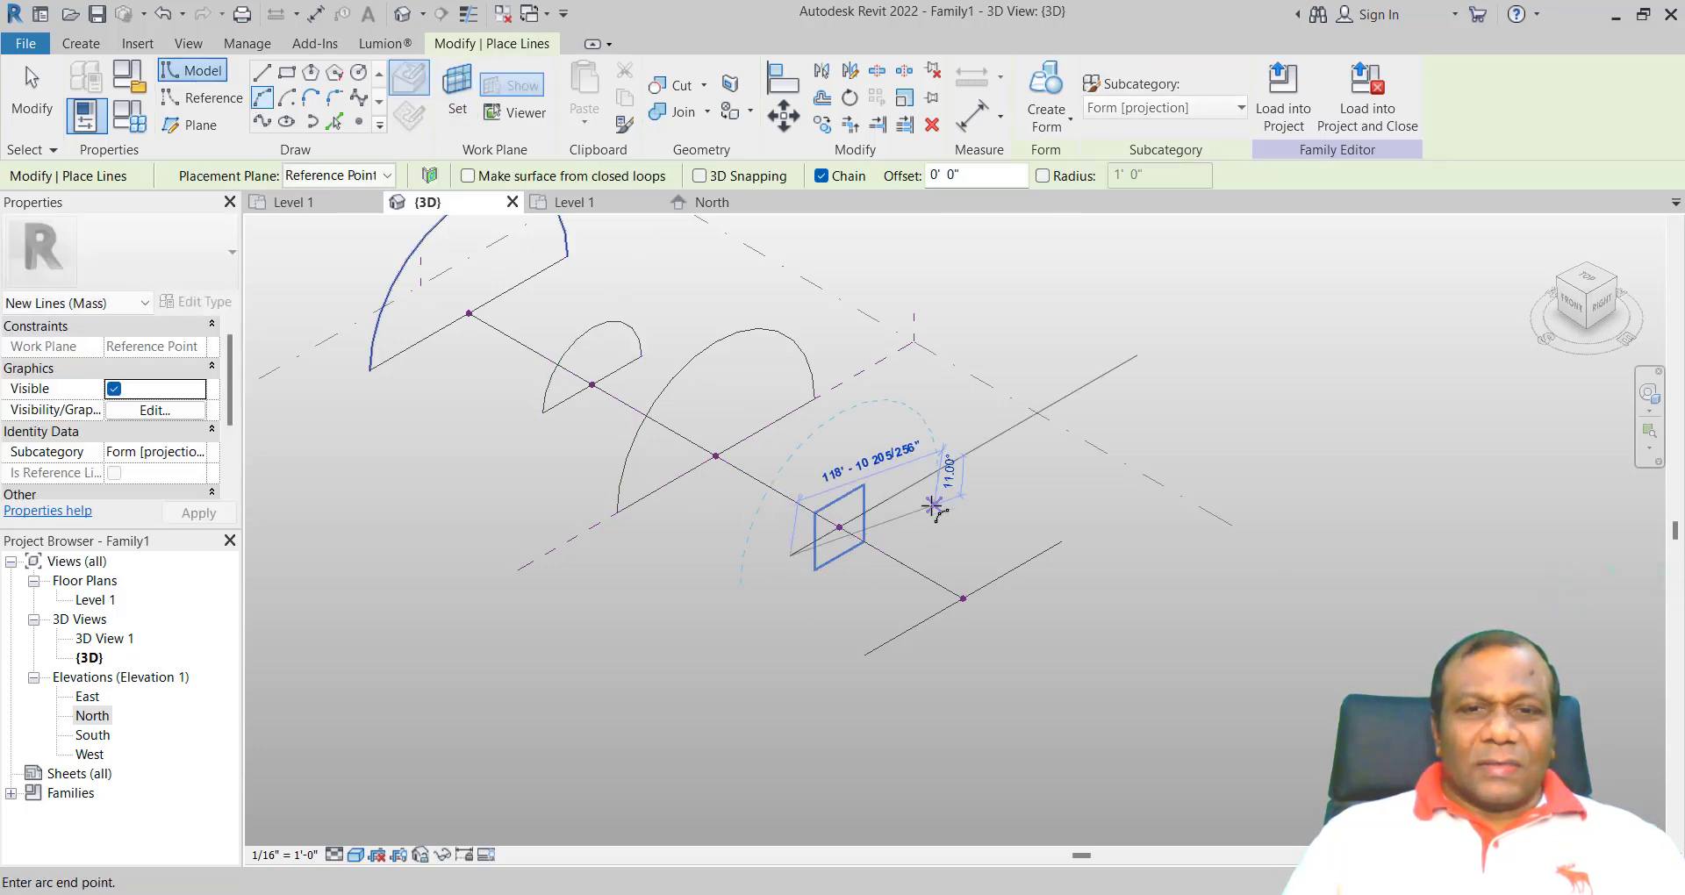
left_click(898, 495)
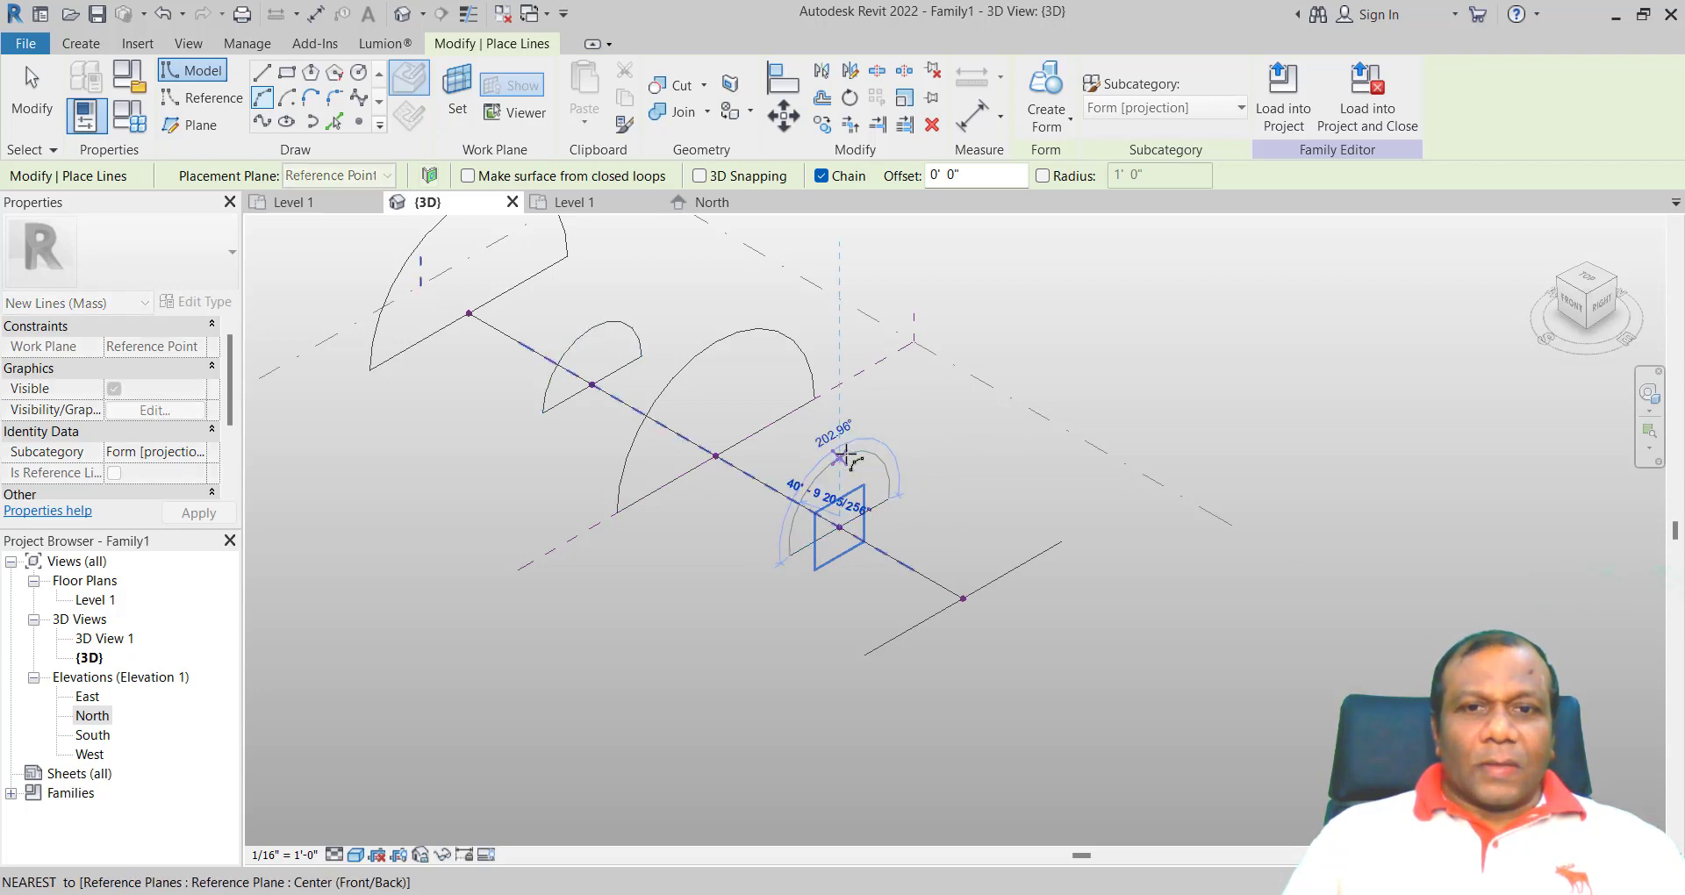
left_click(844, 455)
key("Escape")
key("Escape")
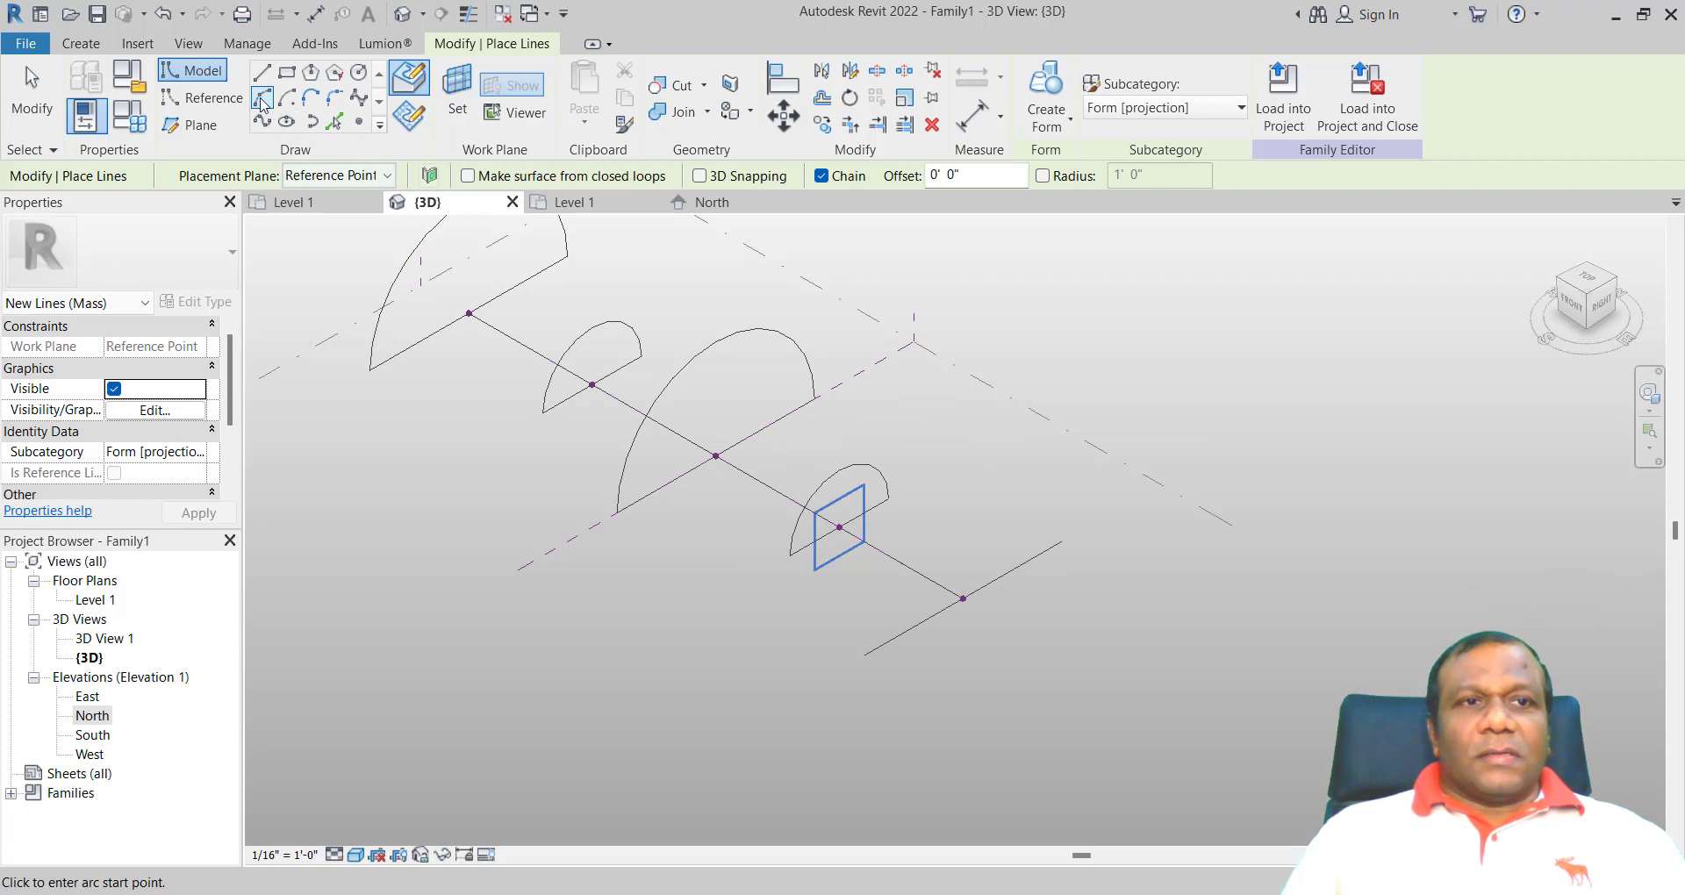
- Set the work plane on the right-end reference point and draw a semicircular model-line arc spanning the 160' end line
left_click(262, 101)
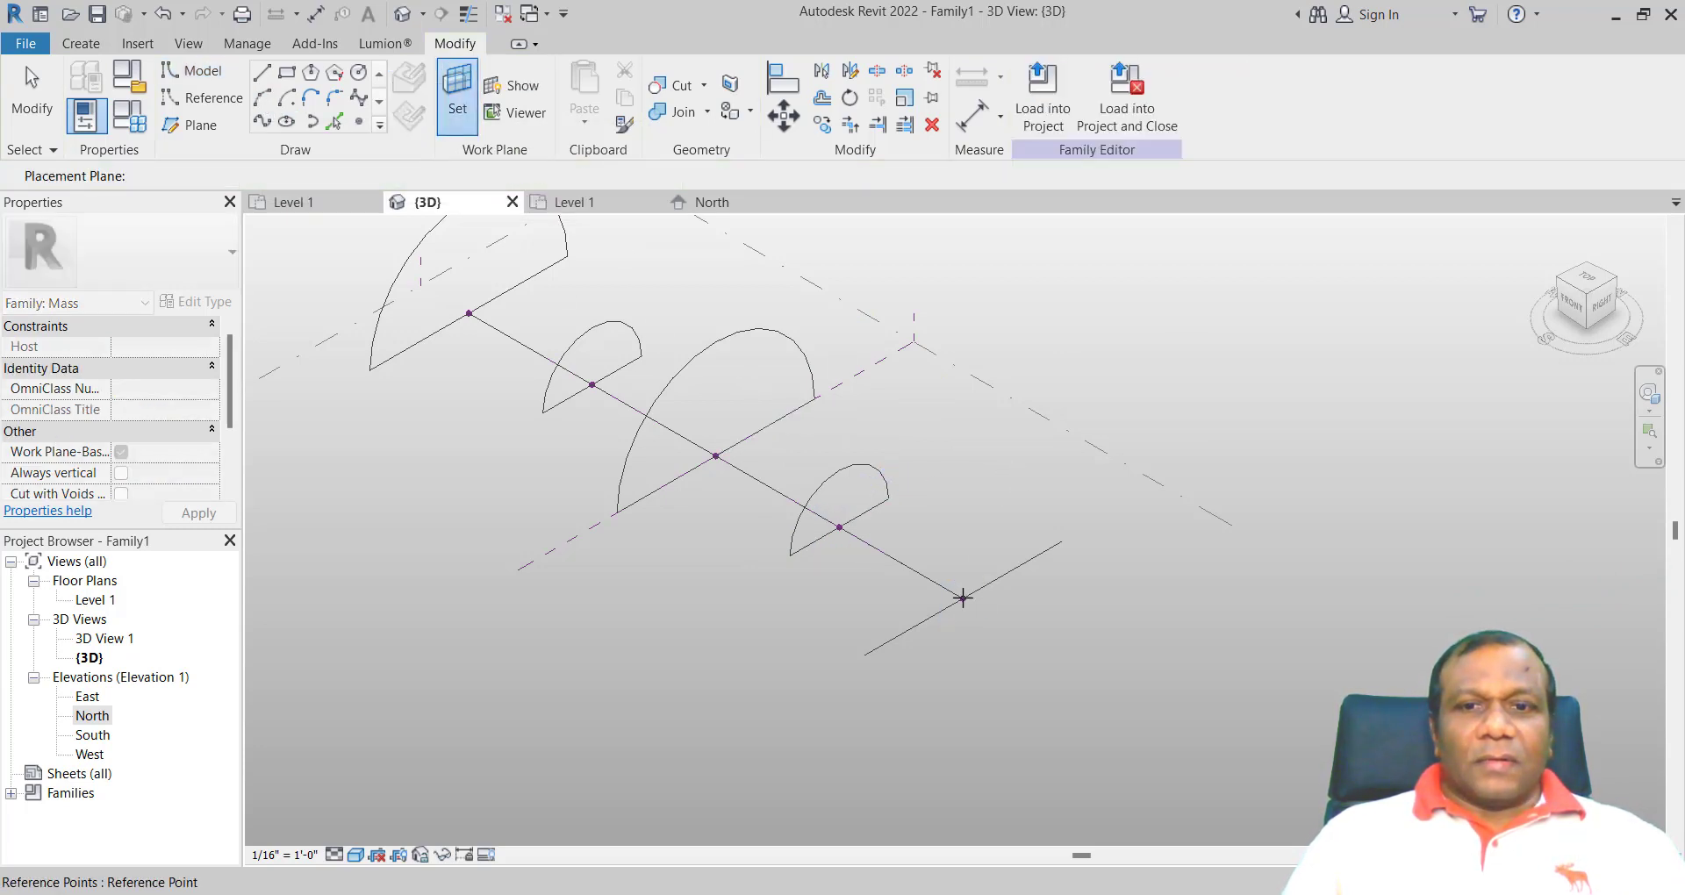
left_click(962, 597)
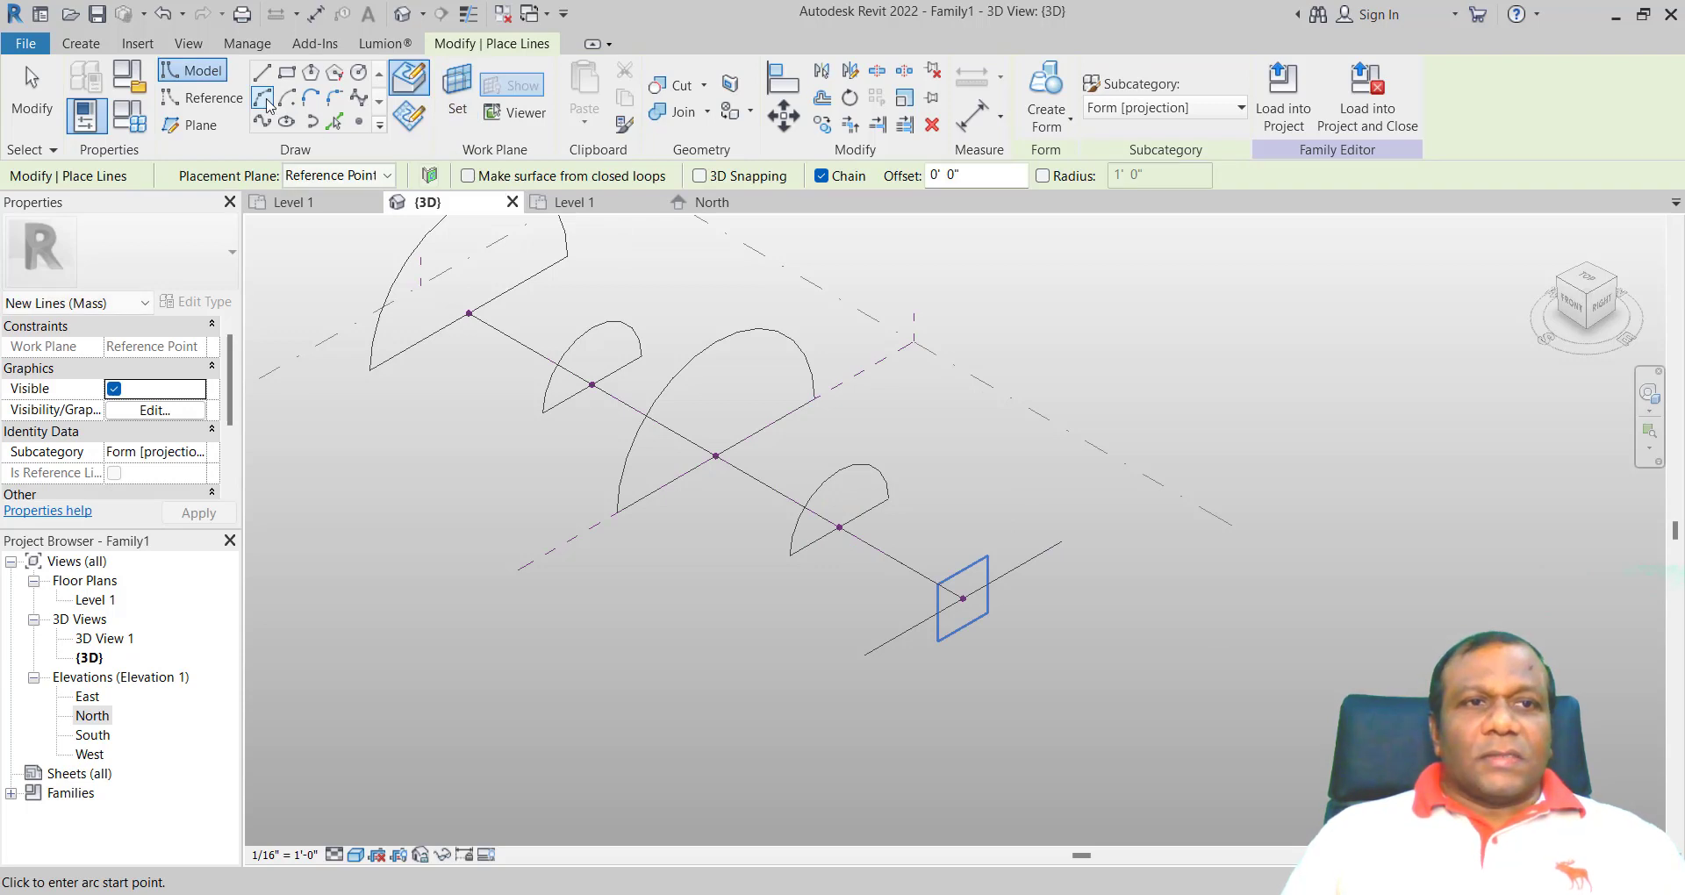
left_click(267, 99)
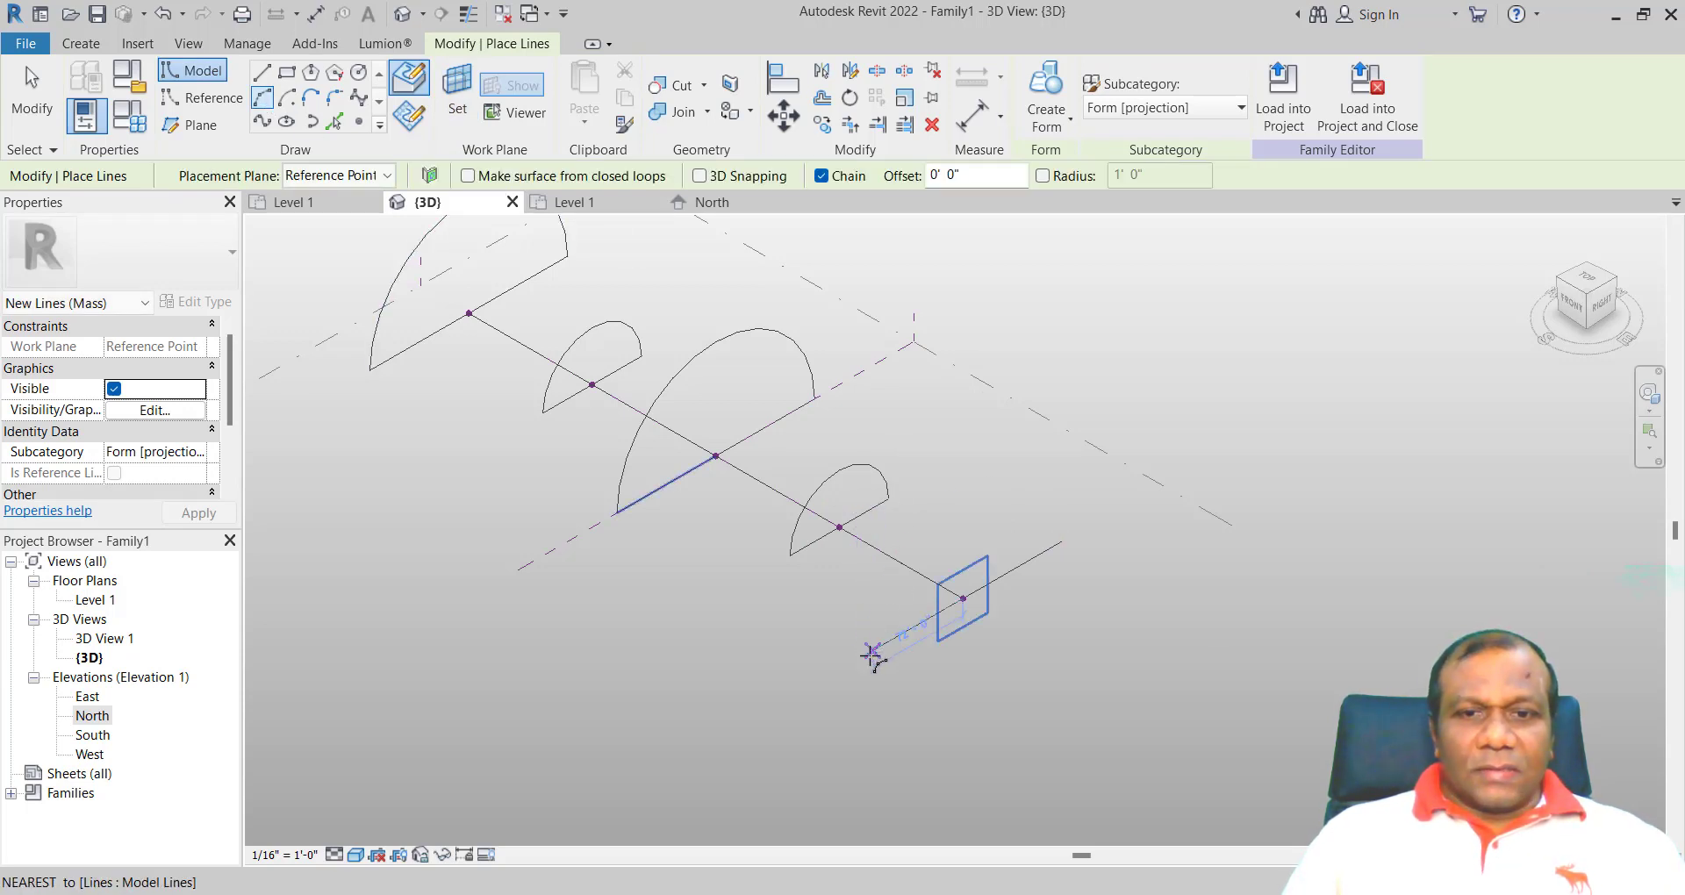
left_click(865, 655)
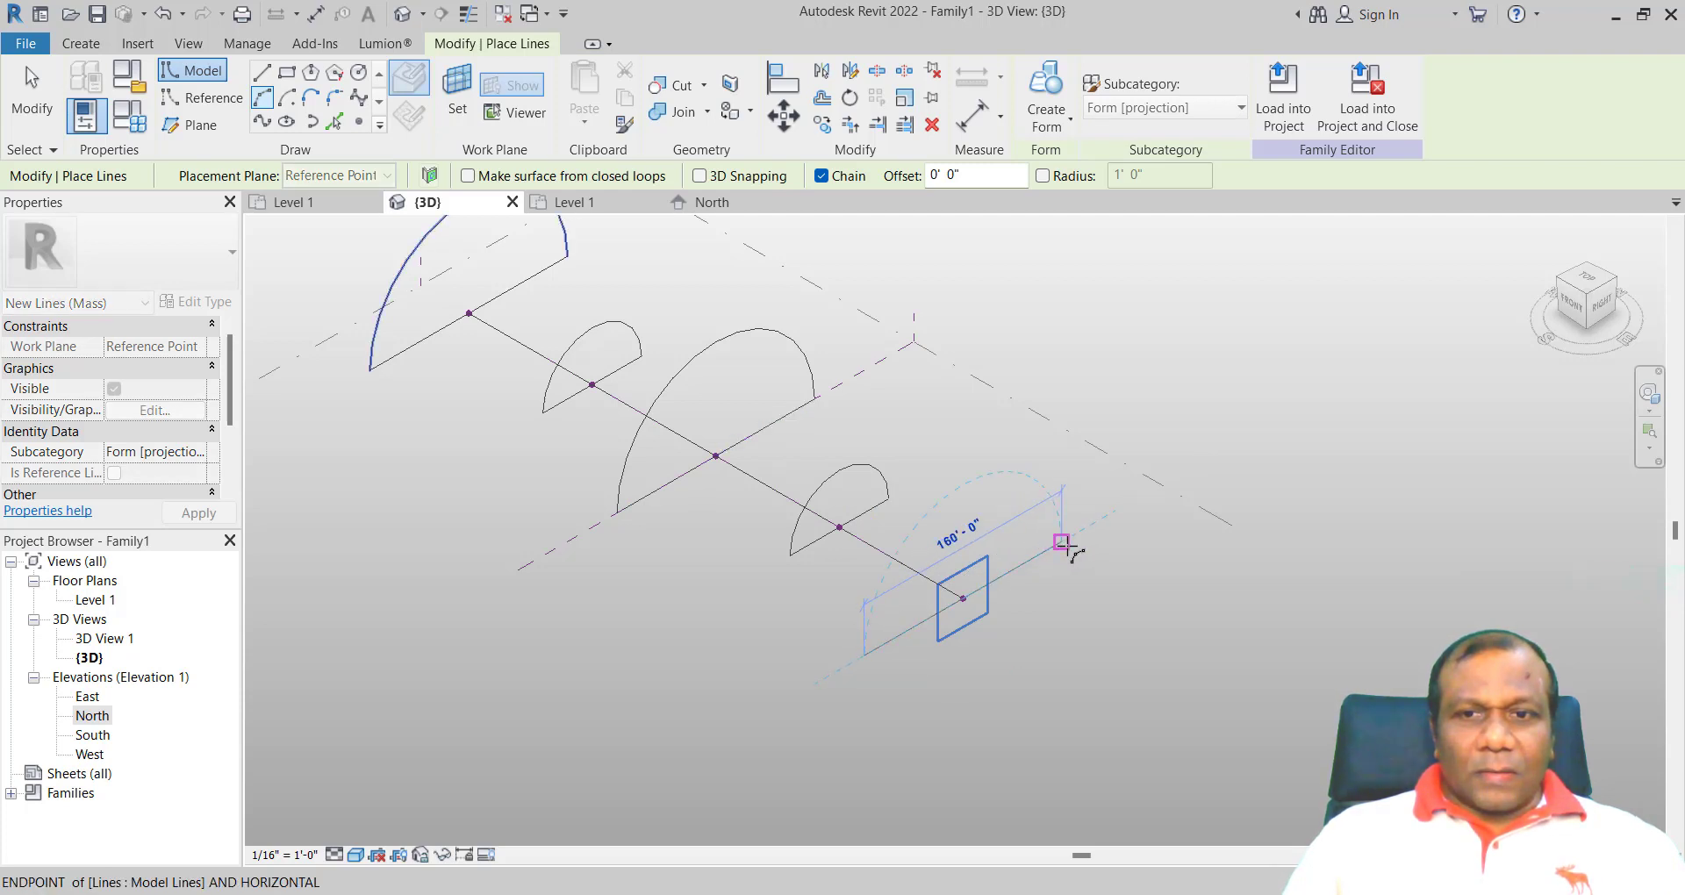
left_click(1061, 542)
left_click(969, 488)
scroll(983, 668, "down", 3)
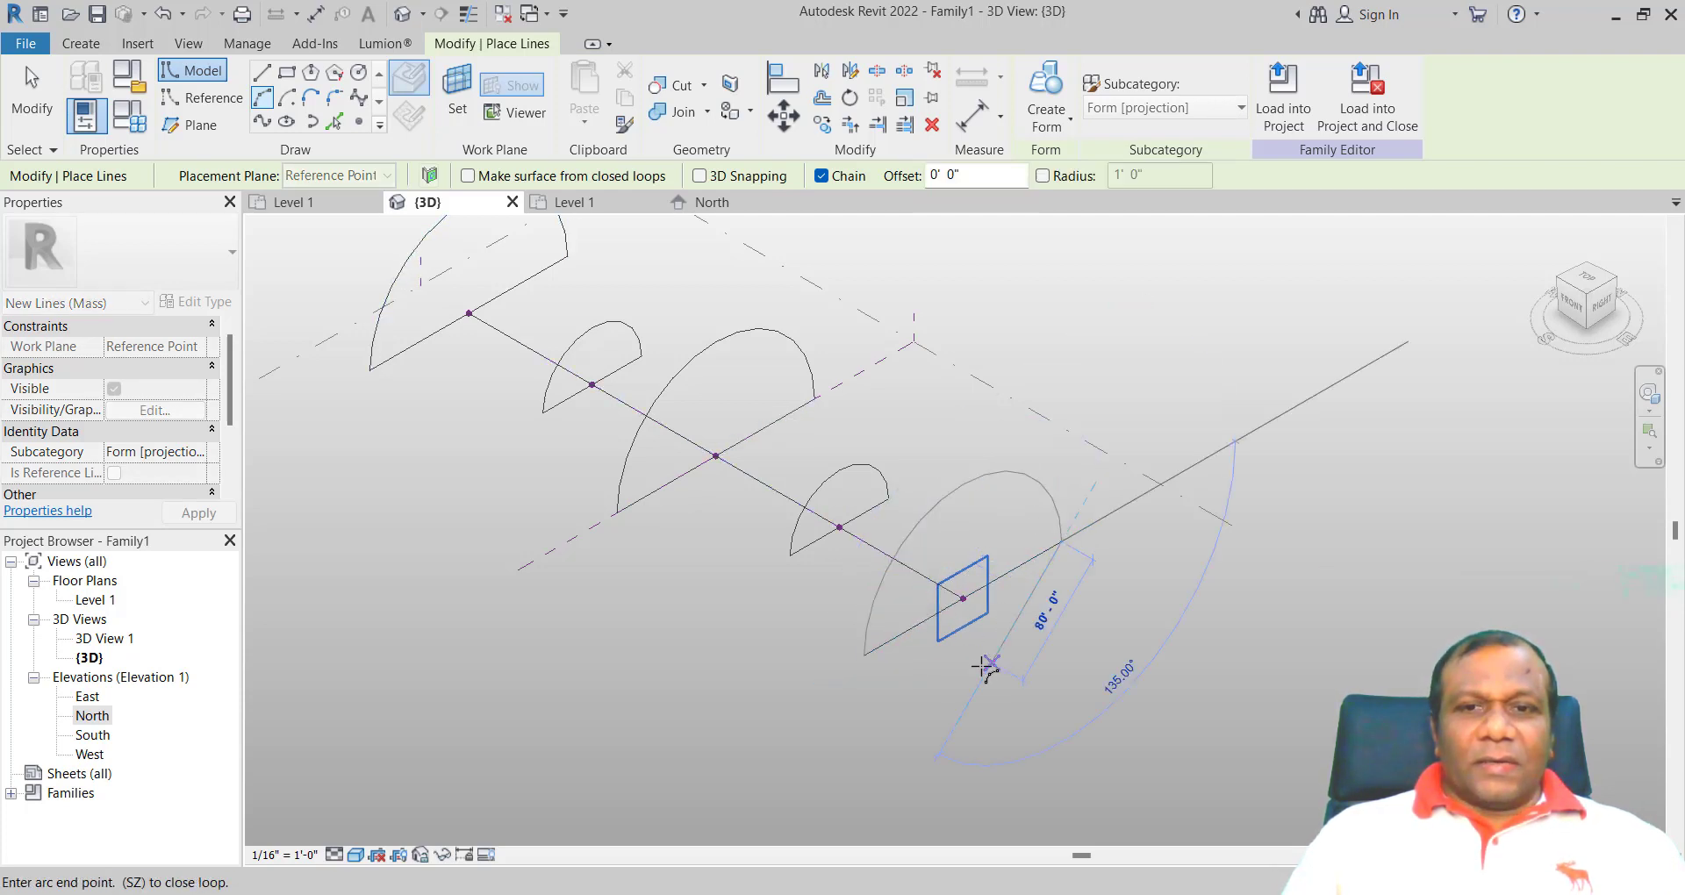
key("Escape")
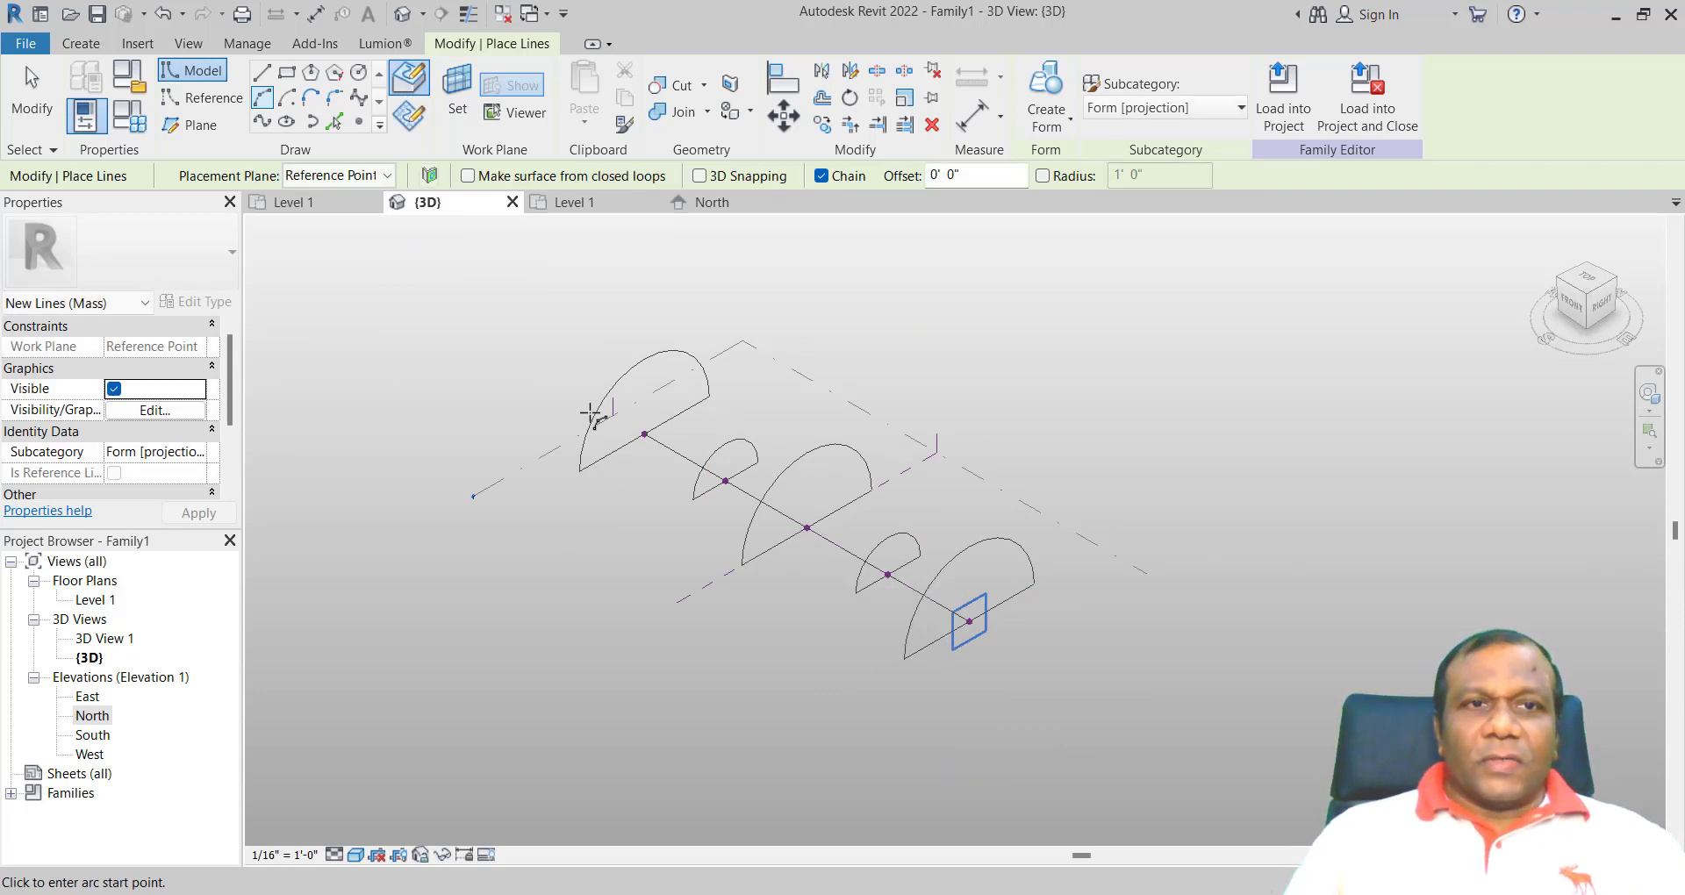
- Set the work plane to the center reference point's lengthwise vertical plane and draw a 100'-radius sagging arc between the tops of the first two semicircles
left_click(457, 97)
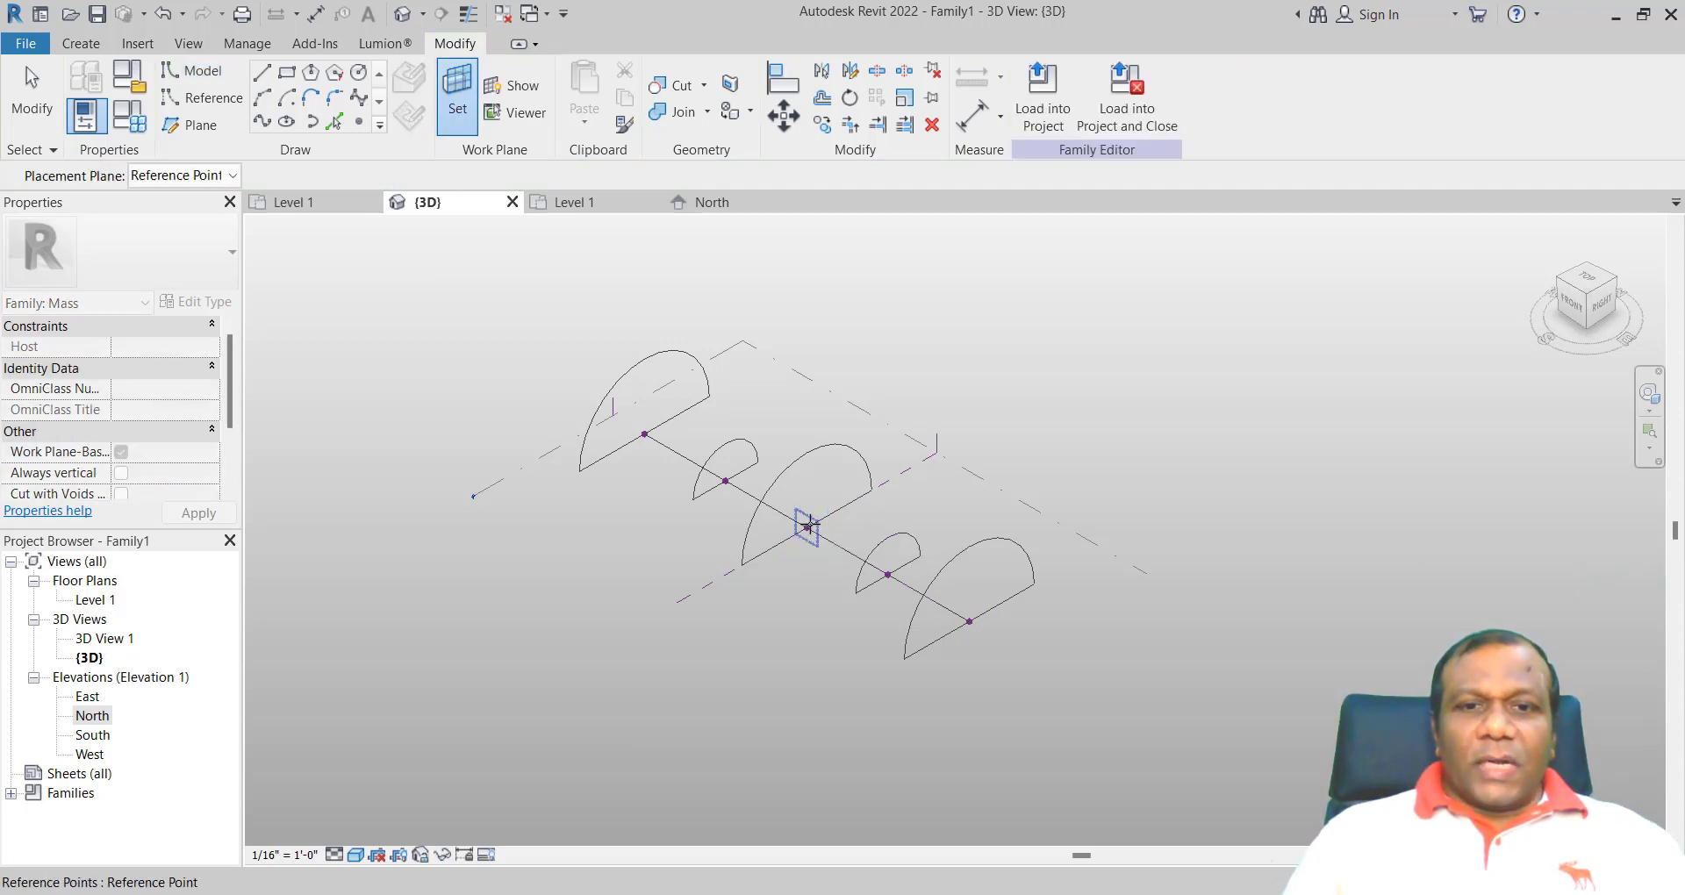
scroll(809, 524, "up", 3)
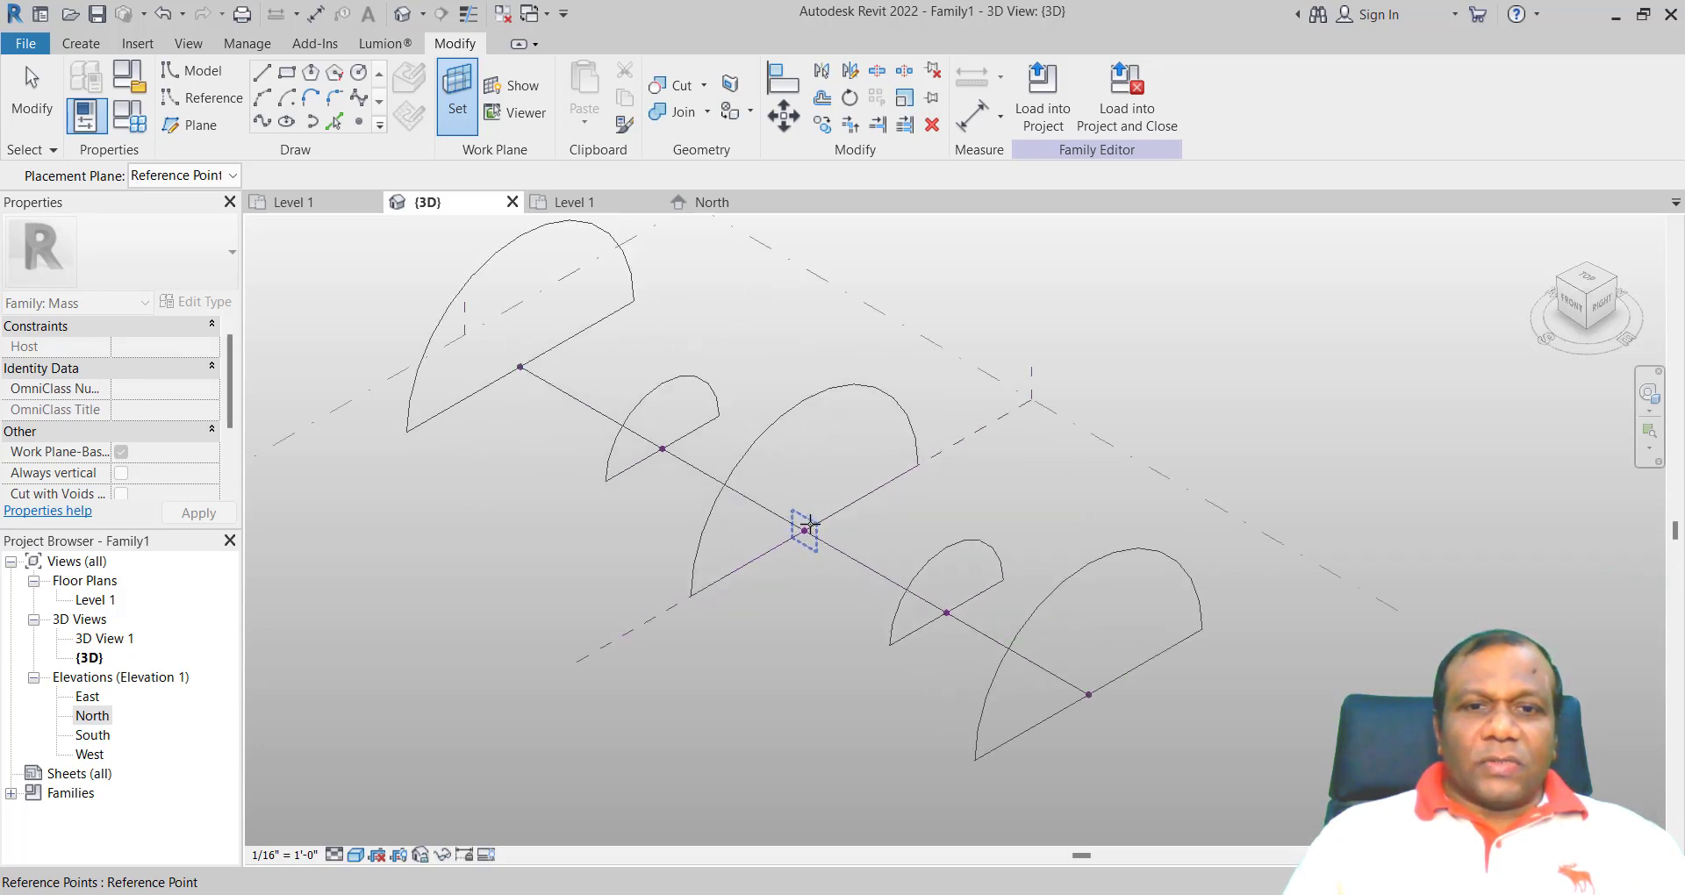
left_click(807, 527)
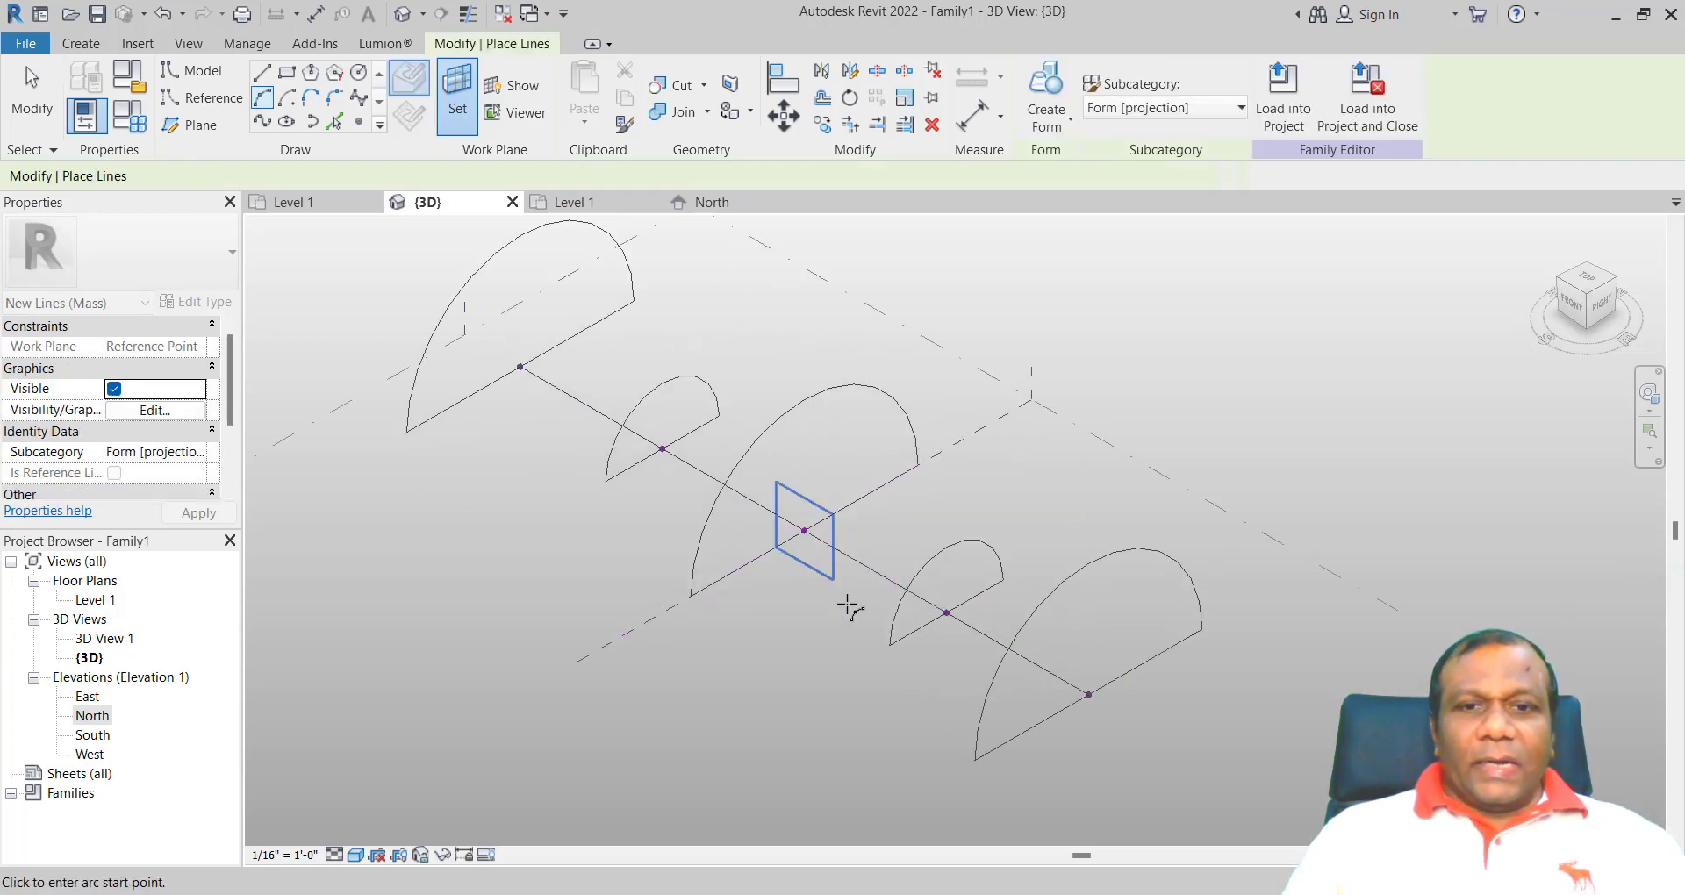
scroll(581, 589, "down", 2)
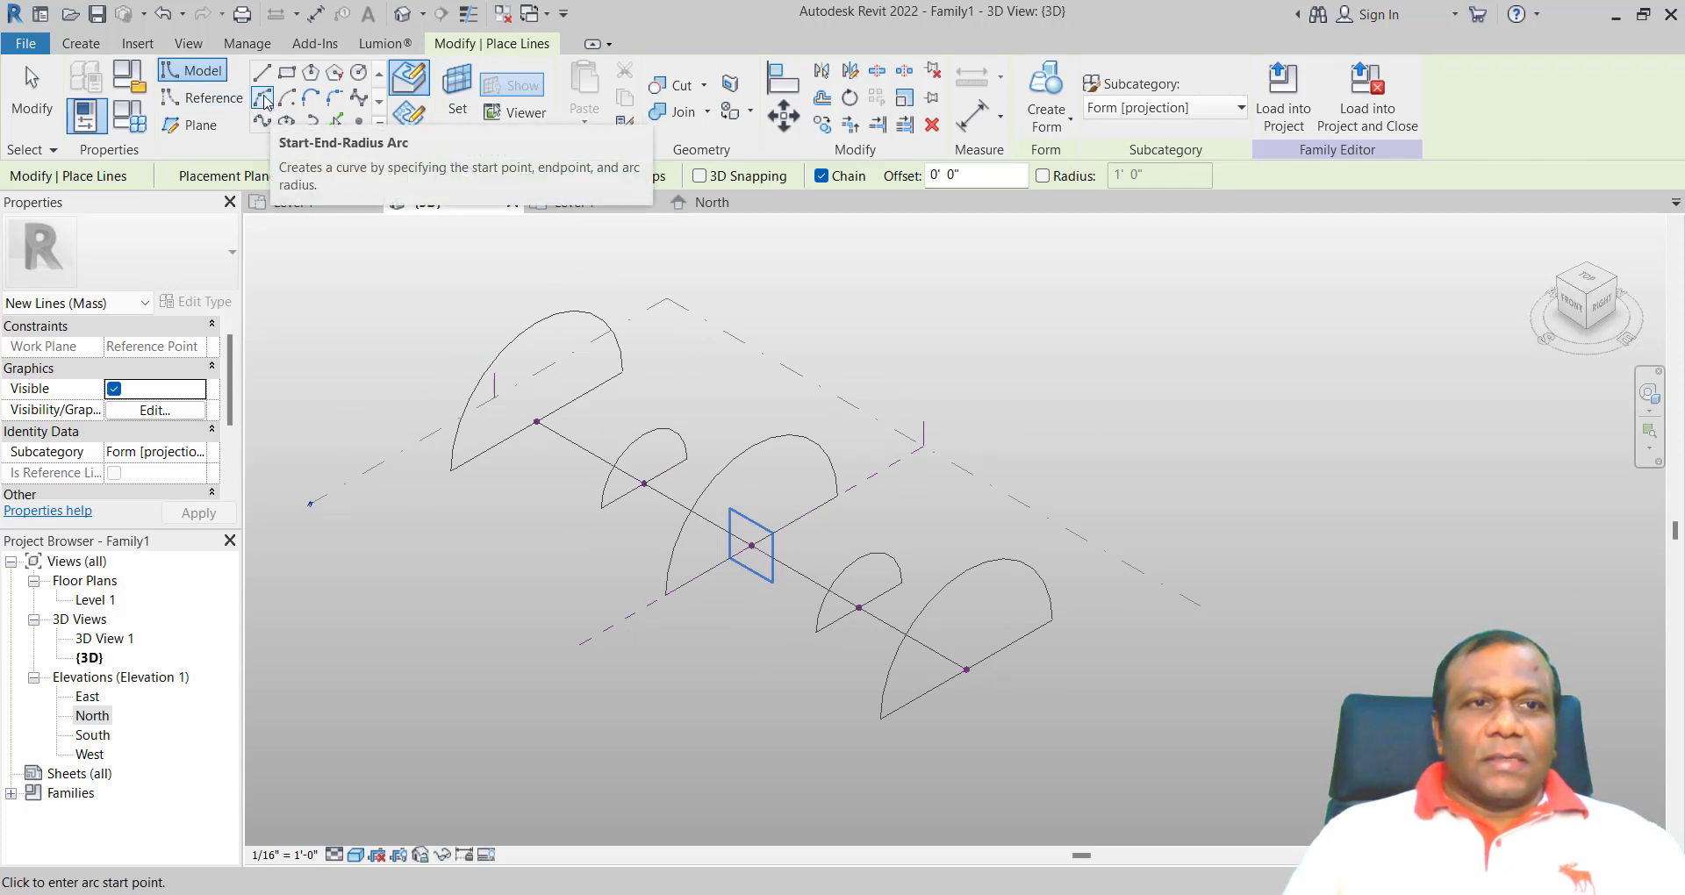
left_click(263, 98)
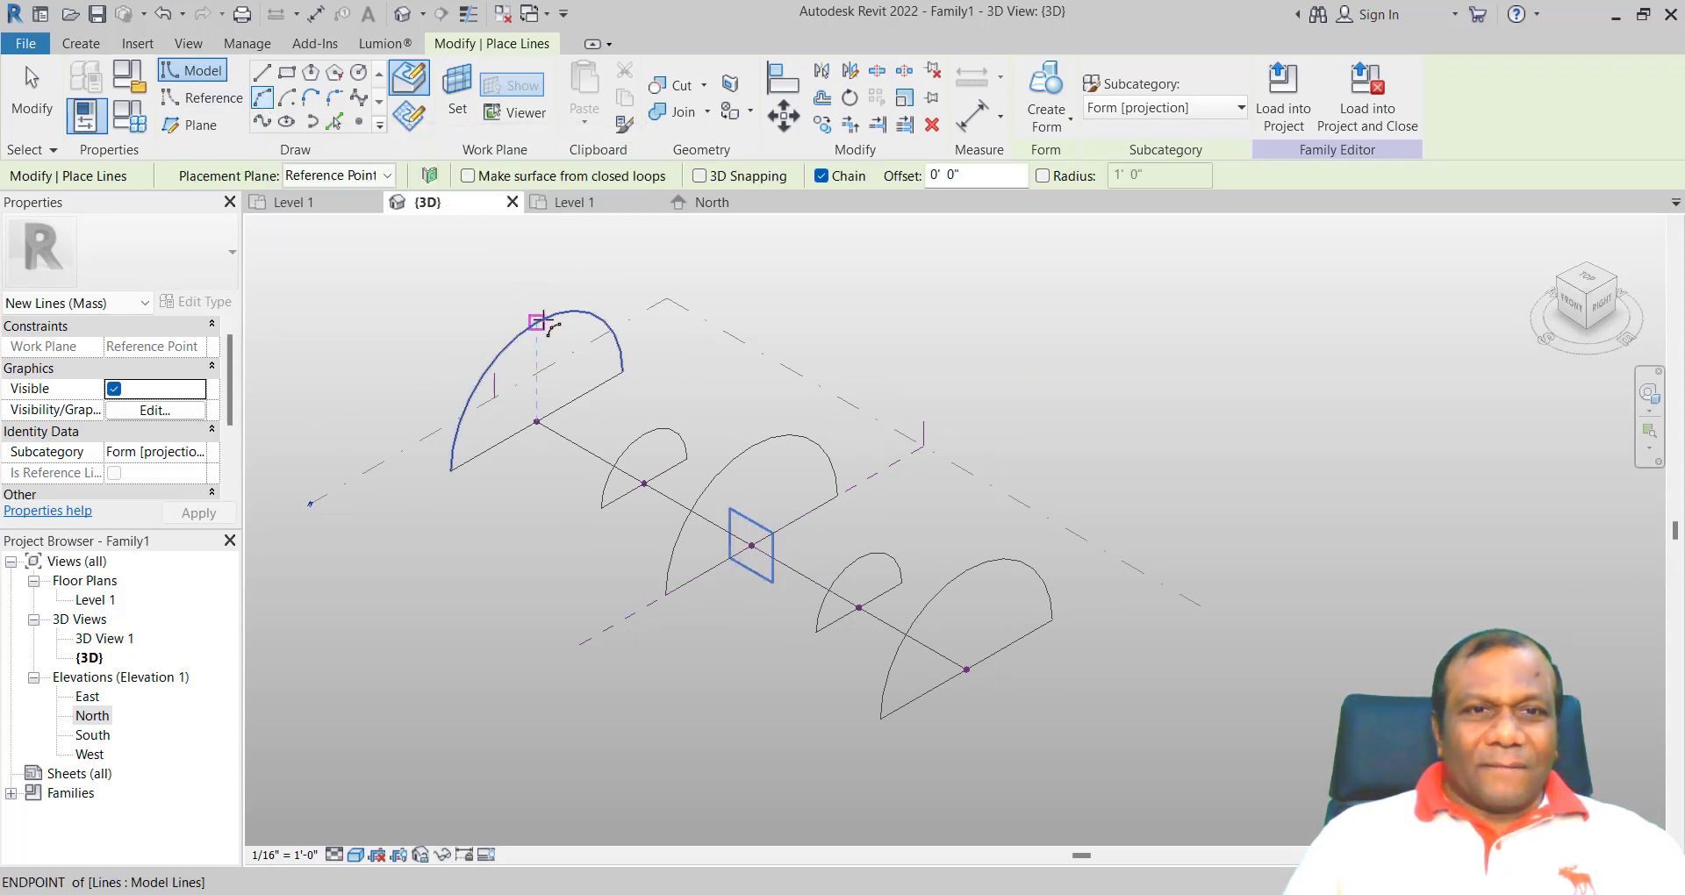
left_click(538, 322)
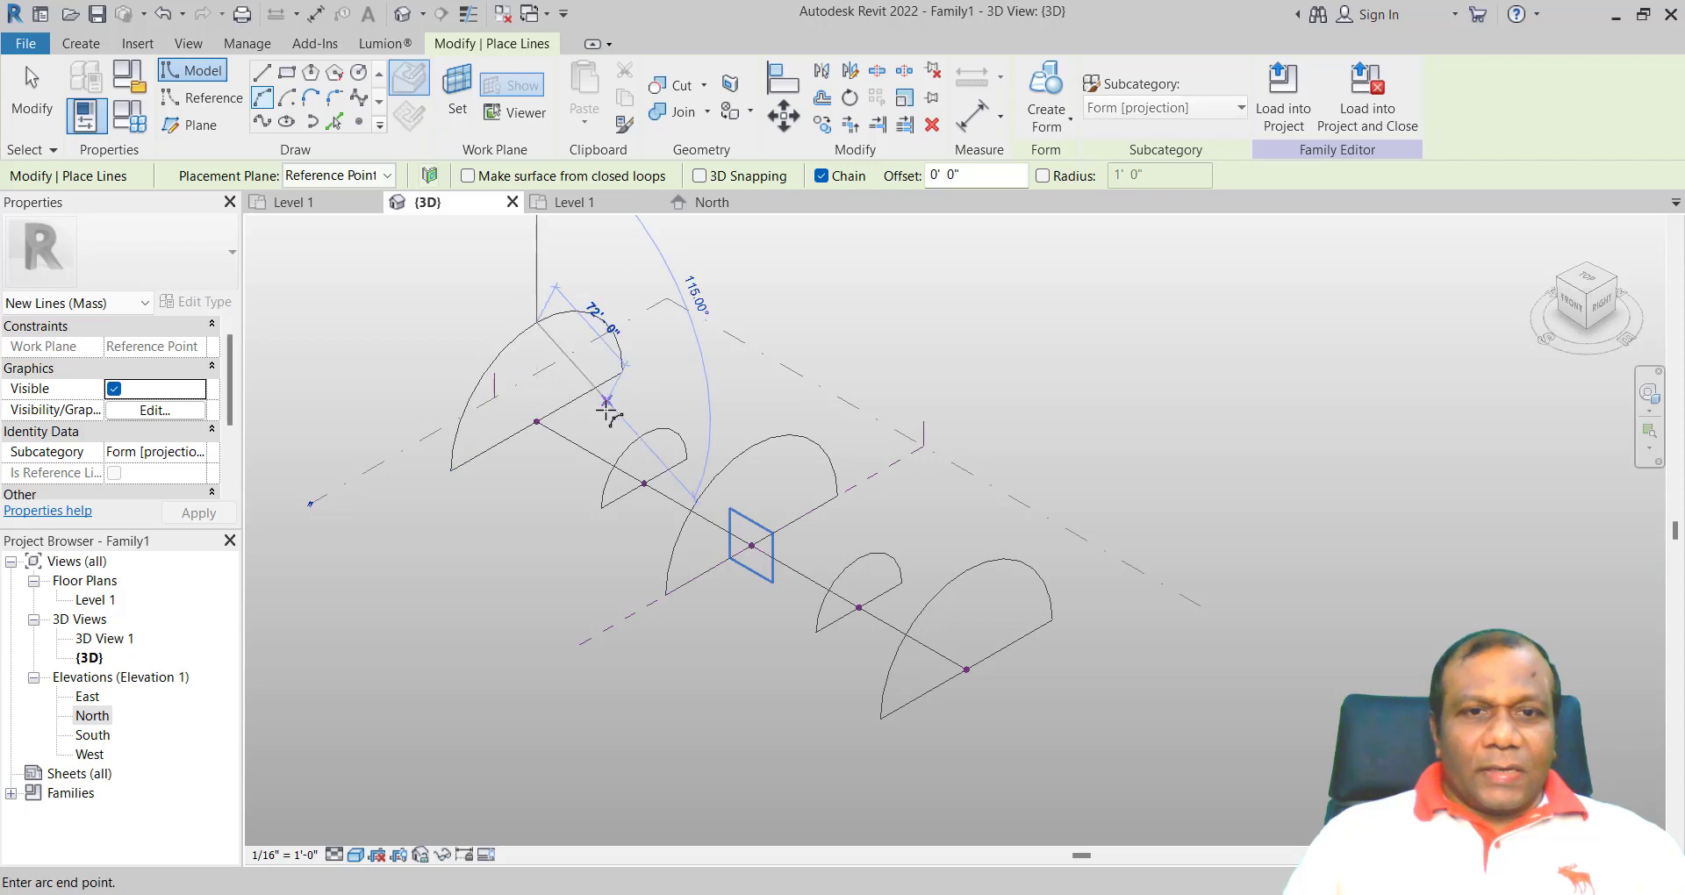
left_click(645, 441)
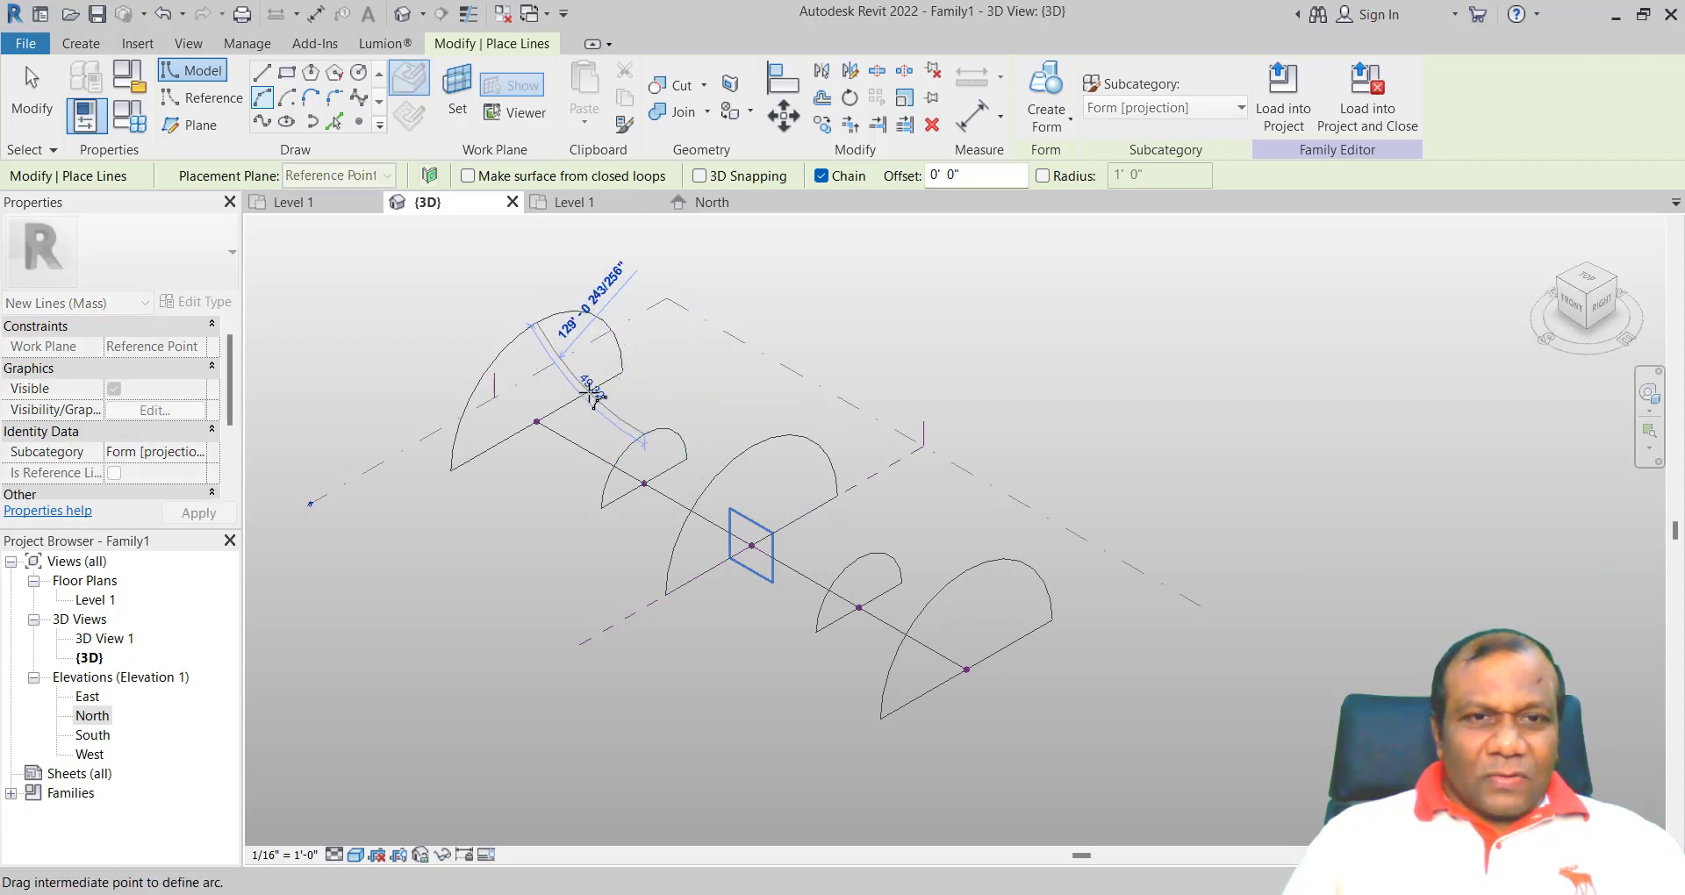
scroll(593, 397, "up", 2)
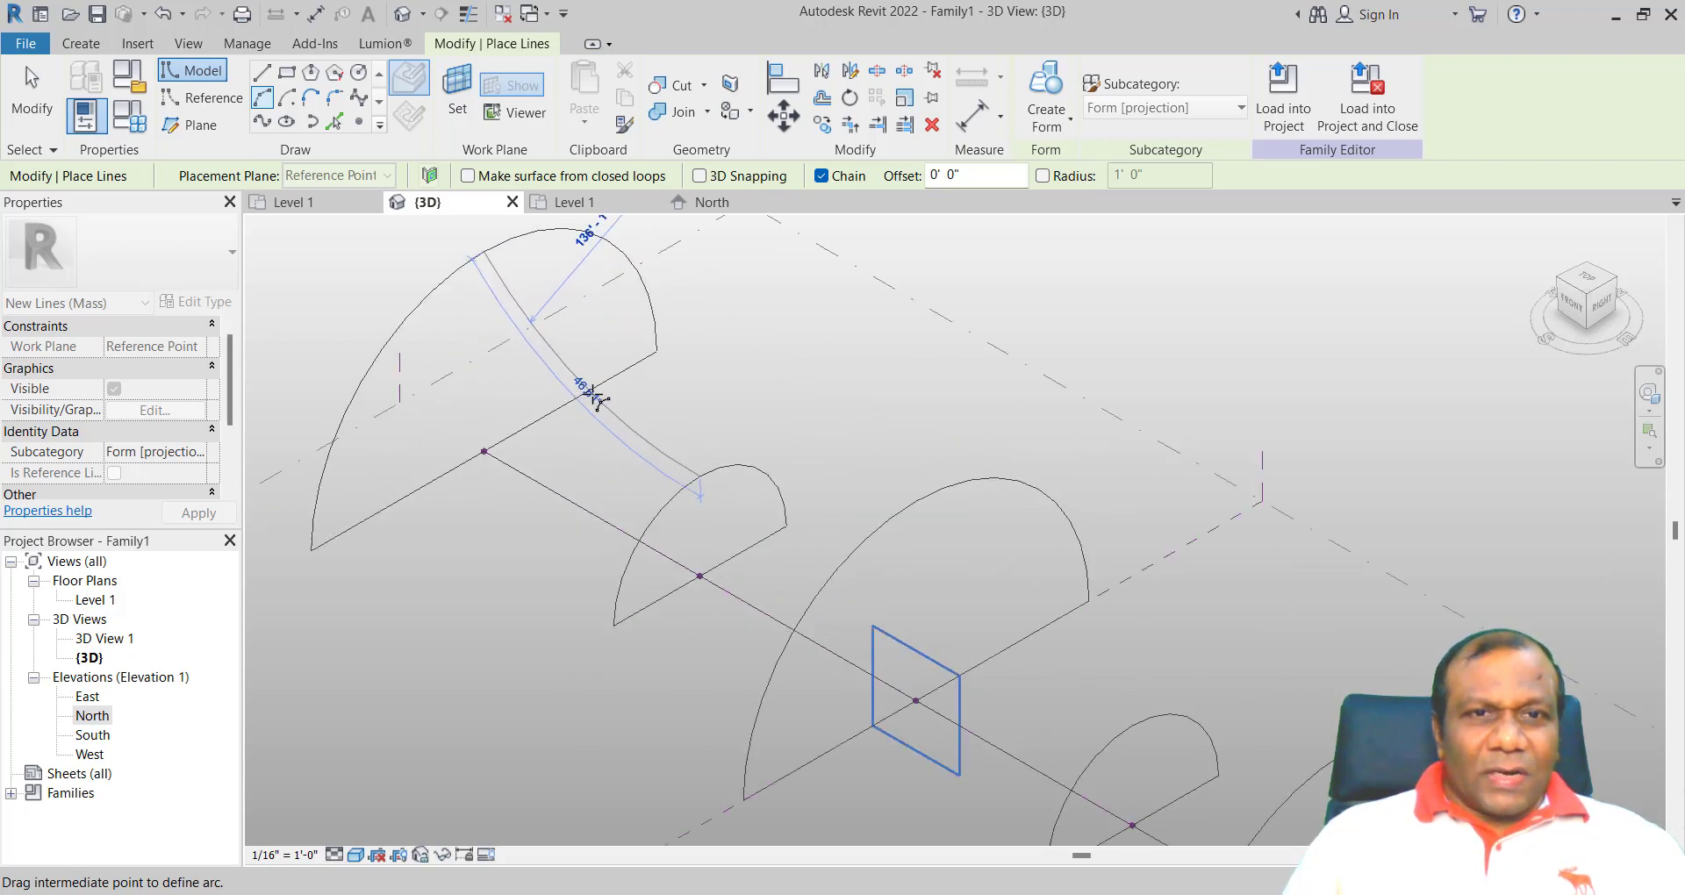
type("100")
key("Return")
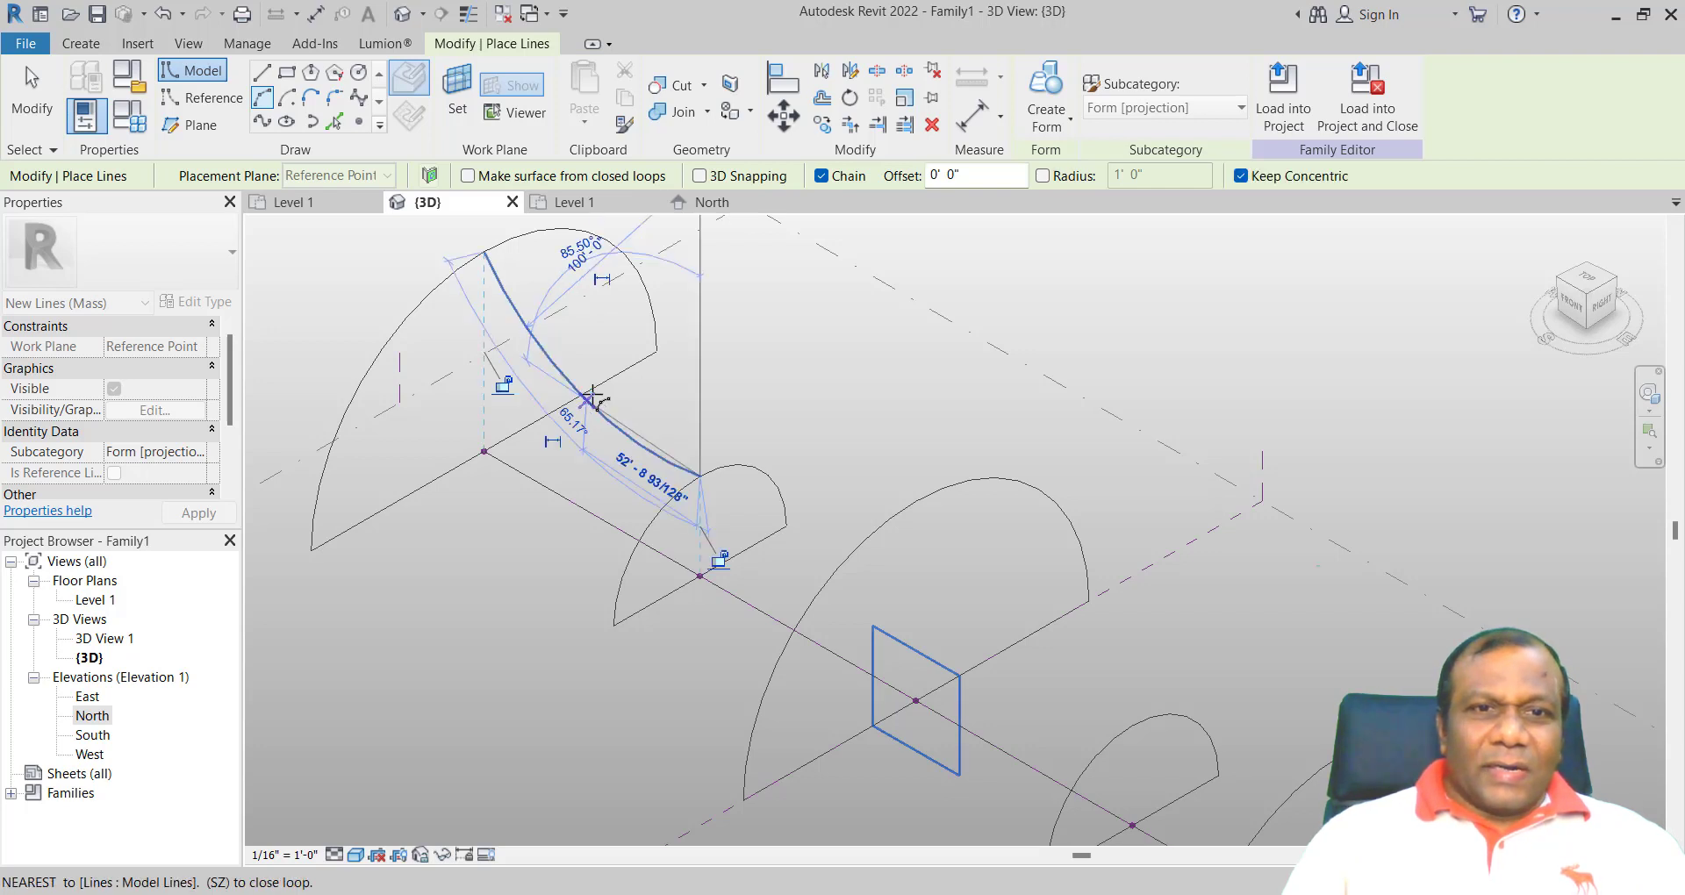
key("Escape")
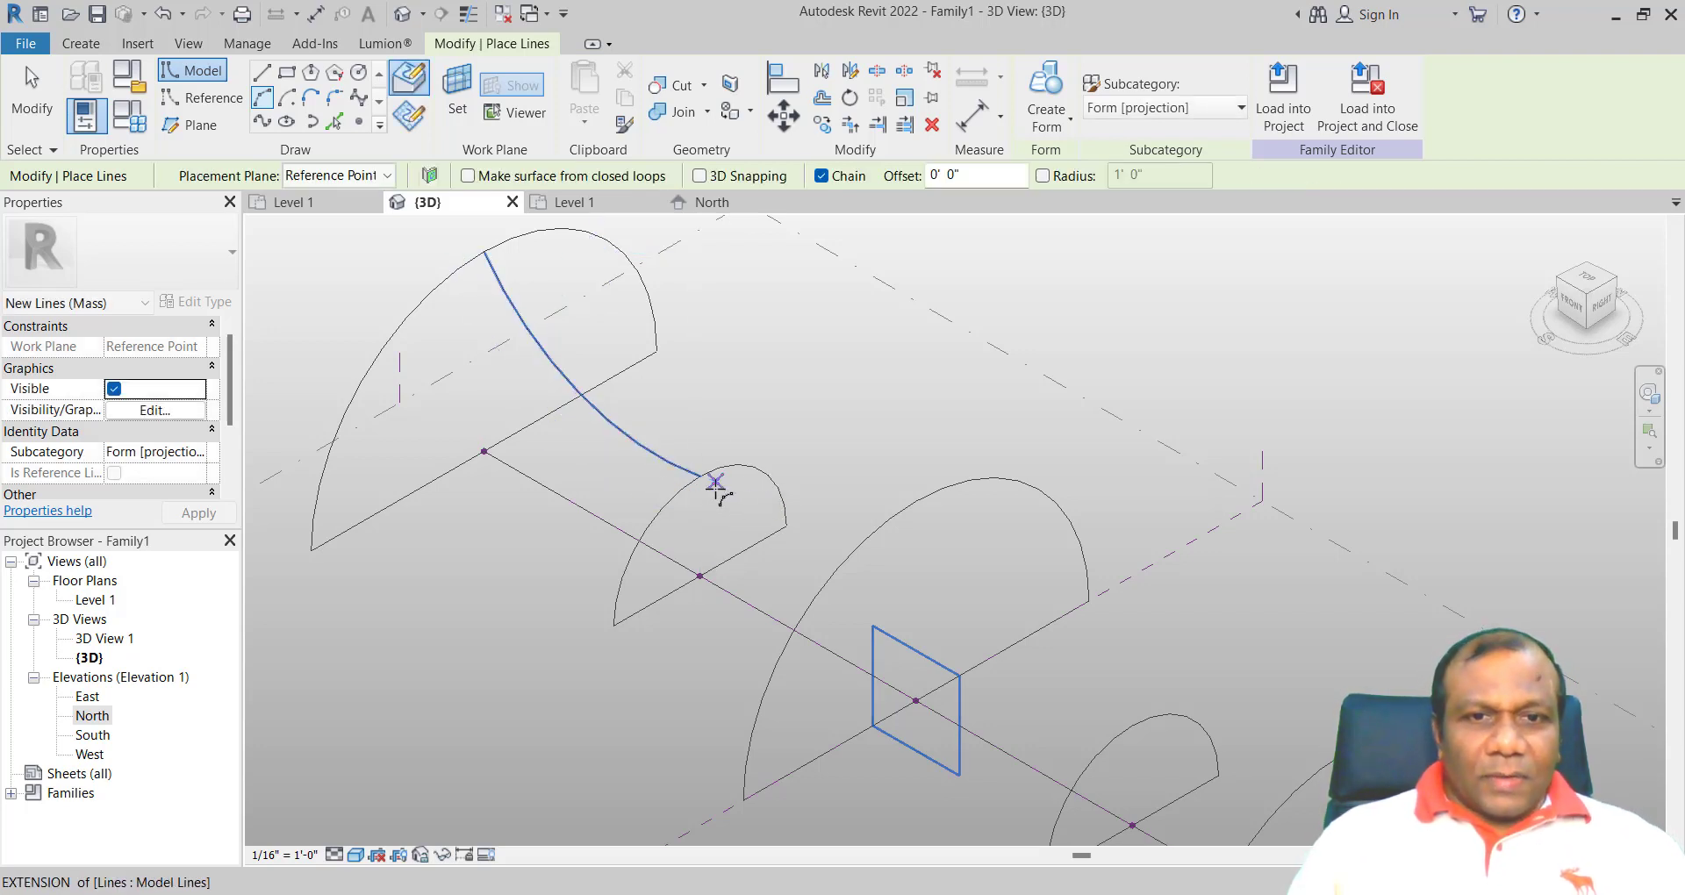
- Continue the profile with a sagging arc of 100' radius from the second semicircle's top to the center semicircle's top
left_click(700, 477)
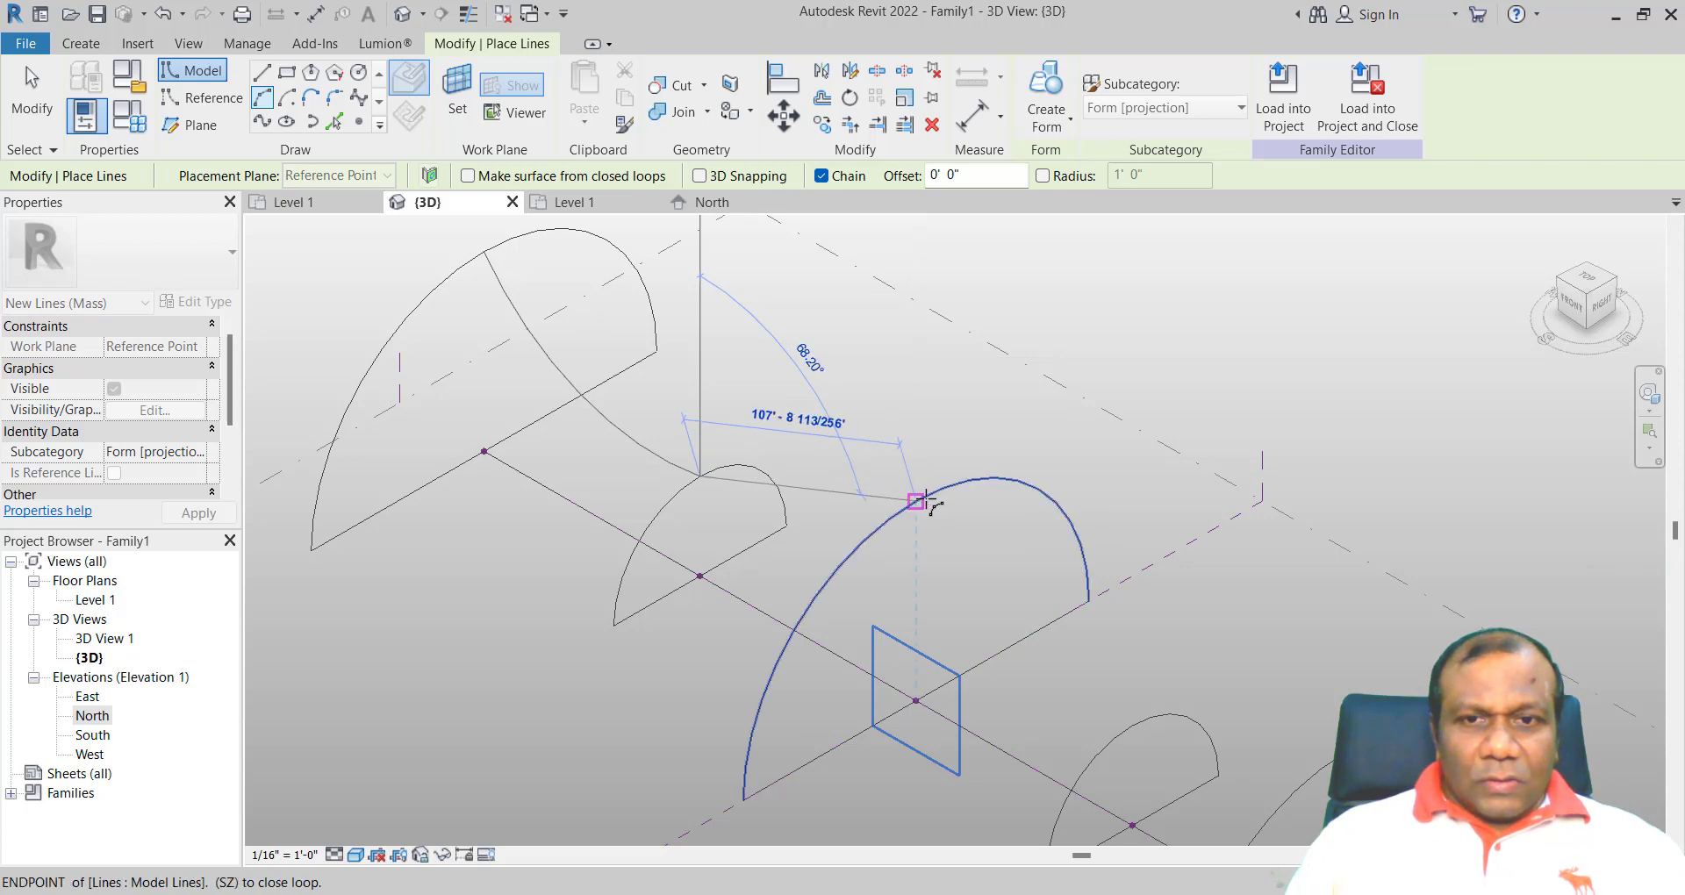
left_click(920, 502)
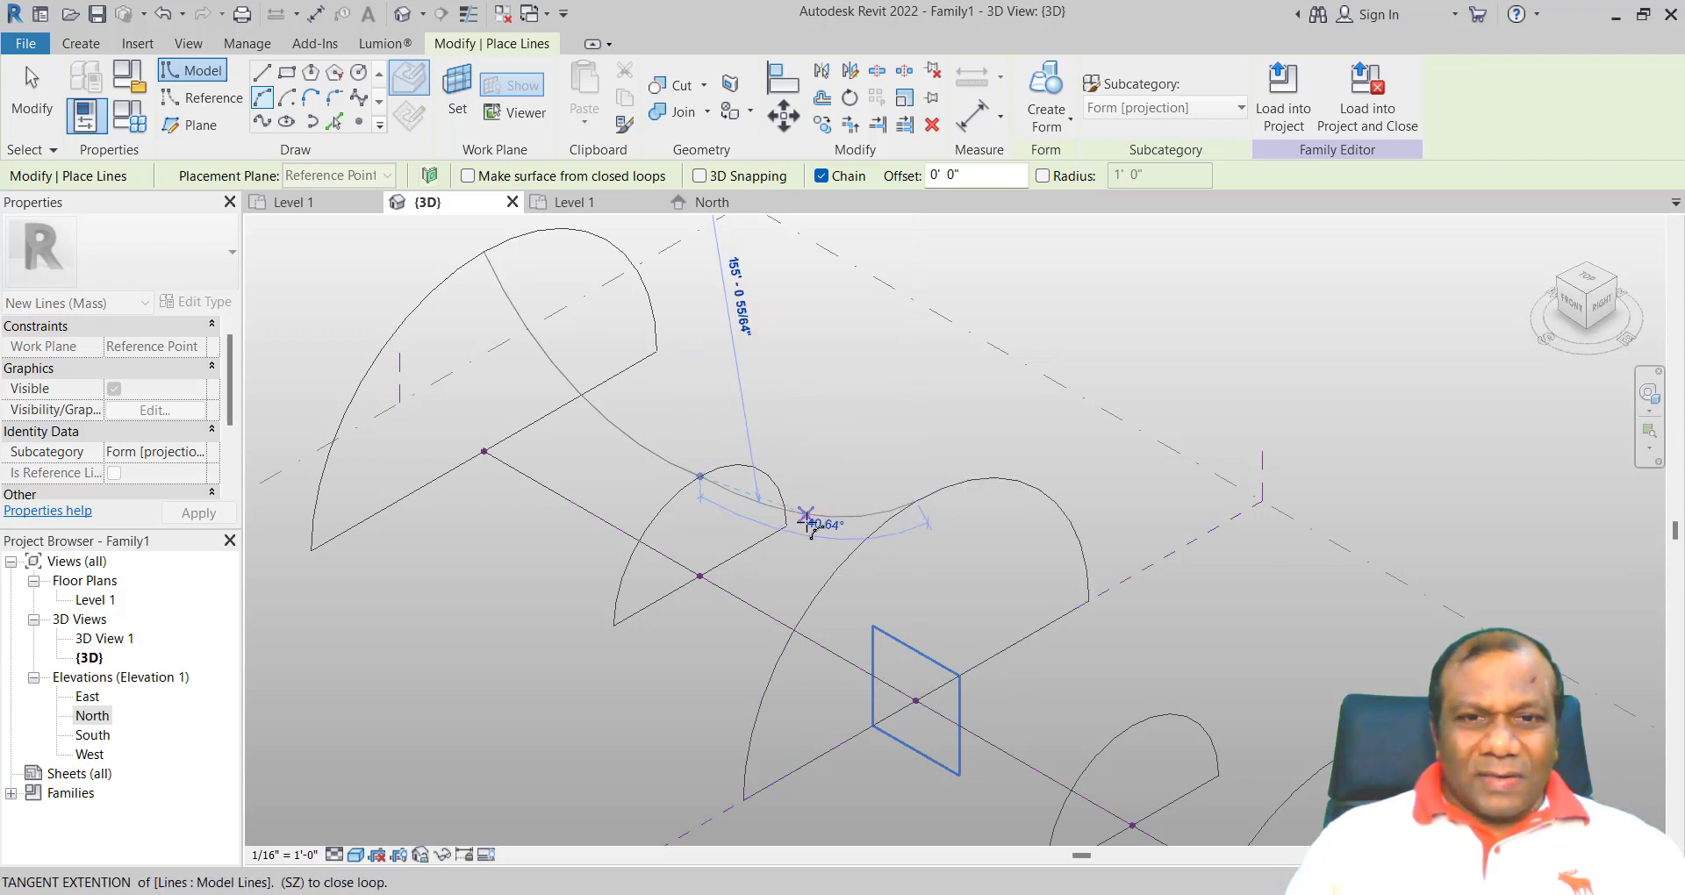
type("1")
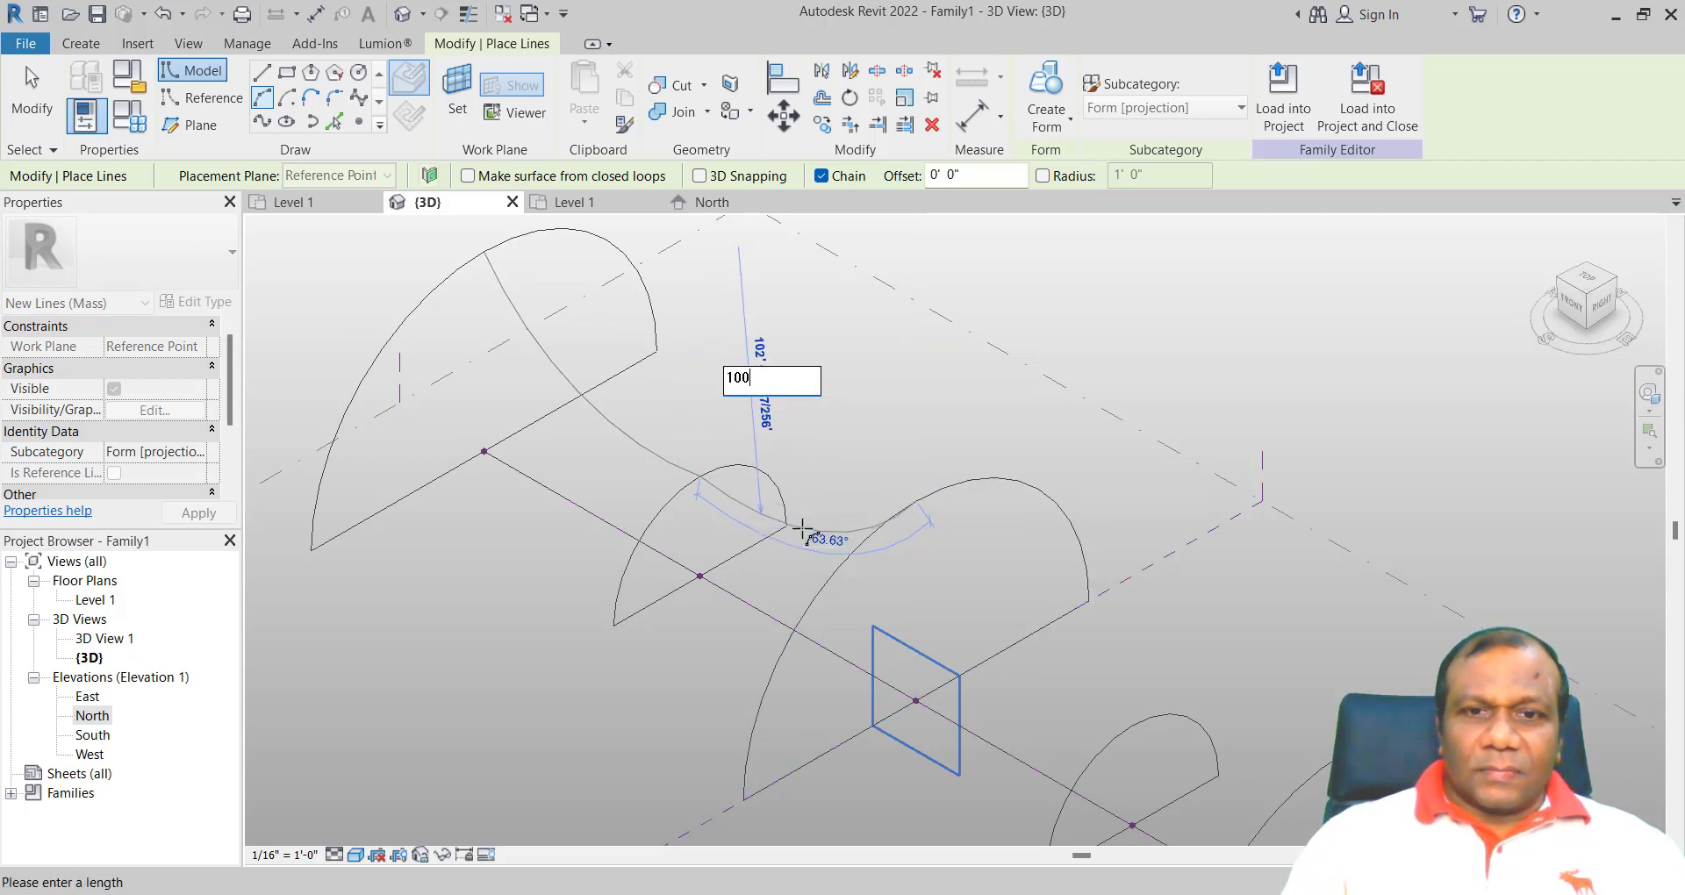
type("00")
key("Return")
left_click(800, 529)
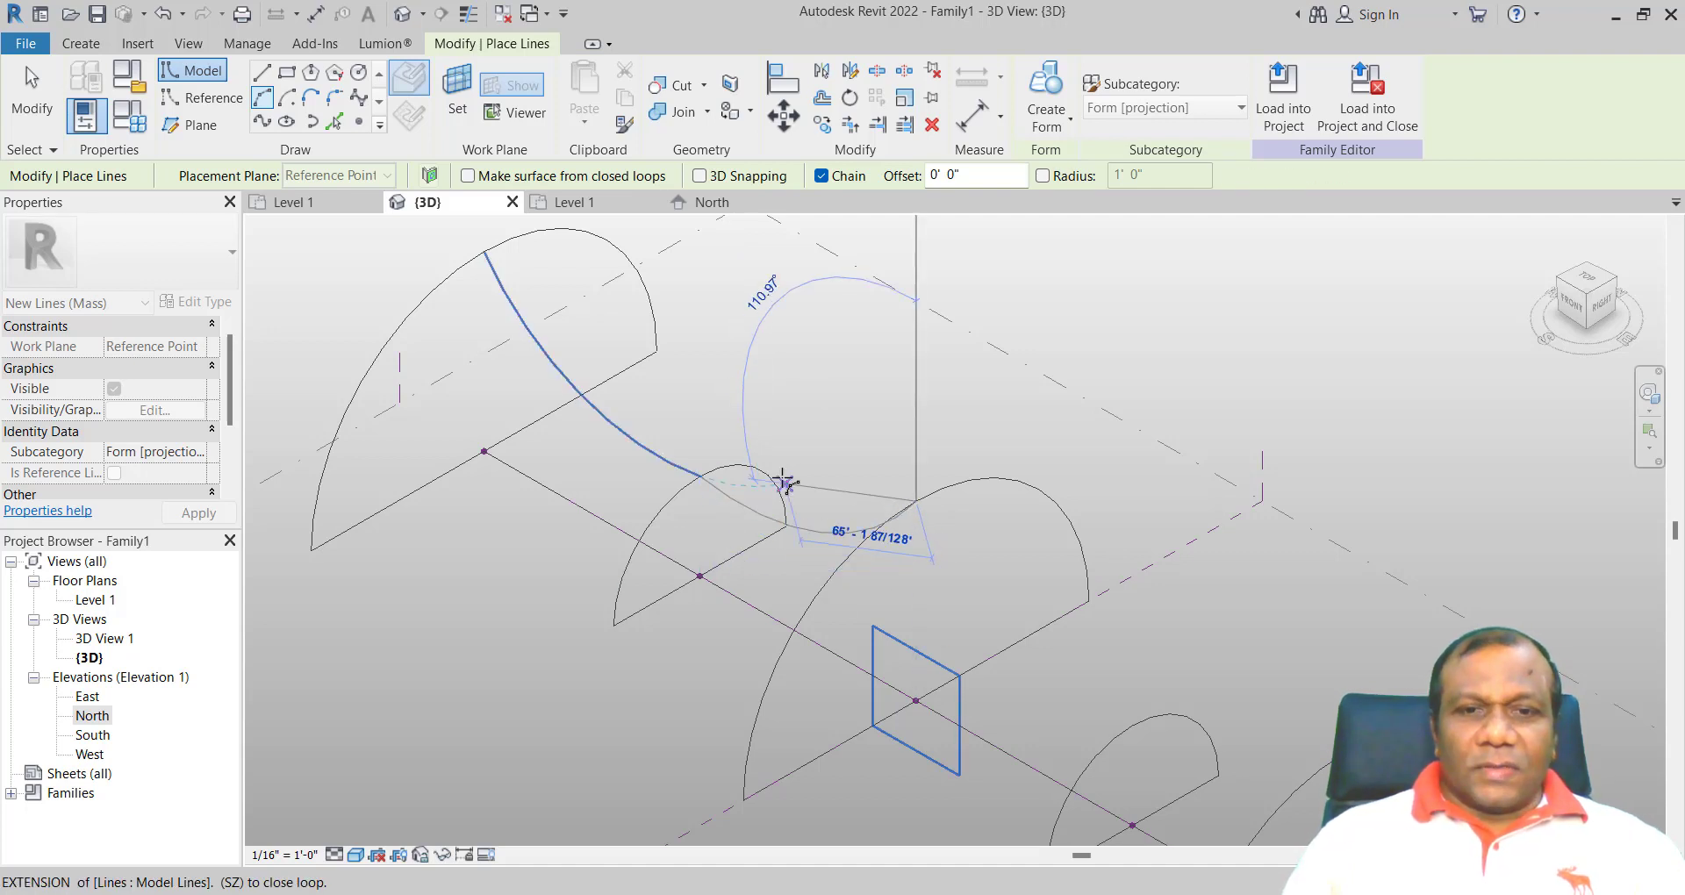
scroll(782, 478, "down", 4)
left_click(851, 486)
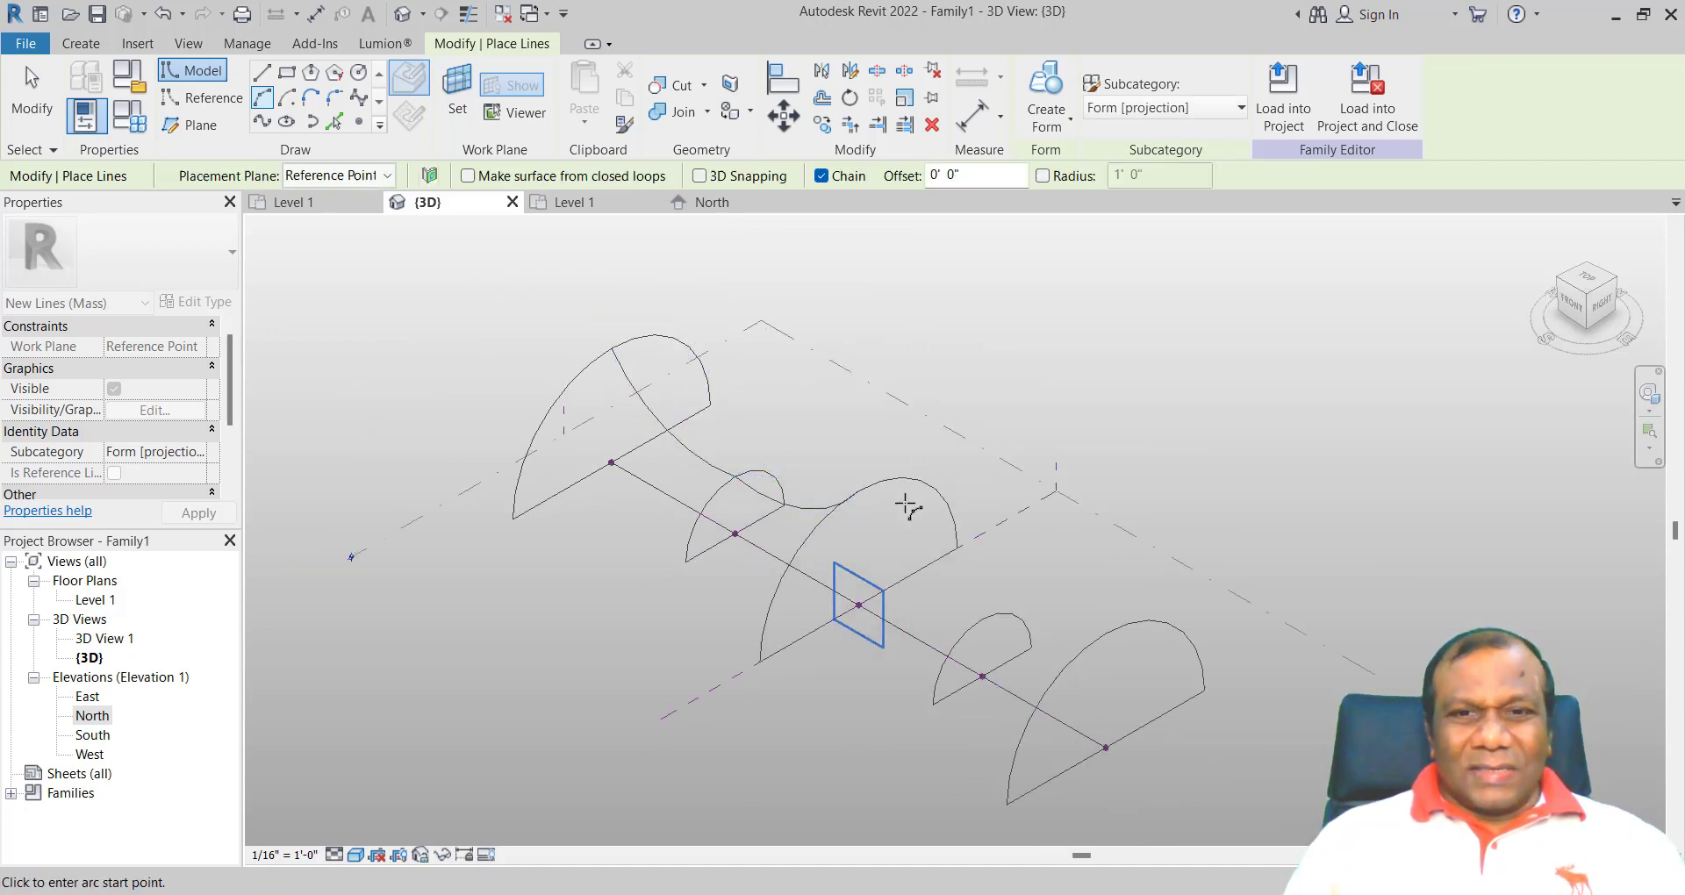
- Draw a sagging arc of 100' radius from the center semicircle's top to the top of the fourth, smaller semicircle
left_click(857, 488)
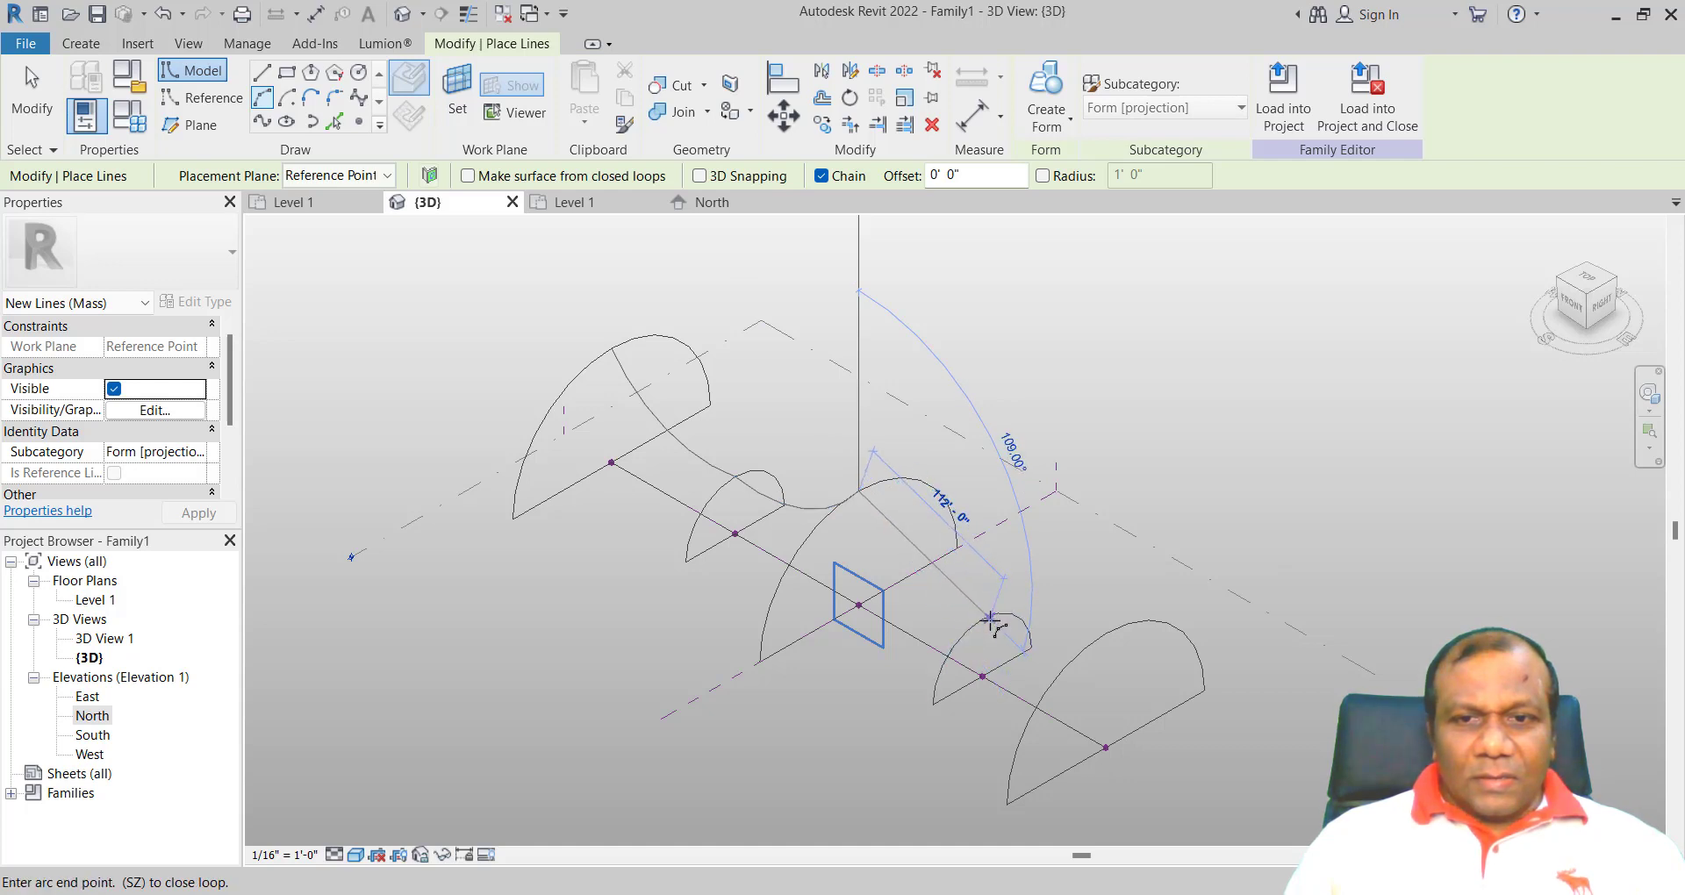
left_click(983, 619)
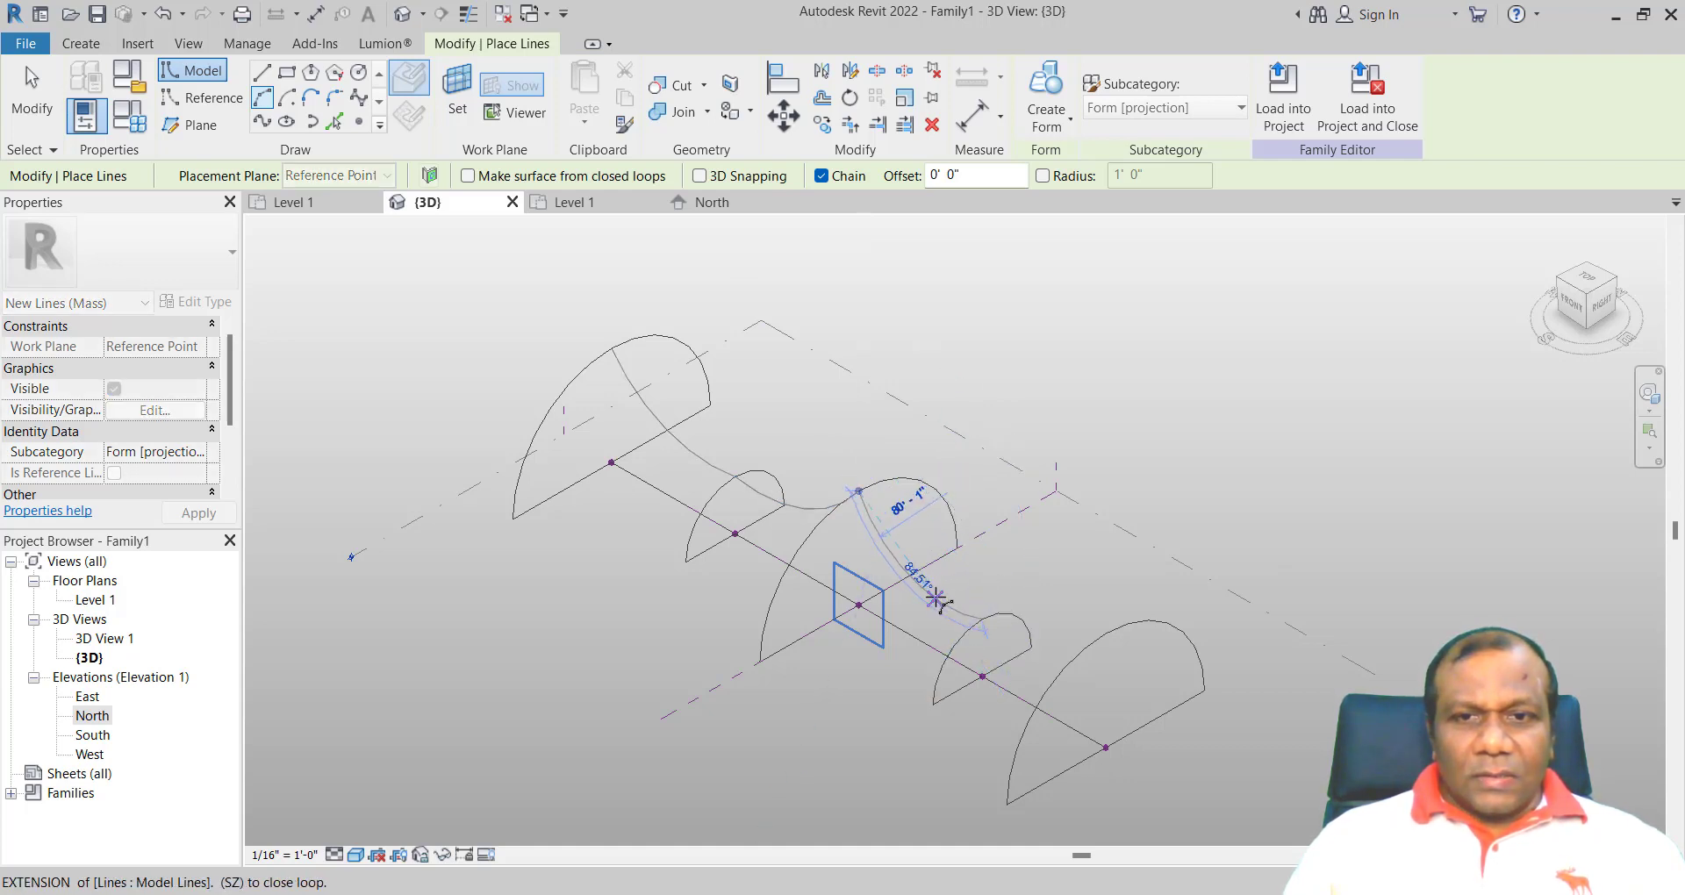
scroll(936, 598, "up", 3)
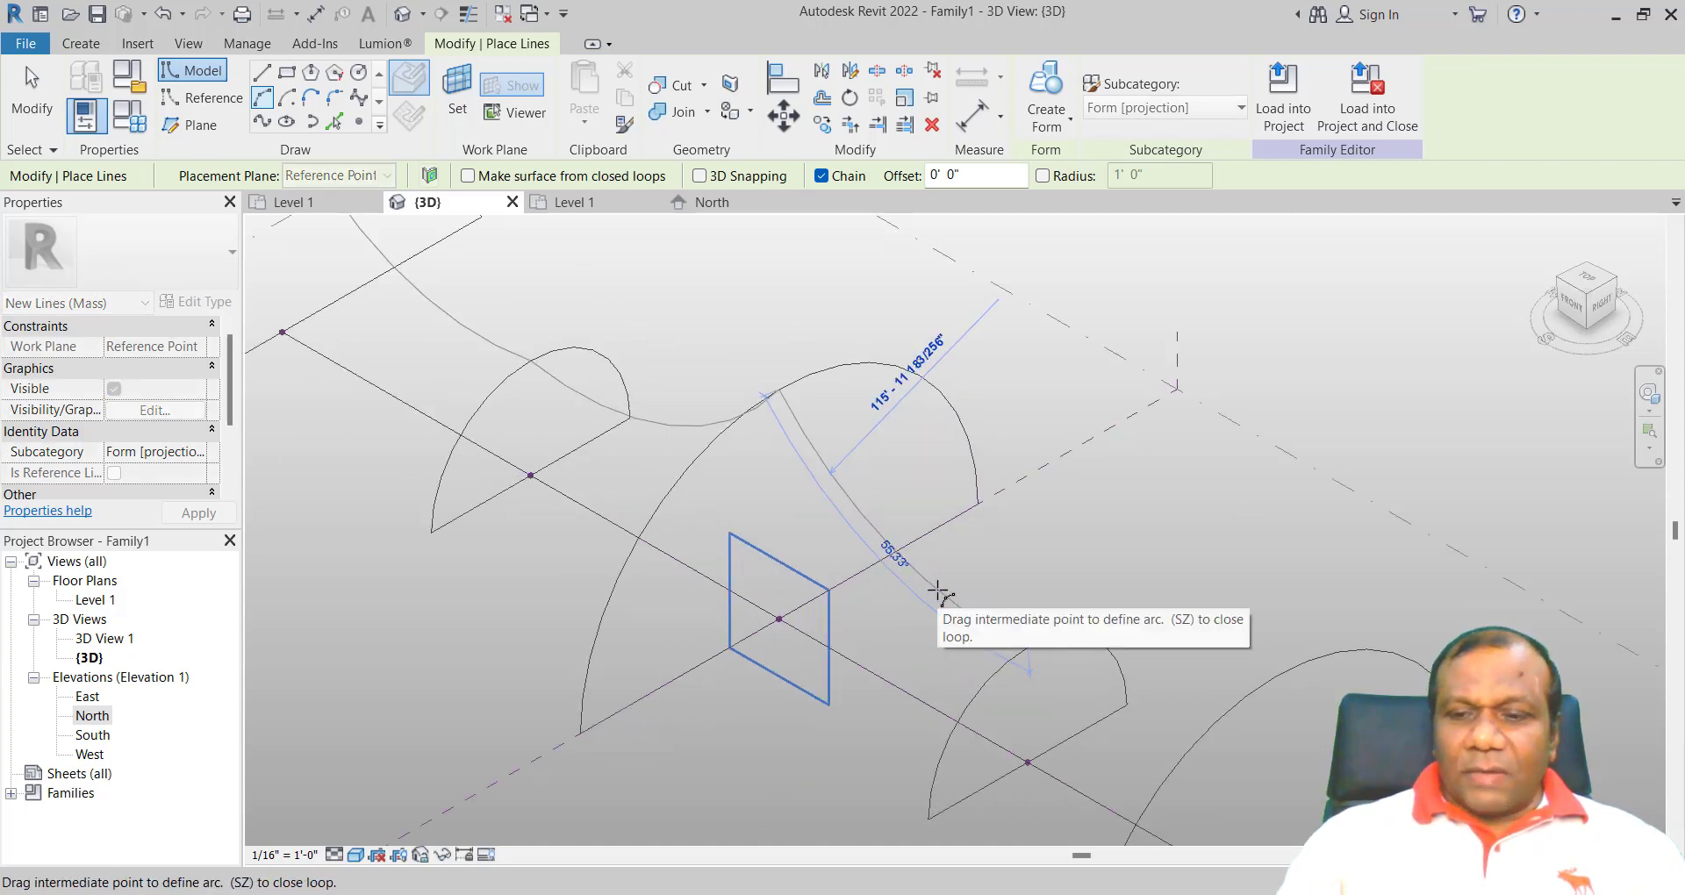
type("100")
key("Return")
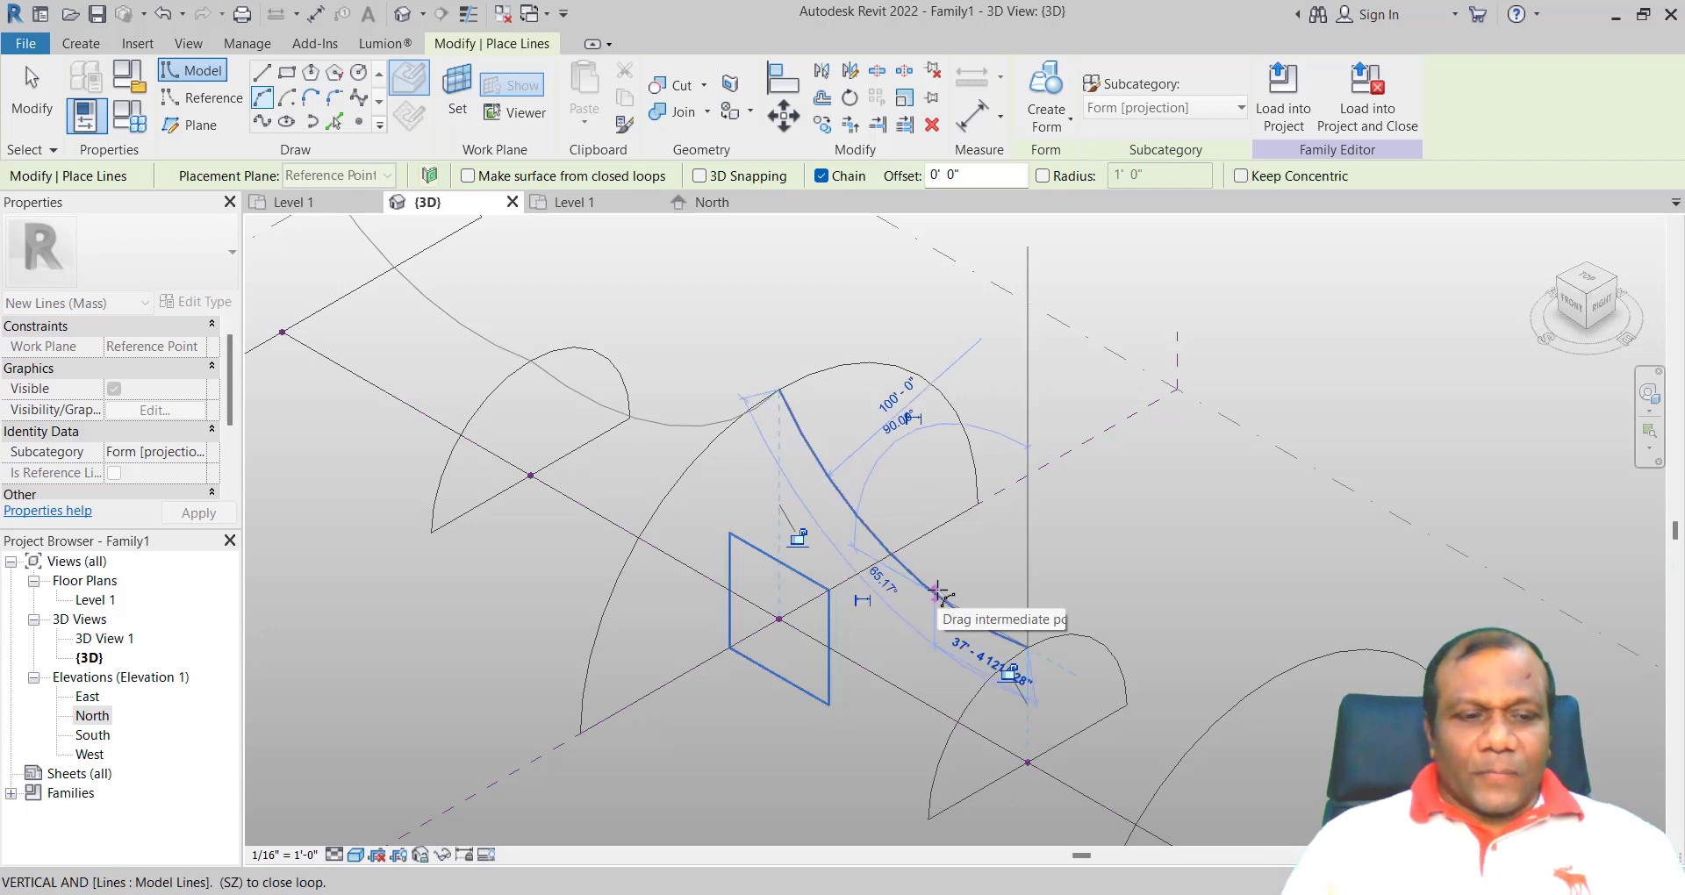
- Draw a sagging arc of 100' radius from the fourth semicircle's top to the right-end semicircle's top and finish line drawing
left_click(1027, 647)
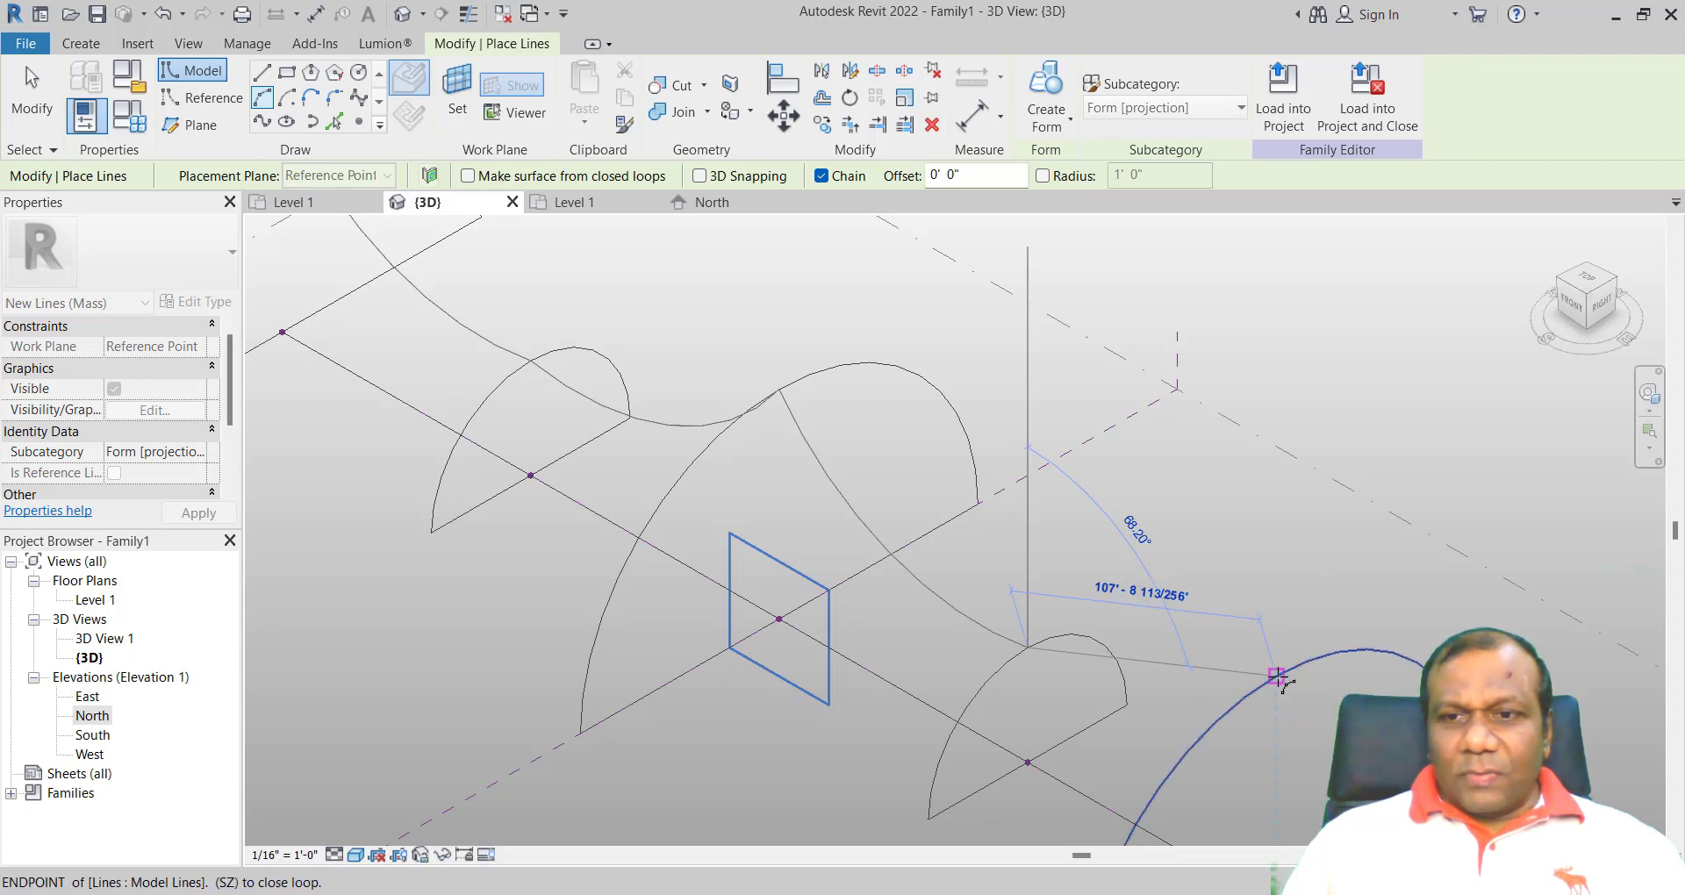
left_click(1279, 680)
type("100' - 0\"")
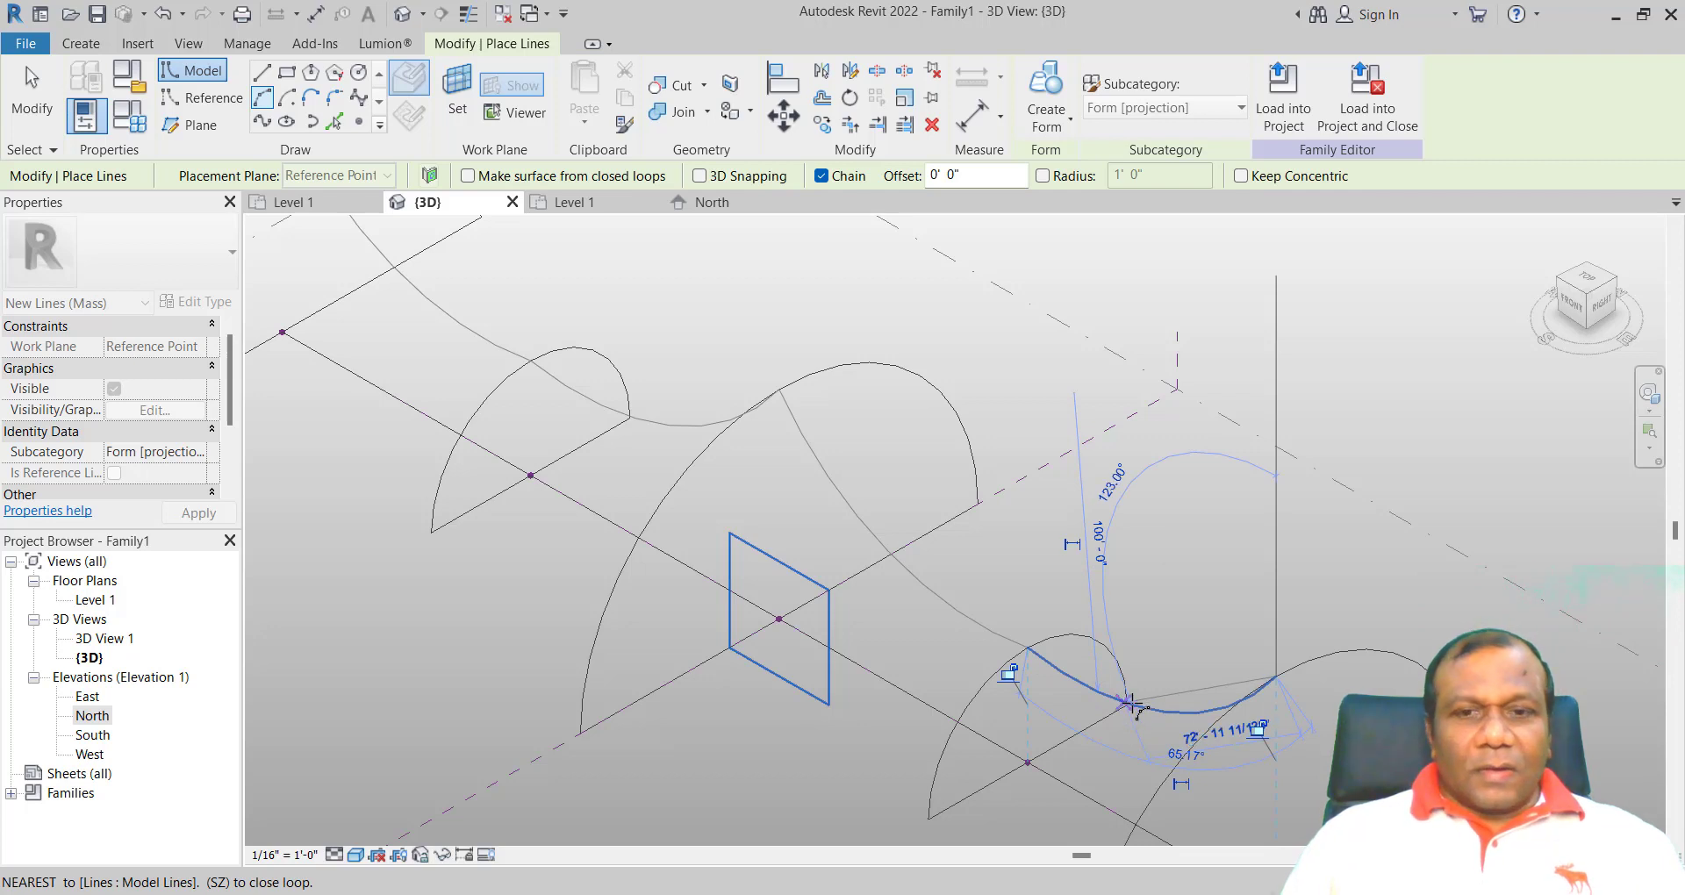
key("Escape")
key("Escape")
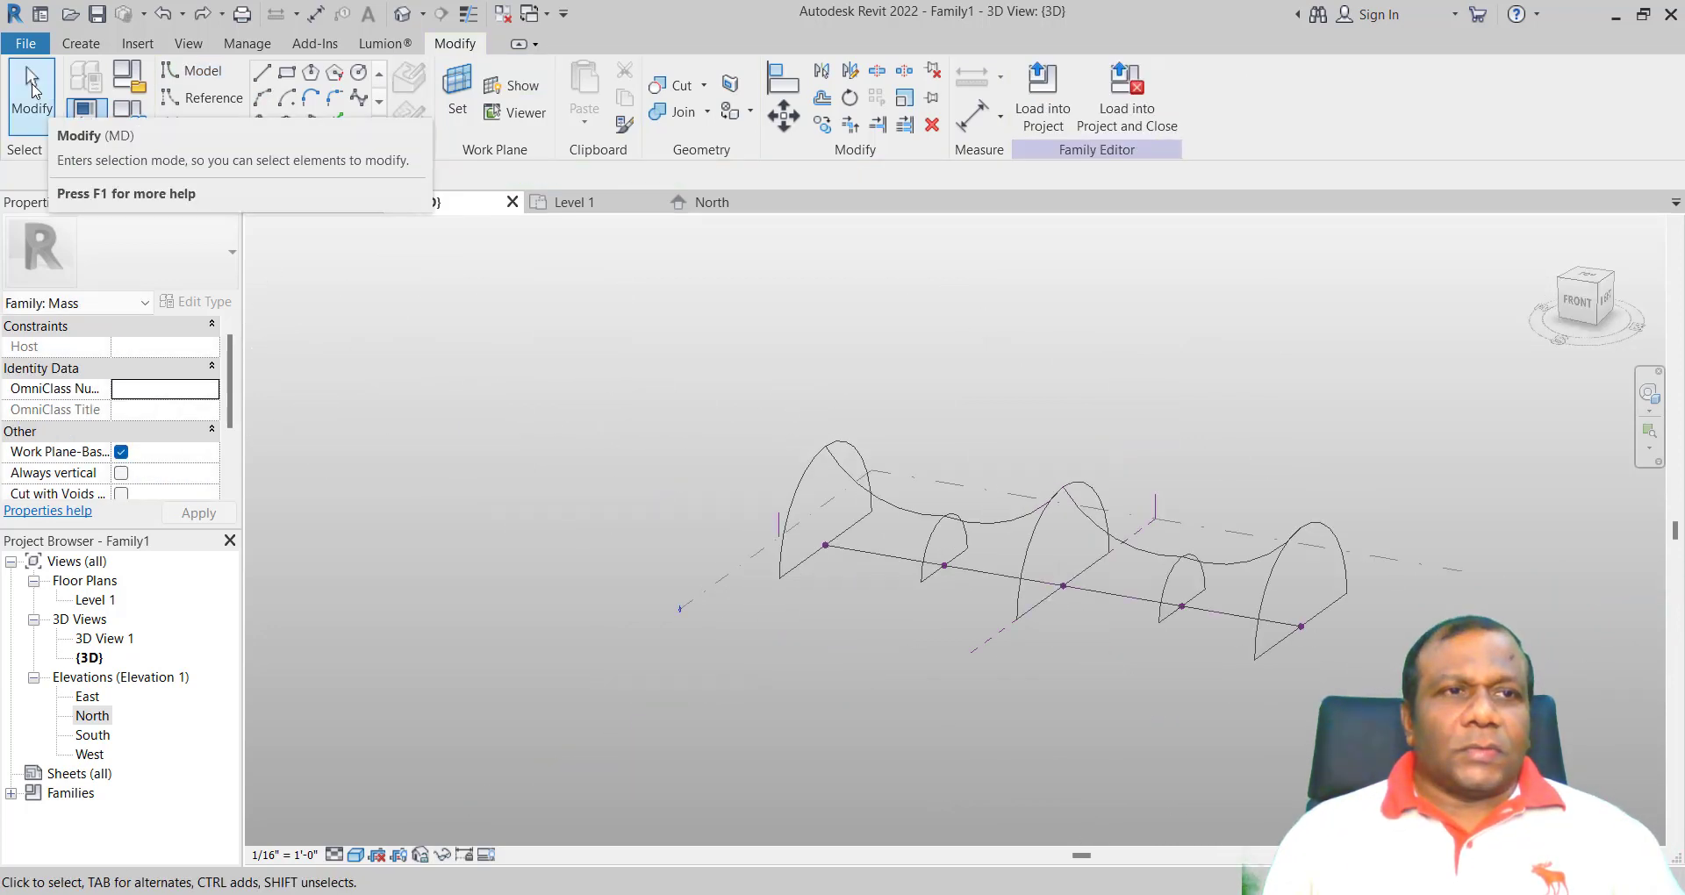
- Create a solid form from the center semicircle and the connected chain of four sagging arcs
left_click(1043, 537)
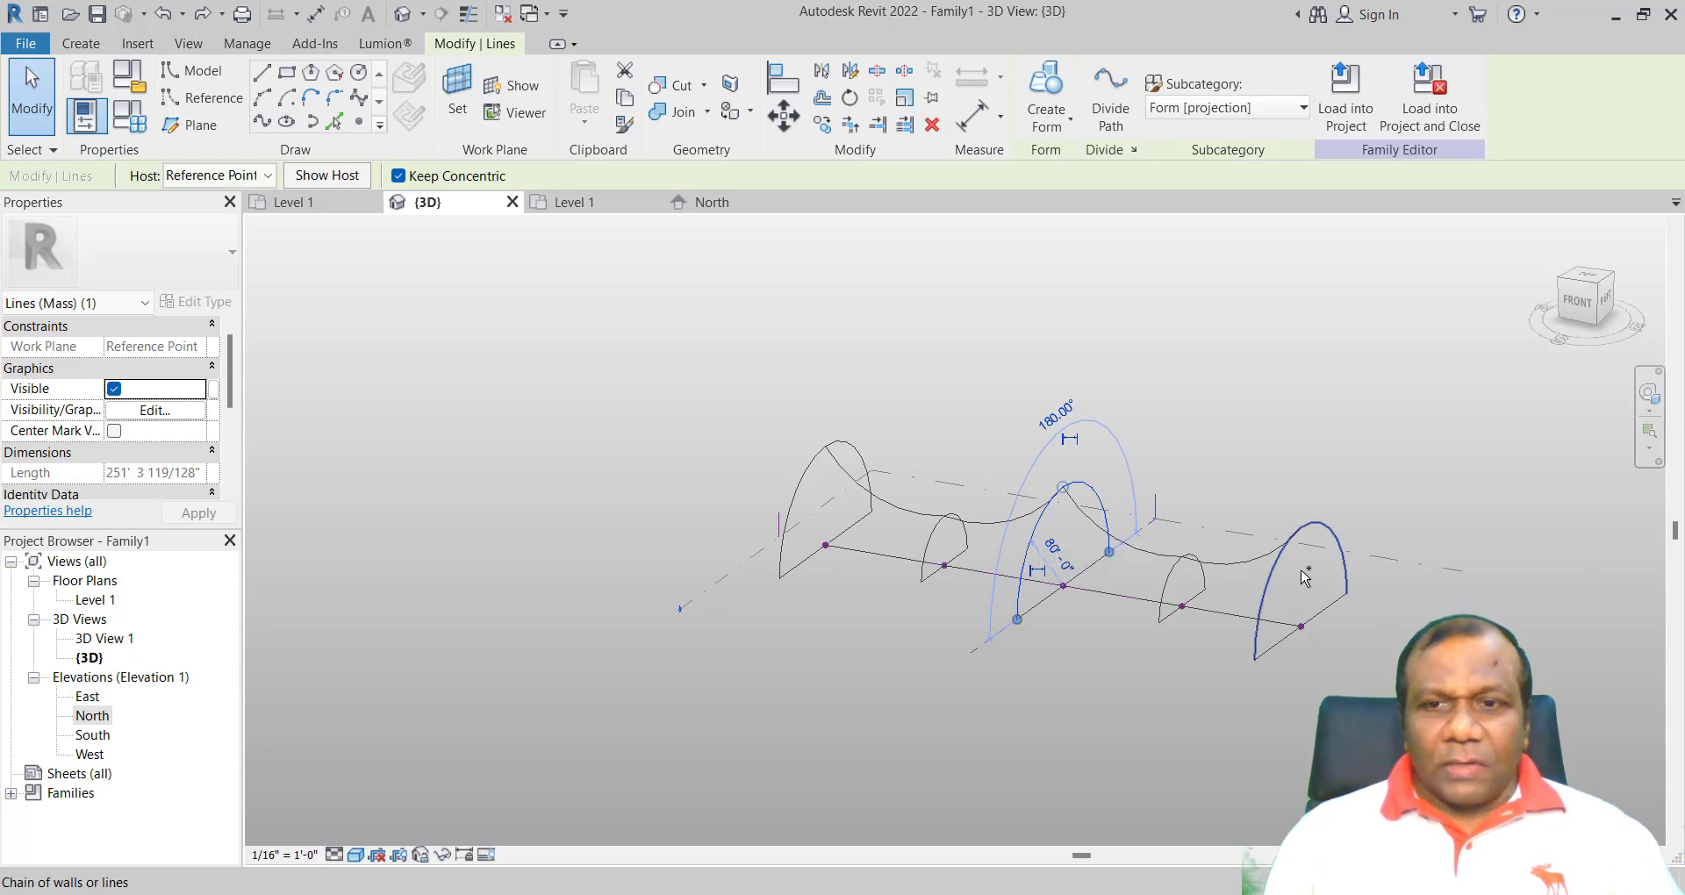
key("Tab")
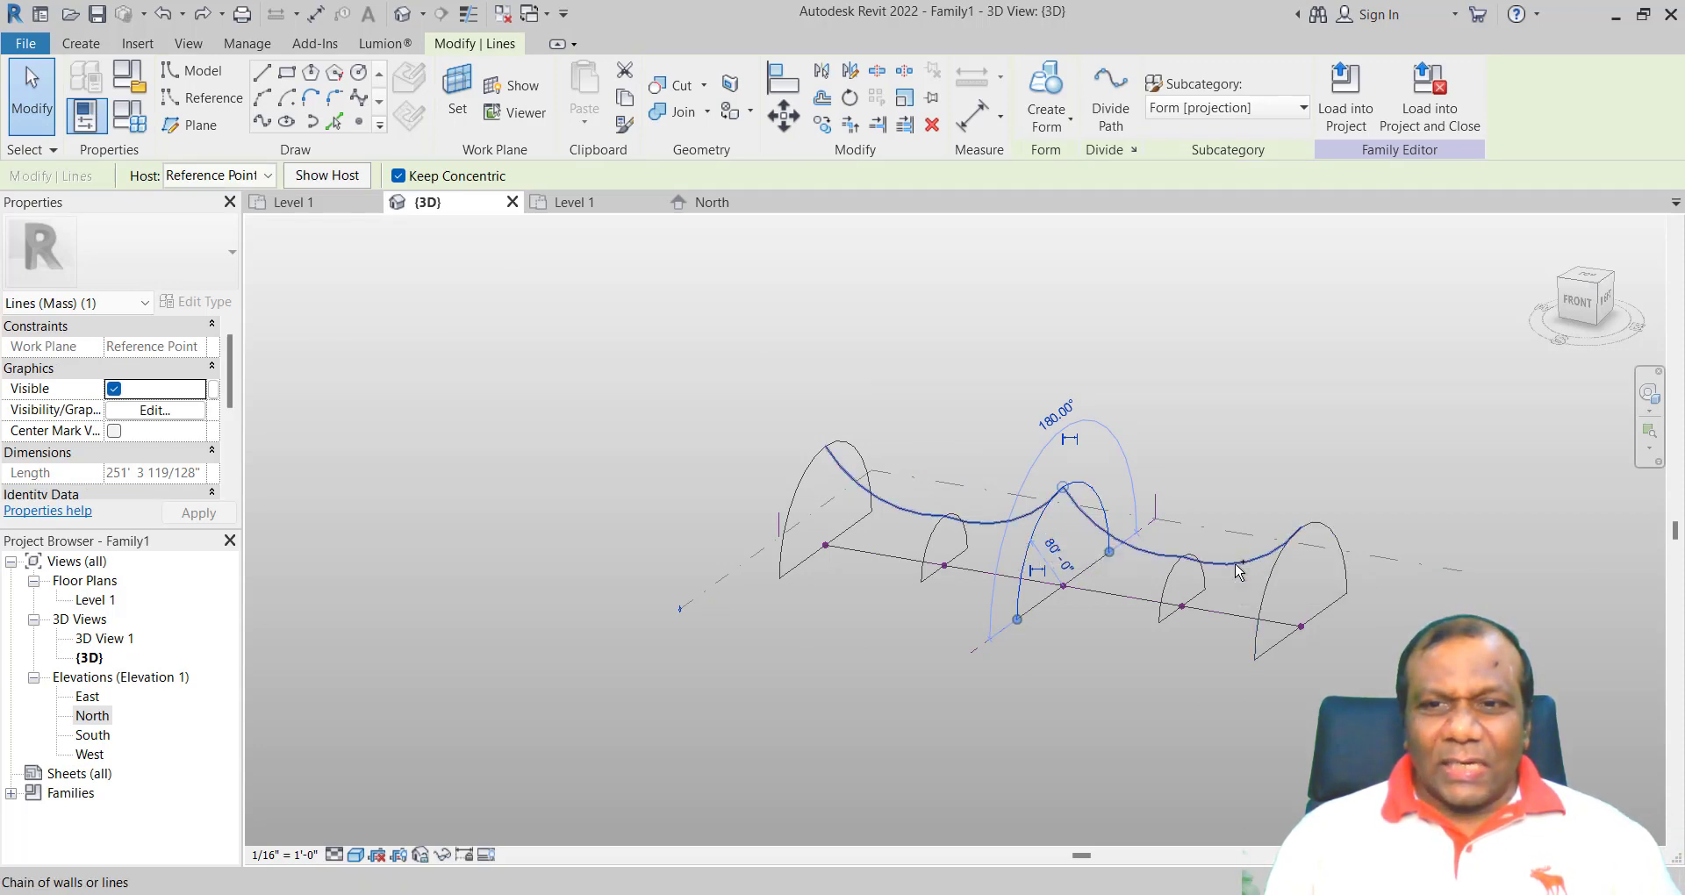
left_click(1237, 570)
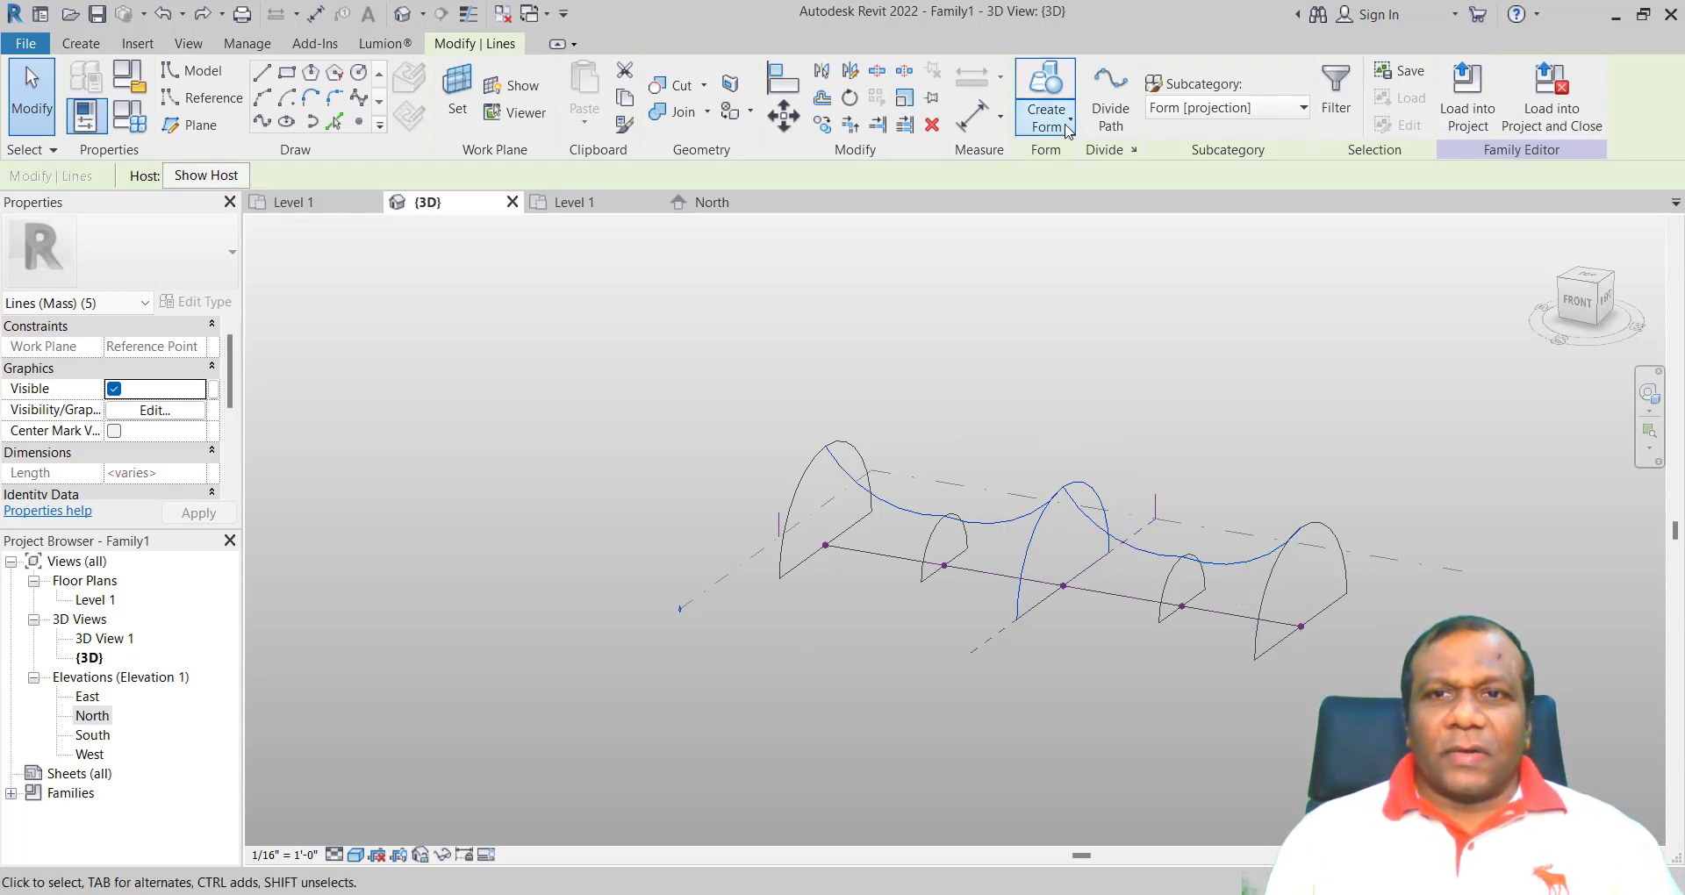
left_click(1069, 128)
left_click(1081, 158)
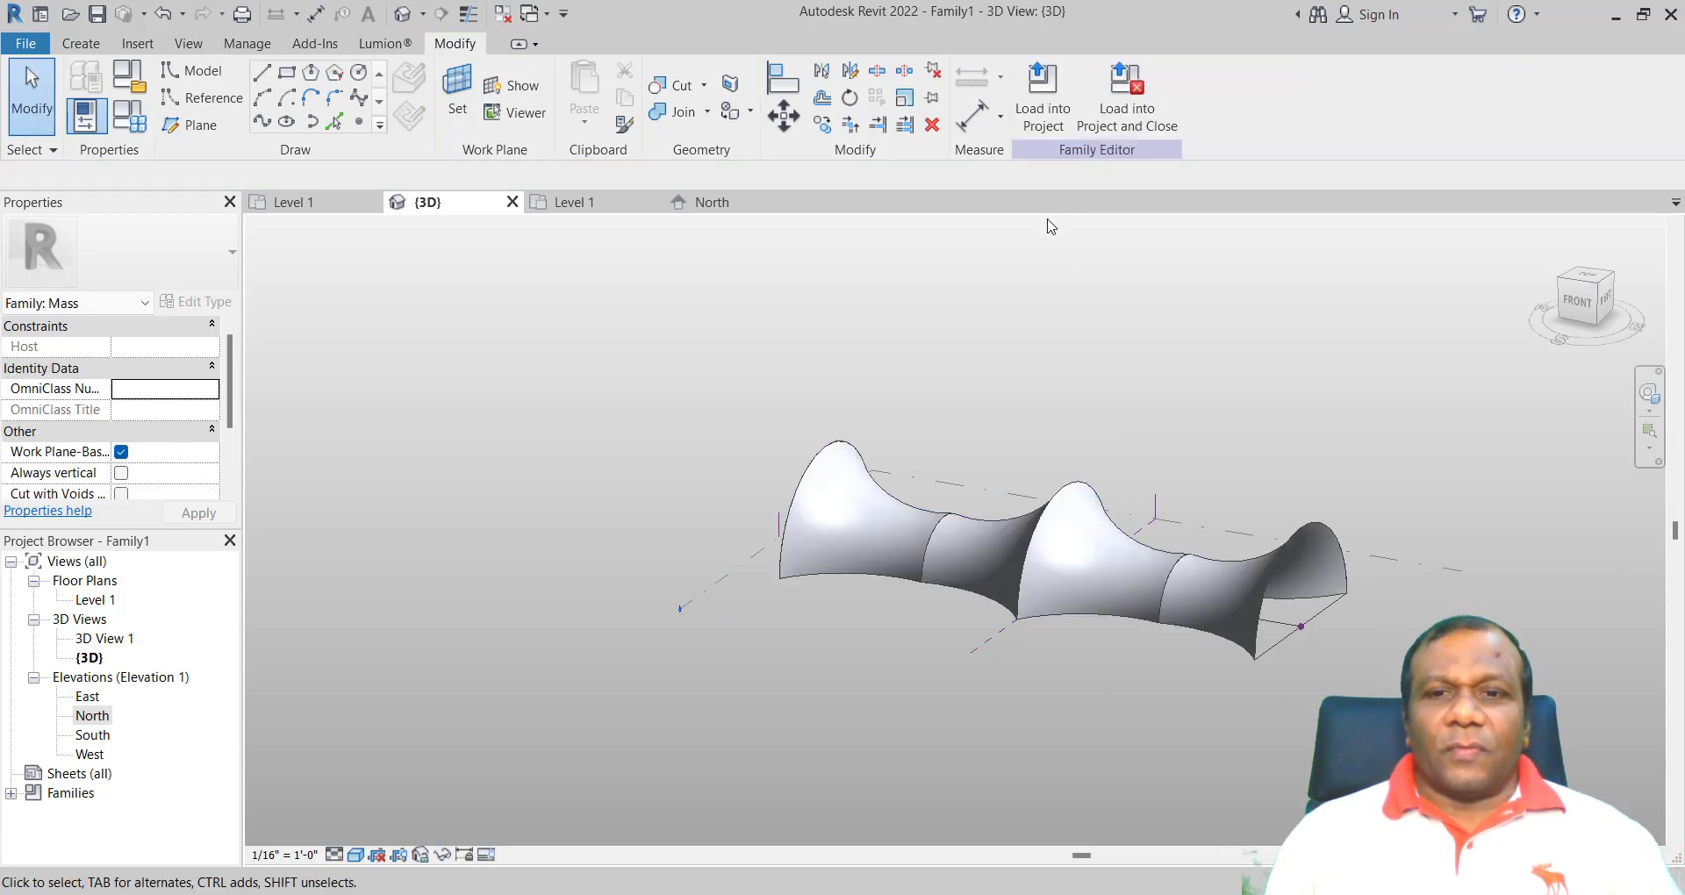
- Examine the lofted form's surfaces and profile edges in the 3D view
scroll(1150, 603, "up", 5)
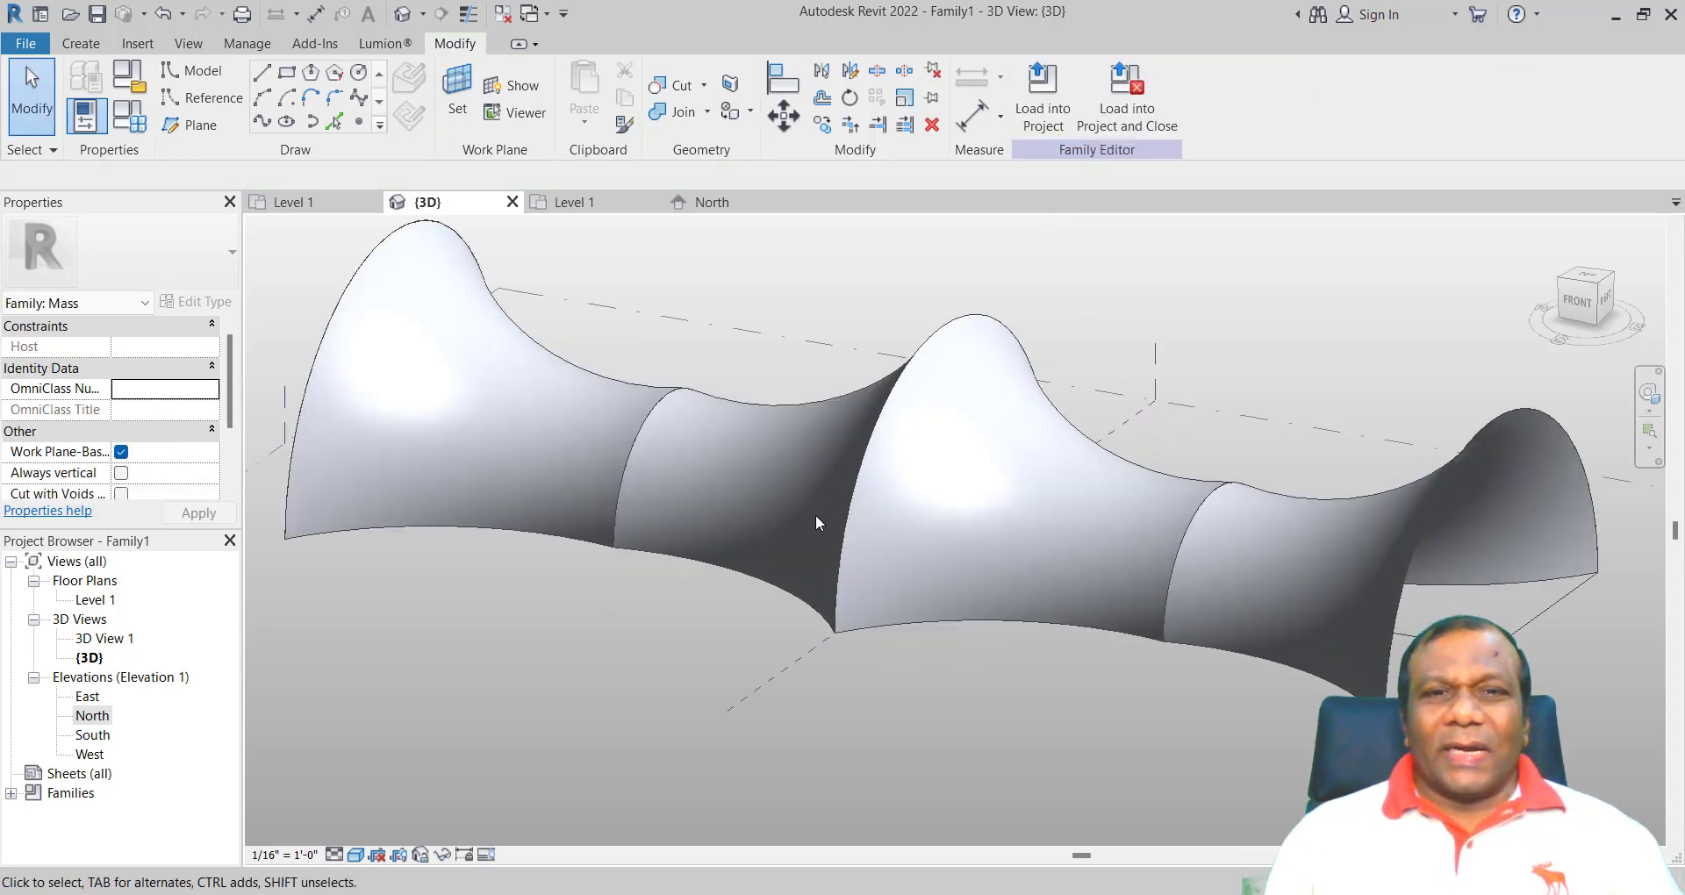
scroll(814, 514, "down", 4)
scroll(814, 514, "down", 2)
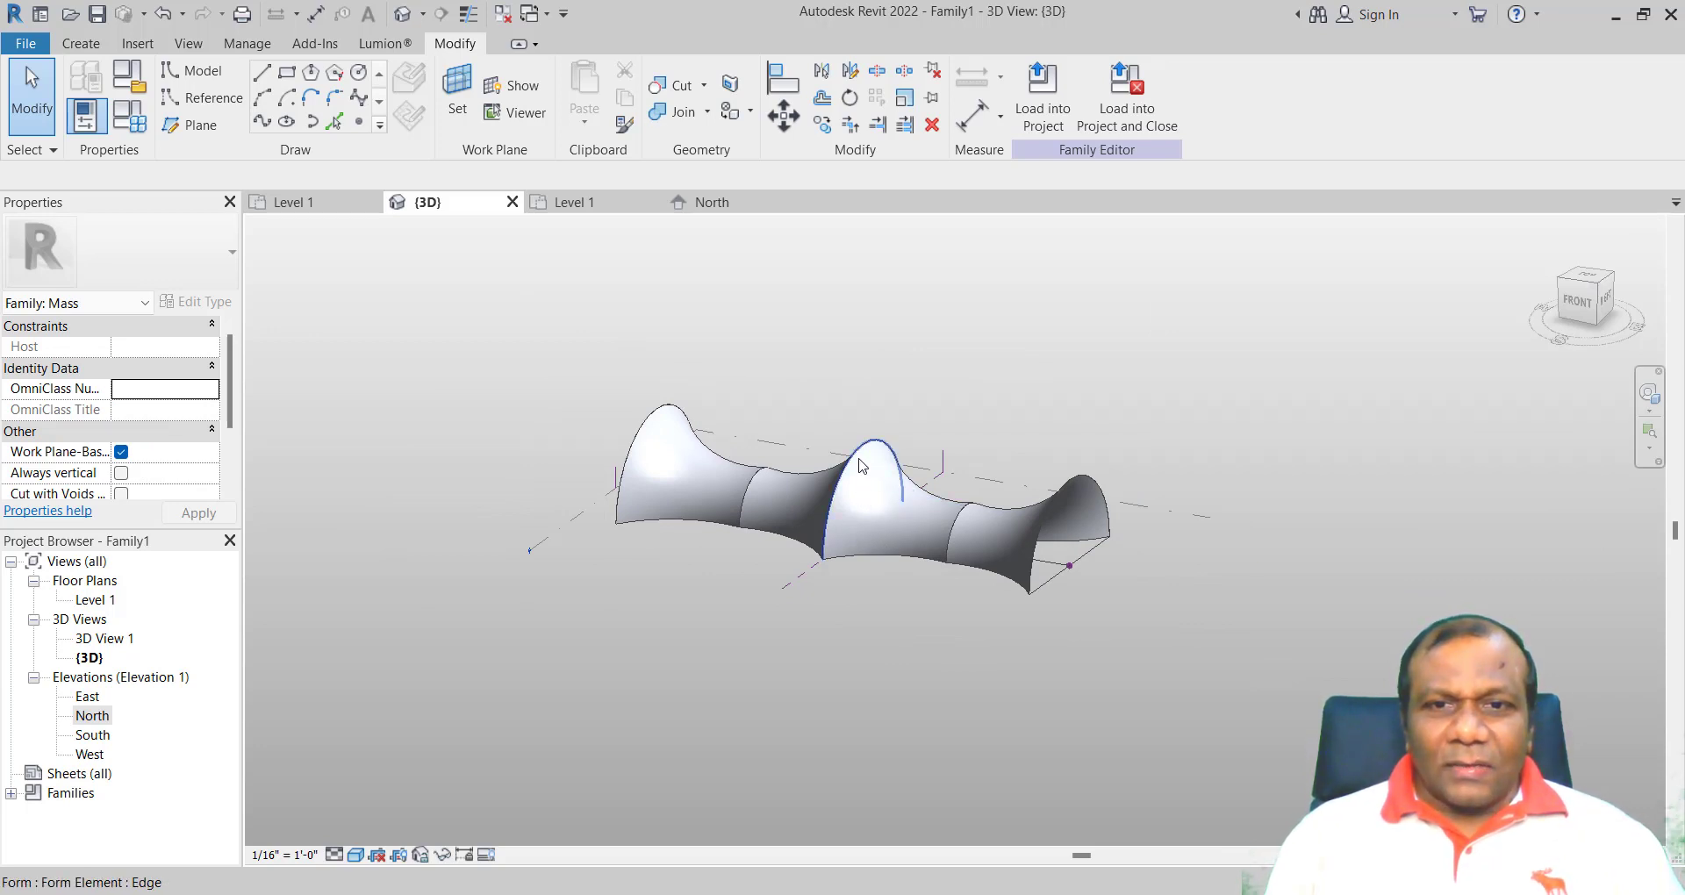
left_click(861, 462)
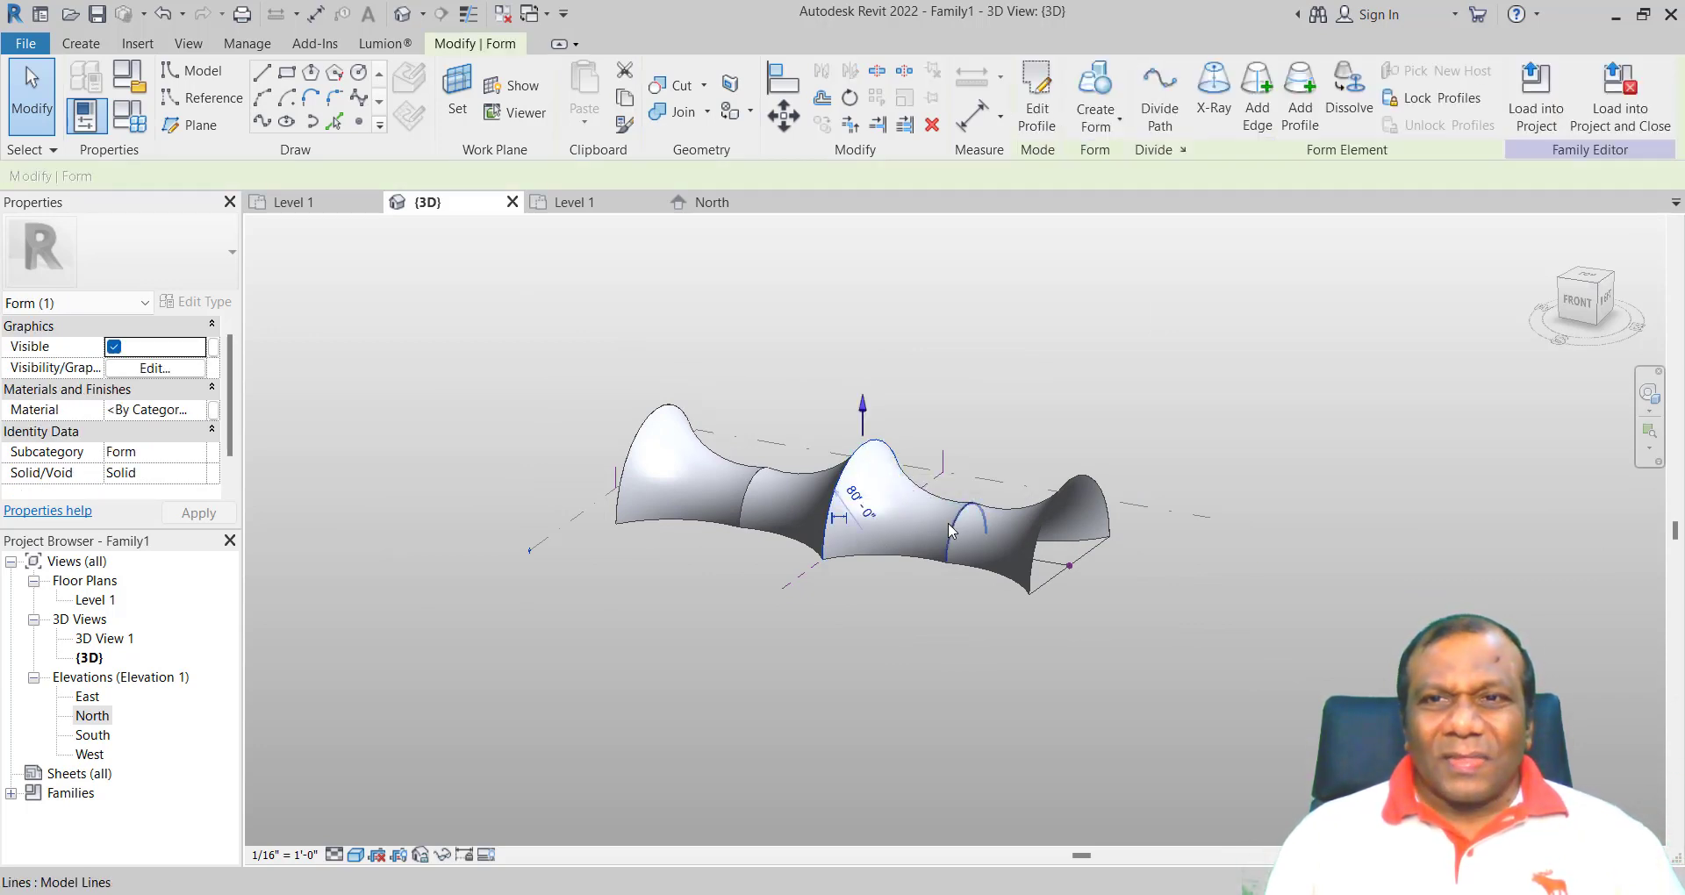
key("Escape")
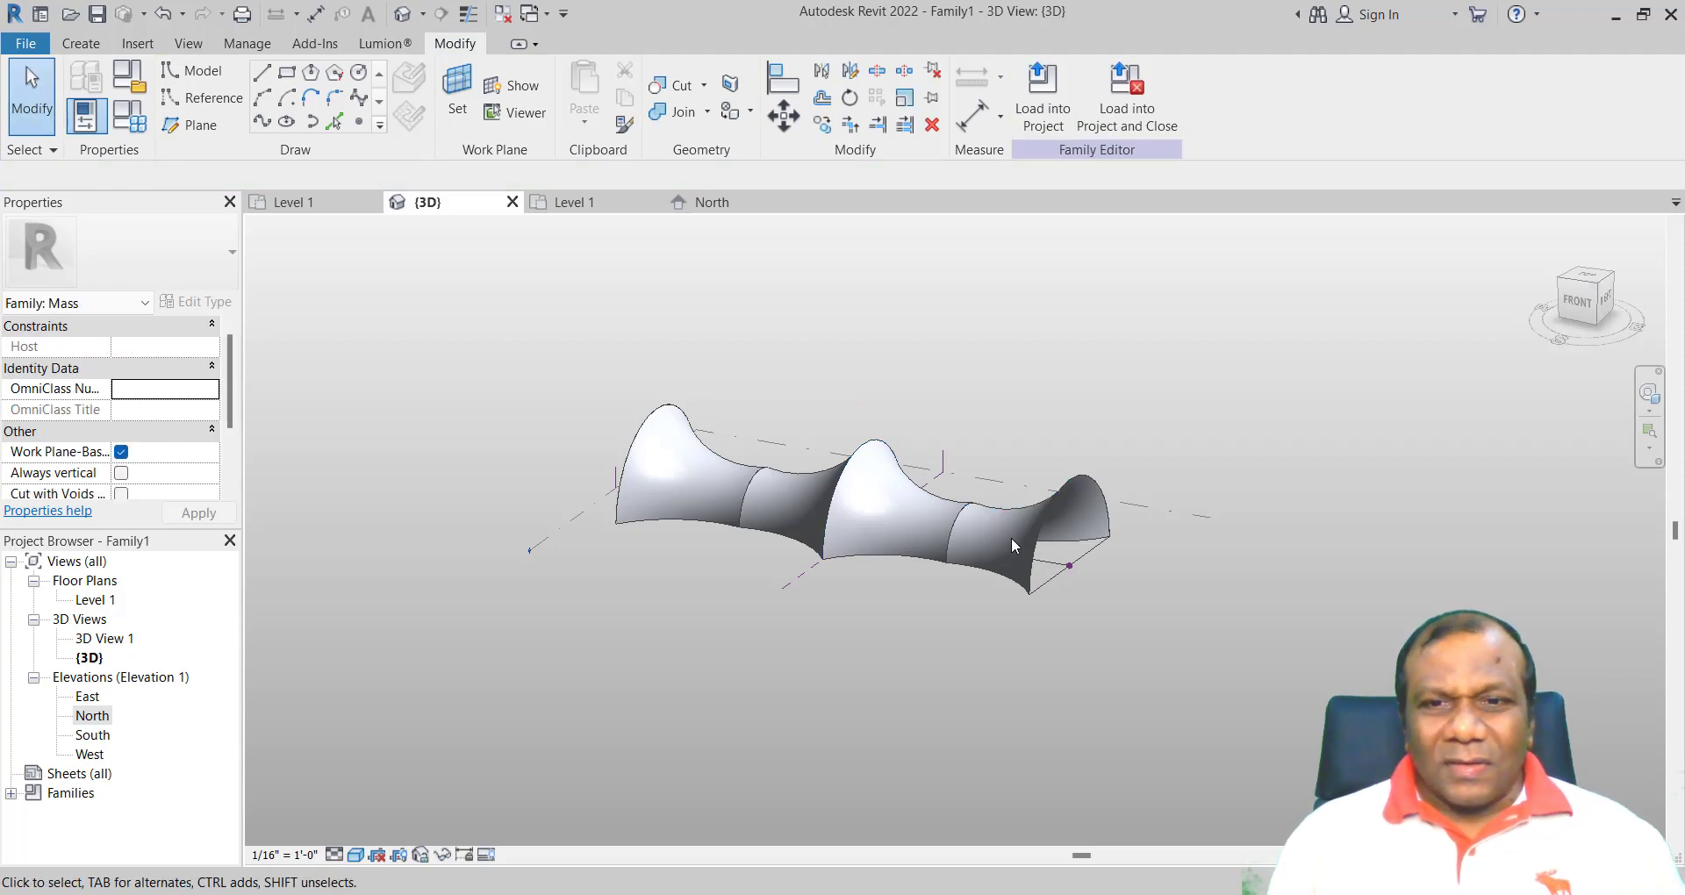
scroll(841, 525, "up", 2)
scroll(840, 524, "up", 1)
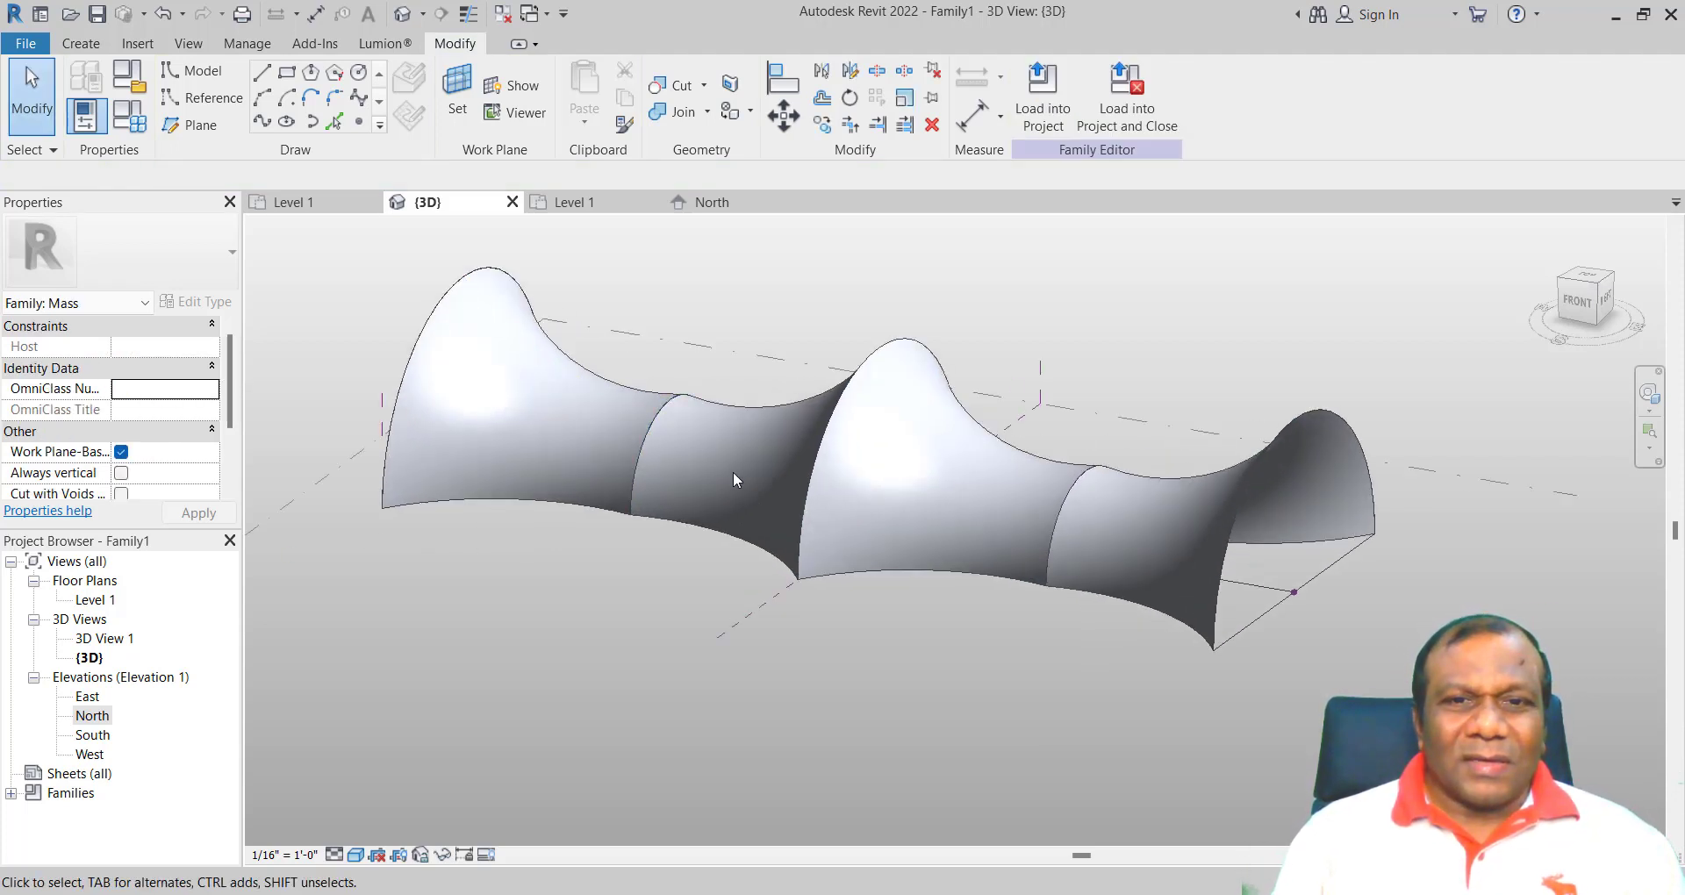
scroll(736, 478, "down", 1)
scroll(711, 443, "down", 2)
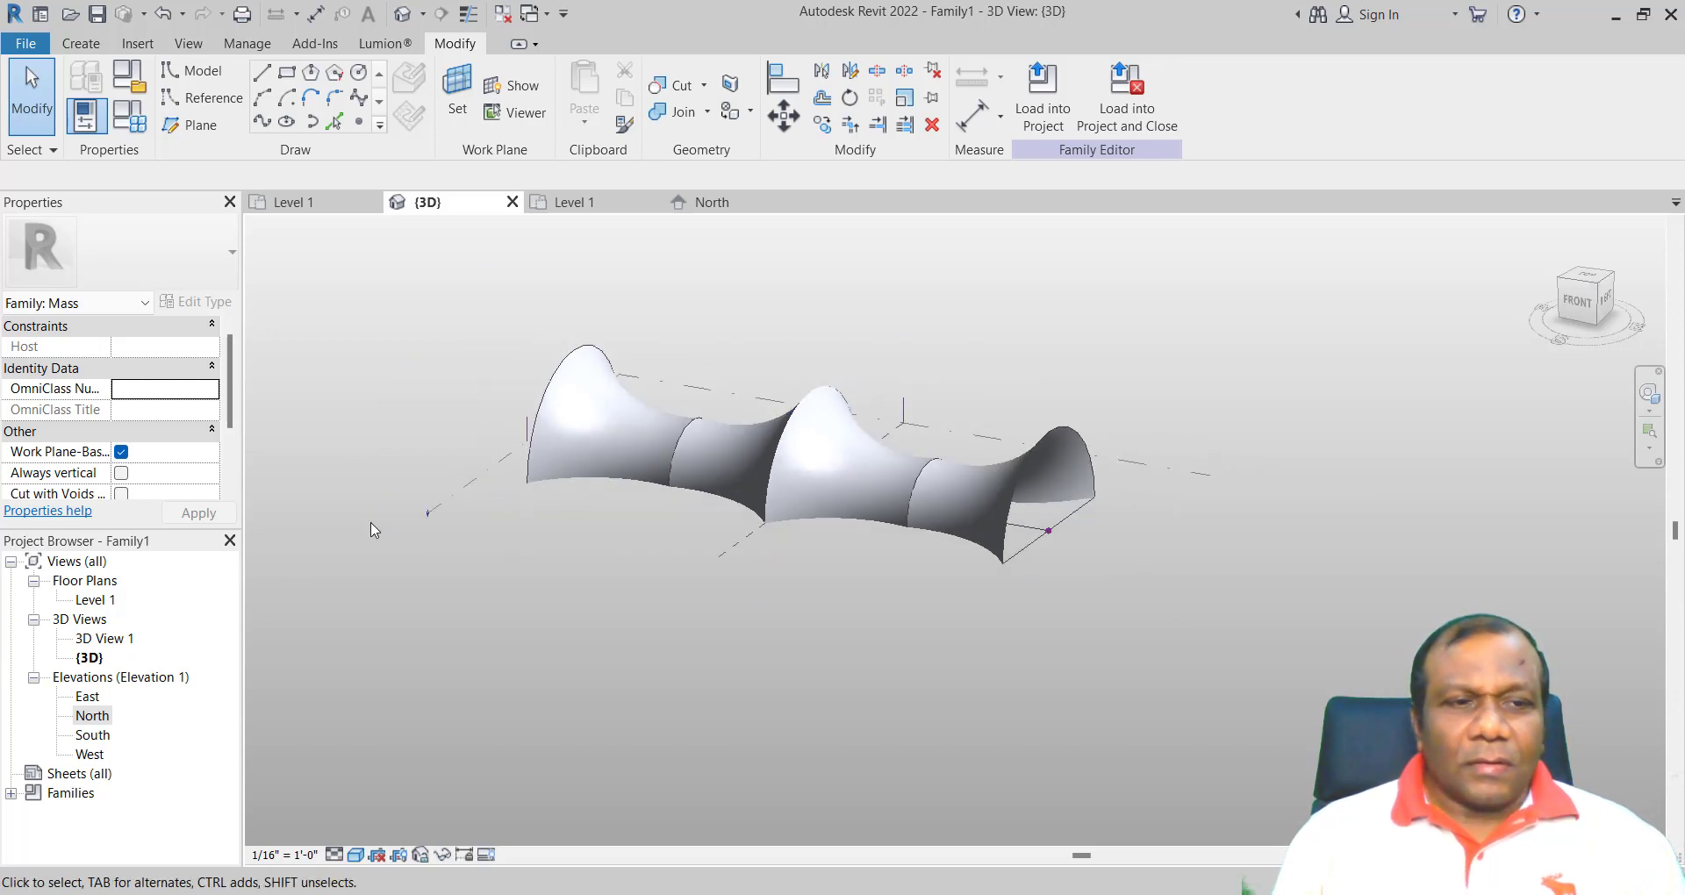
- In the Level 1 floor plan, select all four surfaces of the form and divide them with Divide Surface
double_click(94, 600)
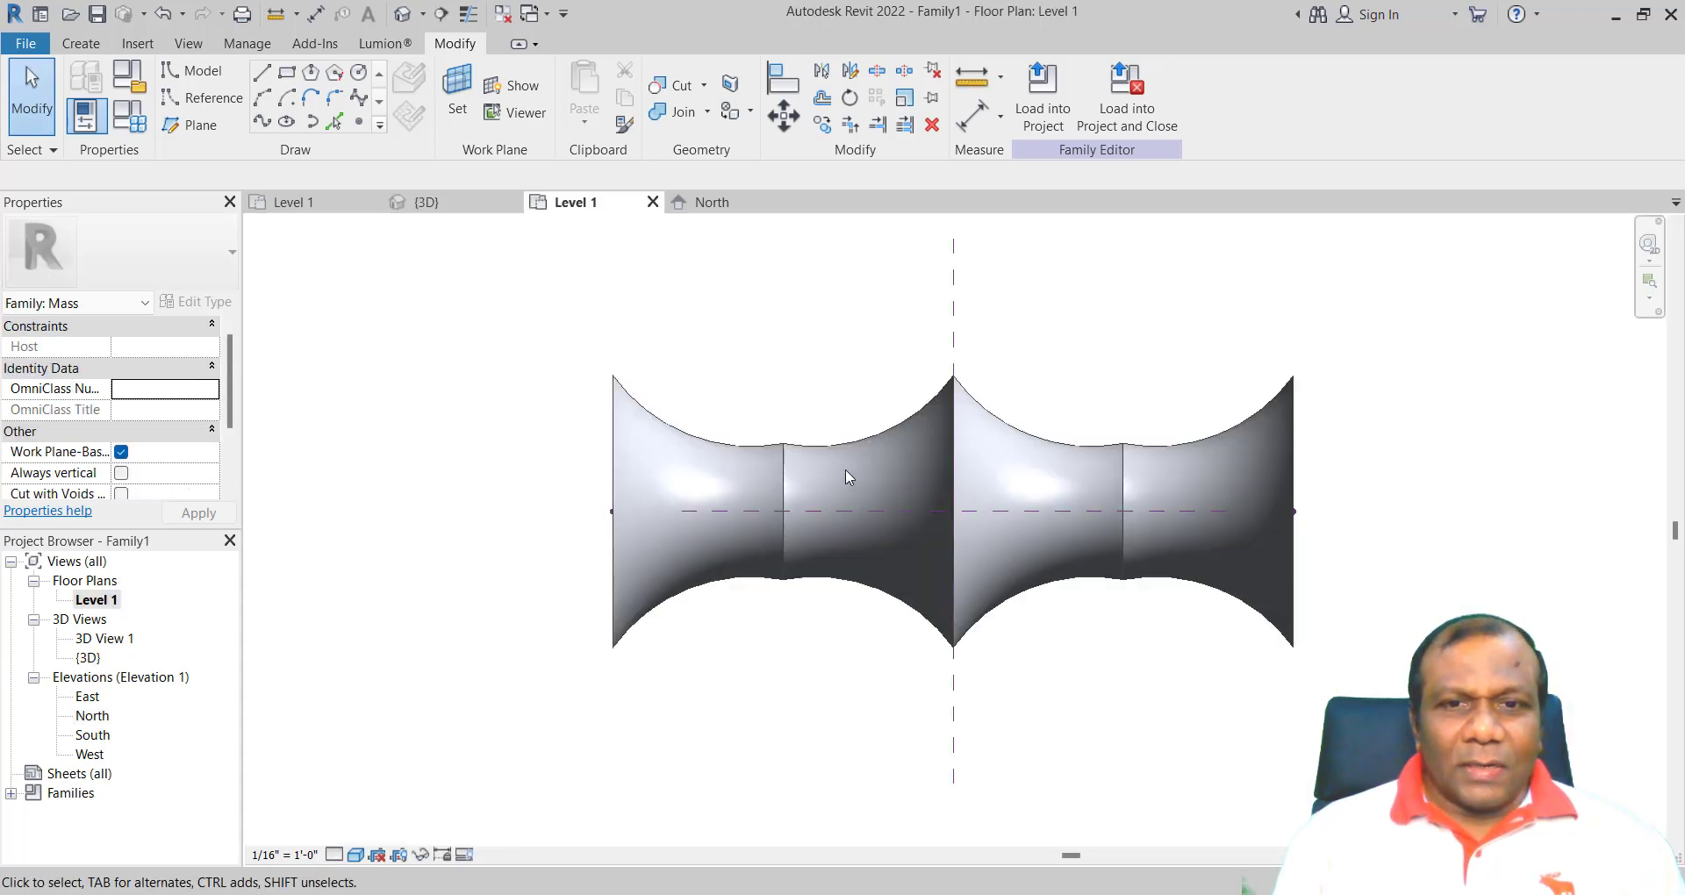
left_click(851, 448)
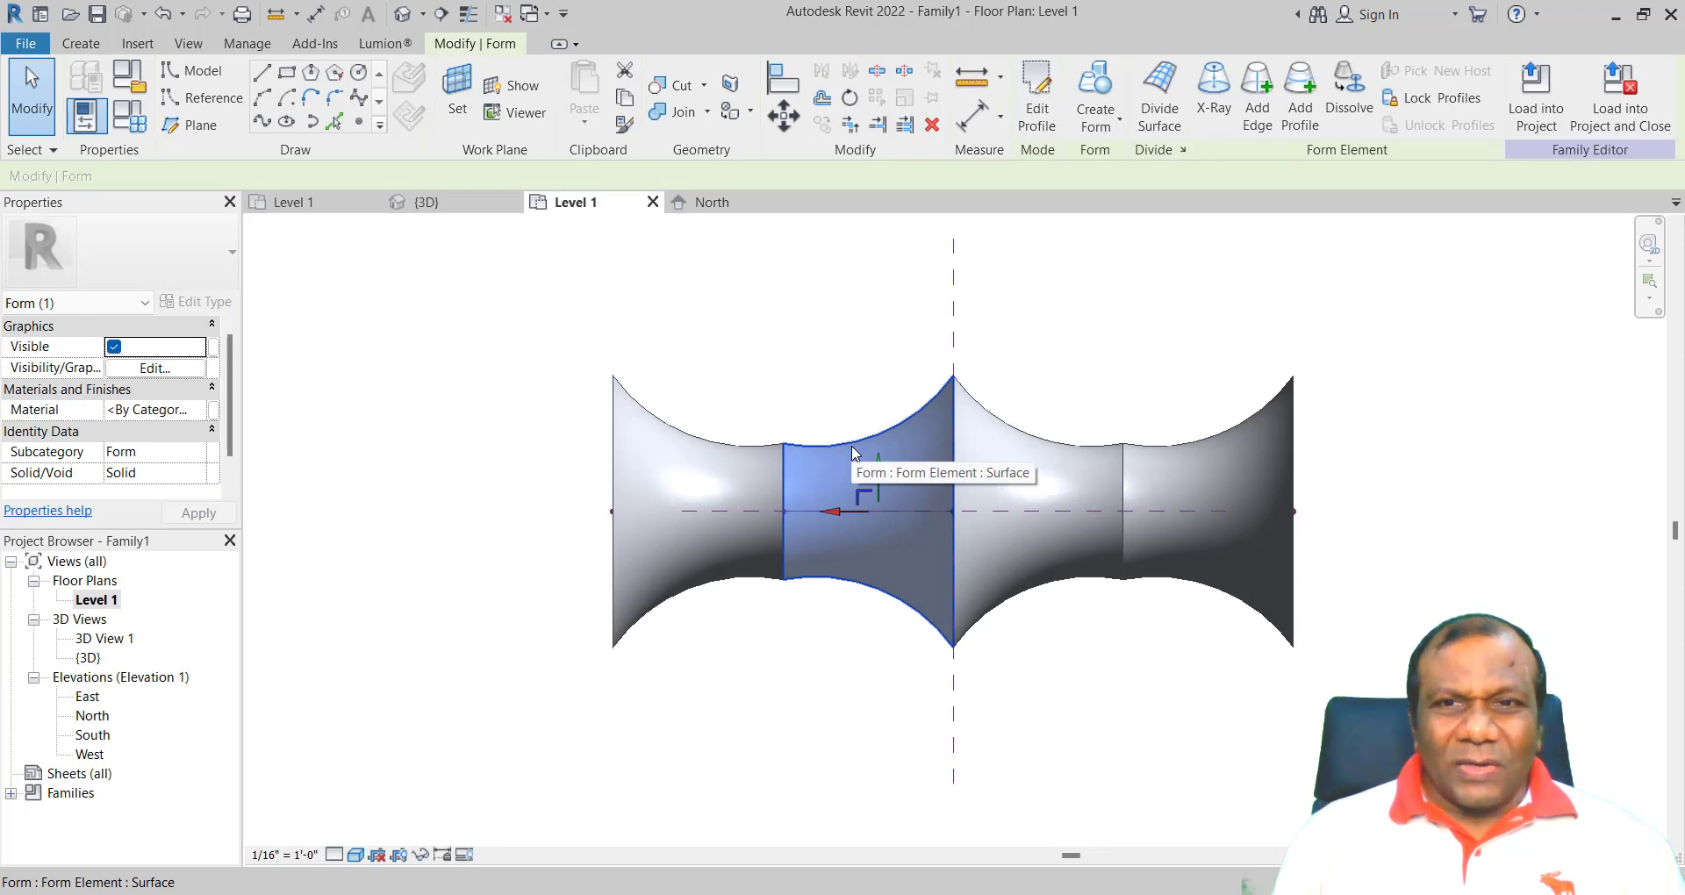
left_click(712, 445)
key("Escape")
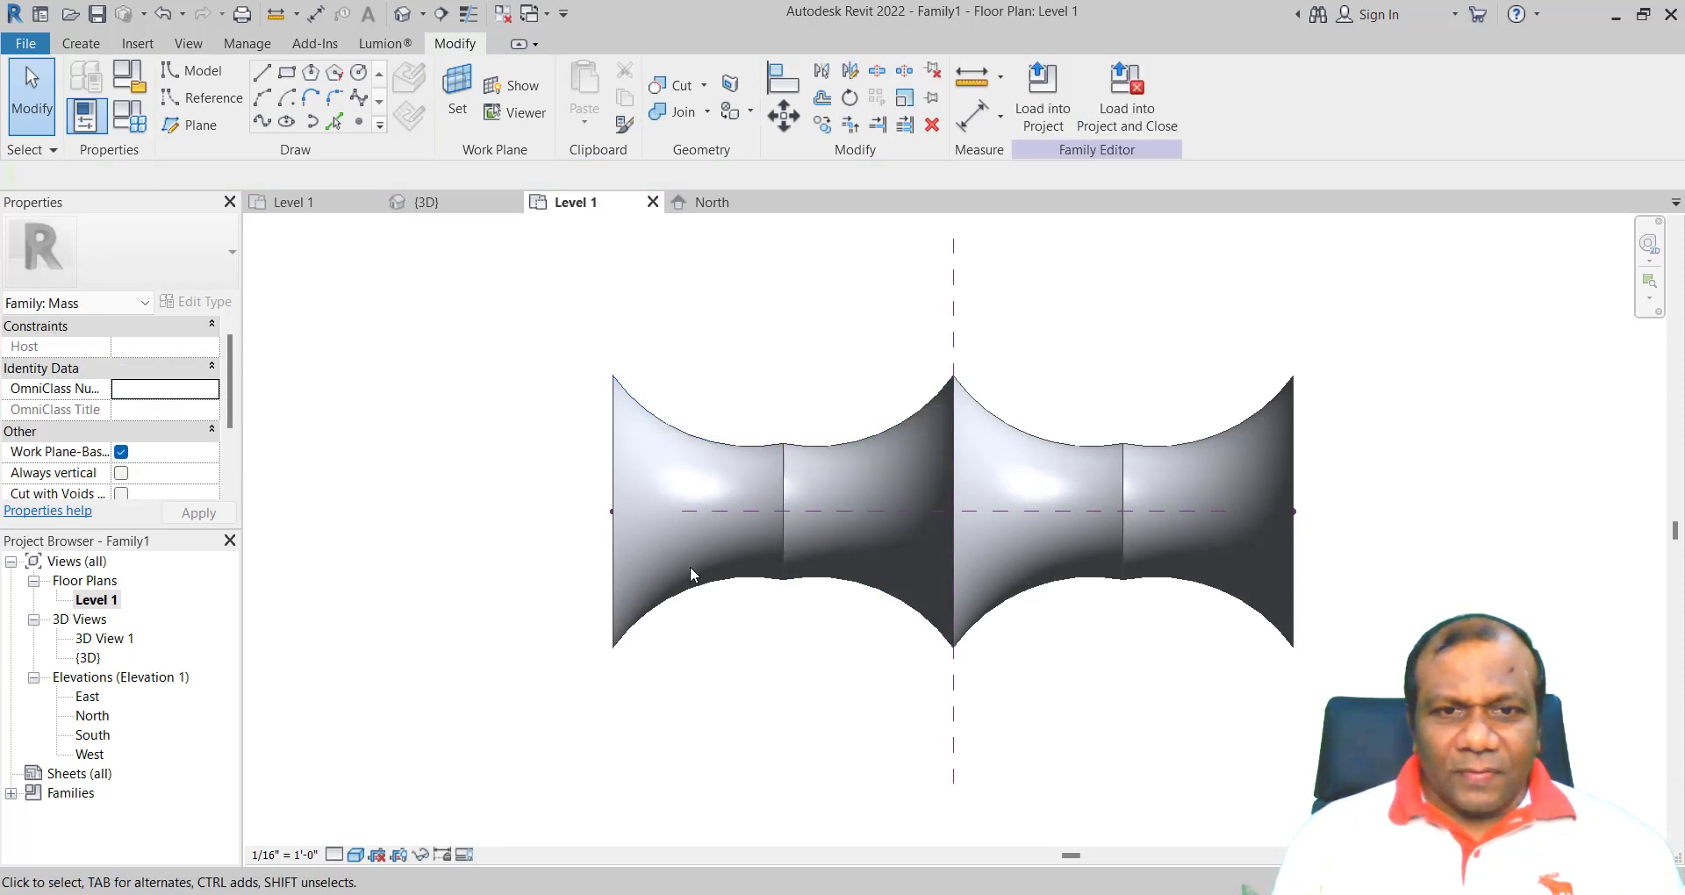
left_click(1060, 455)
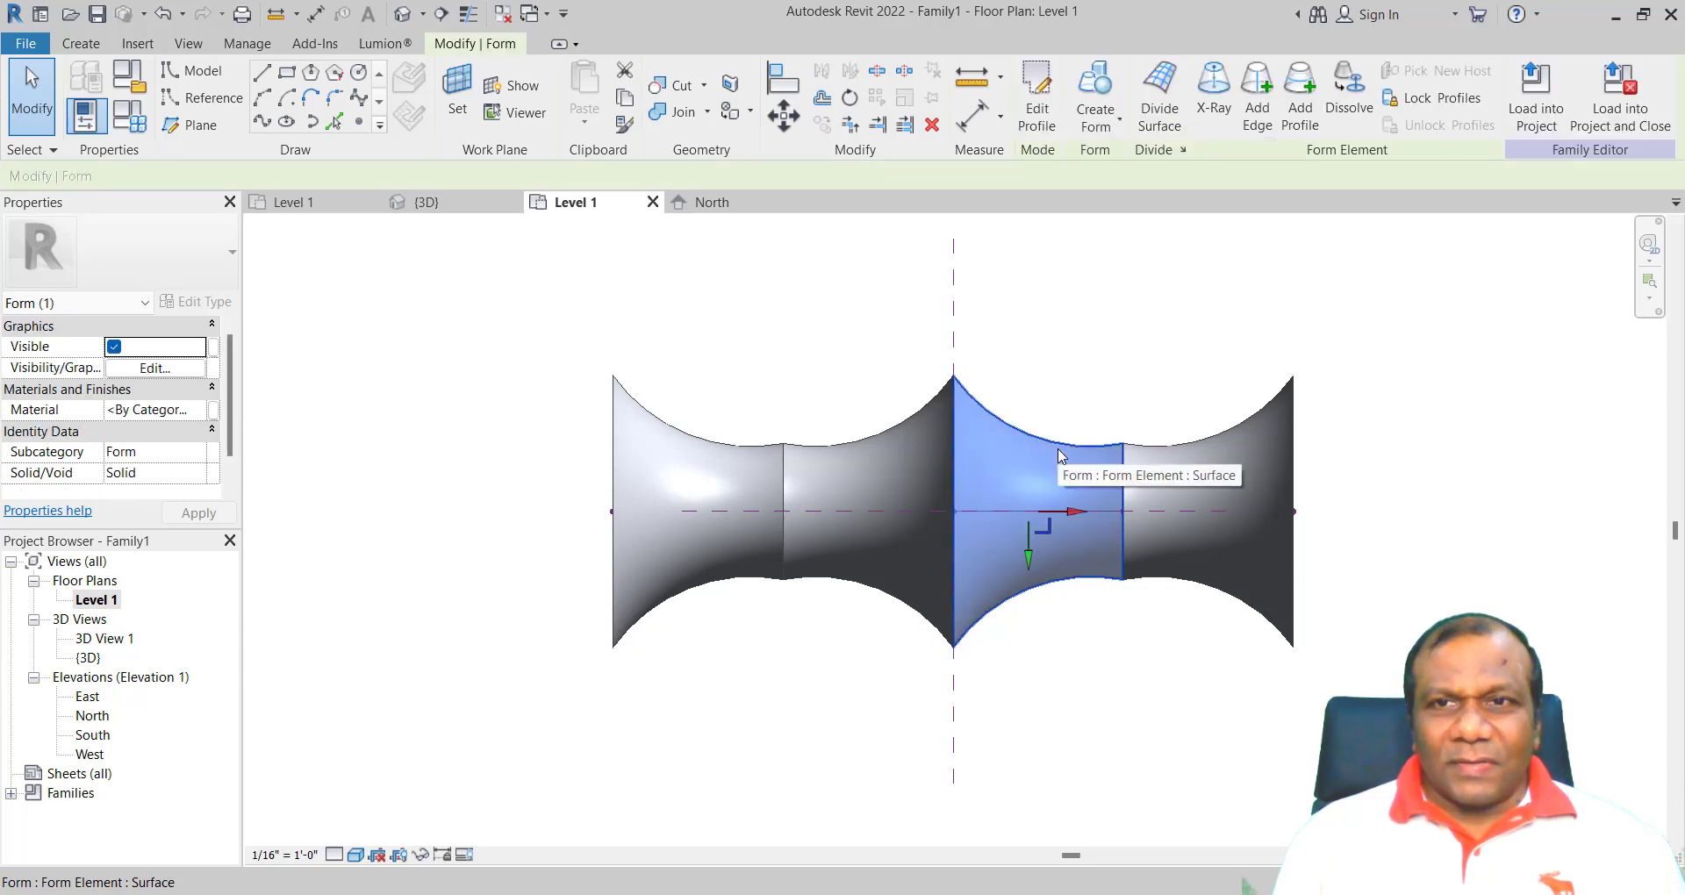
left_click(887, 430, "ctrl")
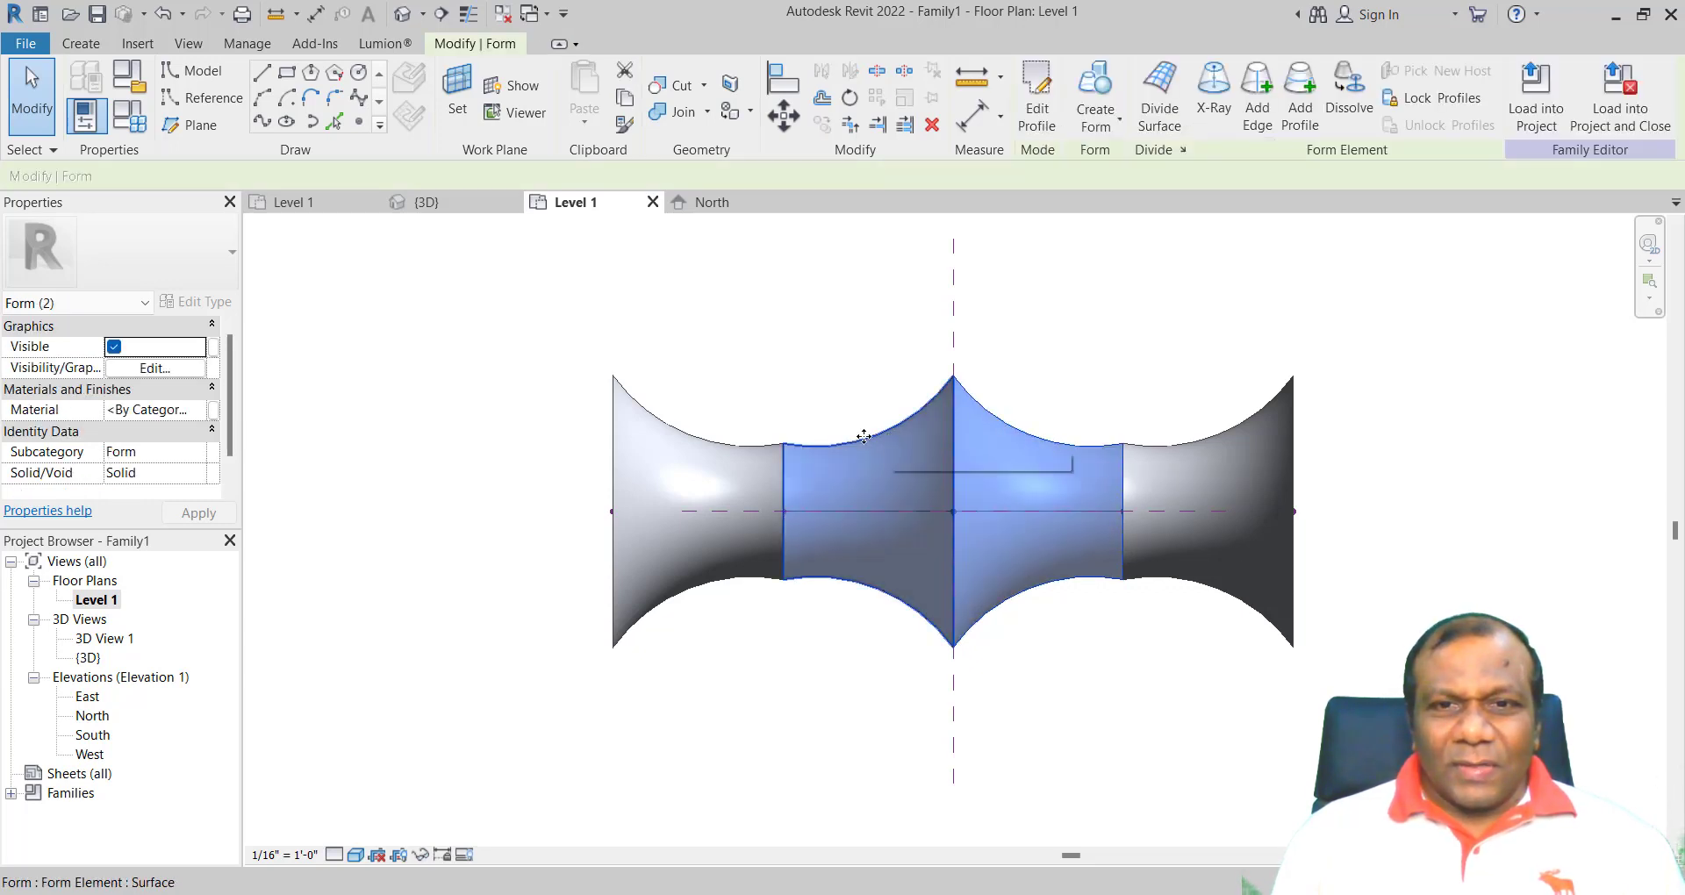
left_click(707, 450, "ctrl")
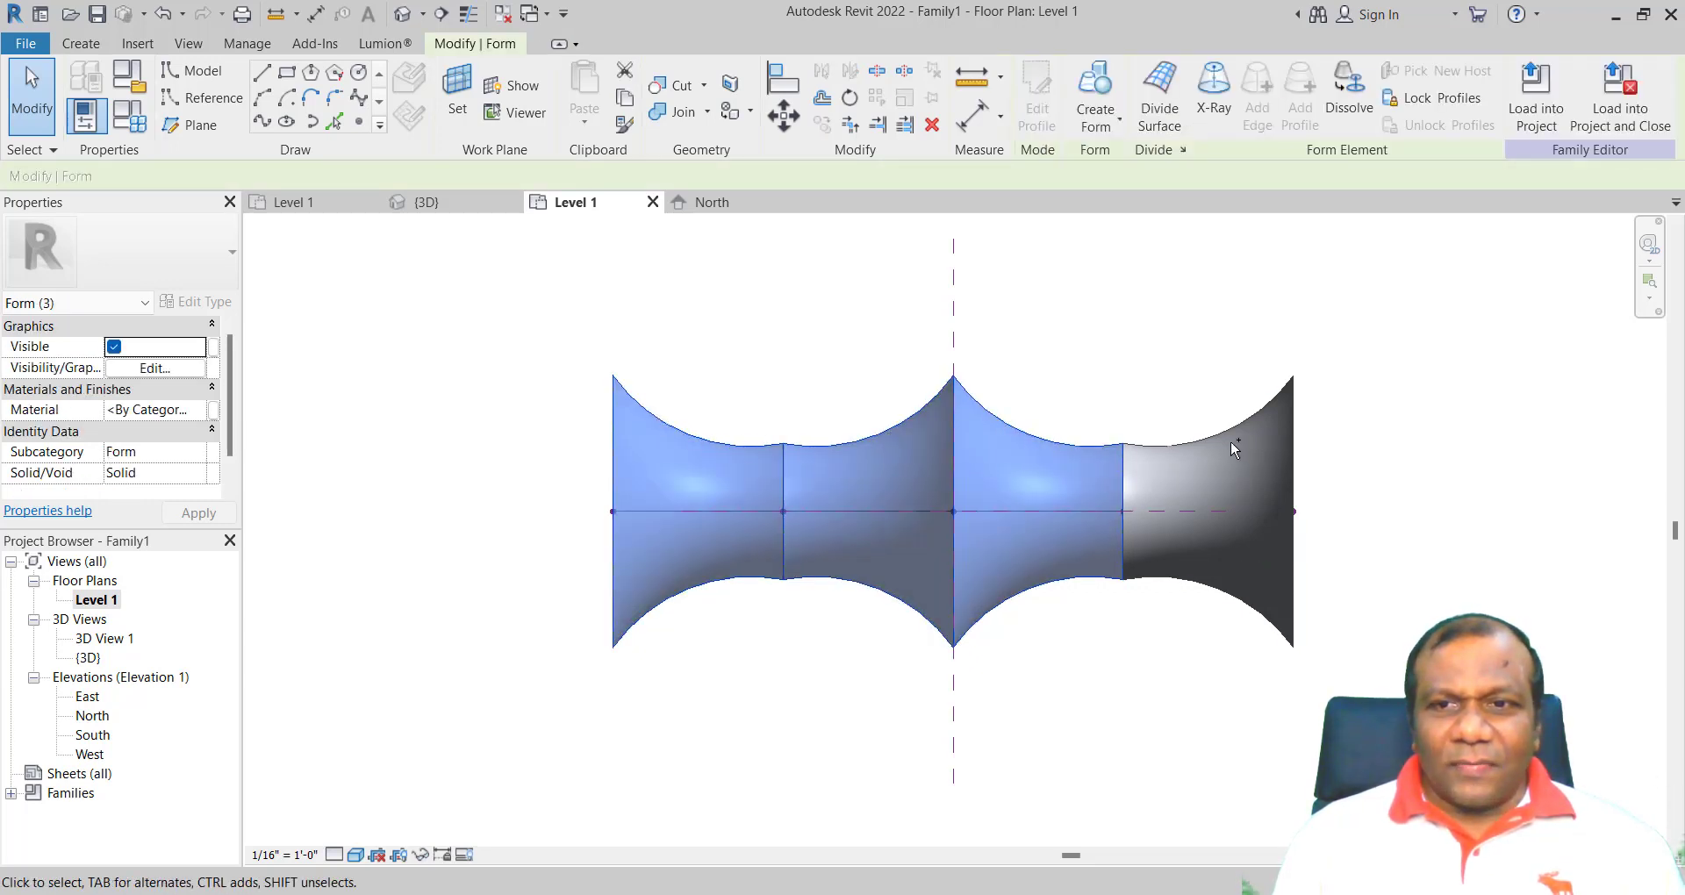
left_click(1228, 427, "ctrl")
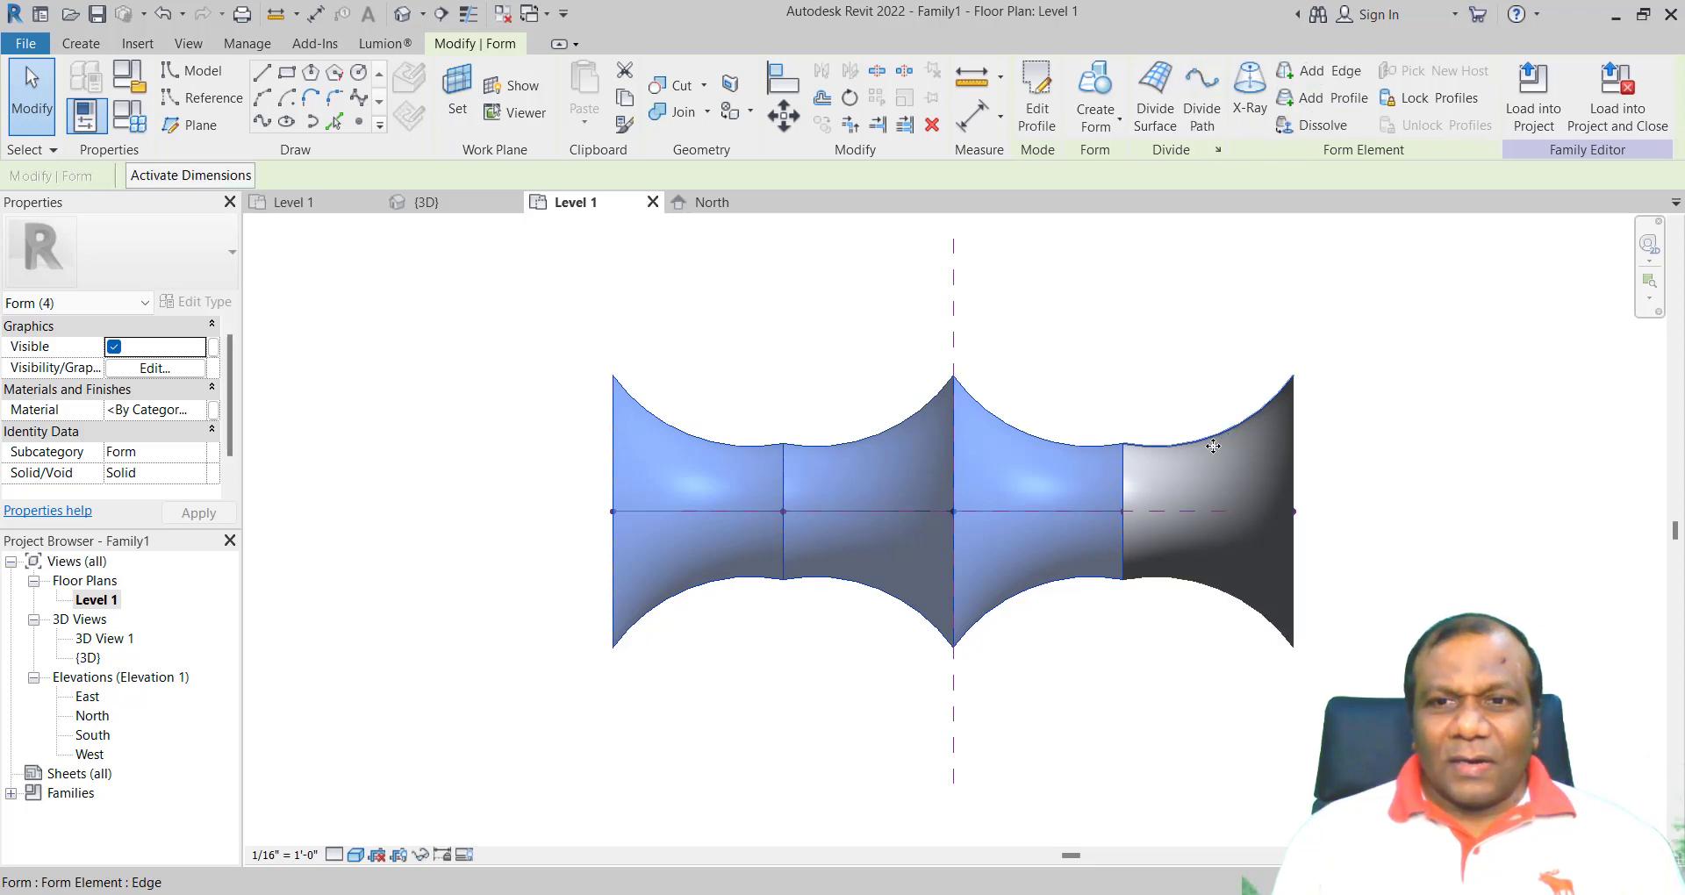
left_click(1186, 587, "ctrl")
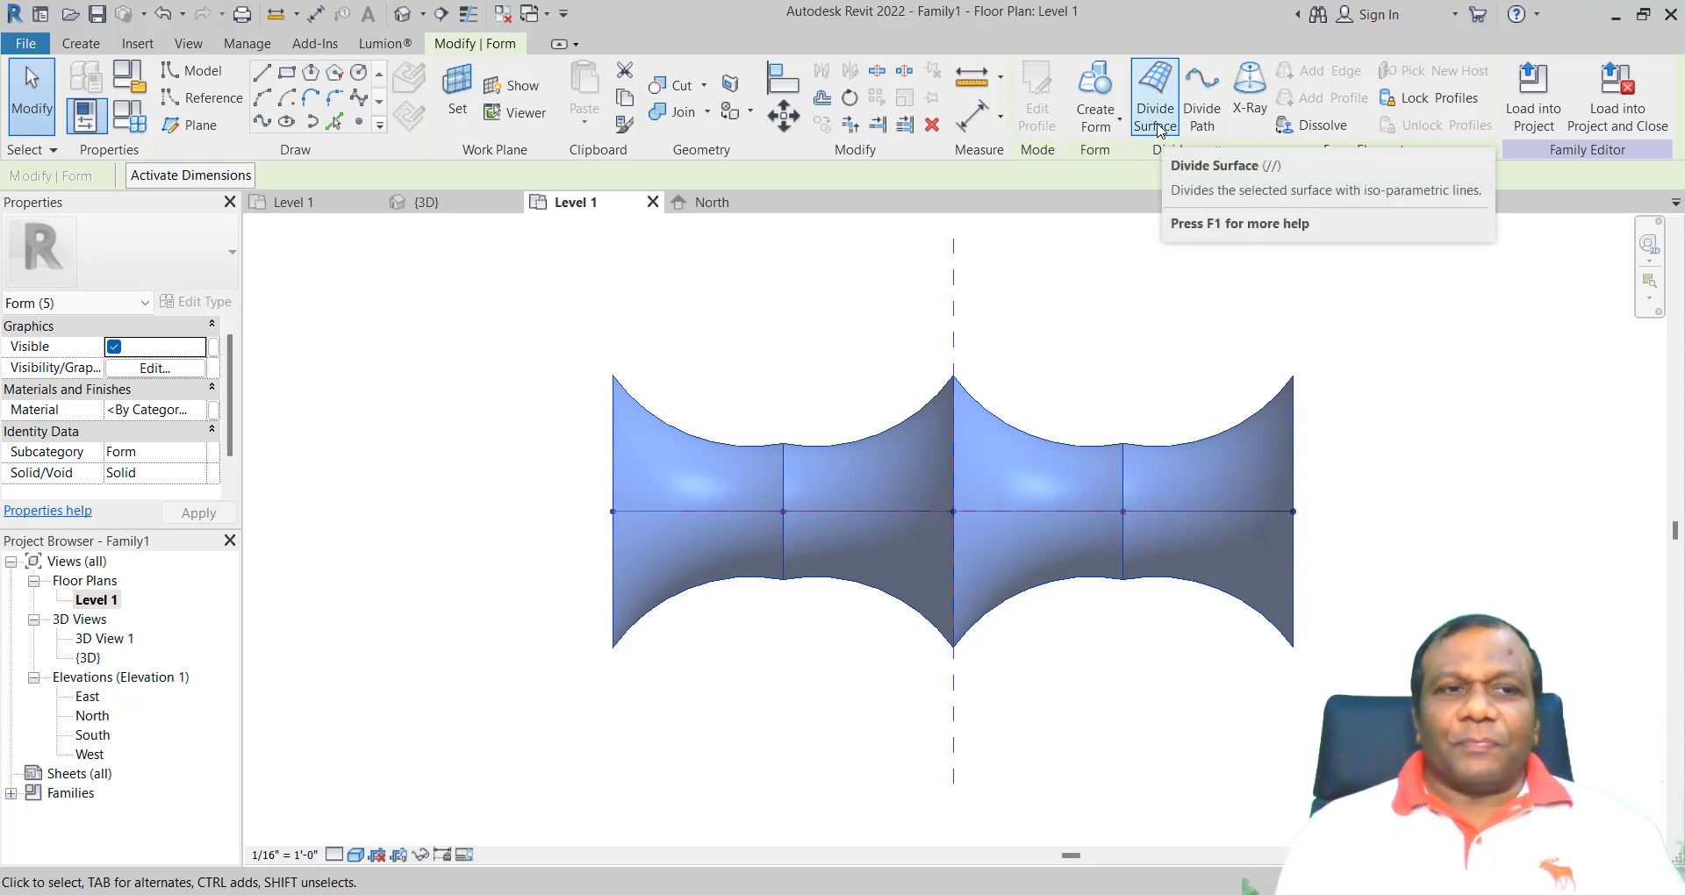
left_click(1157, 128)
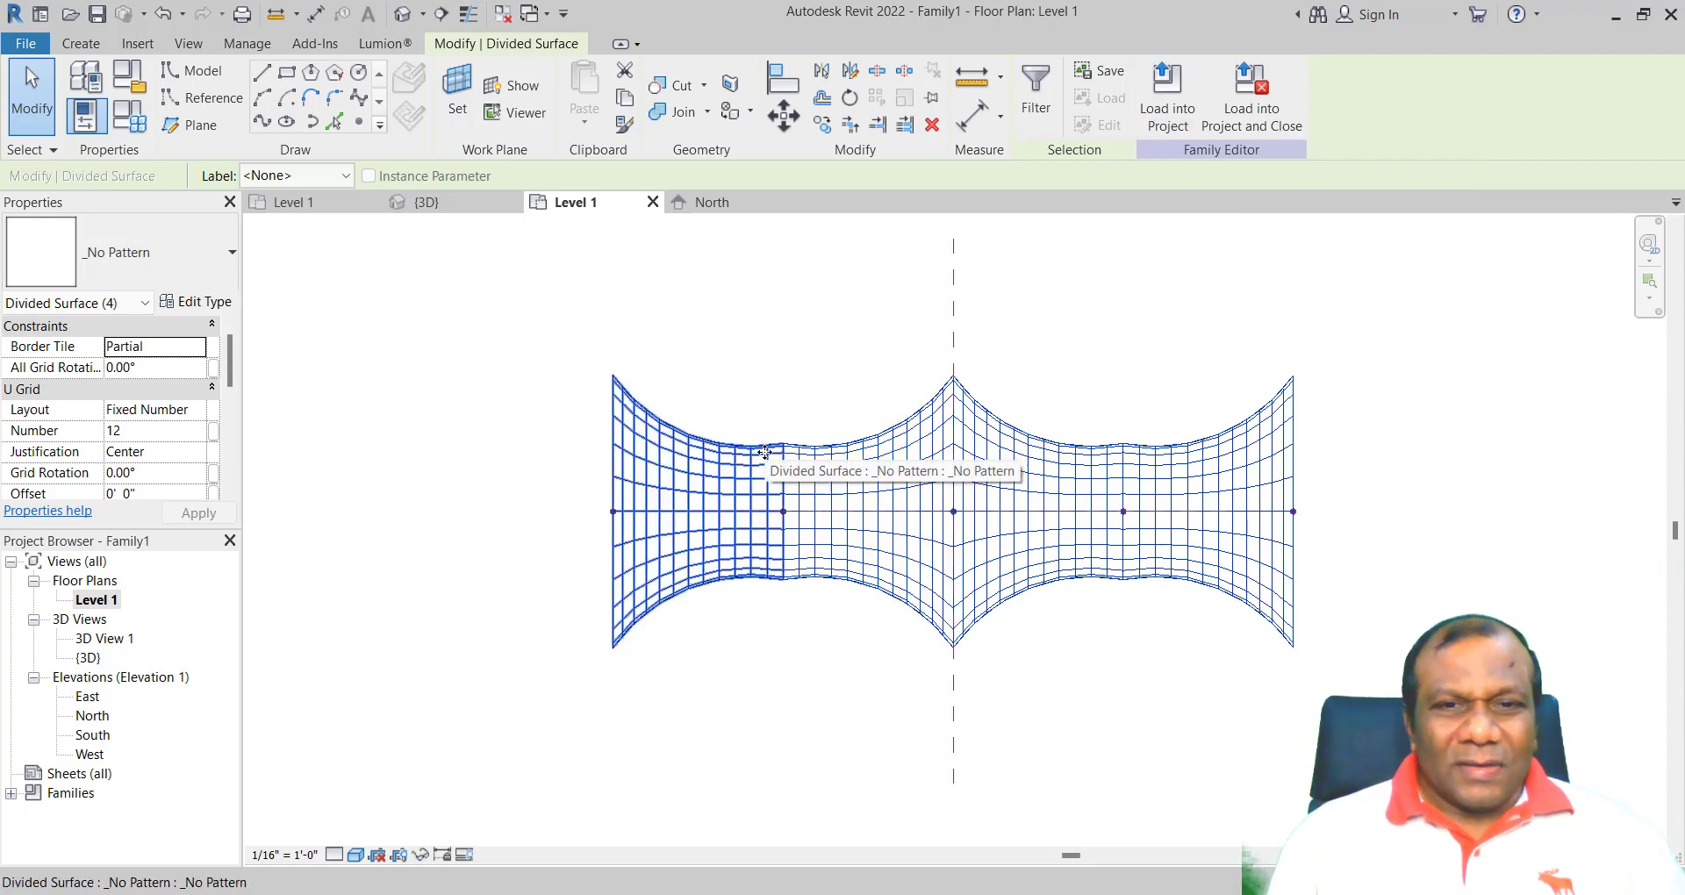
left_click(809, 439)
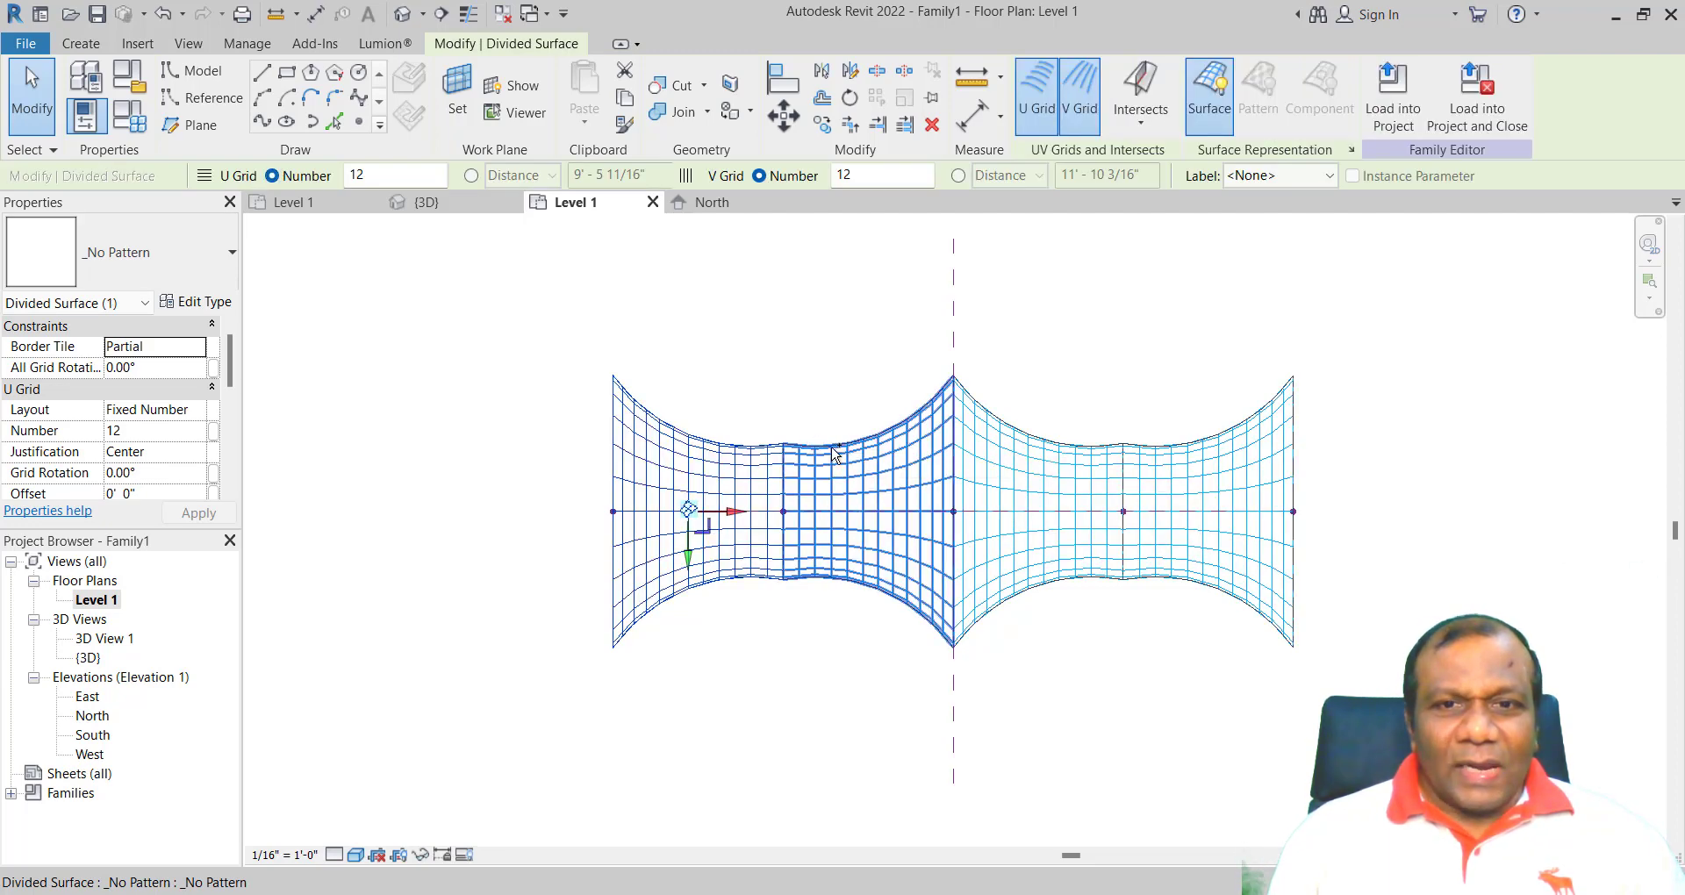
left_click(1036, 443, "ctrl")
left_click(1218, 447, "ctrl")
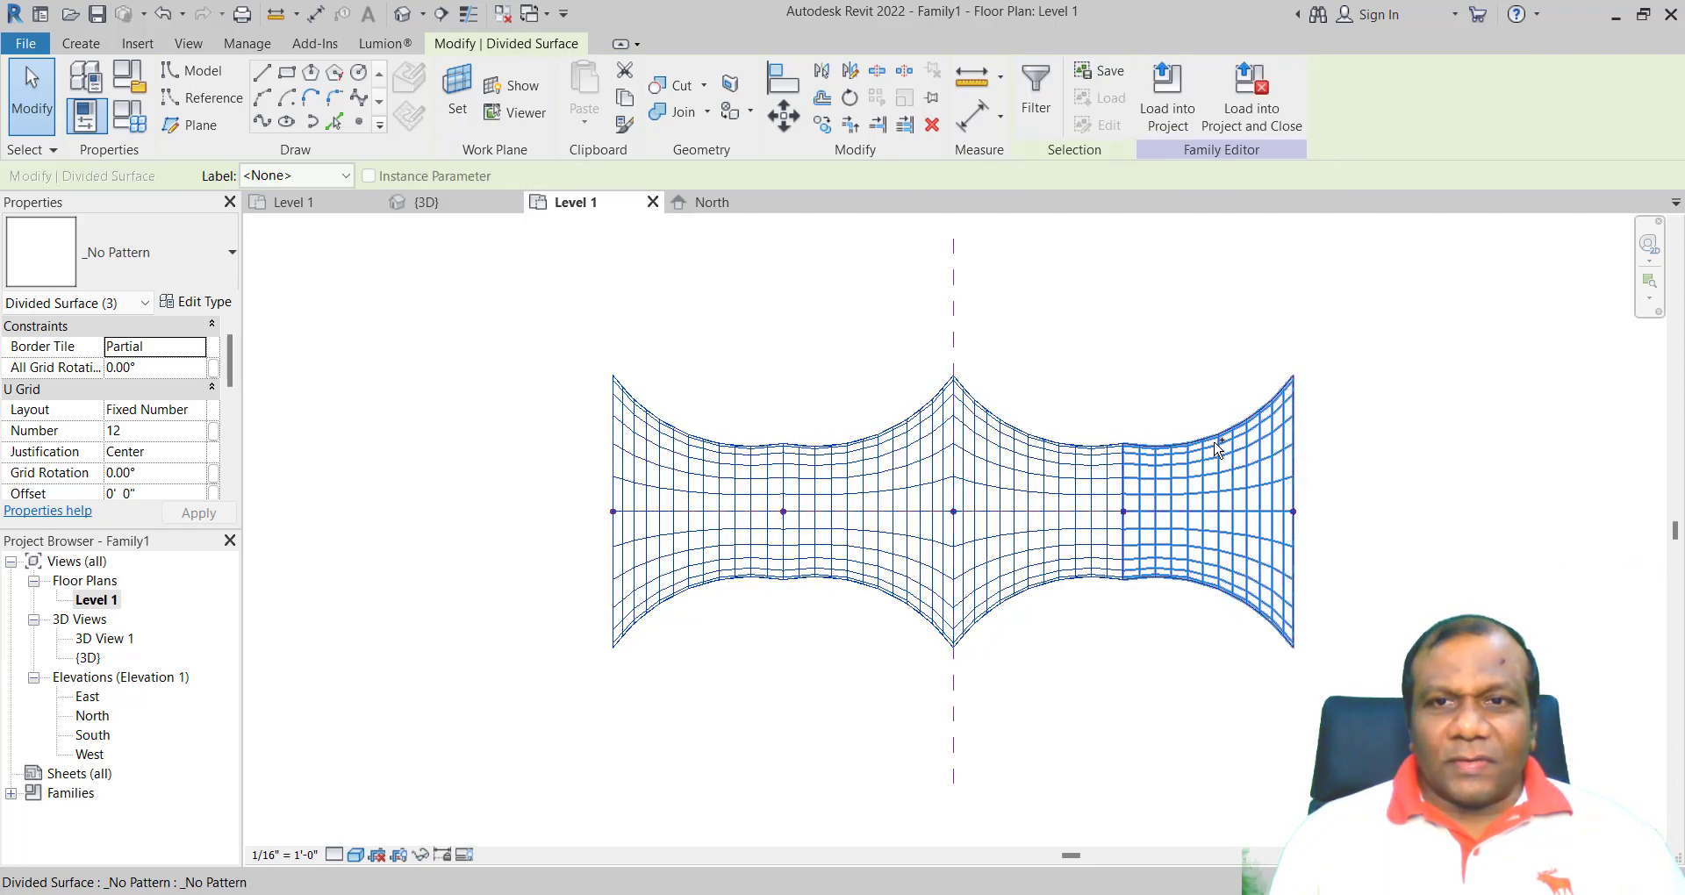
left_click(1217, 447, "ctrl")
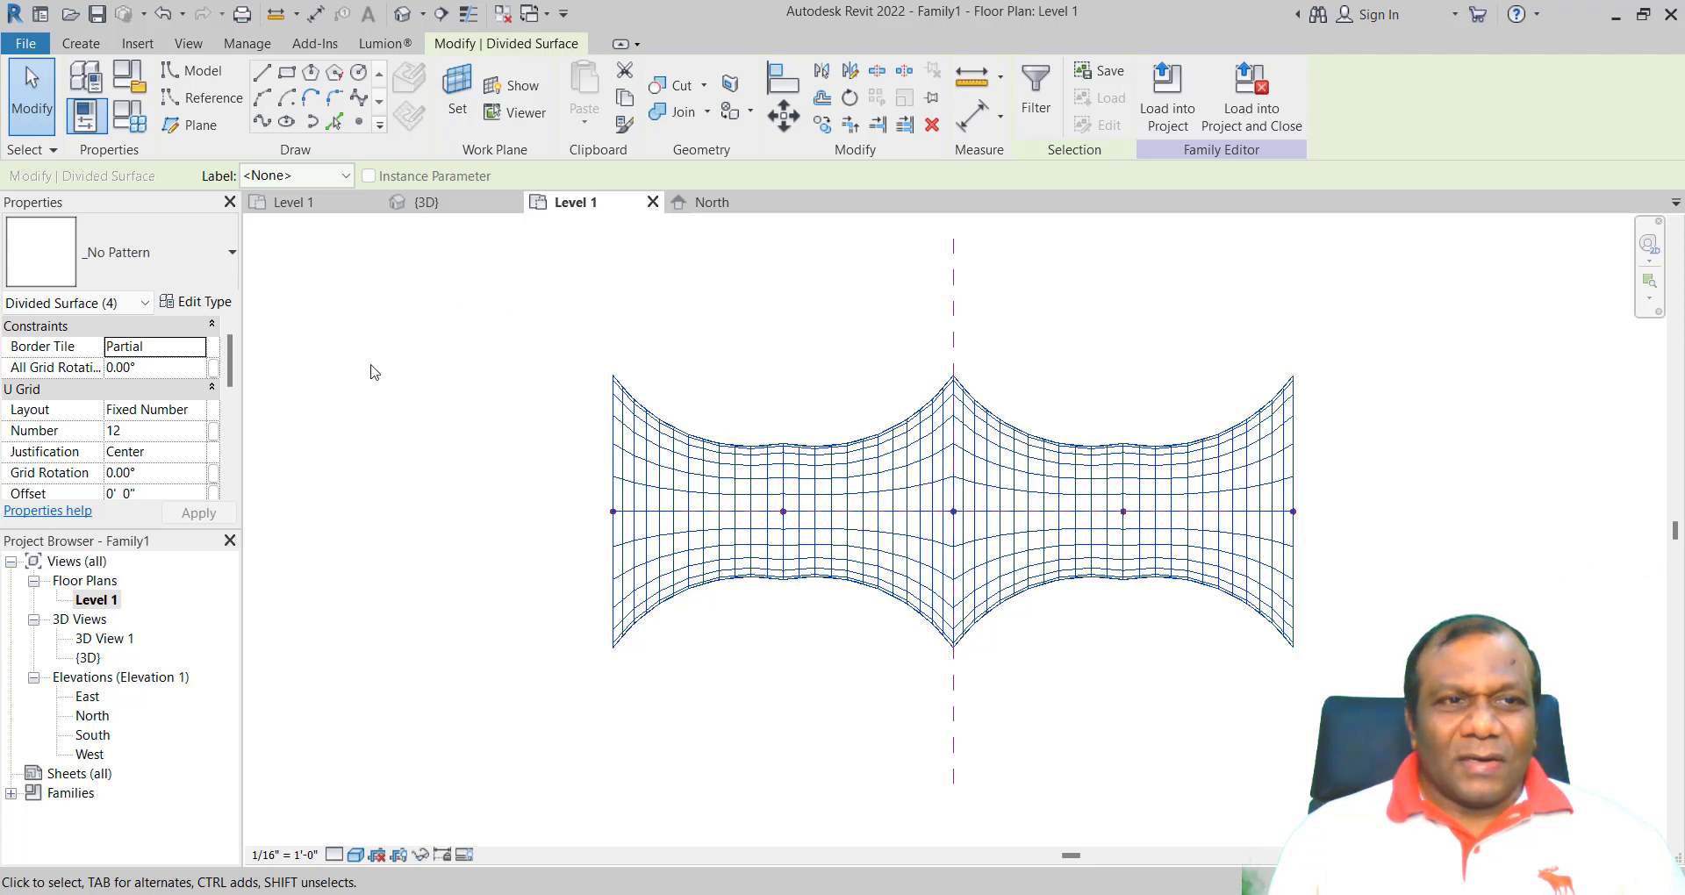
- Set the left-end divided surface's U grid and V grid numbers to 24 each
left_click(710, 445)
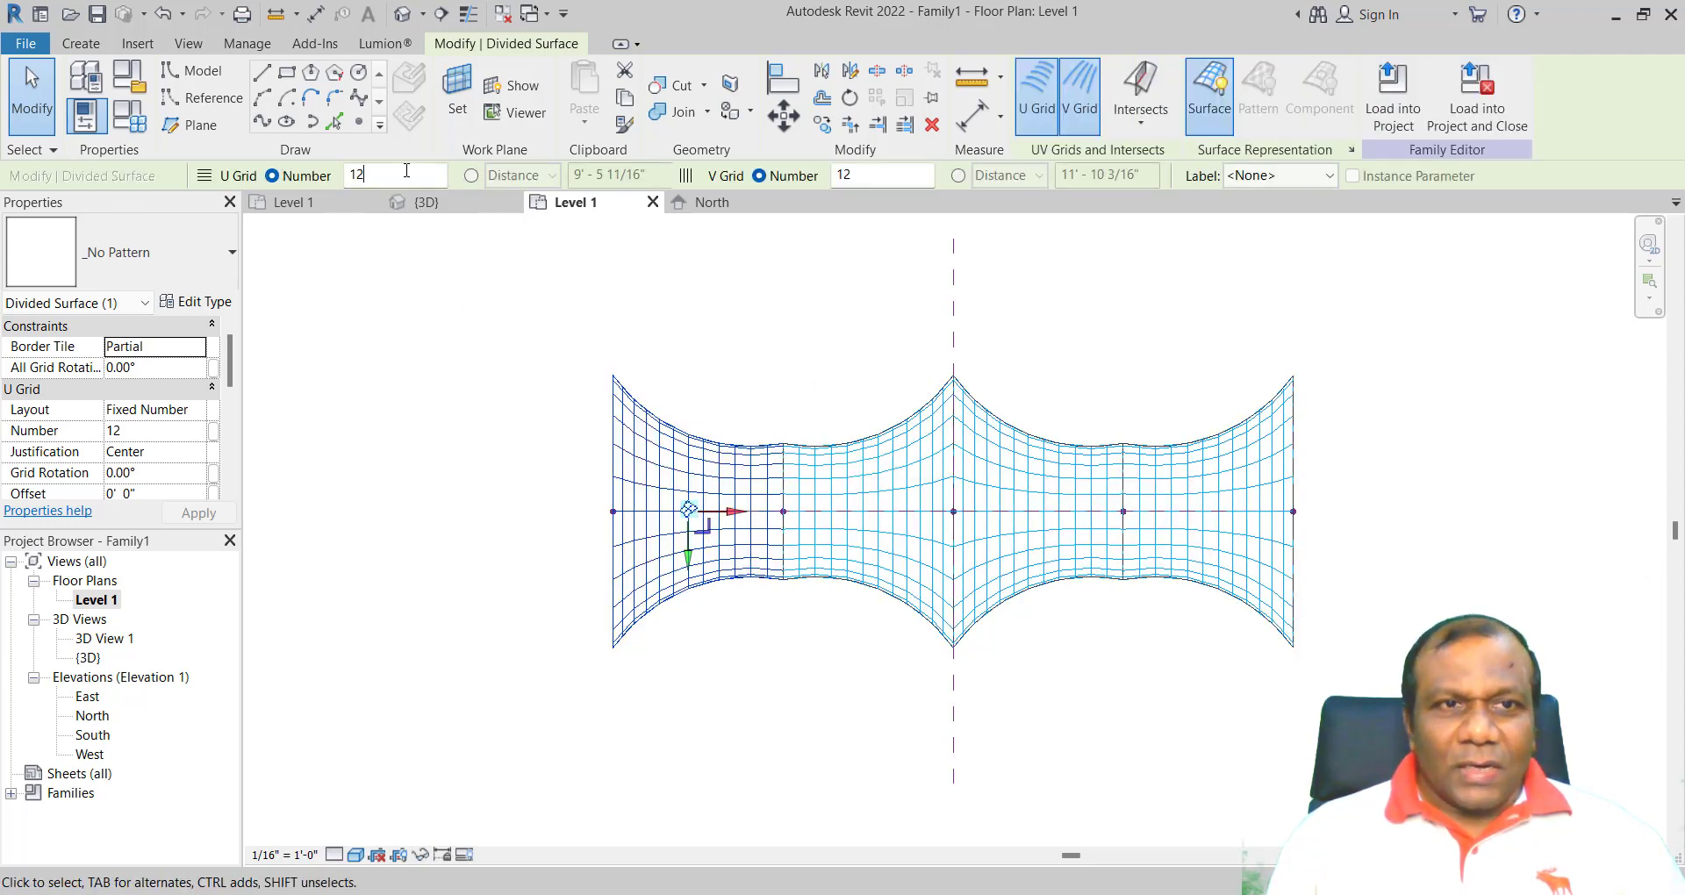
left_click_drag(406, 171, 348, 171)
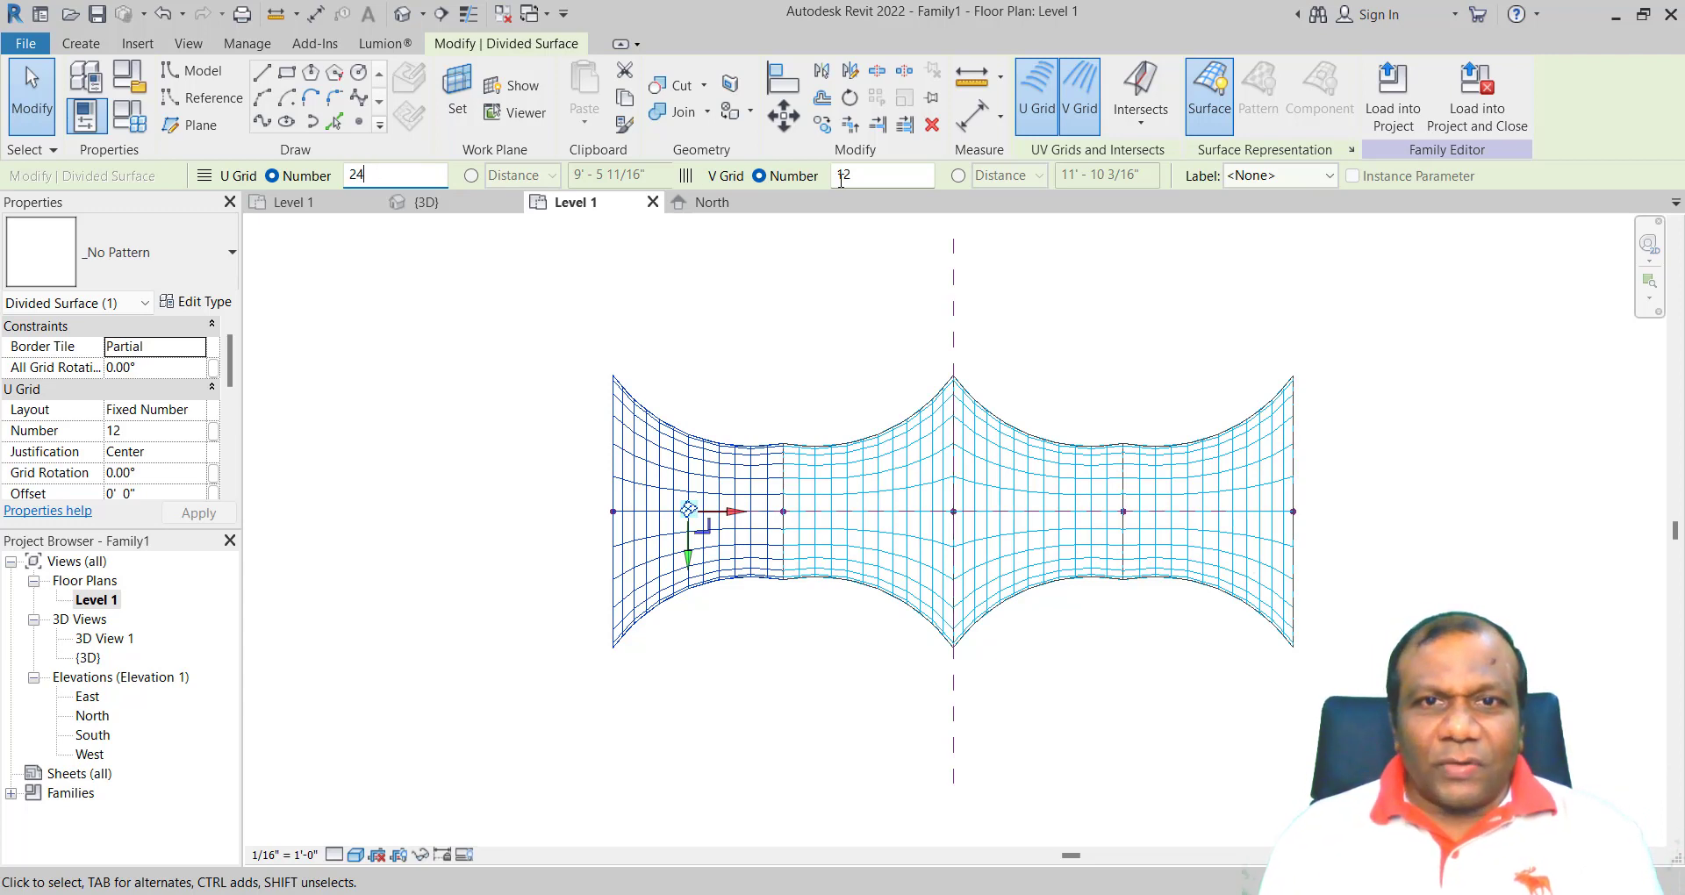
left_click_drag(878, 179, 823, 177)
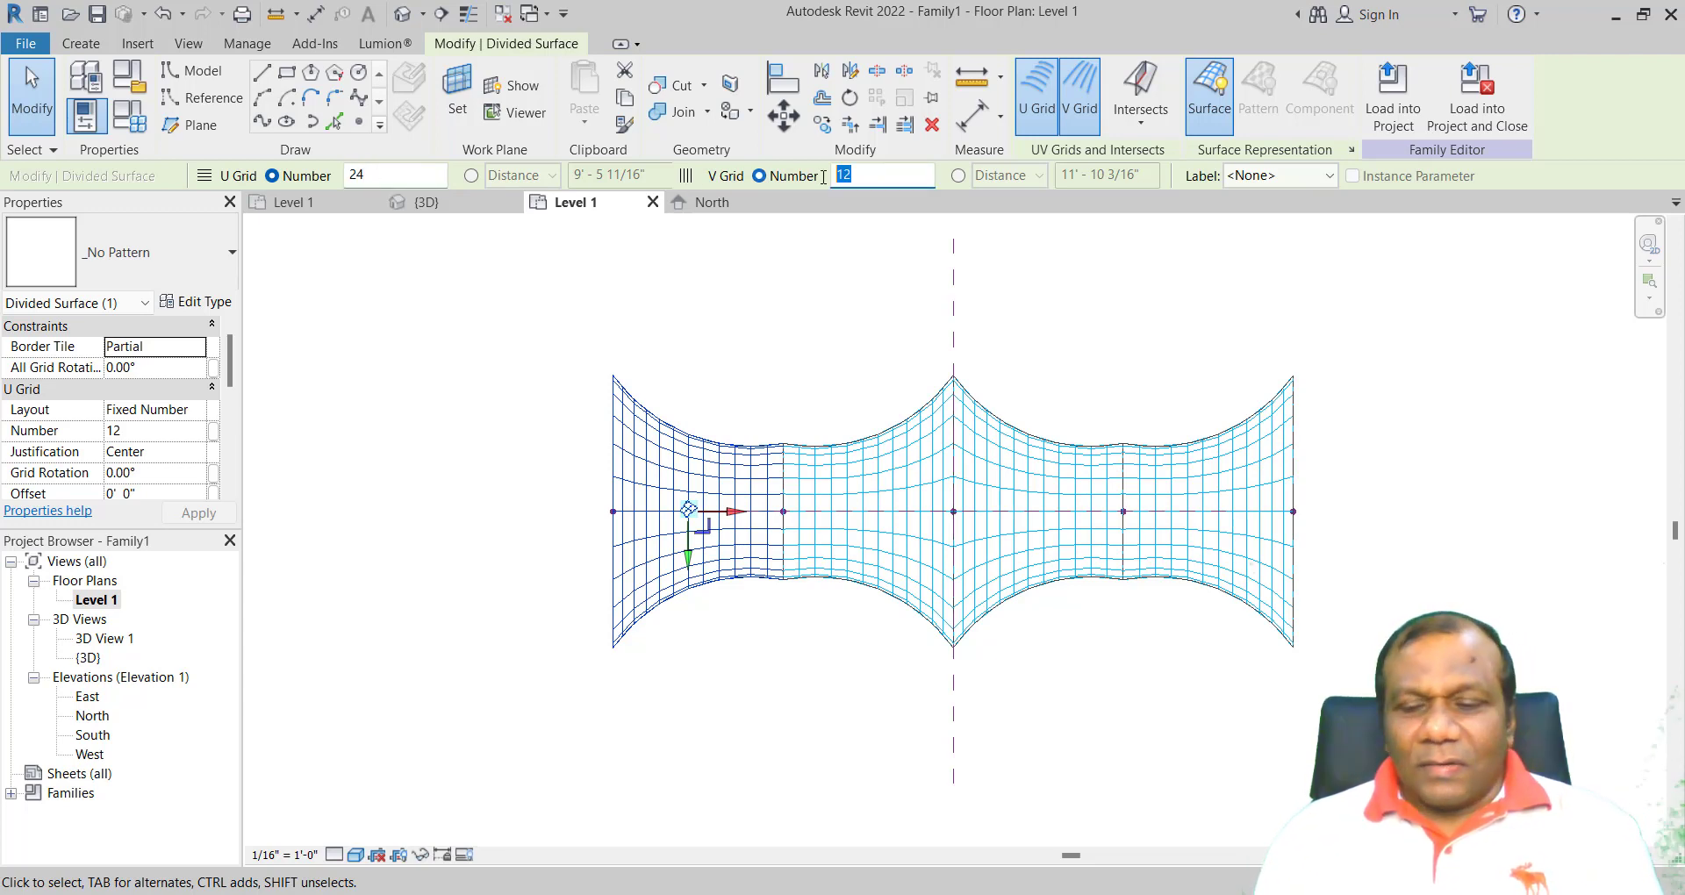
type("24")
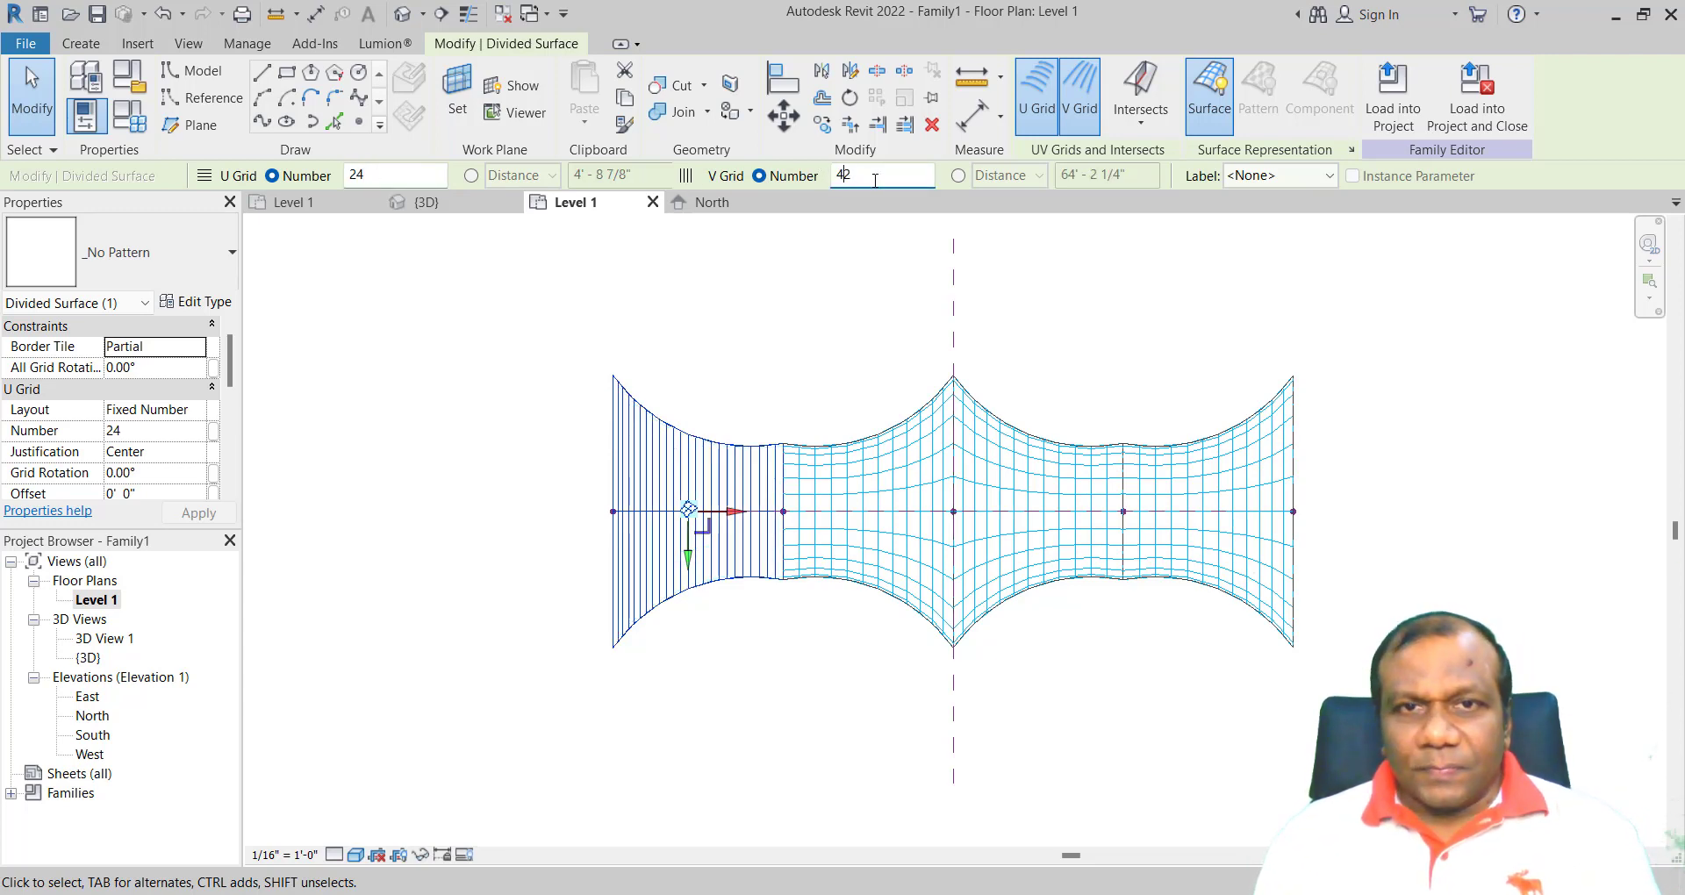
left_click_drag(875, 180, 835, 174)
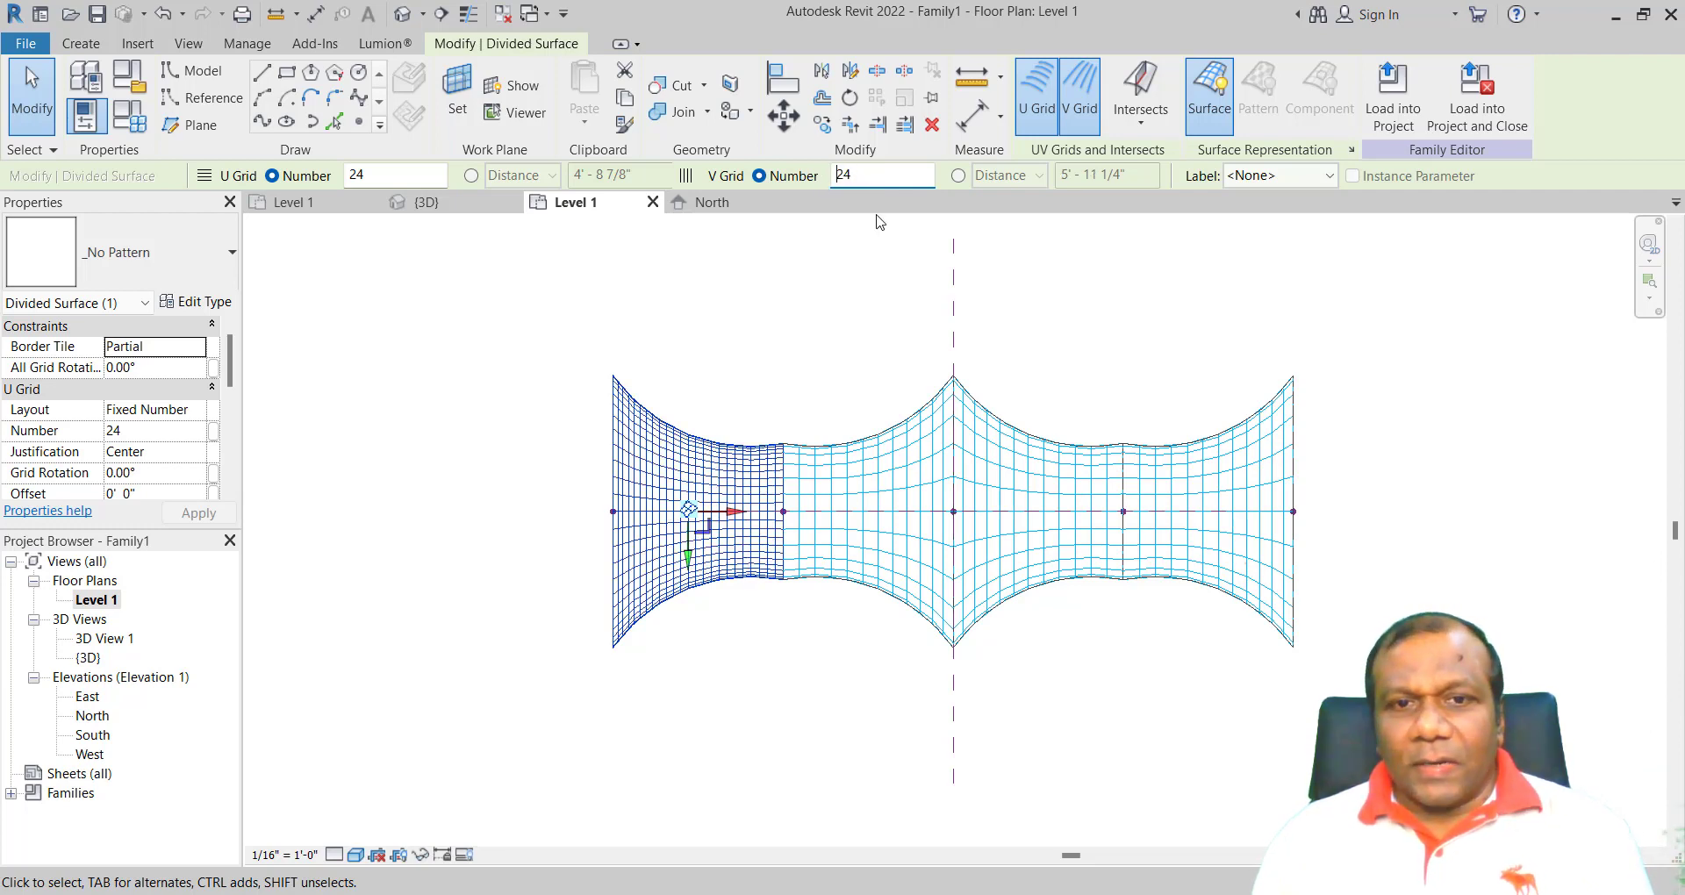
- Set both the U grid and V grid numbers of the second divided surface from the left to 24
left_click(909, 430)
left_click(909, 430)
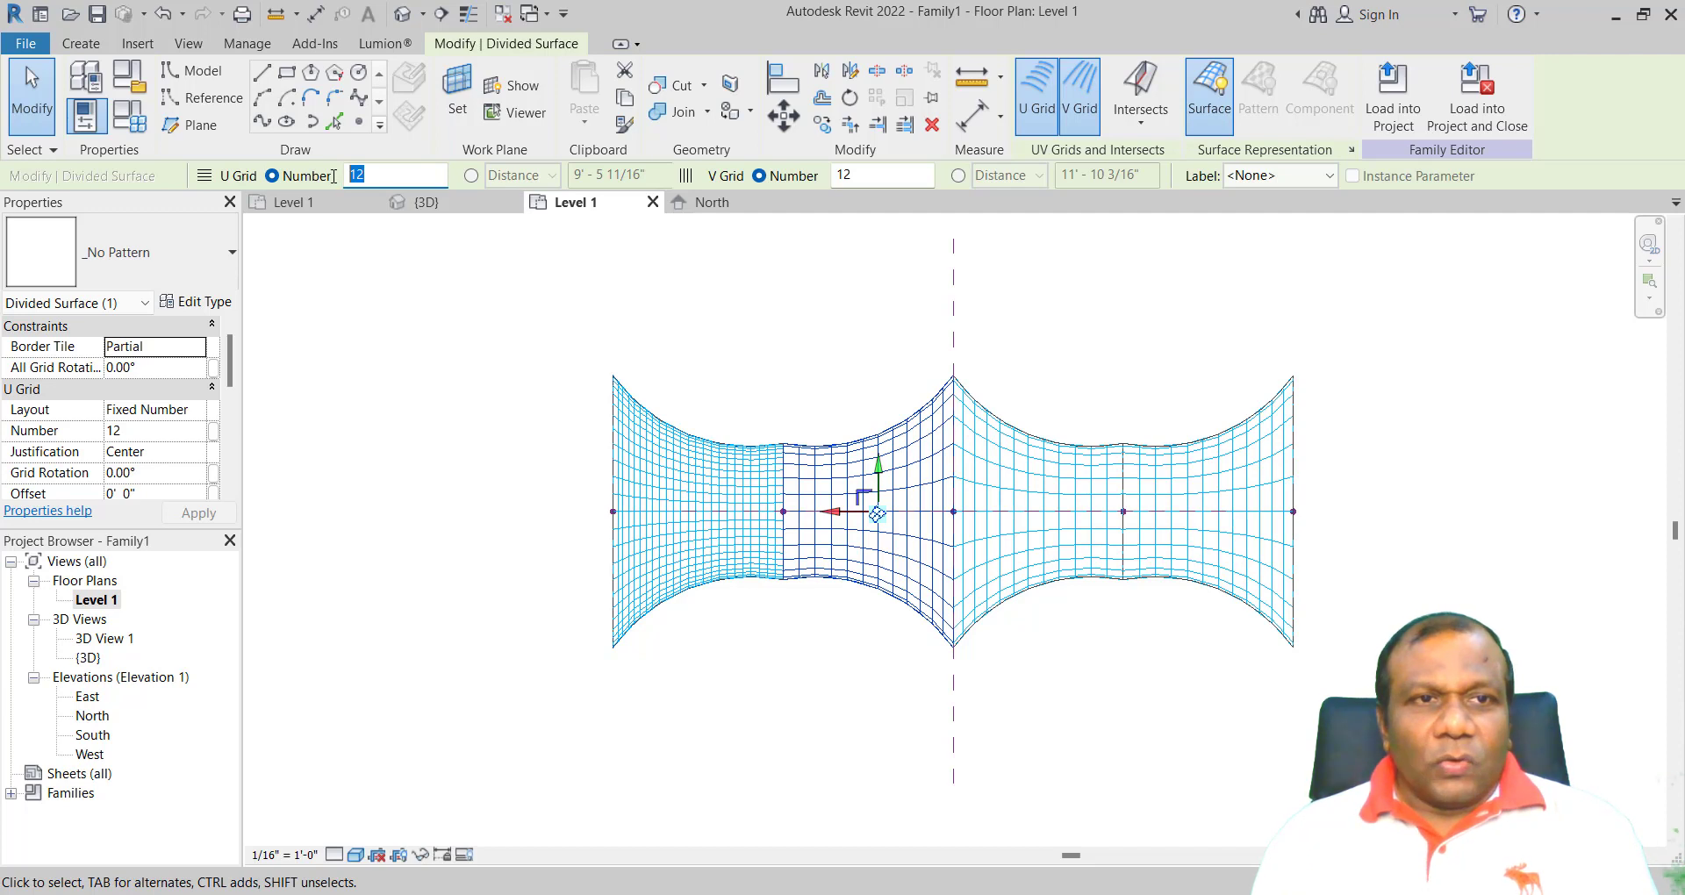
key("Return")
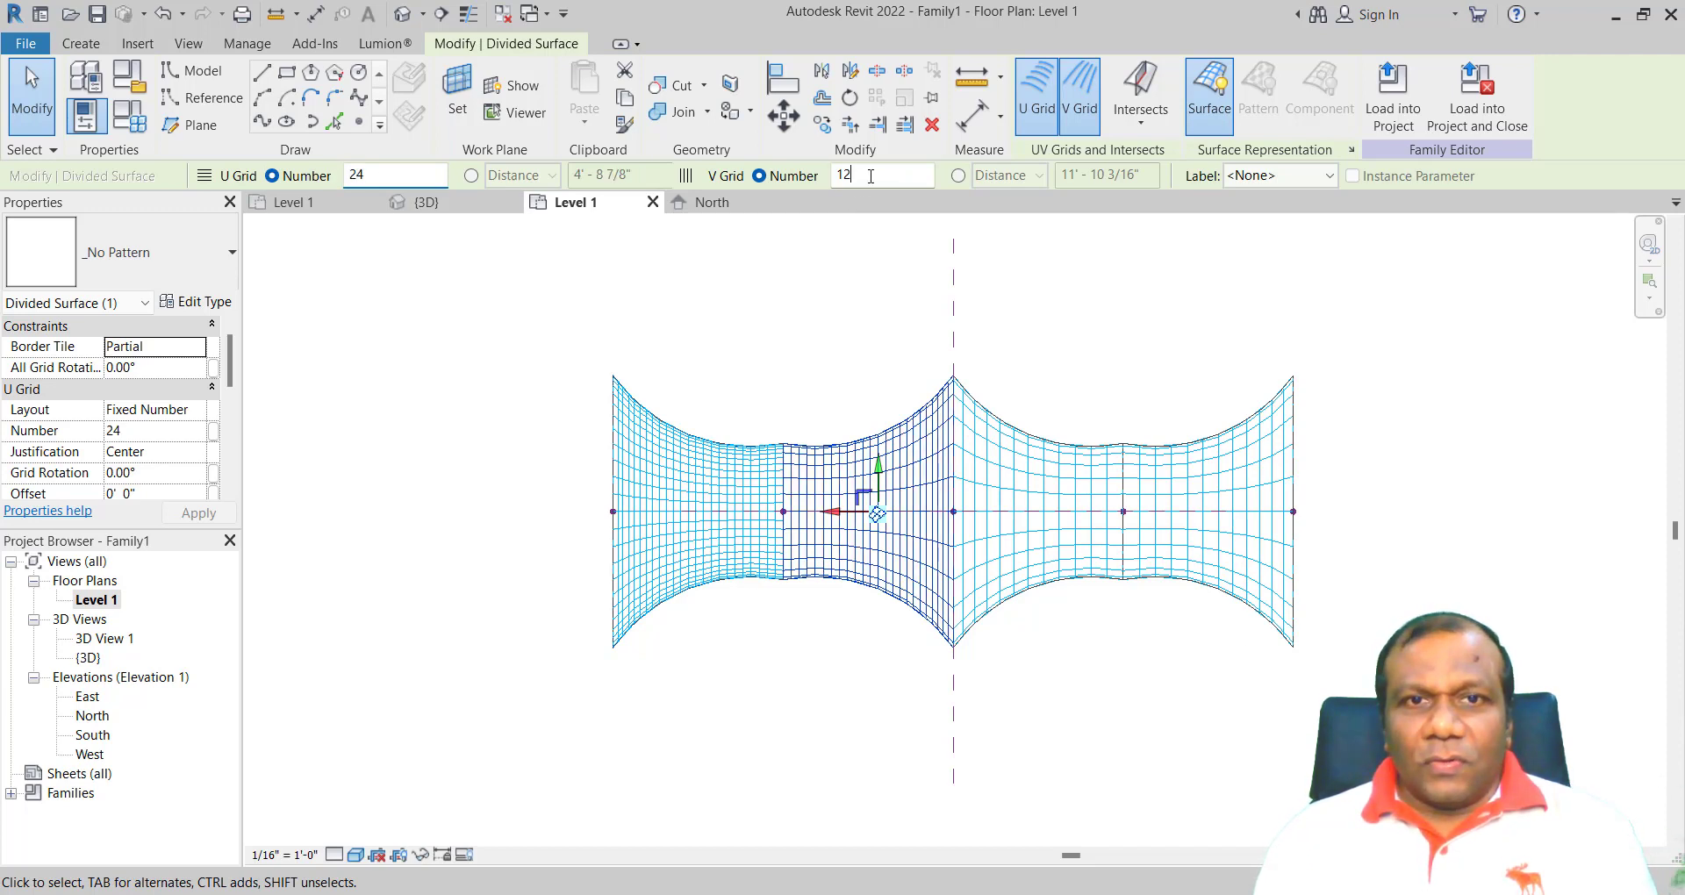
left_click_drag(870, 175, 835, 174)
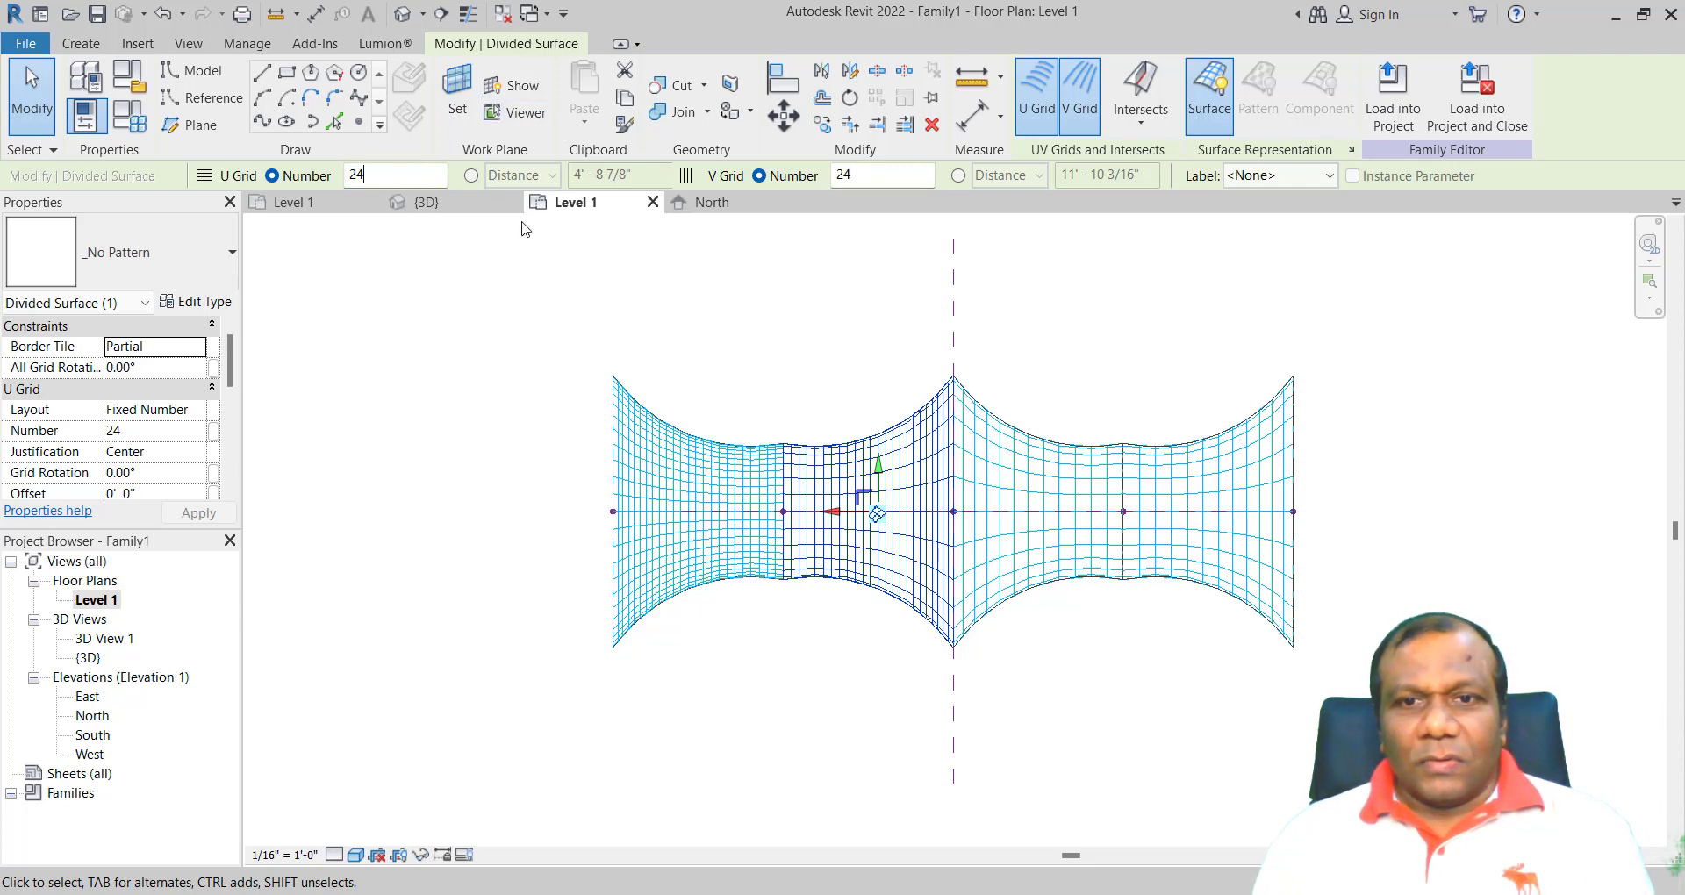
key("Return")
- Set the third divided surface's V grid number to 24 and its U grid number to 42
left_click(1031, 418)
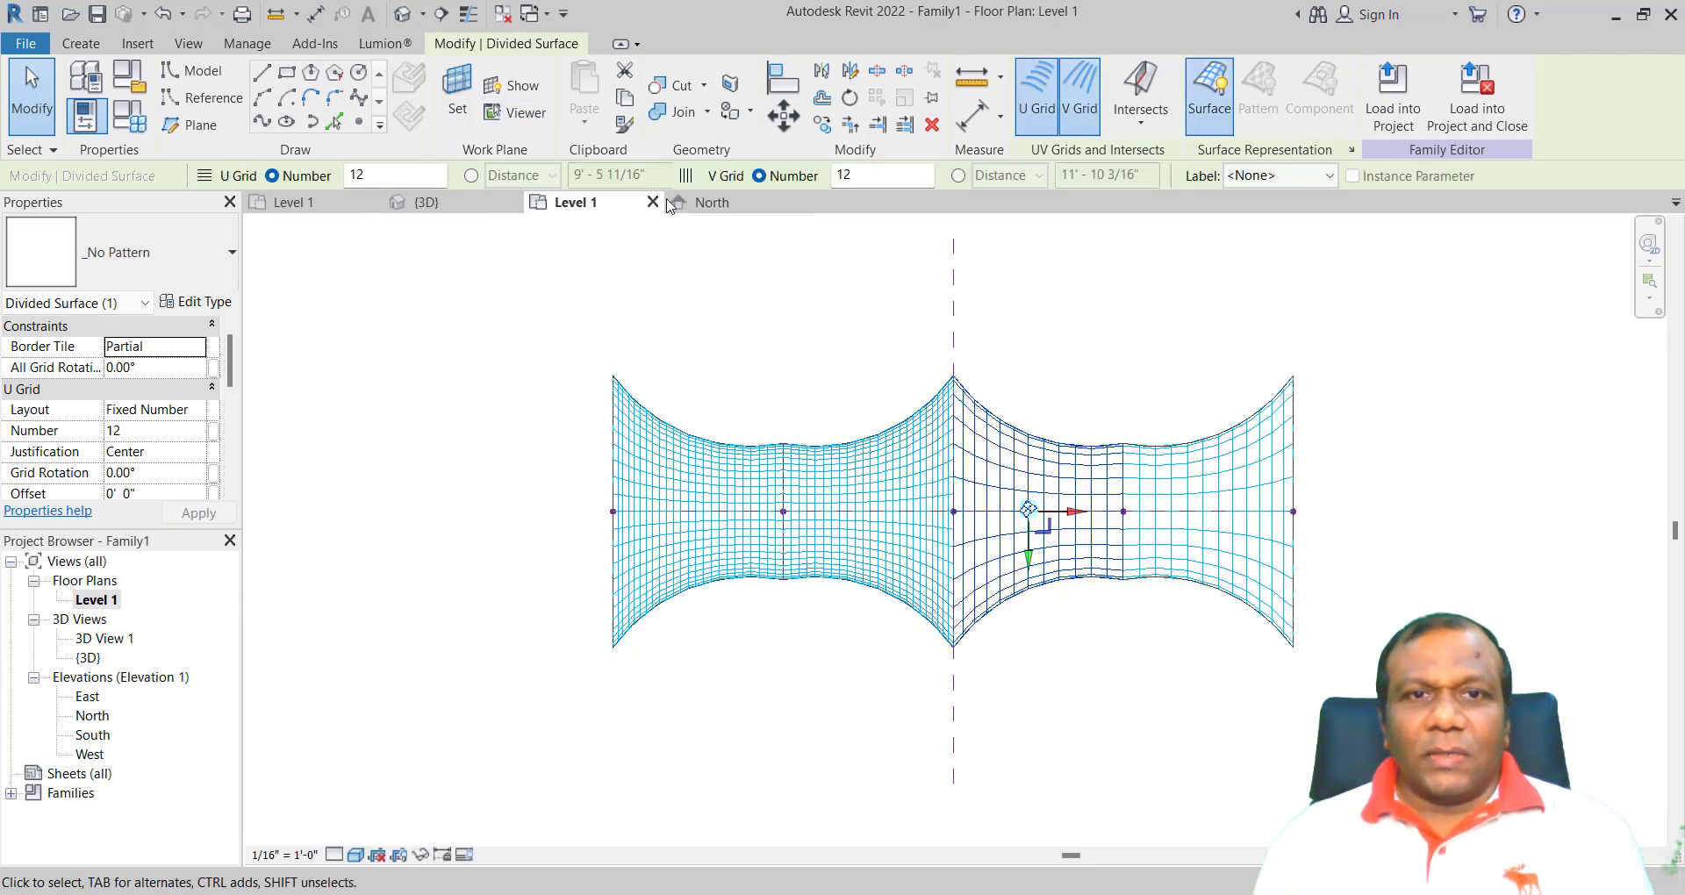
left_click_drag(923, 173, 835, 175)
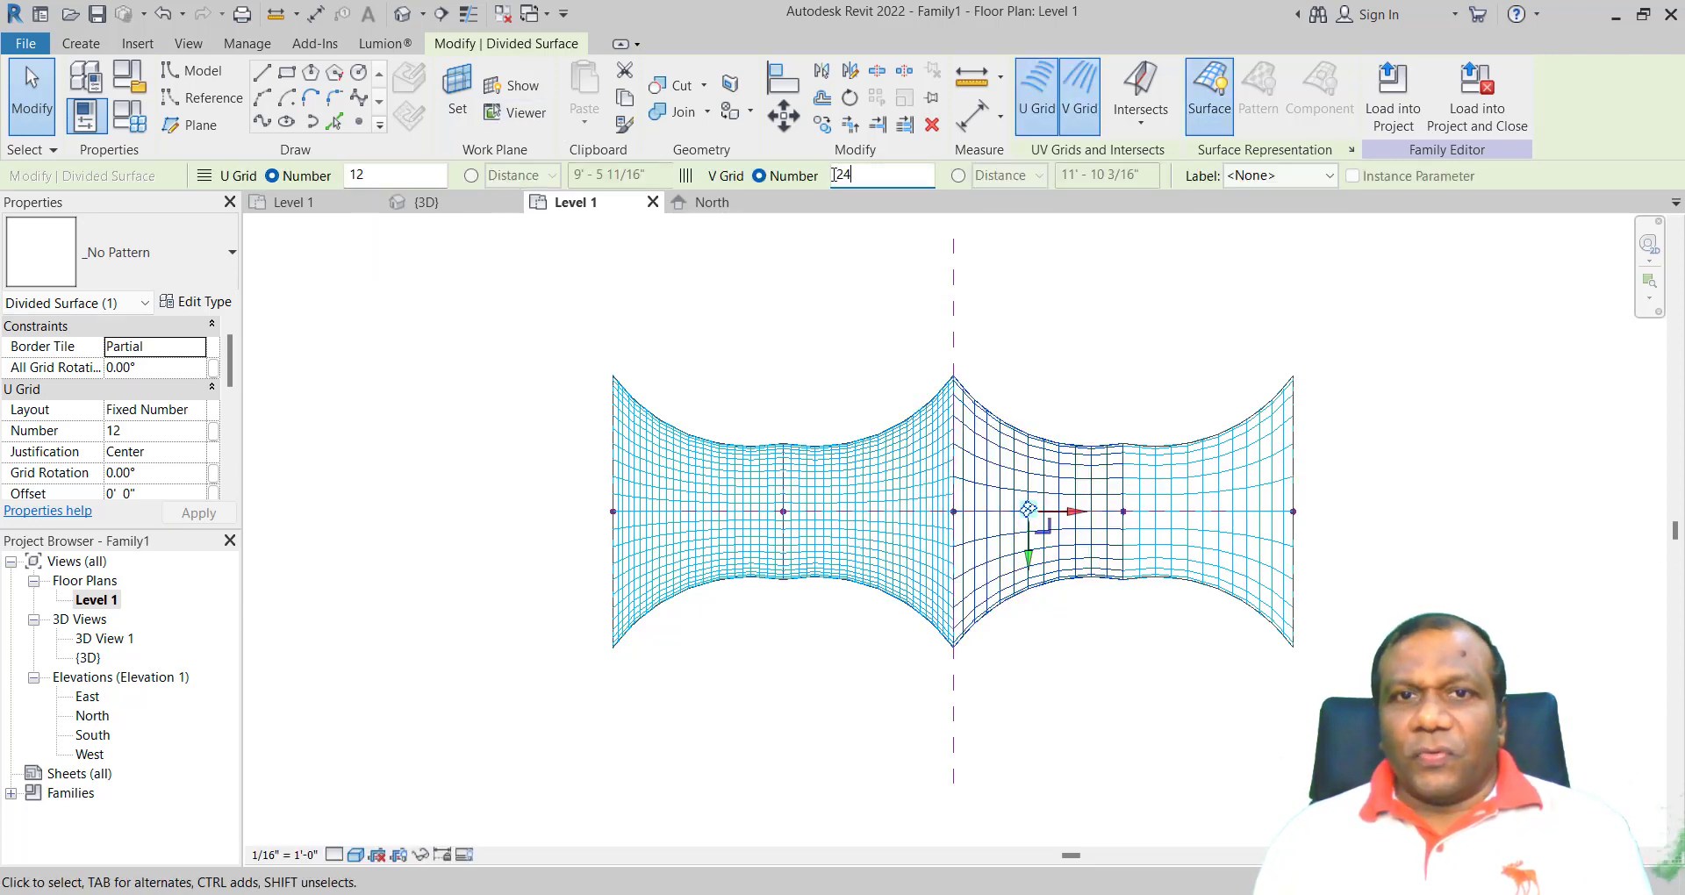
left_click(442, 173)
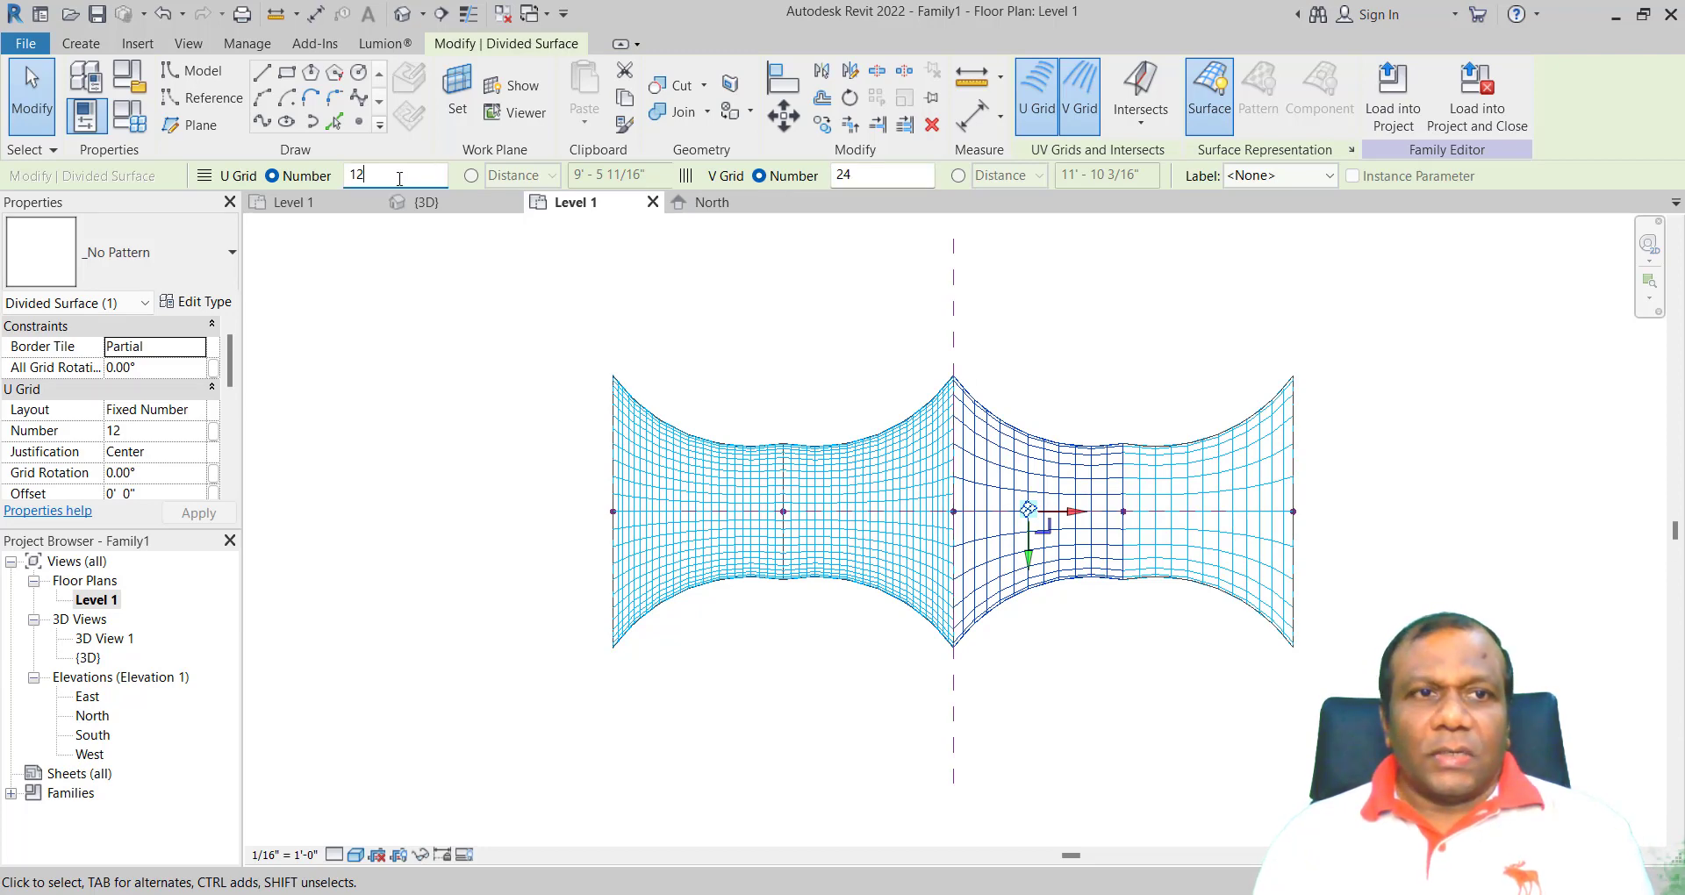
key("BackSpace")
key("BackSpace")
type("42")
key("Return")
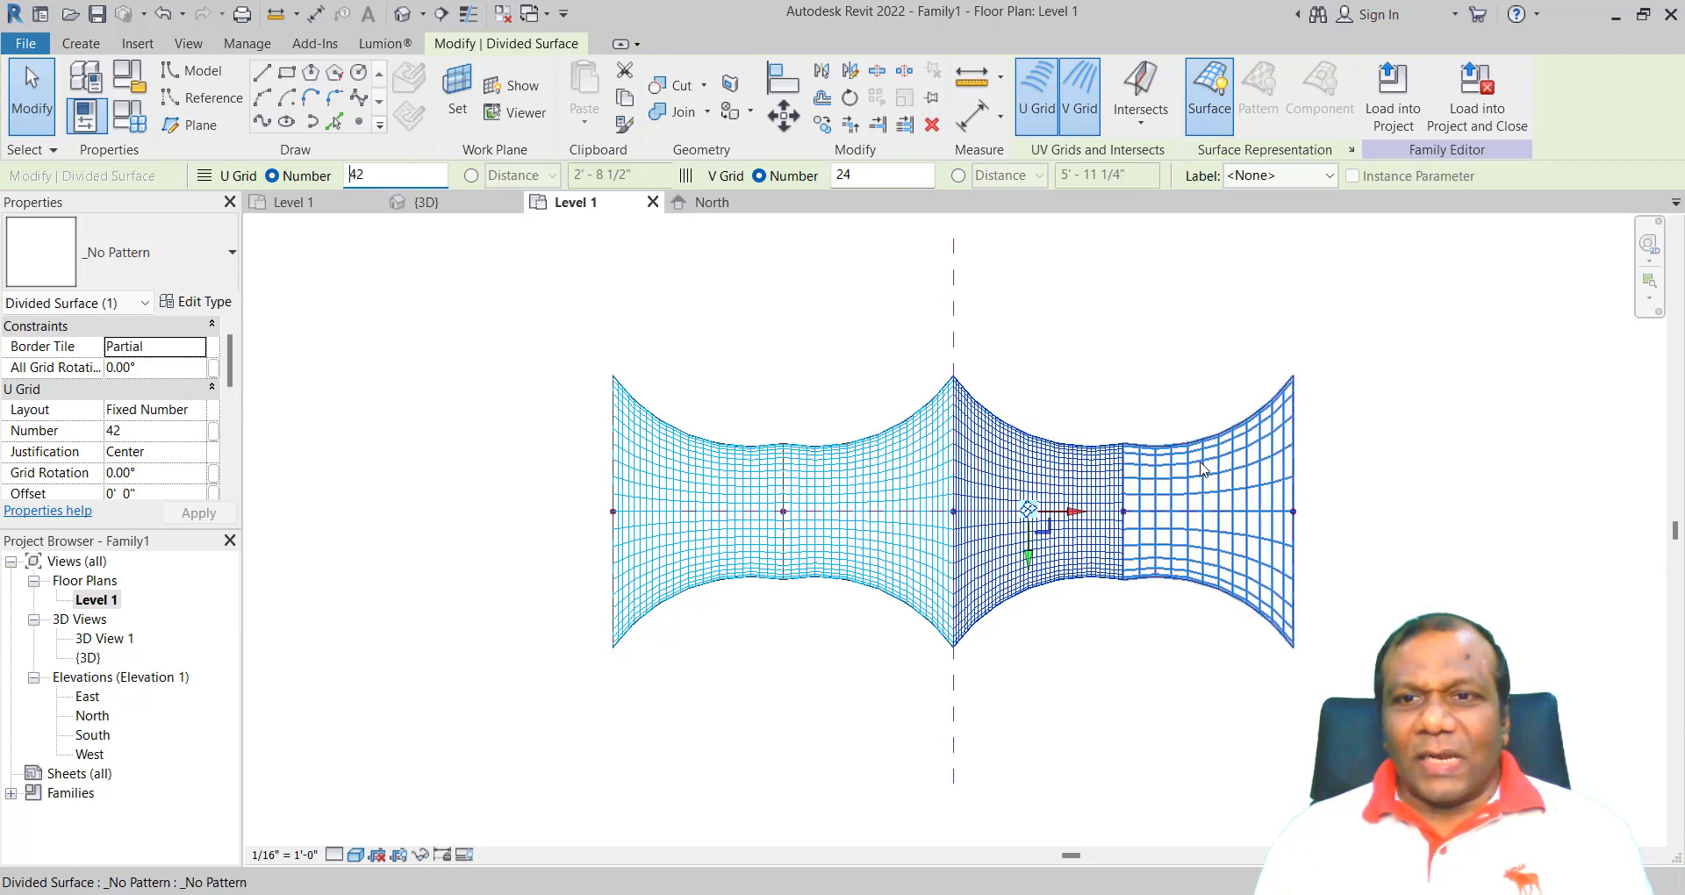
- Set both the U grid and V grid numbers of the right-end divided surface to 24
left_click(1204, 470)
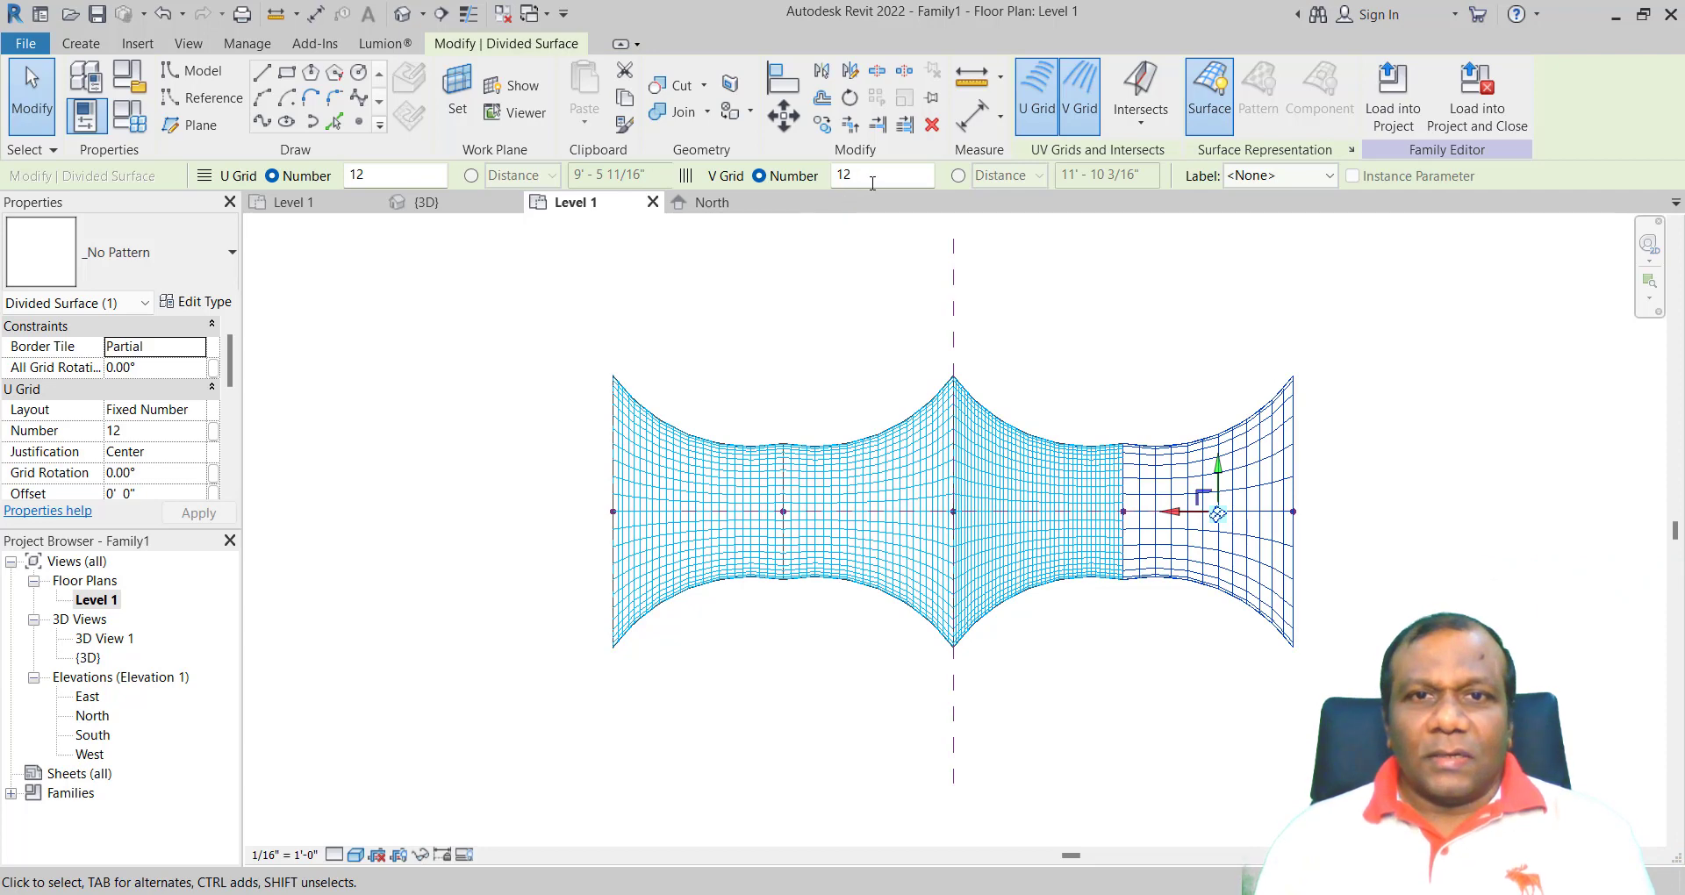
left_click(872, 179)
type("24")
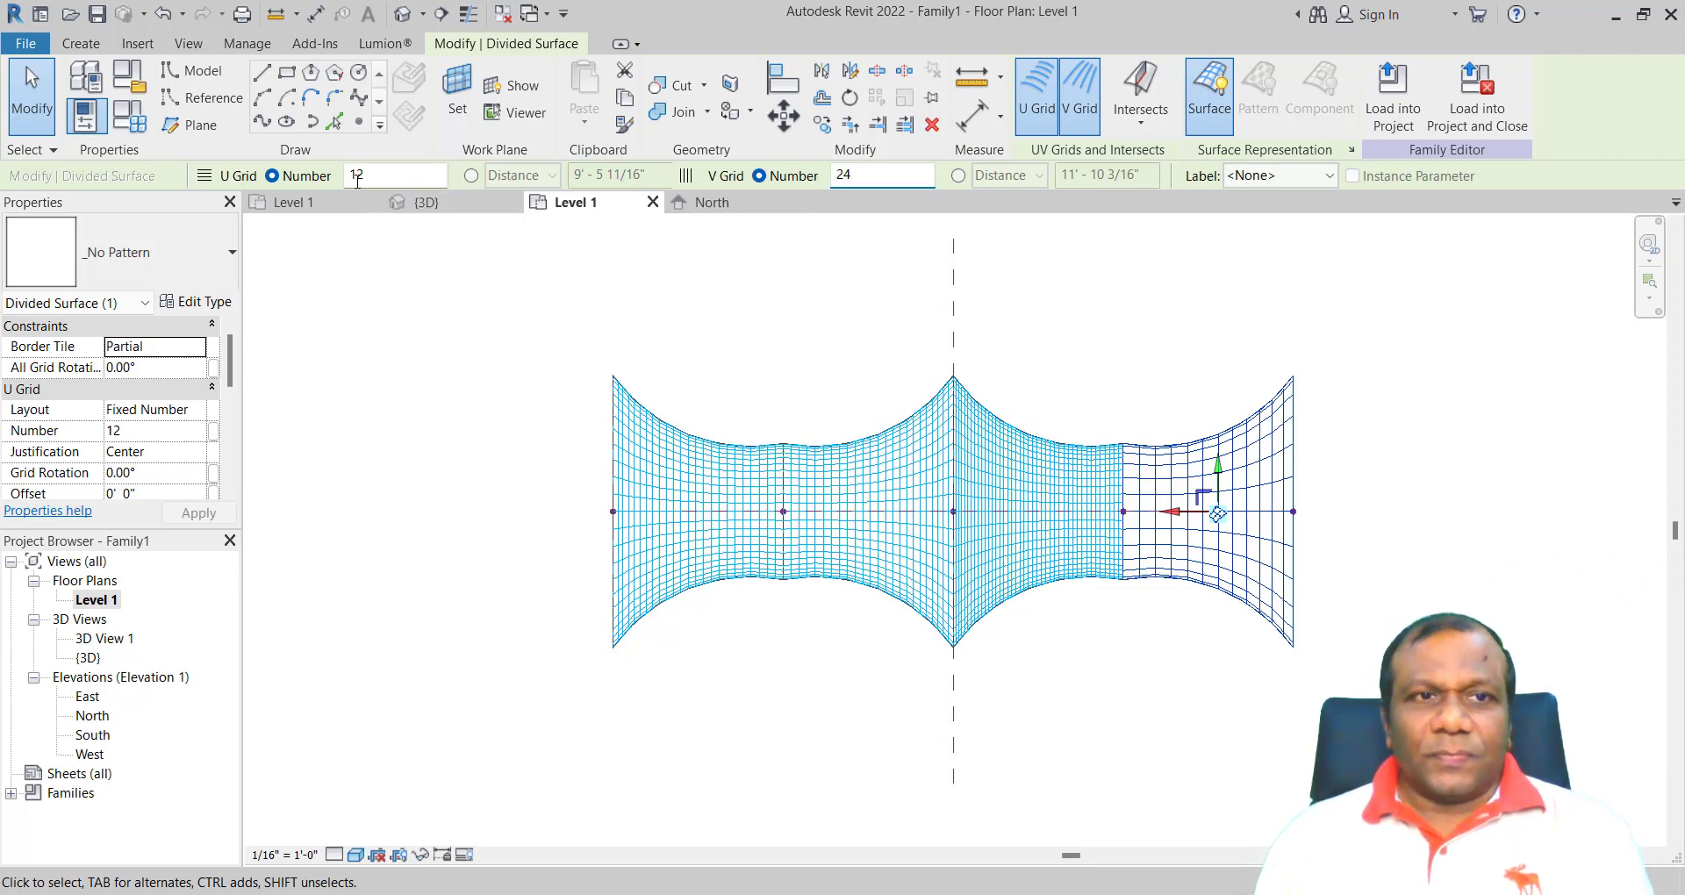
left_click(345, 177)
type("2")
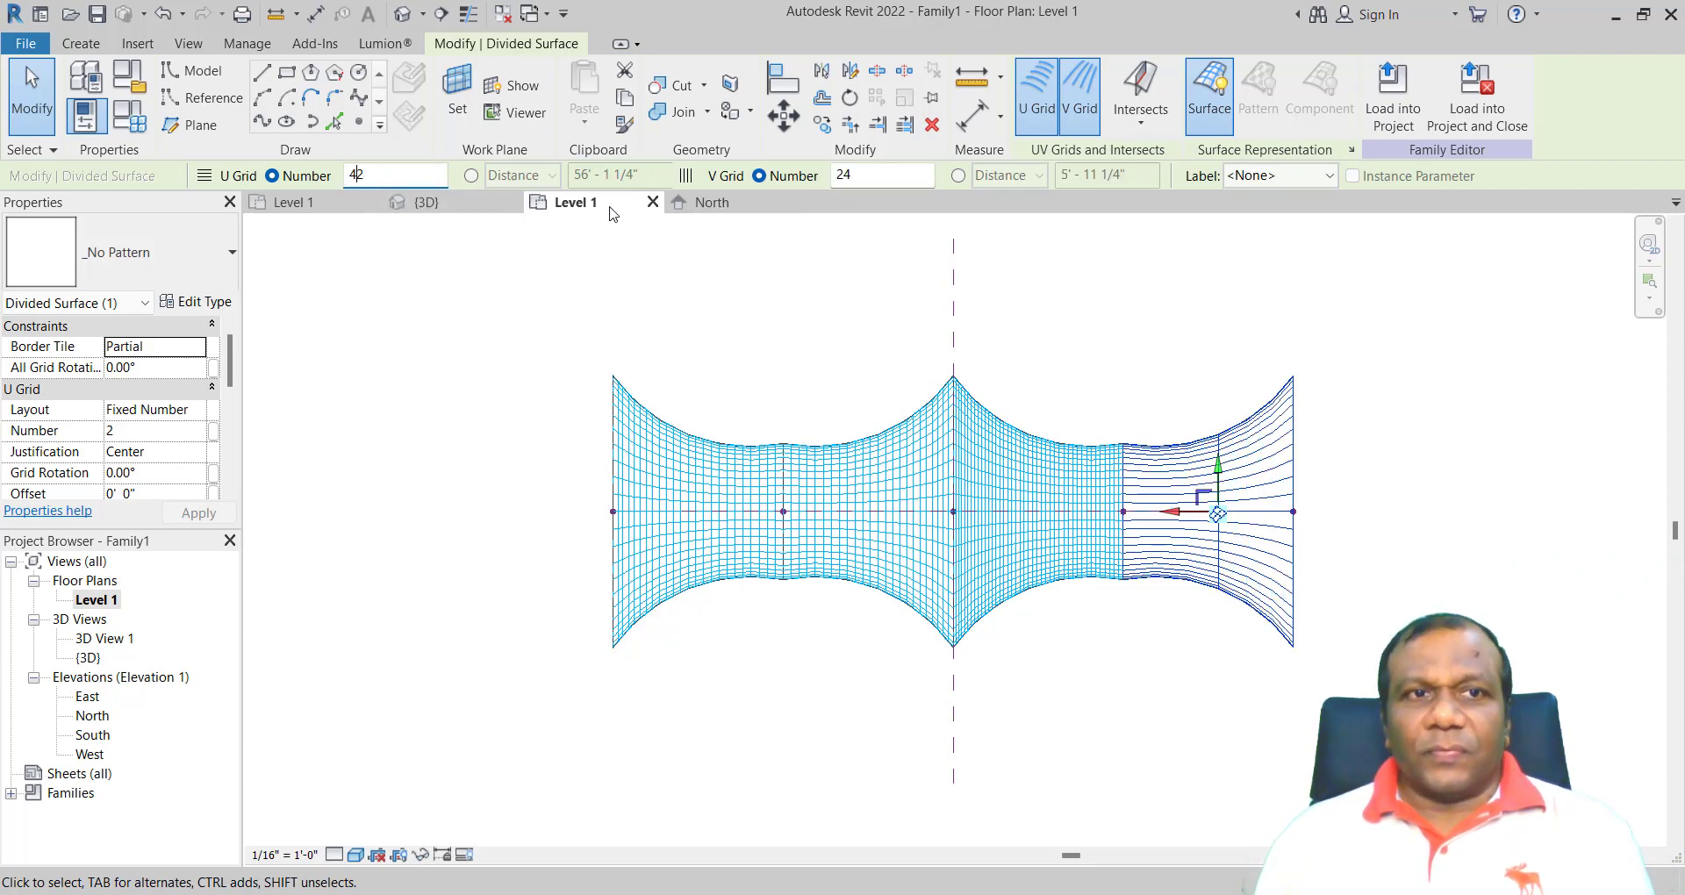
type("4")
key("Return")
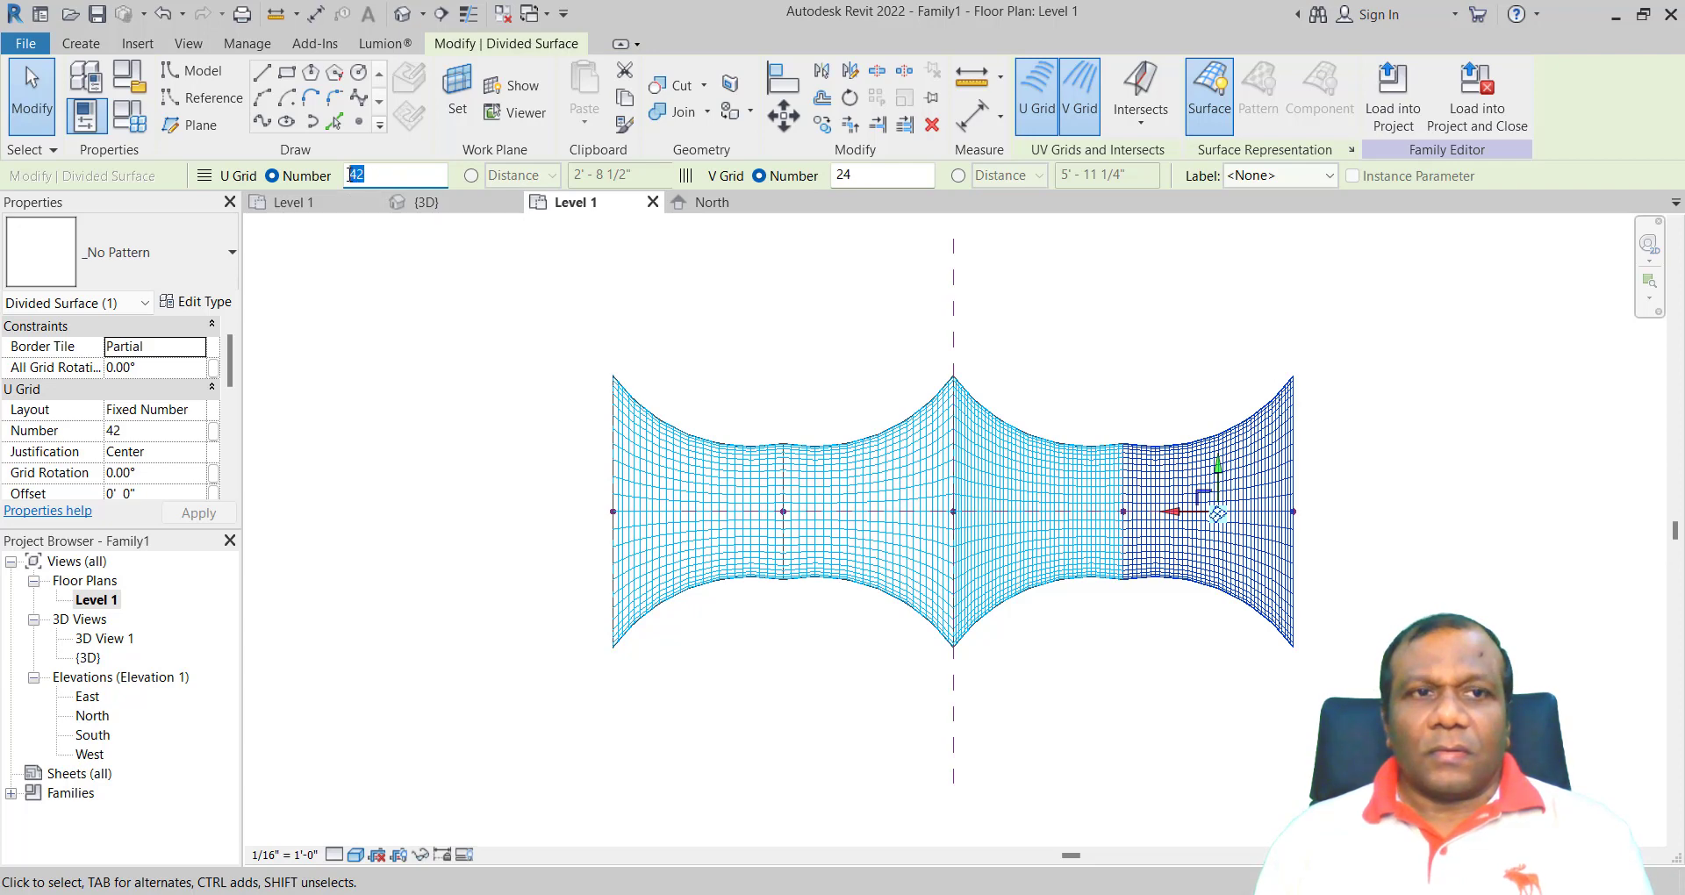
left_click(879, 180)
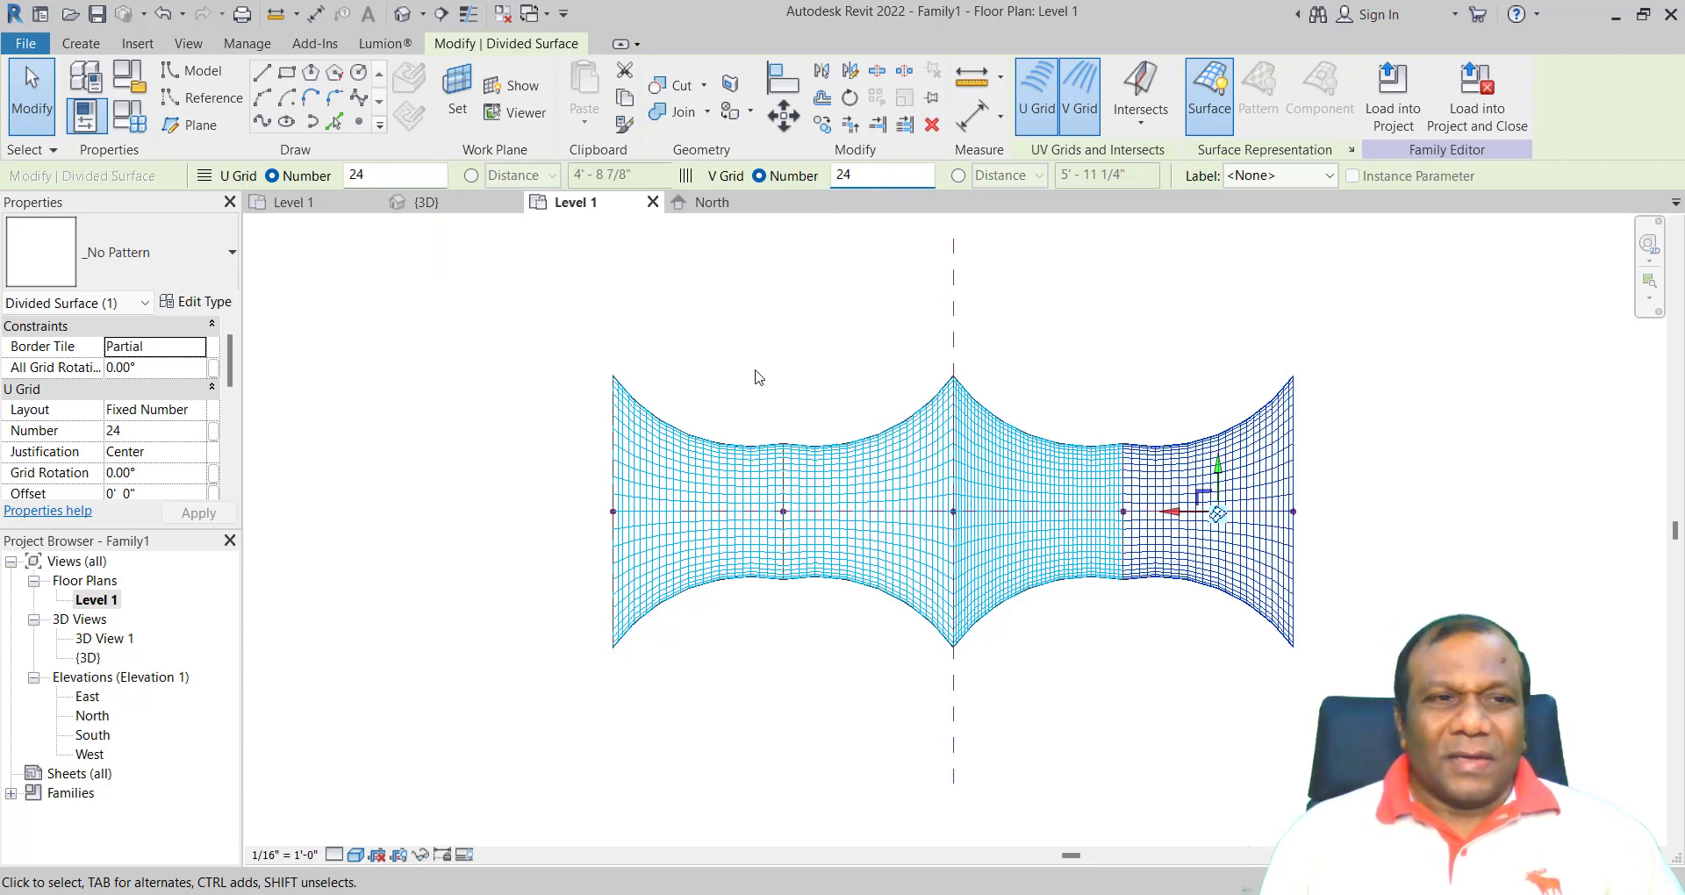
- Select all four divided surfaces and apply the Octagon Rotate pattern to them in the 3D view
left_click(729, 477)
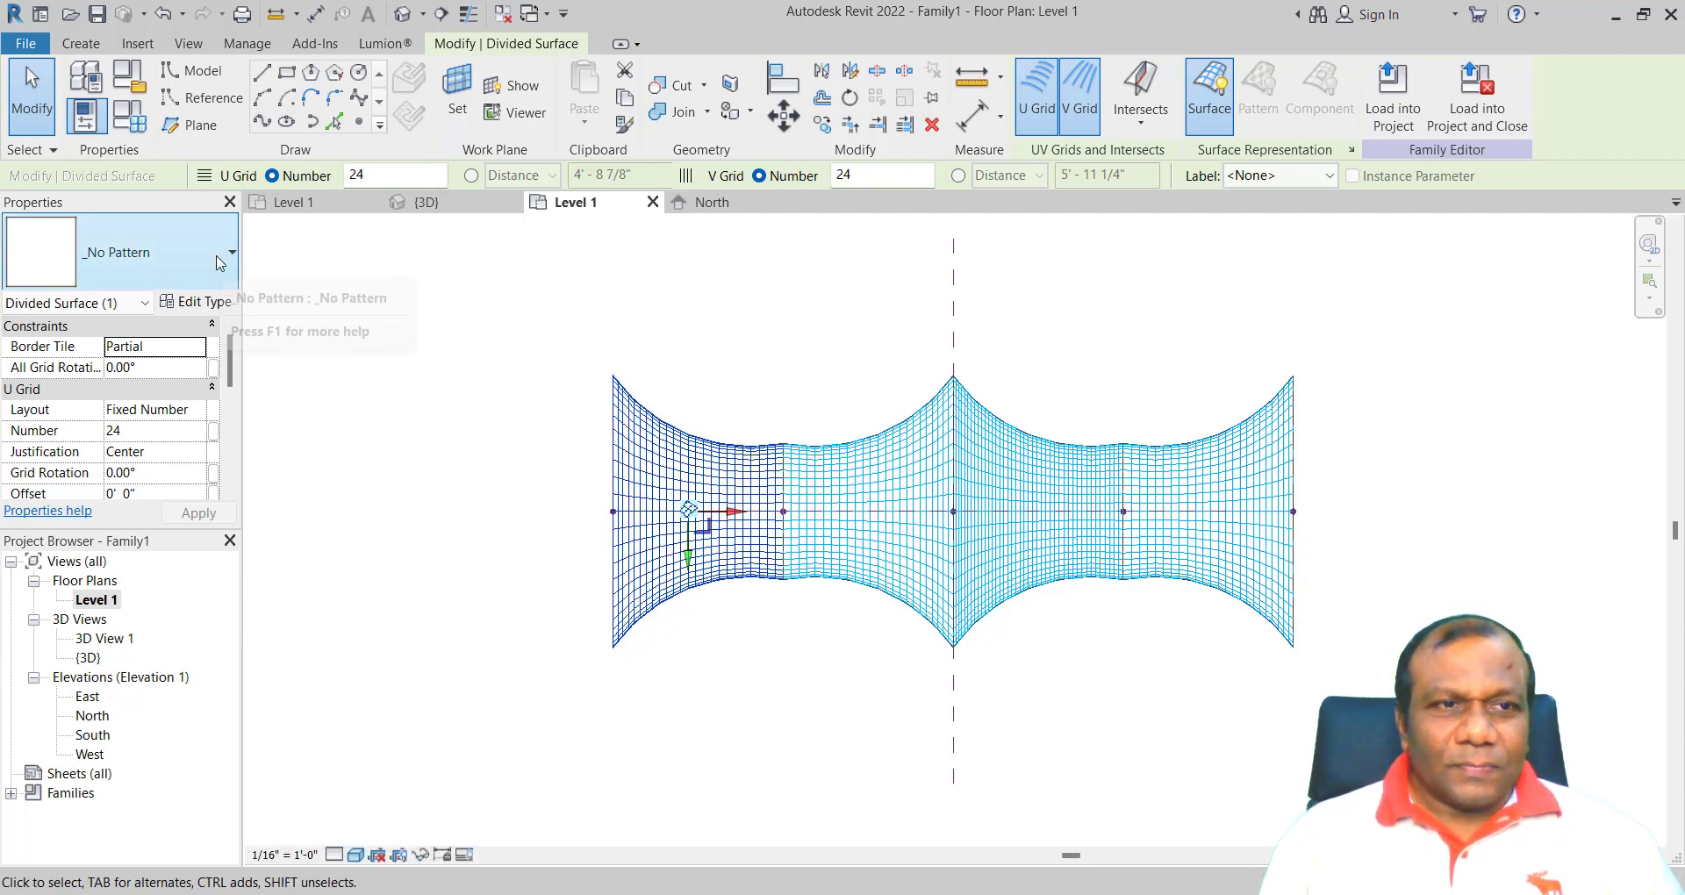
left_click(331, 264)
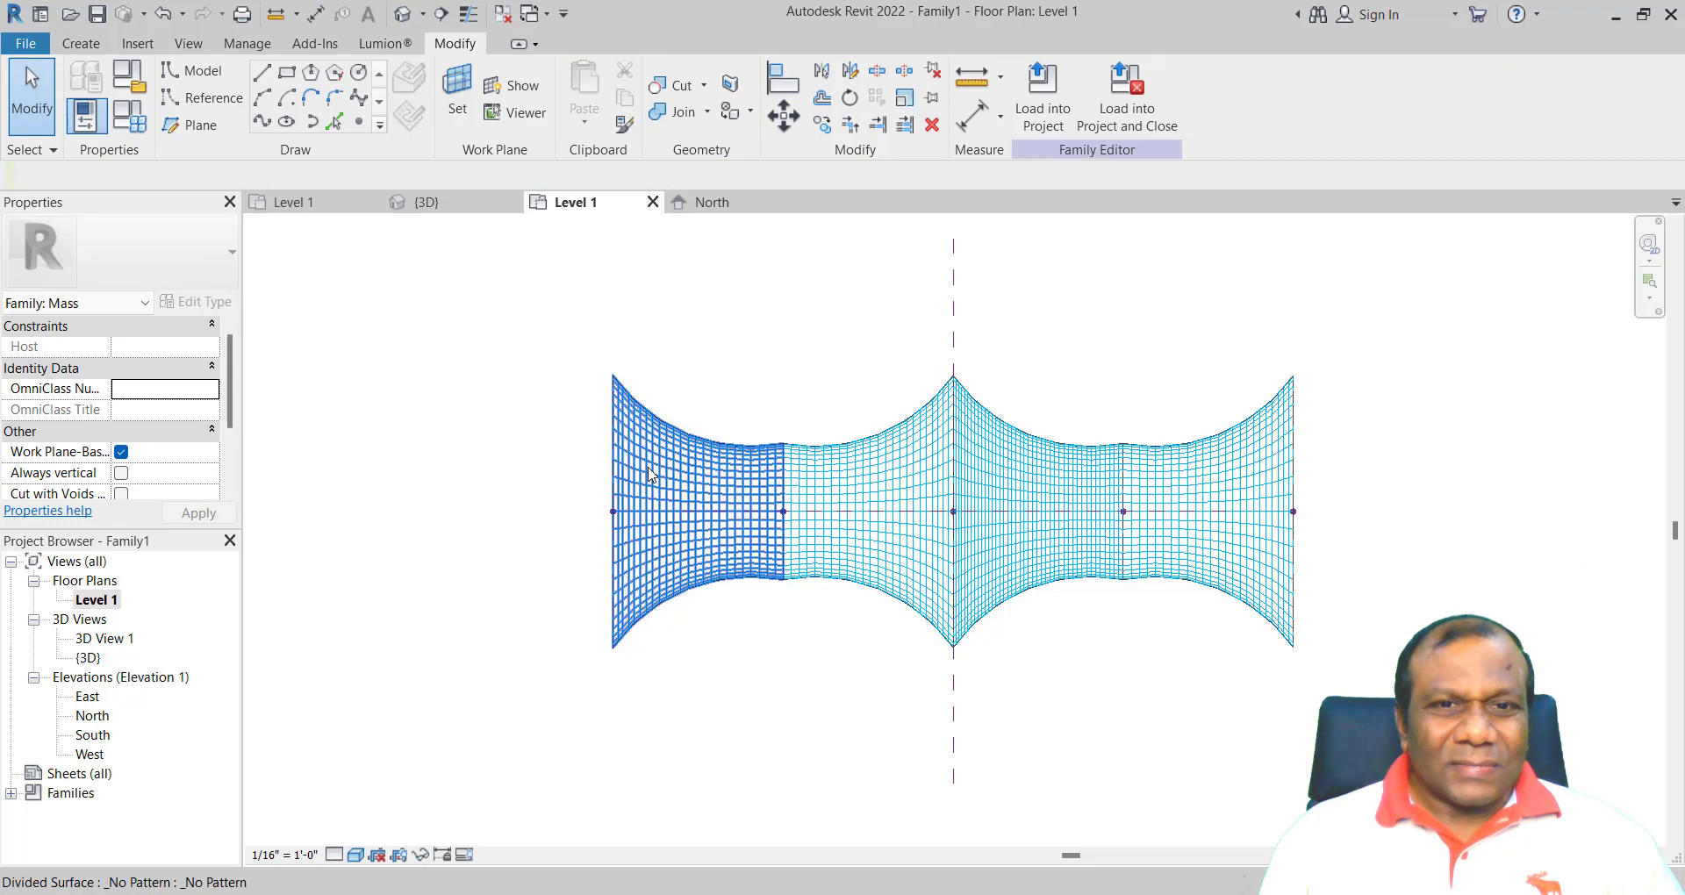
left_click(619, 430)
left_click(858, 458, "ctrl")
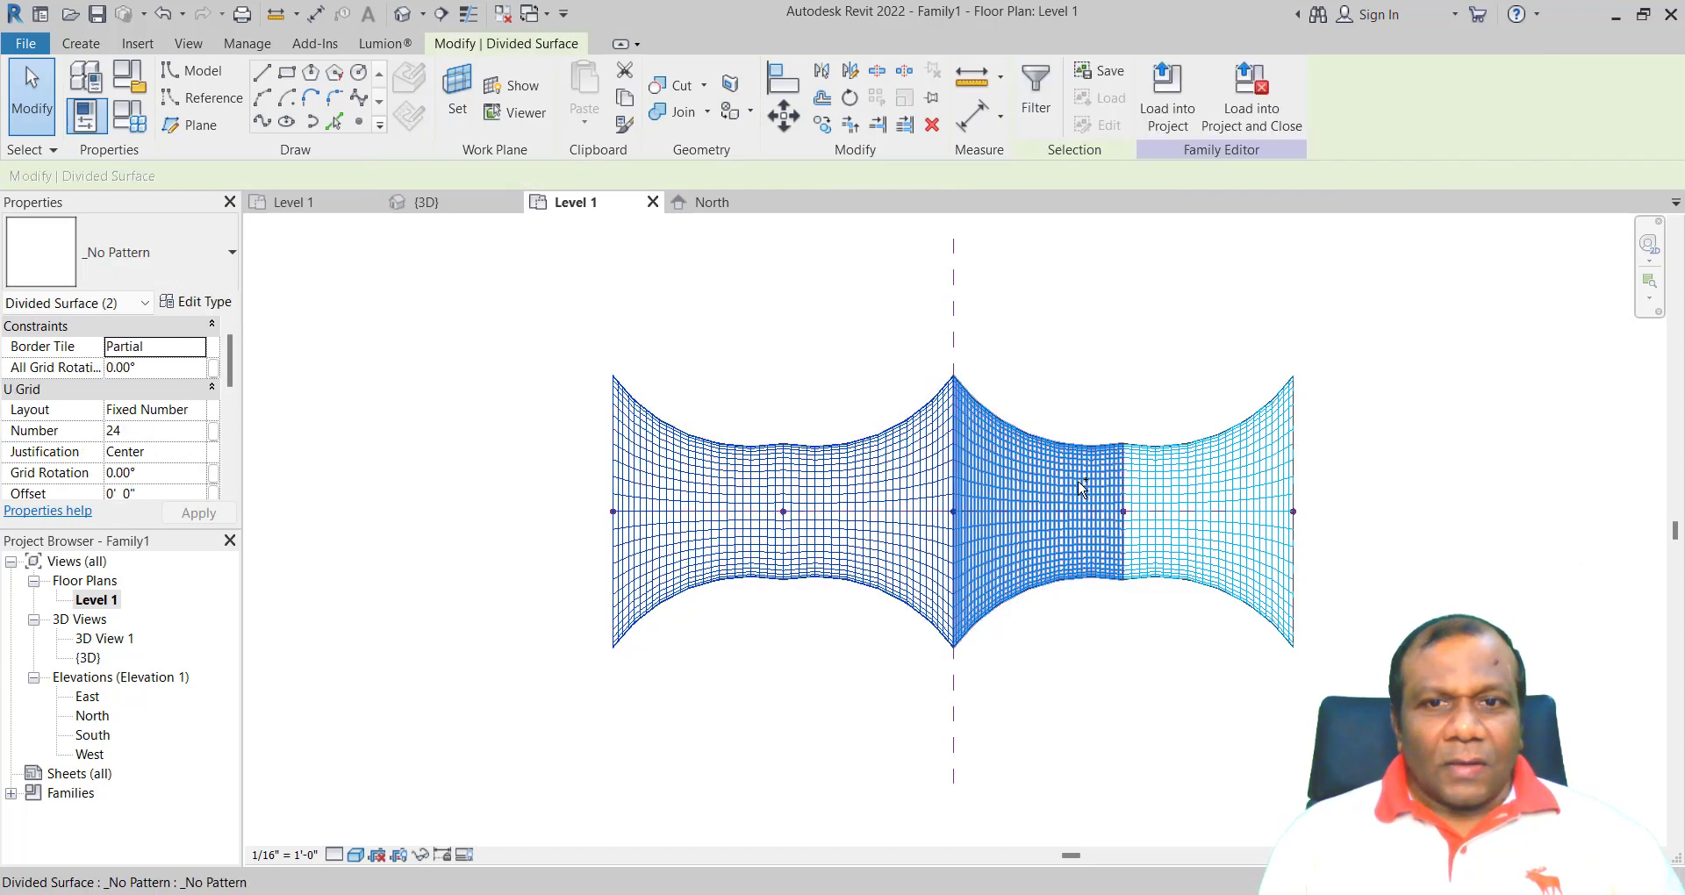
left_click(1081, 480, "ctrl")
left_click(1221, 468, "ctrl")
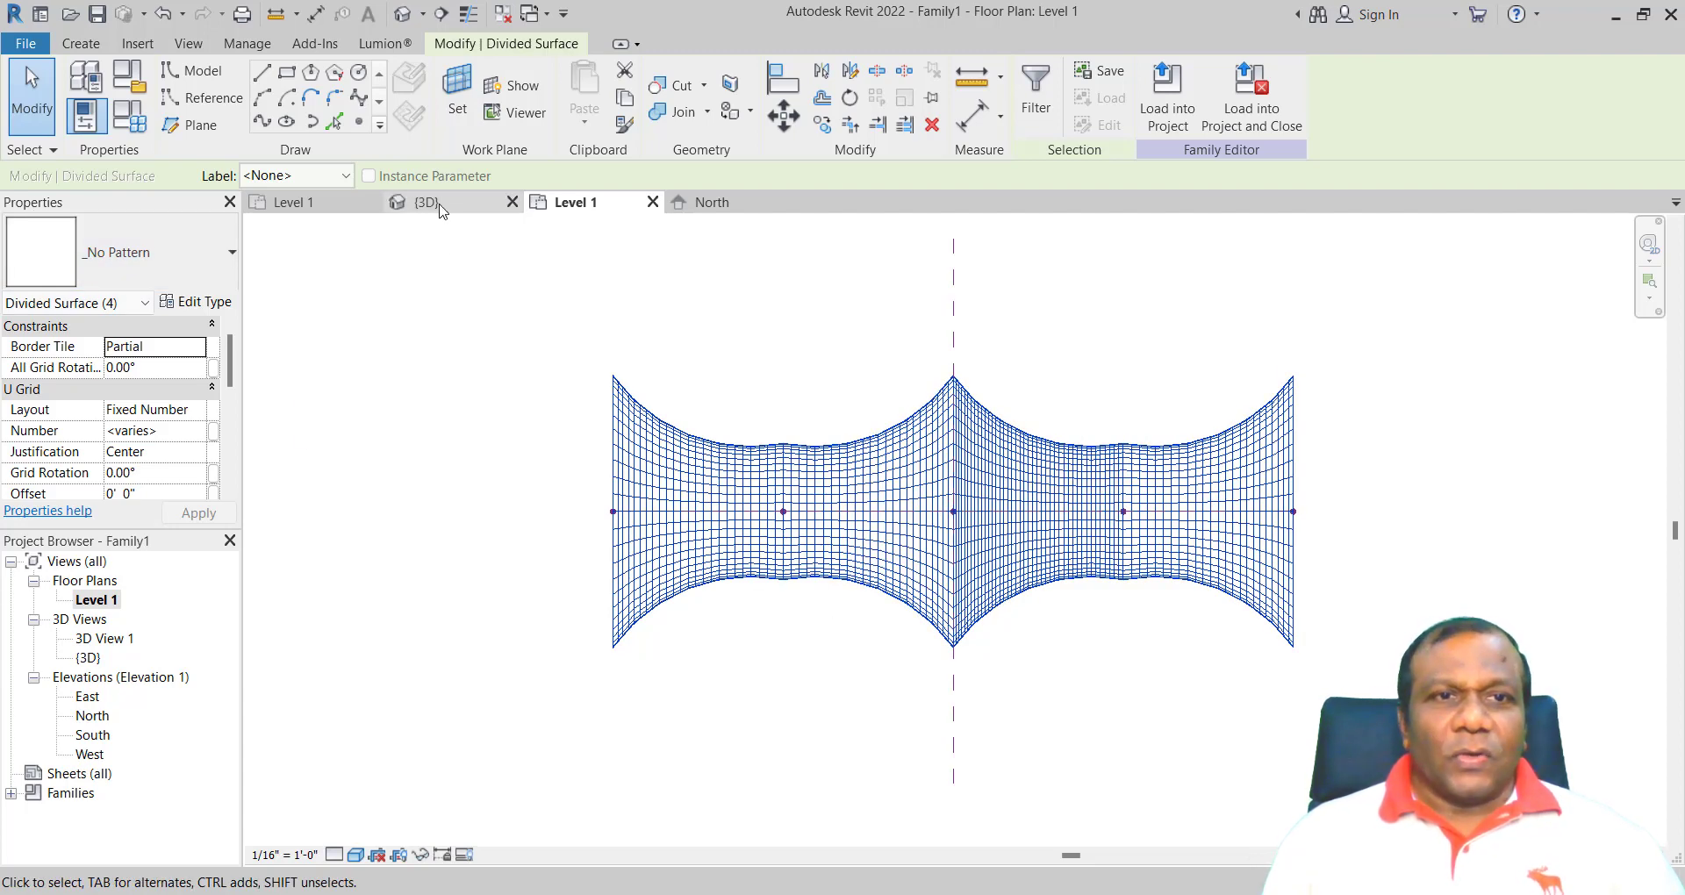
left_click(438, 206)
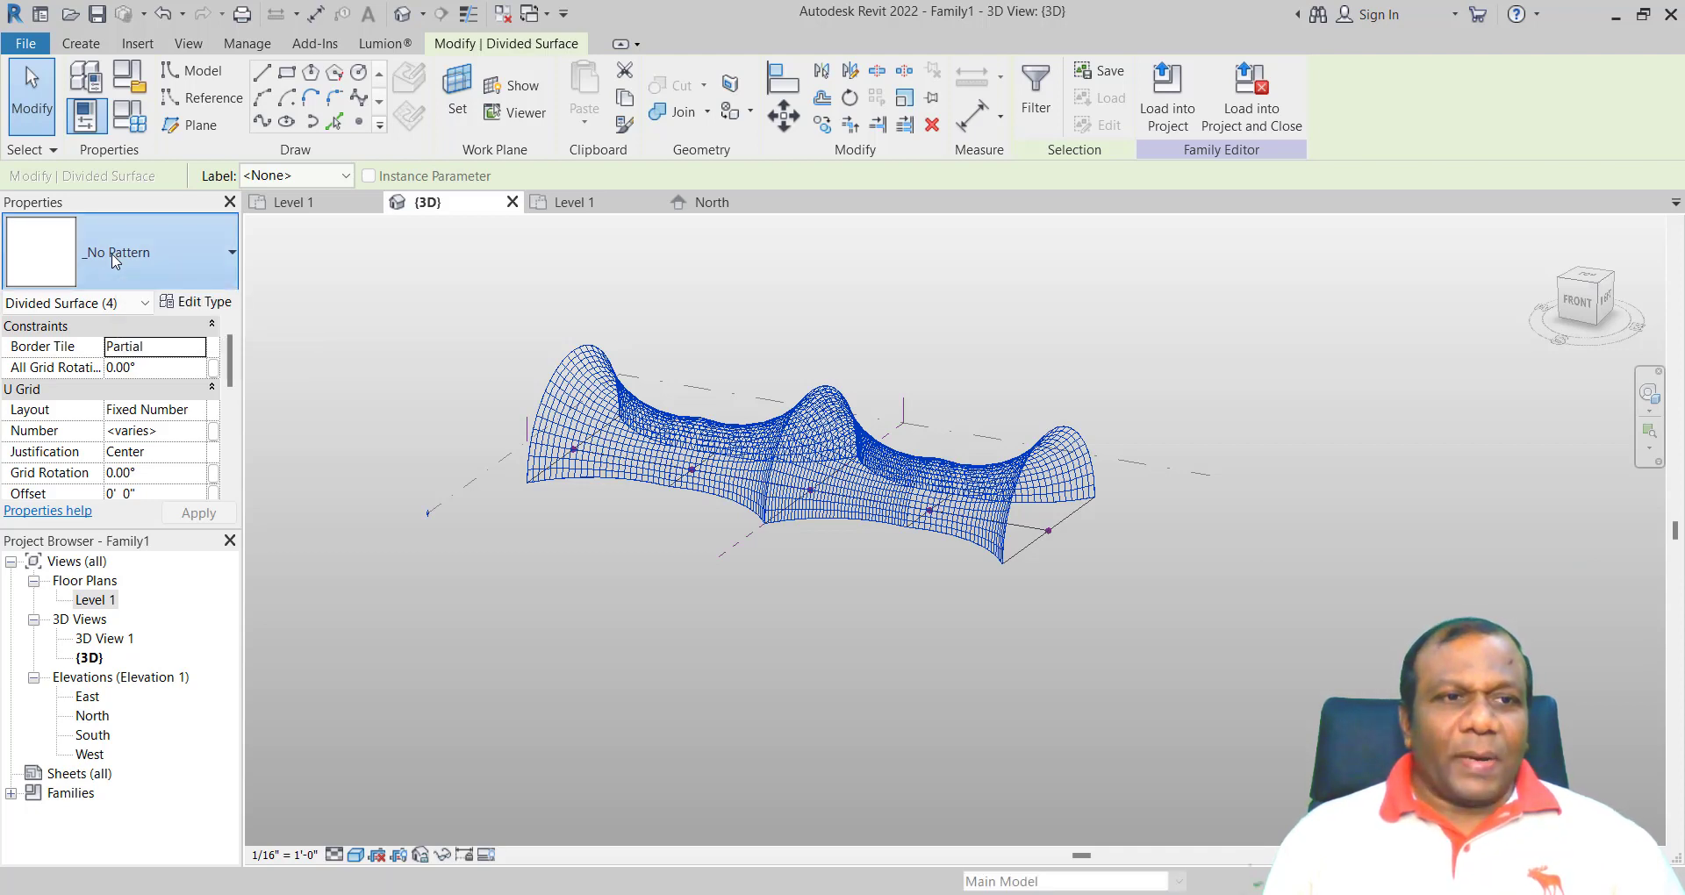
left_click(114, 260)
scroll(193, 474, "down", 1)
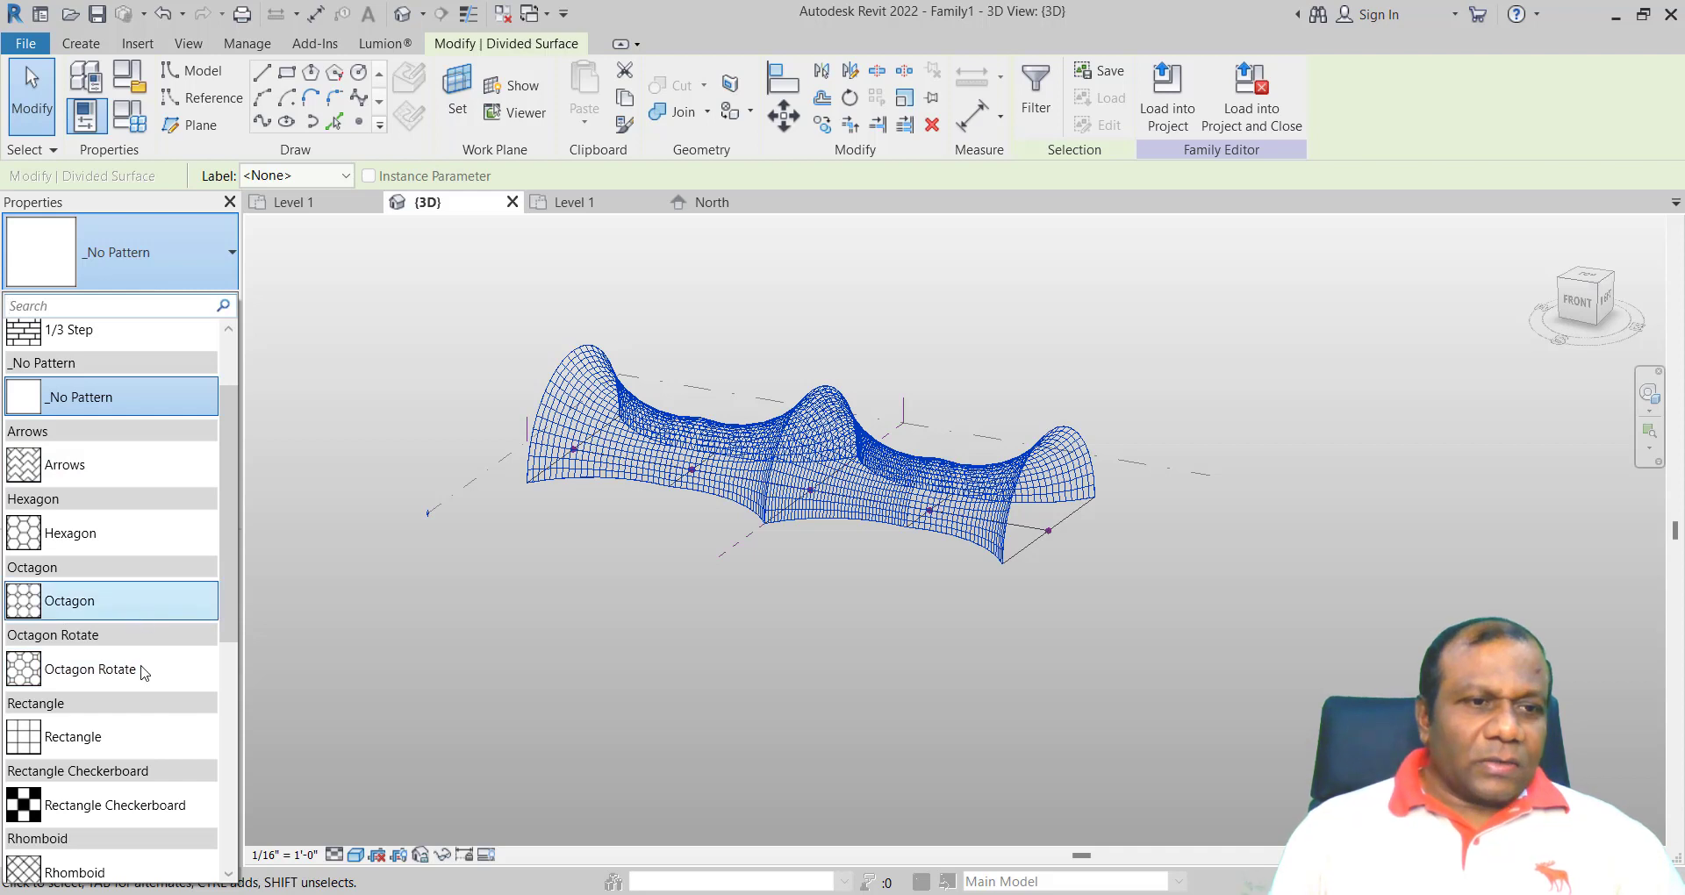
mouse_move(134, 683)
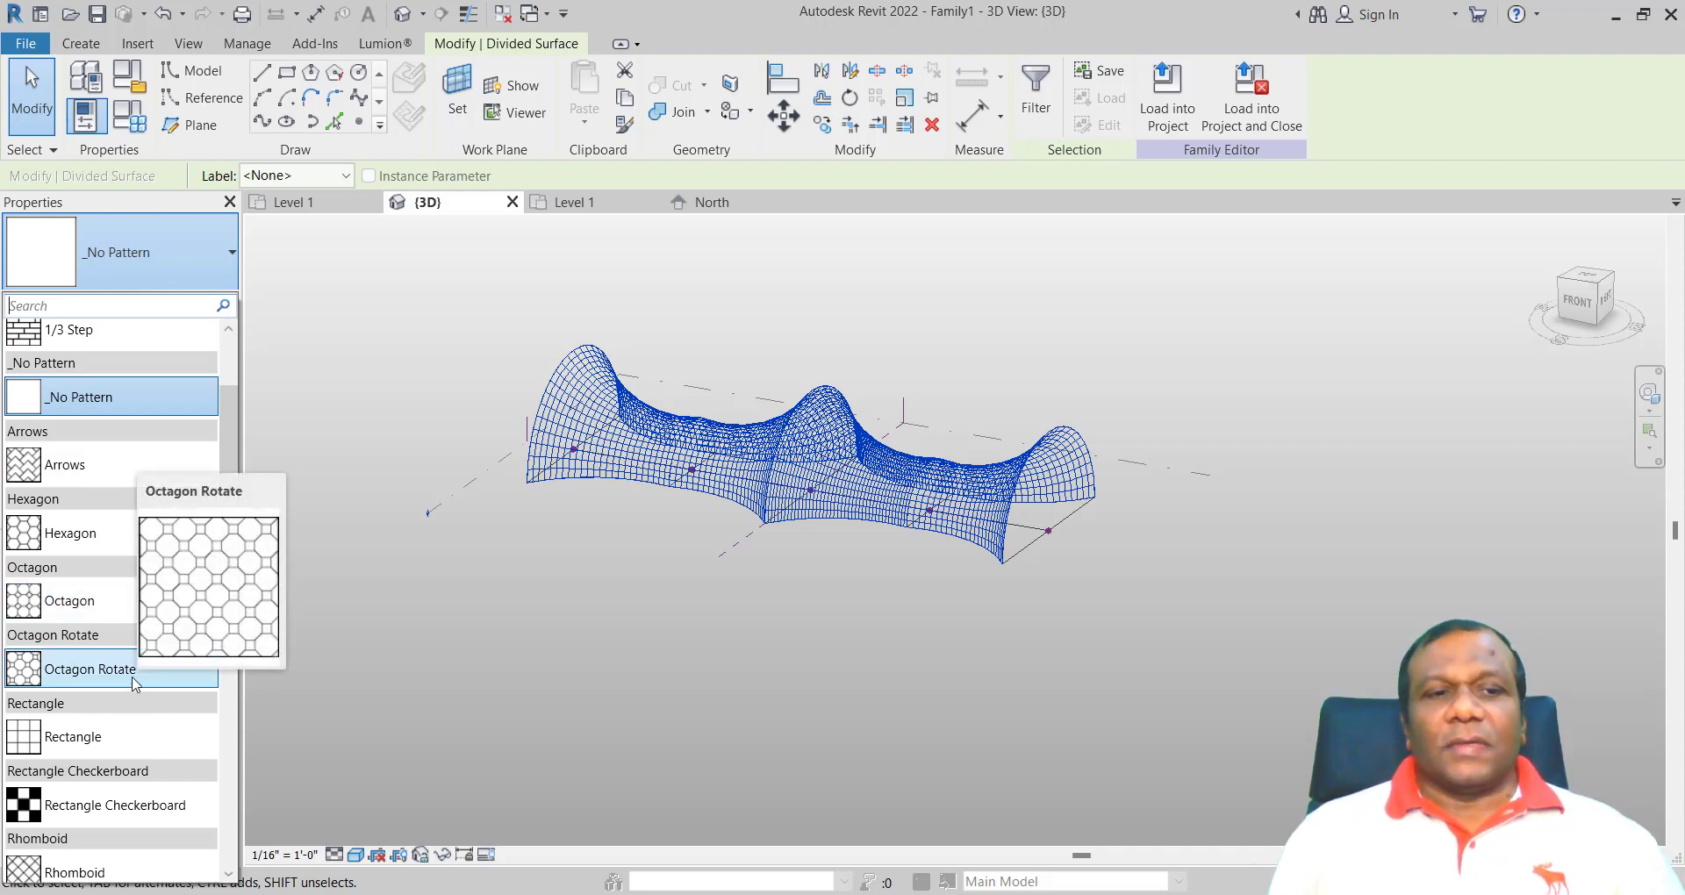
left_click(135, 676)
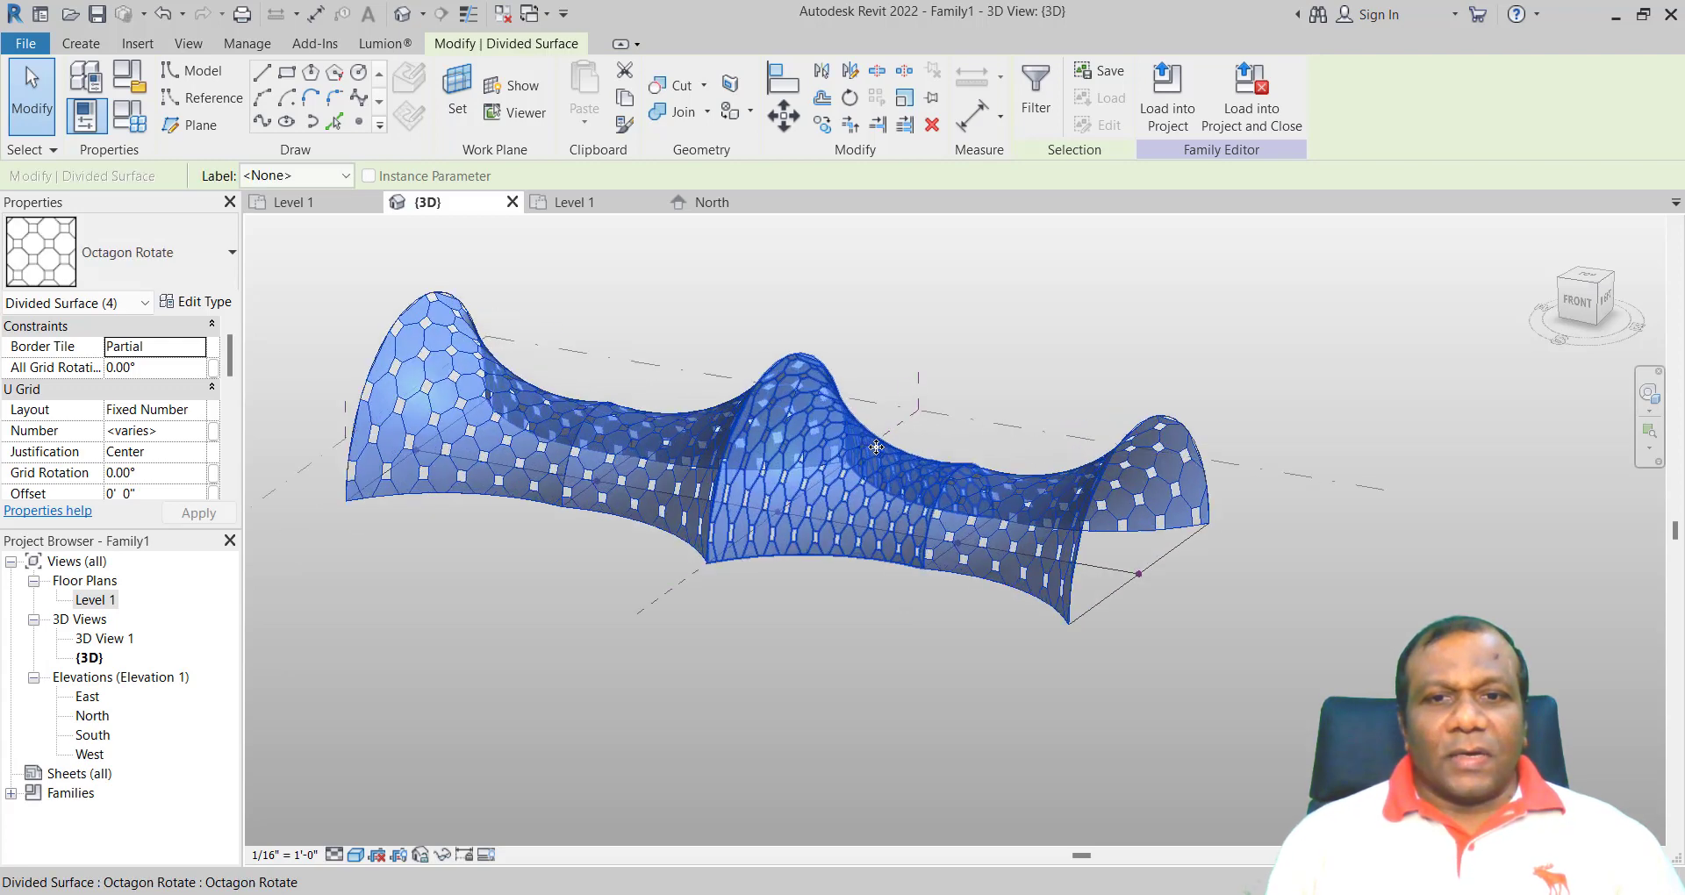
scroll(875, 447, "up", 5)
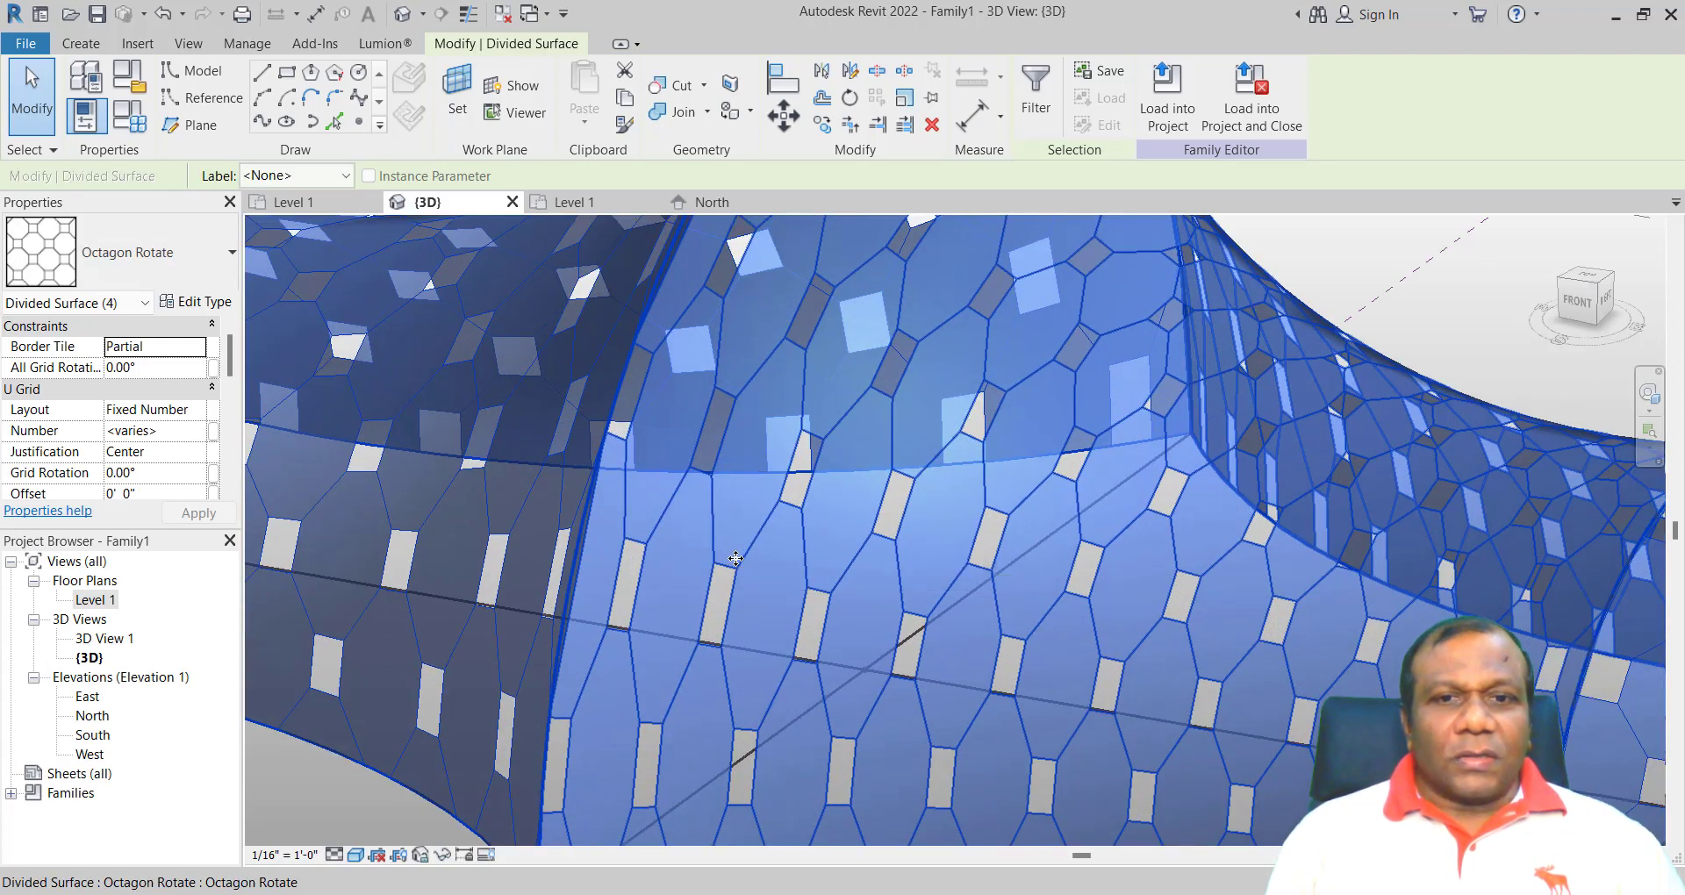
scroll(735, 558, "down", 8)
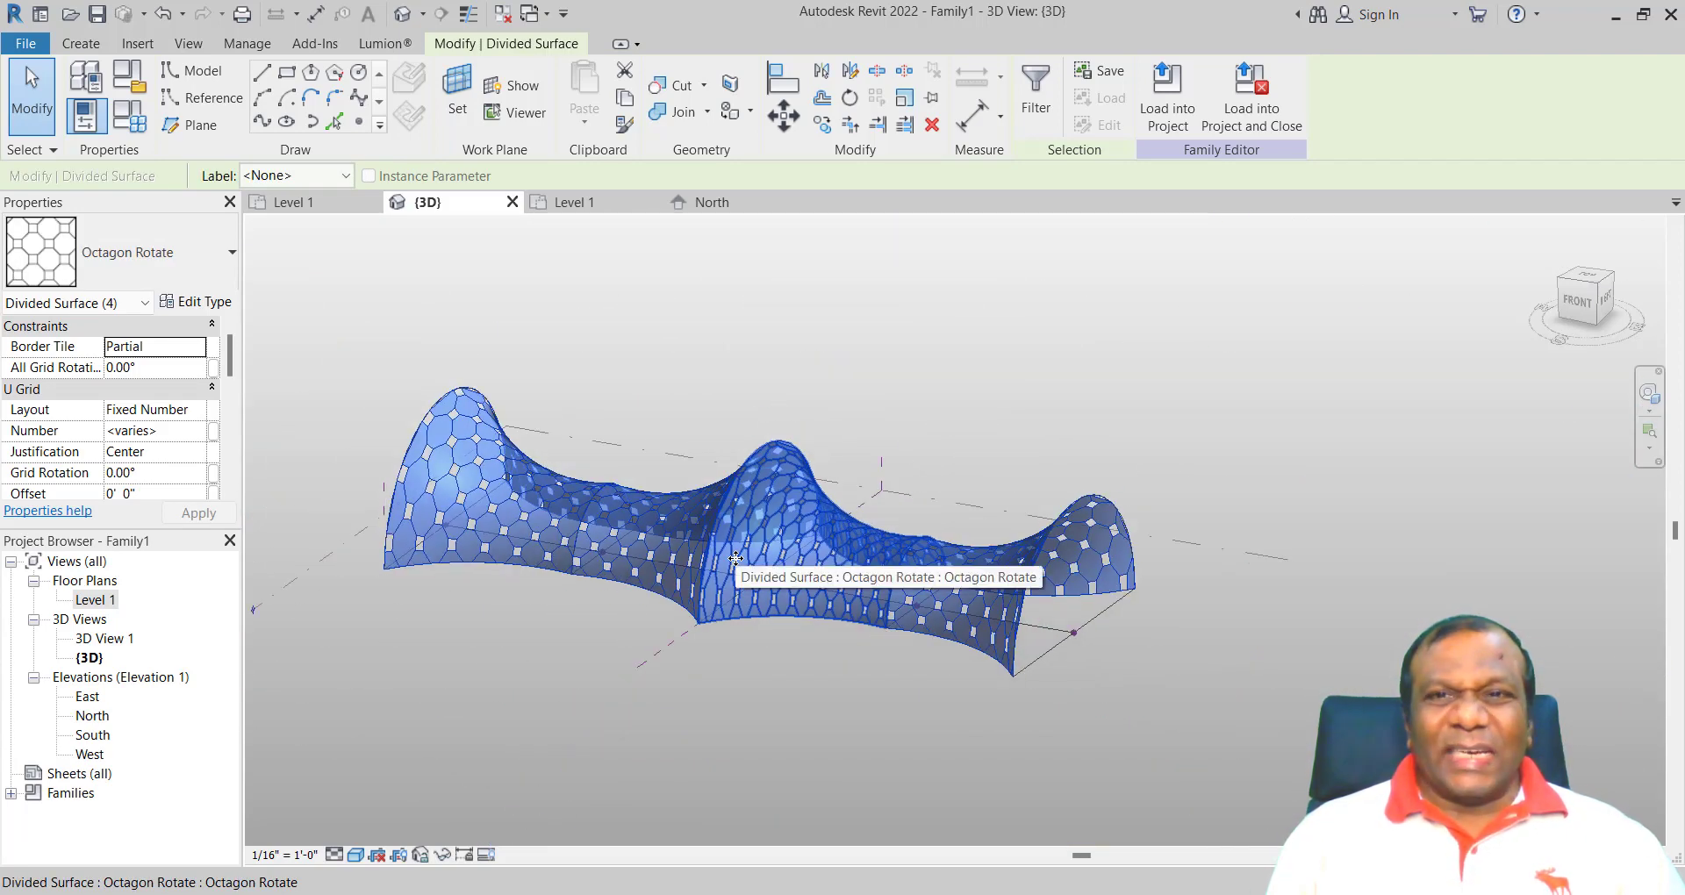
left_click(912, 341)
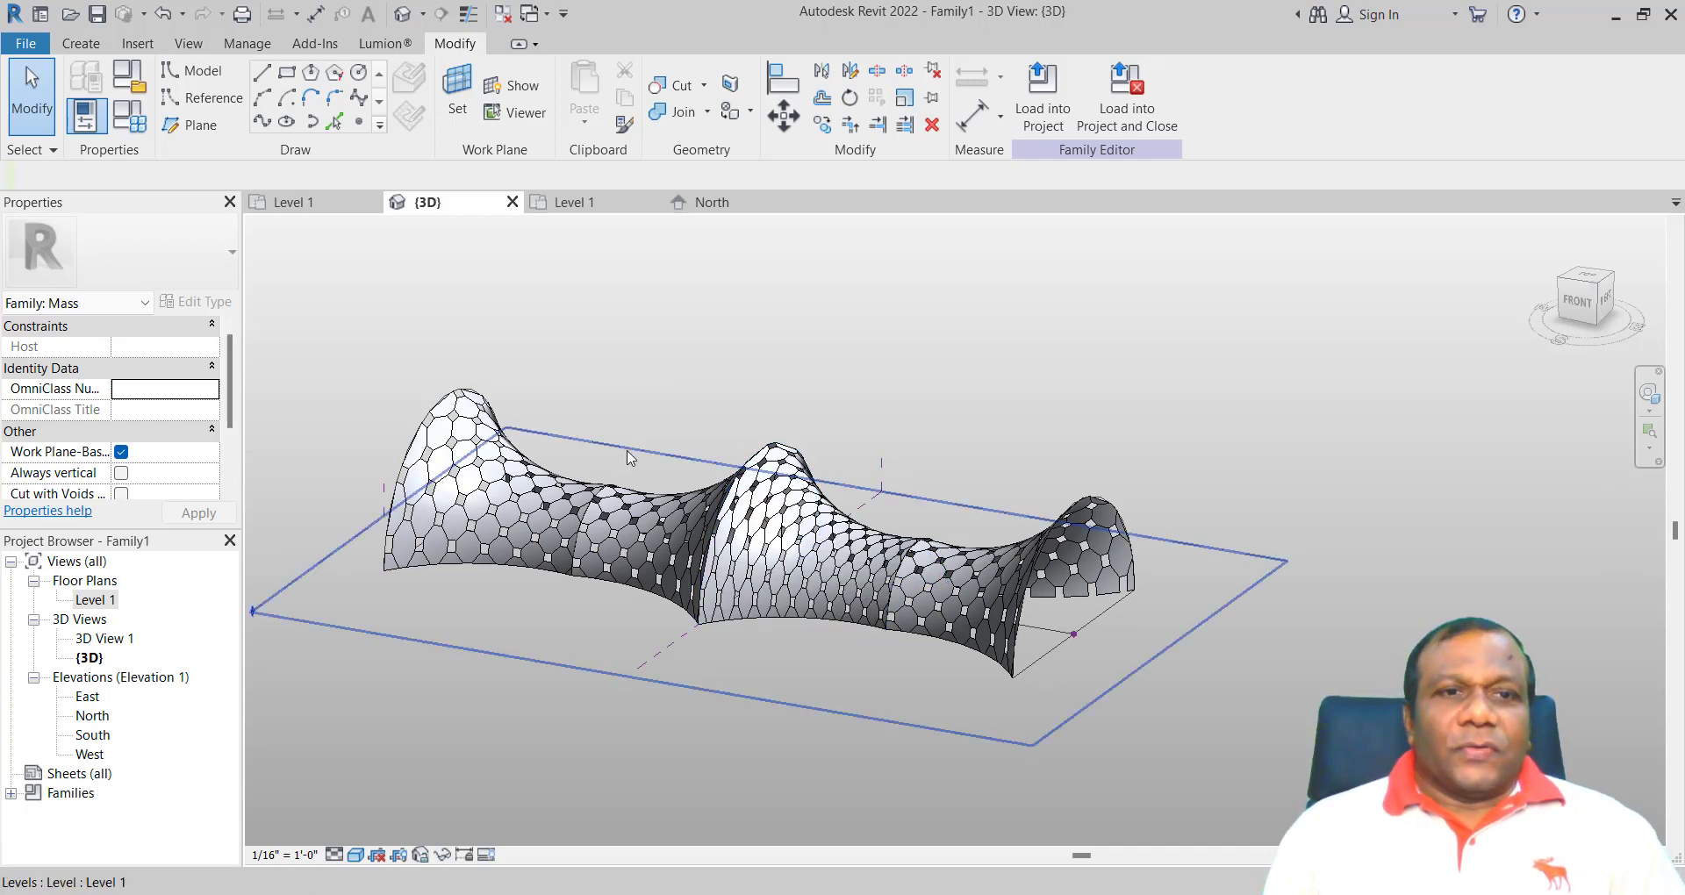
- Create a new family from the Generic Model Pattern Based template in the English-Imperial folder
left_click(307, 206)
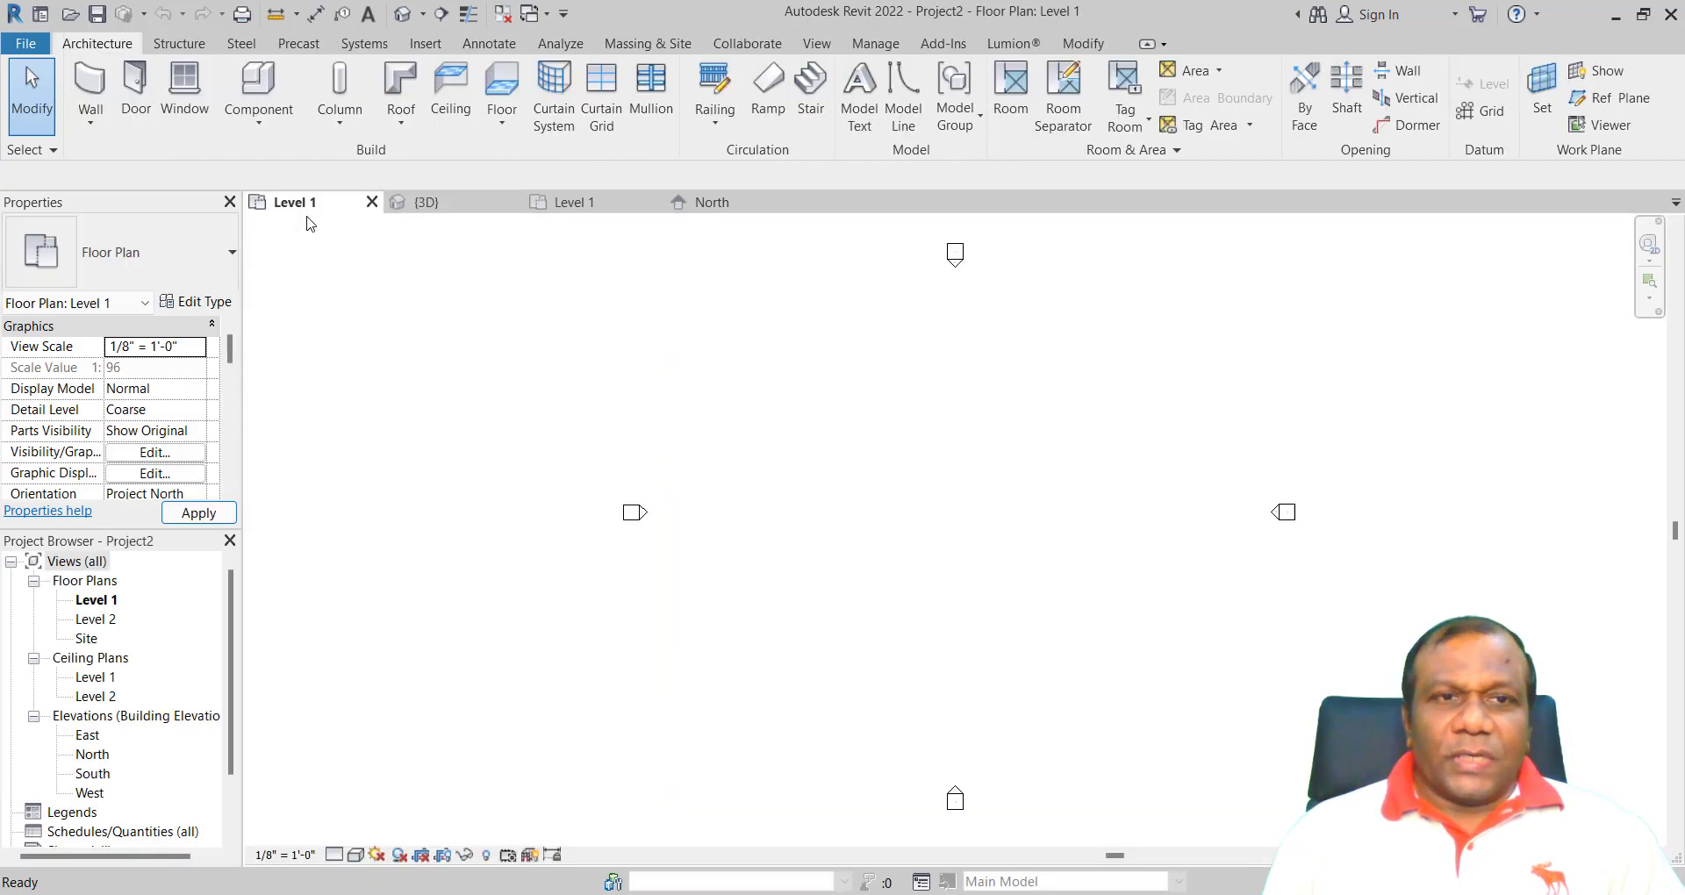
left_click(425, 203)
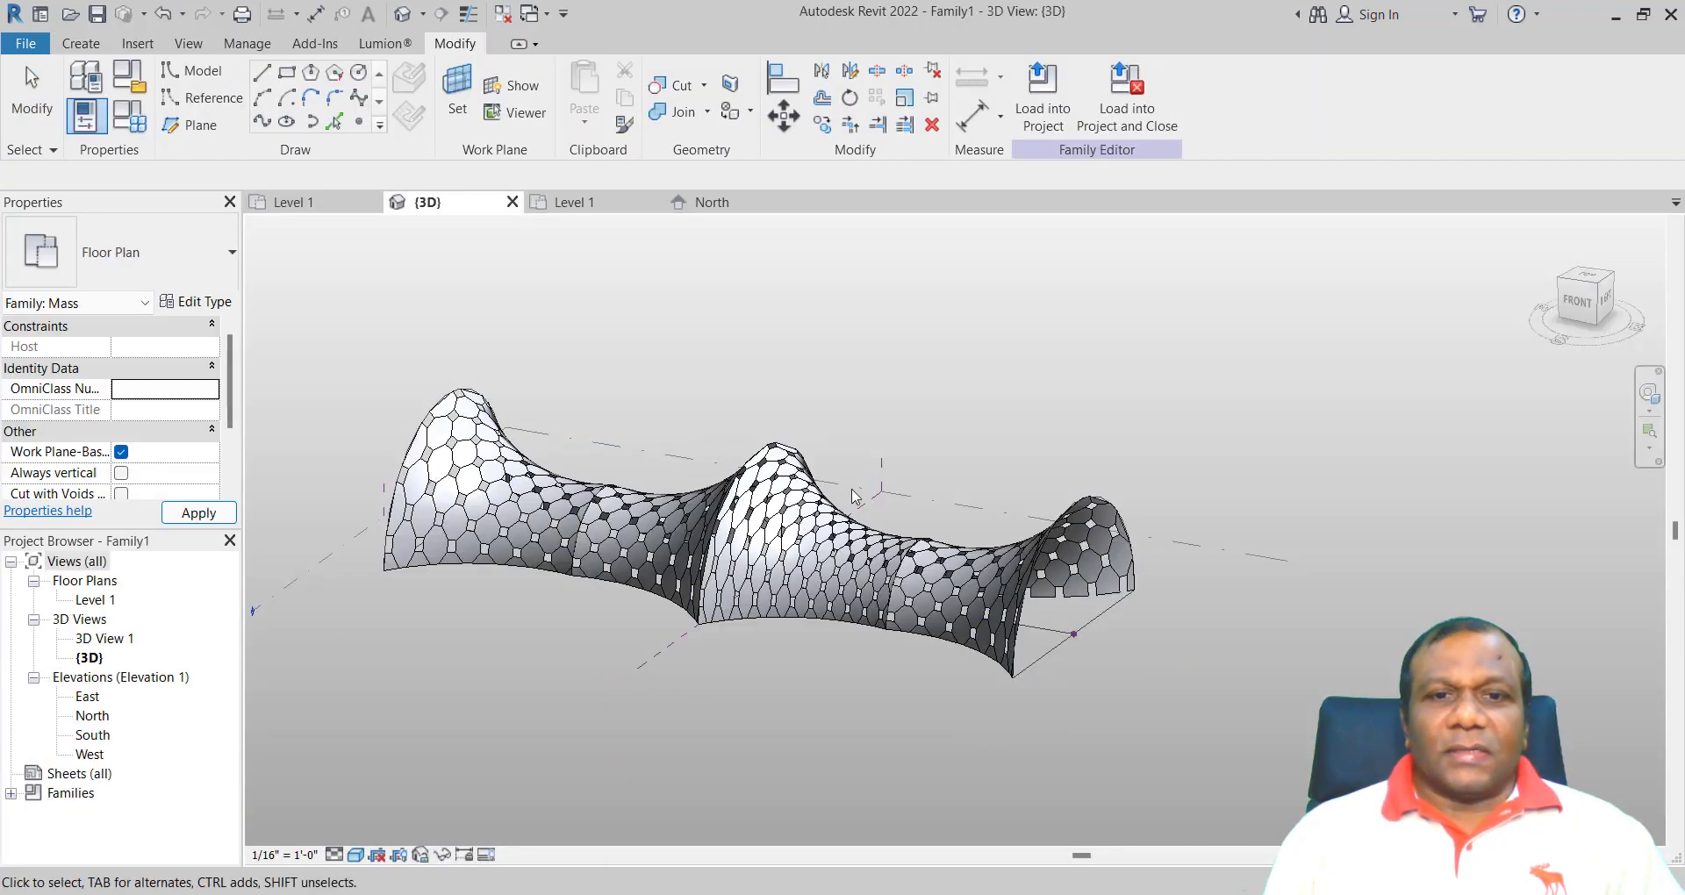
left_click(27, 46)
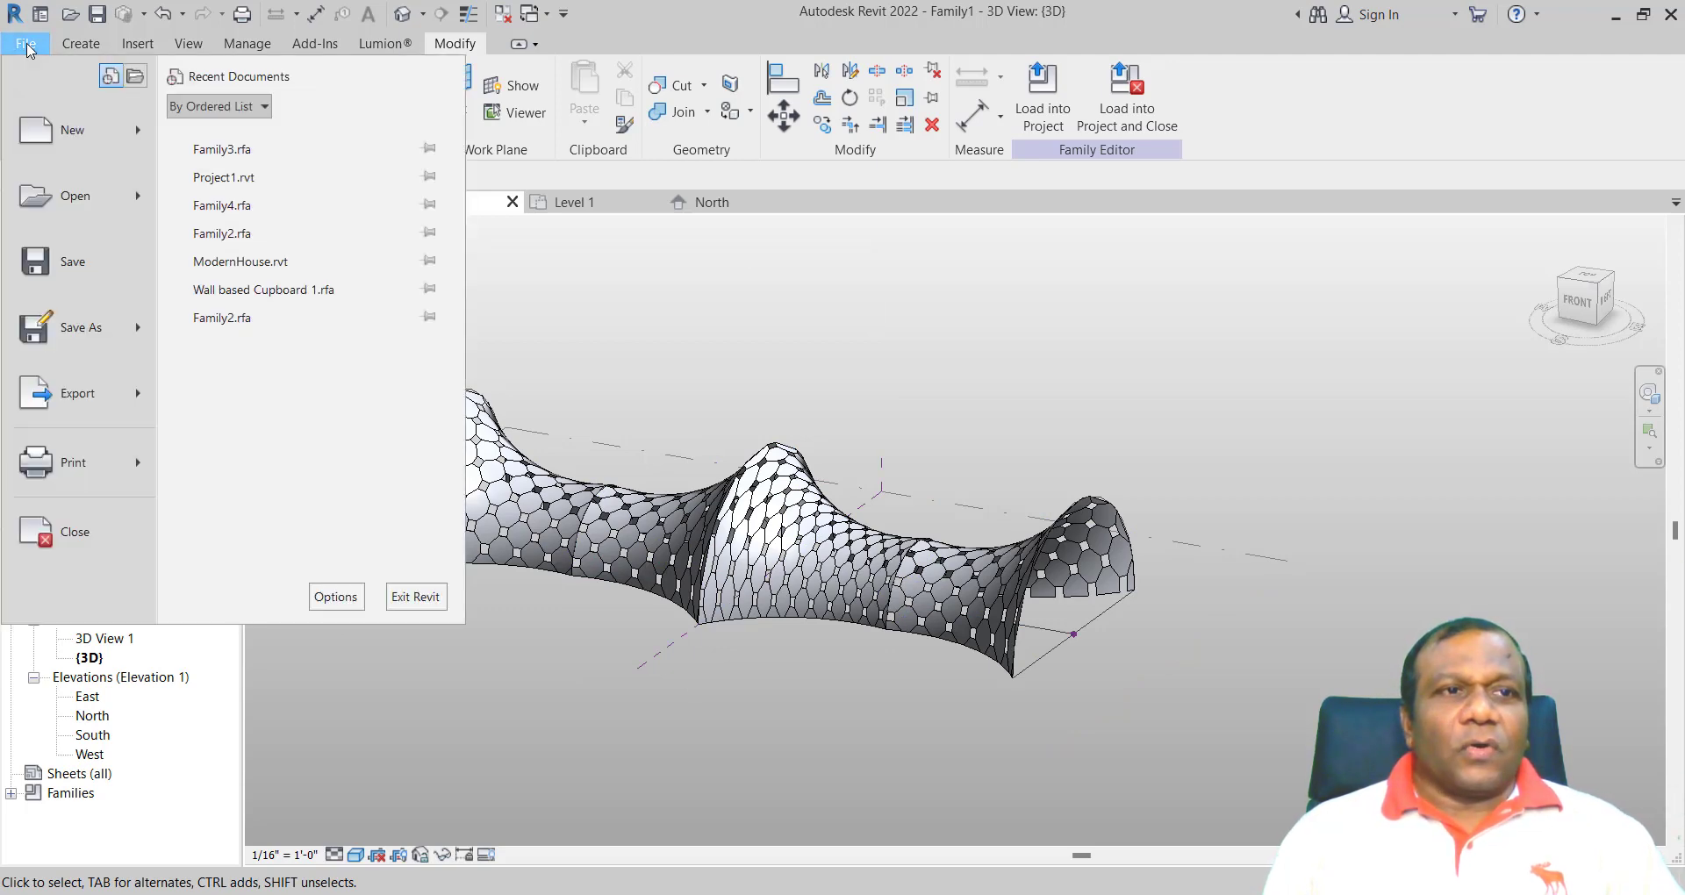
mouse_move(63, 145)
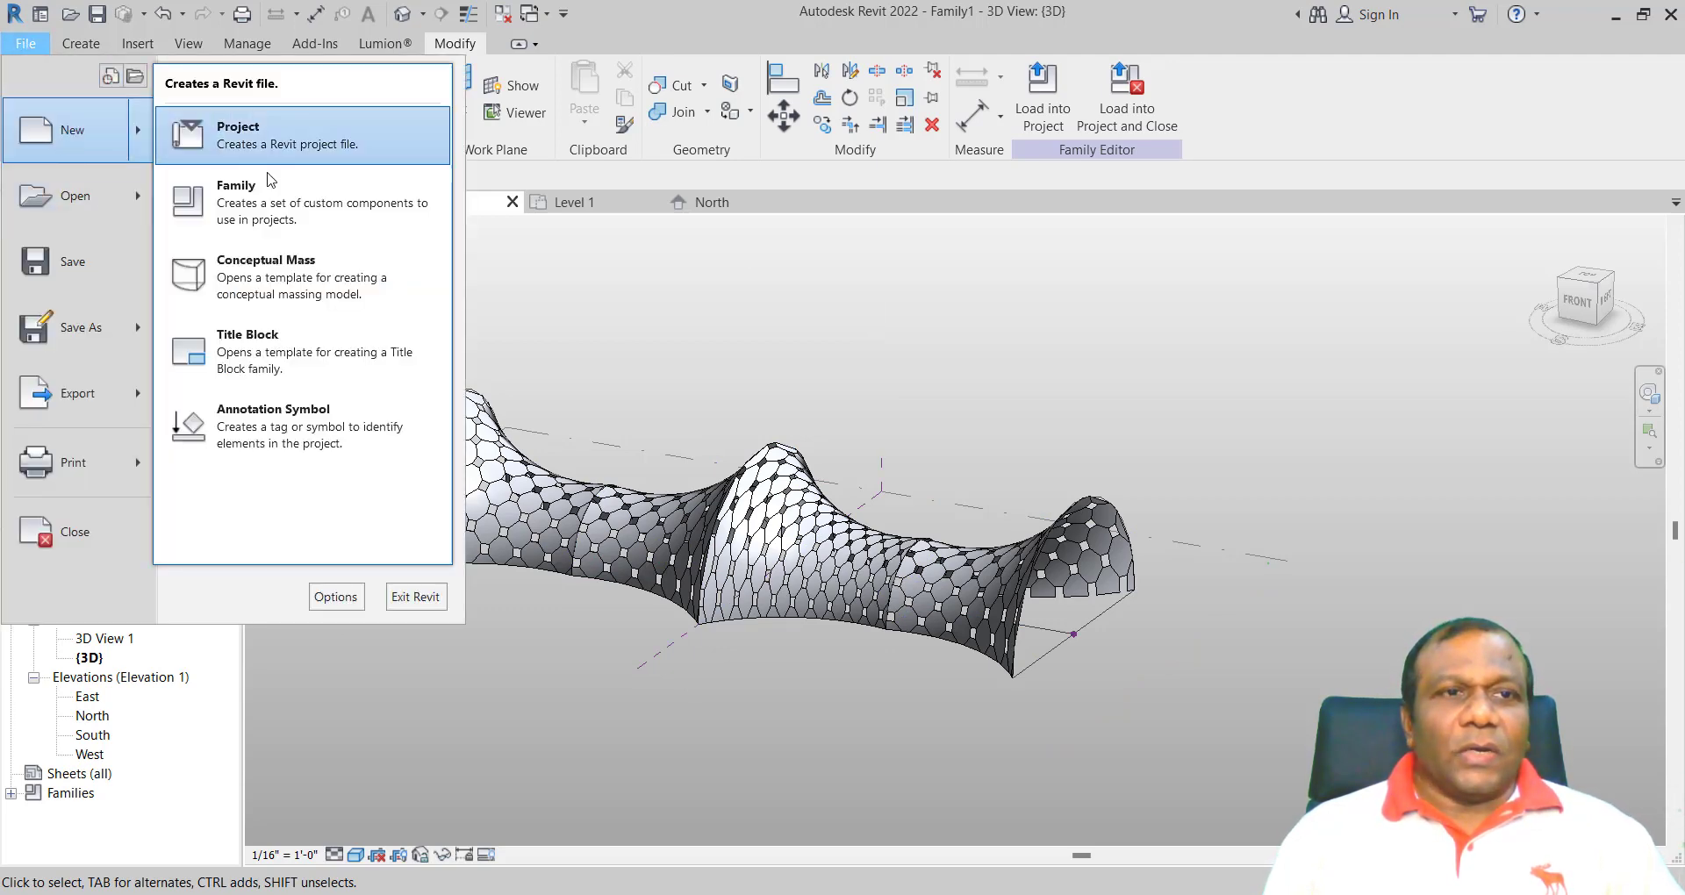
left_click(334, 221)
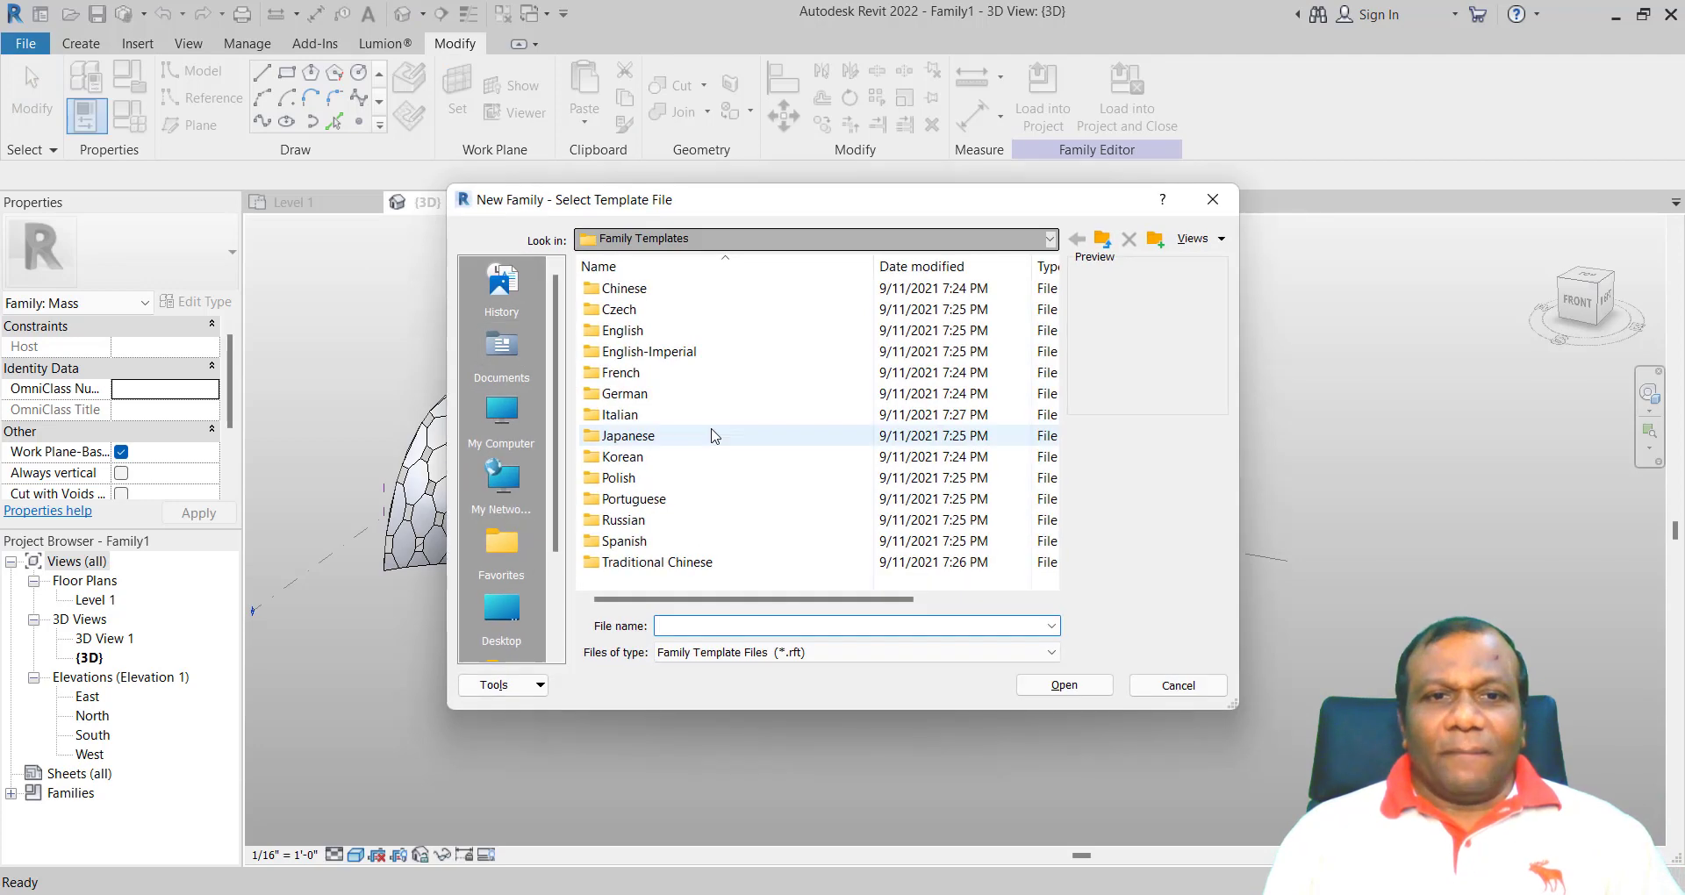
double_click(625, 353)
scroll(630, 412, "down", 5)
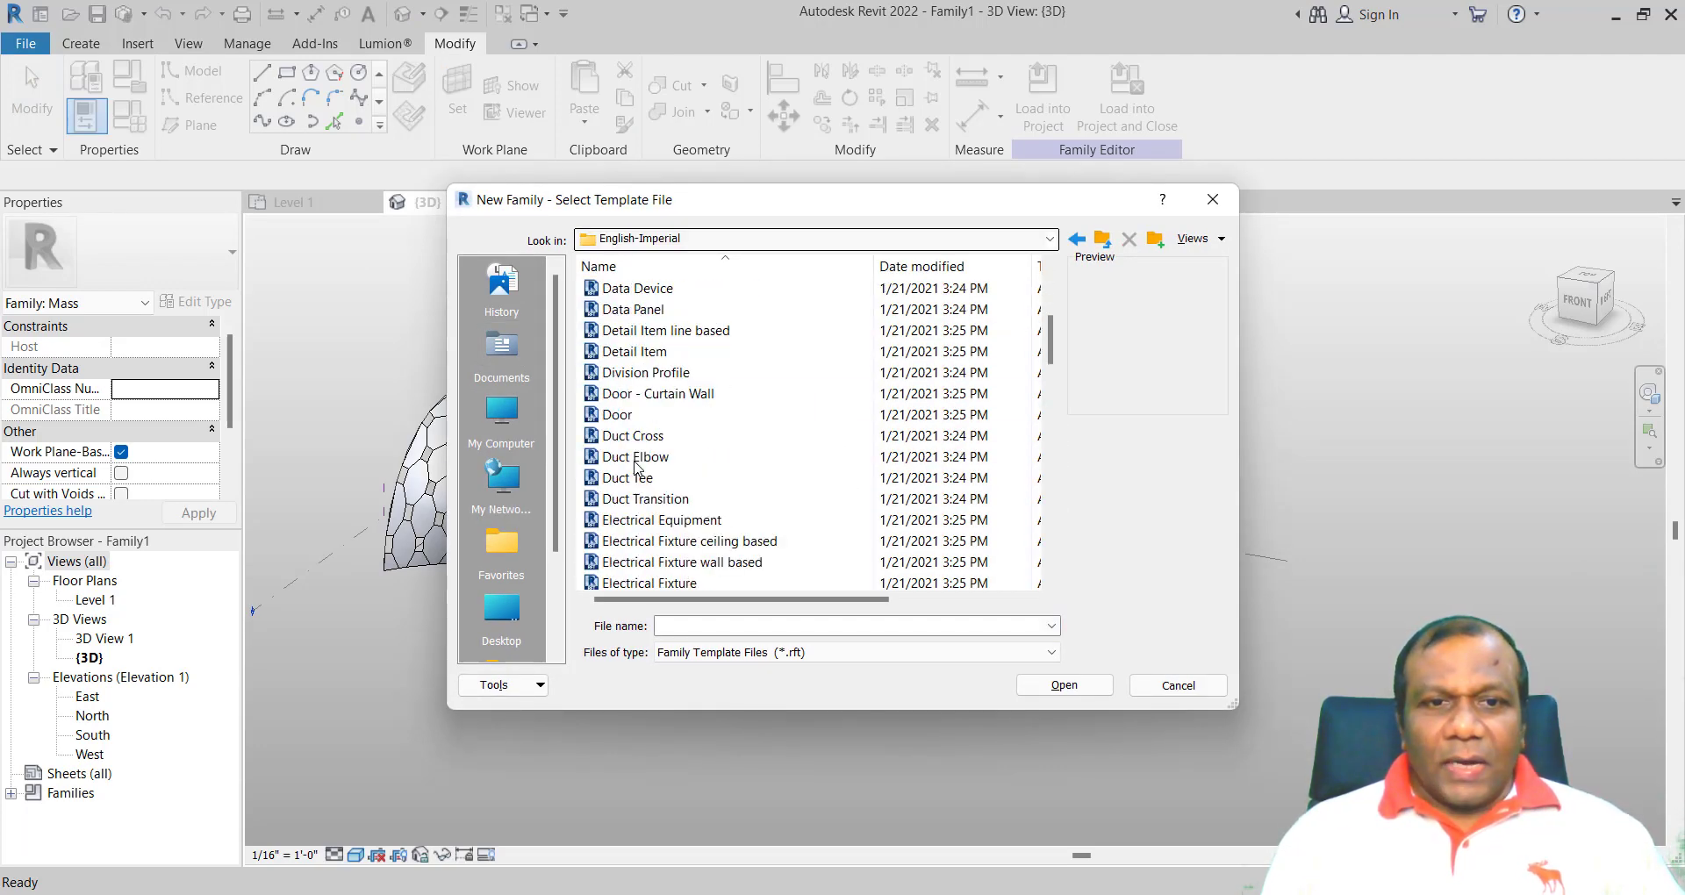
scroll(634, 466, "down", 3)
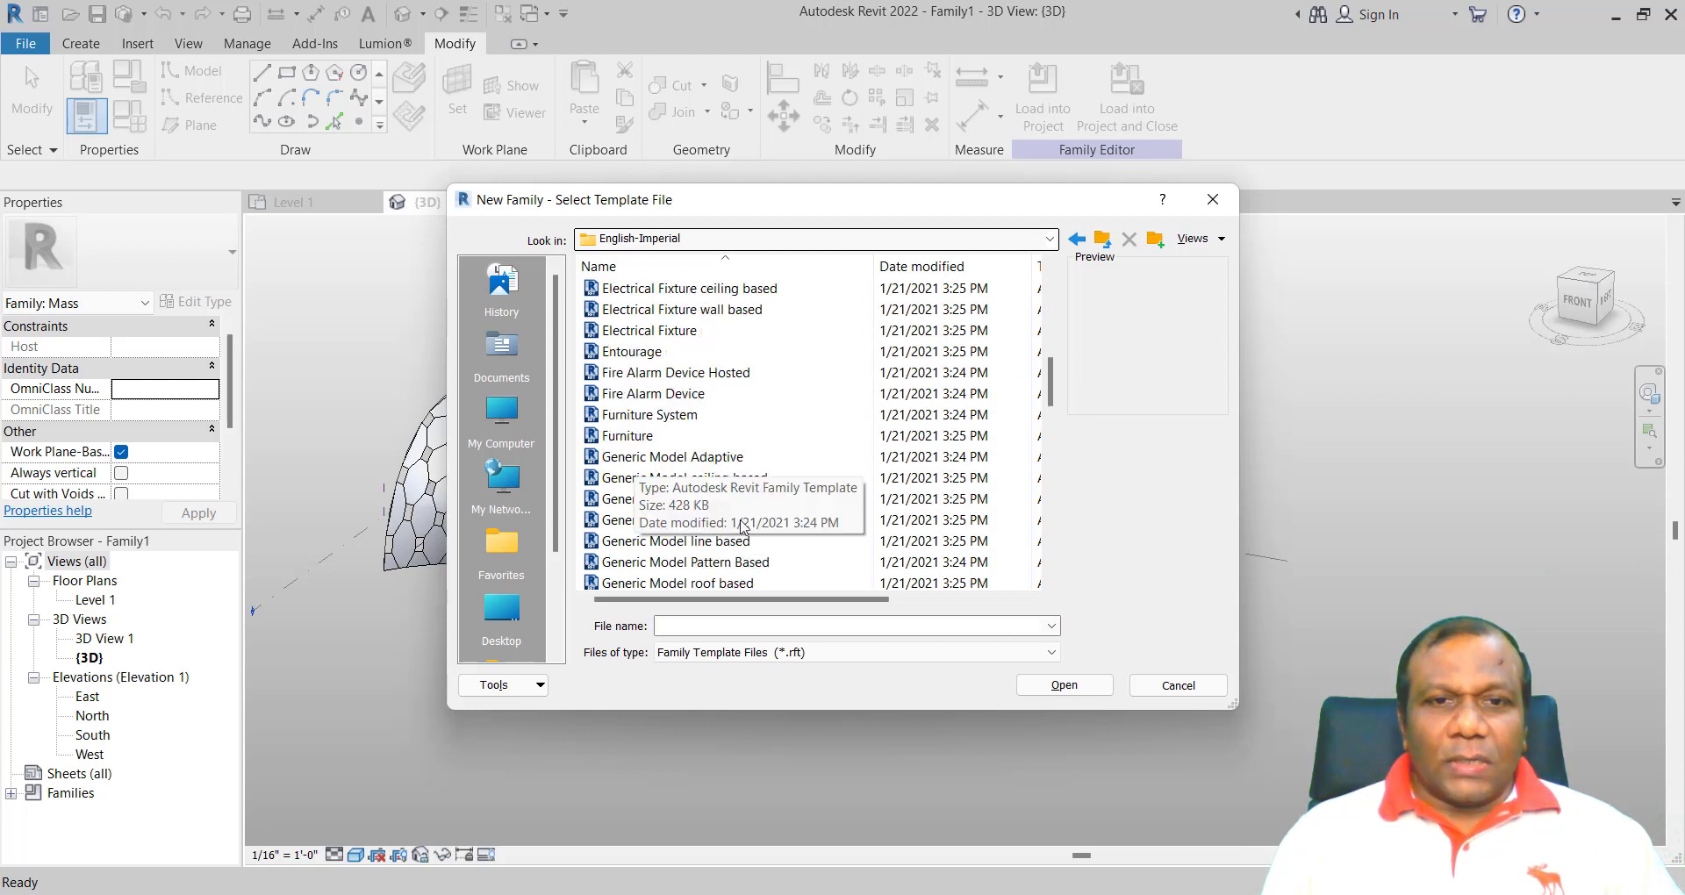
scroll(744, 517, "down", 1)
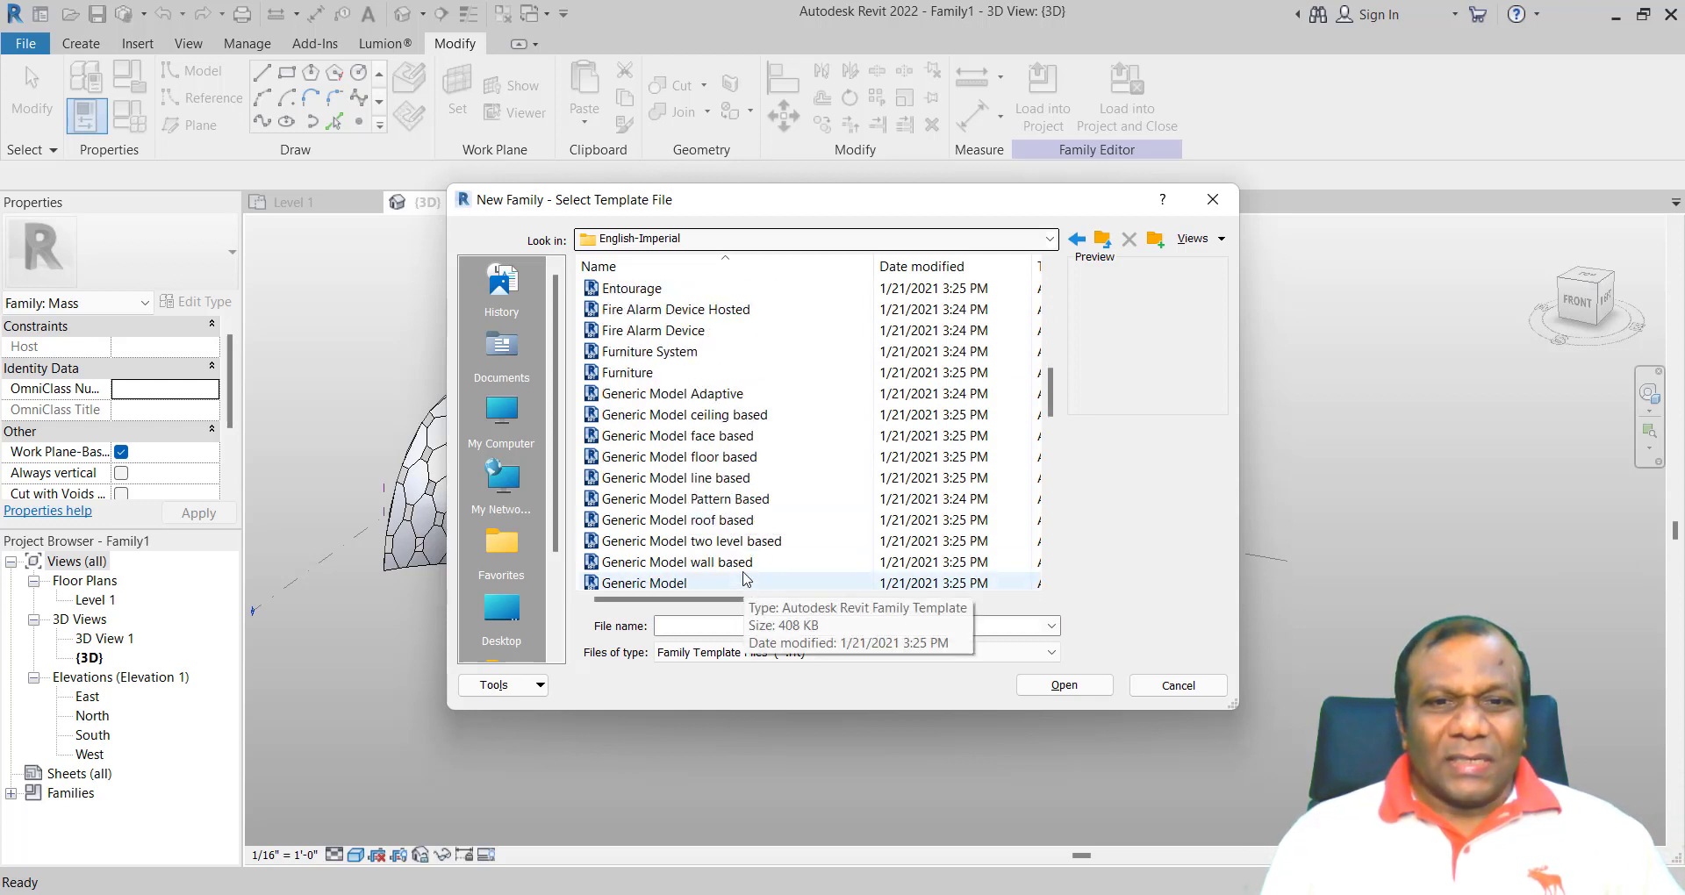
left_click(709, 501)
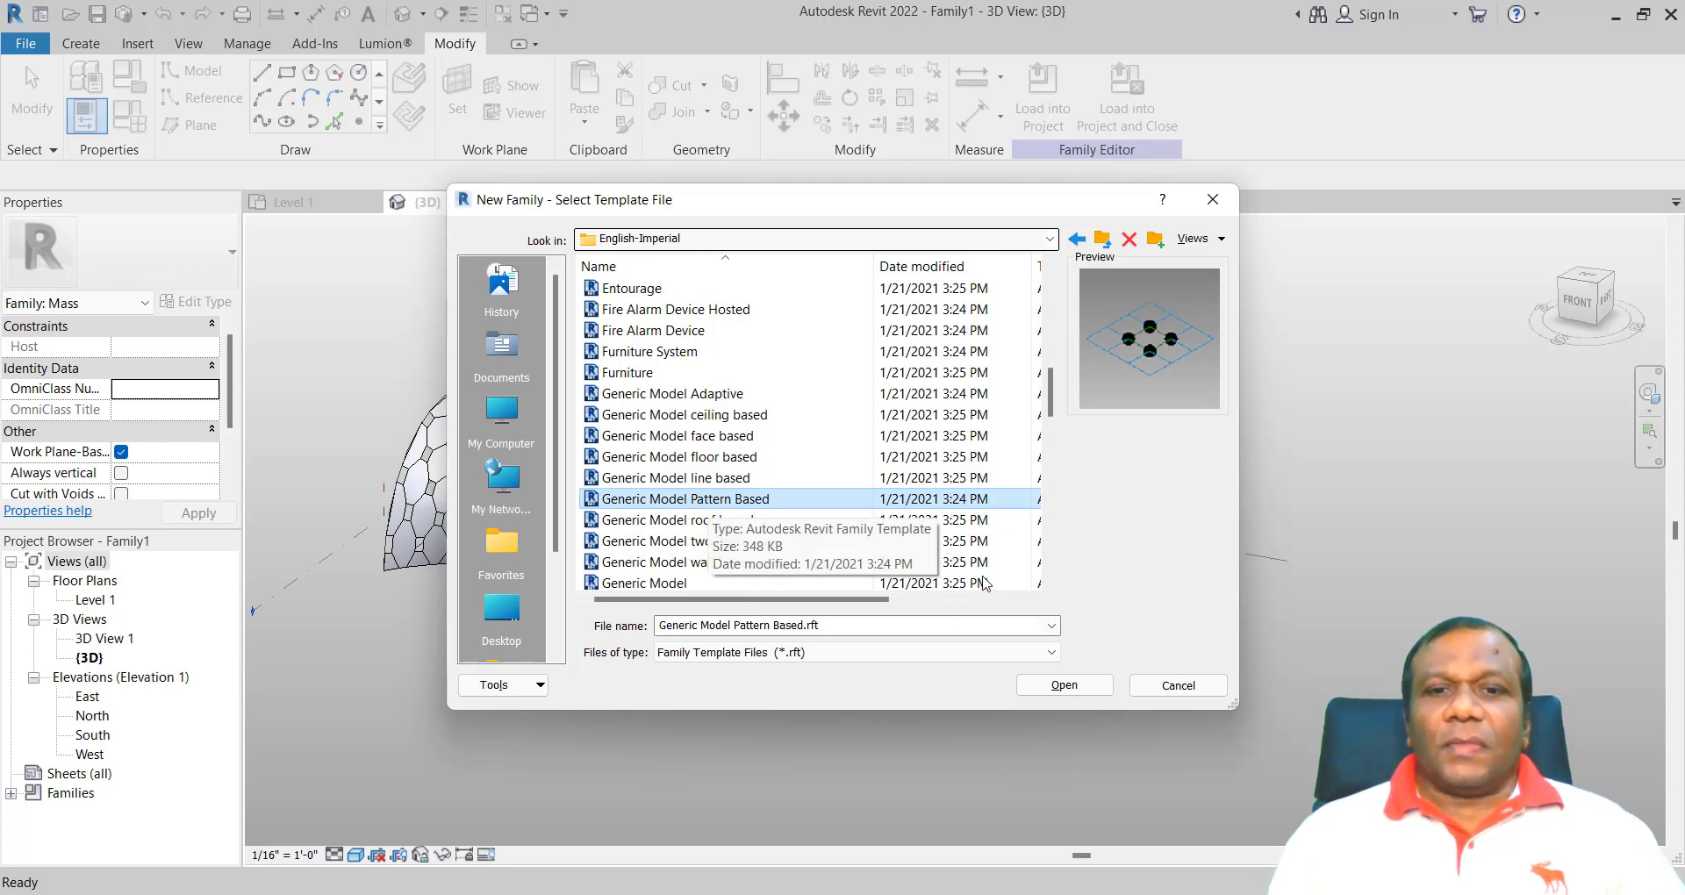
left_click(1080, 690)
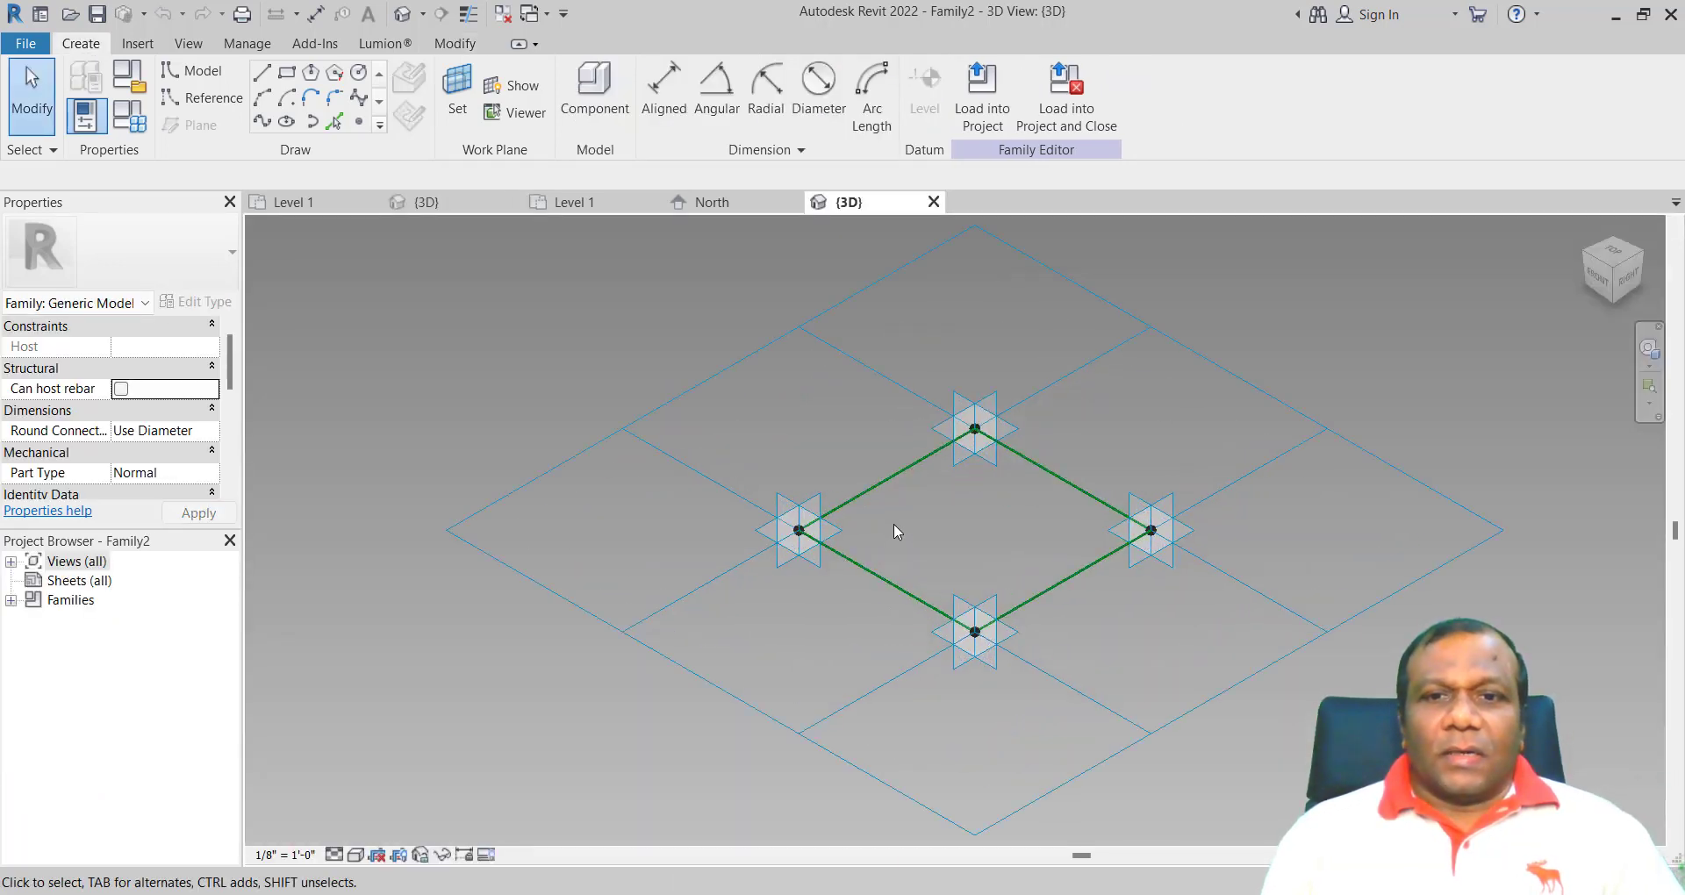
- Change the new family's tile pattern grid to Octagon Rotate
scroll(860, 482, "up", 2)
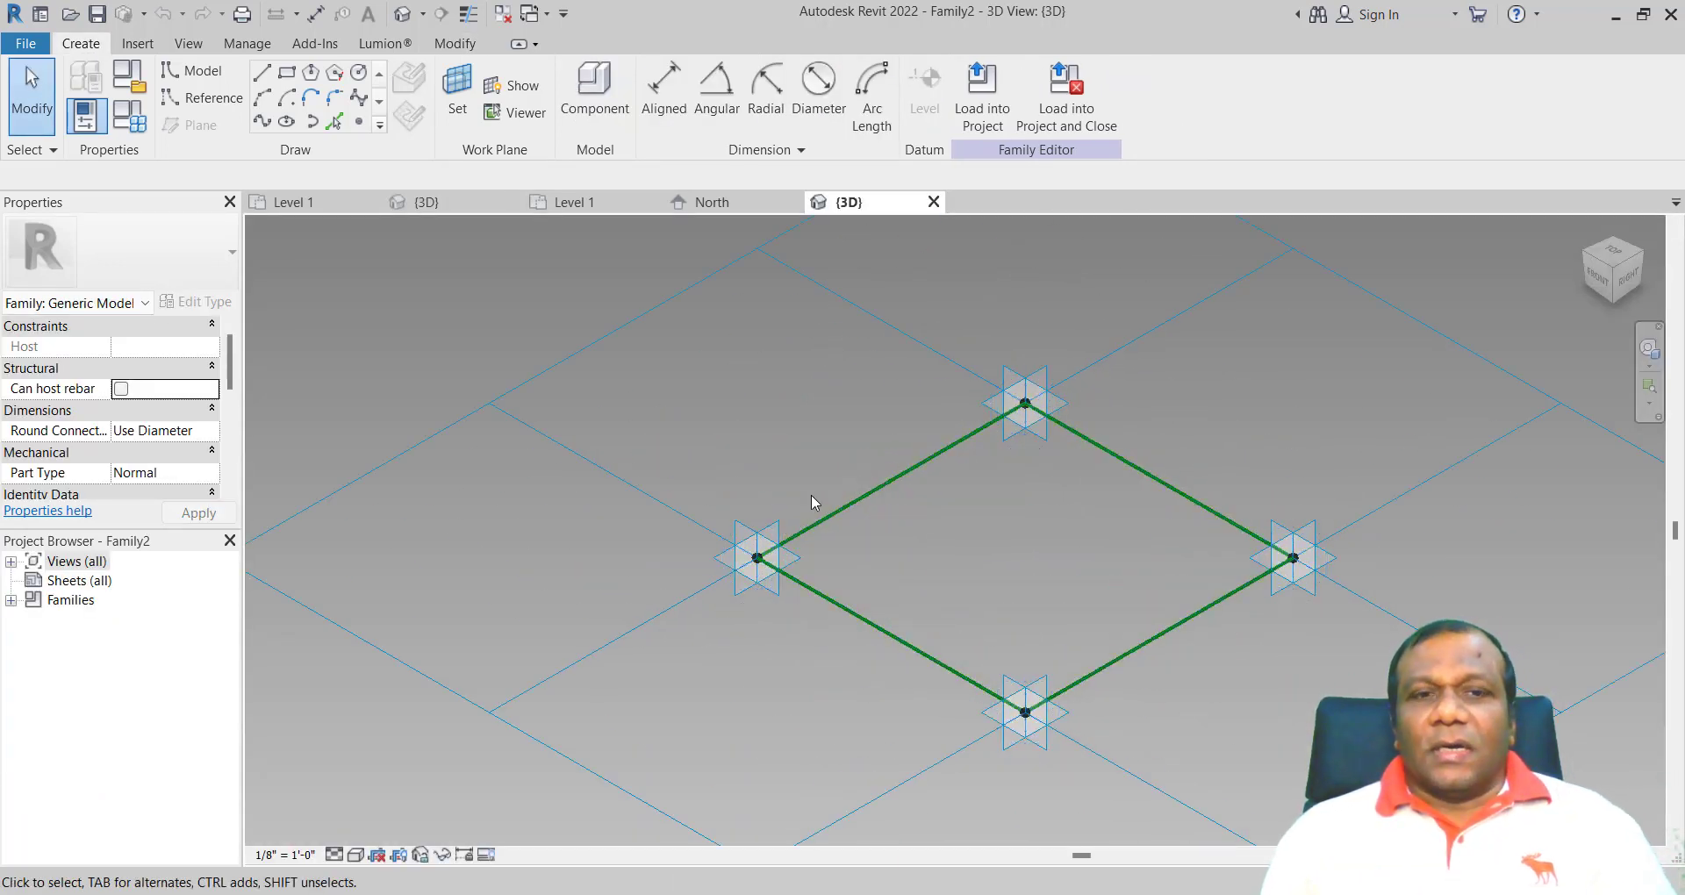
scroll(798, 500, "down", 2)
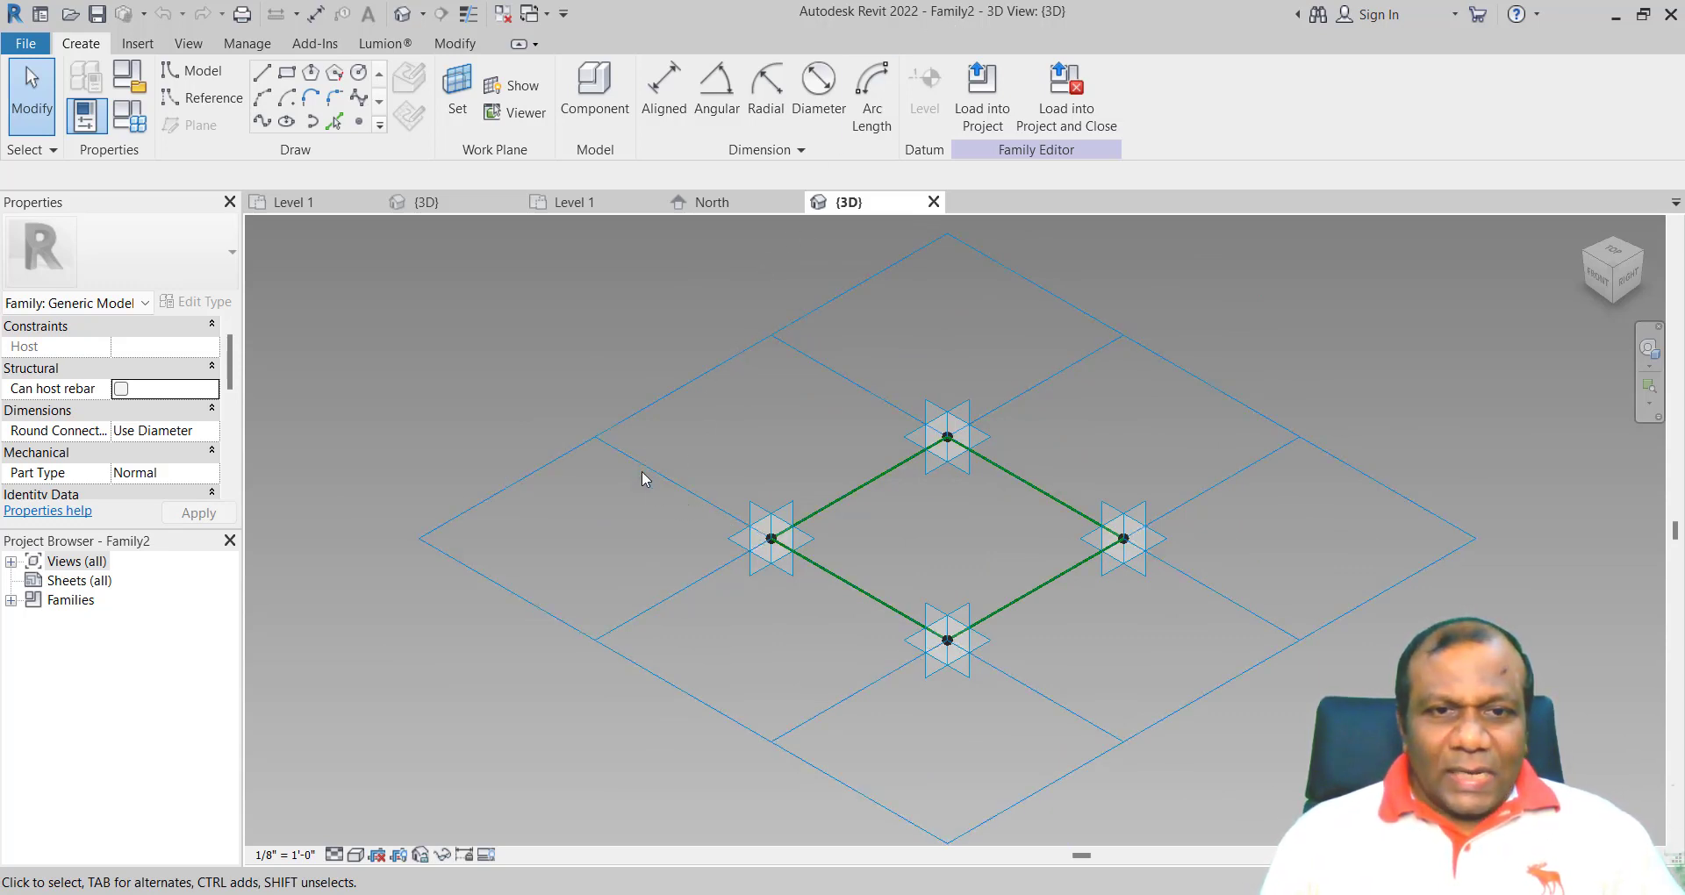
left_click(582, 634)
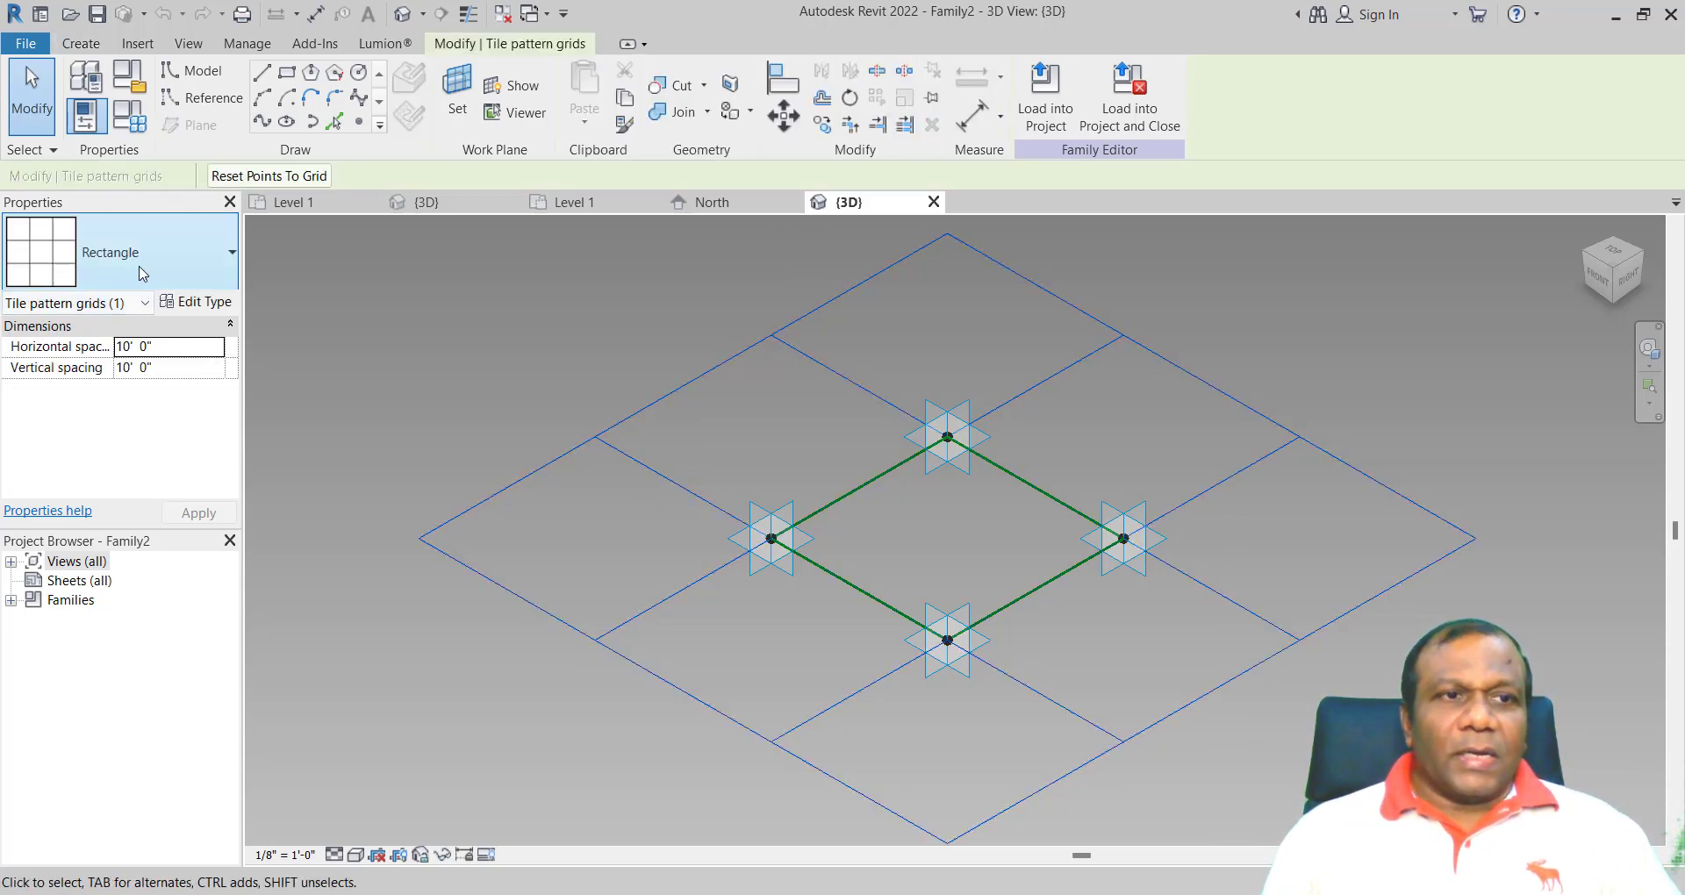
left_click(147, 261)
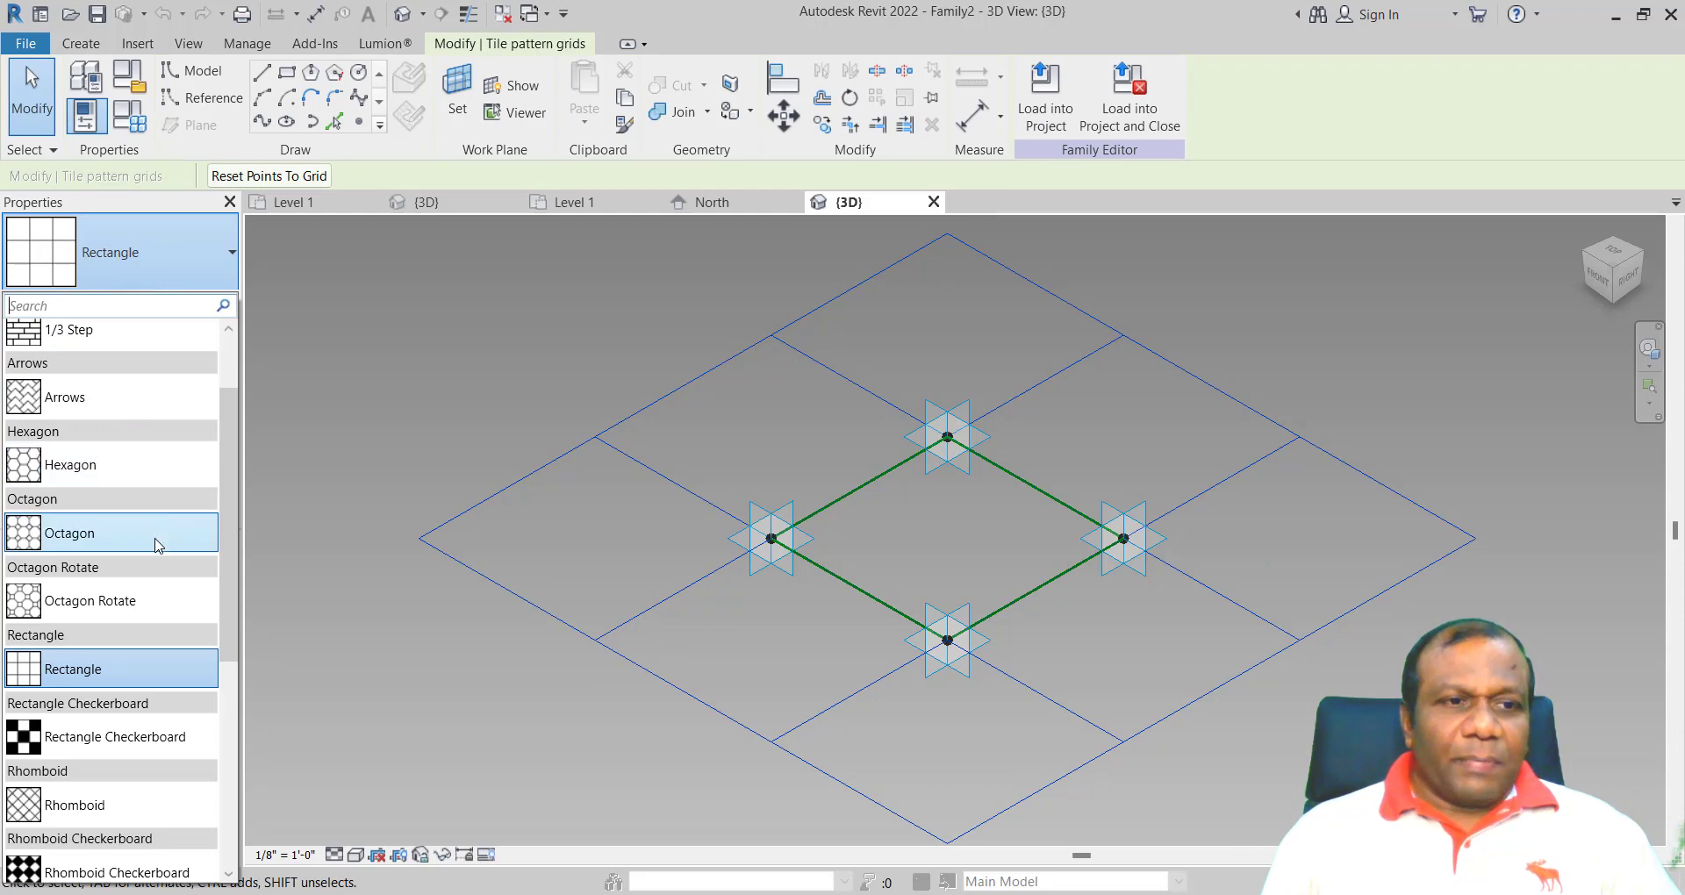
left_click(148, 612)
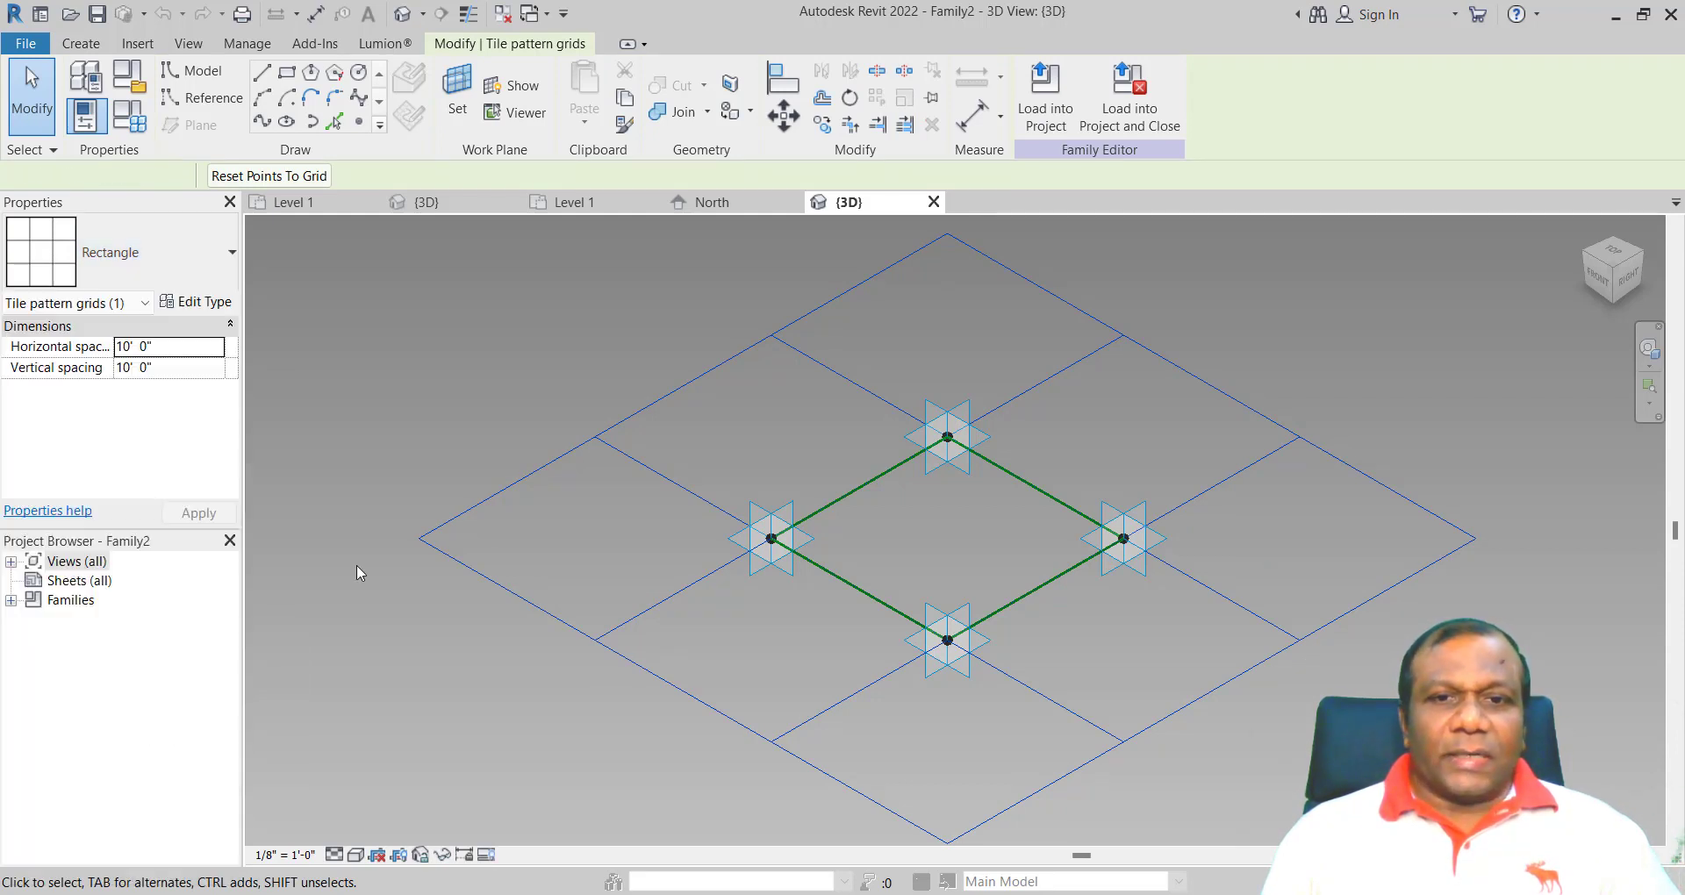
scroll(485, 393, "down", 2)
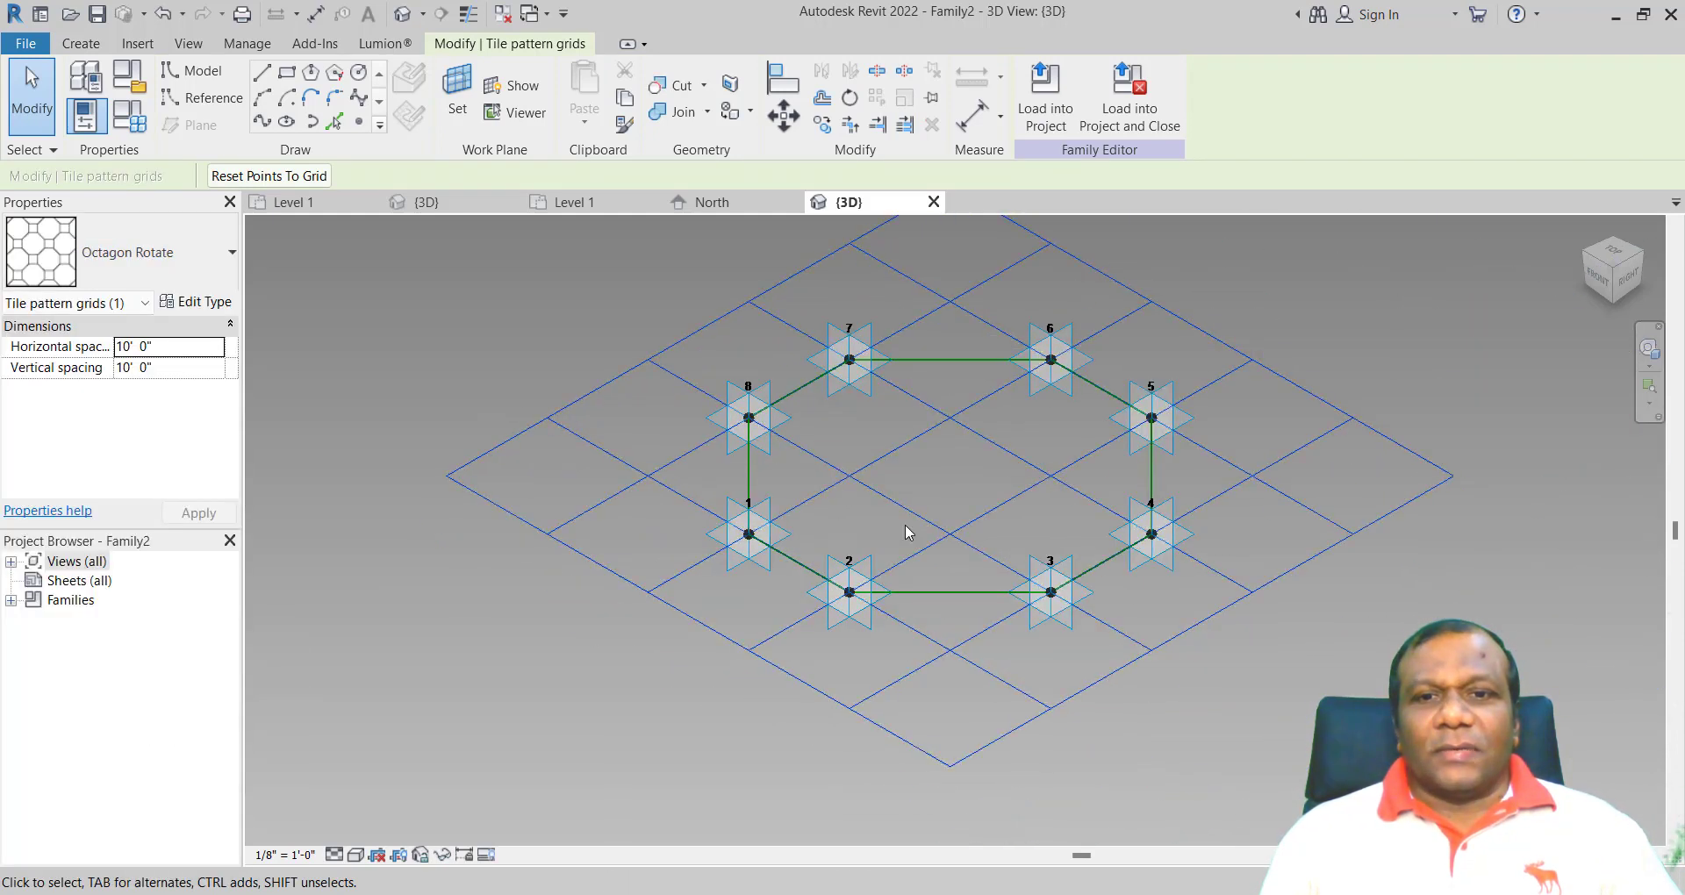
scroll(876, 547, "up", 1)
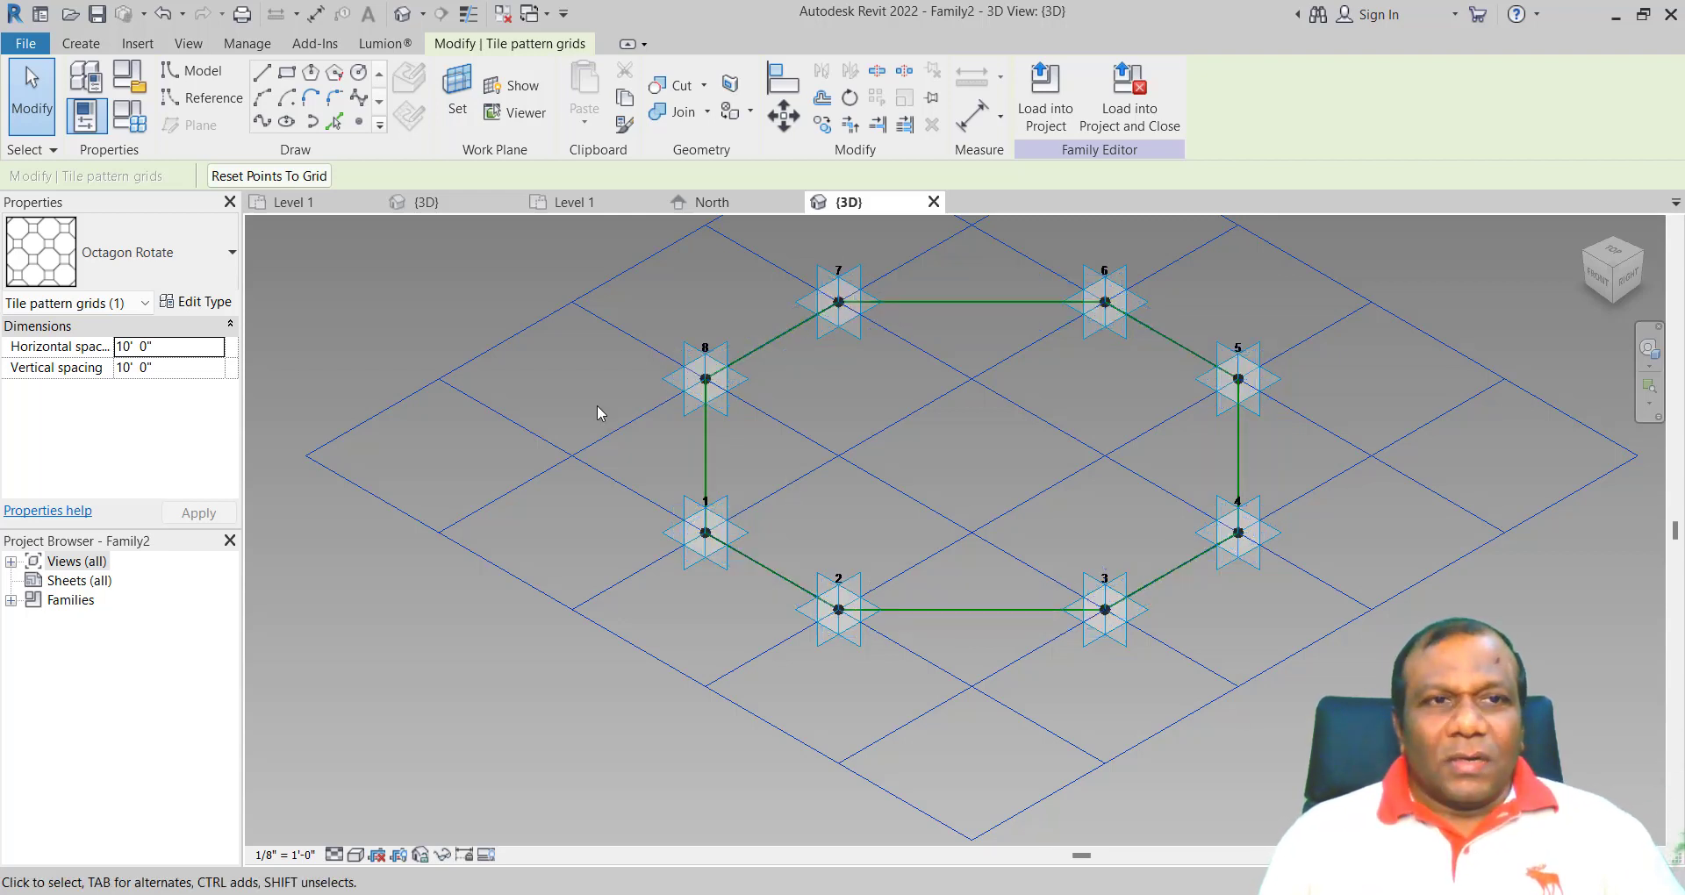
- Place a reference point at the middle of the reference line between adaptive points 1 and 2
left_click(359, 122)
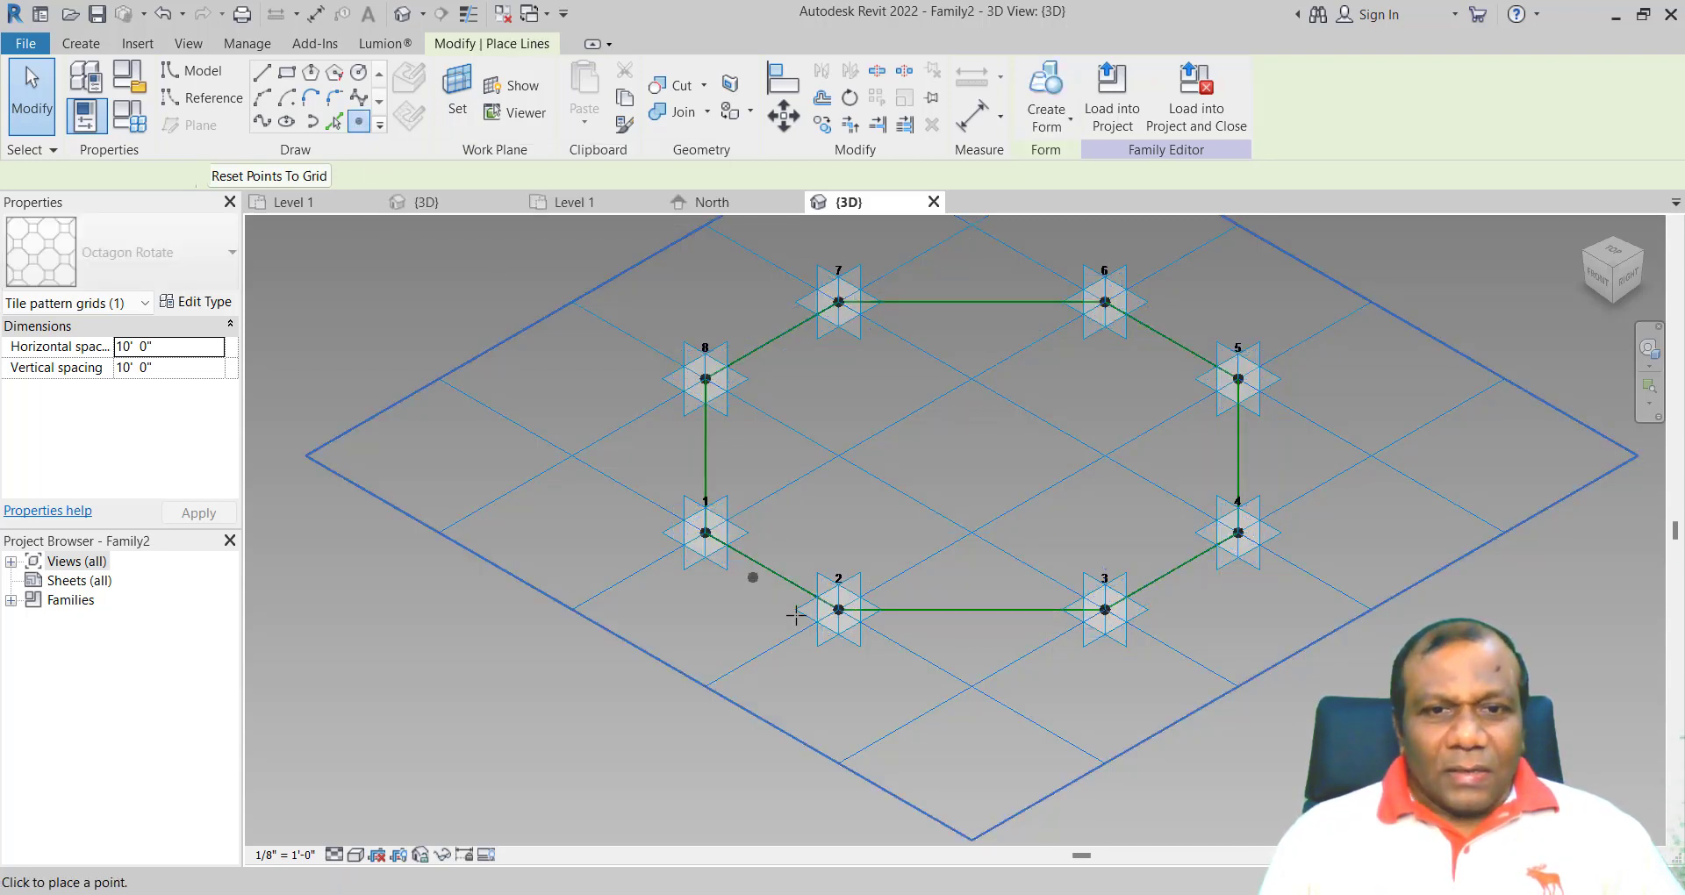
left_click(771, 572)
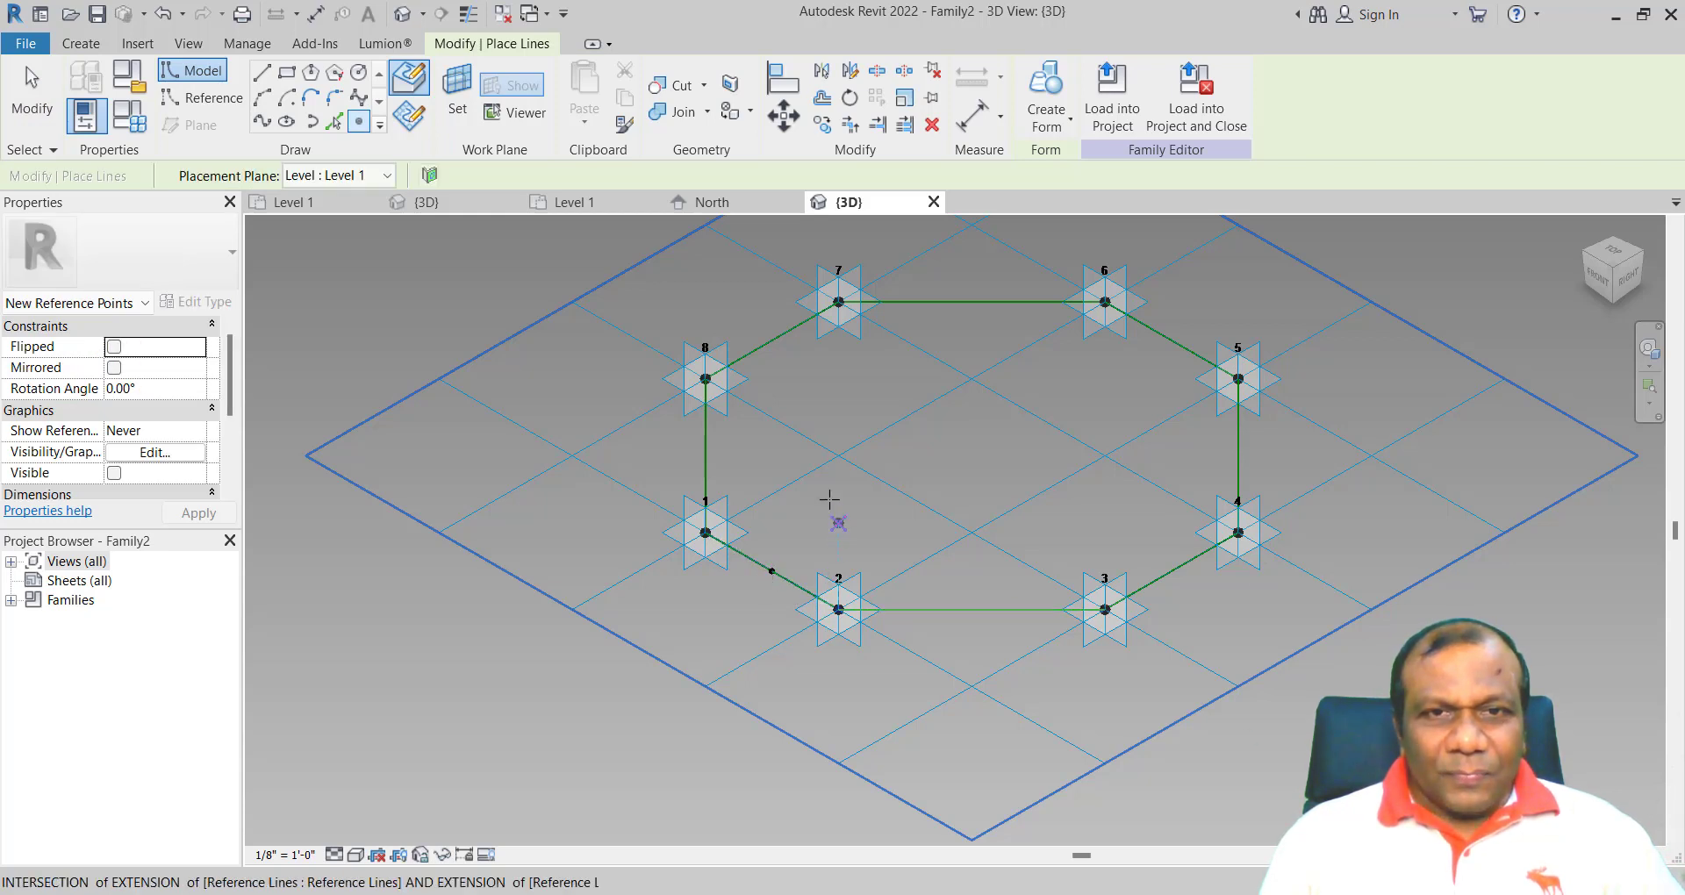
key("Escape")
key("Escape")
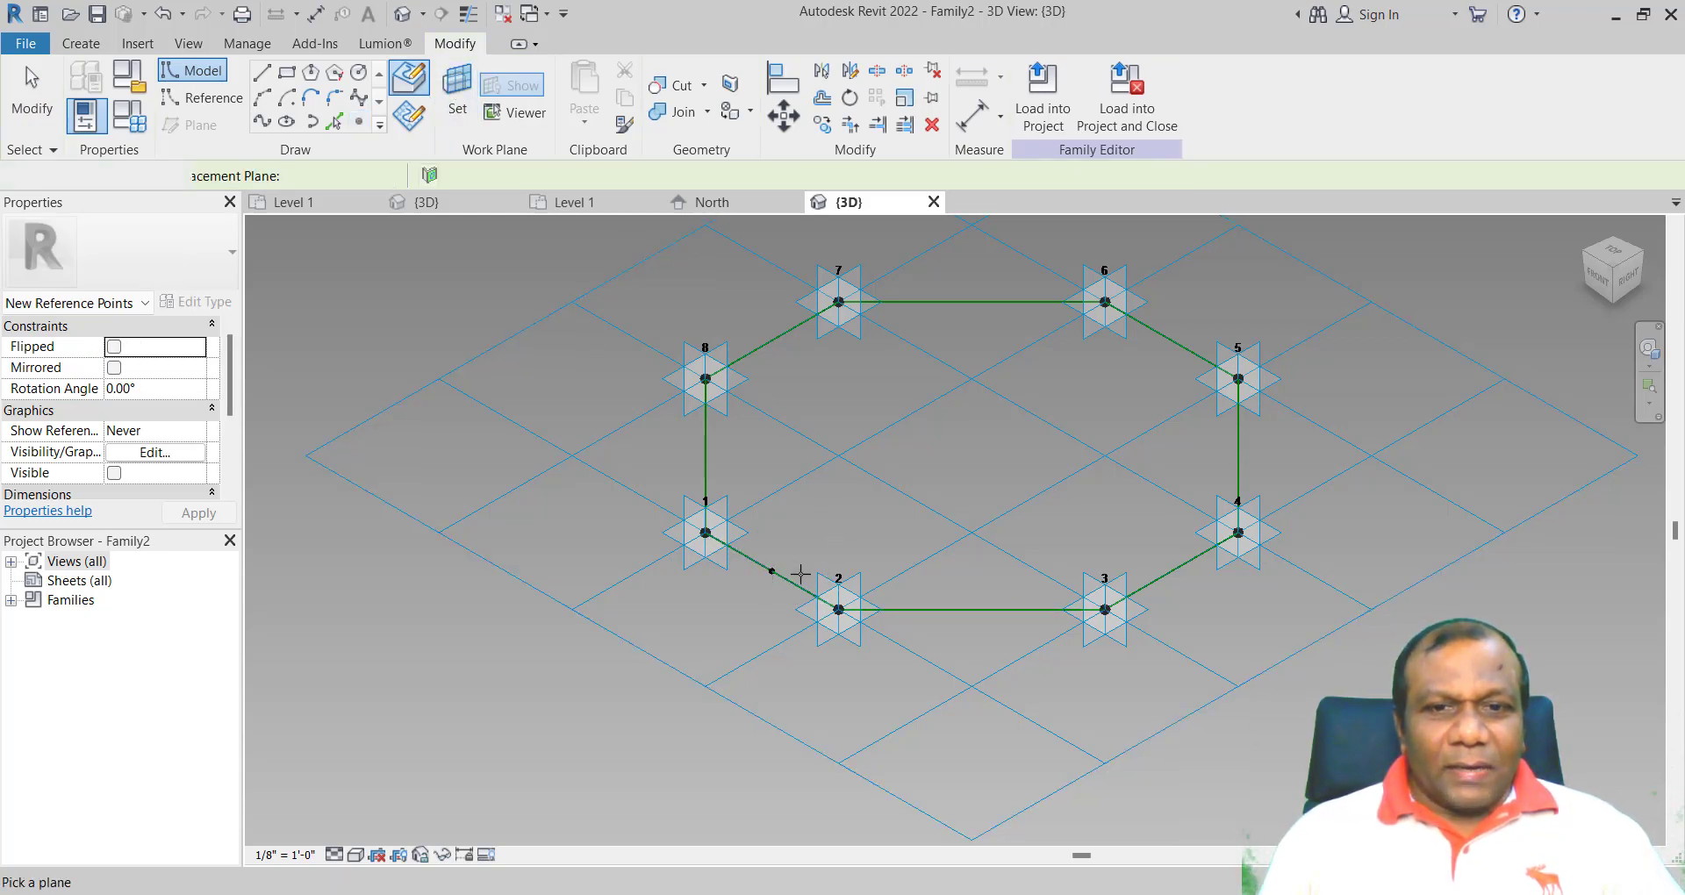
- Draw a model circle with a 1' 0" radius centred on the reference point, on the point's plane perpendicular to its line
left_click(774, 571)
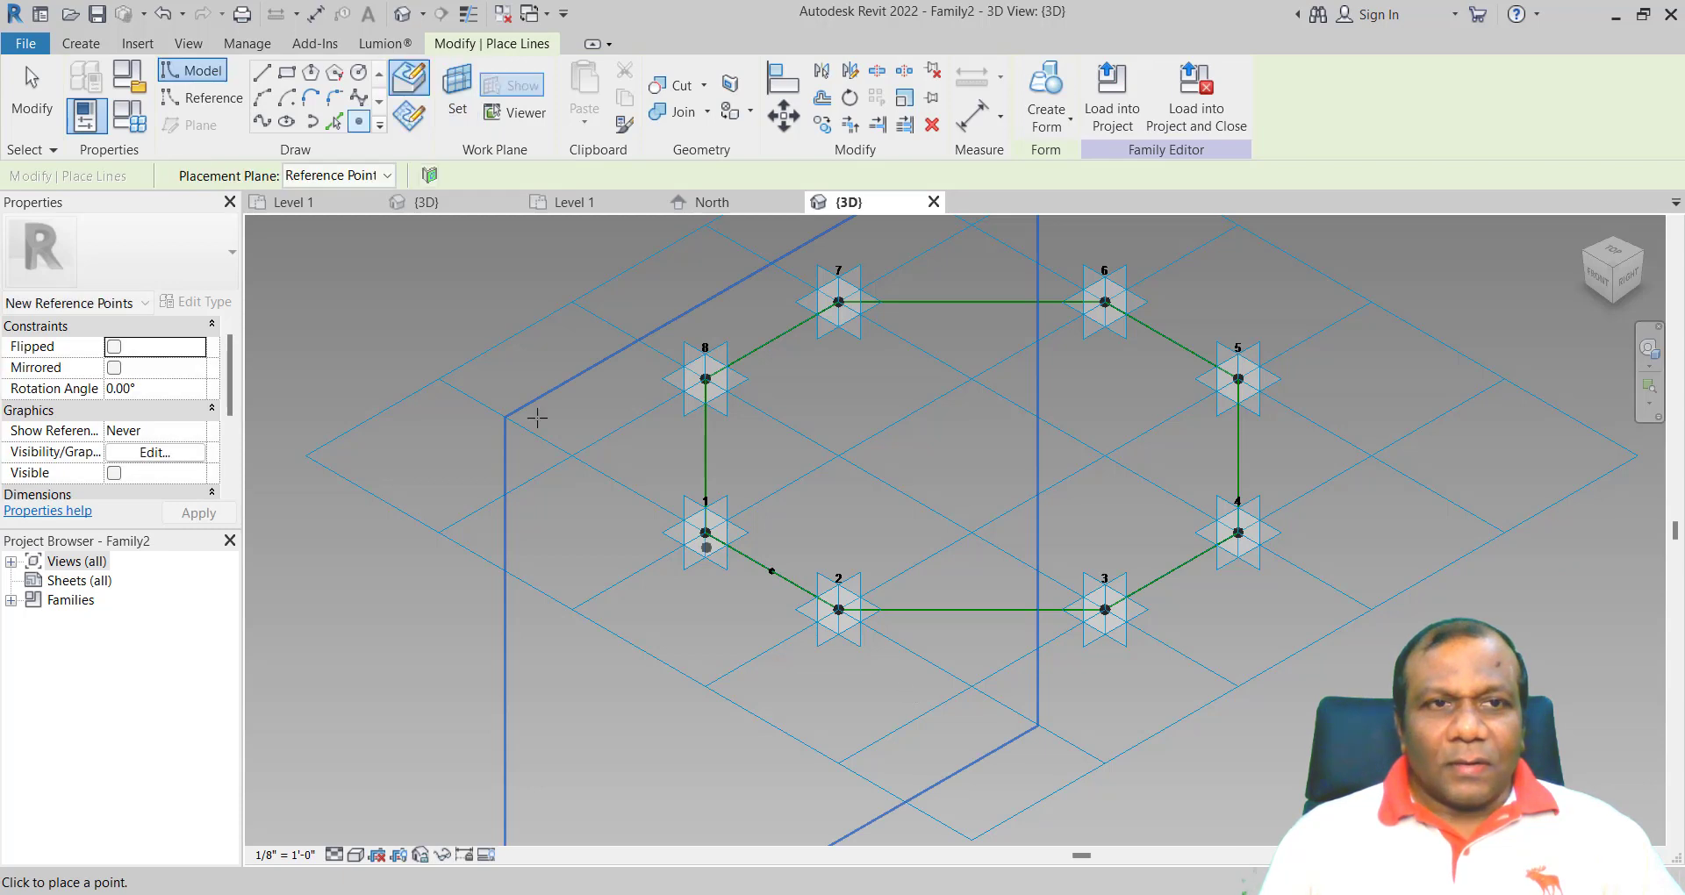
left_click(361, 77)
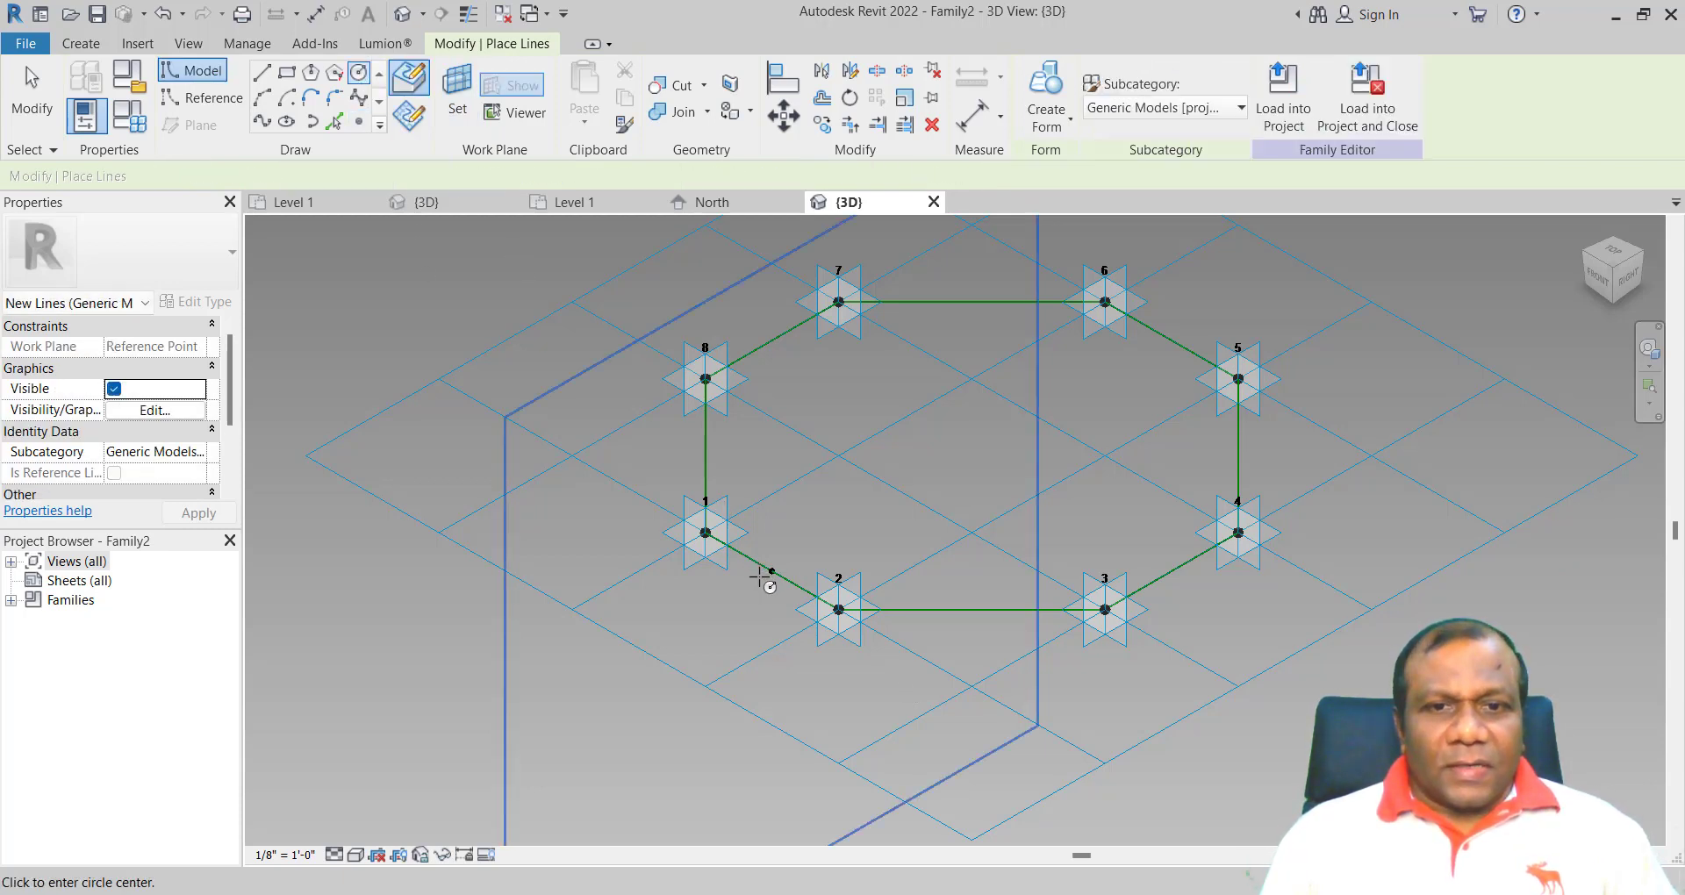
scroll(763, 573, "up", 3)
left_click(781, 566)
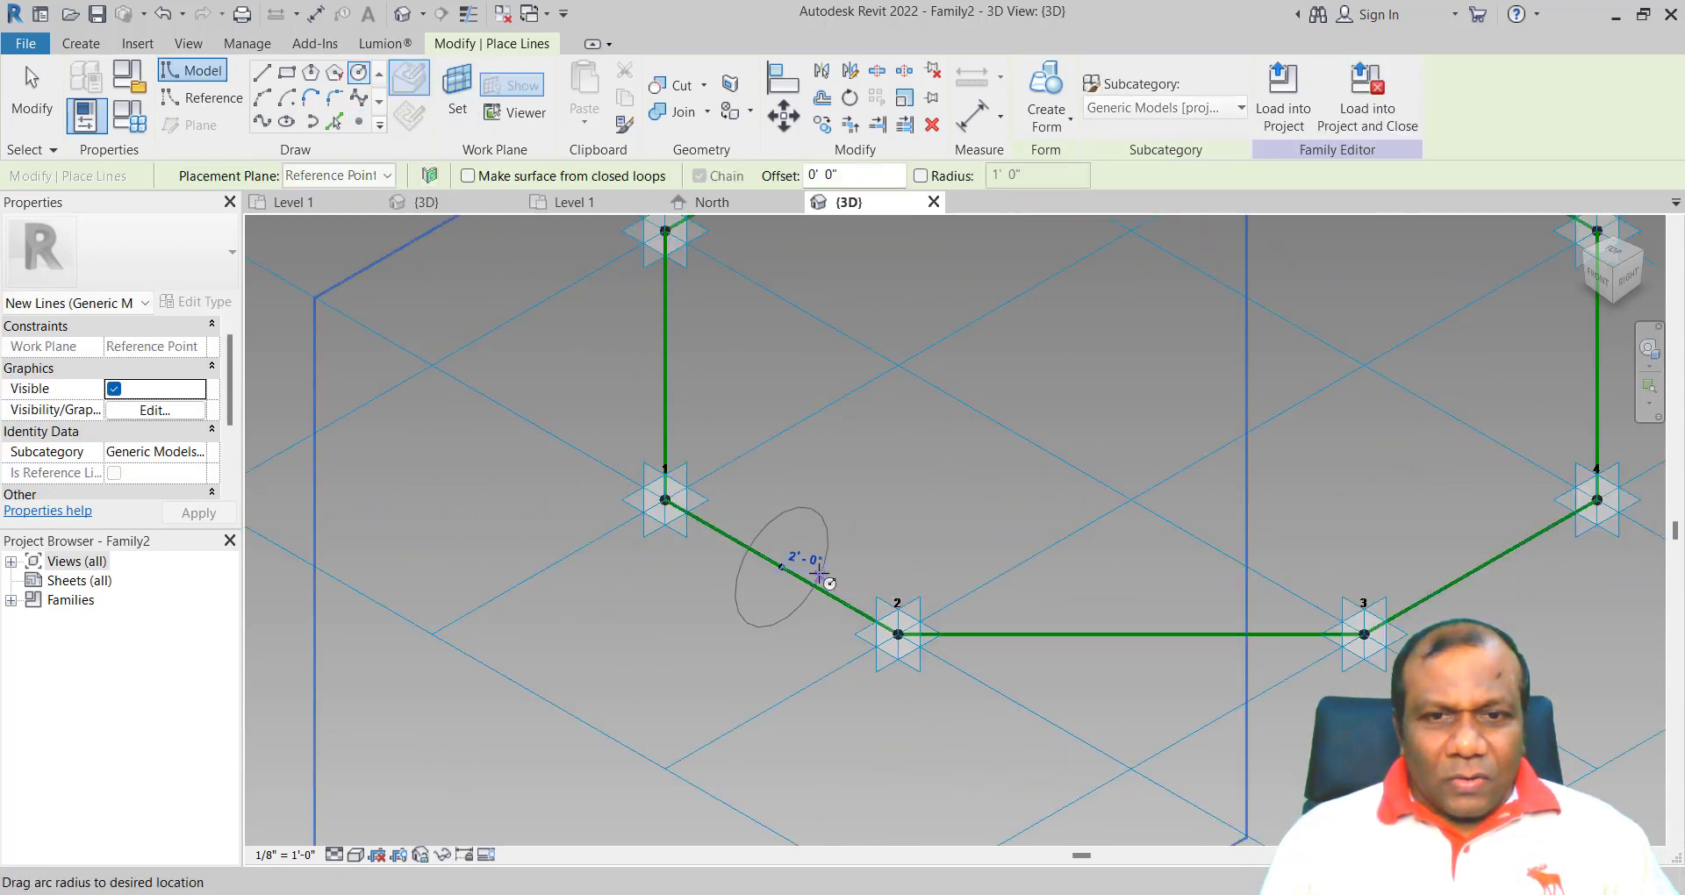
scroll(804, 561, "up", 2)
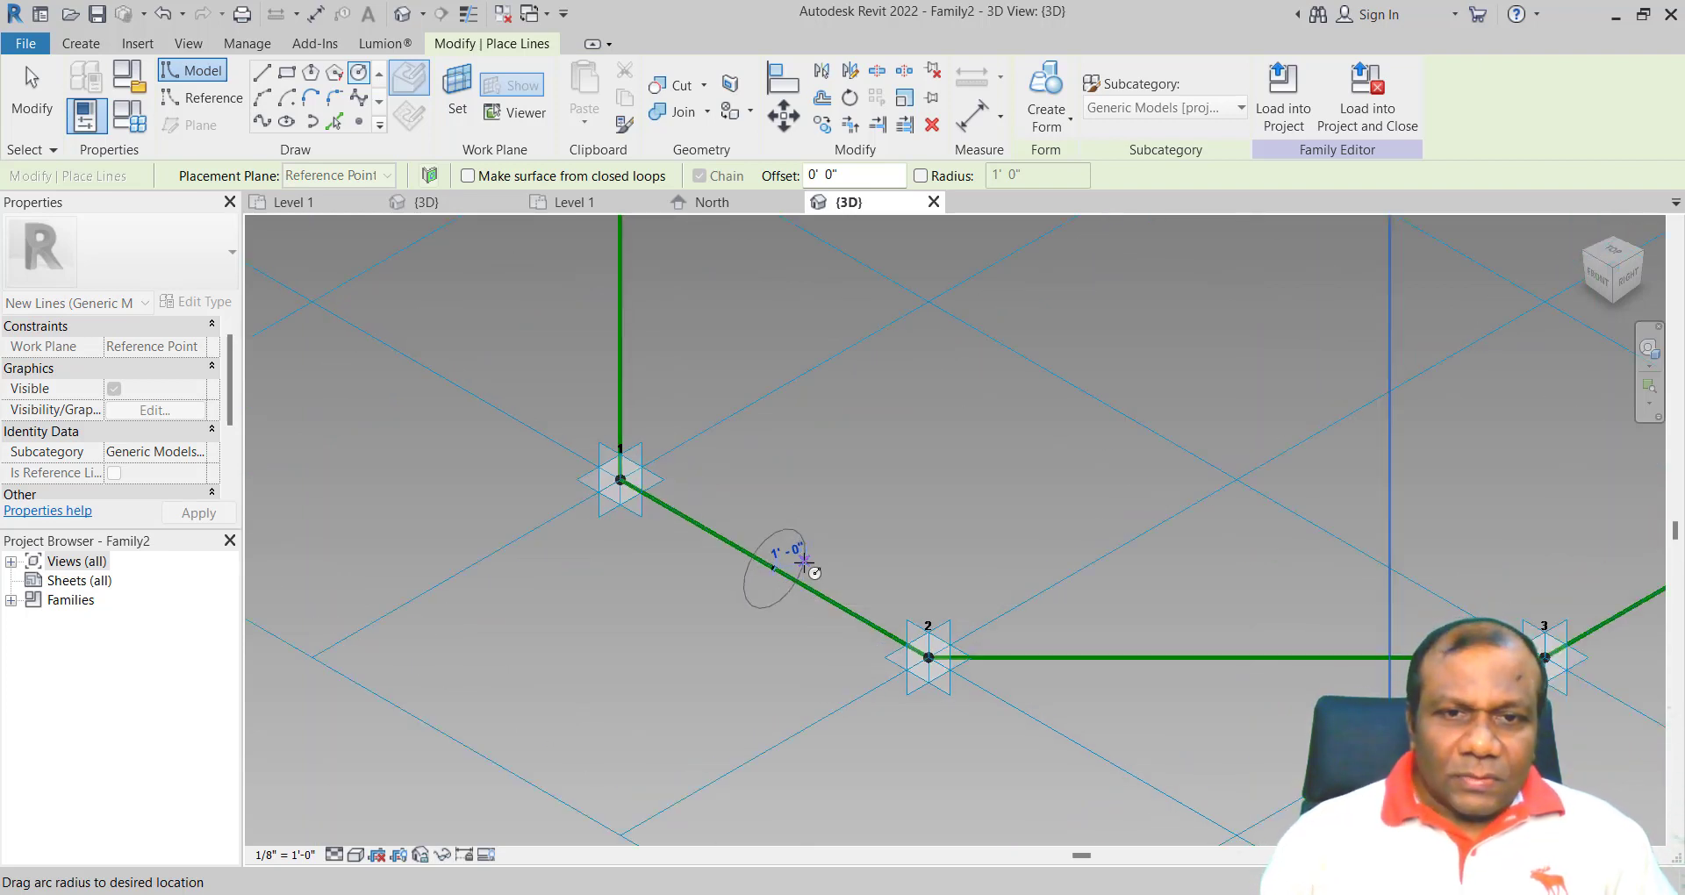
left_click(804, 561)
scroll(804, 562, "down", 2)
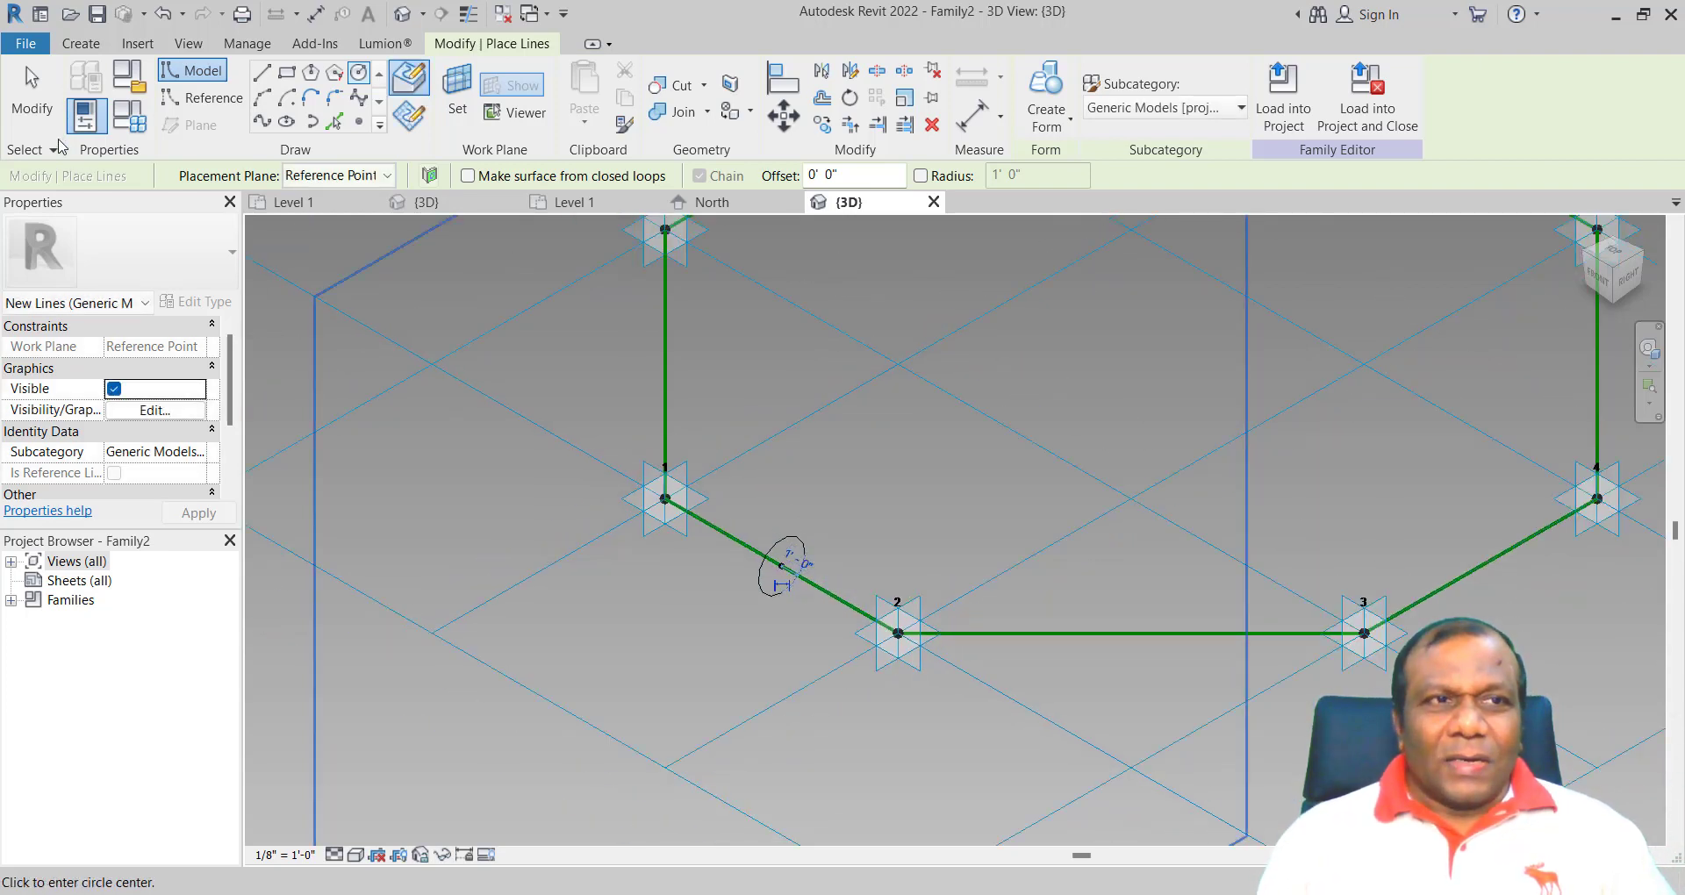
key("Escape")
key("Escape")
- Create a solid form from the chain of eight octagon reference lines, choosing the flat surface option
key("Tab")
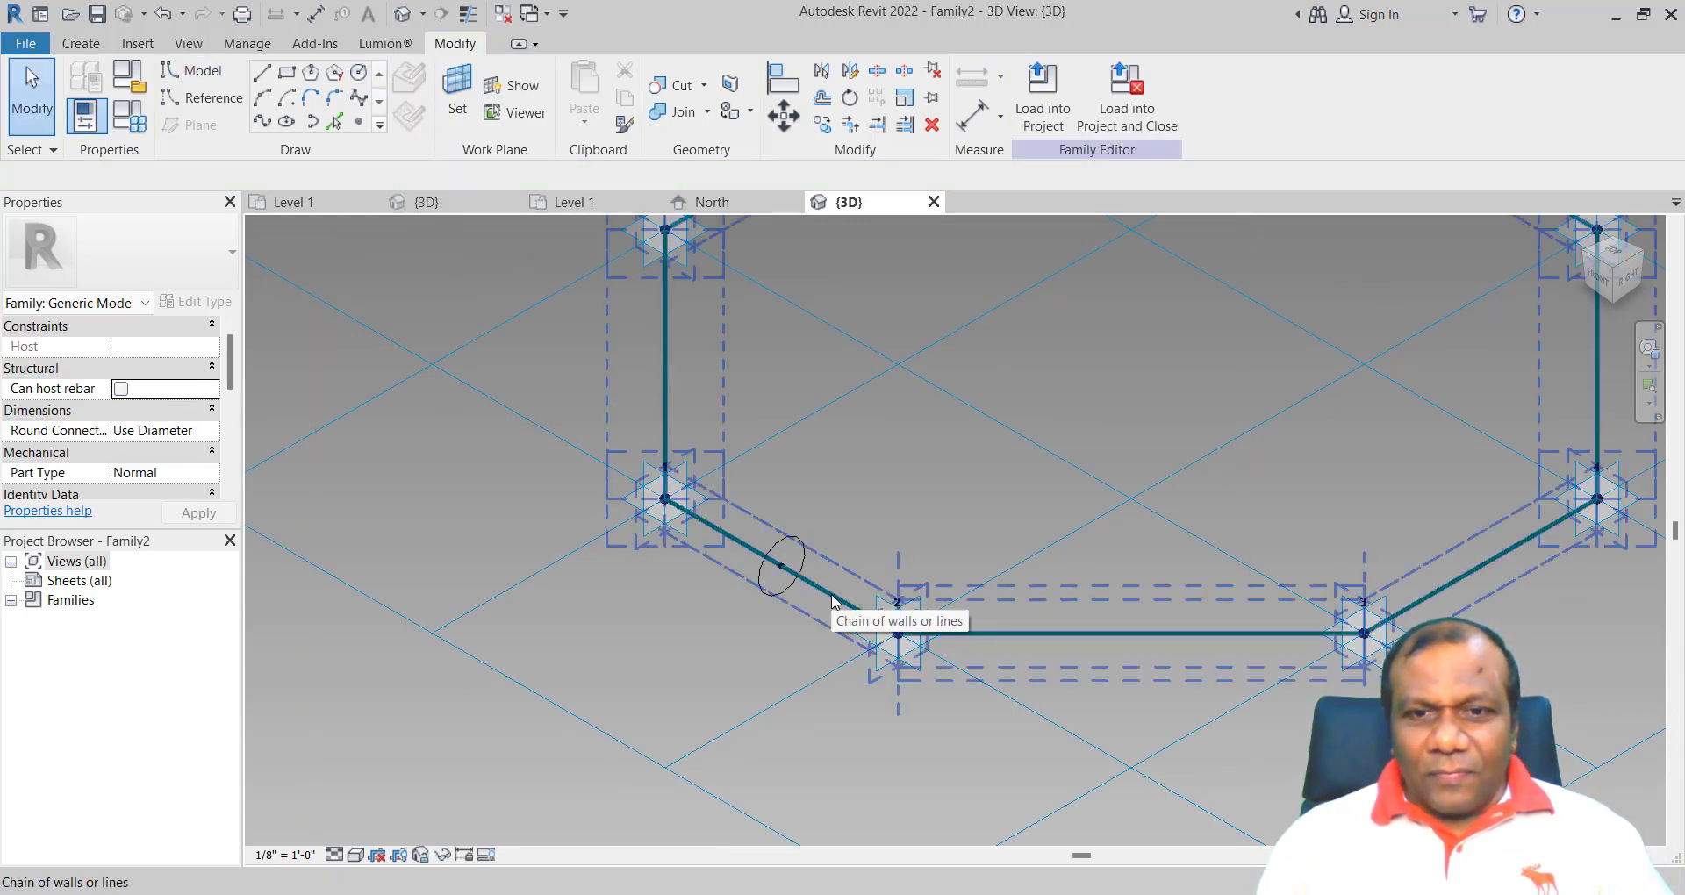
left_click(834, 601)
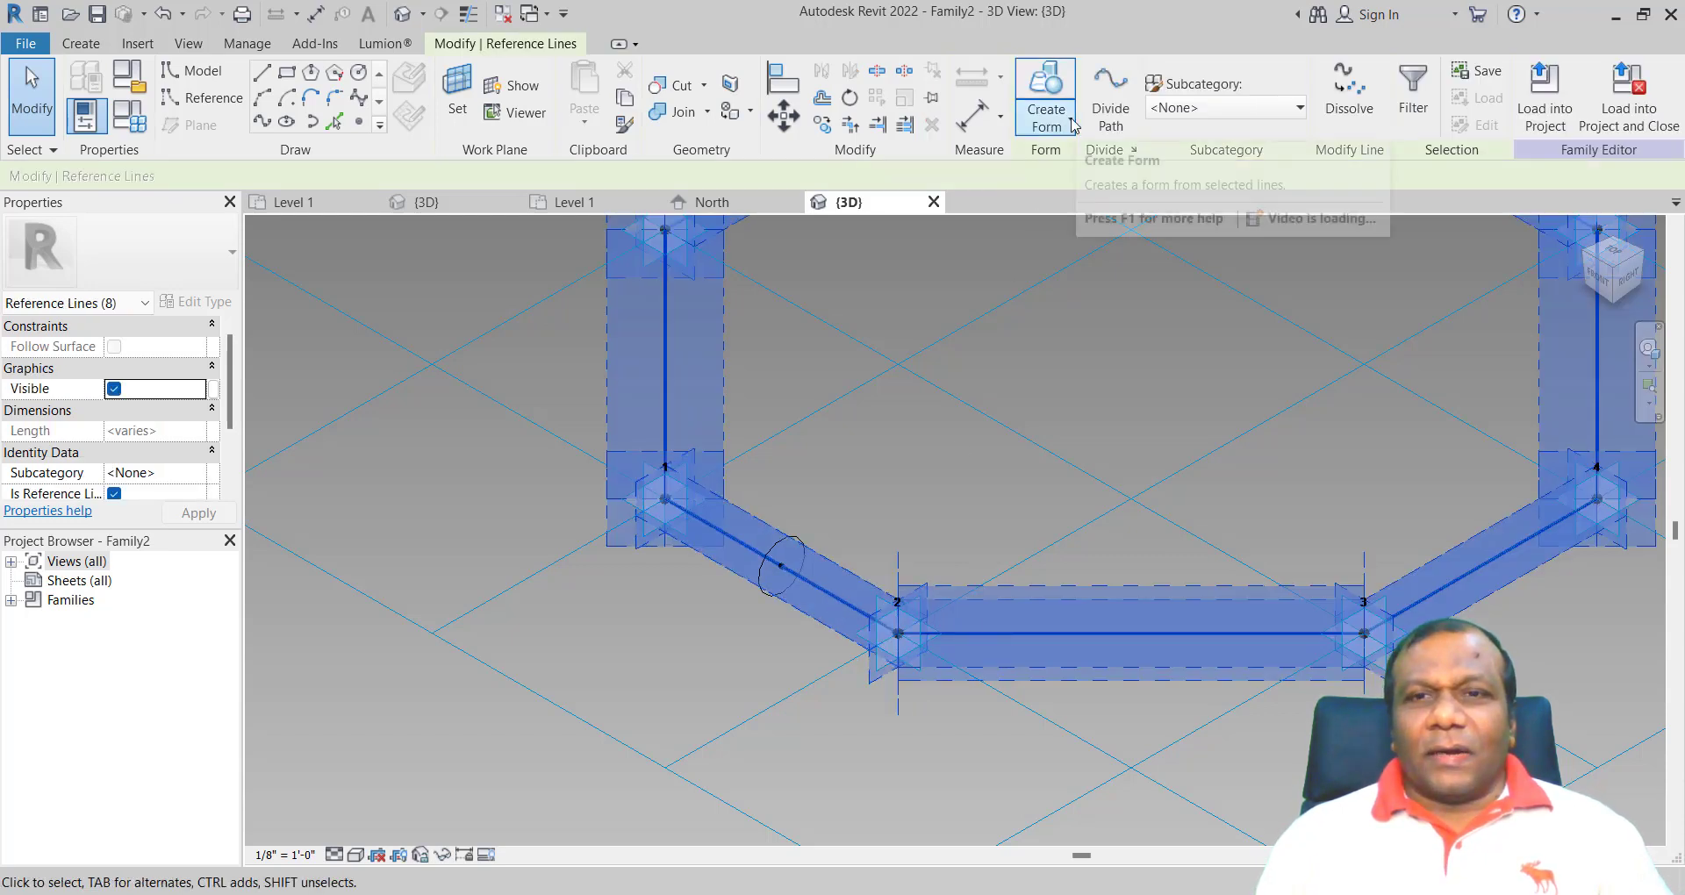
left_click(1072, 123)
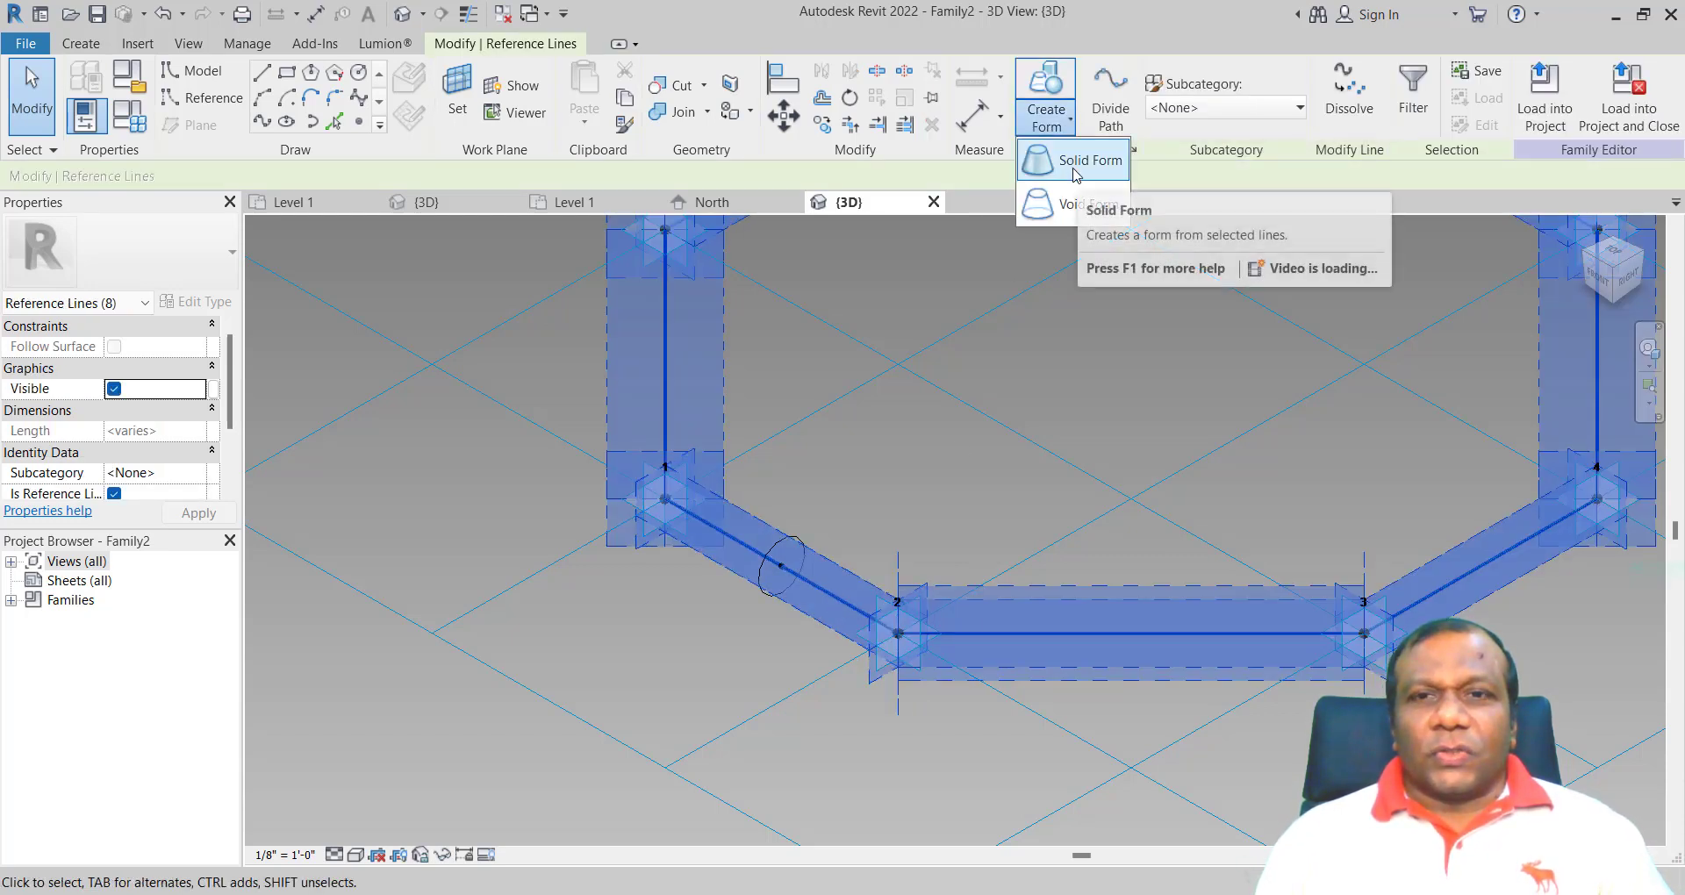
left_click(1086, 159)
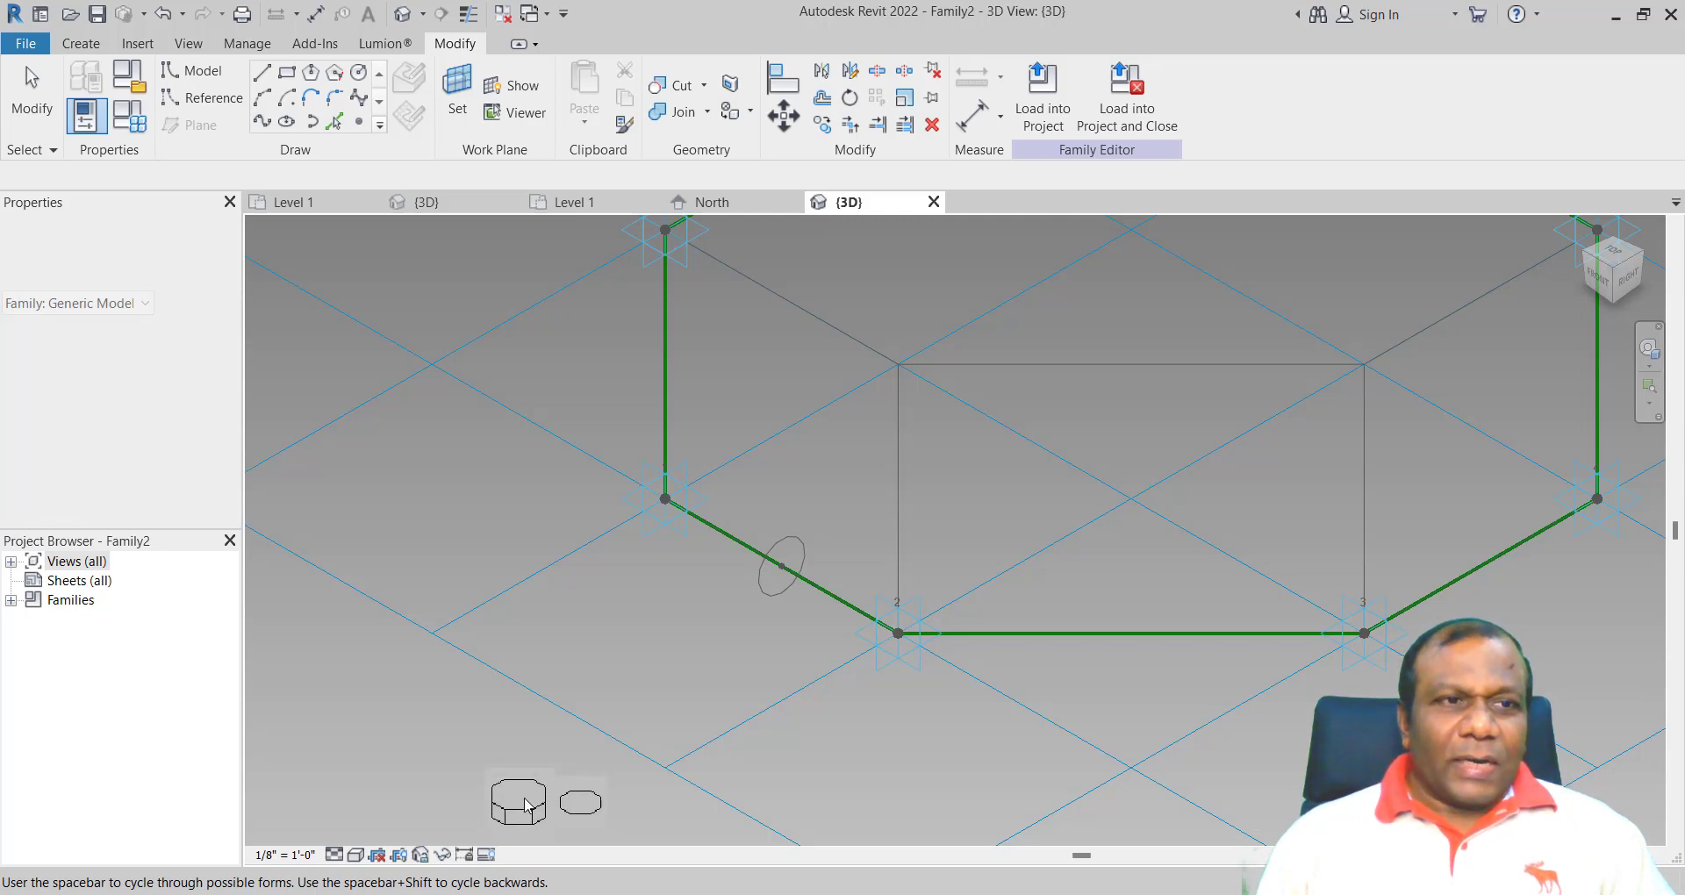
left_click(567, 806)
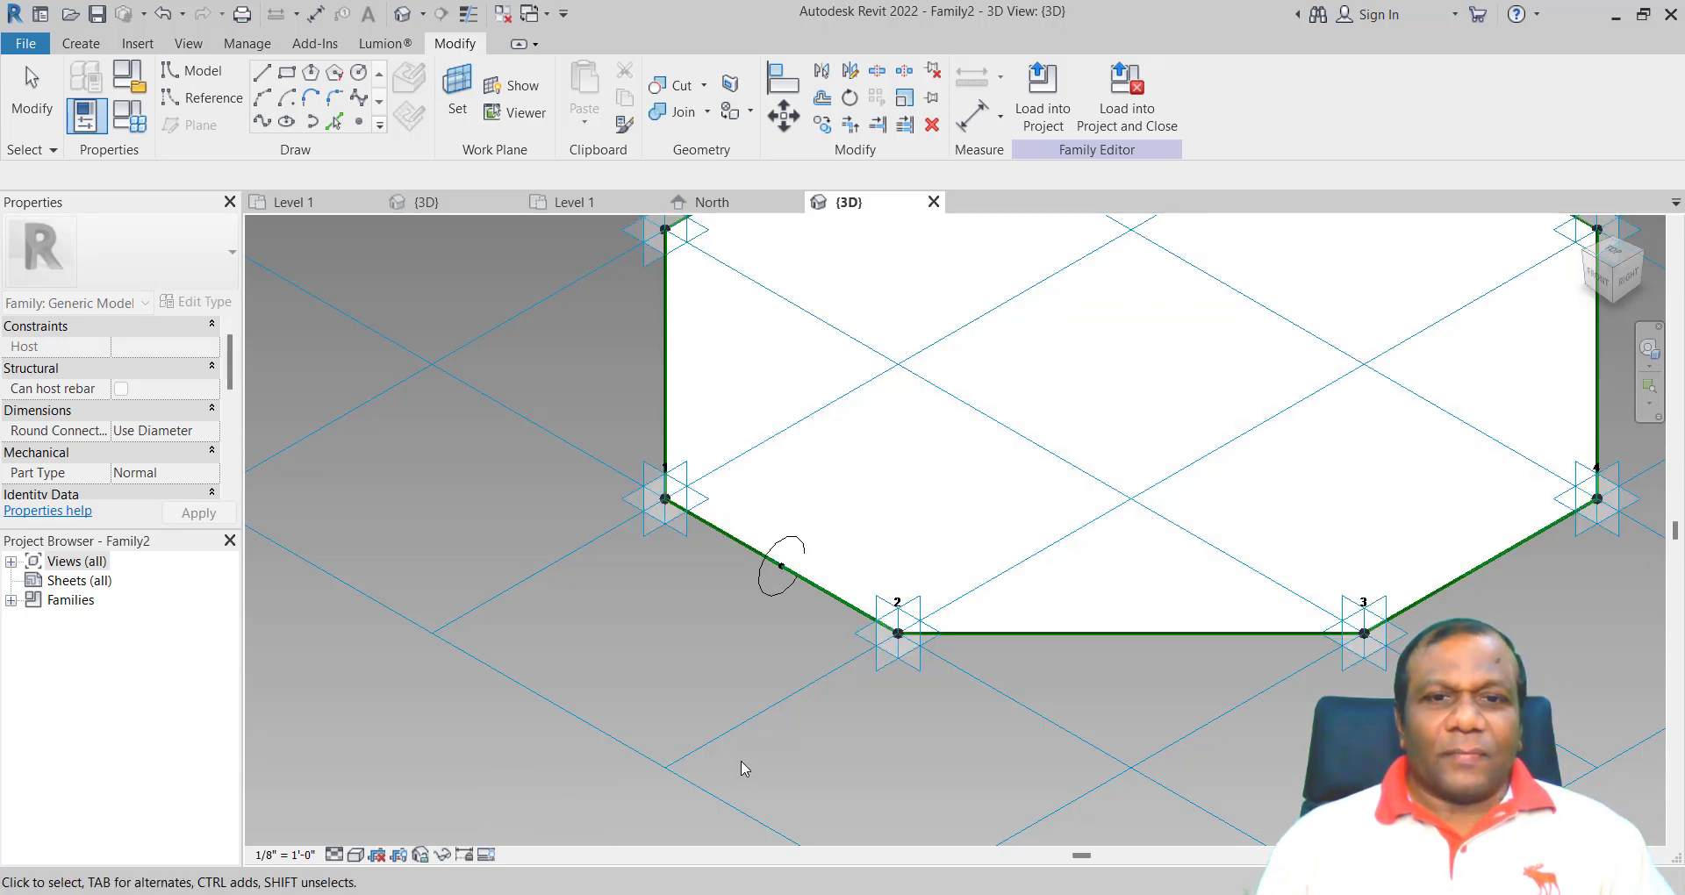
- Examine the octagonal surface, the circle and the surrounding chain of reference lines from above and below
scroll(743, 770, "down", 2)
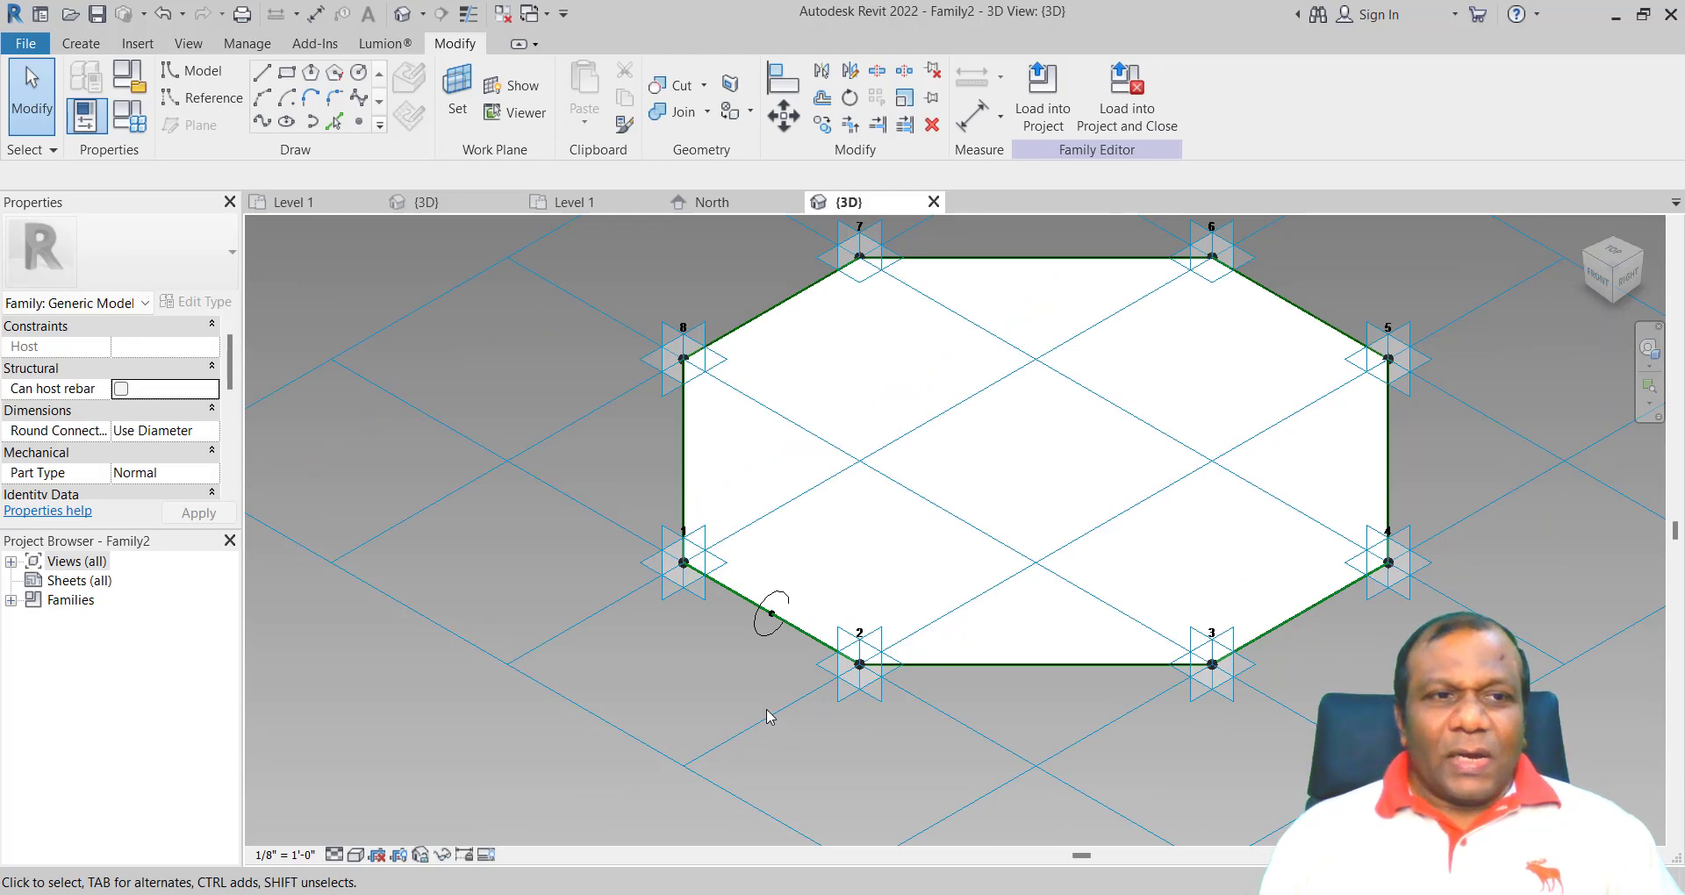
left_click(1649, 355)
left_click_drag(1325, 487, 1305, 369)
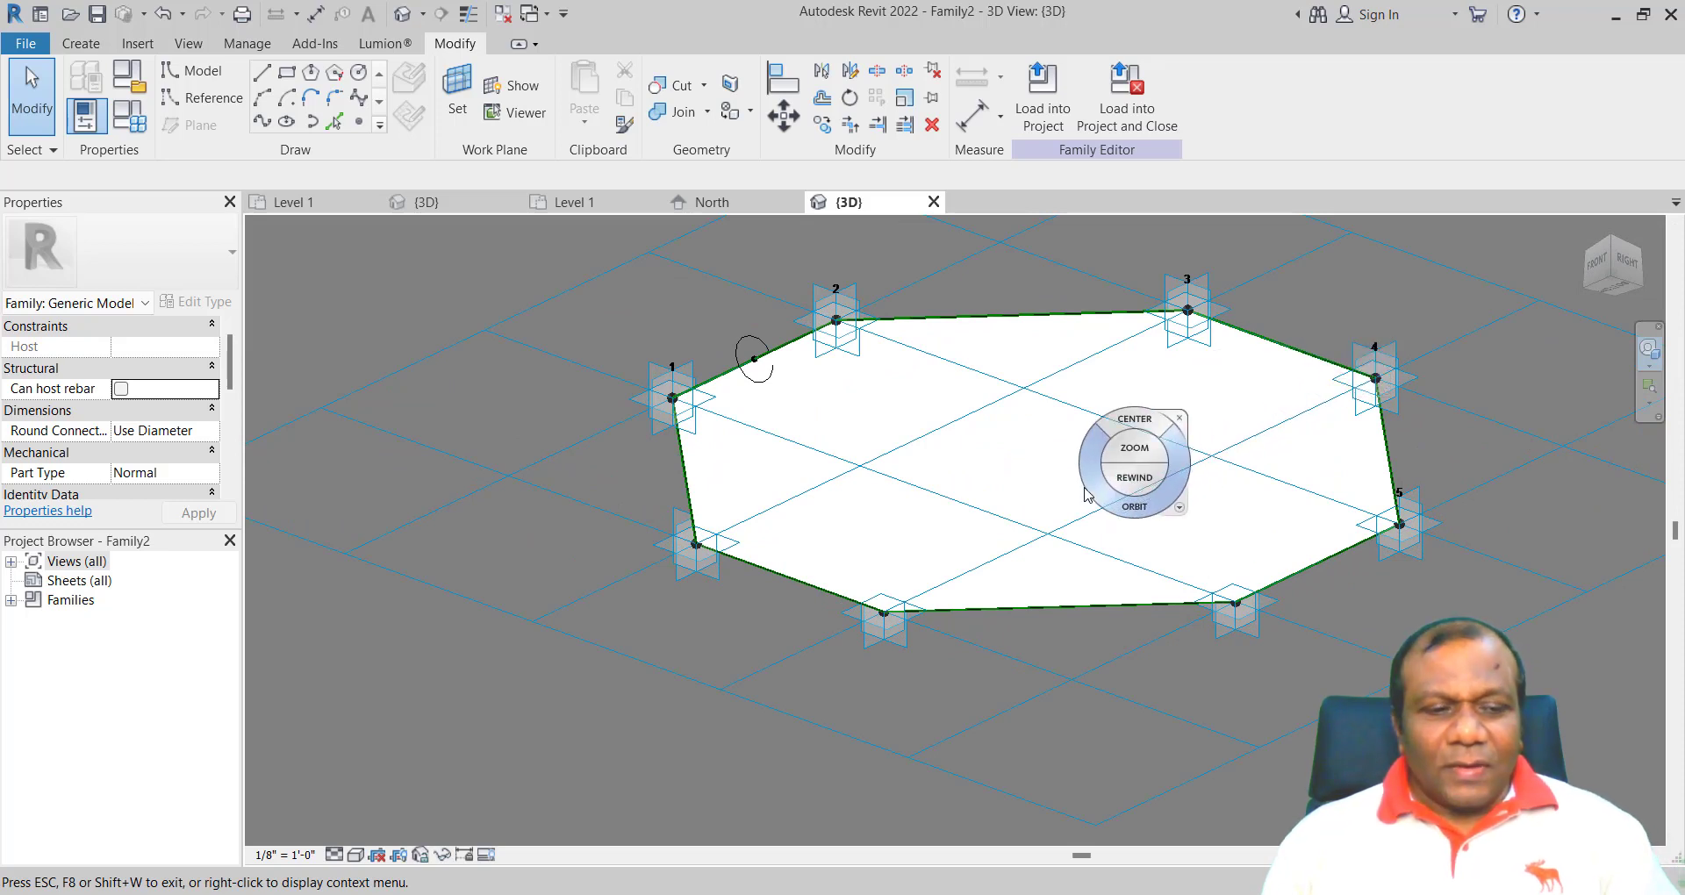
key("Escape")
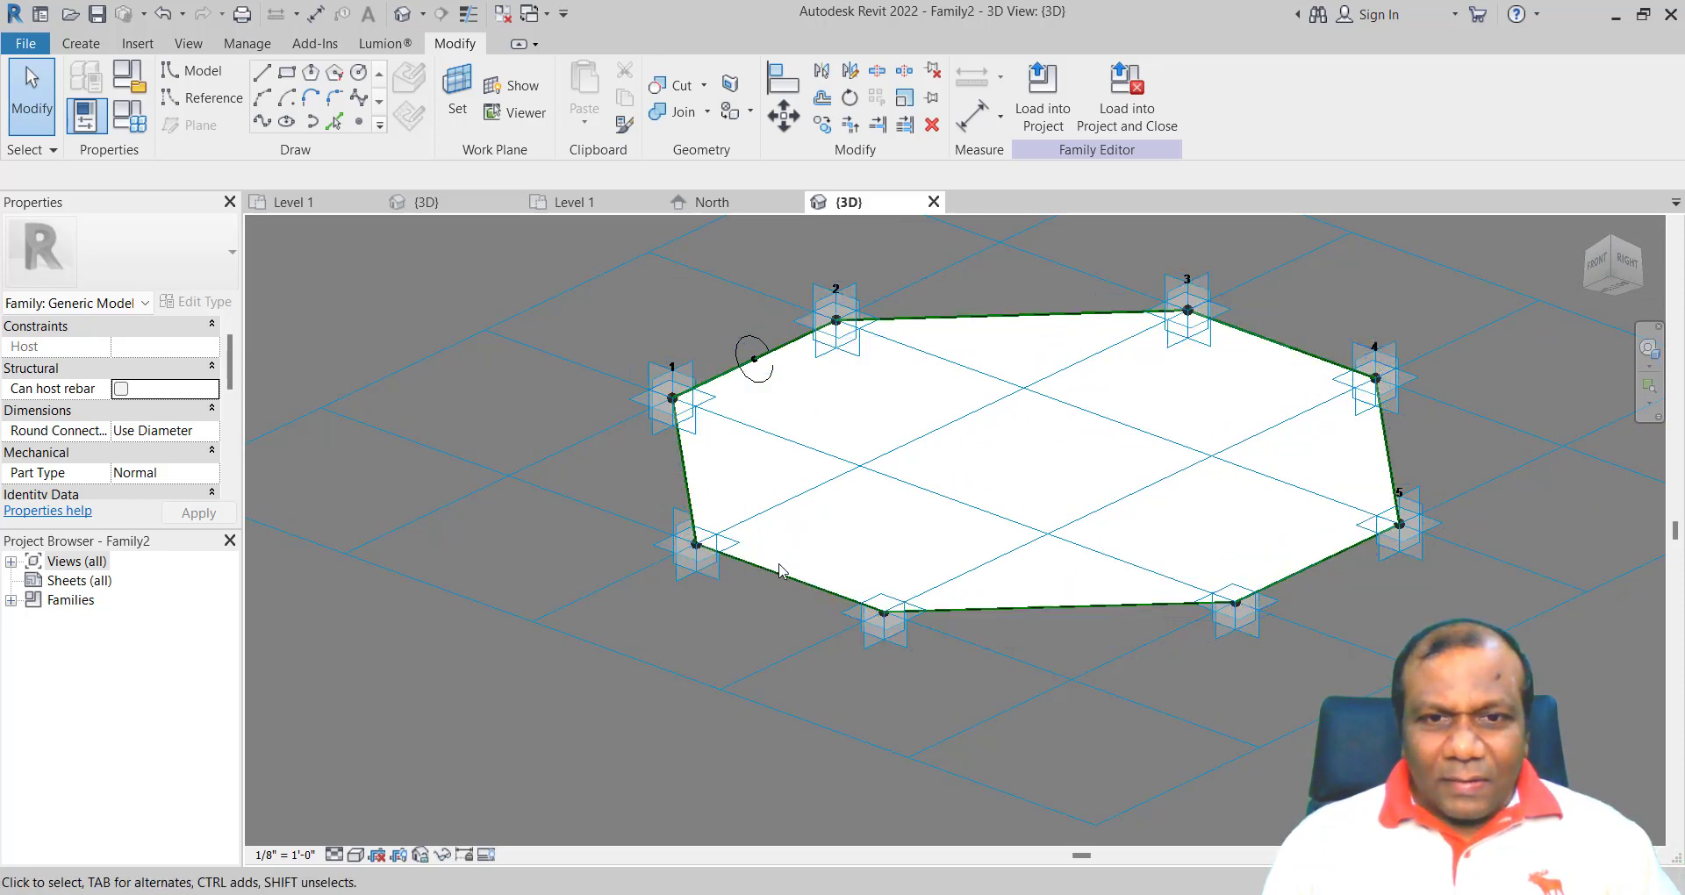
key("Tab")
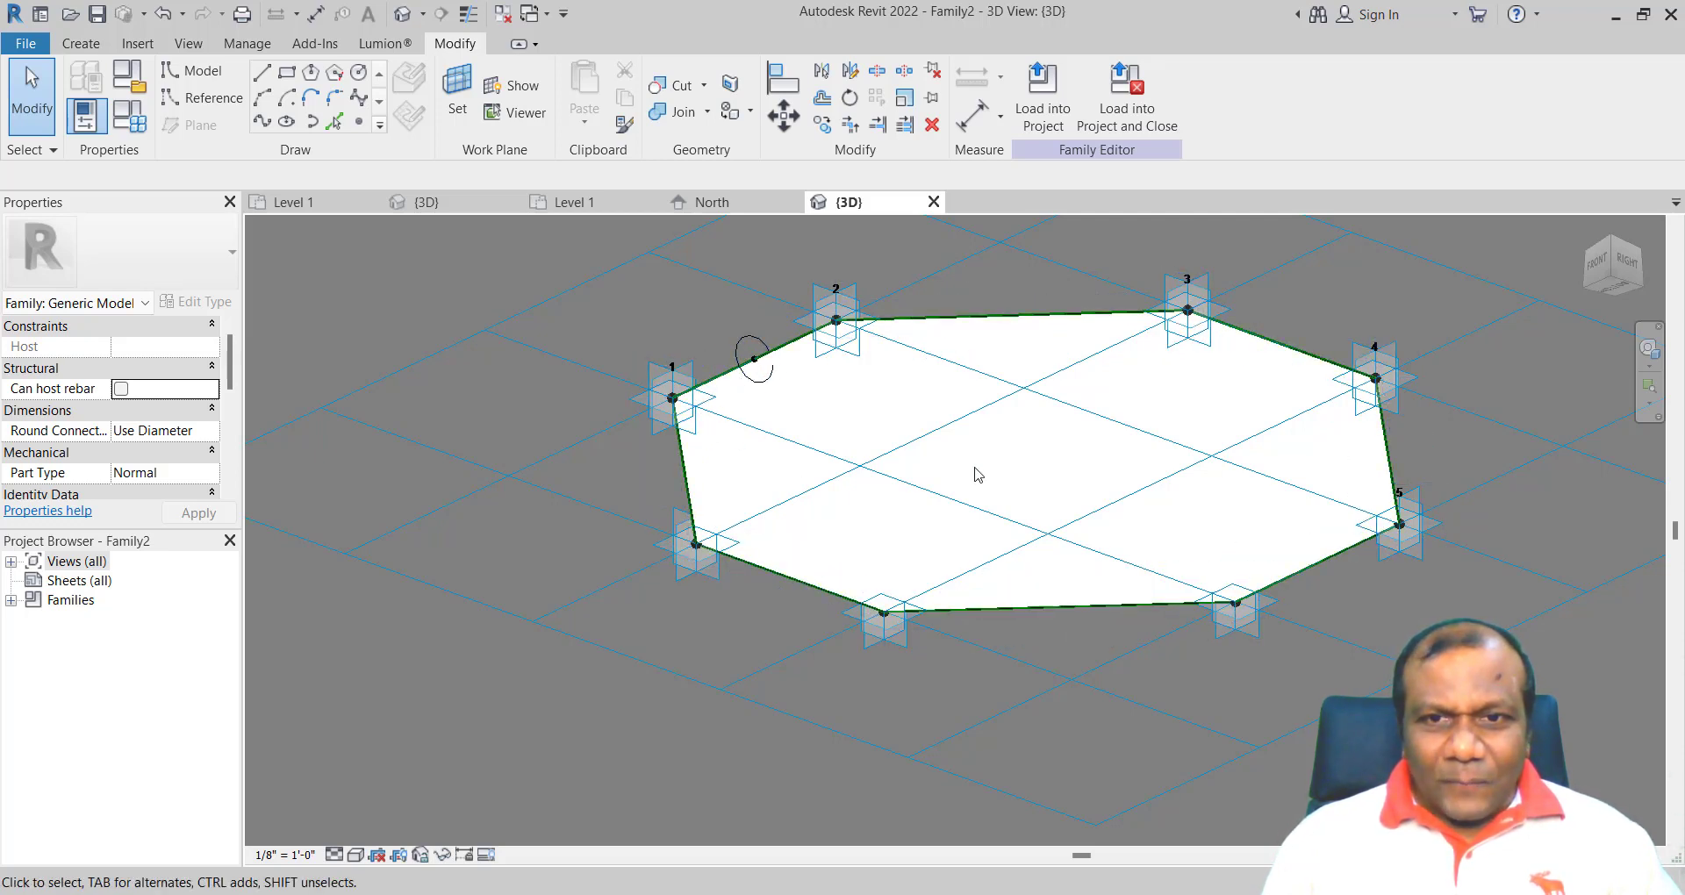
key("Tab")
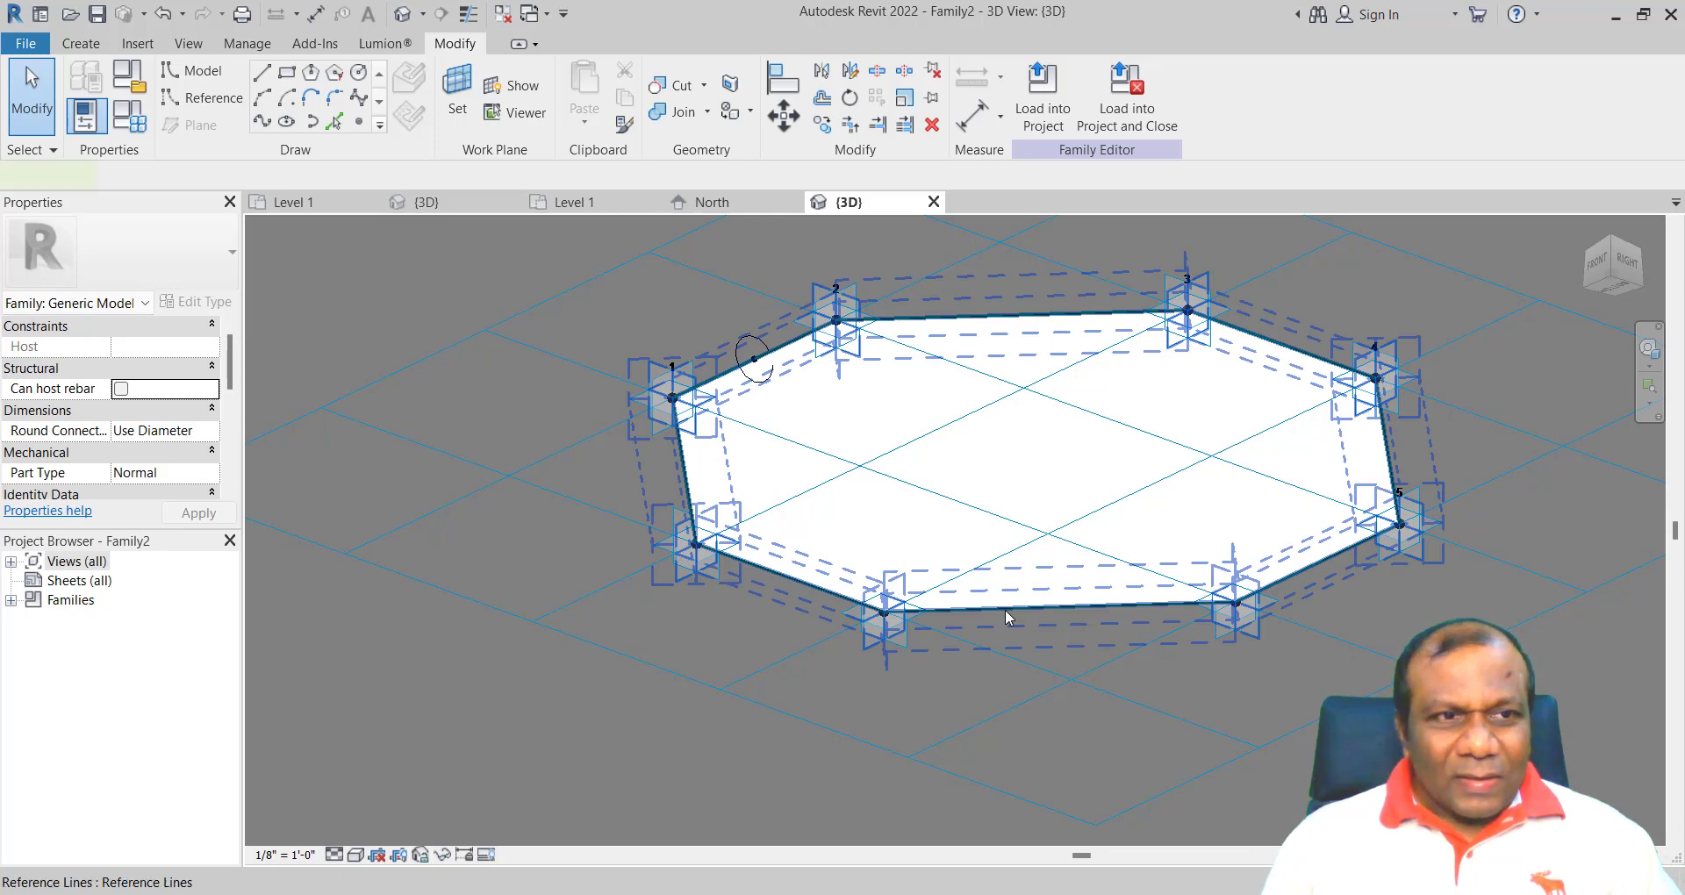
left_click(1007, 616)
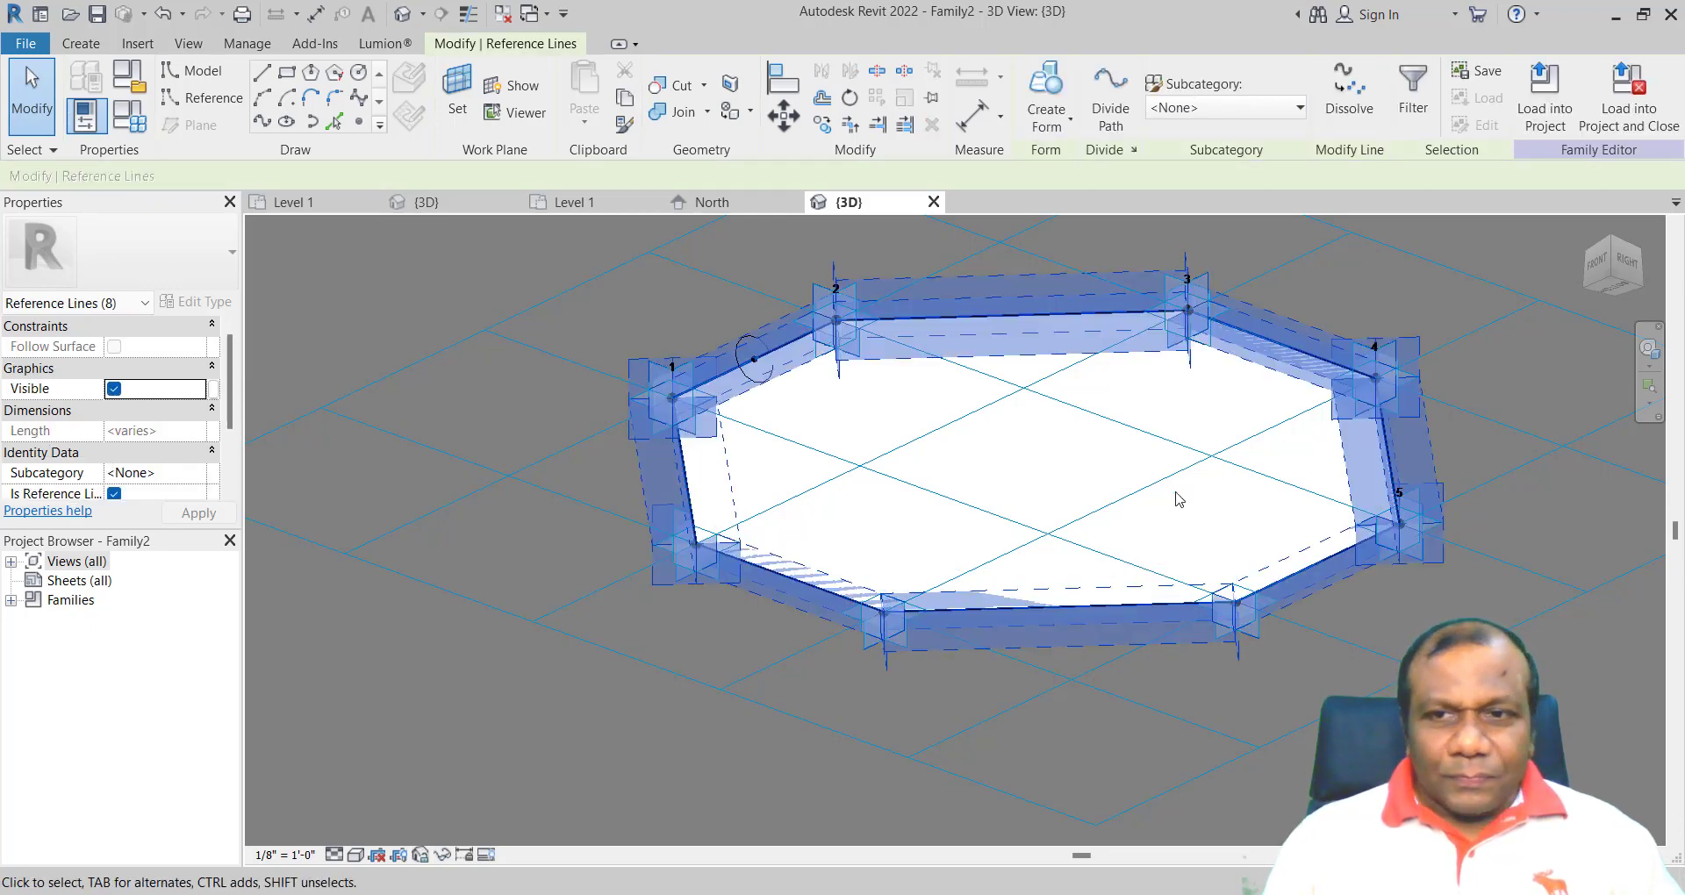
left_click(1172, 464)
scroll(1053, 508, "down", 2)
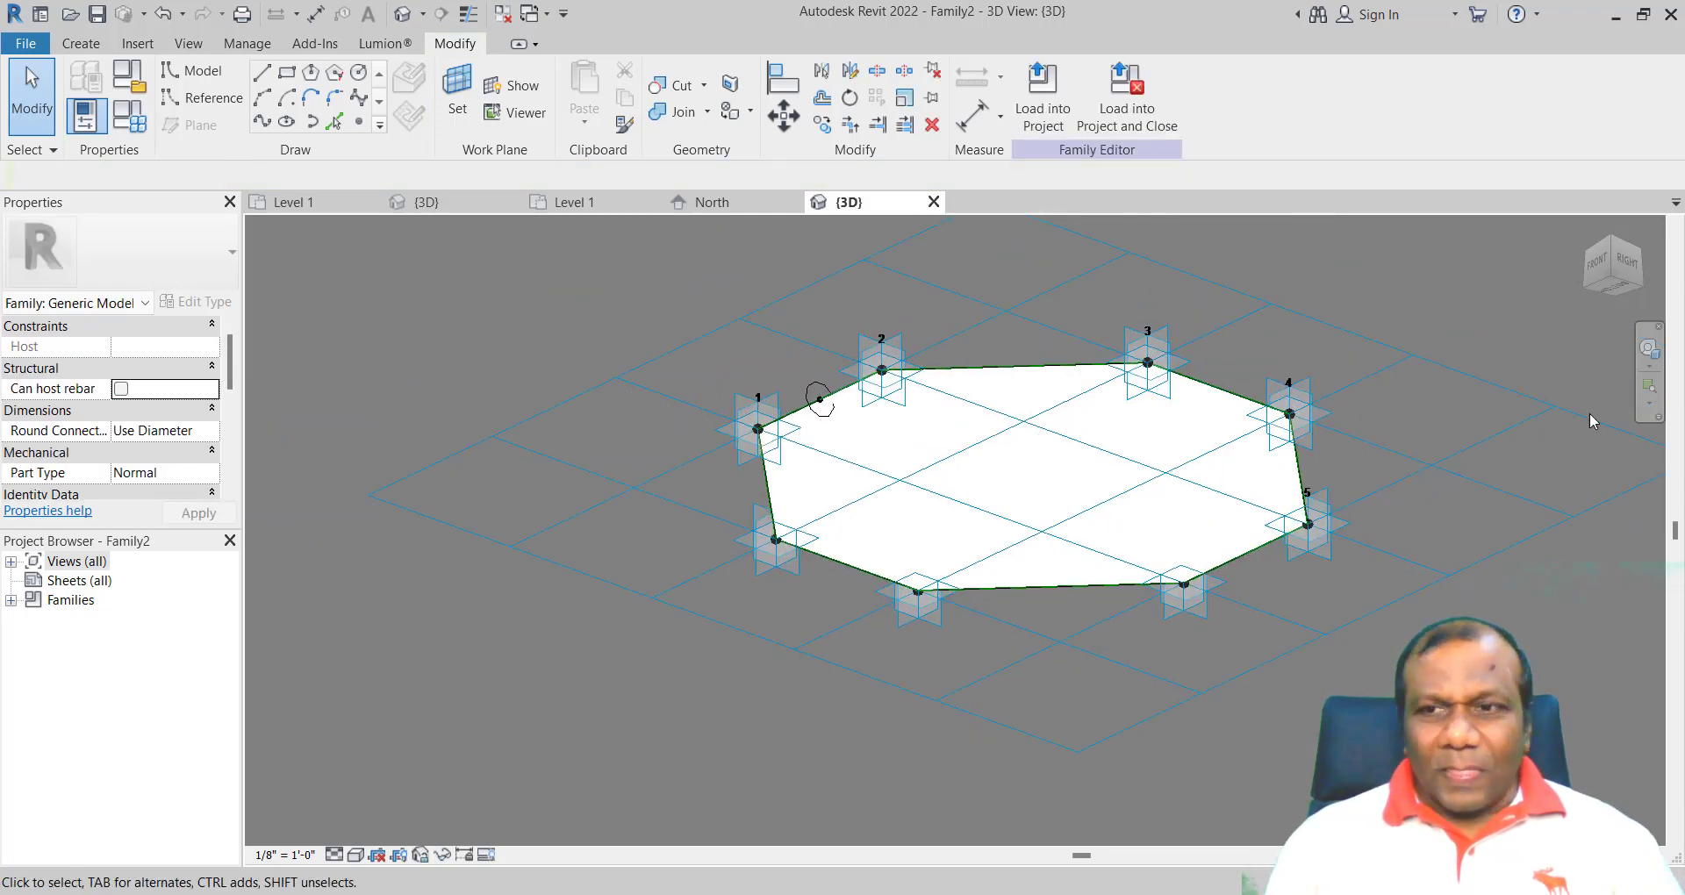
left_click(1650, 349)
left_click_drag(1099, 369, 1041, 500)
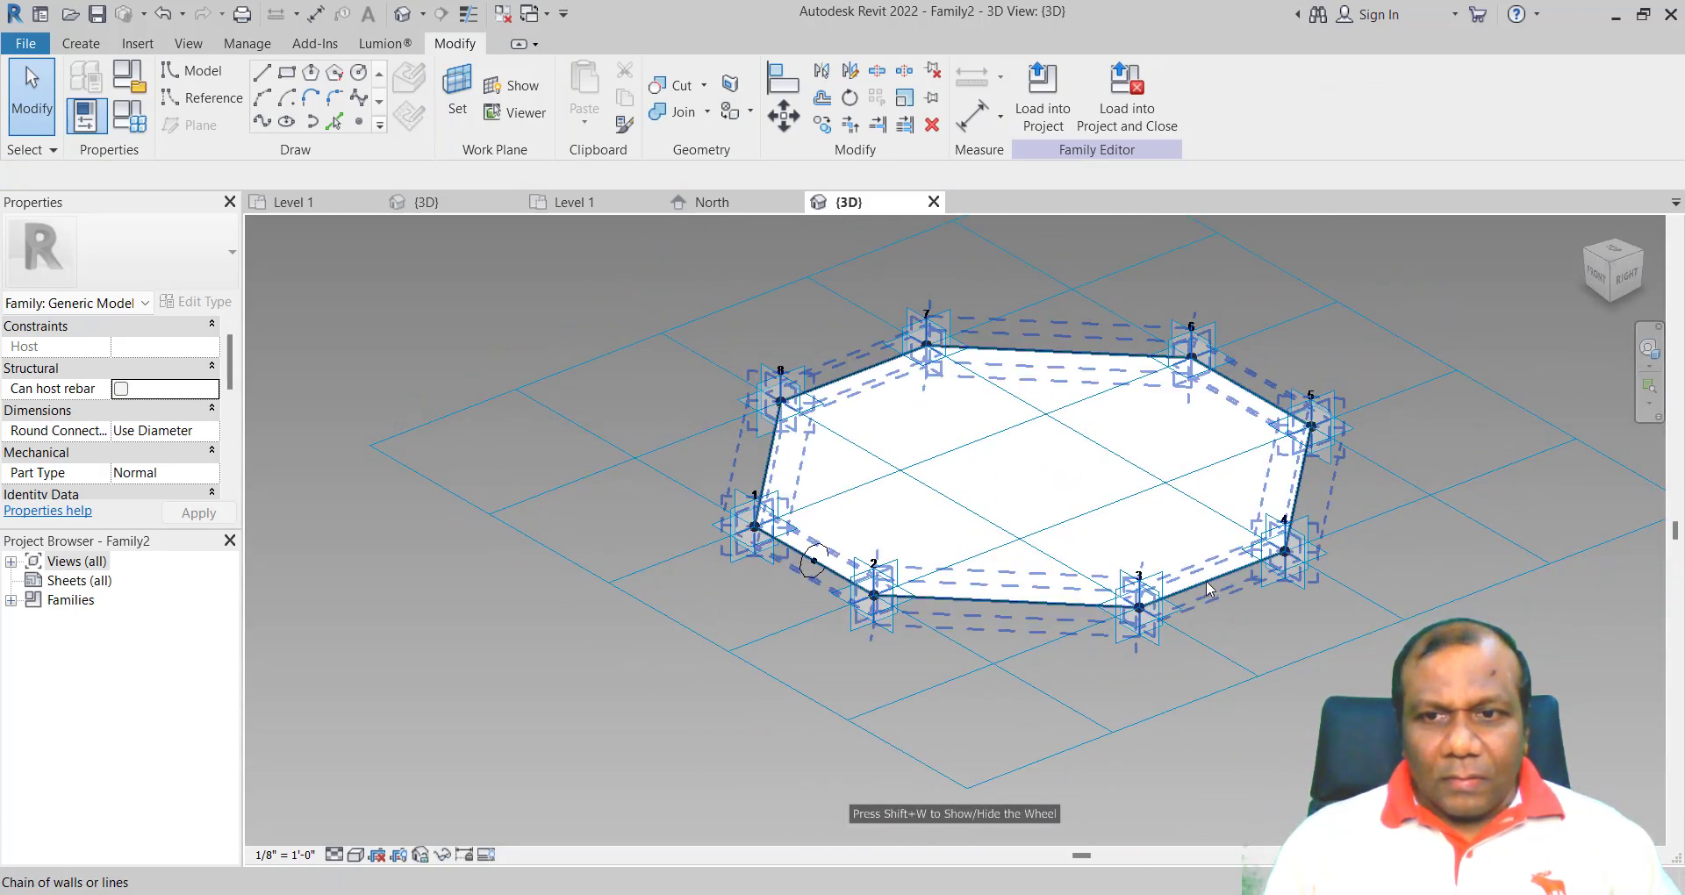
scroll(1071, 563, "up", 4)
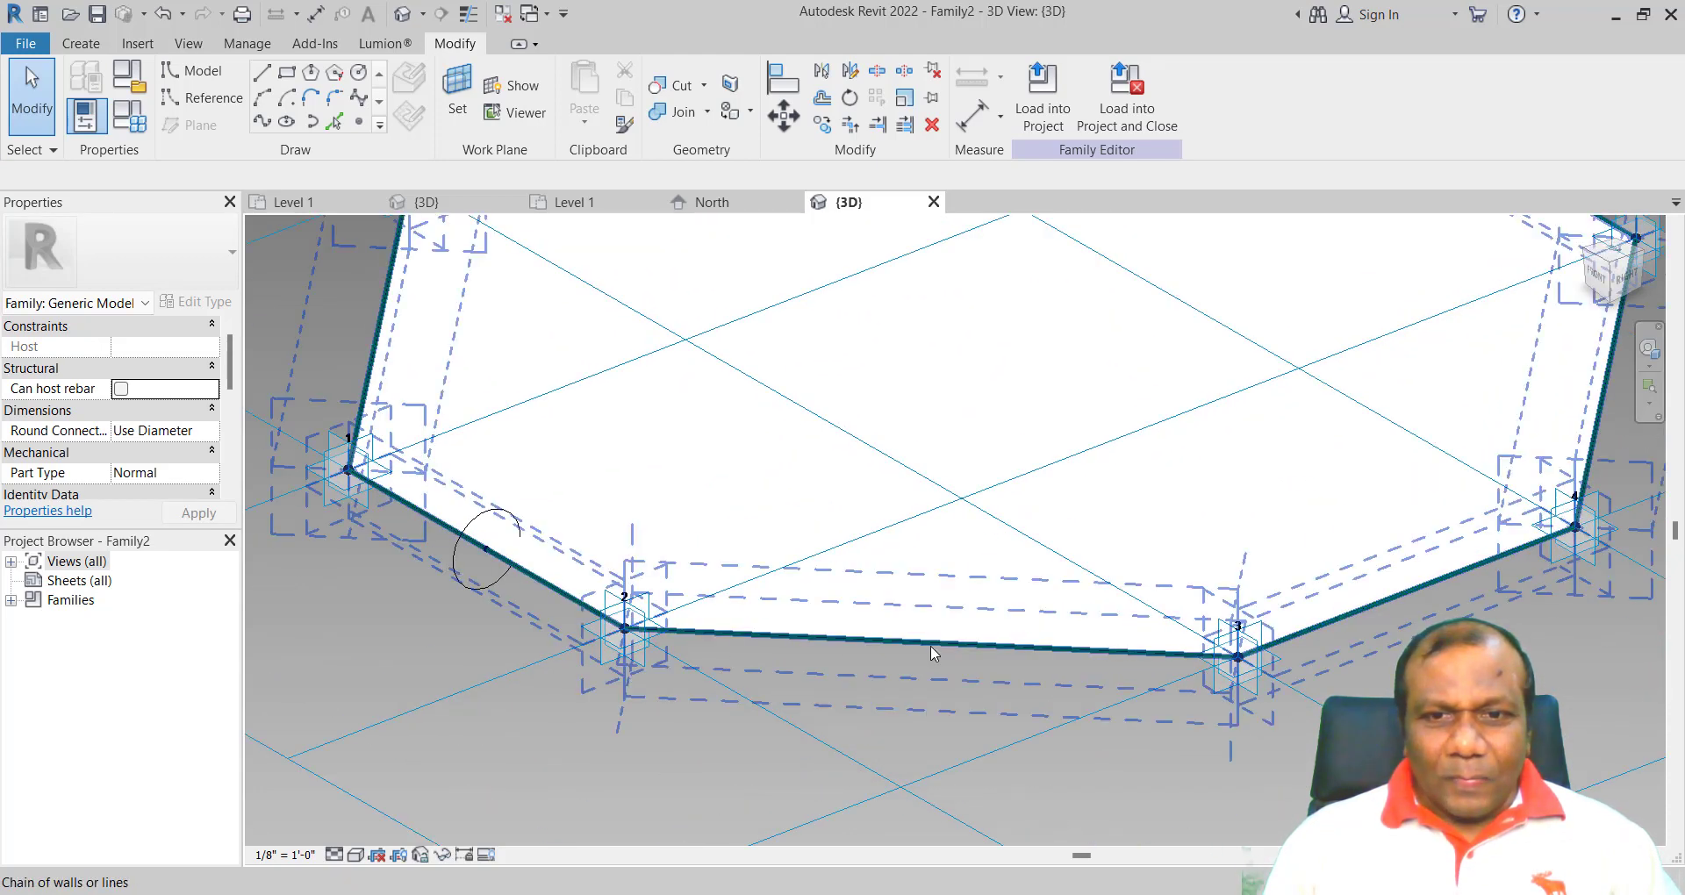
scroll(903, 654, "down", 3)
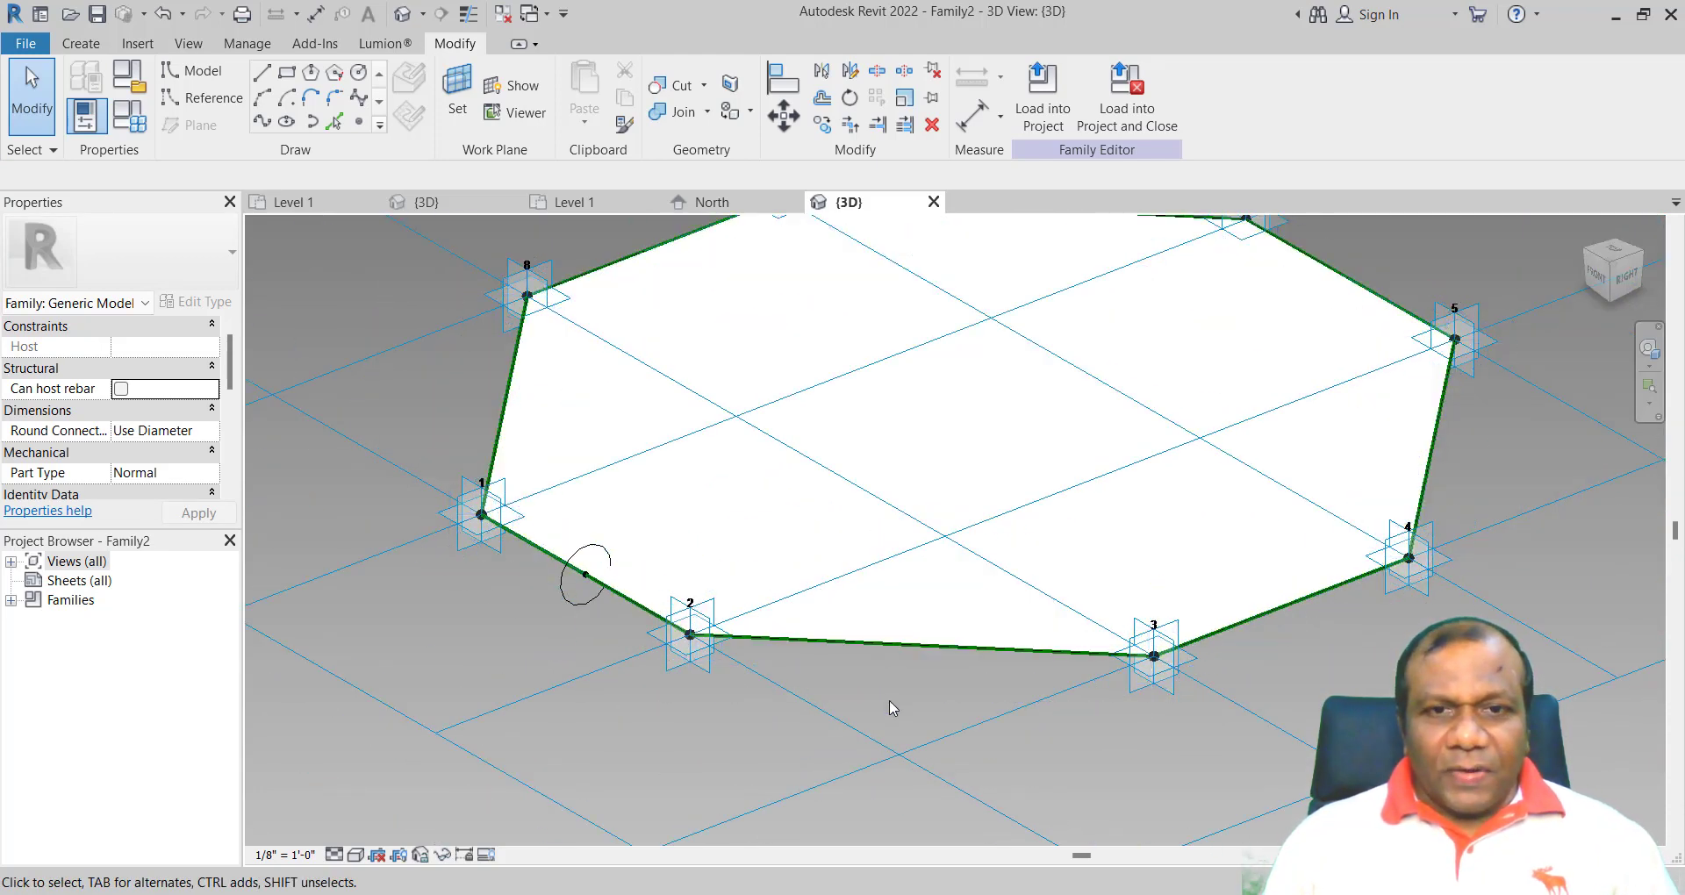
left_click(1650, 352)
left_click_drag(1357, 547, 1324, 456)
key("Escape")
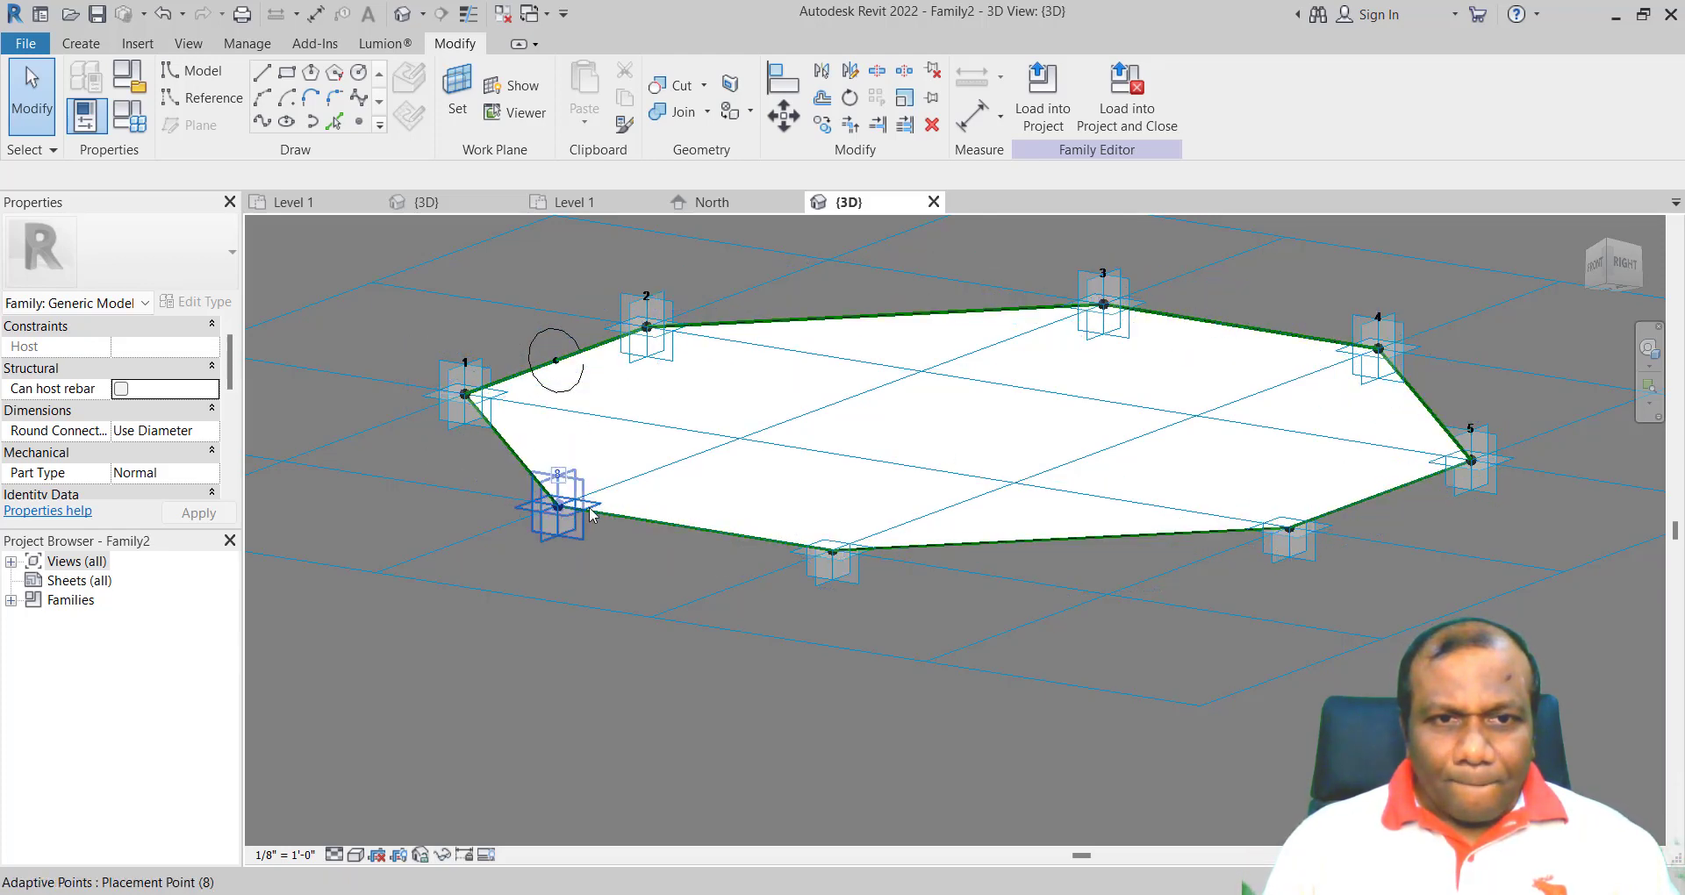
left_click(660, 525)
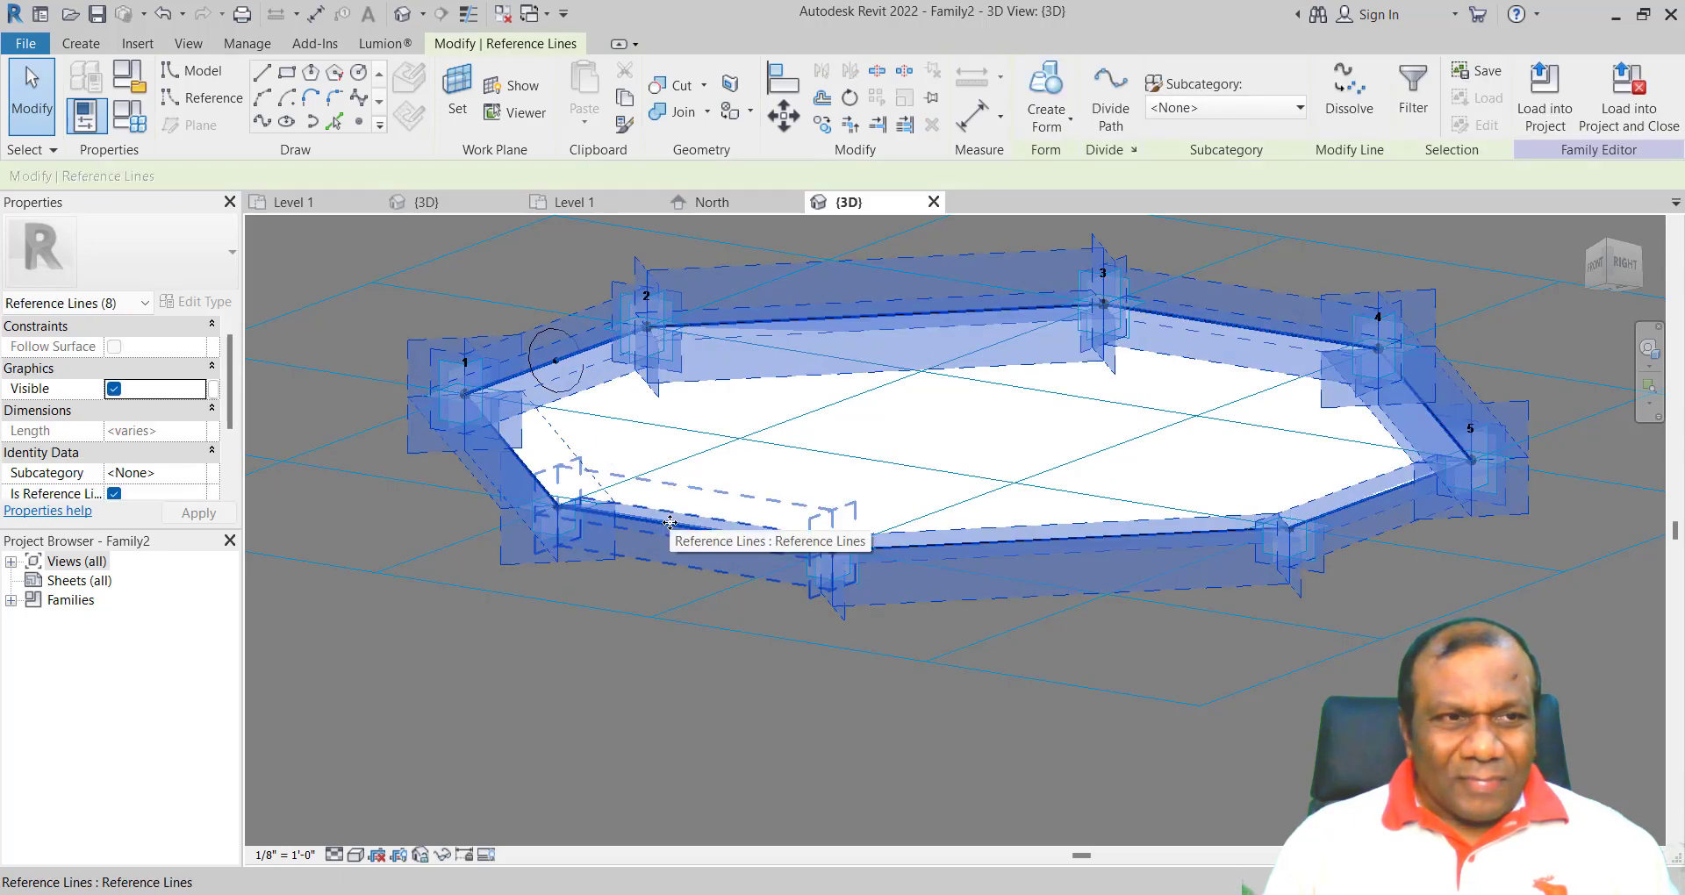
key("Escape")
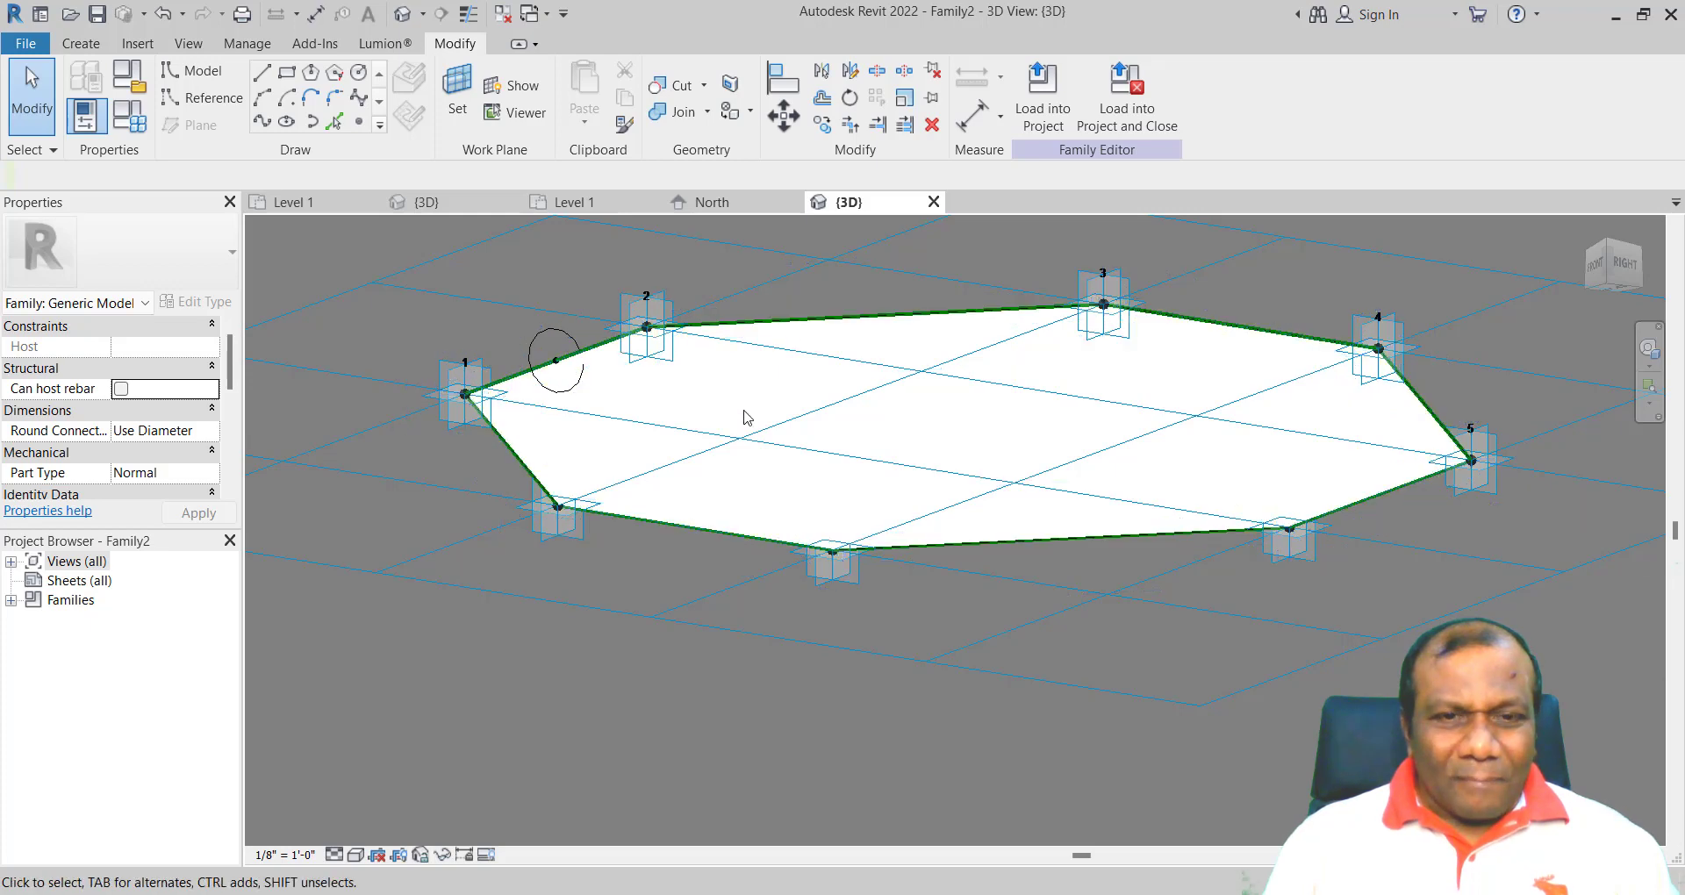
- Check the panel in the Wireframe visual style, and set the 3D view to Shaded
left_click(362, 851)
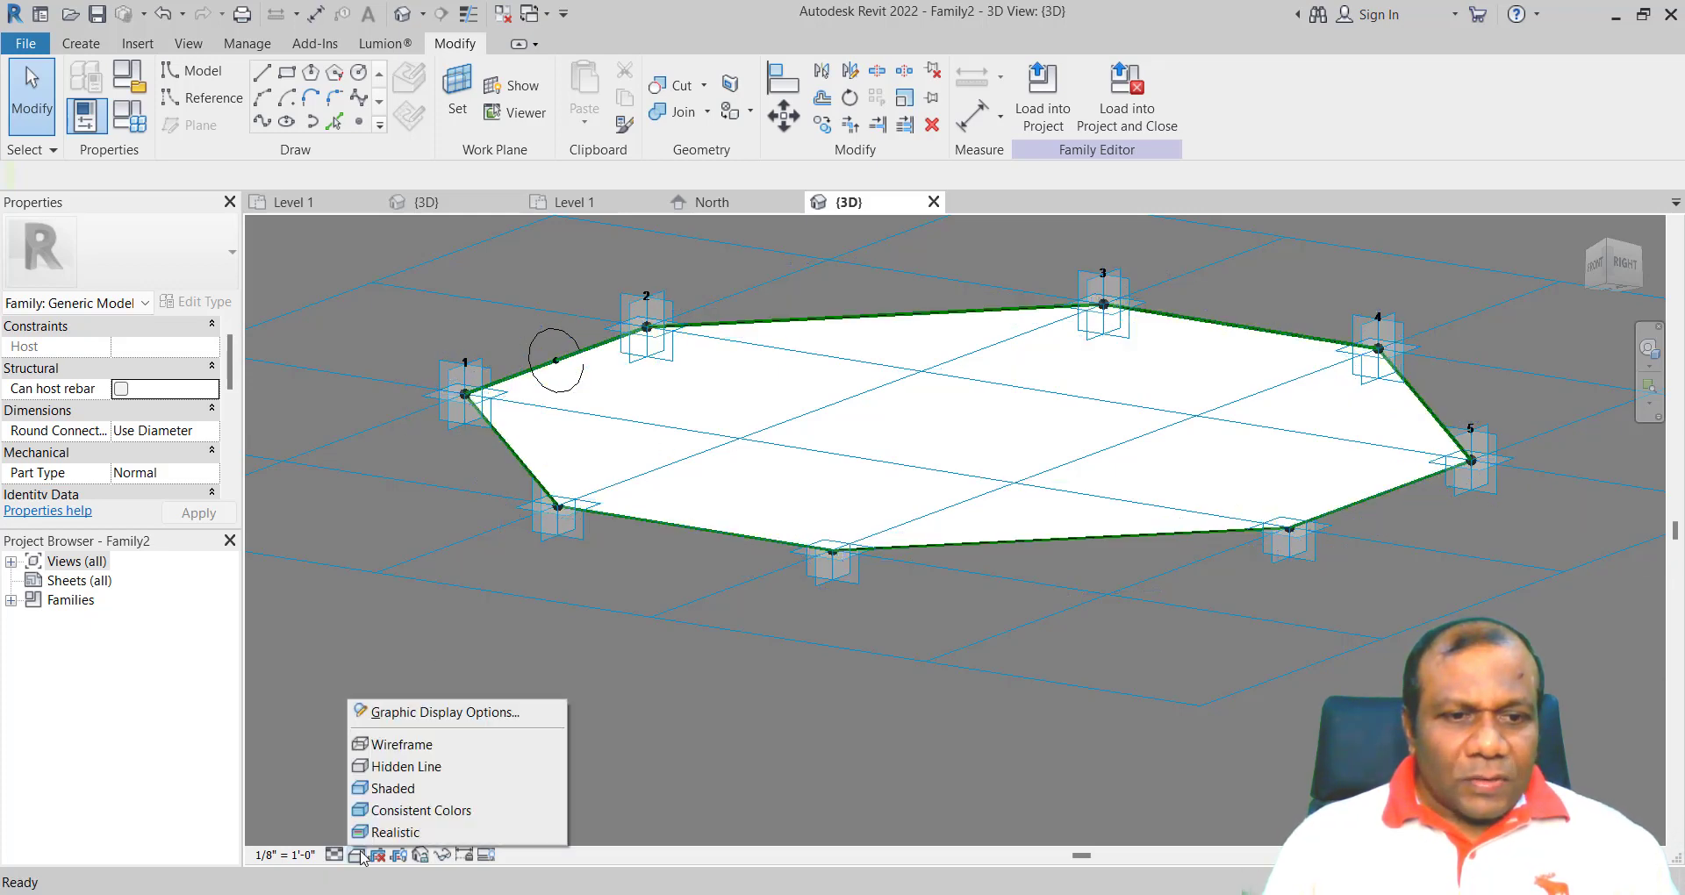
left_click(388, 746)
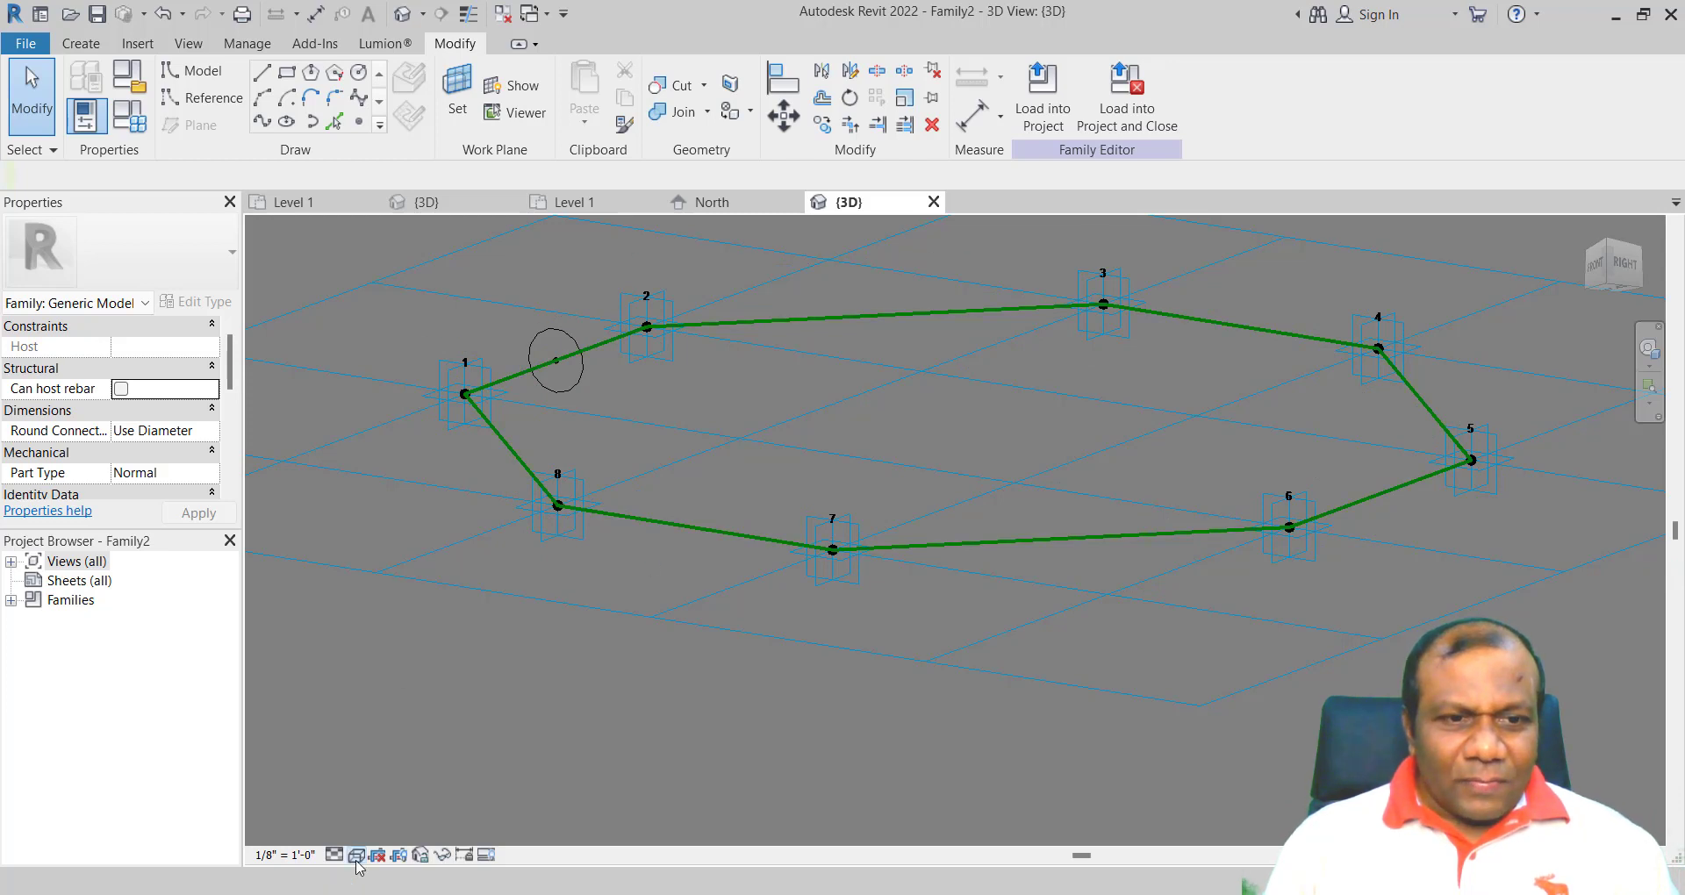
left_click(356, 853)
left_click(447, 787)
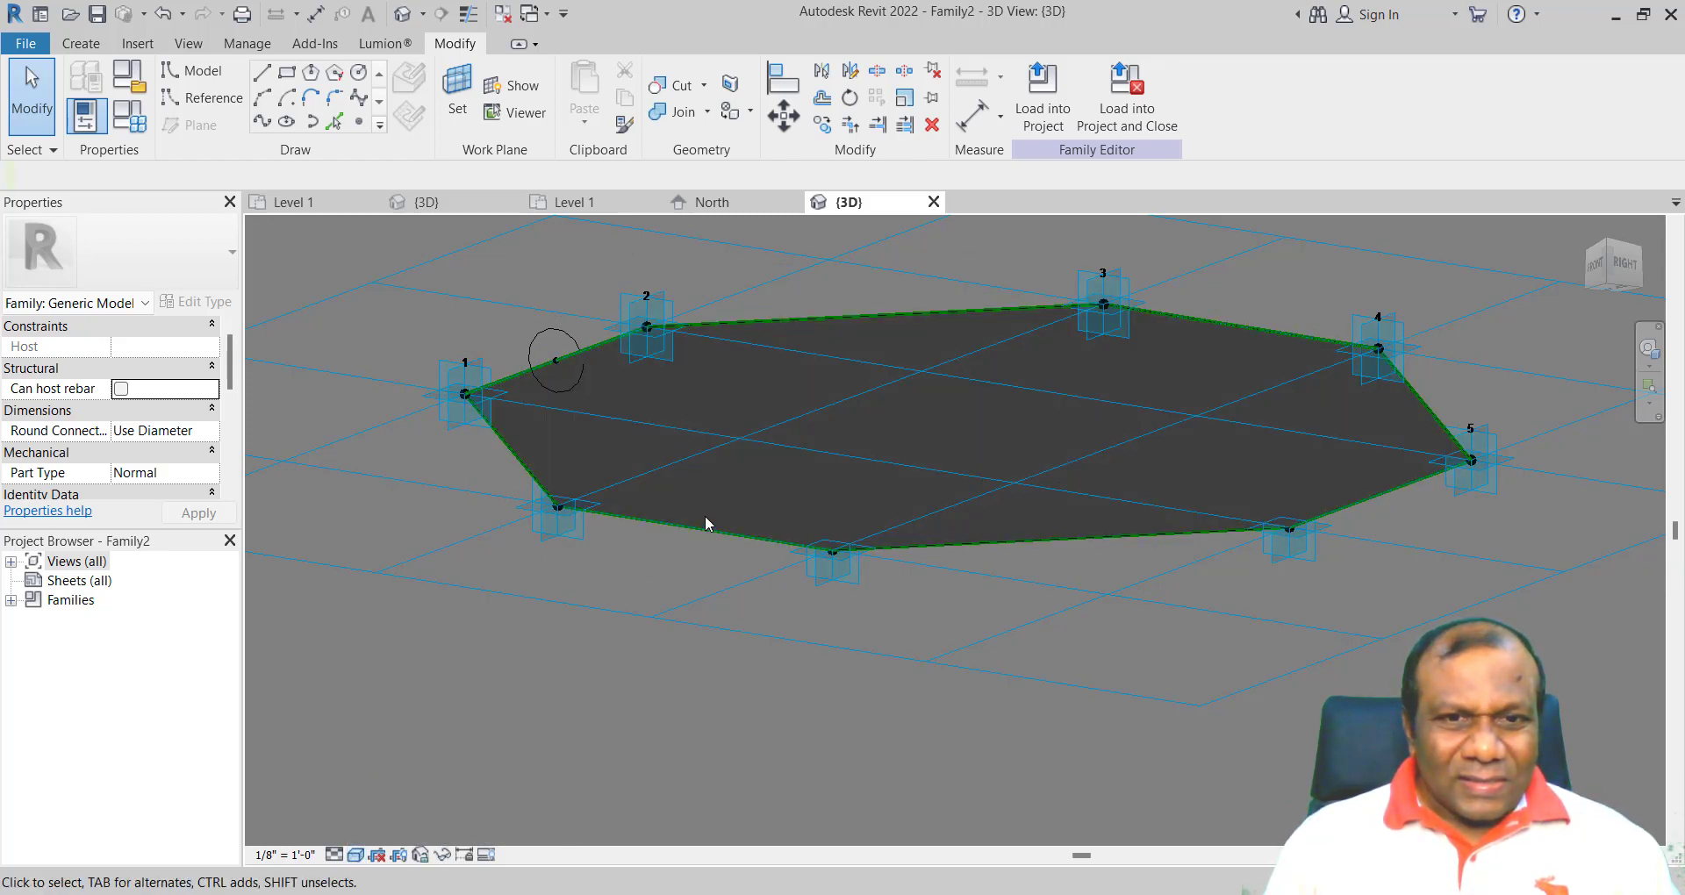
- Select the octagonal surface, open the material selection for it and choose the Glass material
scroll(707, 524, "down", 1)
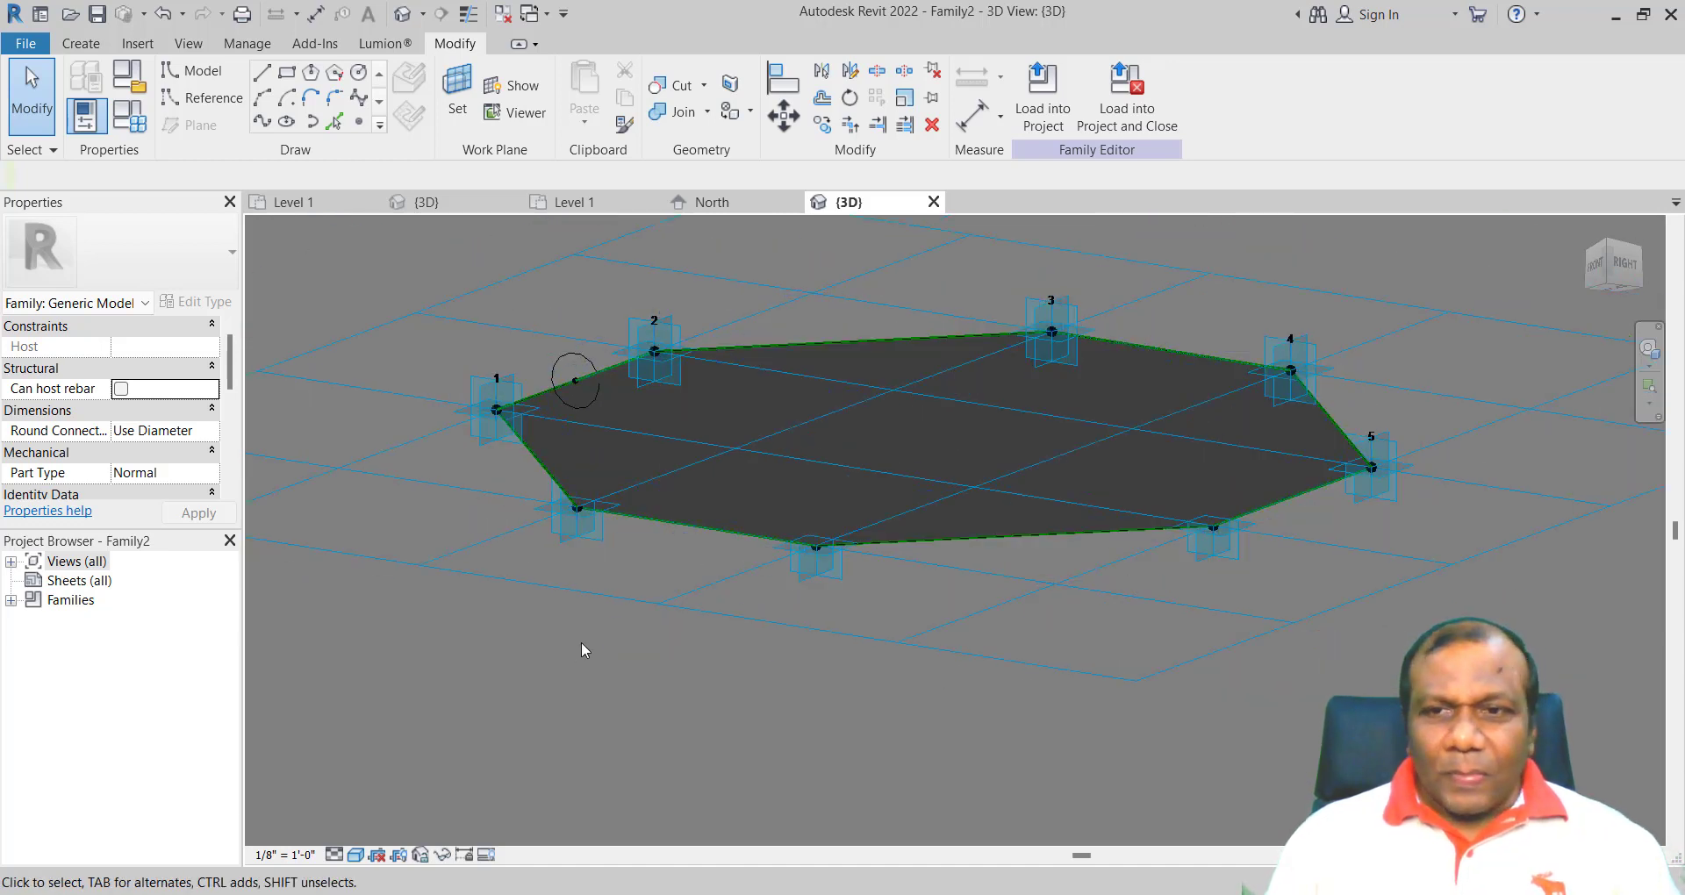
scroll(639, 628, "down", 2)
left_click(1649, 349)
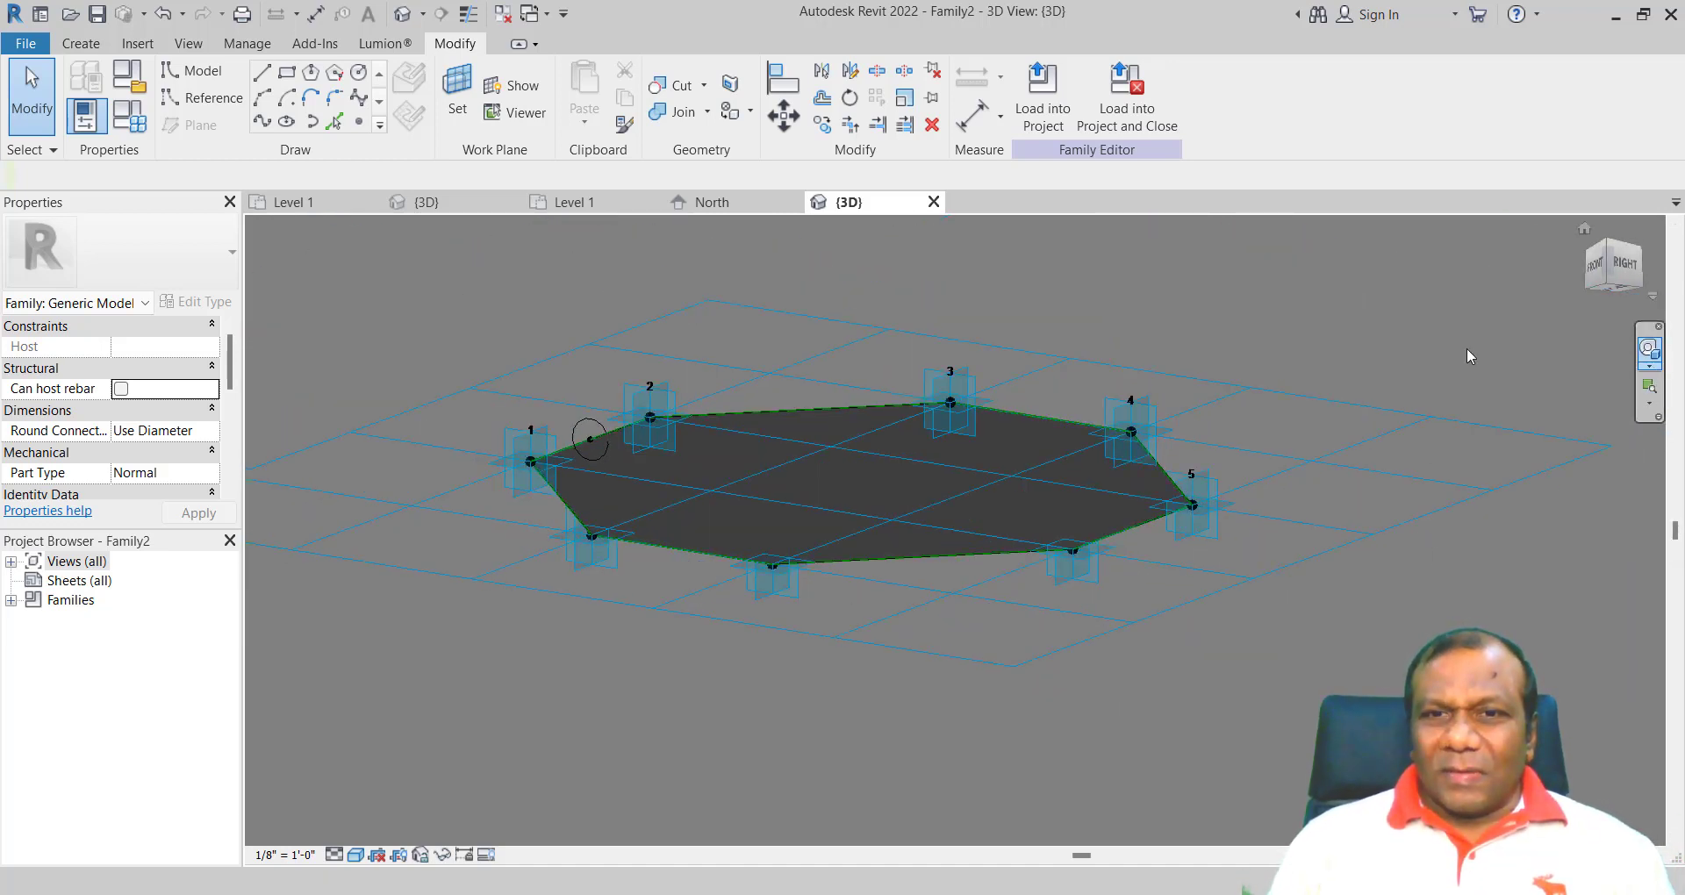
left_click_drag(1318, 364, 1239, 451)
key("Escape")
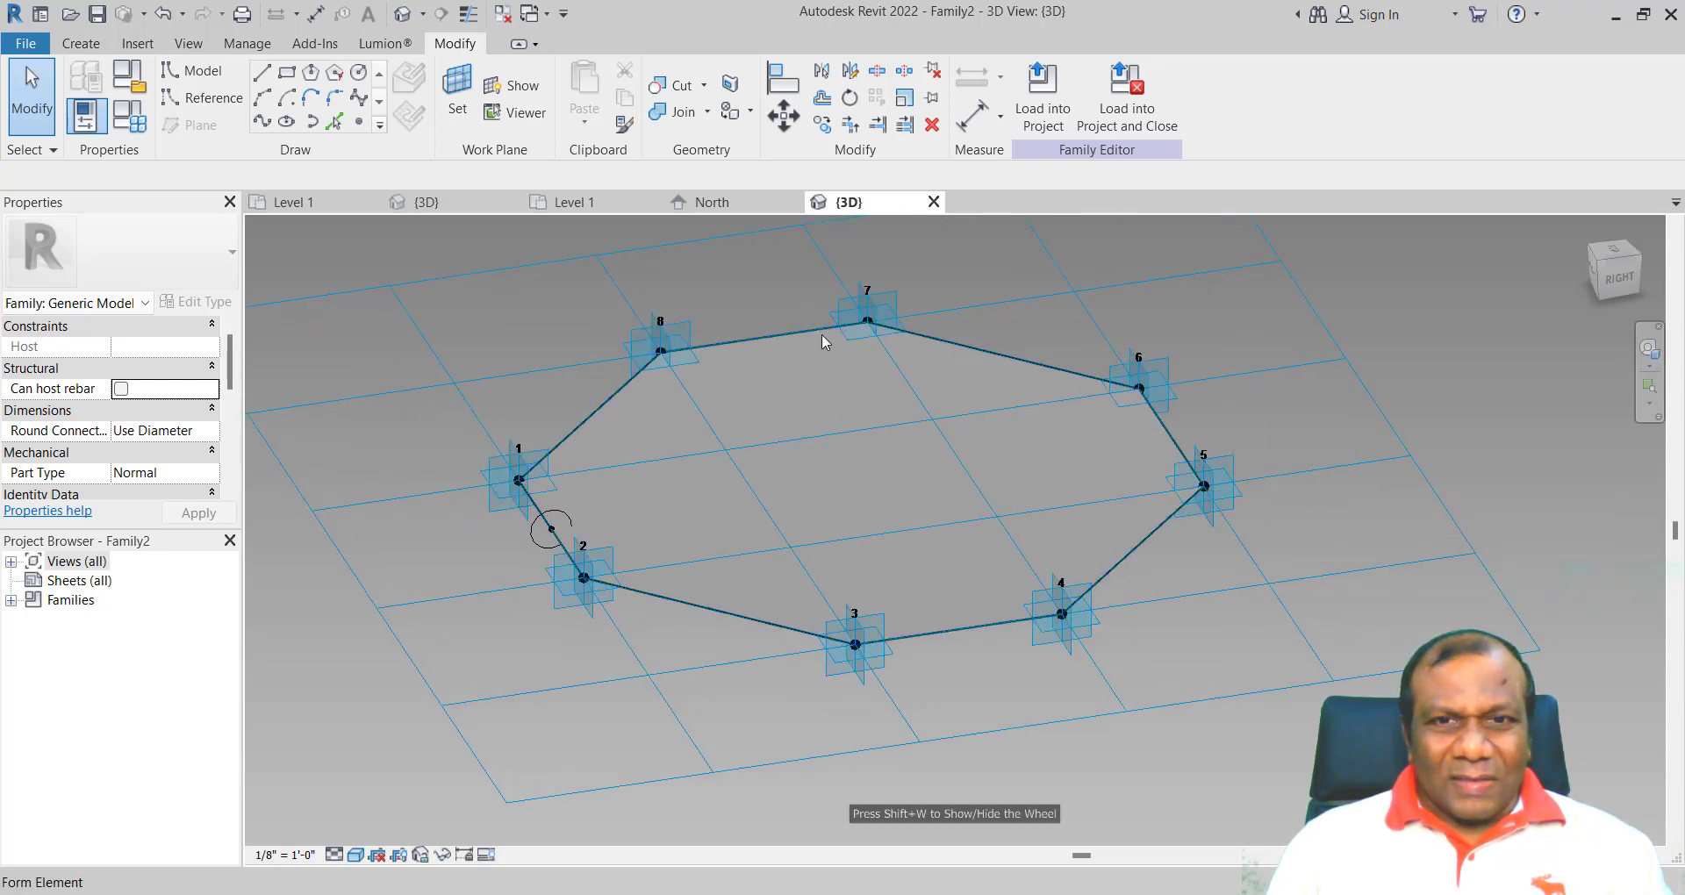
left_click(822, 333)
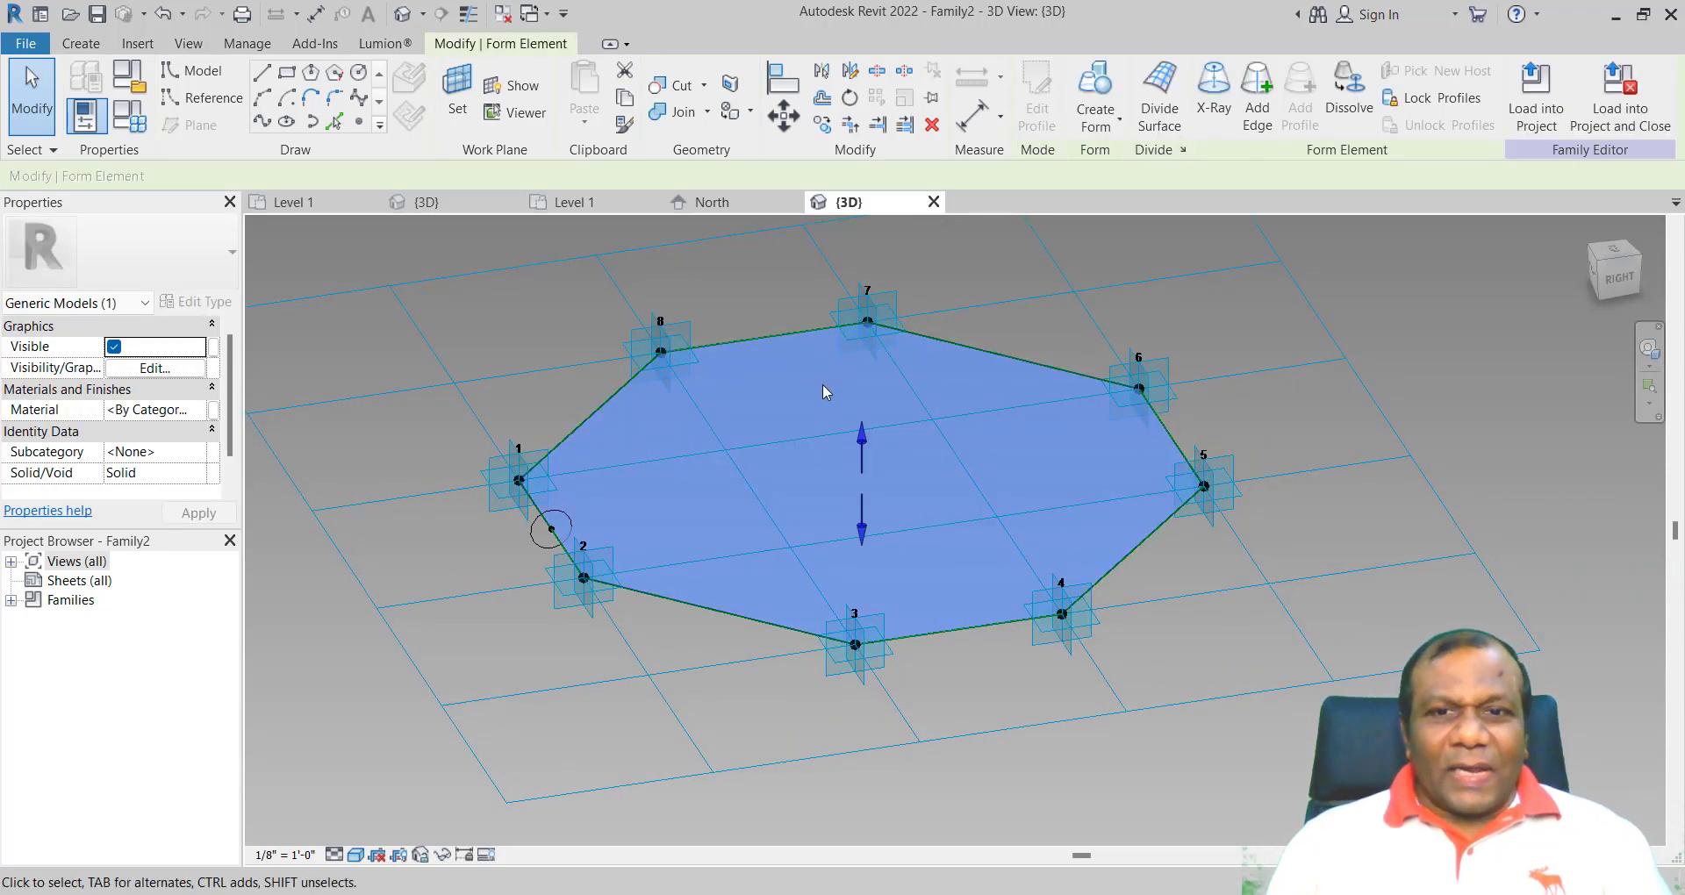
left_click(200, 412)
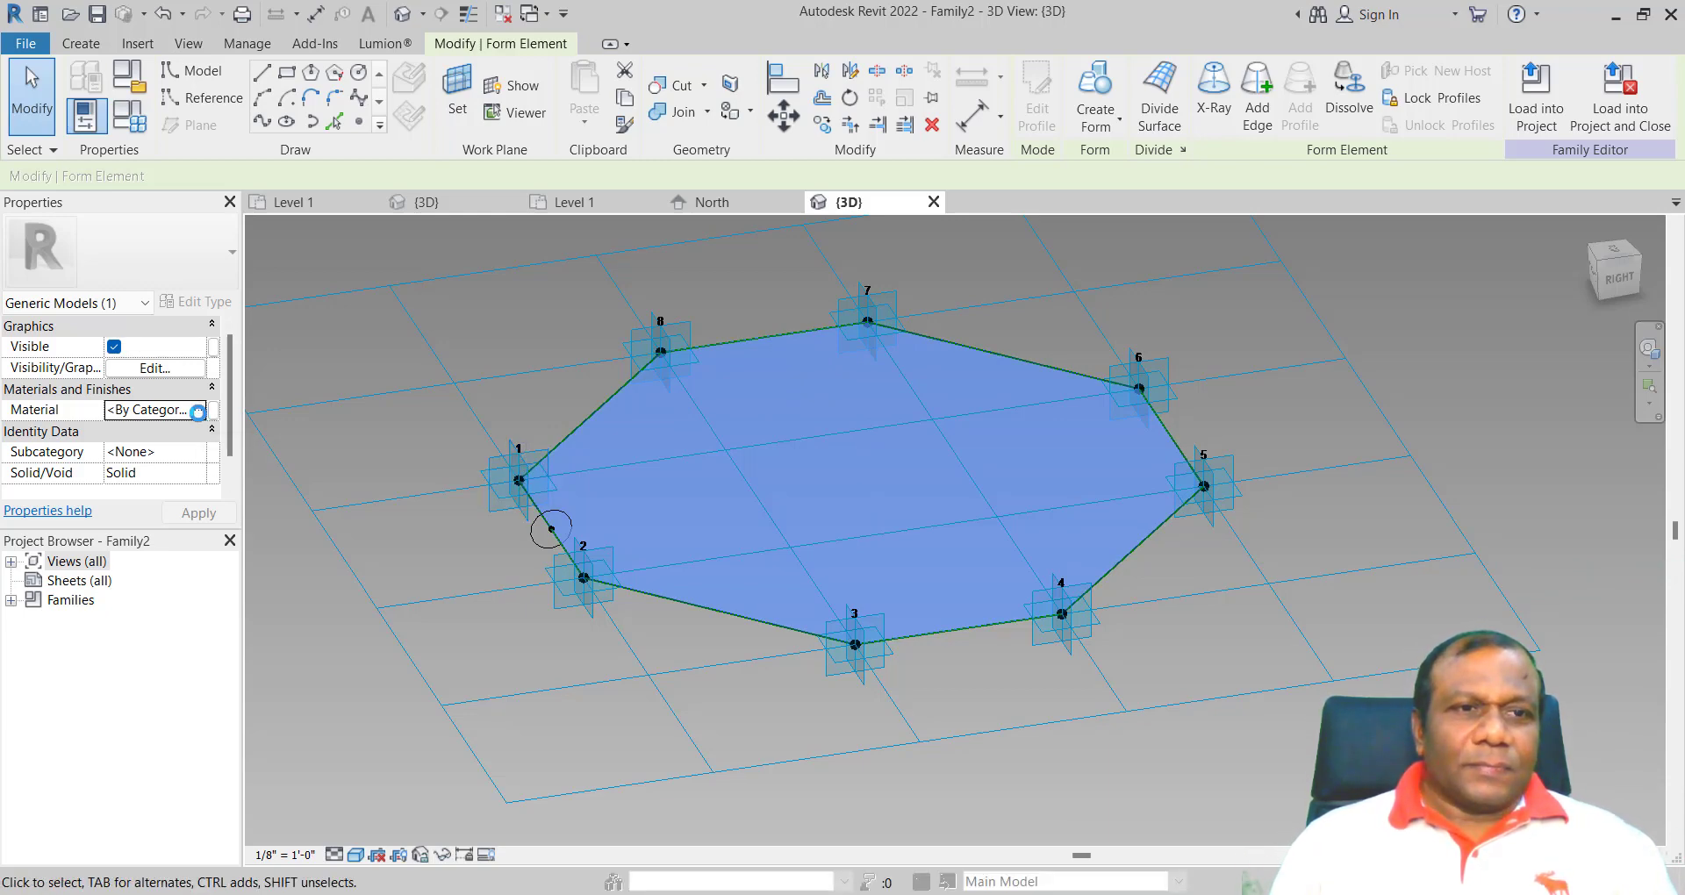
left_click(198, 412)
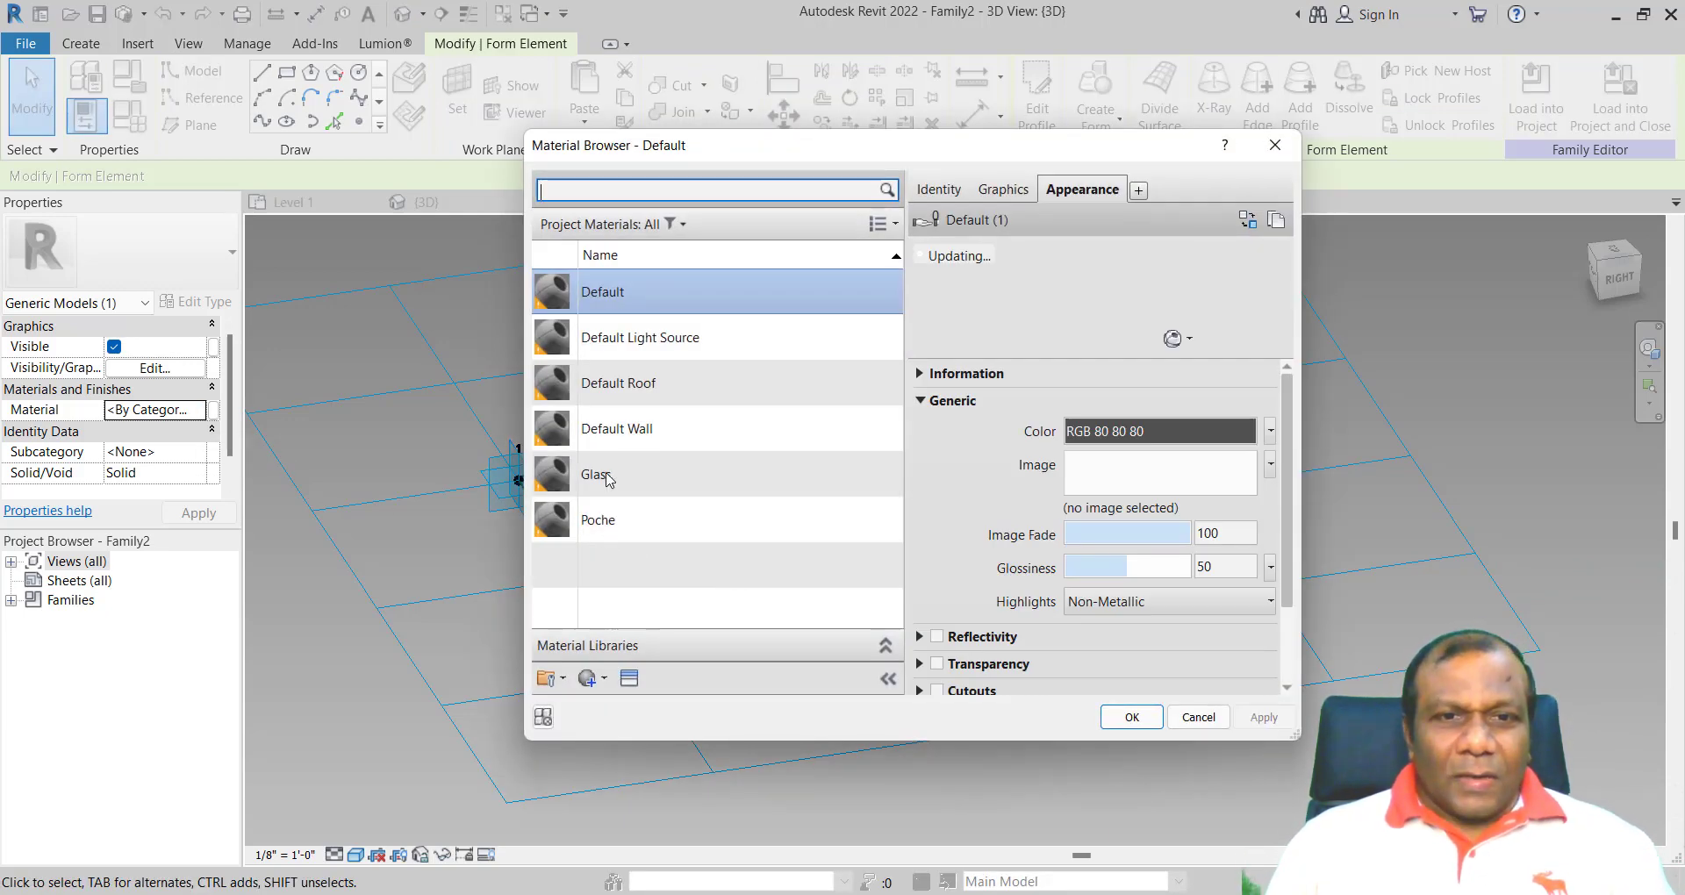
left_click(605, 477)
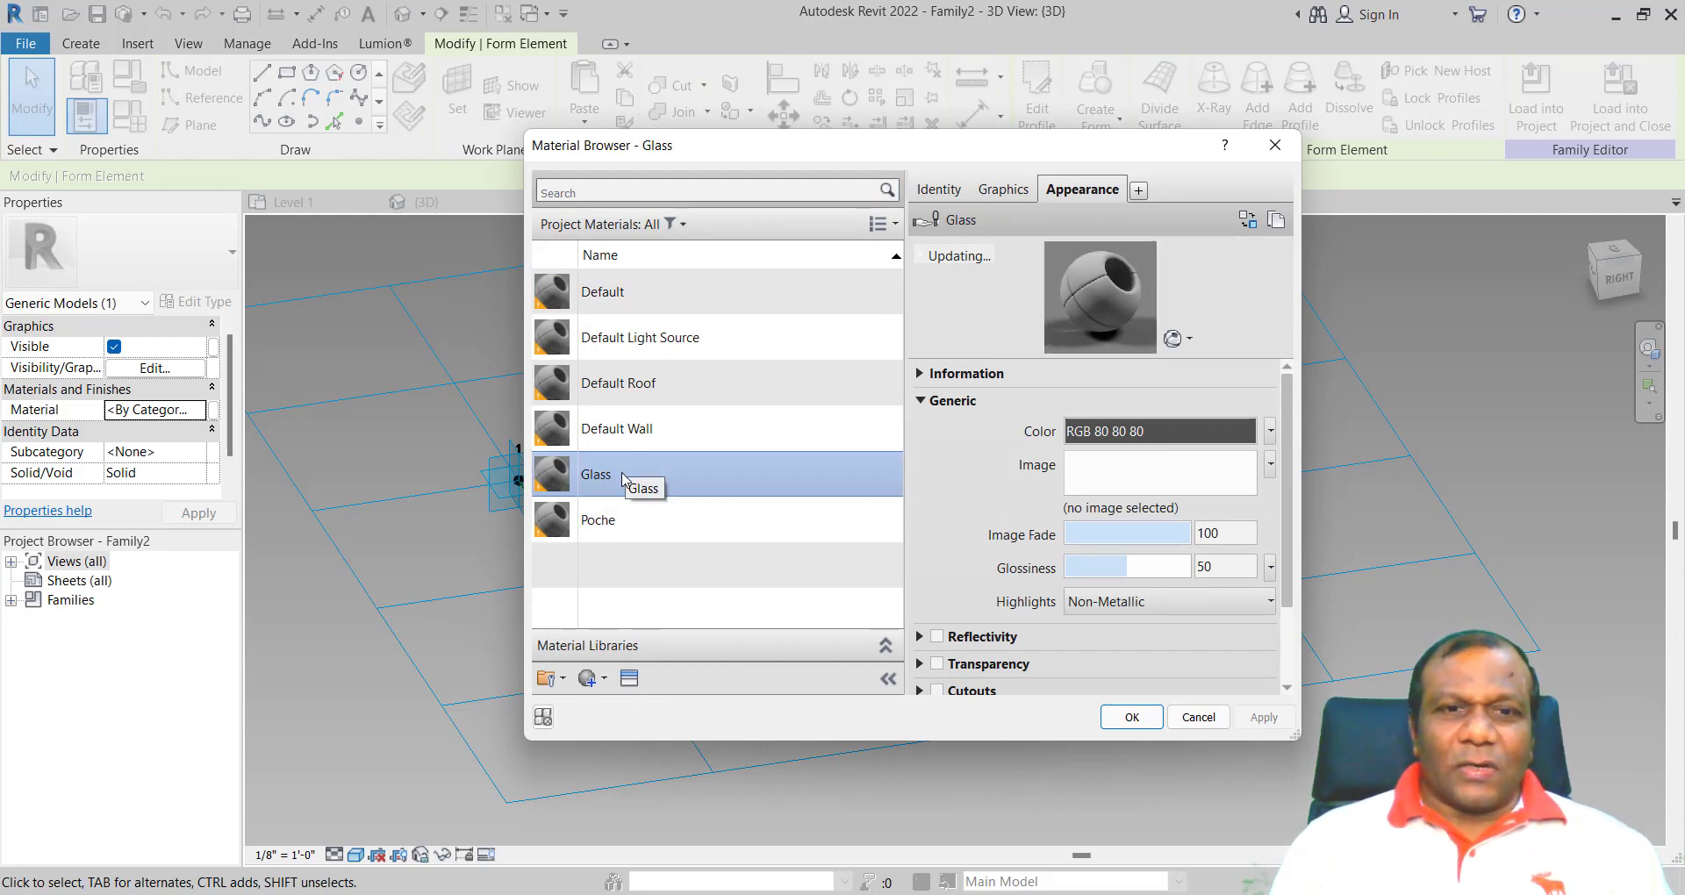
- Replace the Glass material's appearance with the Clear asset from the Appearance Library's Glass category, and assign the material to the octagonal surface
left_click(628, 678)
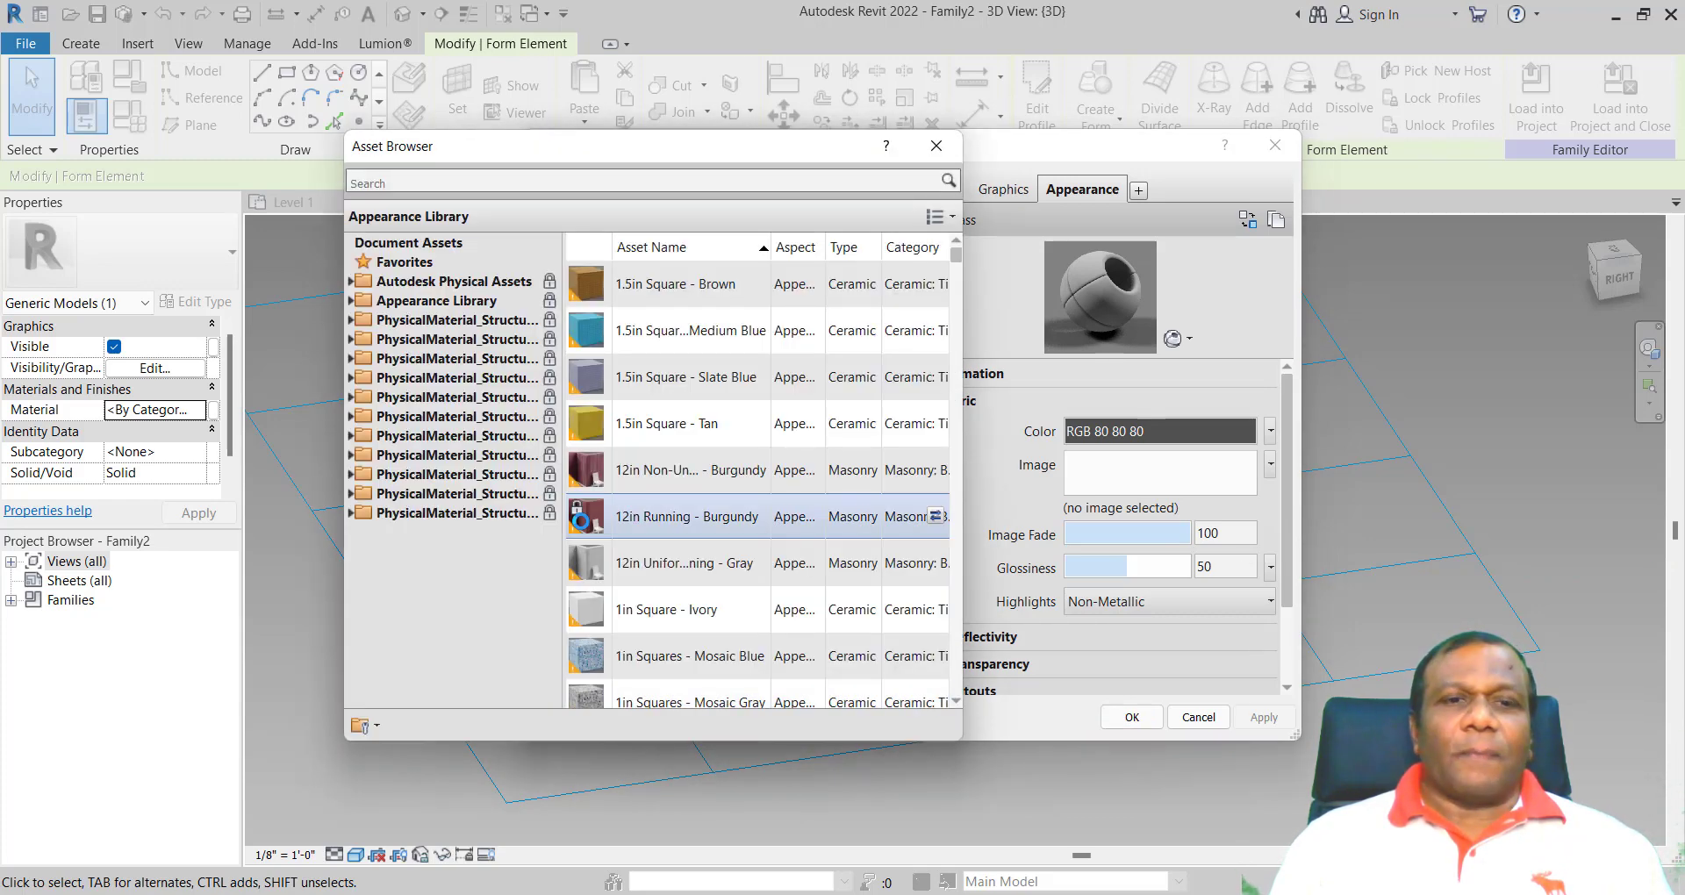
left_click(350, 302)
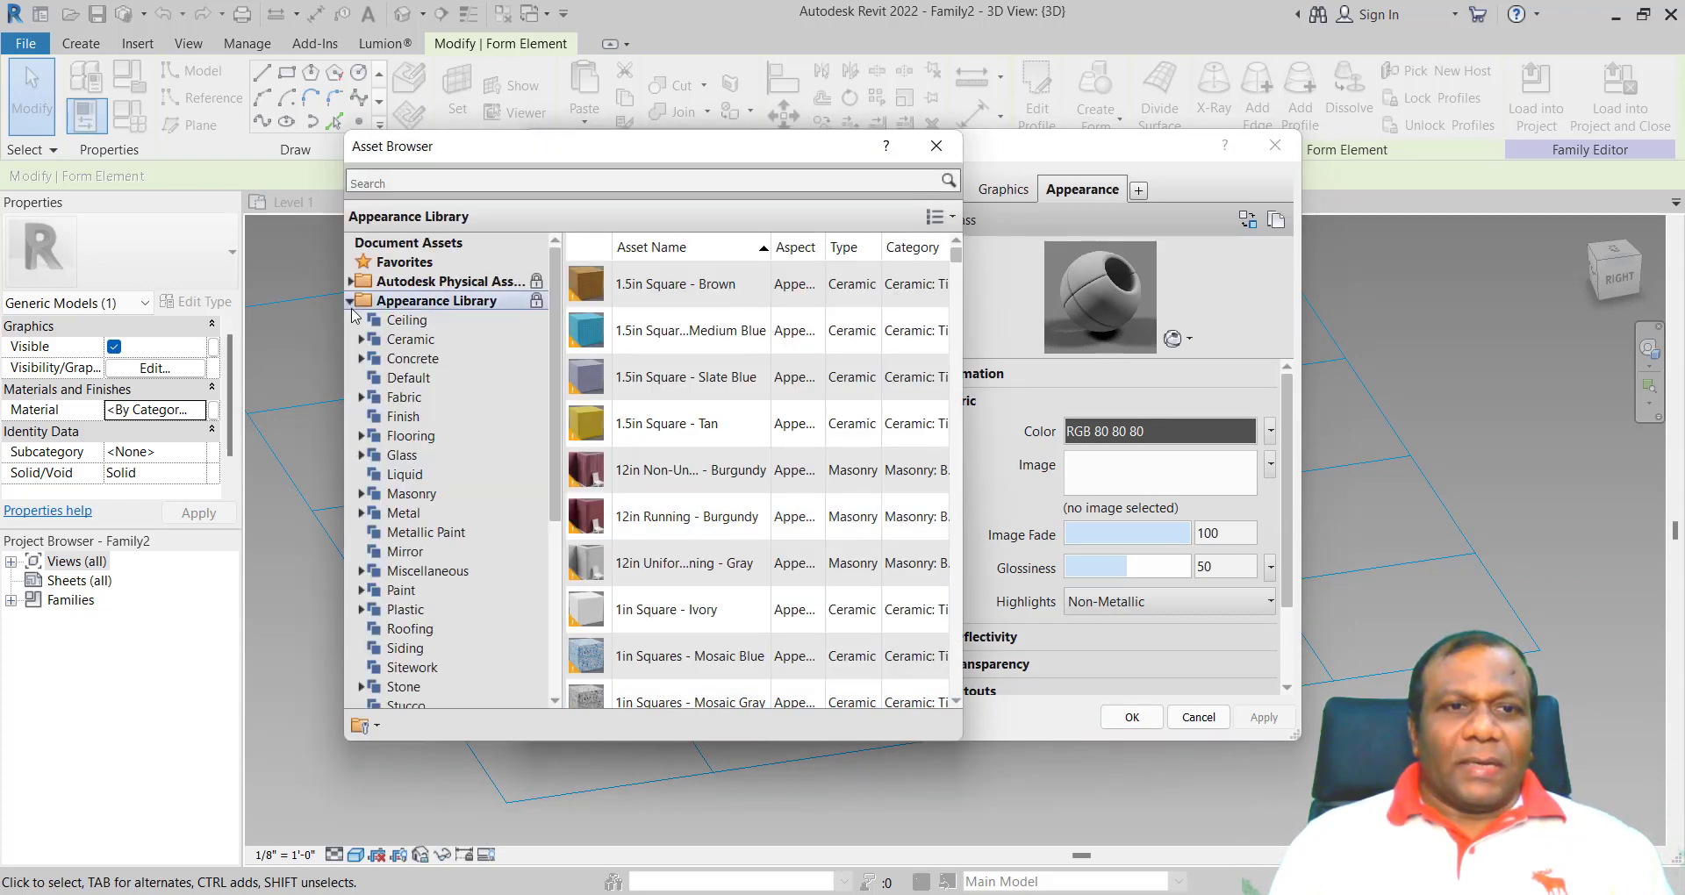
left_click(409, 458)
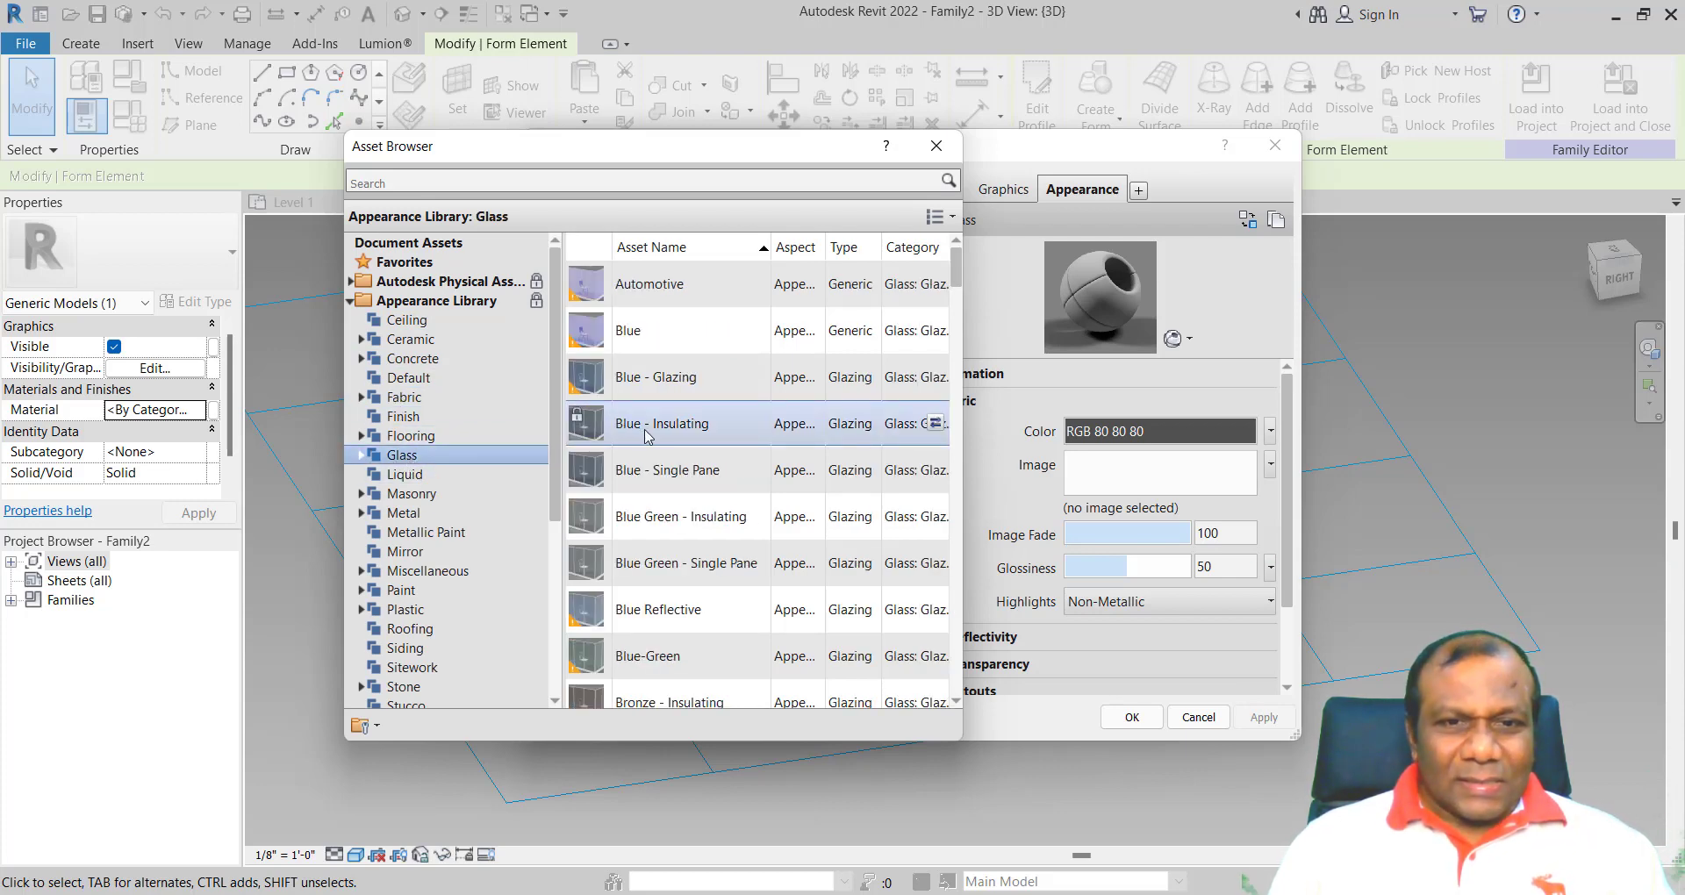
scroll(645, 431, "down", 3)
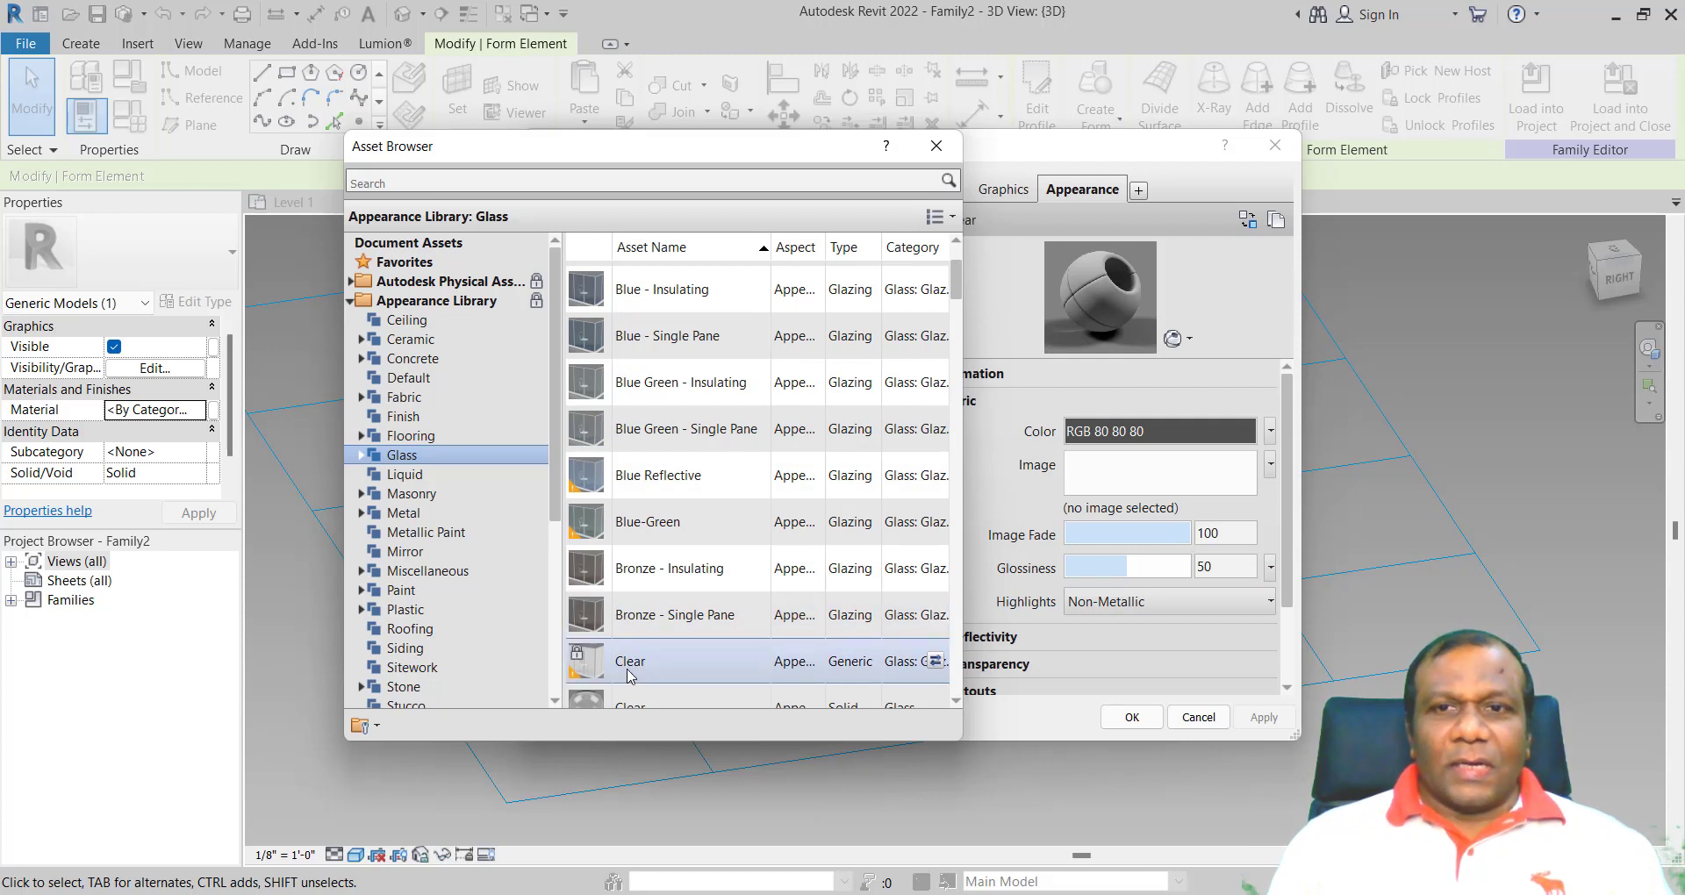
double_click(629, 668)
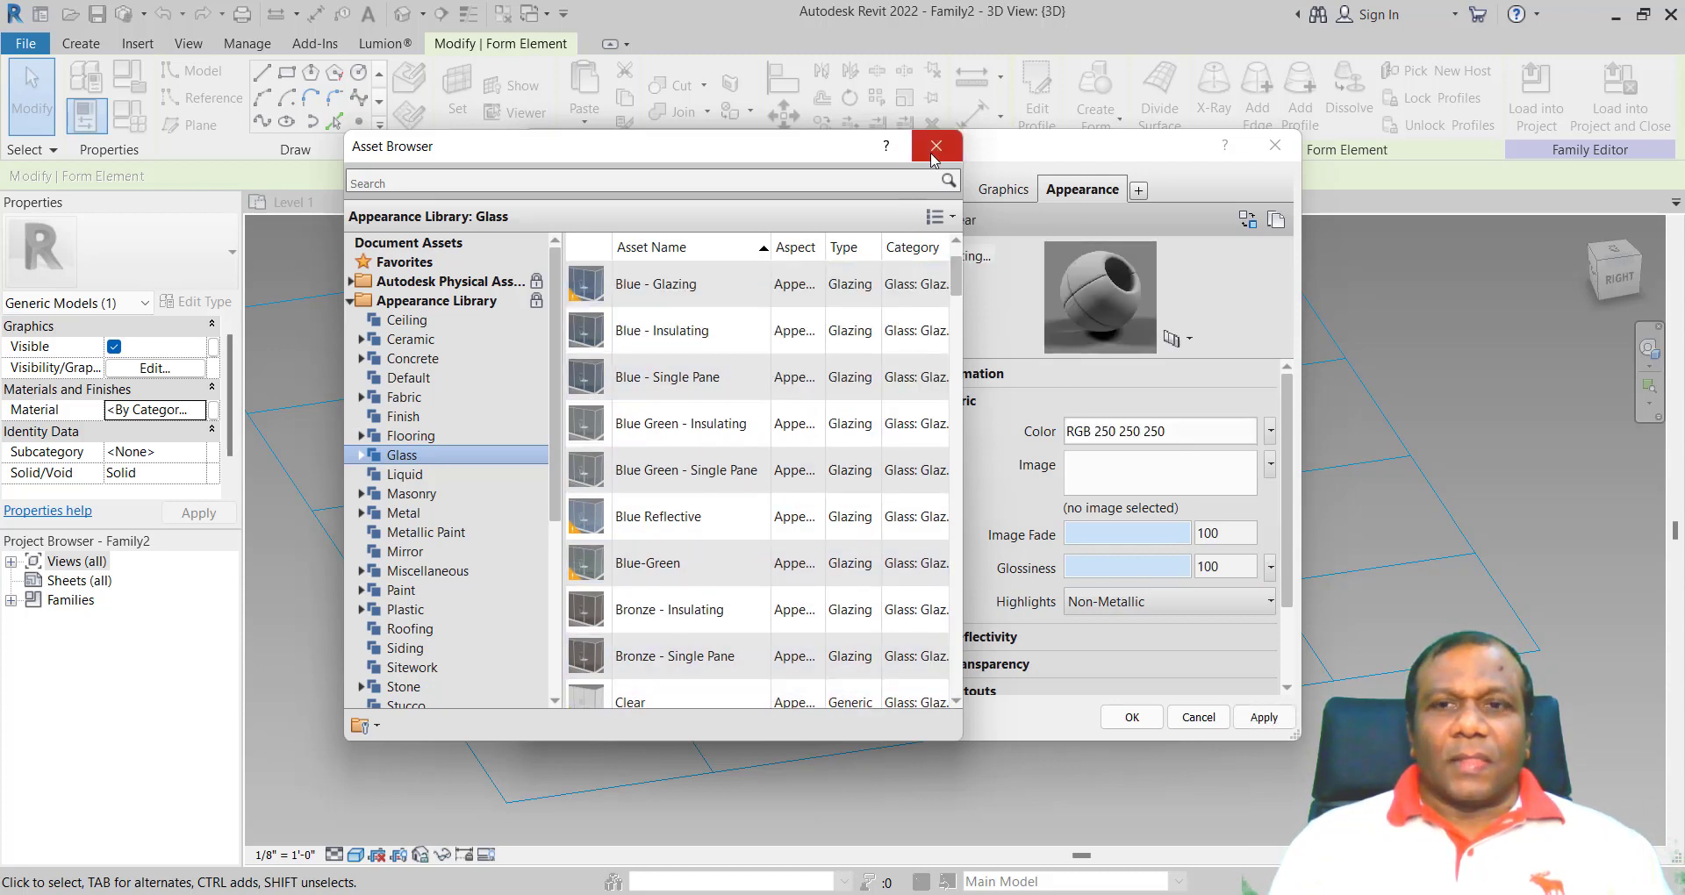
left_click(933, 154)
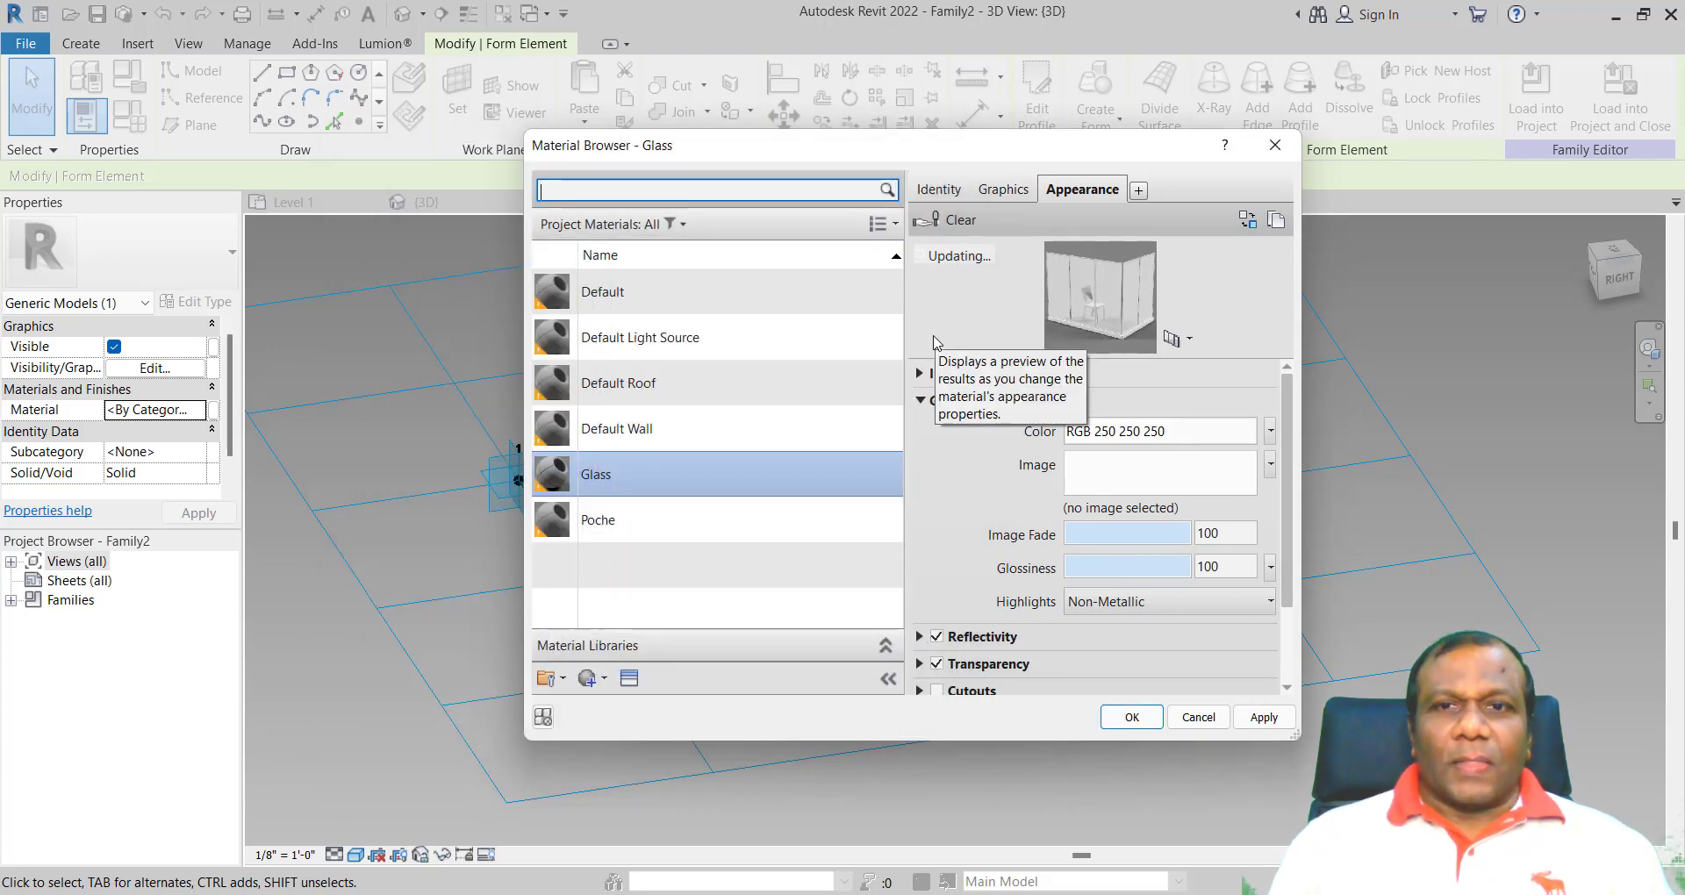
left_click(1281, 718)
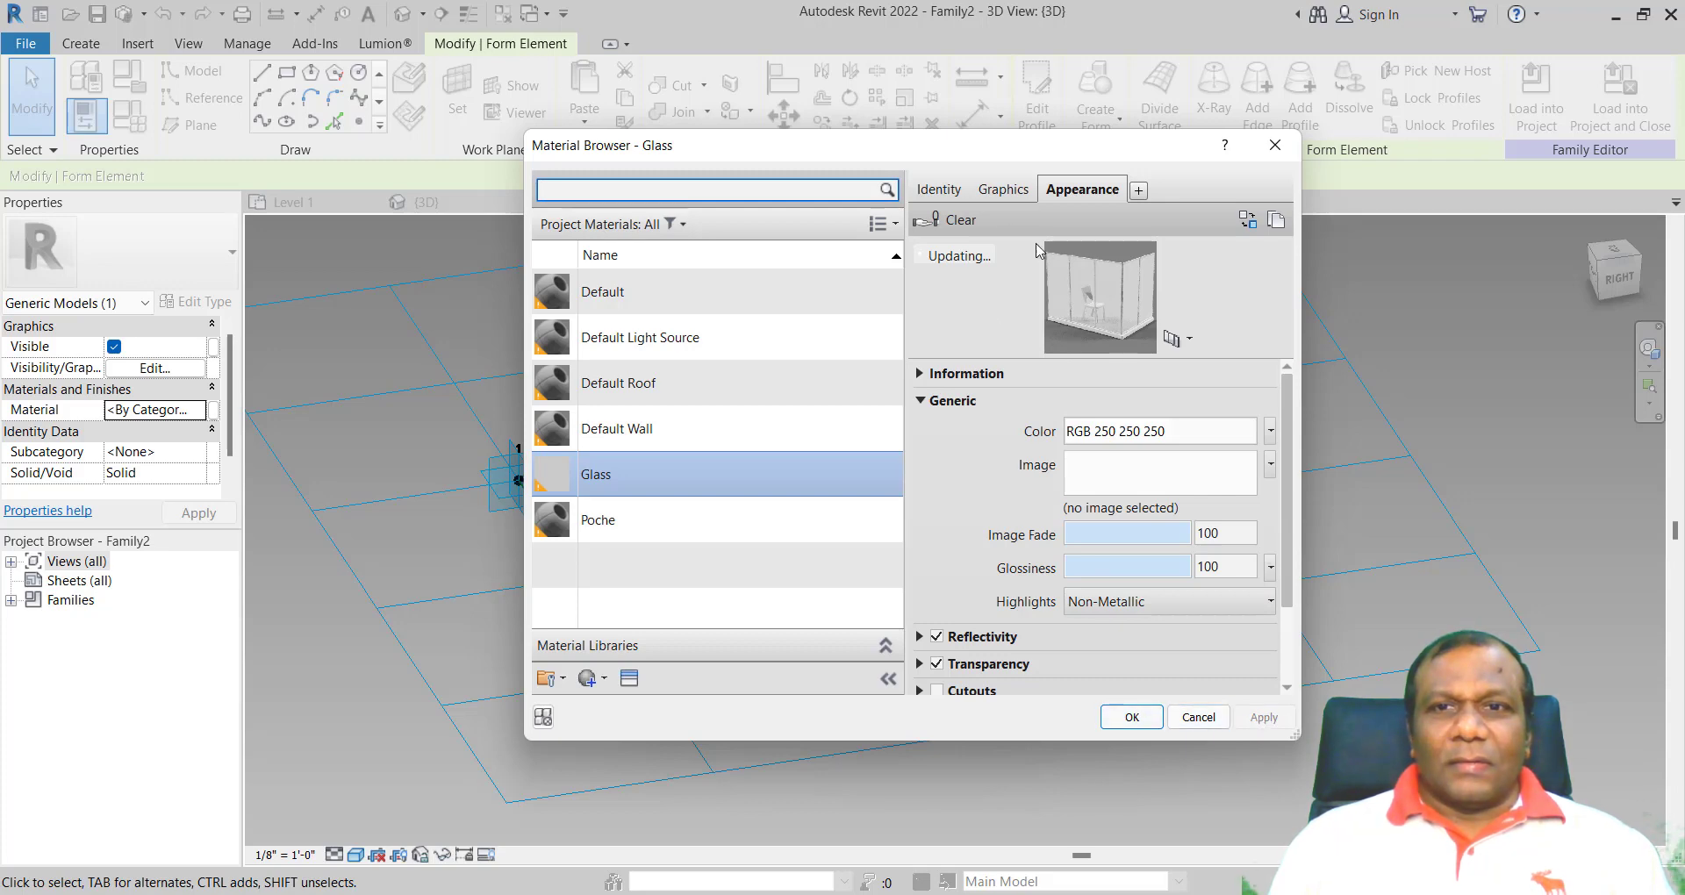
left_click(1131, 717)
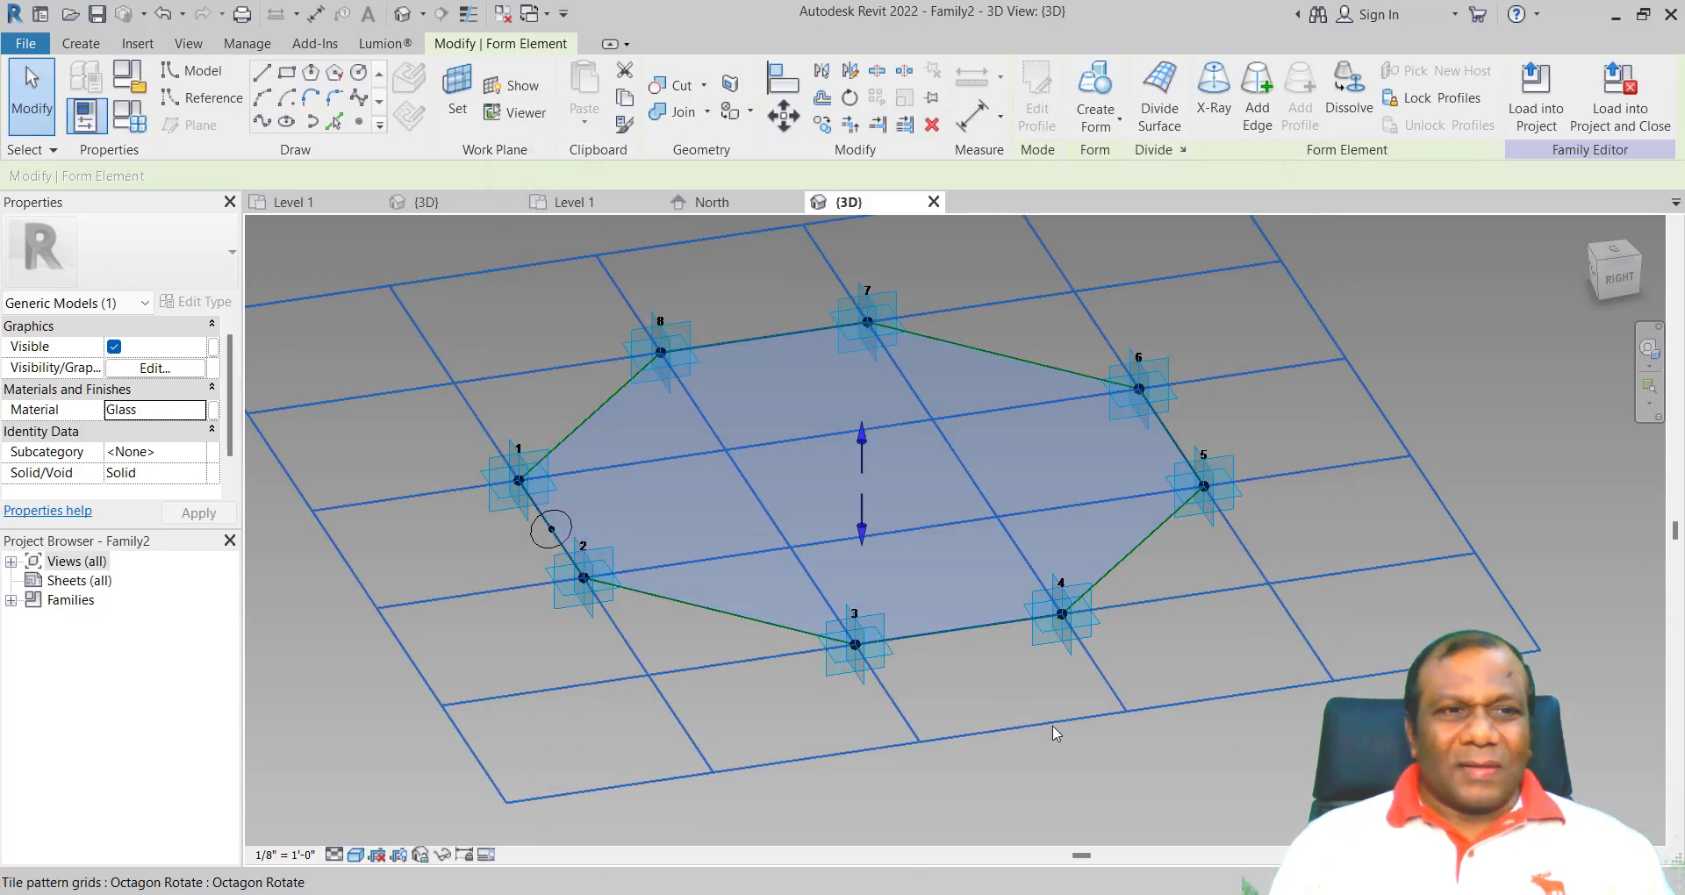
- Create a solid form sweeping the circle along the chain of eight octagon reference lines to make a tubular frame
left_click(482, 649)
scroll(545, 526, "up", 4)
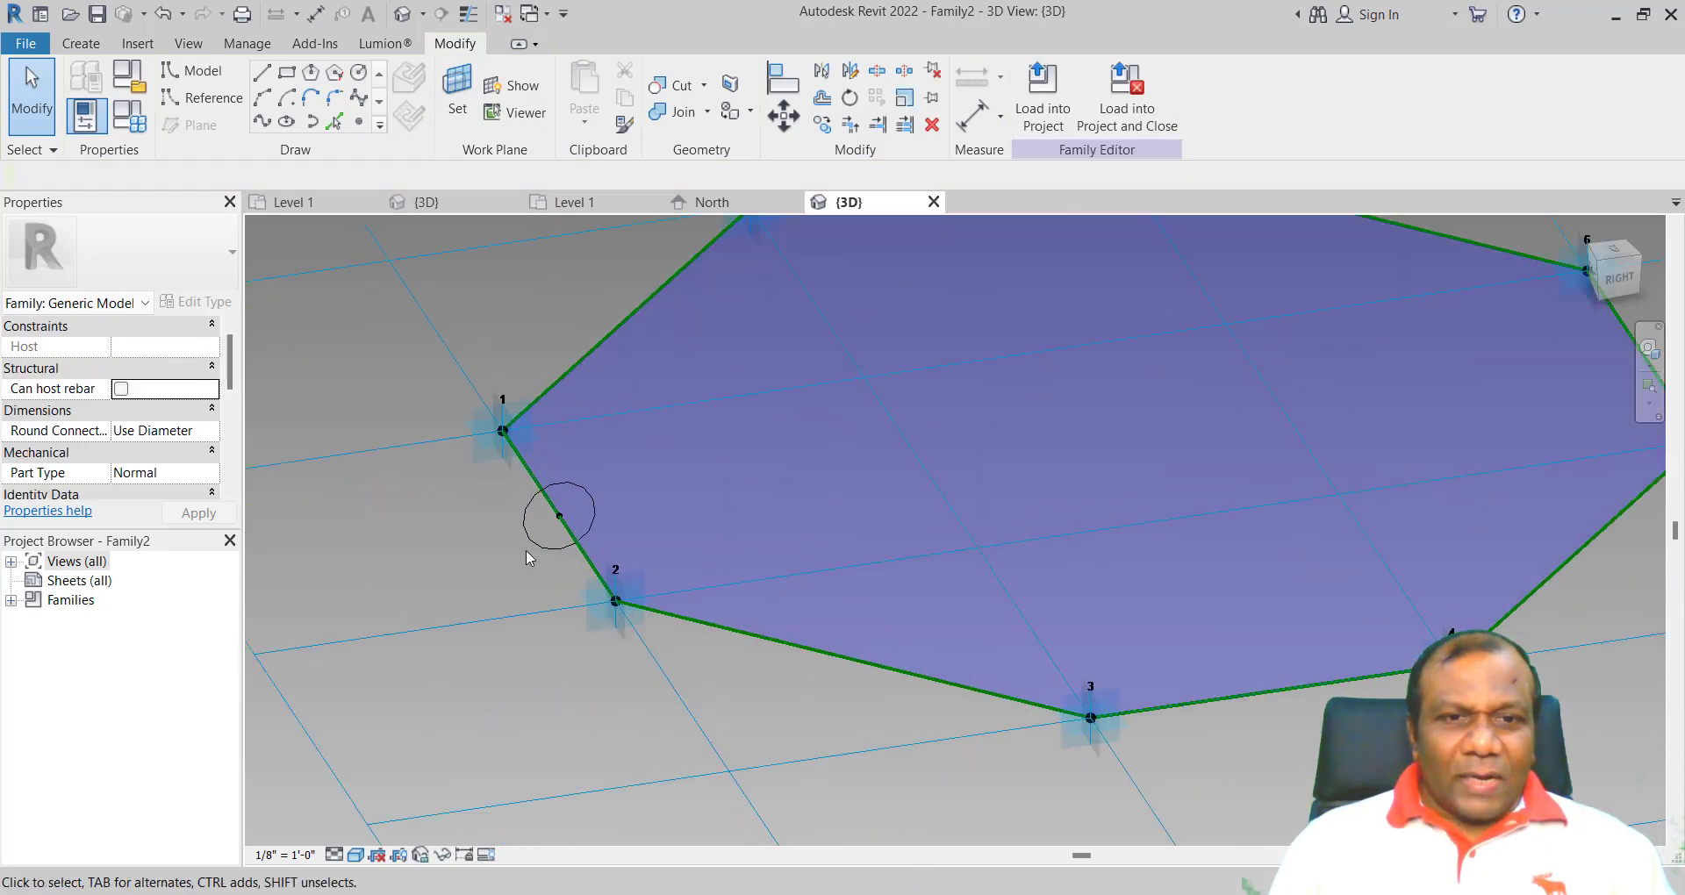
left_click(538, 498)
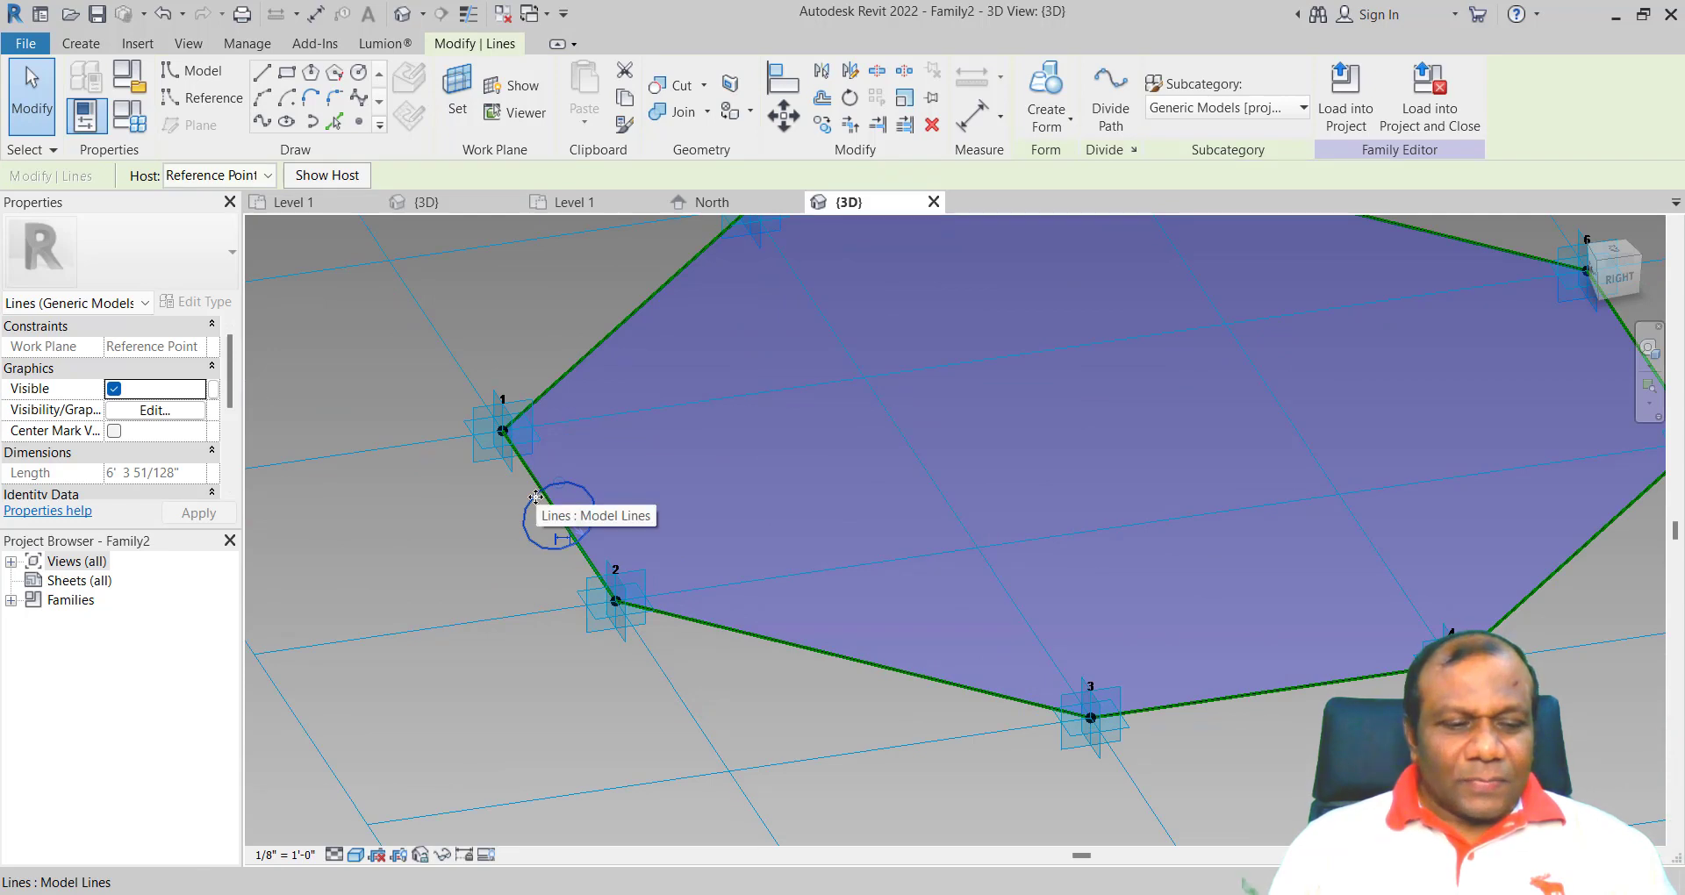
key("Tab")
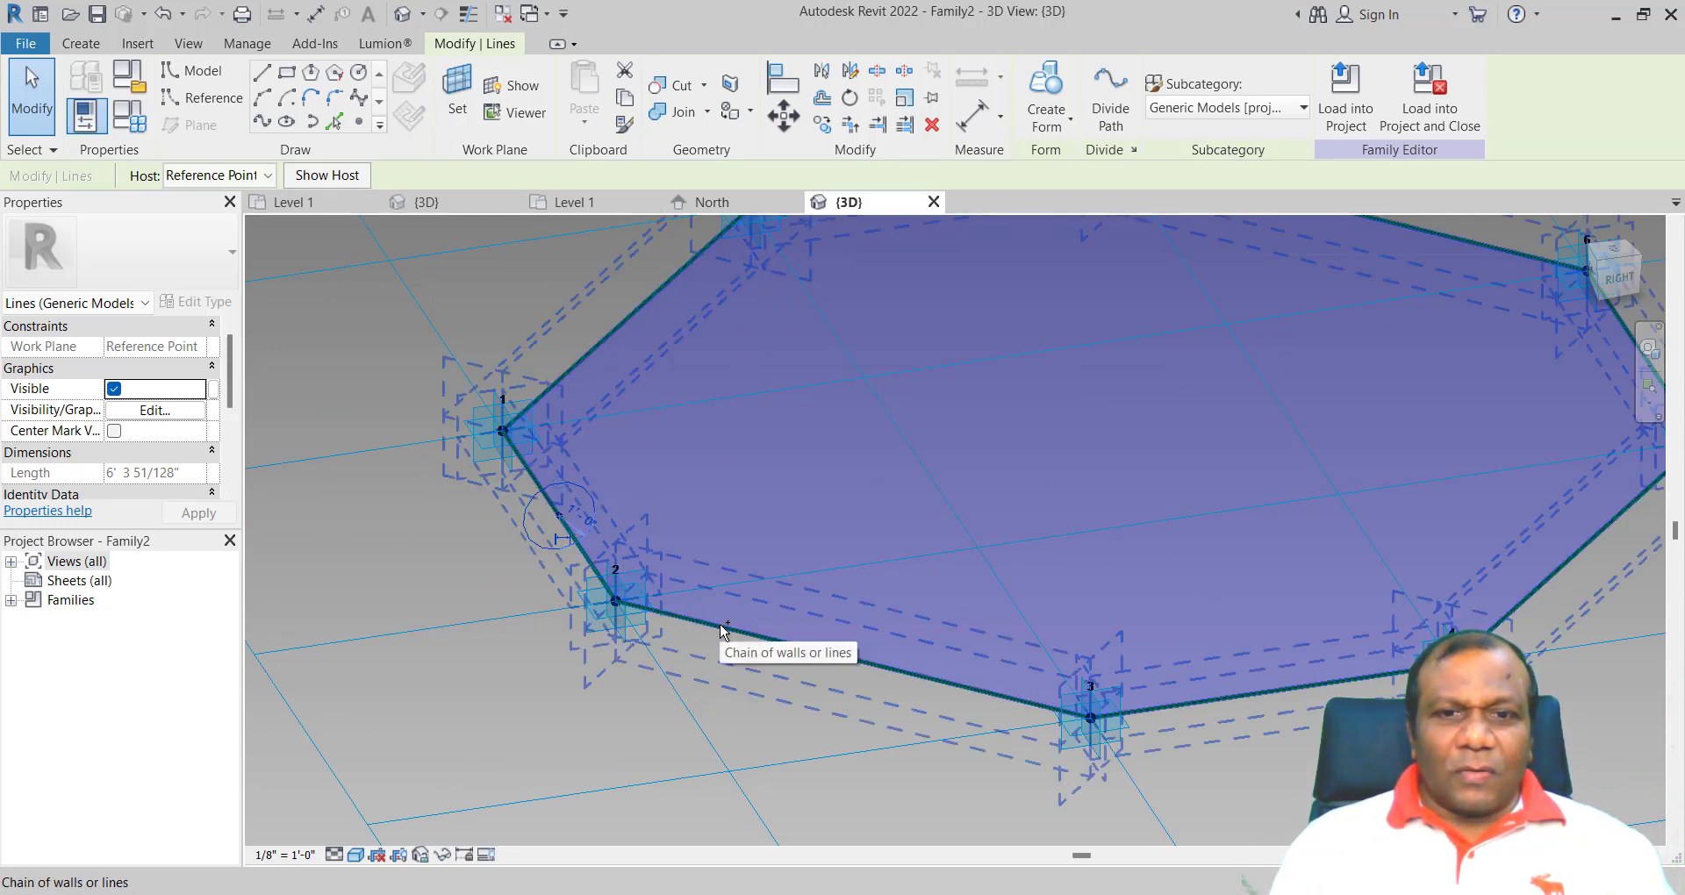
left_click(723, 630)
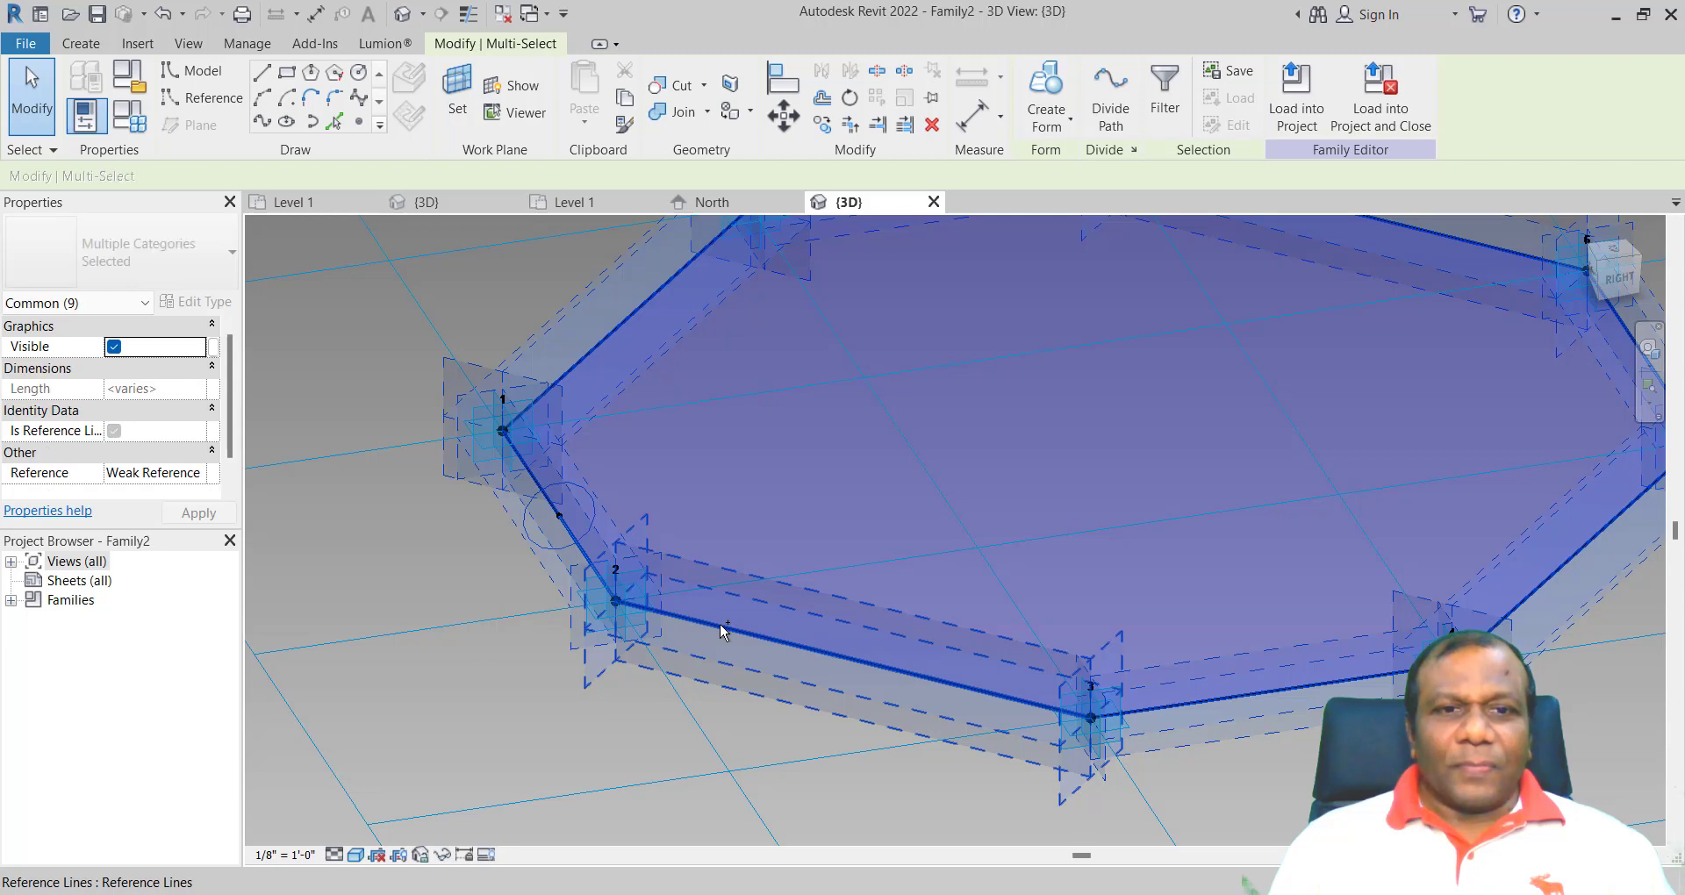
left_click(1061, 128)
left_click(1087, 162)
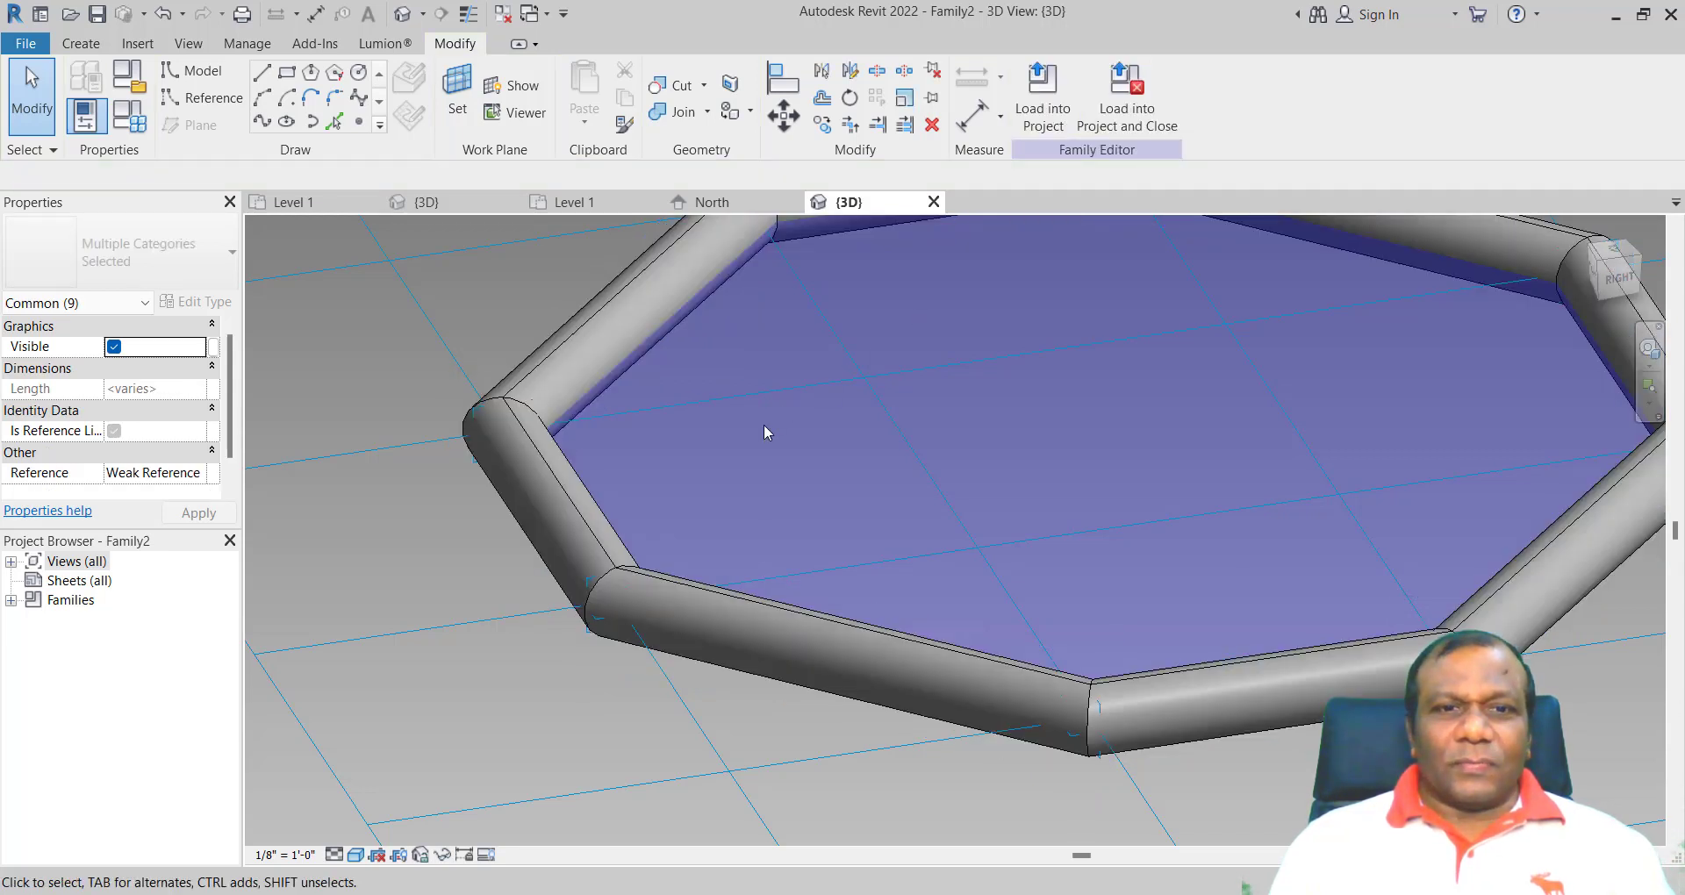
- Open the material selection for the tubular frame, create a new material and rename it Metal
left_click(723, 592)
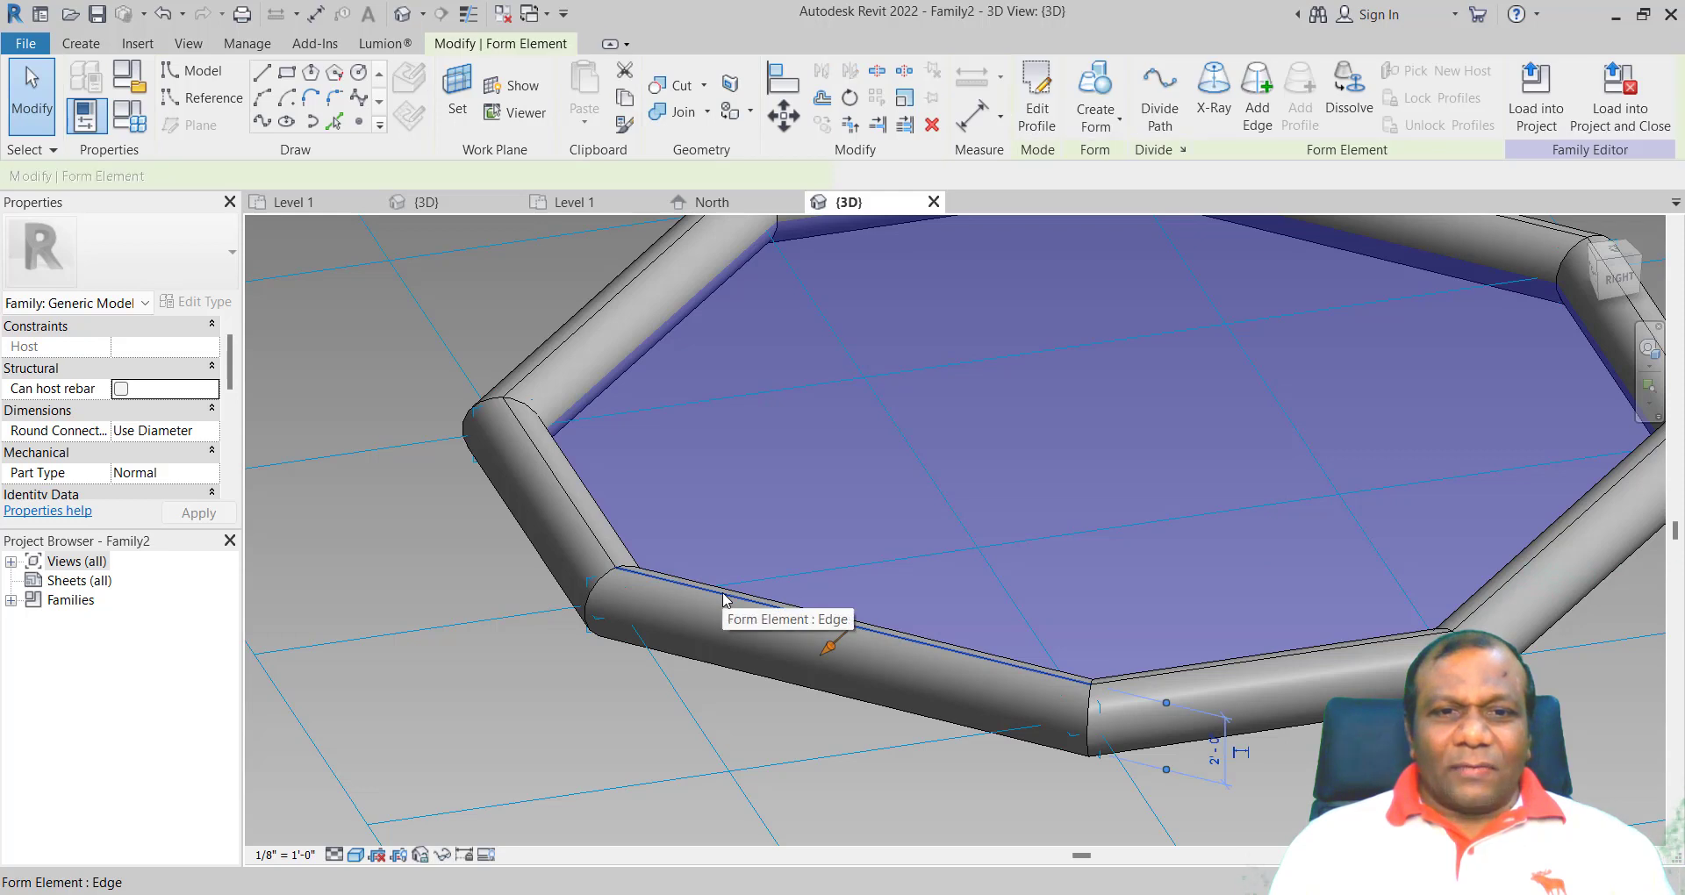
left_click(725, 670)
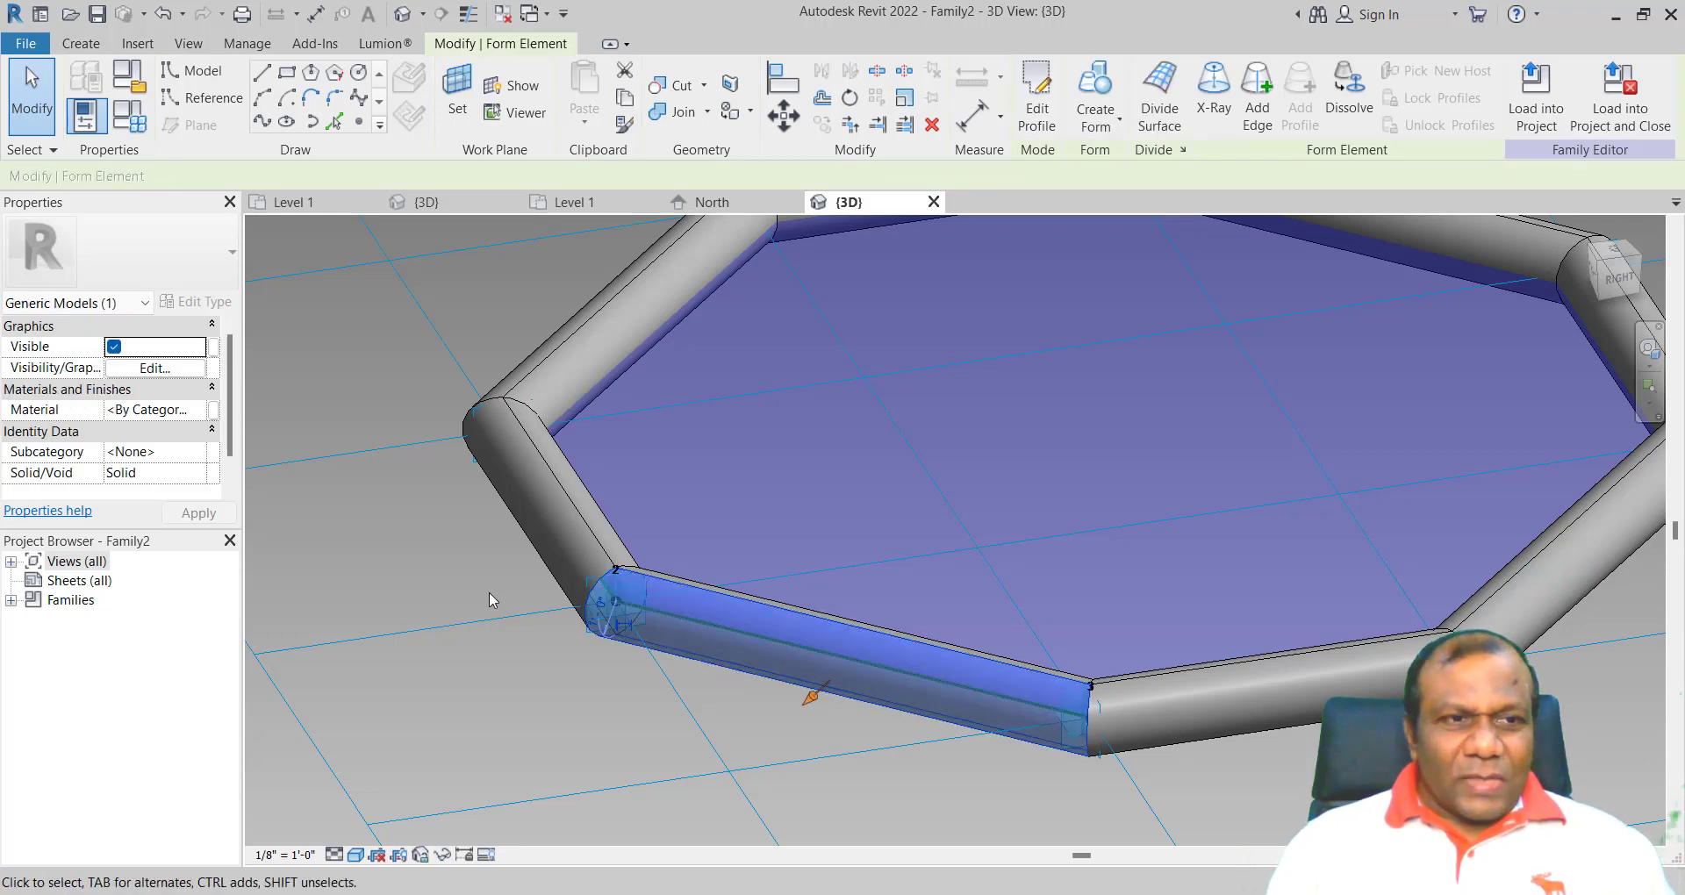
left_click(204, 412)
left_click(201, 409)
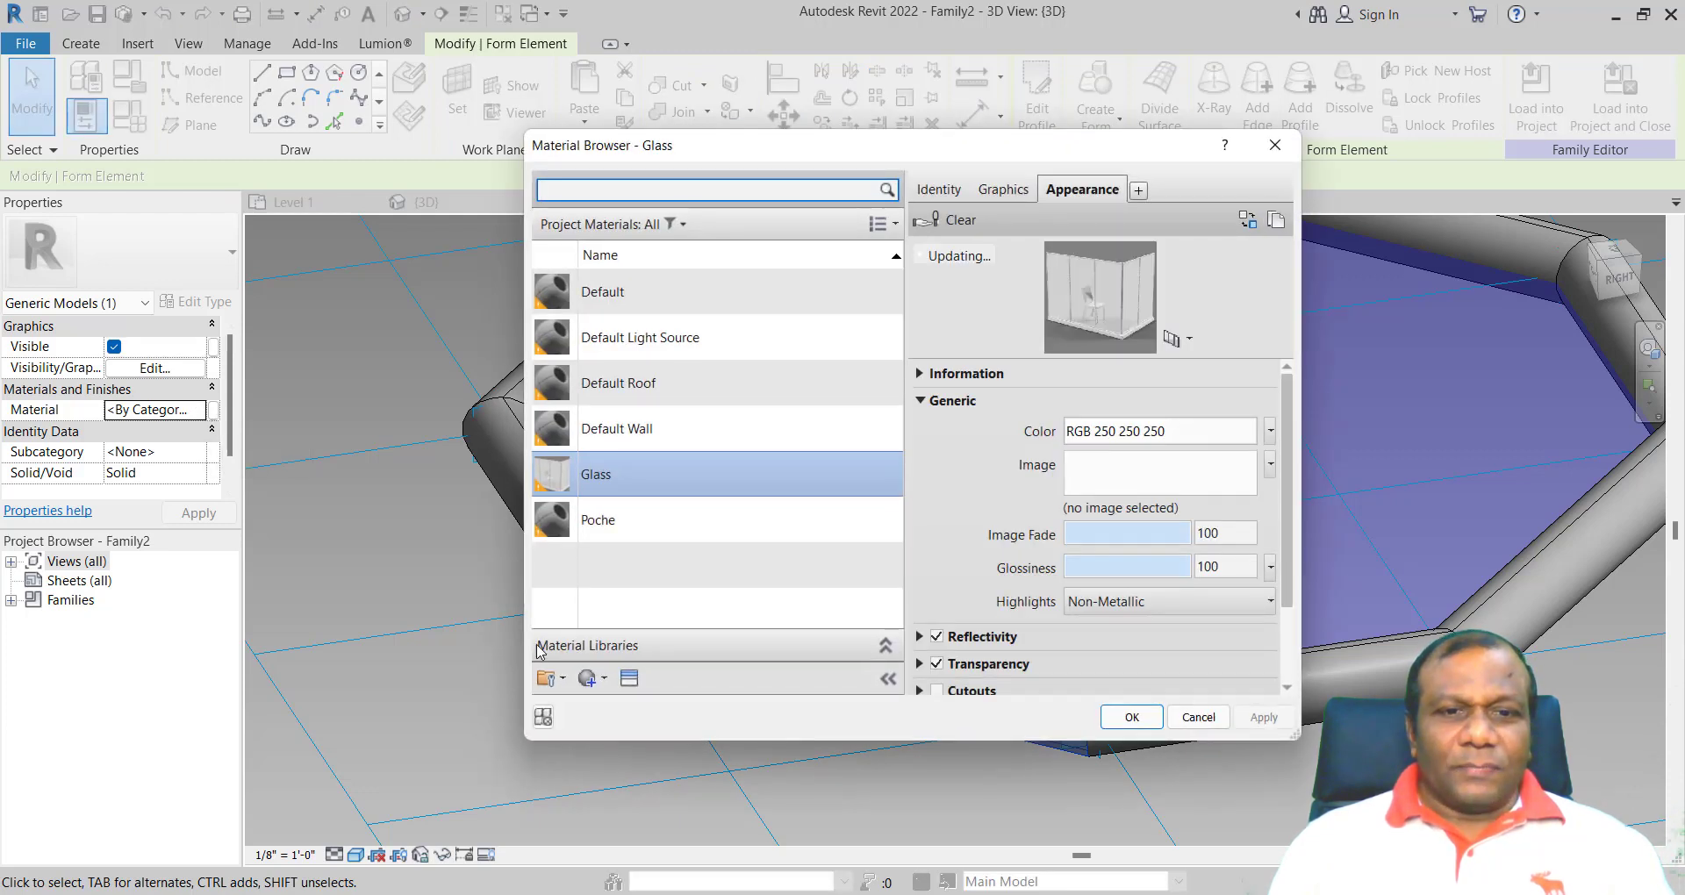
left_click(589, 677)
left_click(614, 703)
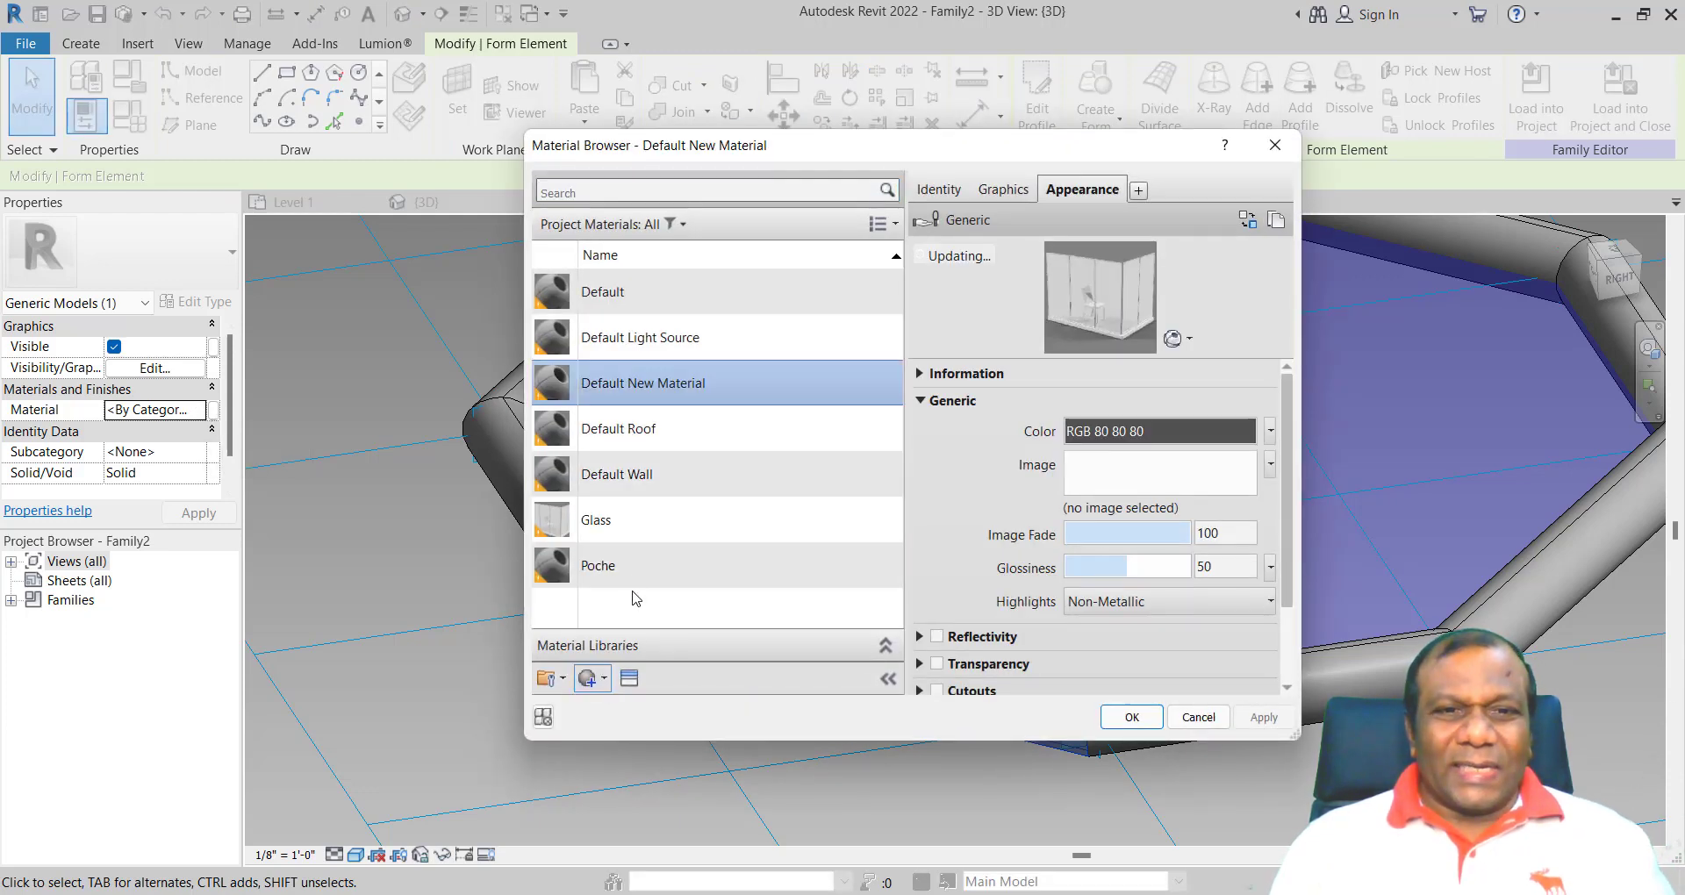
right_click(638, 376)
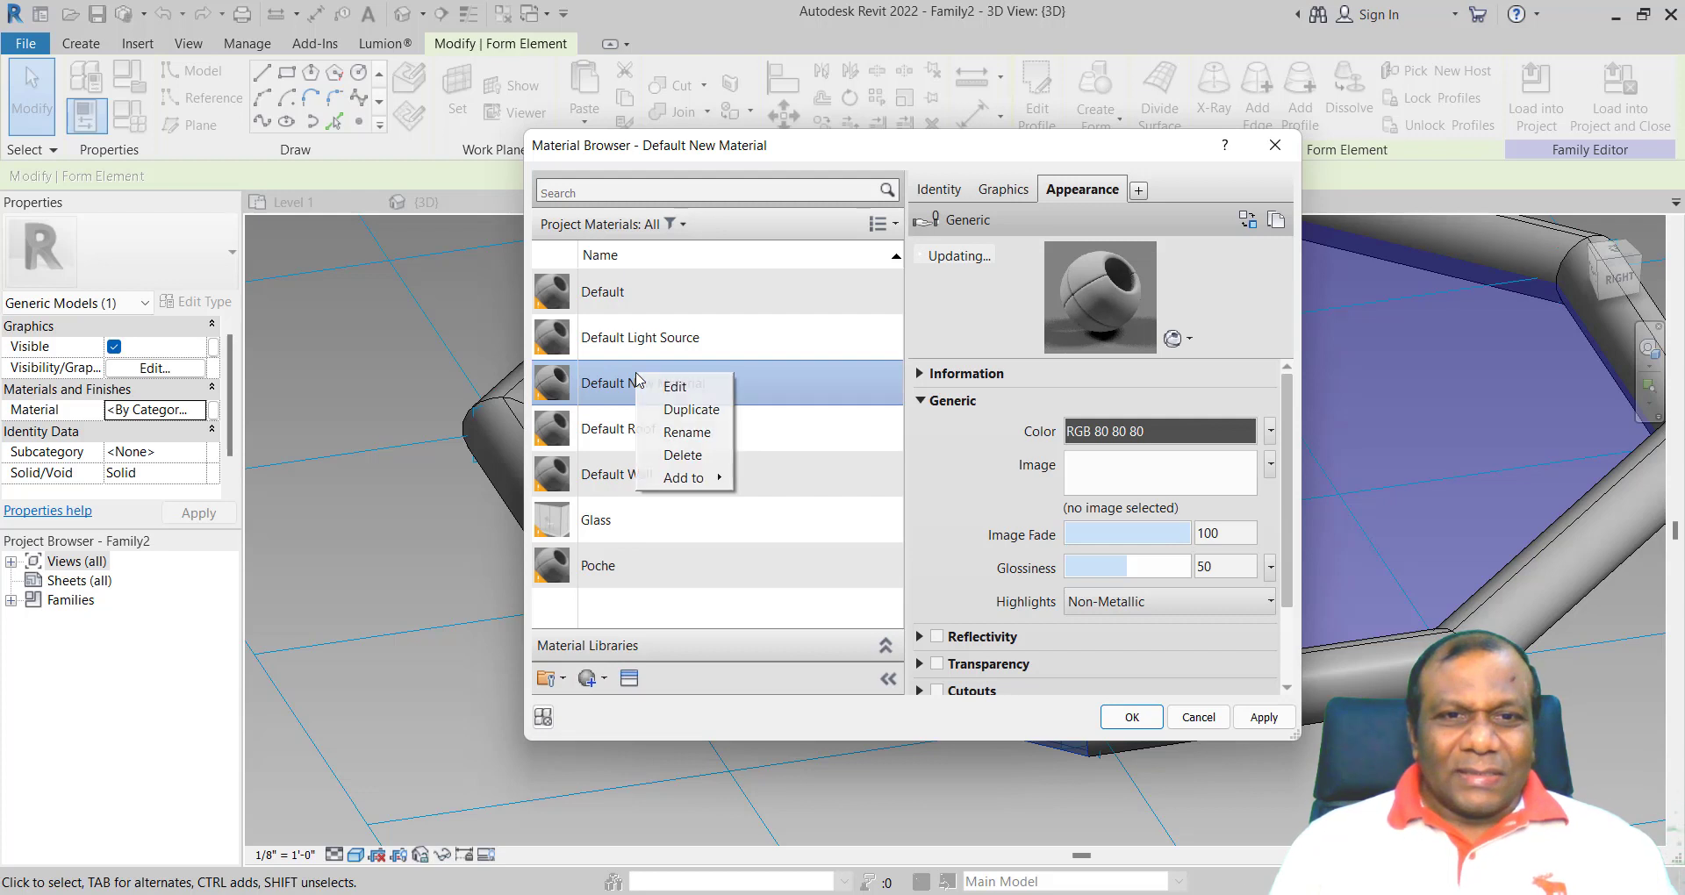
left_click(696, 430)
type("Metal")
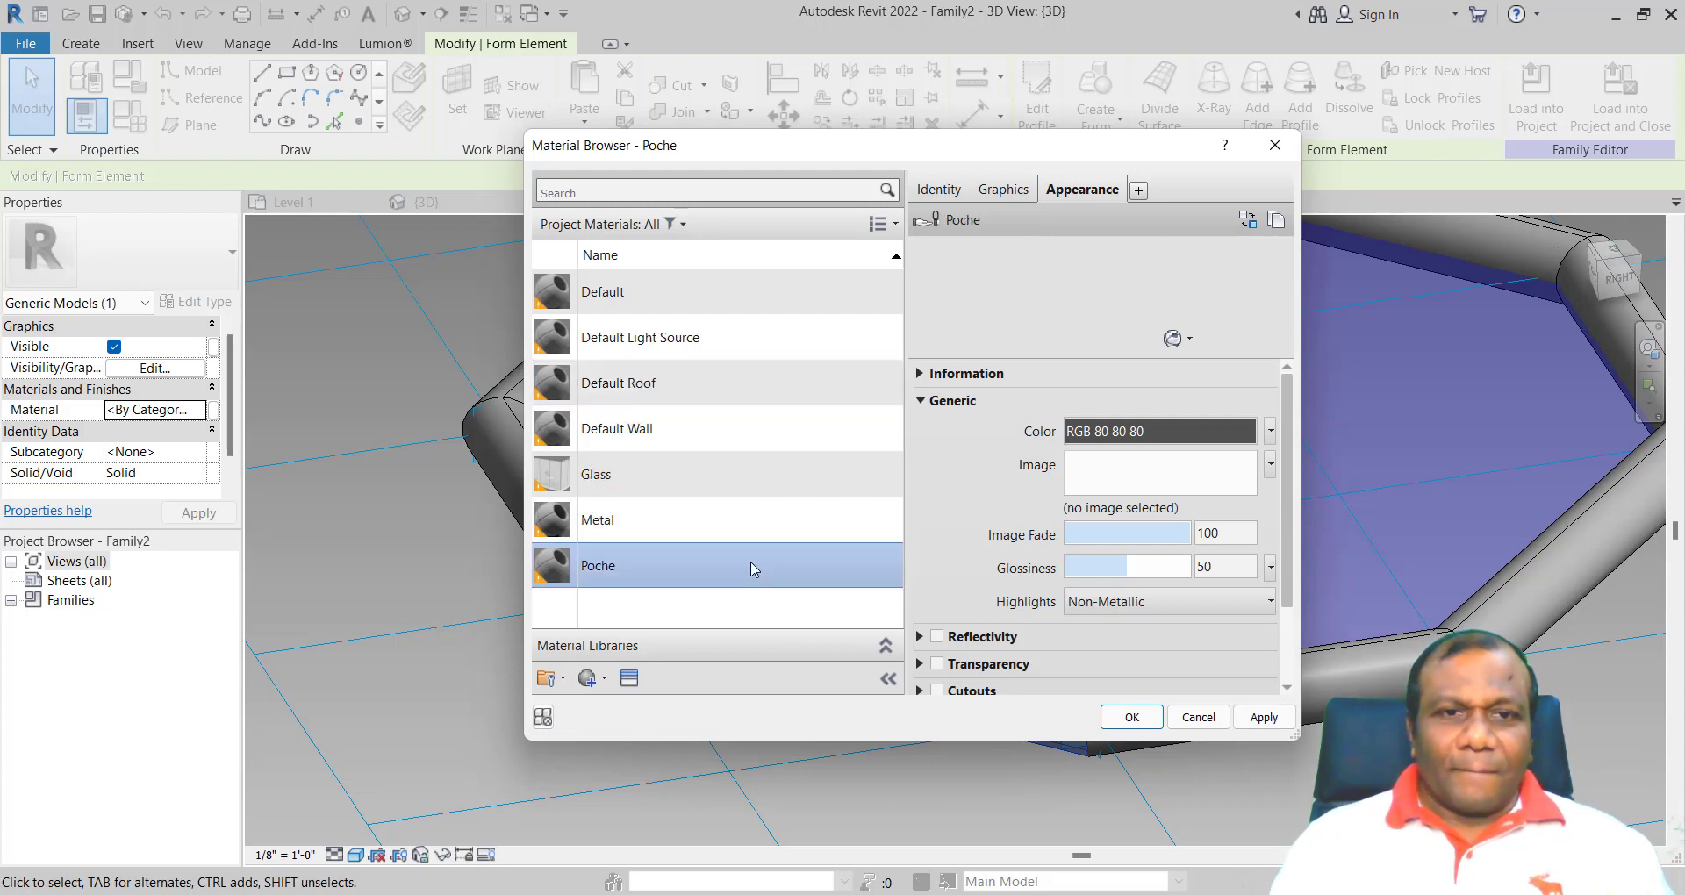
- Replace the Metal material's appearance with Aluminum - Polished from the Appearance Library's Metal category, and assign the material to the frame
left_click(615, 526)
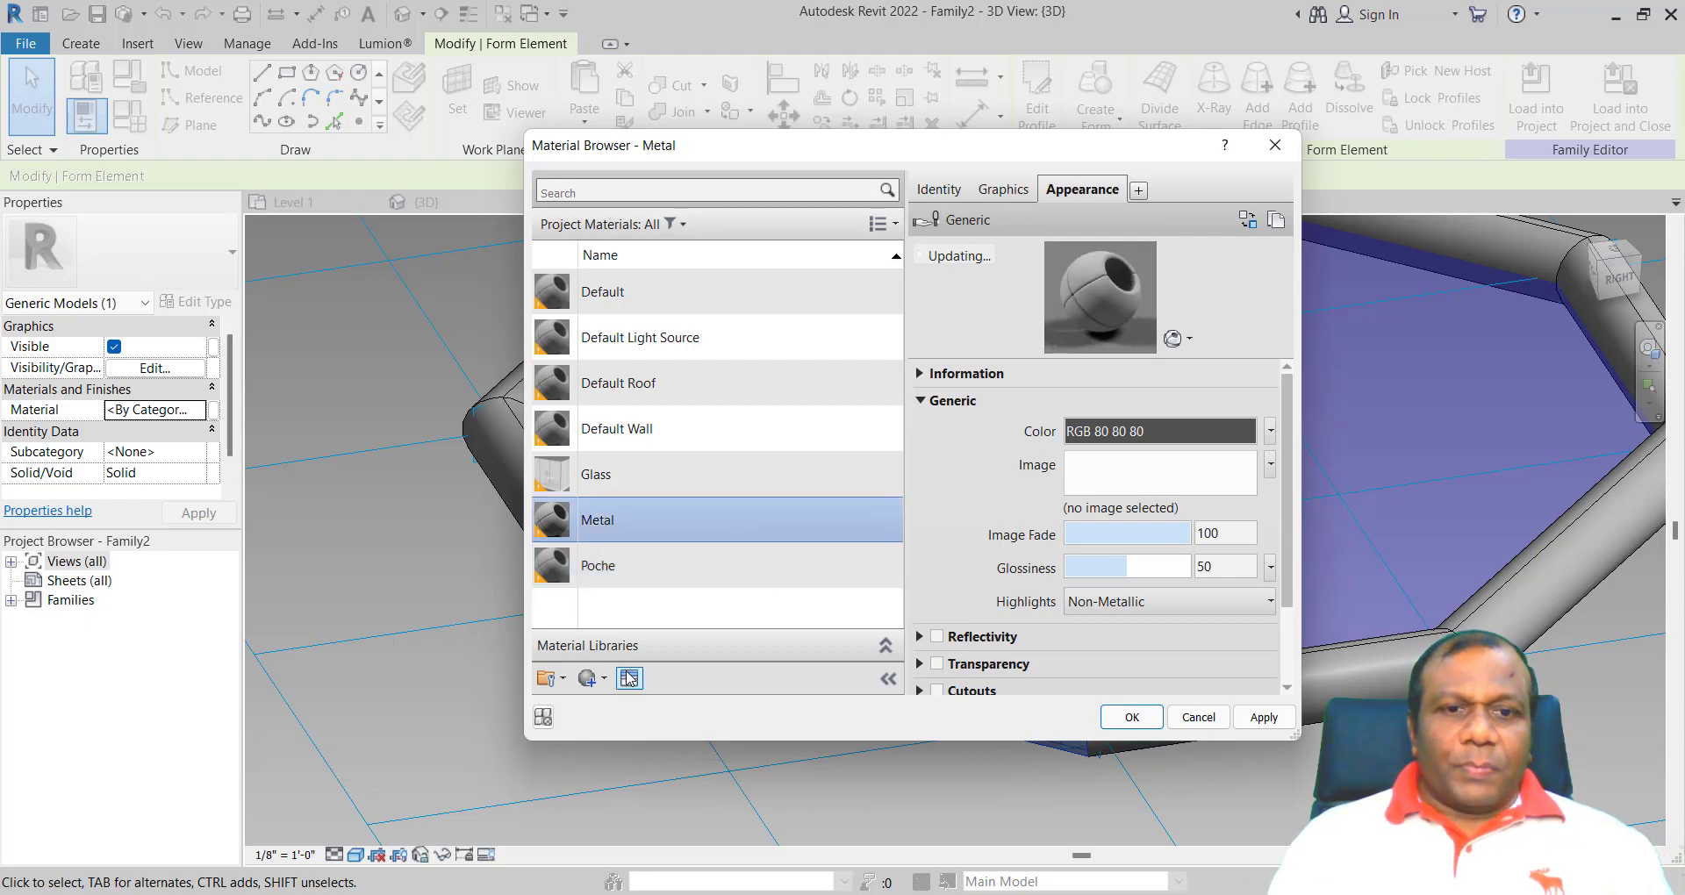
left_click(628, 678)
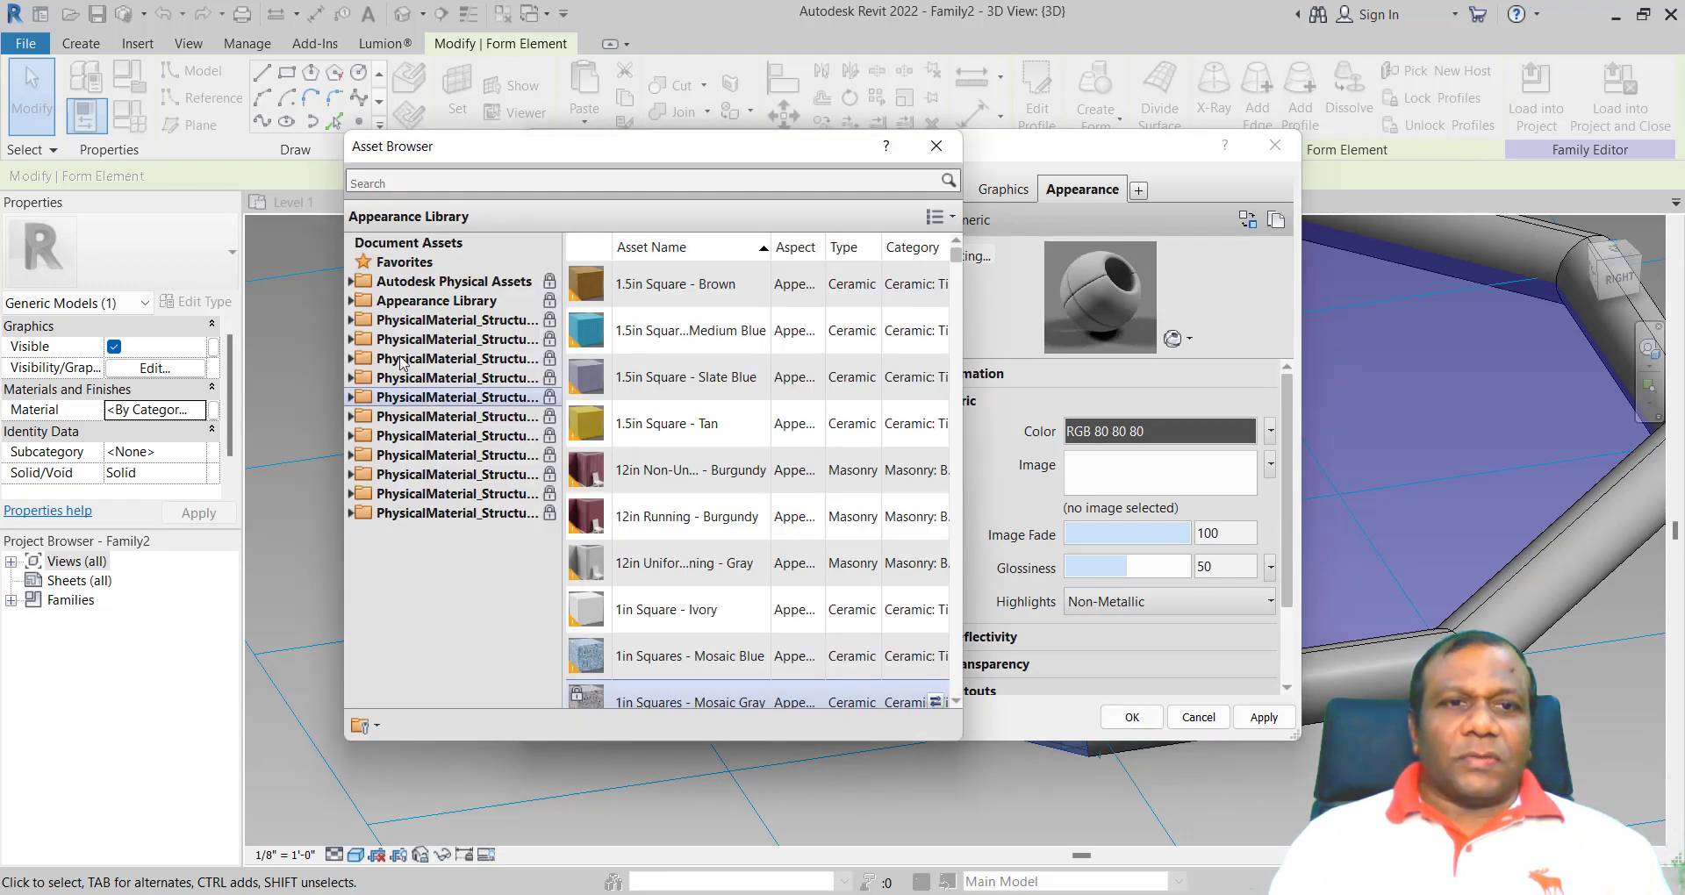
left_click(351, 300)
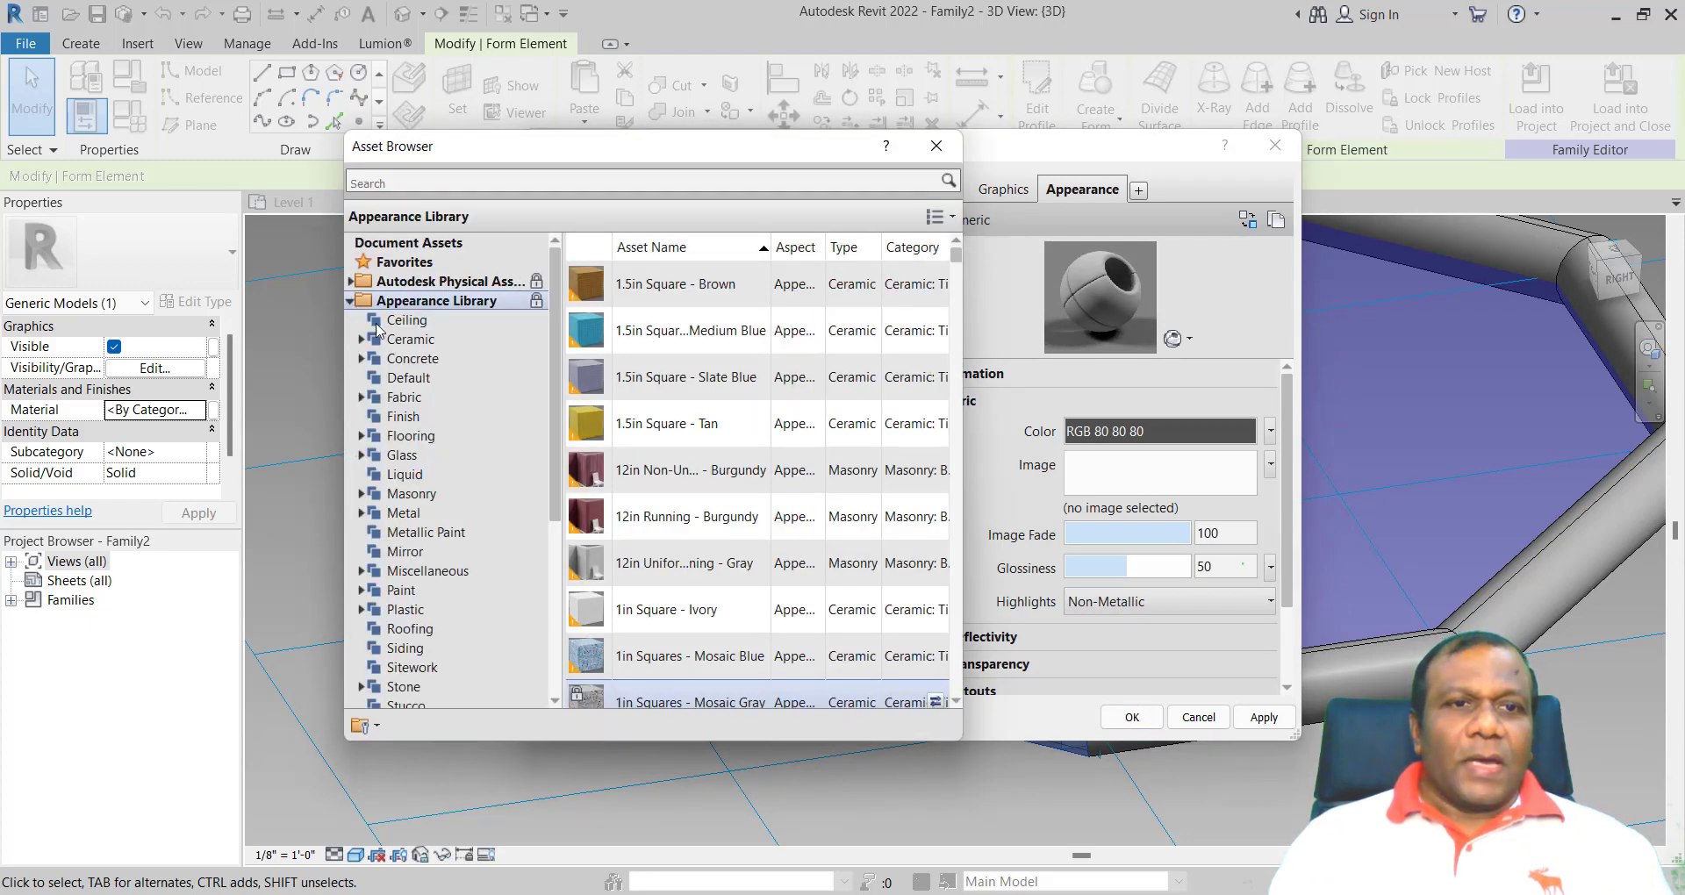
left_click(419, 518)
scroll(628, 474, "down", 1)
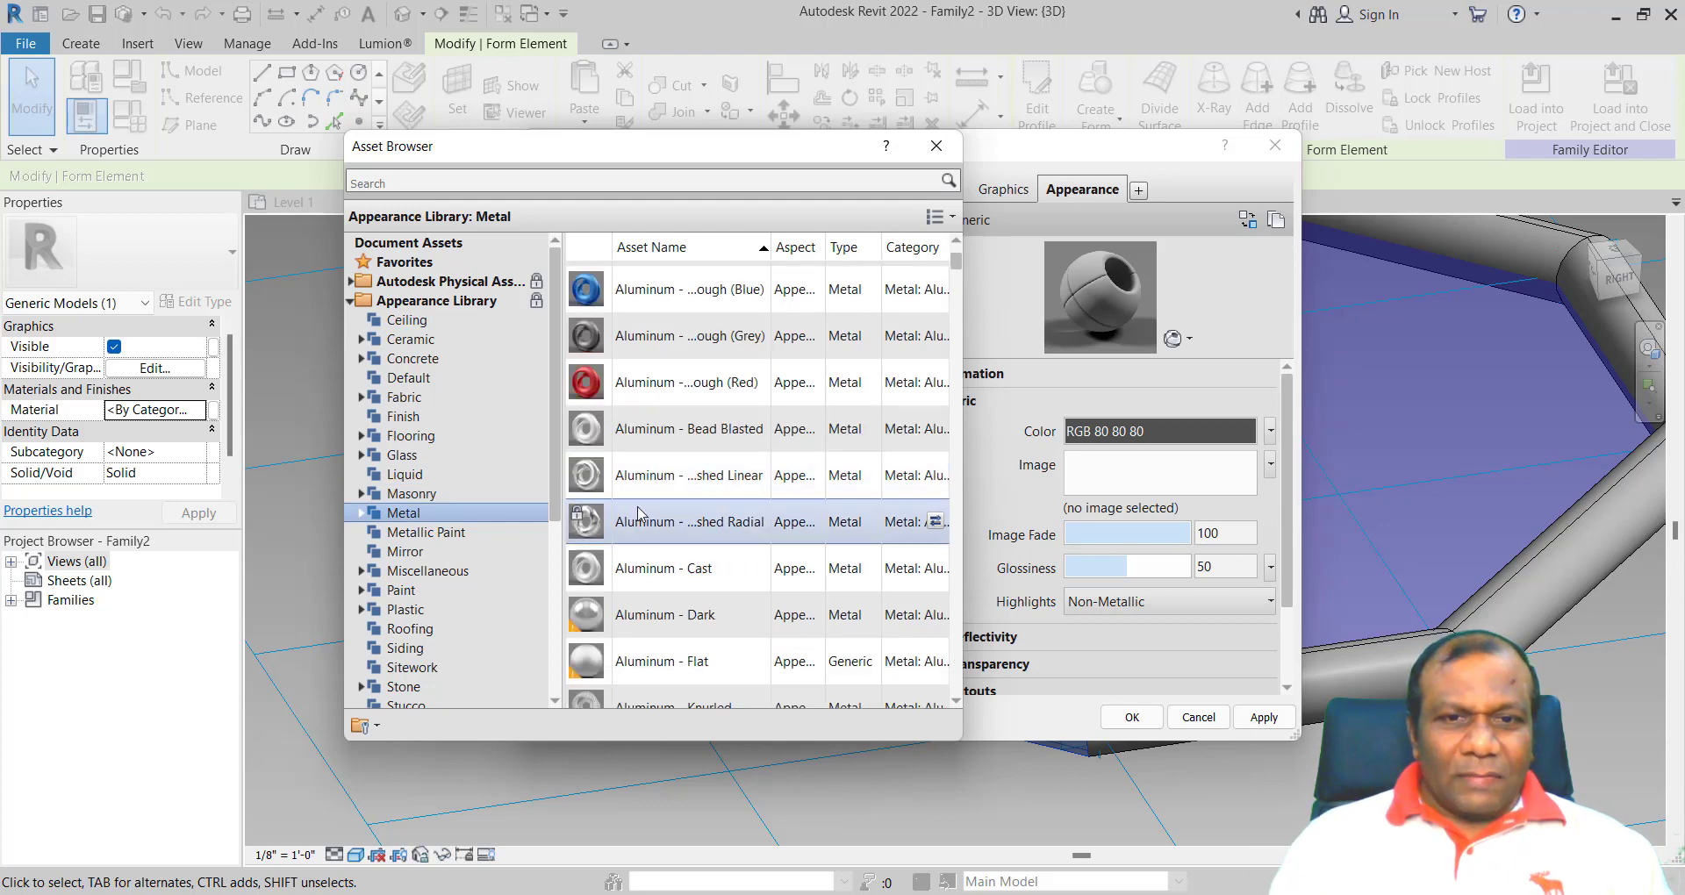
scroll(639, 514, "down", 2)
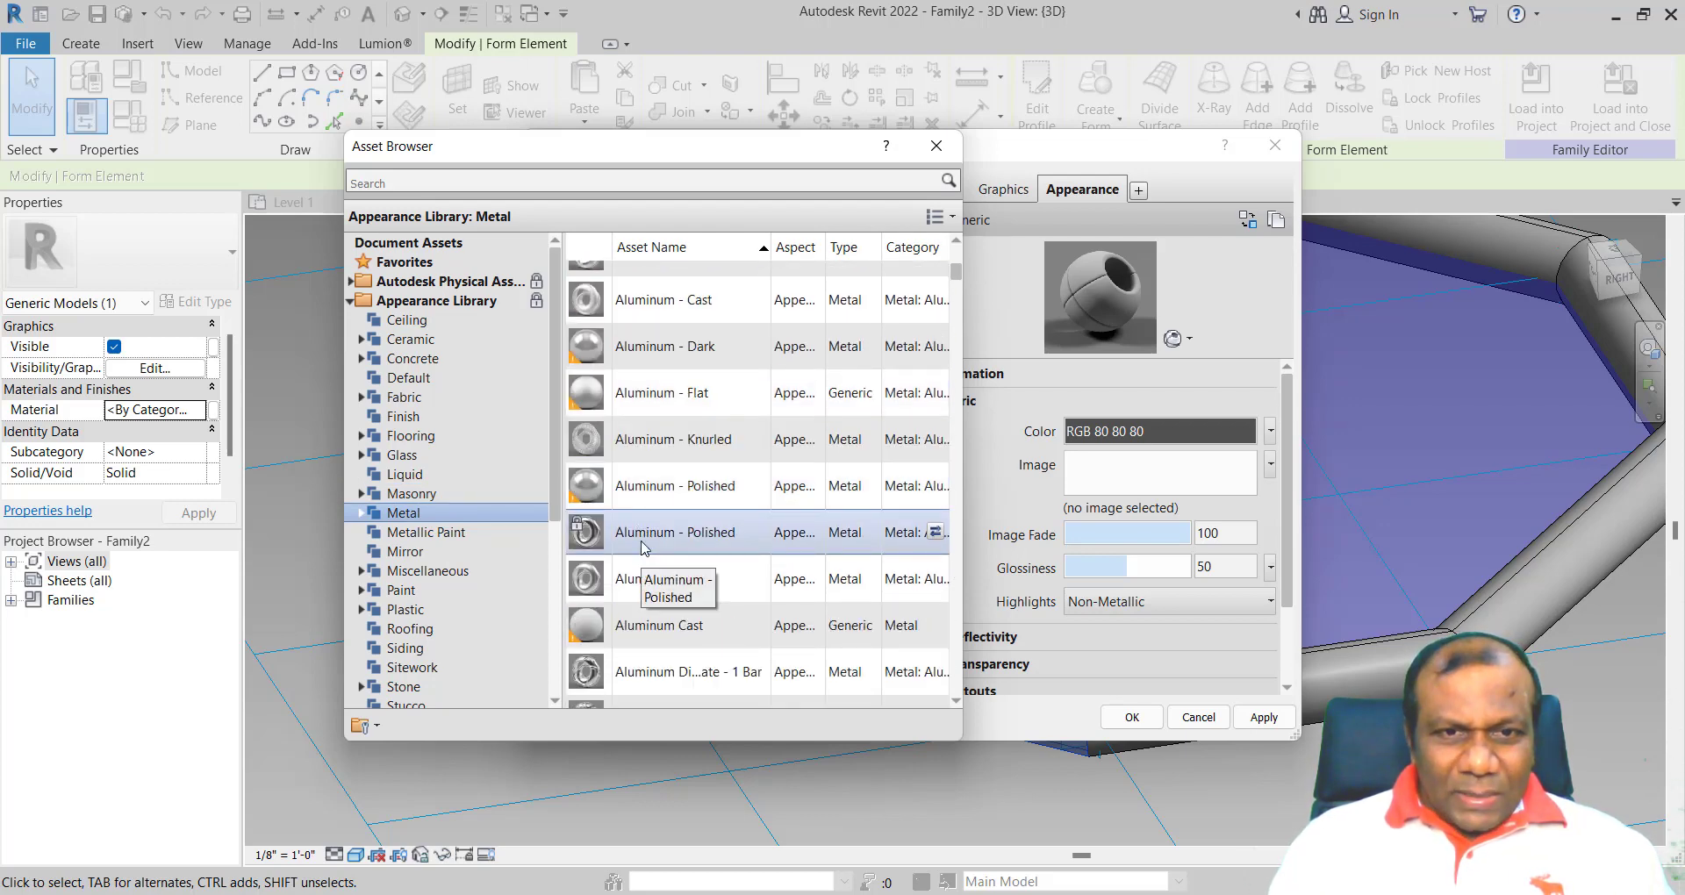
double_click(636, 485)
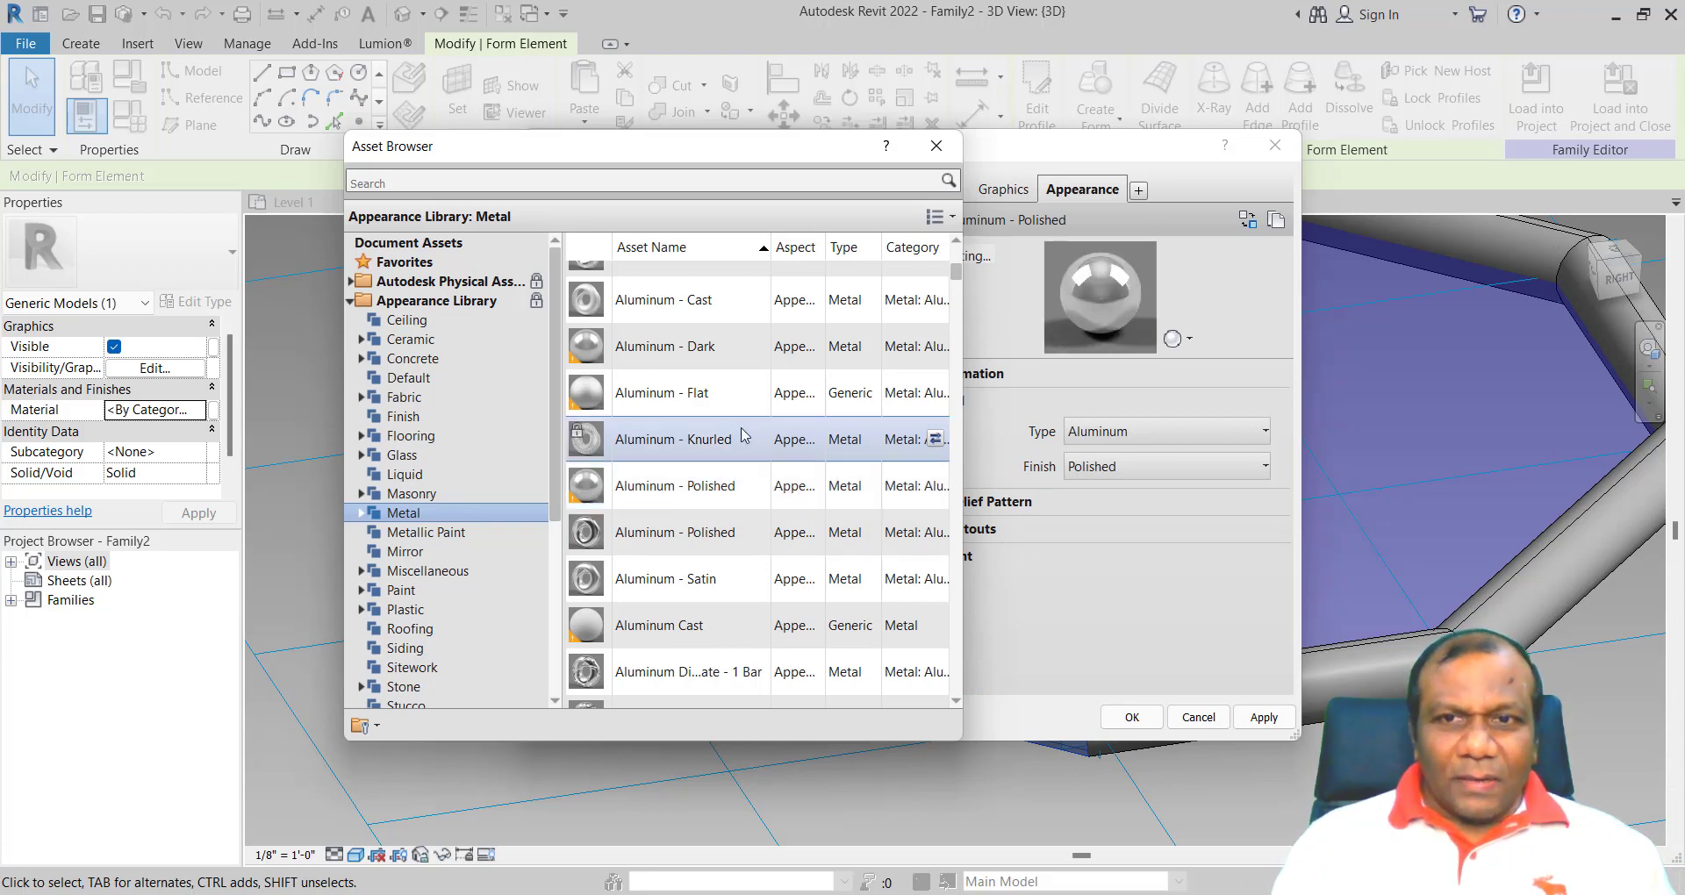
left_click(936, 145)
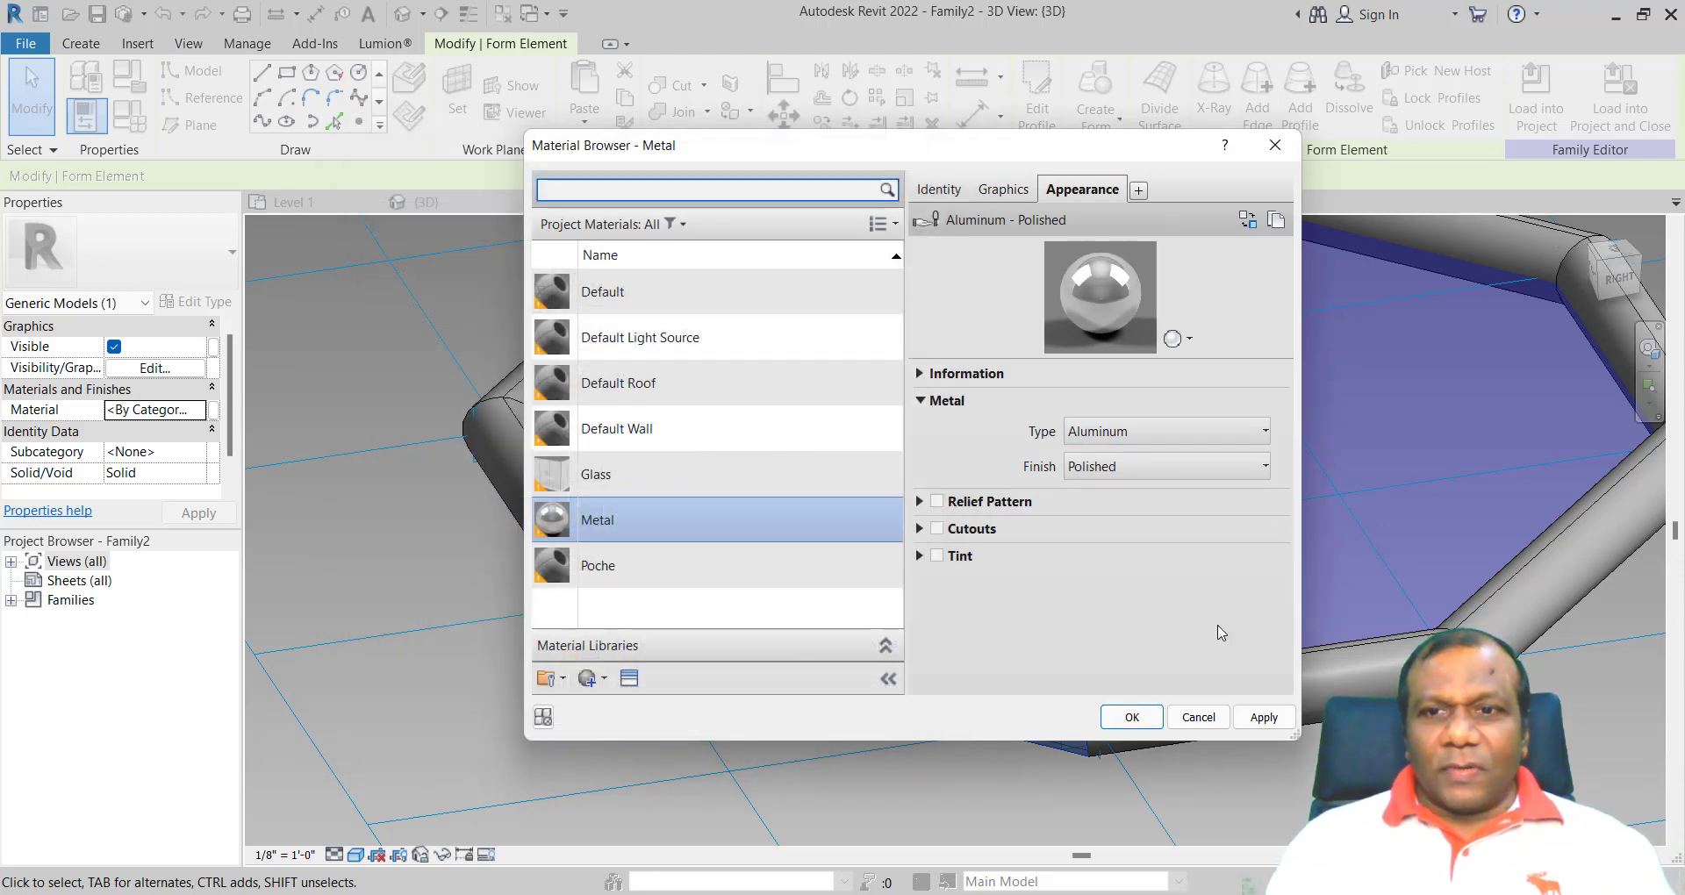
left_click(1130, 718)
- Clear the frame selection and change the 3D view's visual style to check the panel's materials
left_click(809, 779)
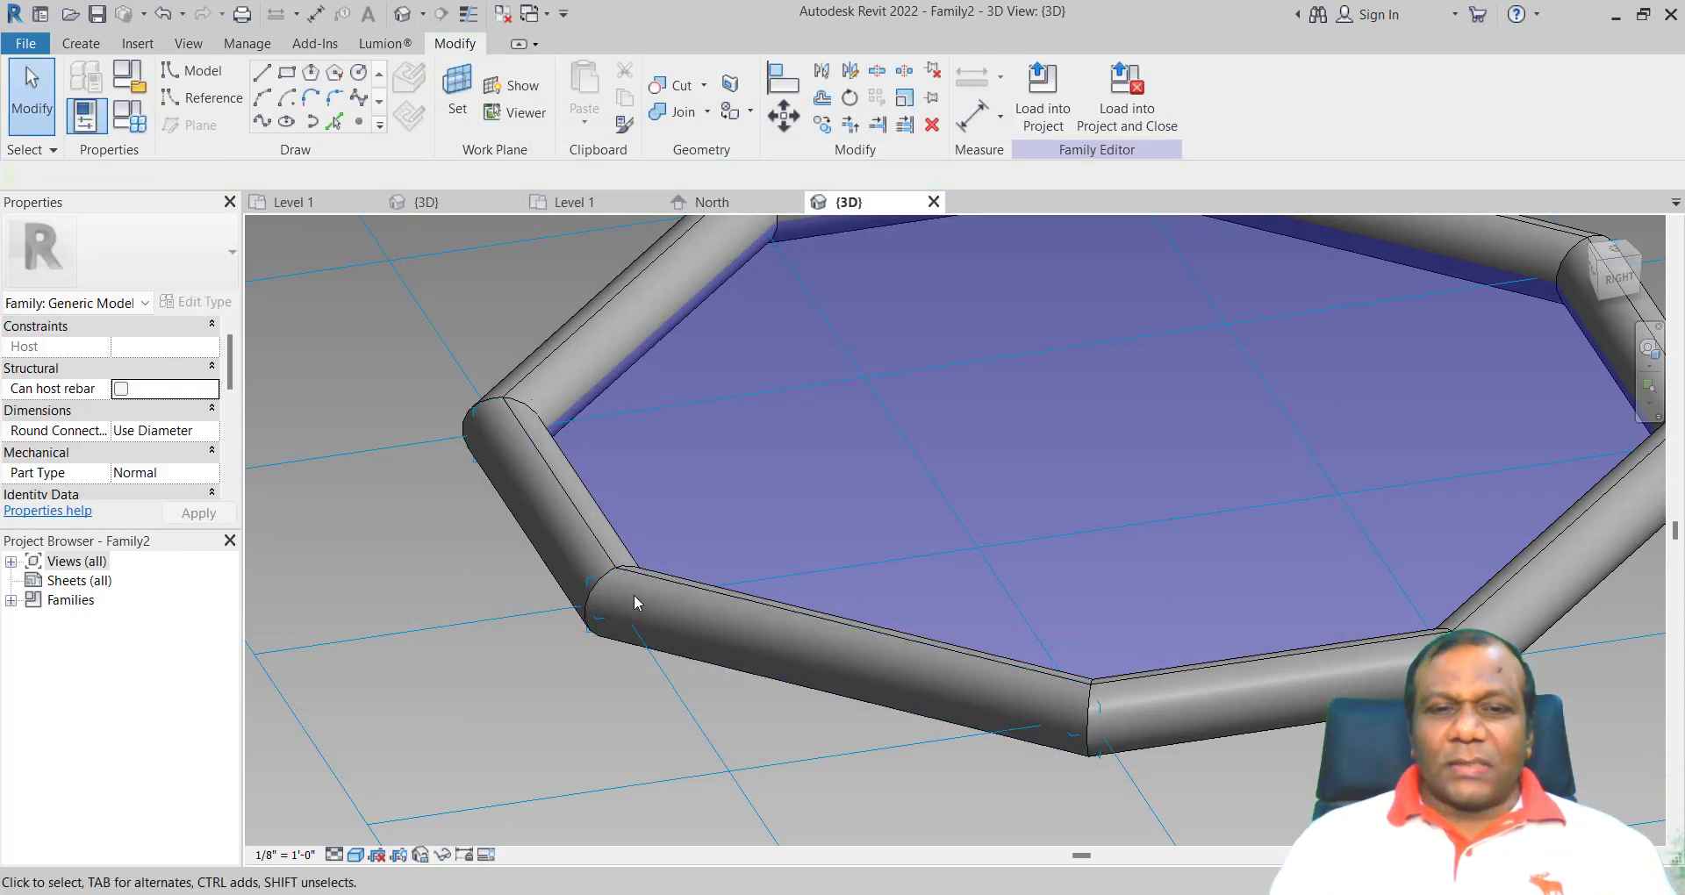
left_click(356, 854)
left_click(413, 829)
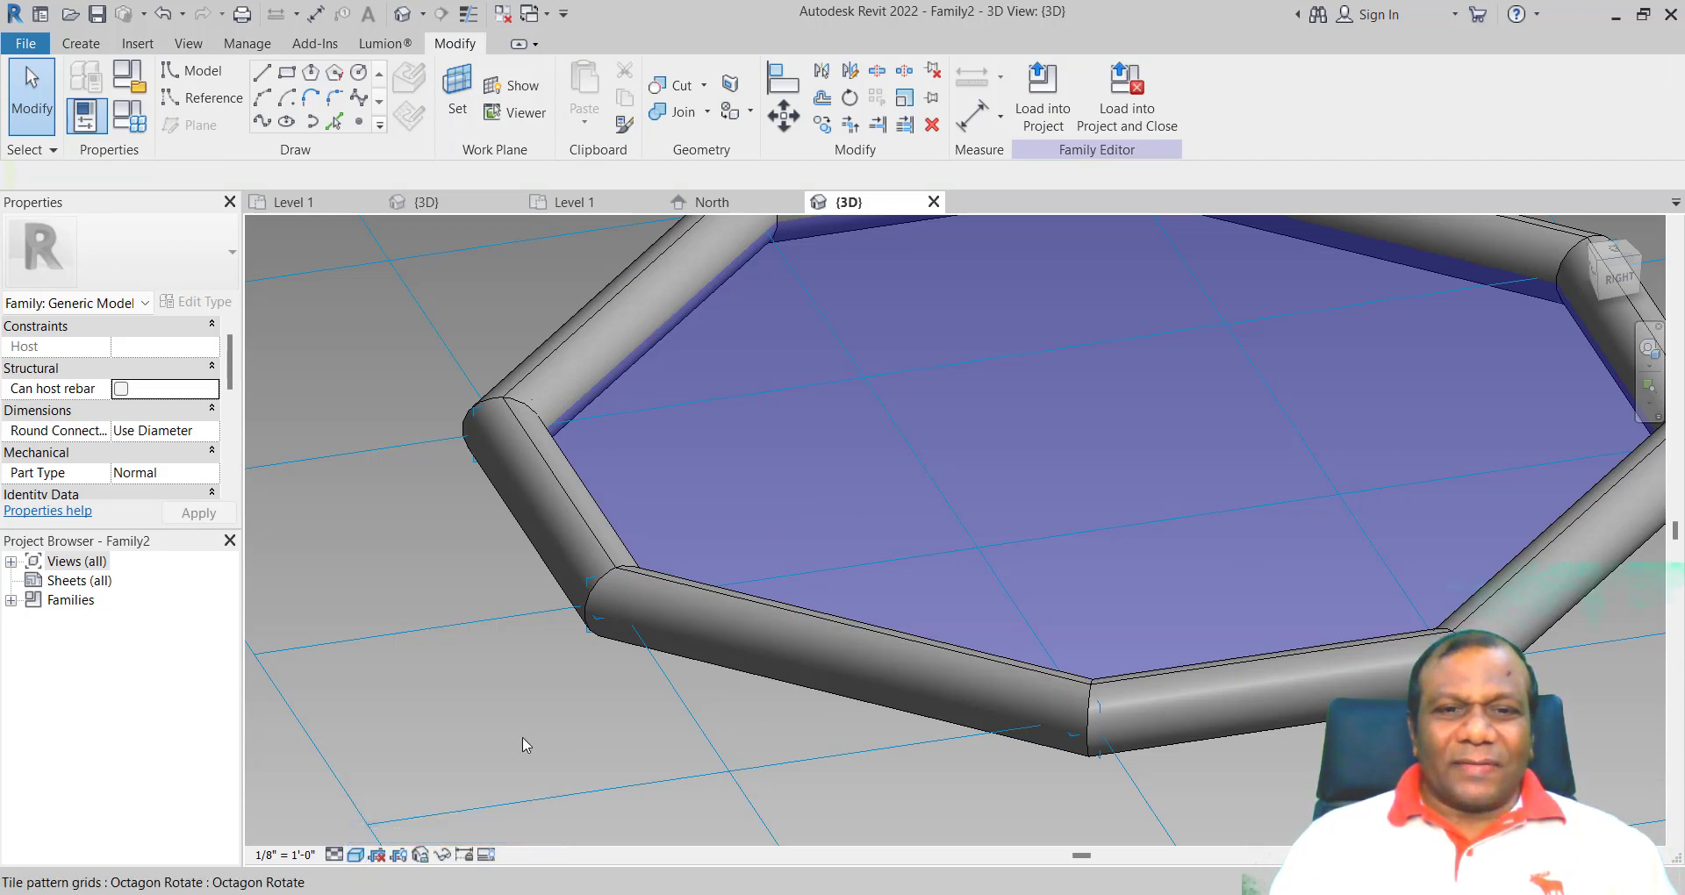
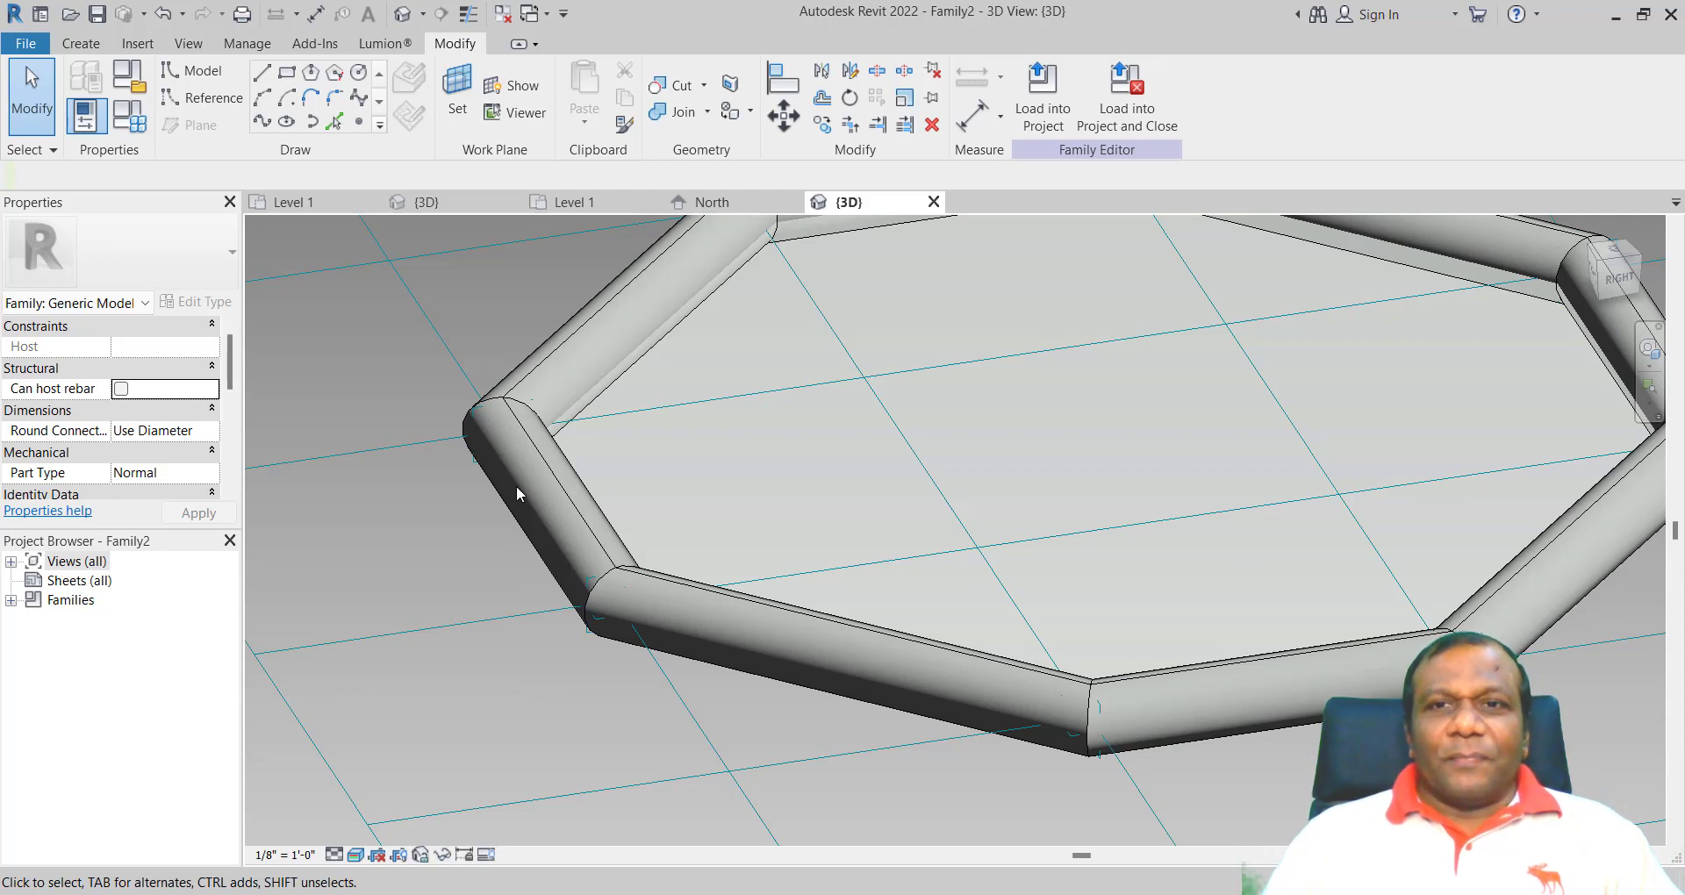
- Load the octagon panel family into the Family1 mass family
left_click(1053, 96)
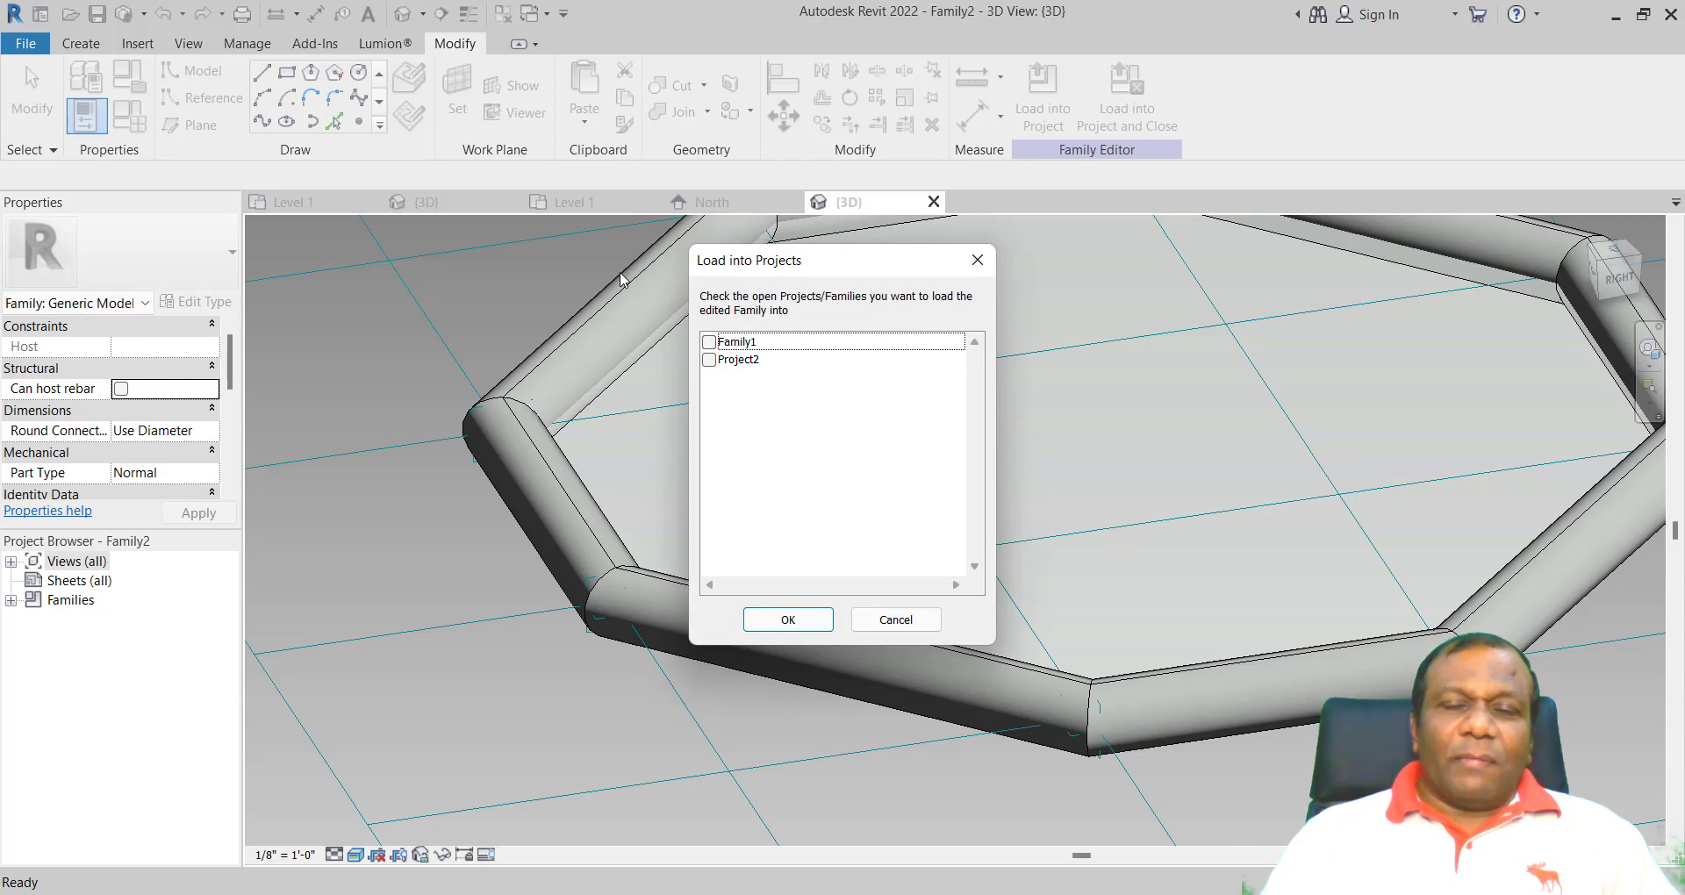
left_click(709, 342)
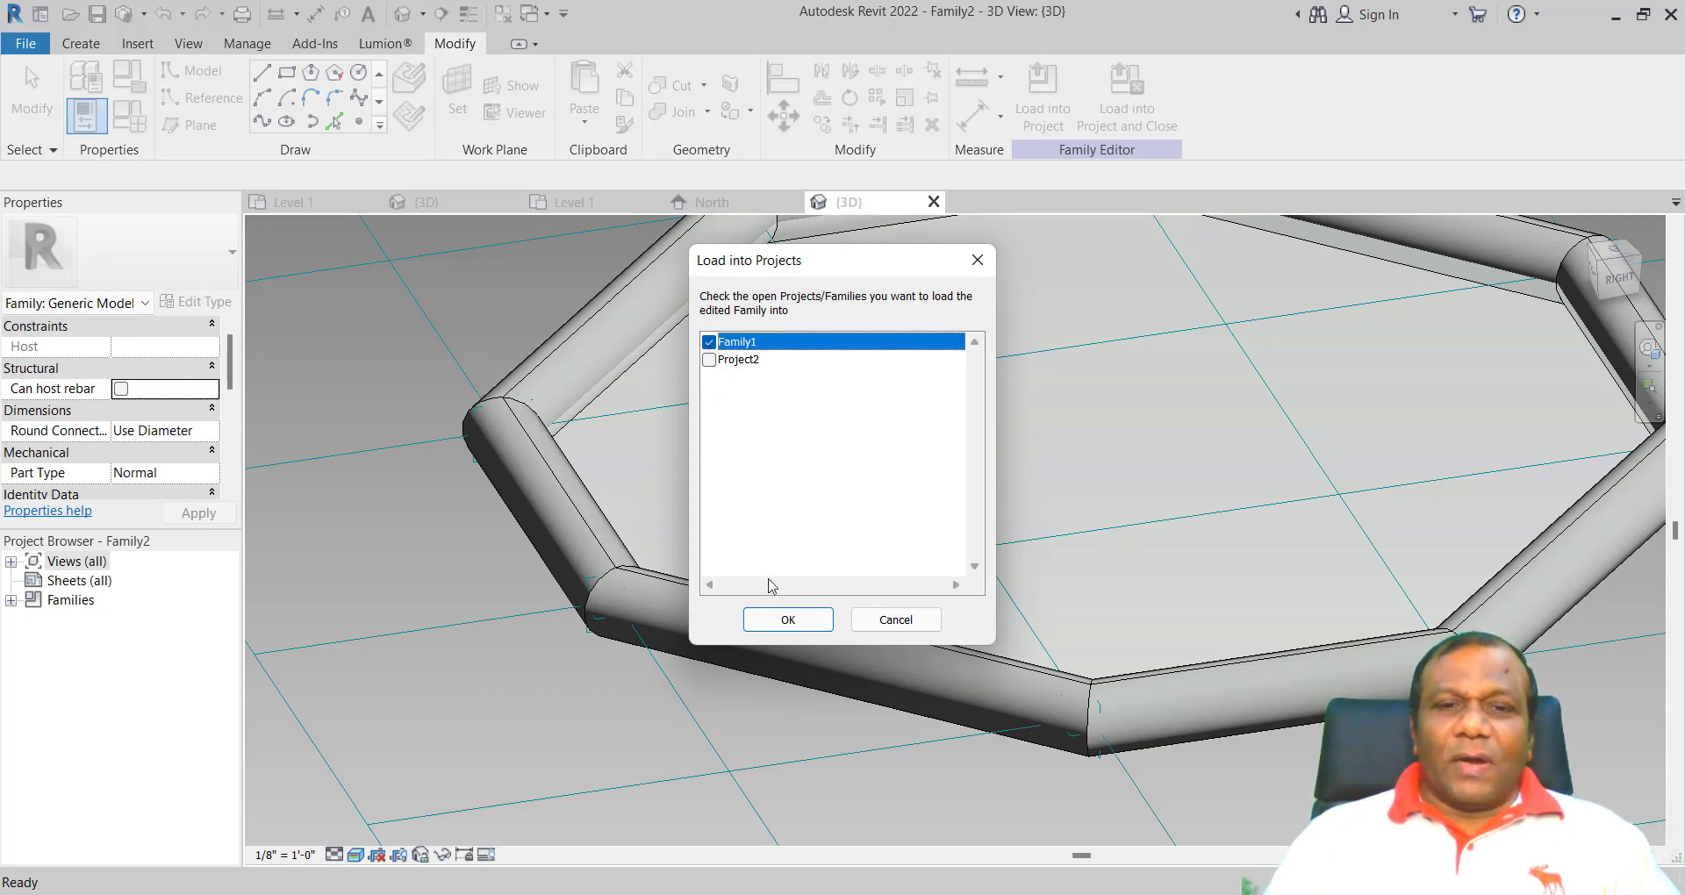
left_click(788, 619)
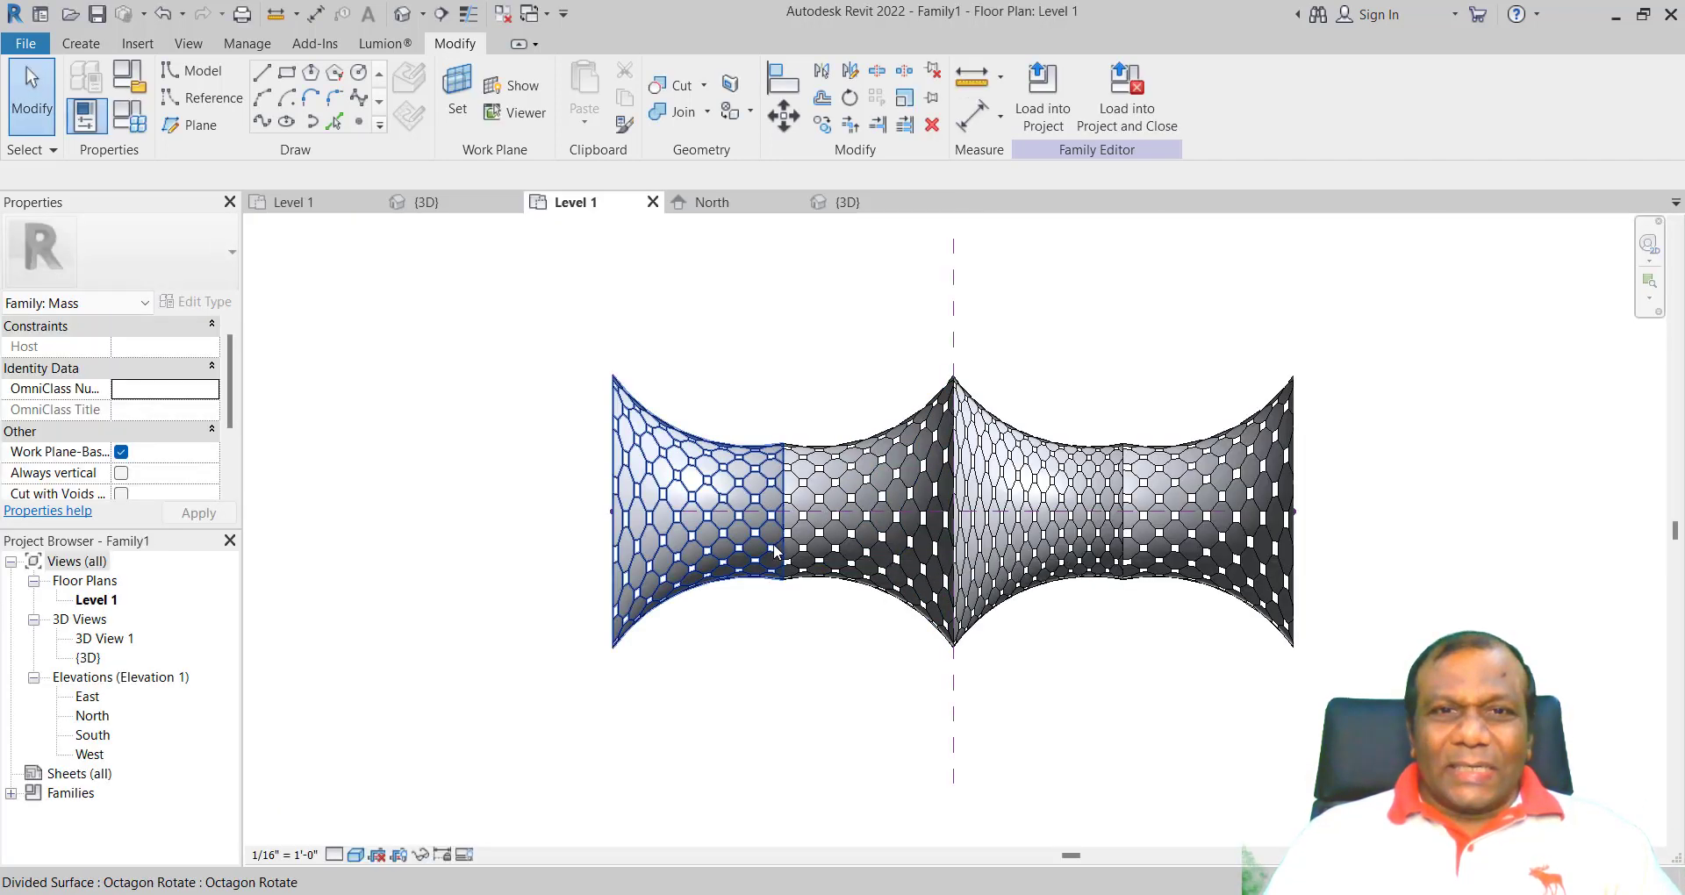
- In the mass family's 3D view, apply the Family2 panel component to the second divided surface, beside the middle peak
left_click(450, 213)
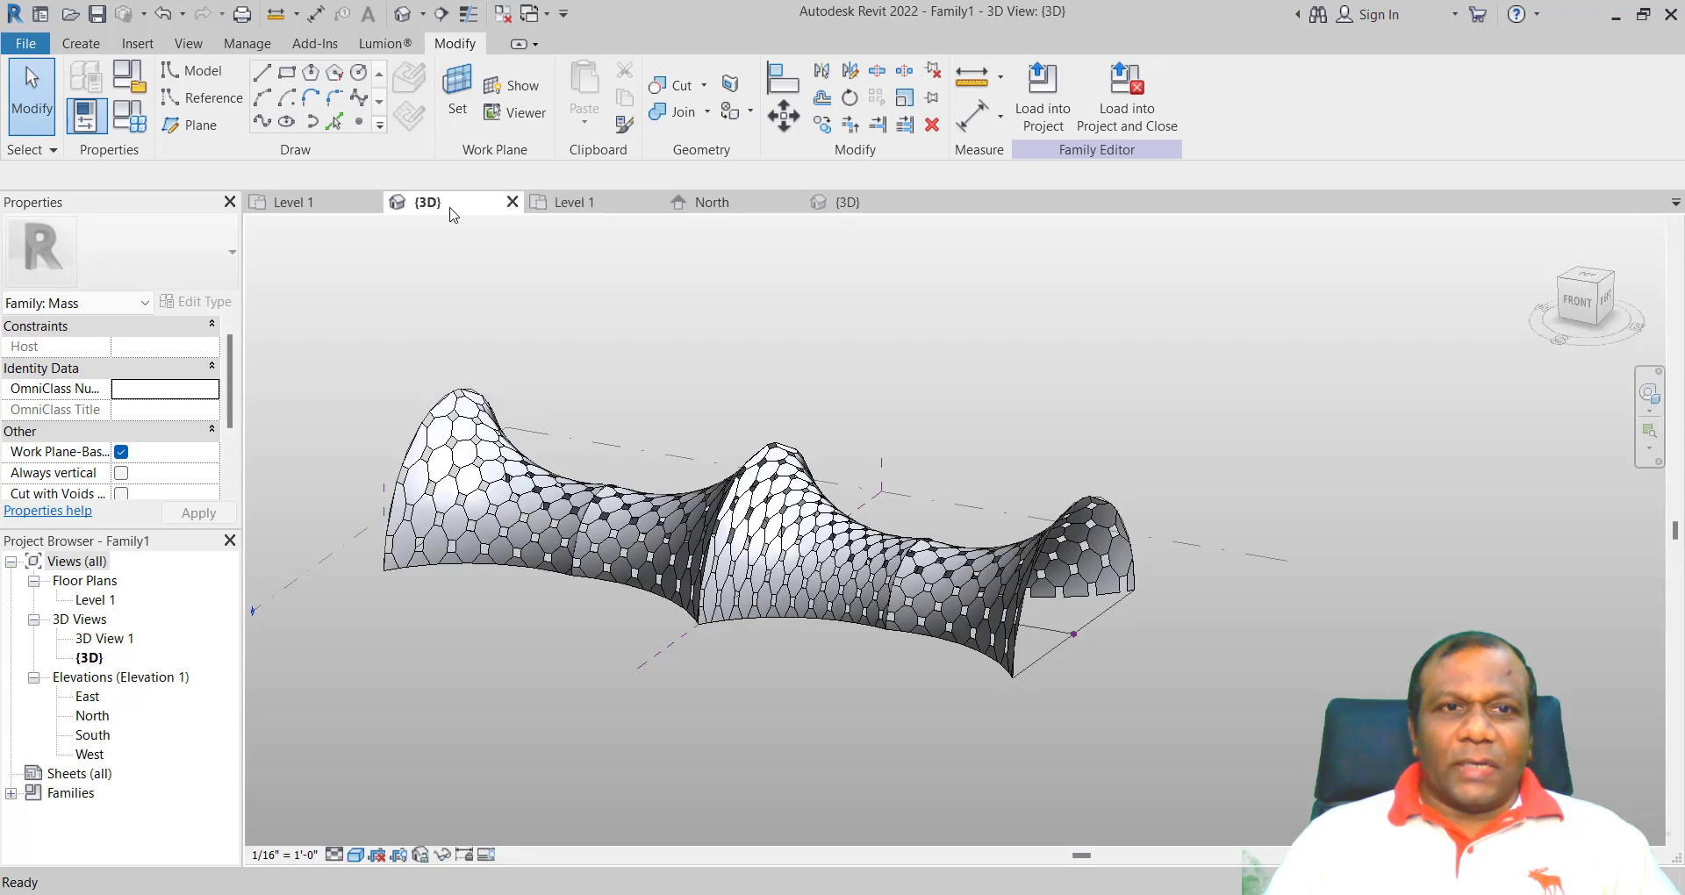
left_click(512, 469)
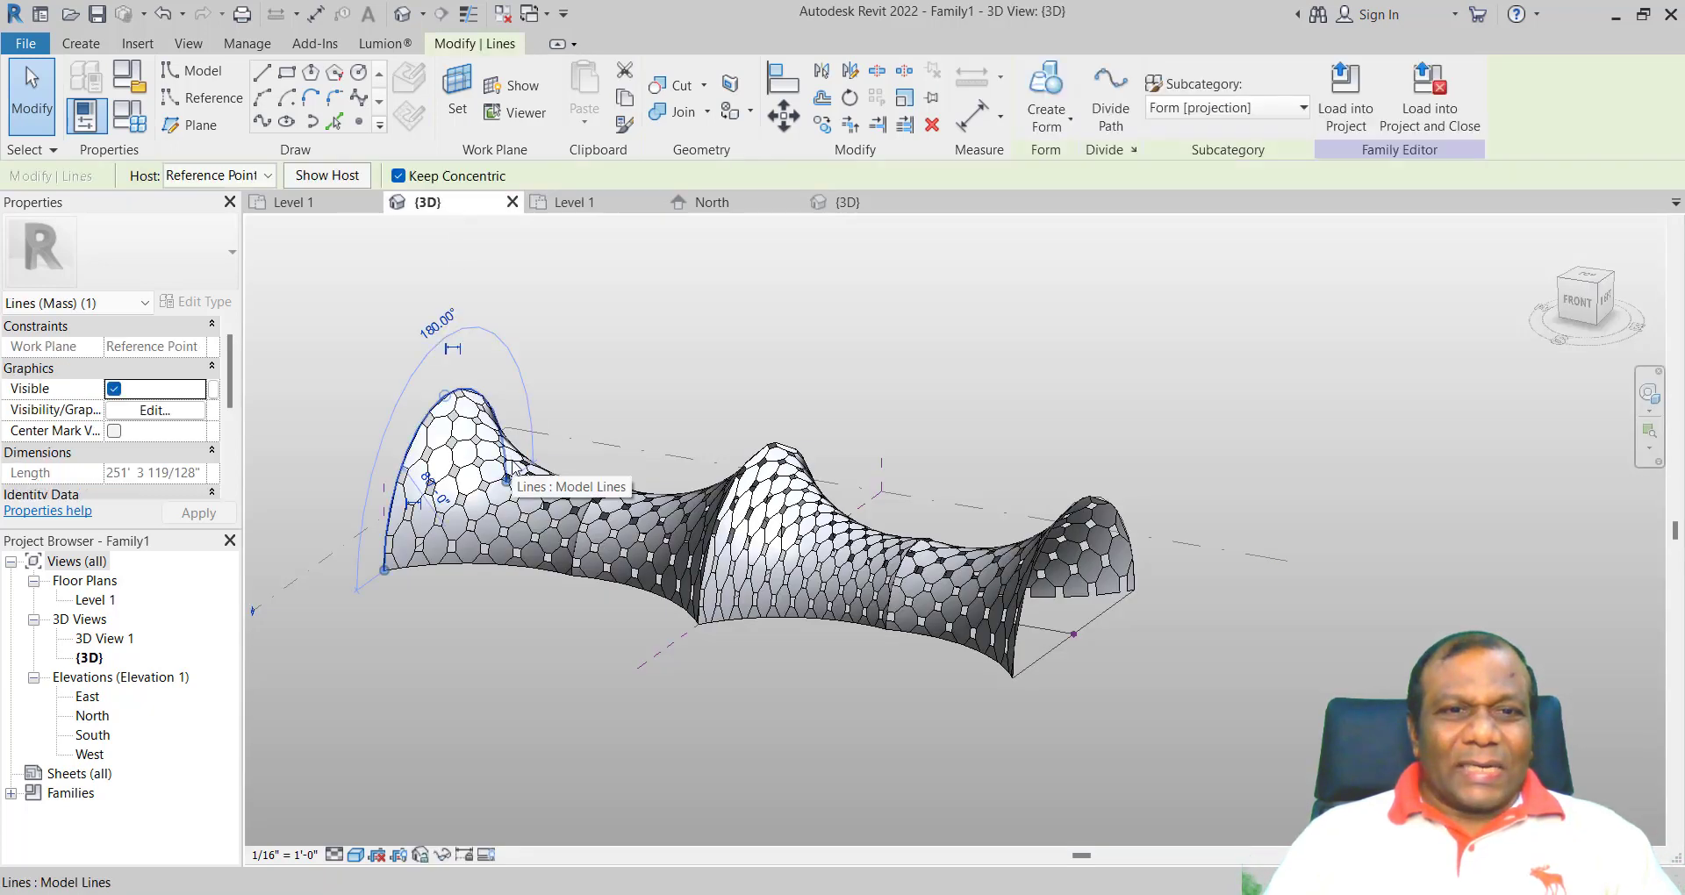
left_click(649, 548)
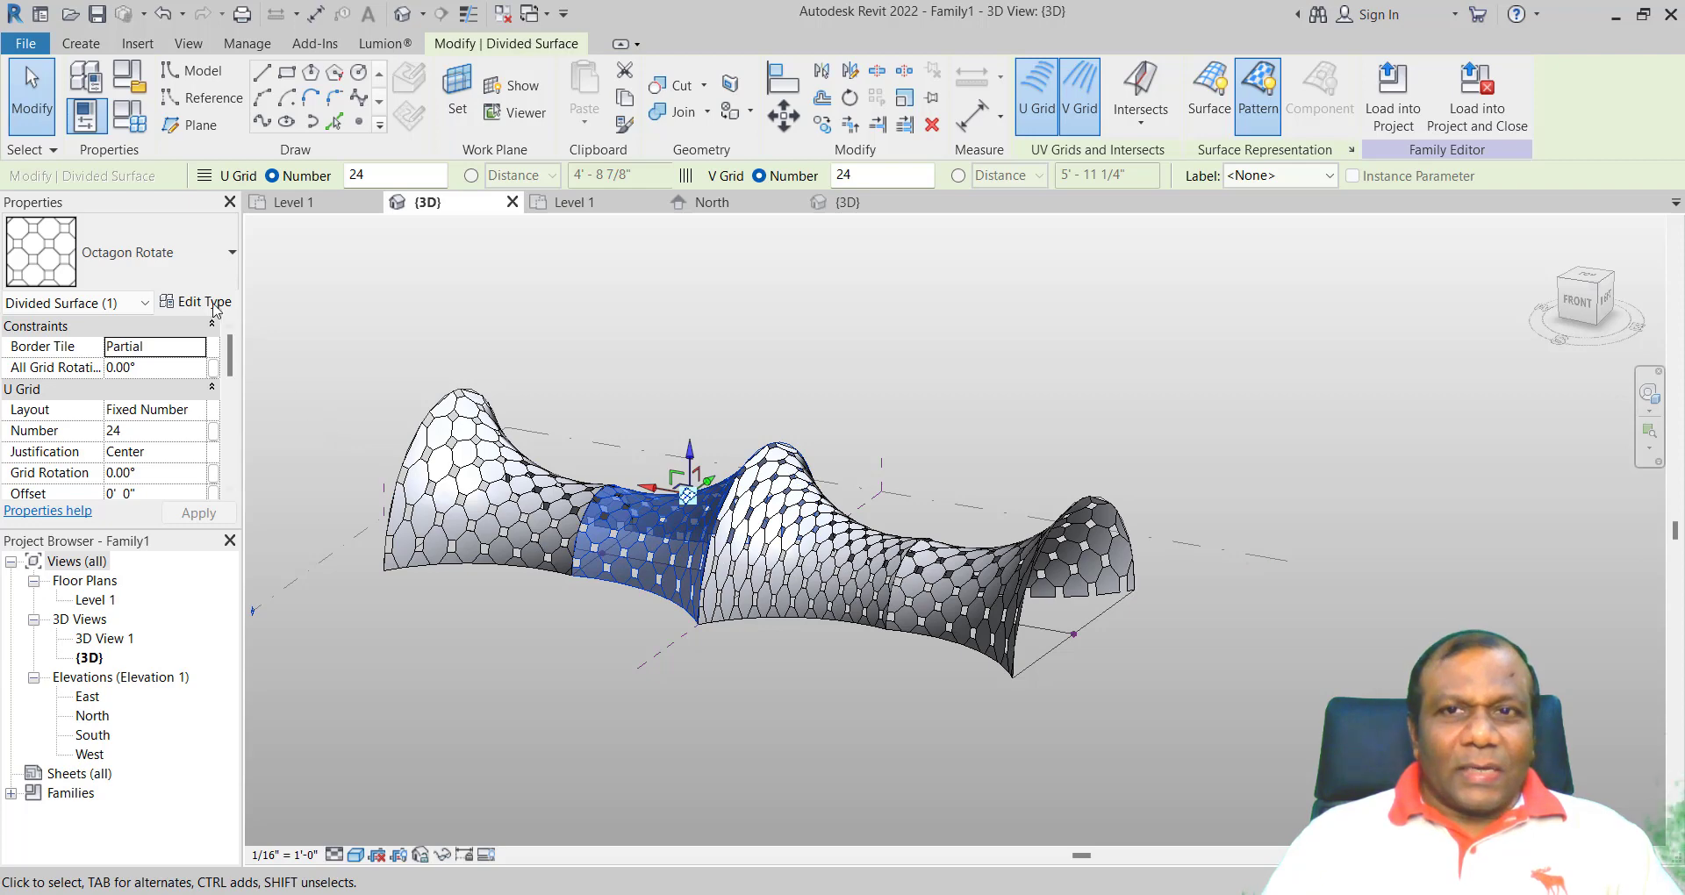
left_click(202, 278)
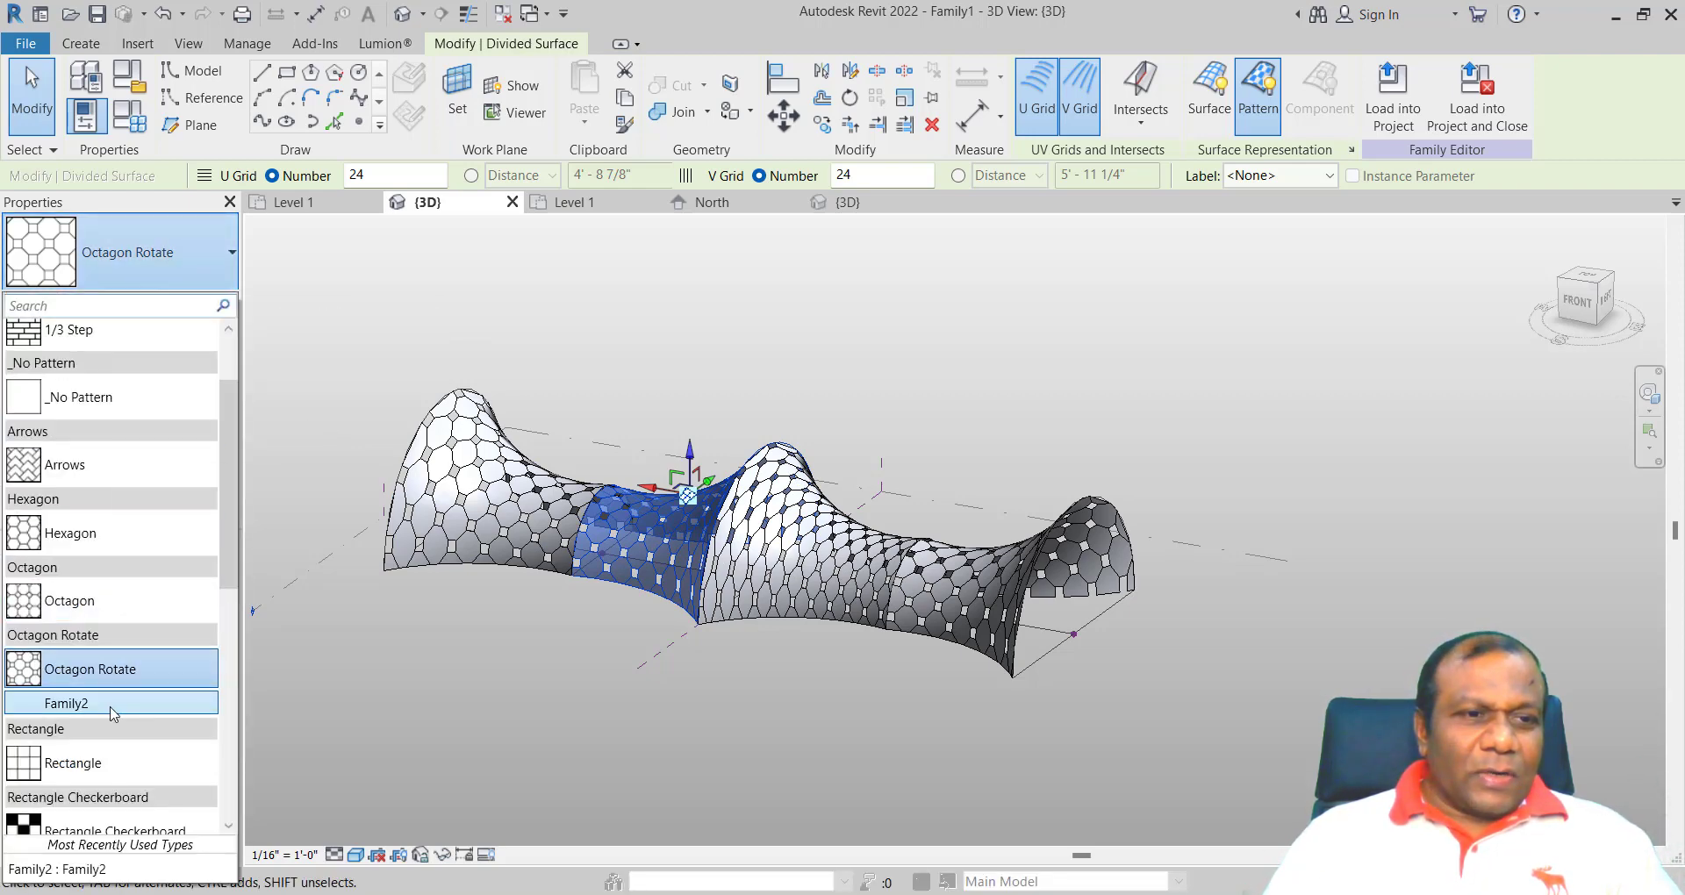
left_click(187, 702)
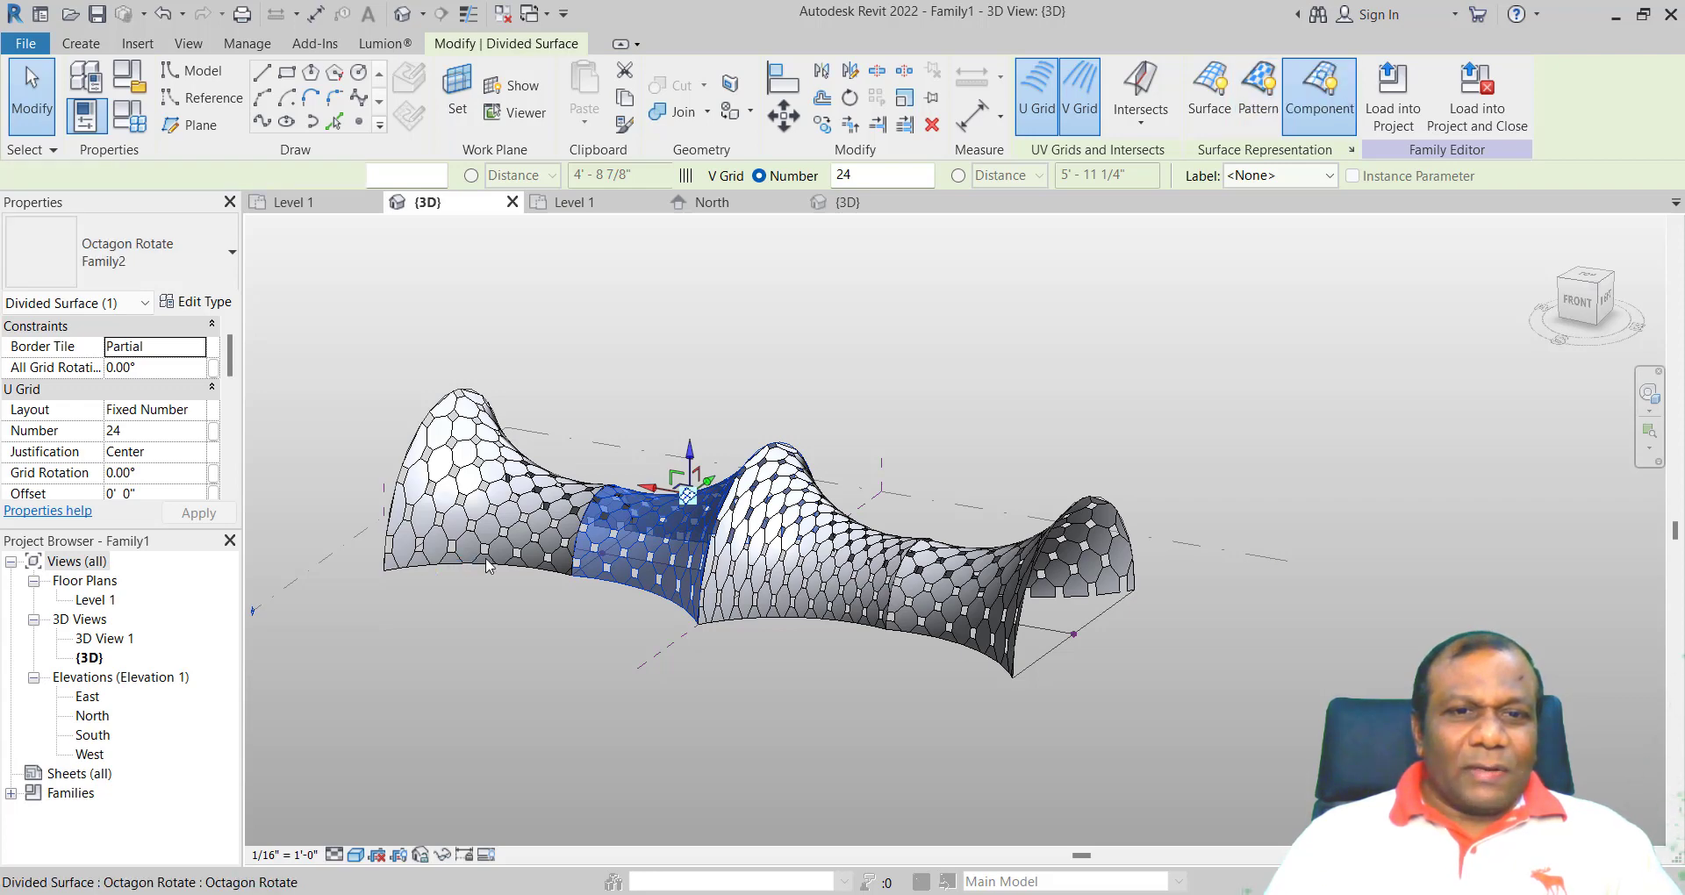
scroll(708, 672, "up", 2)
left_click(709, 672)
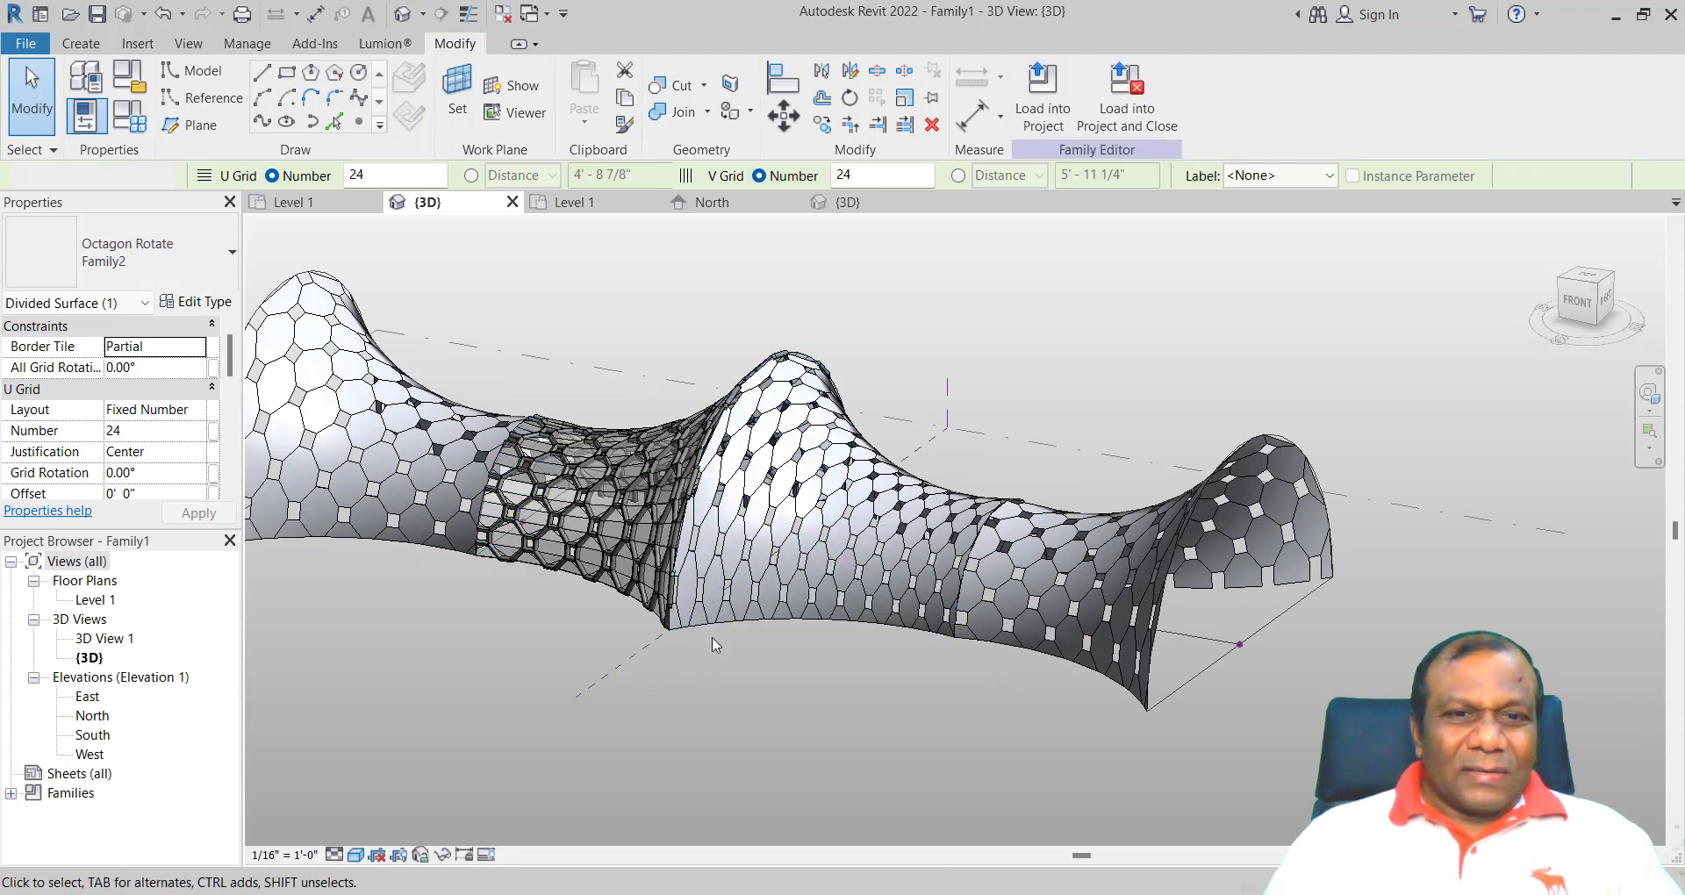
- Select the three remaining Octagon Rotate divided surfaces together and apply the Family2 panel component to them
left_click(722, 621)
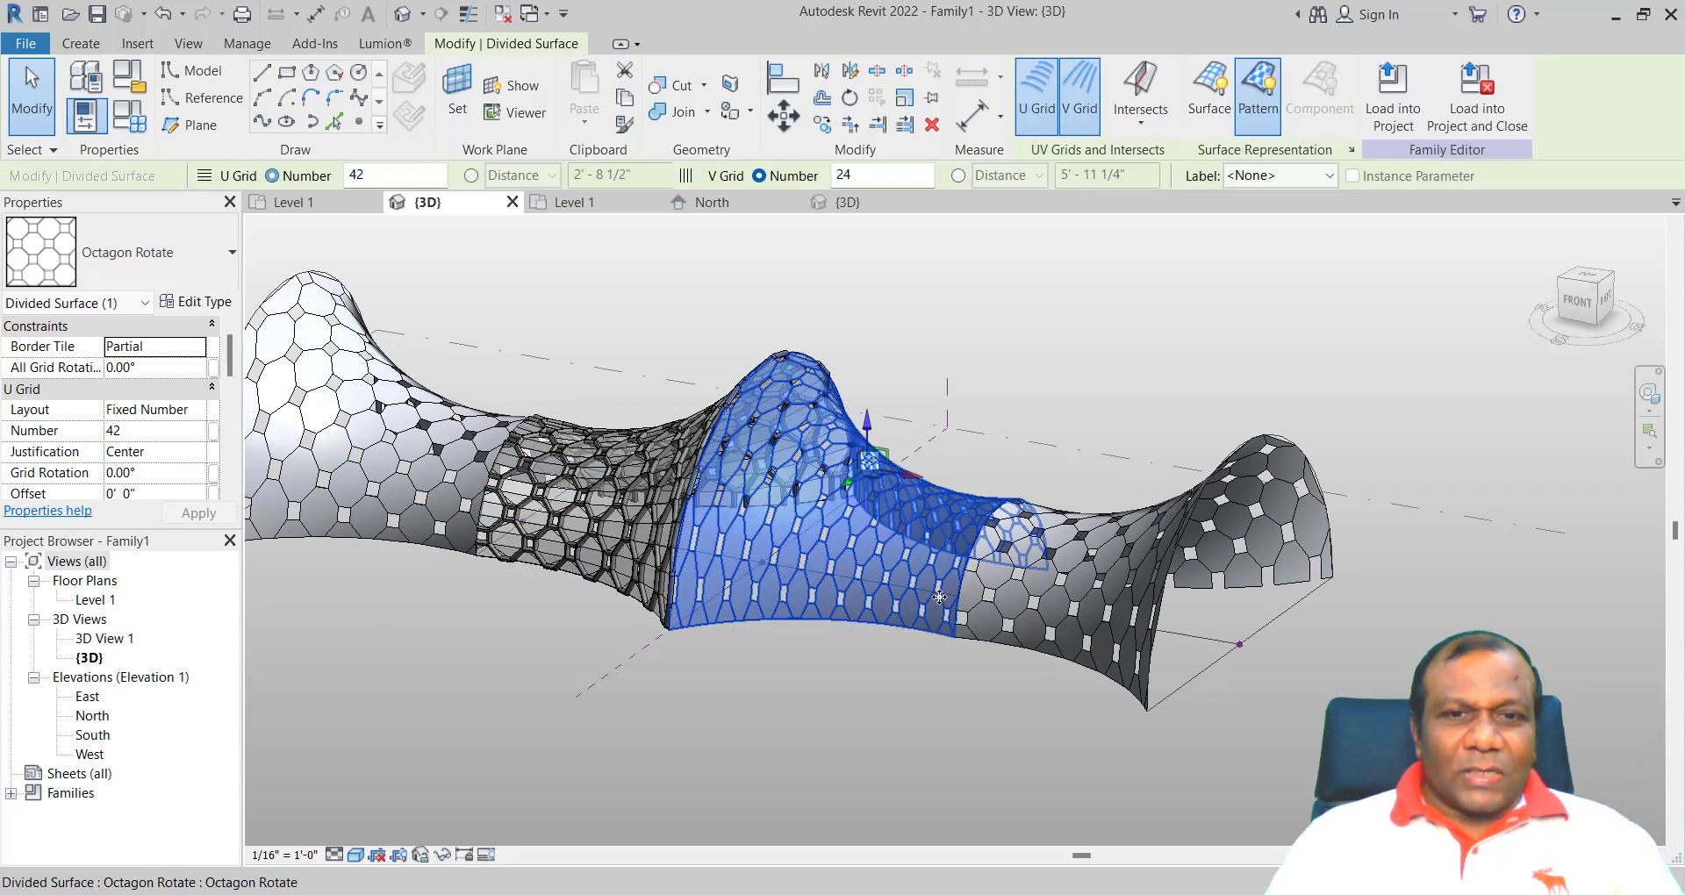
left_click(1007, 600, "ctrl")
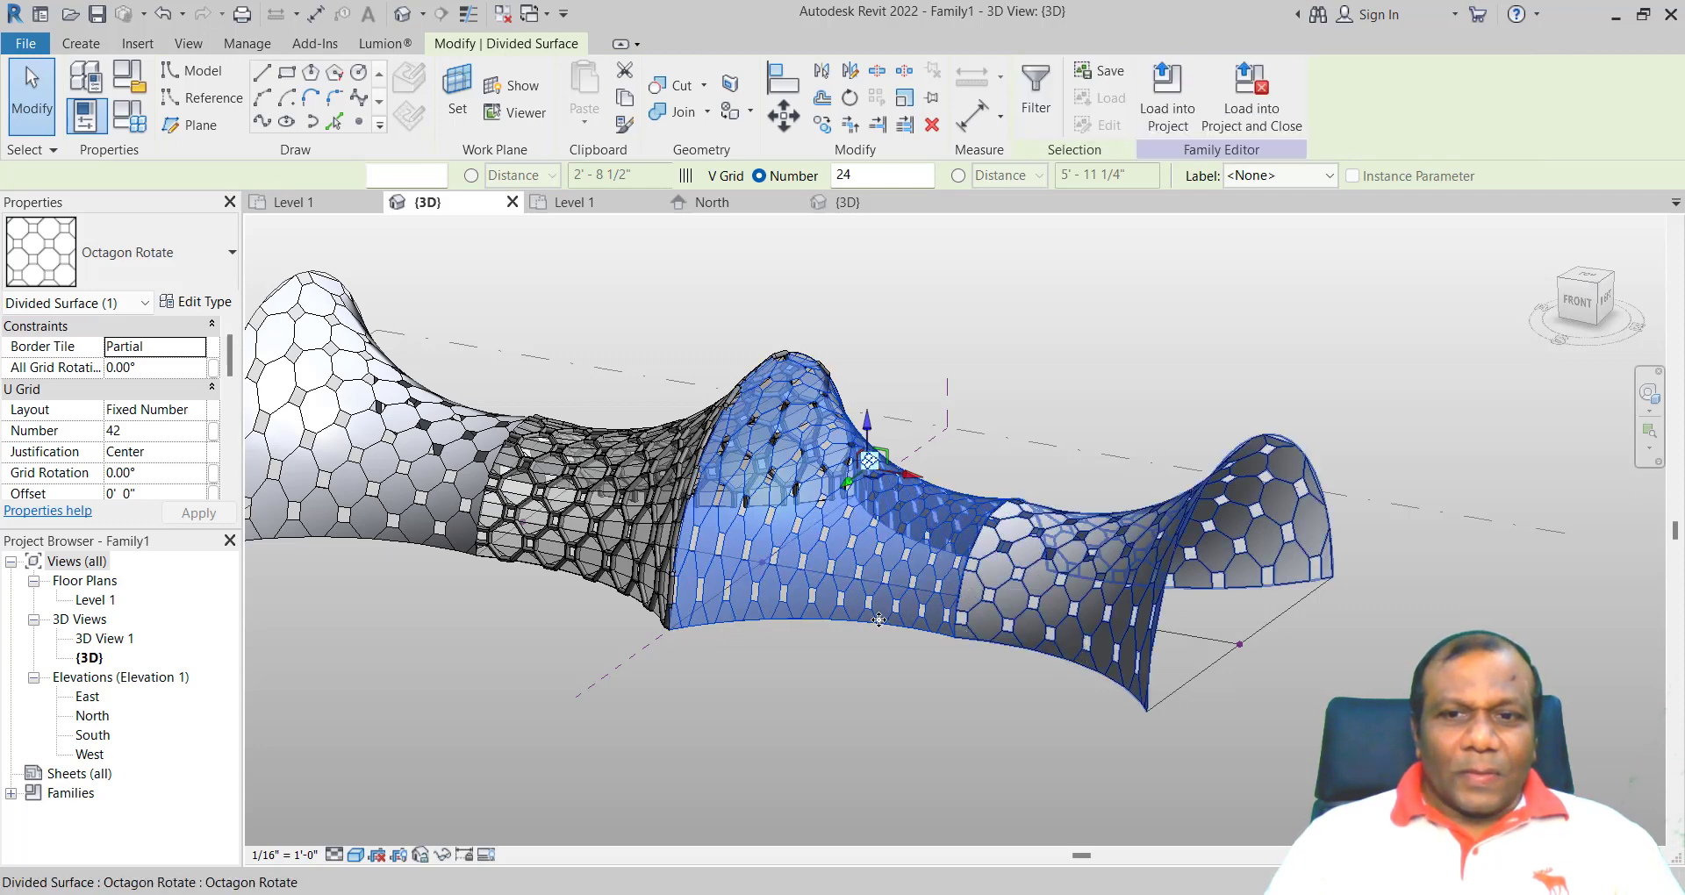
left_click(376, 481, "ctrl")
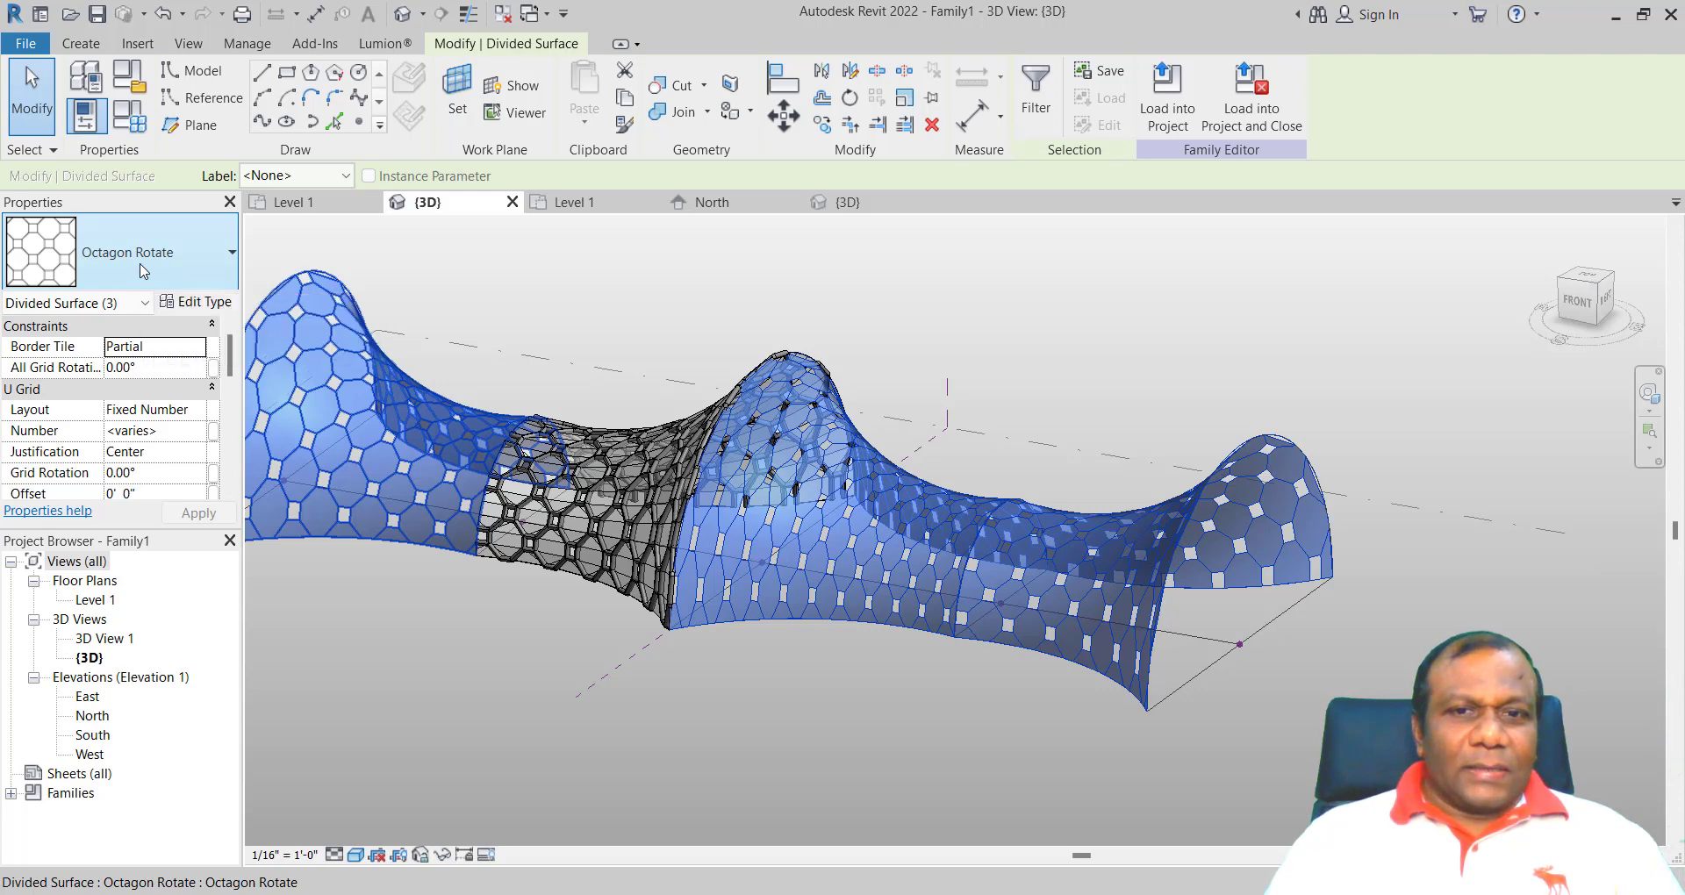
left_click(143, 271)
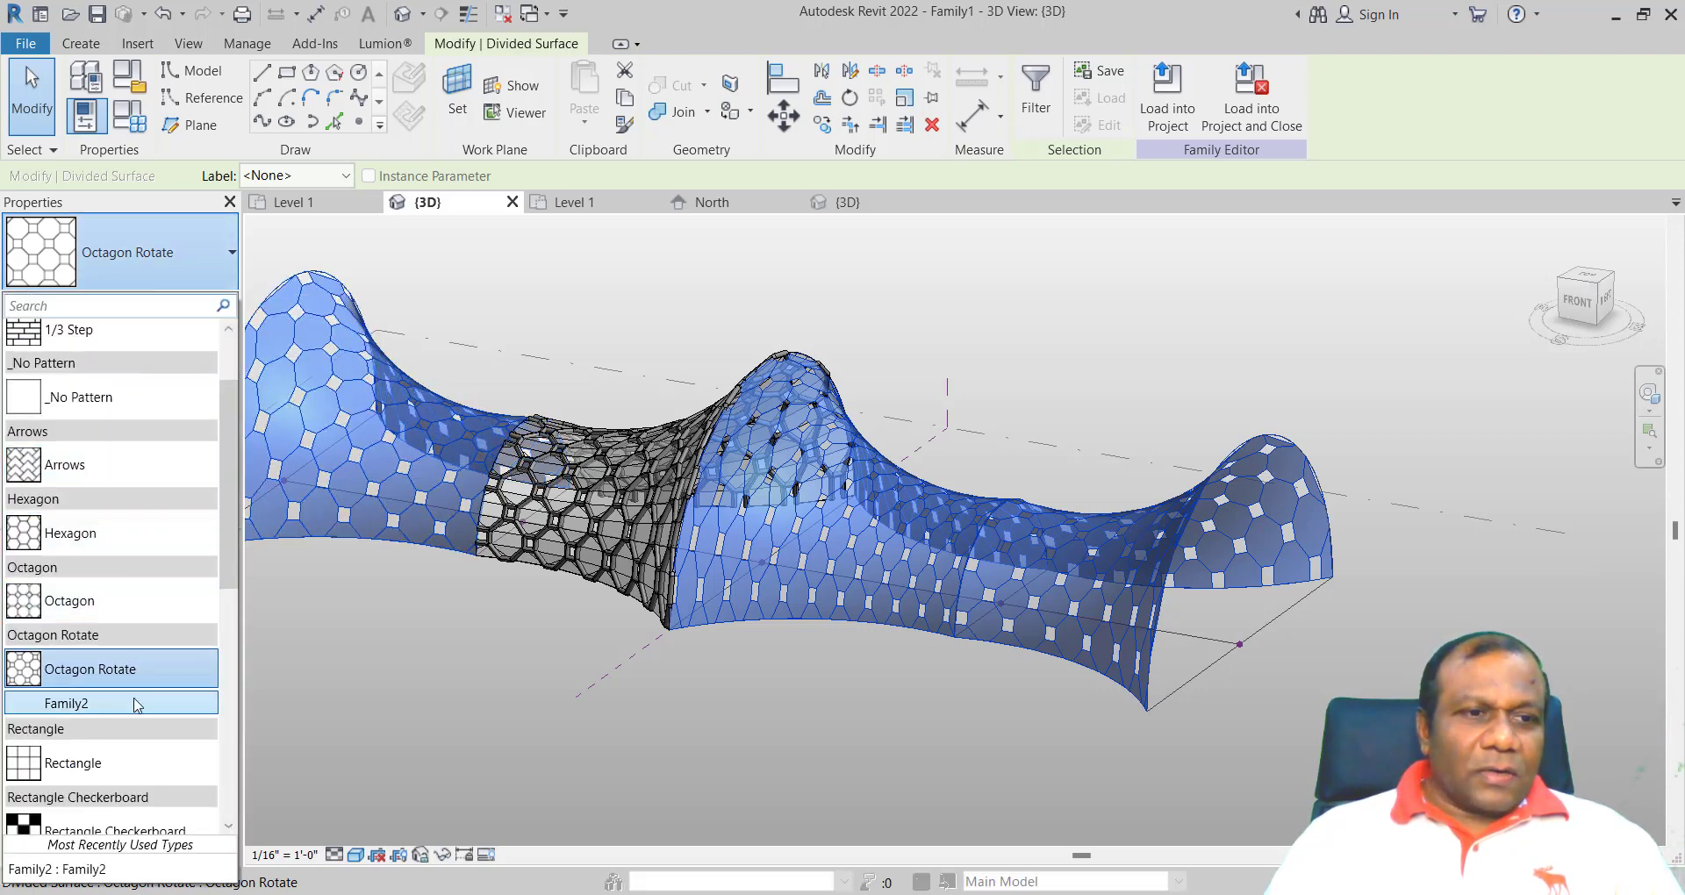
left_click(94, 708)
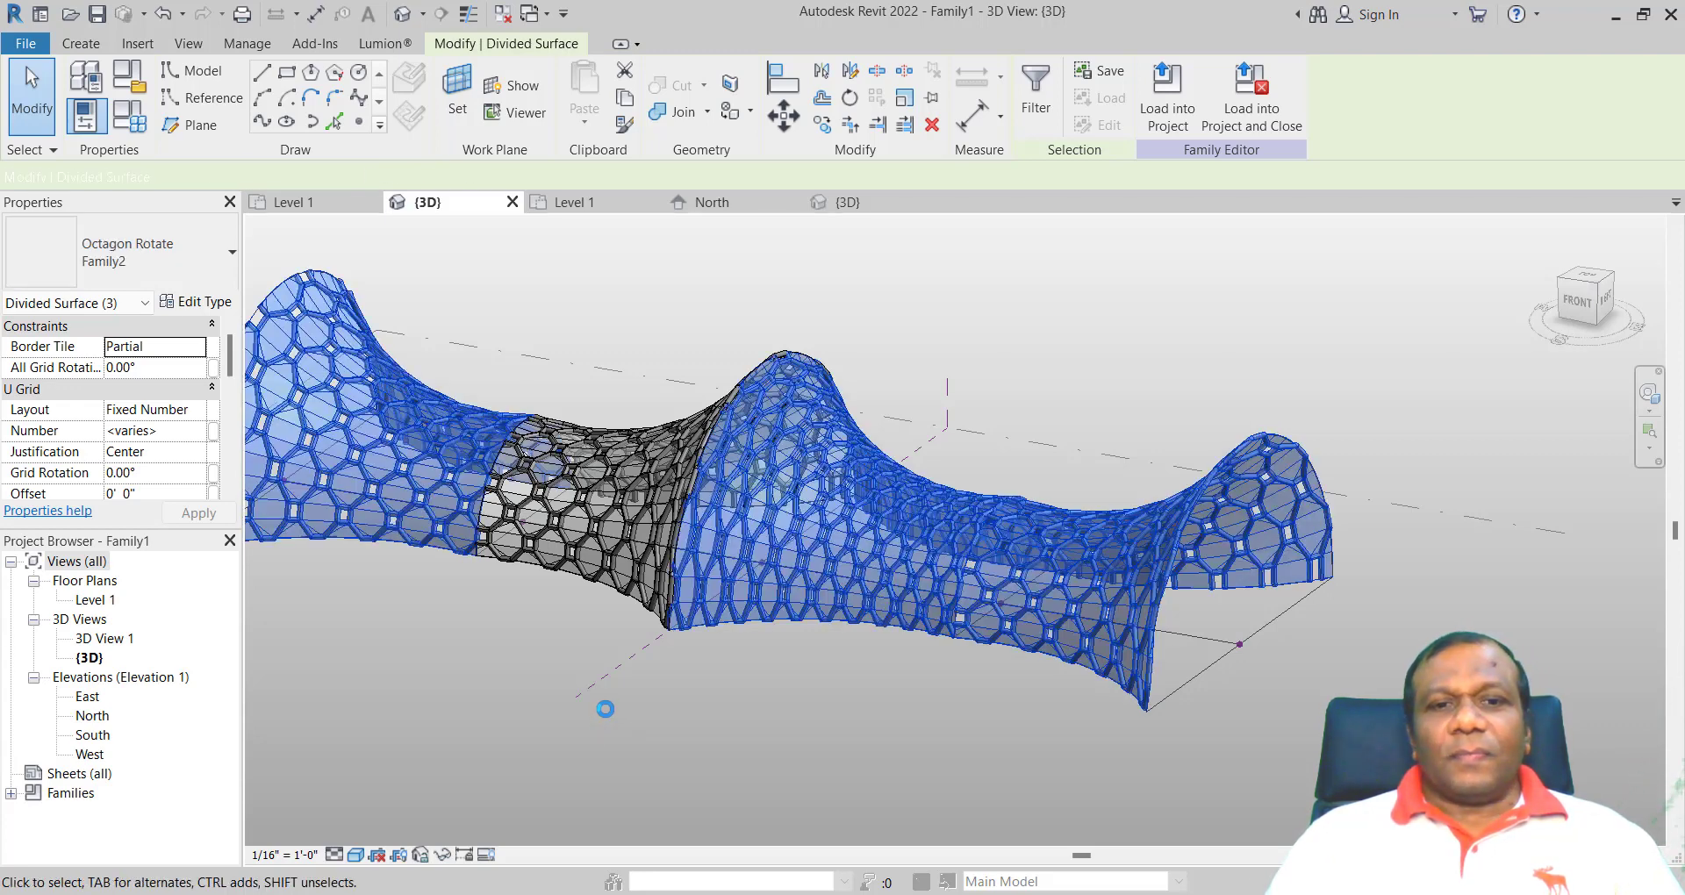
left_click(514, 636)
- Load the finished mass family into Project2 and dismiss the Show Mass notice
scroll(514, 636, "up", 5)
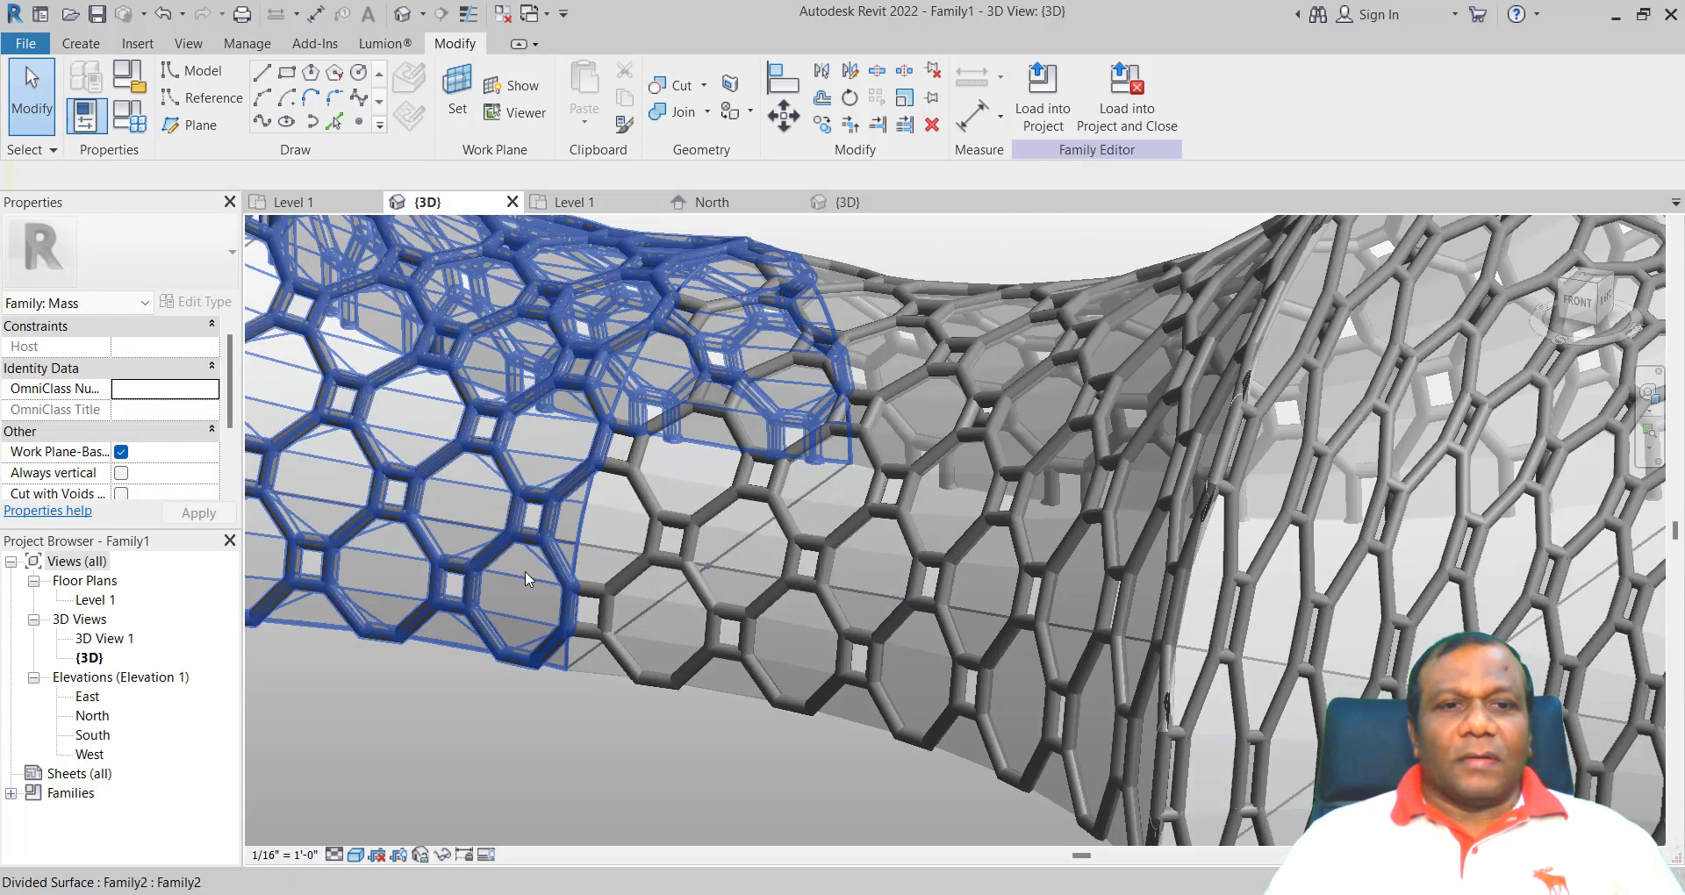
scroll(682, 611, "down", 5)
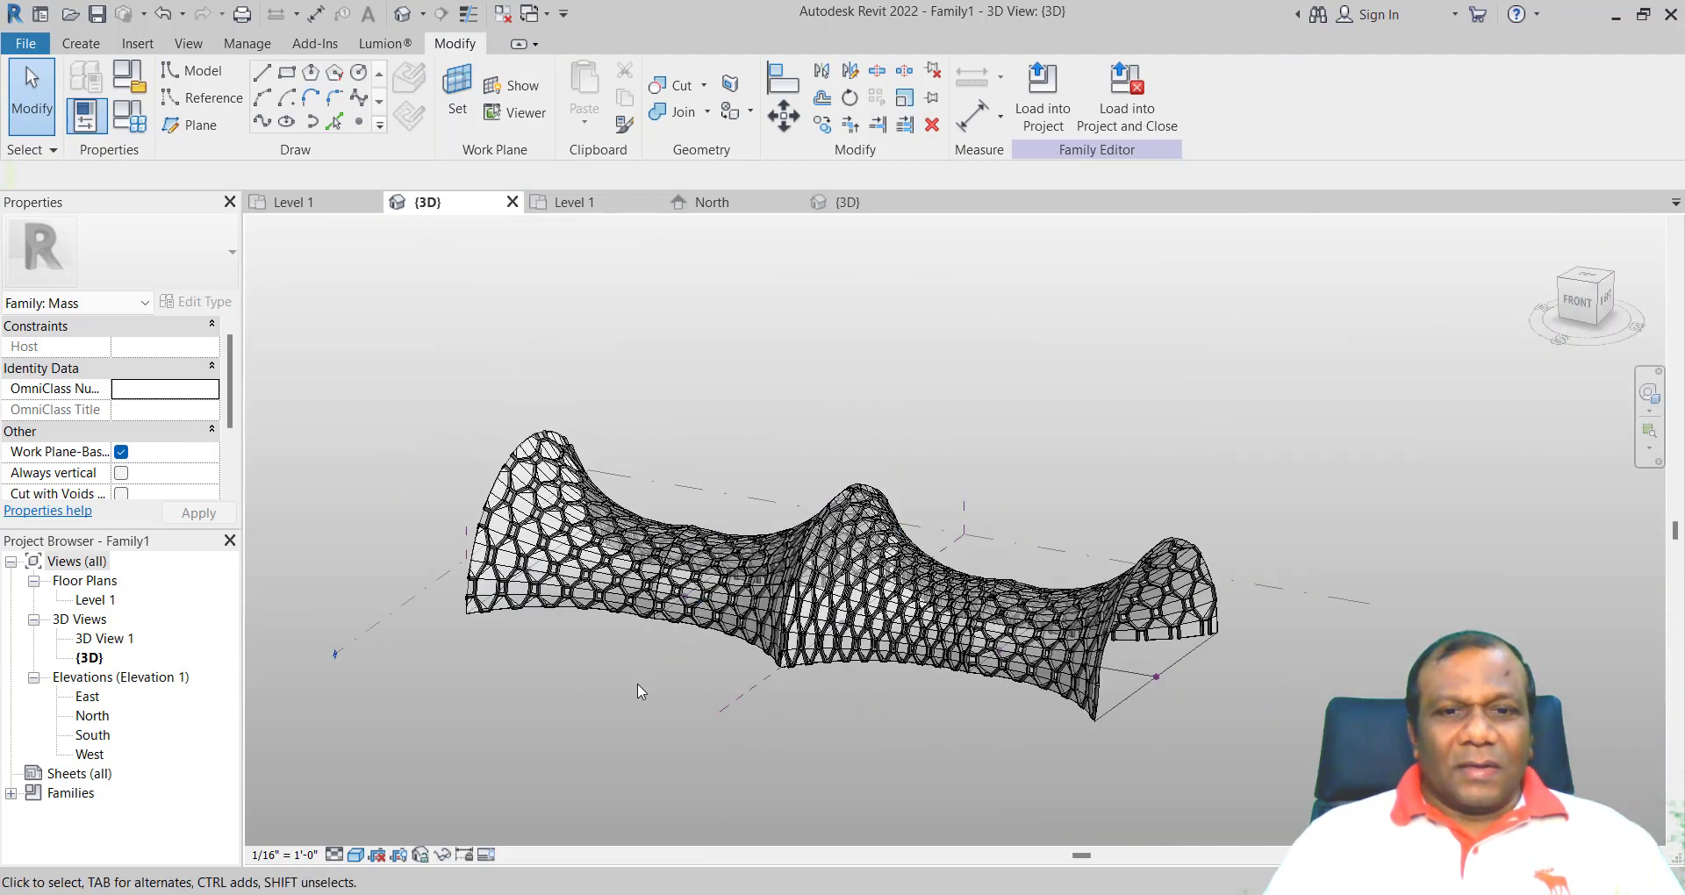
scroll(603, 644, "up", 5)
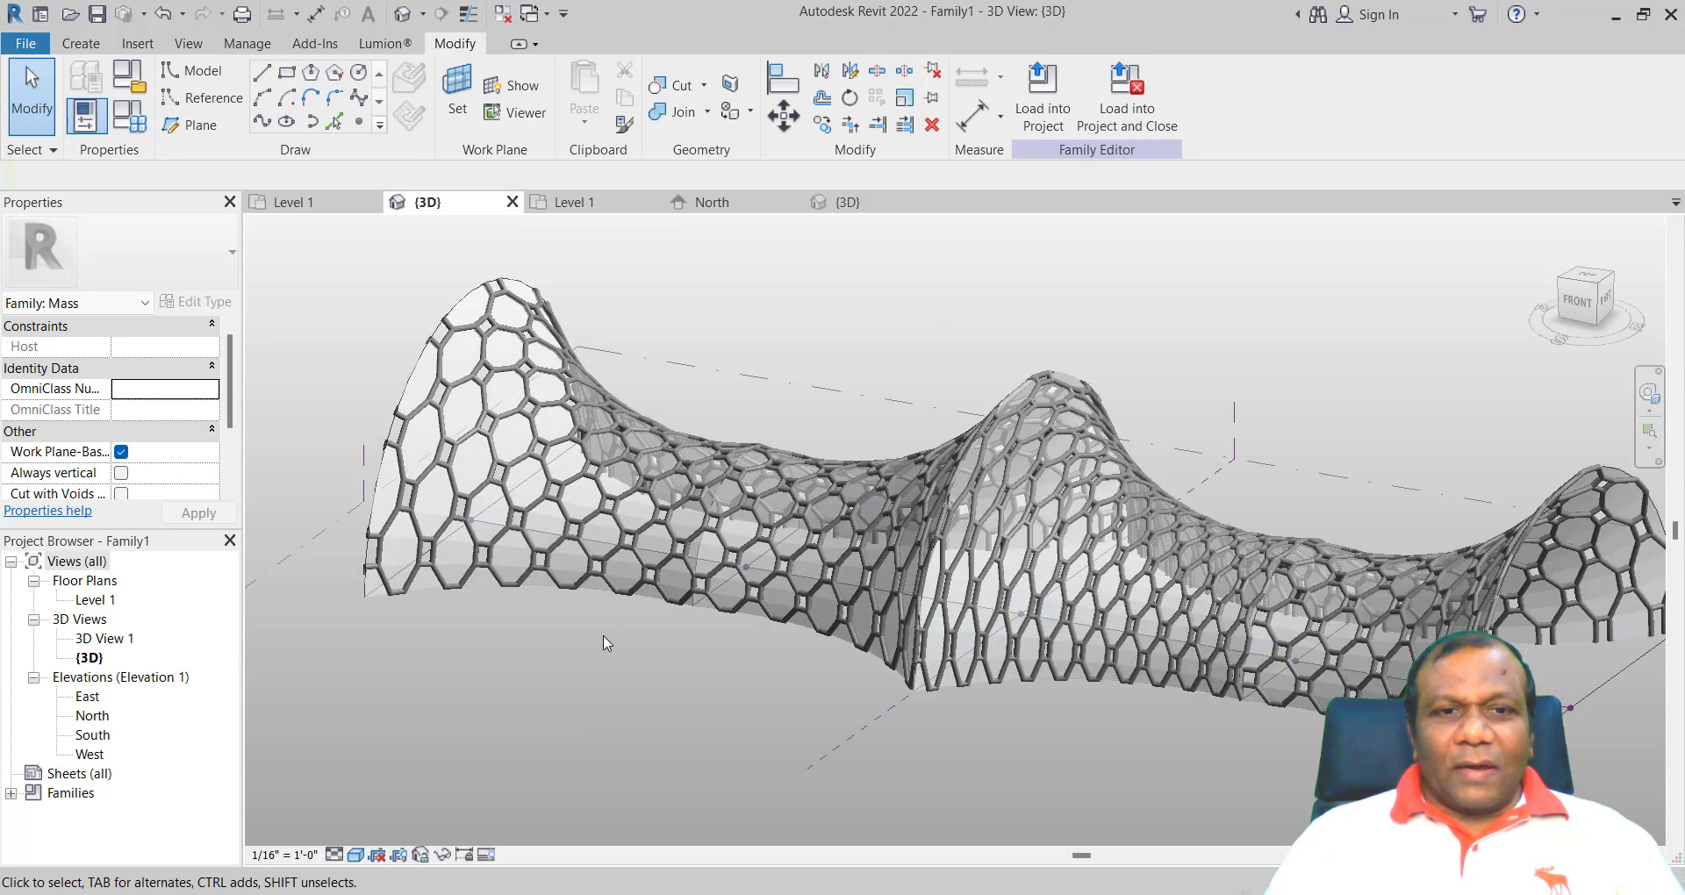
scroll(603, 643, "down", 4)
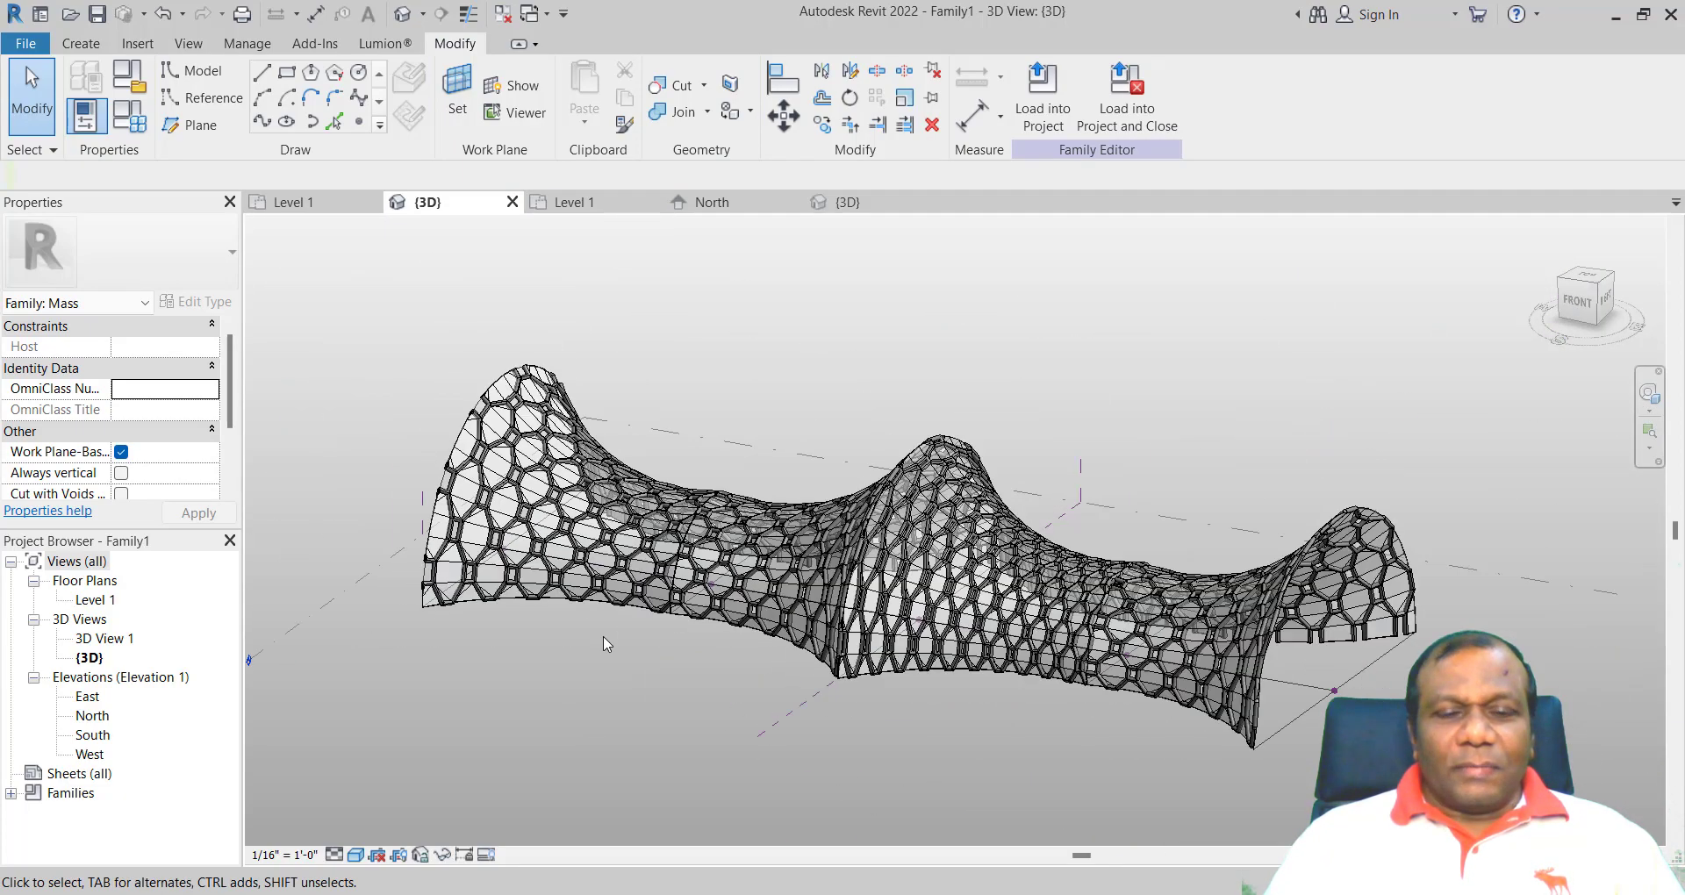
left_click(1046, 104)
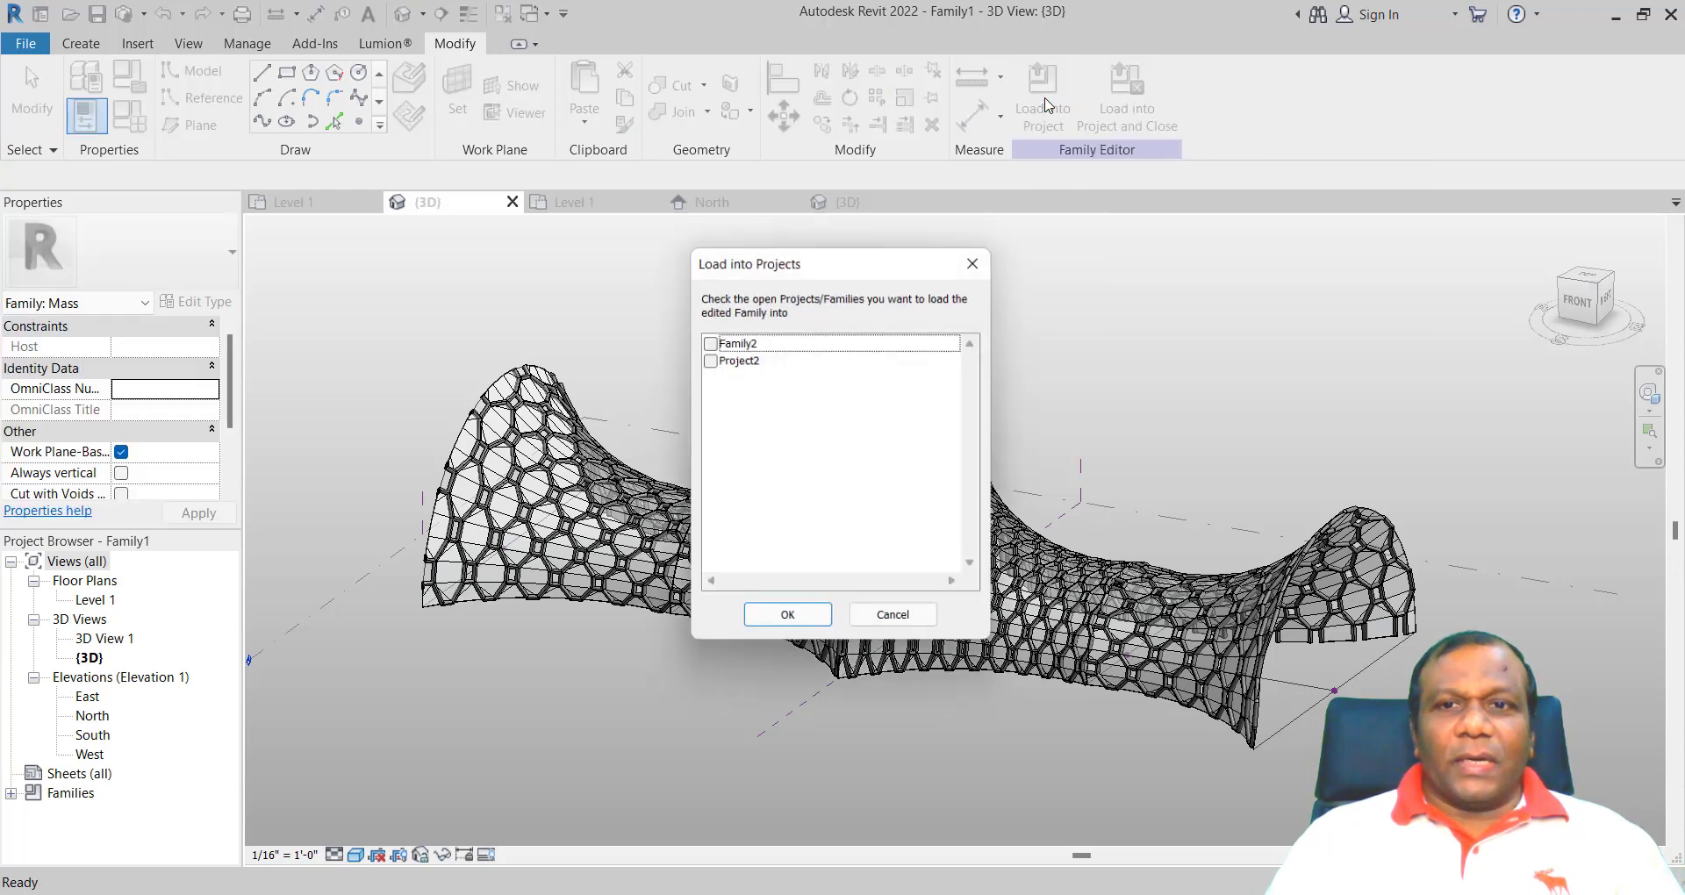
left_click(709, 360)
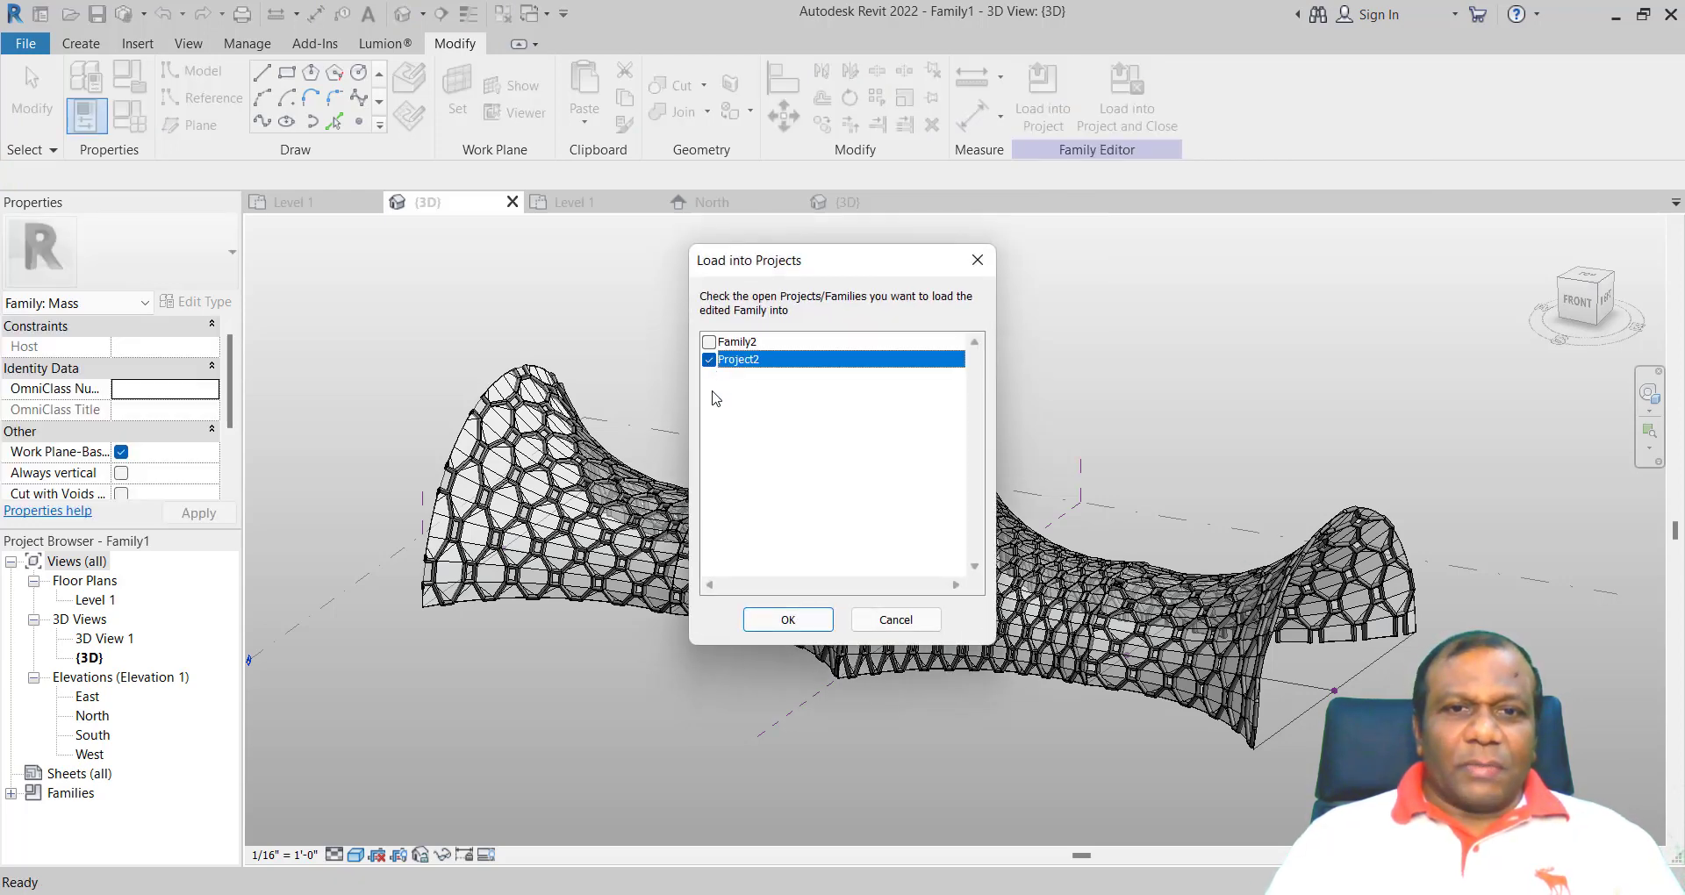
left_click(790, 620)
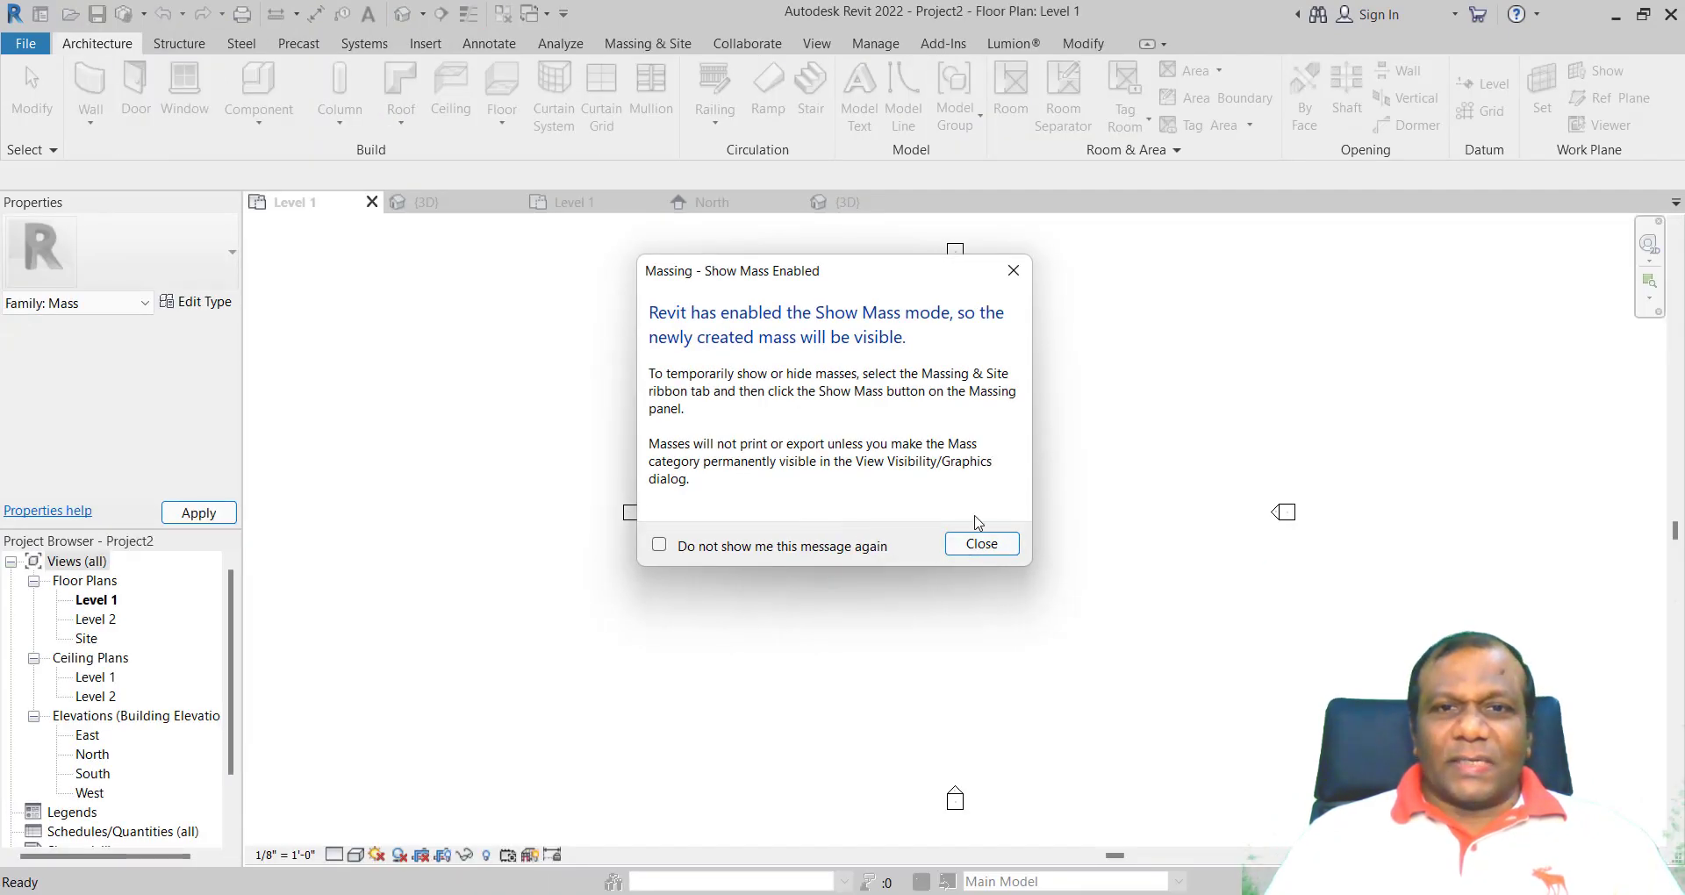
left_click(981, 544)
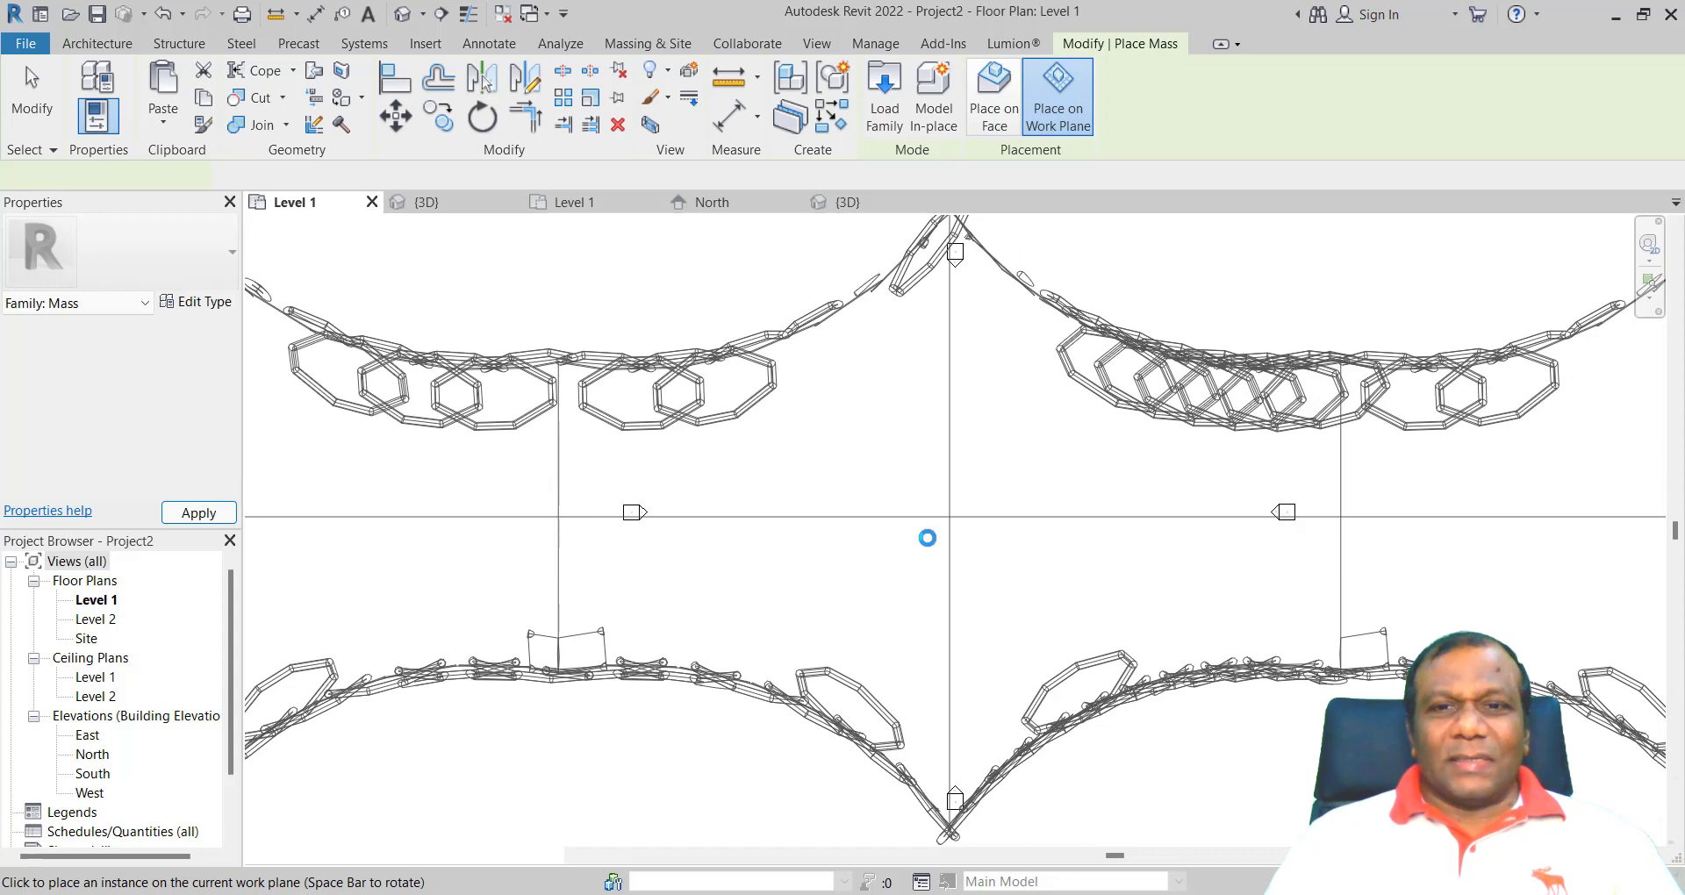
- Place one instance of the Family1 mass on the Level 1 work plane, dismiss the warning and end the placement
left_click(1331, 675)
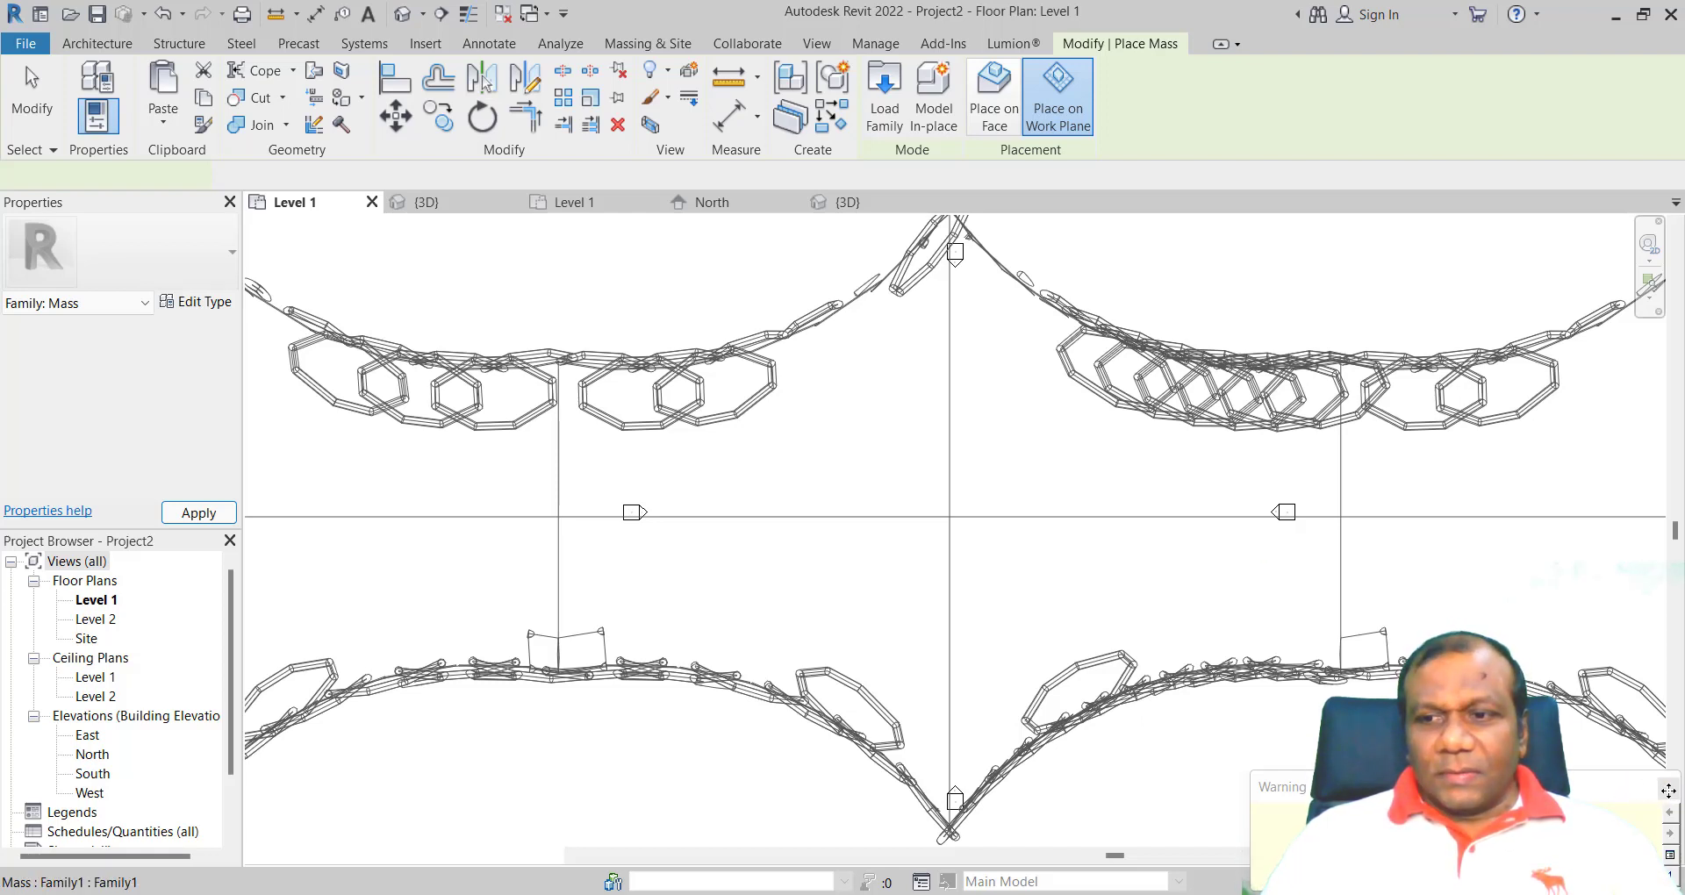
scroll(929, 538, "down", 6)
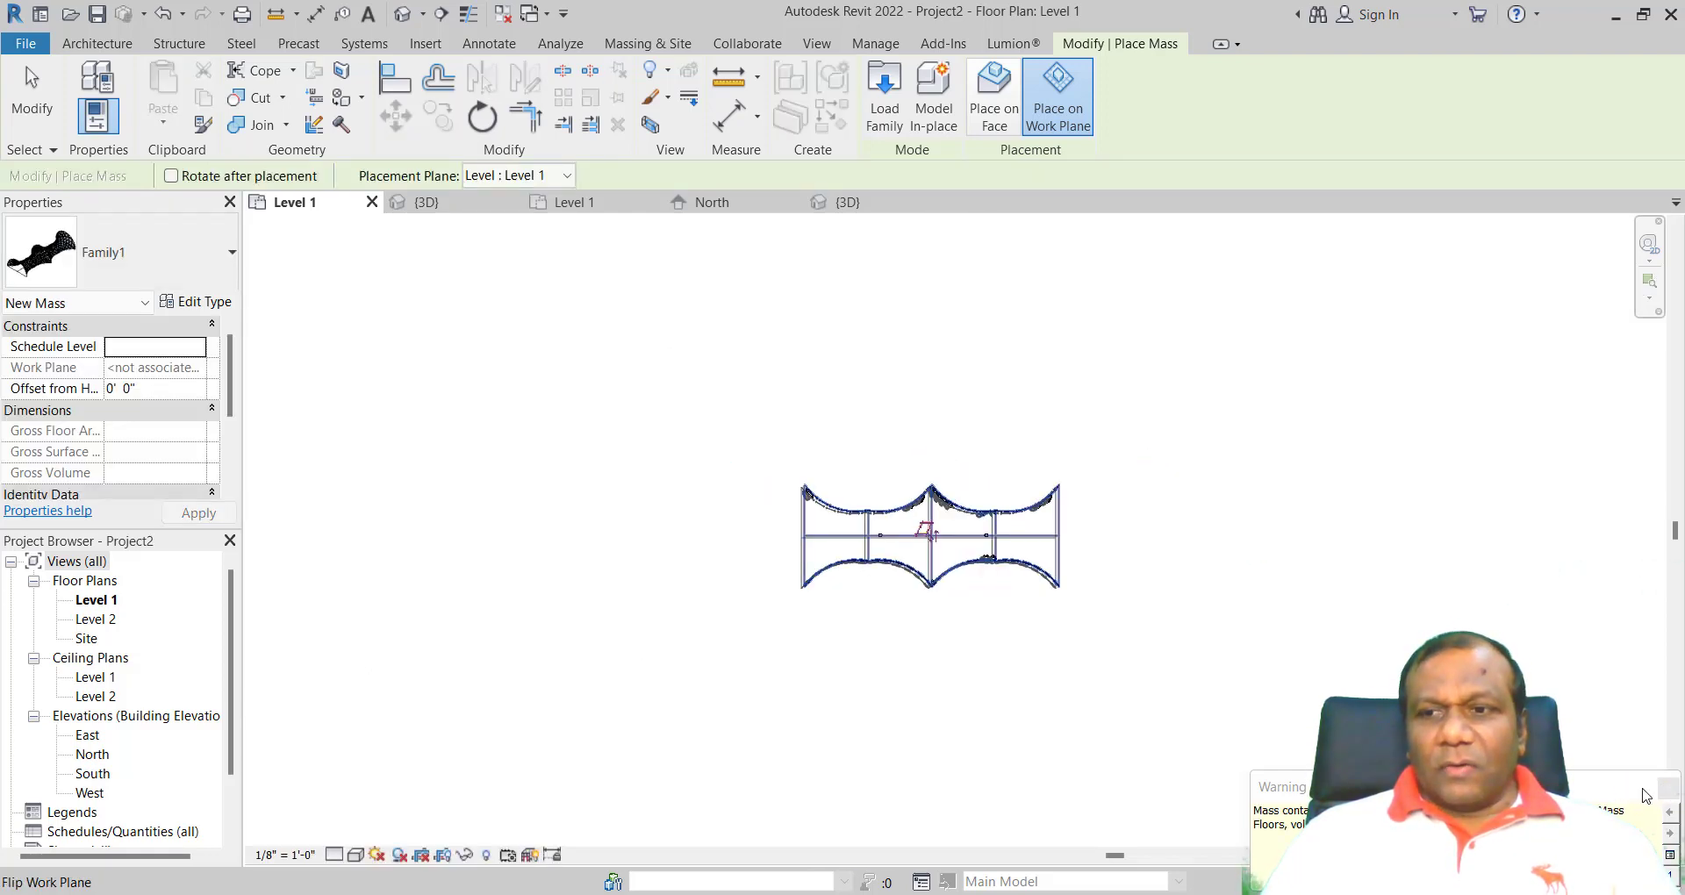
left_click(1666, 789)
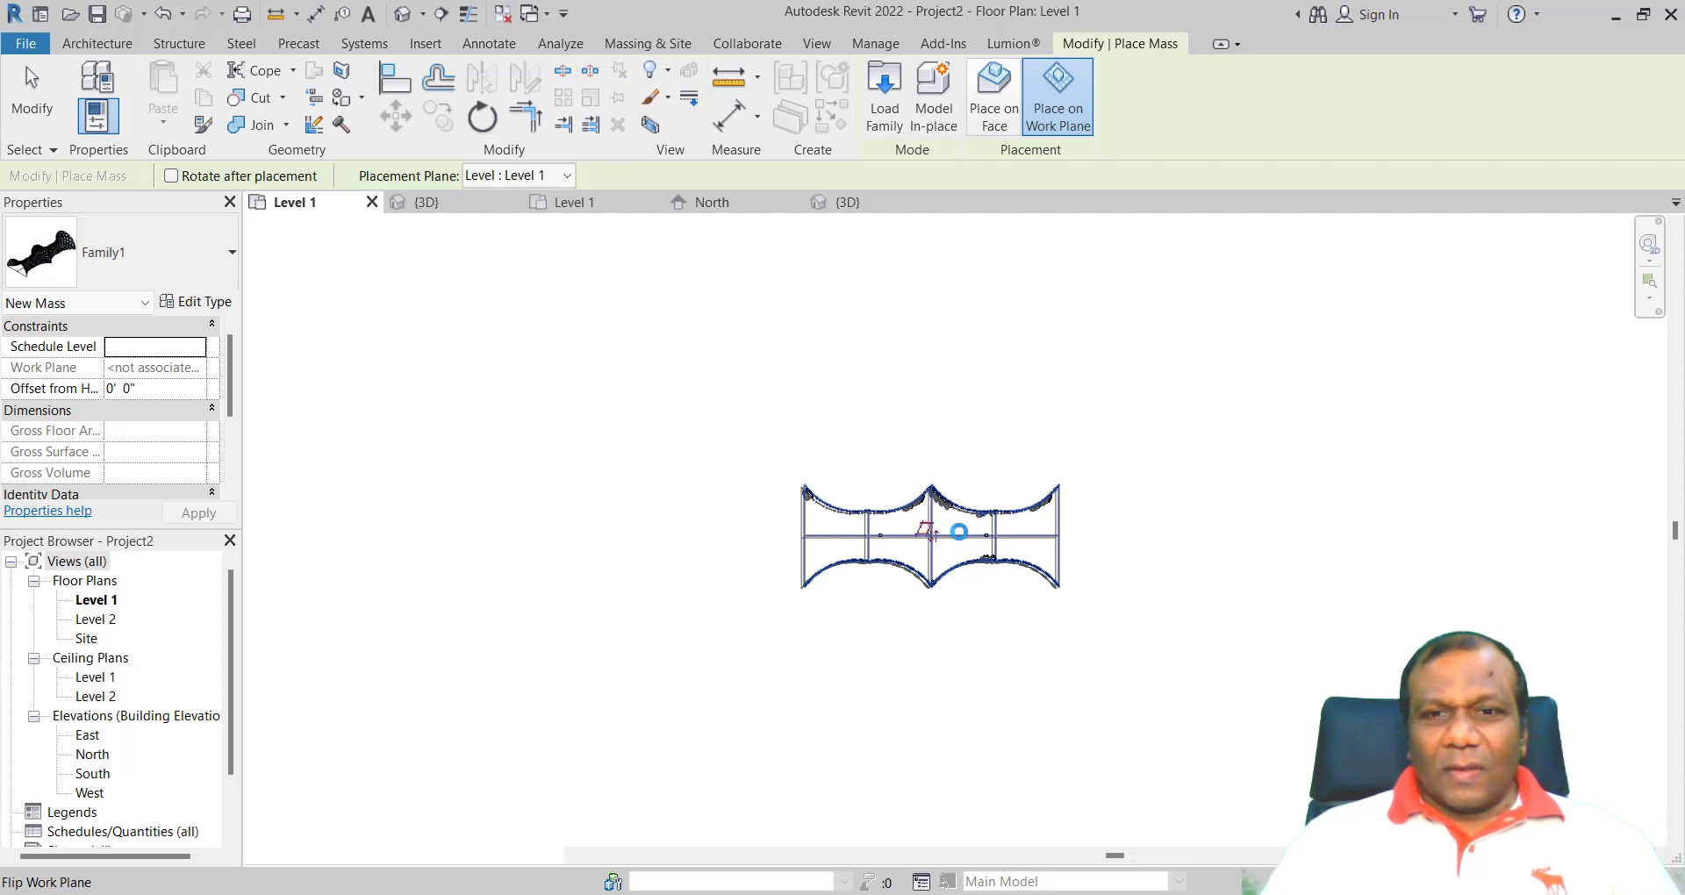
scroll(1051, 496, "up", 5)
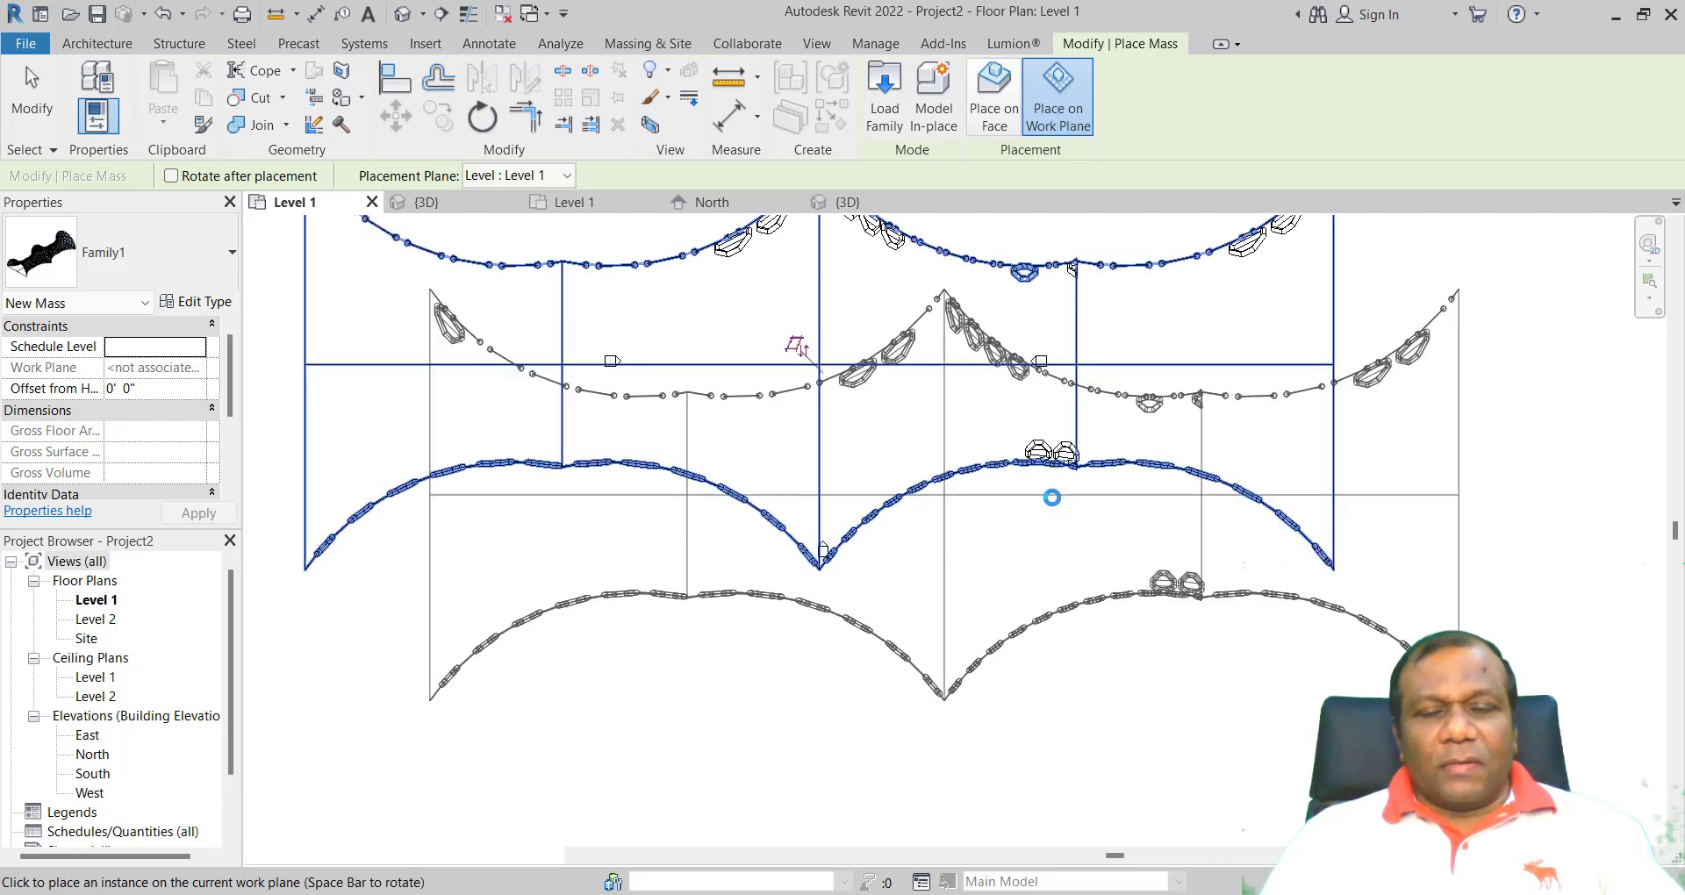
scroll(960, 604, "up", 3)
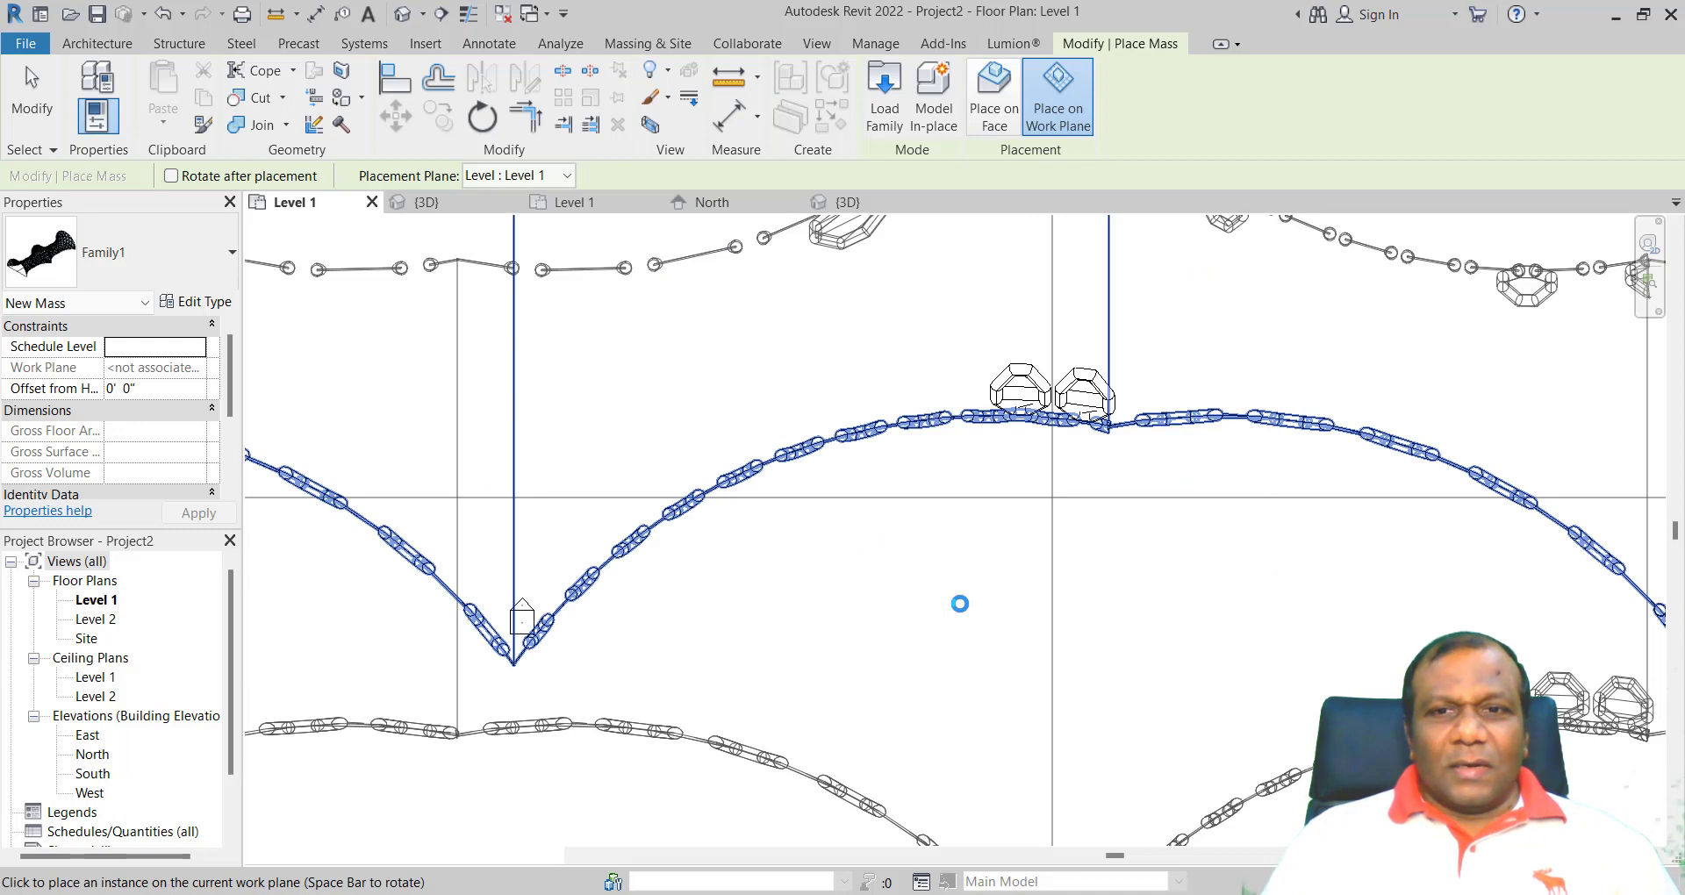
scroll(960, 604, "down", 5)
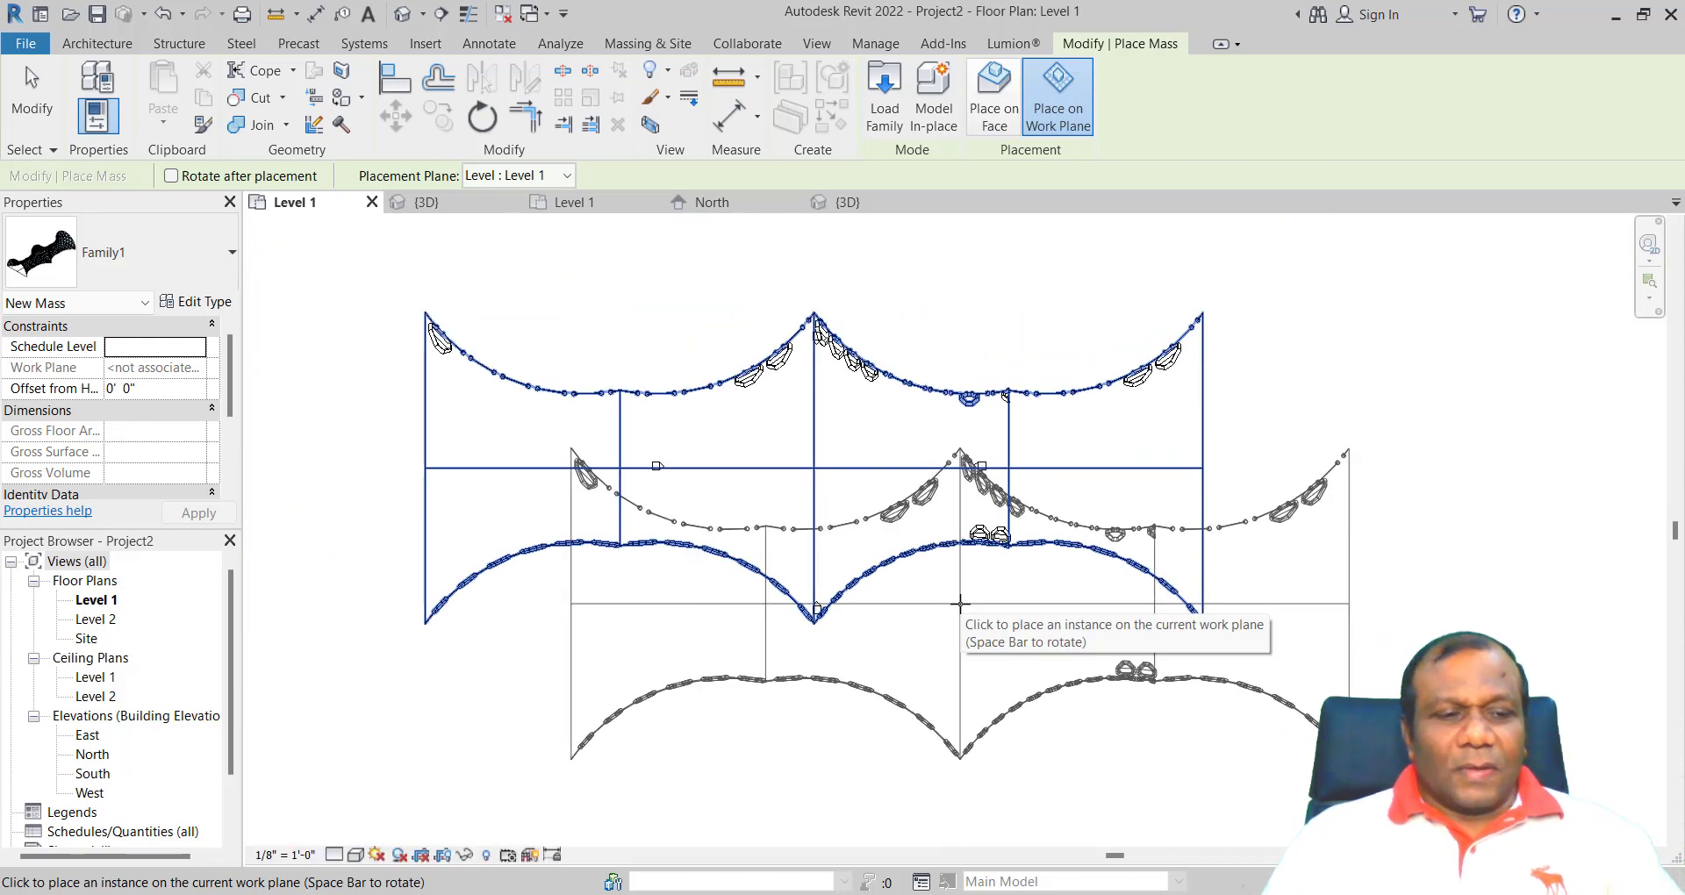
key("Escape")
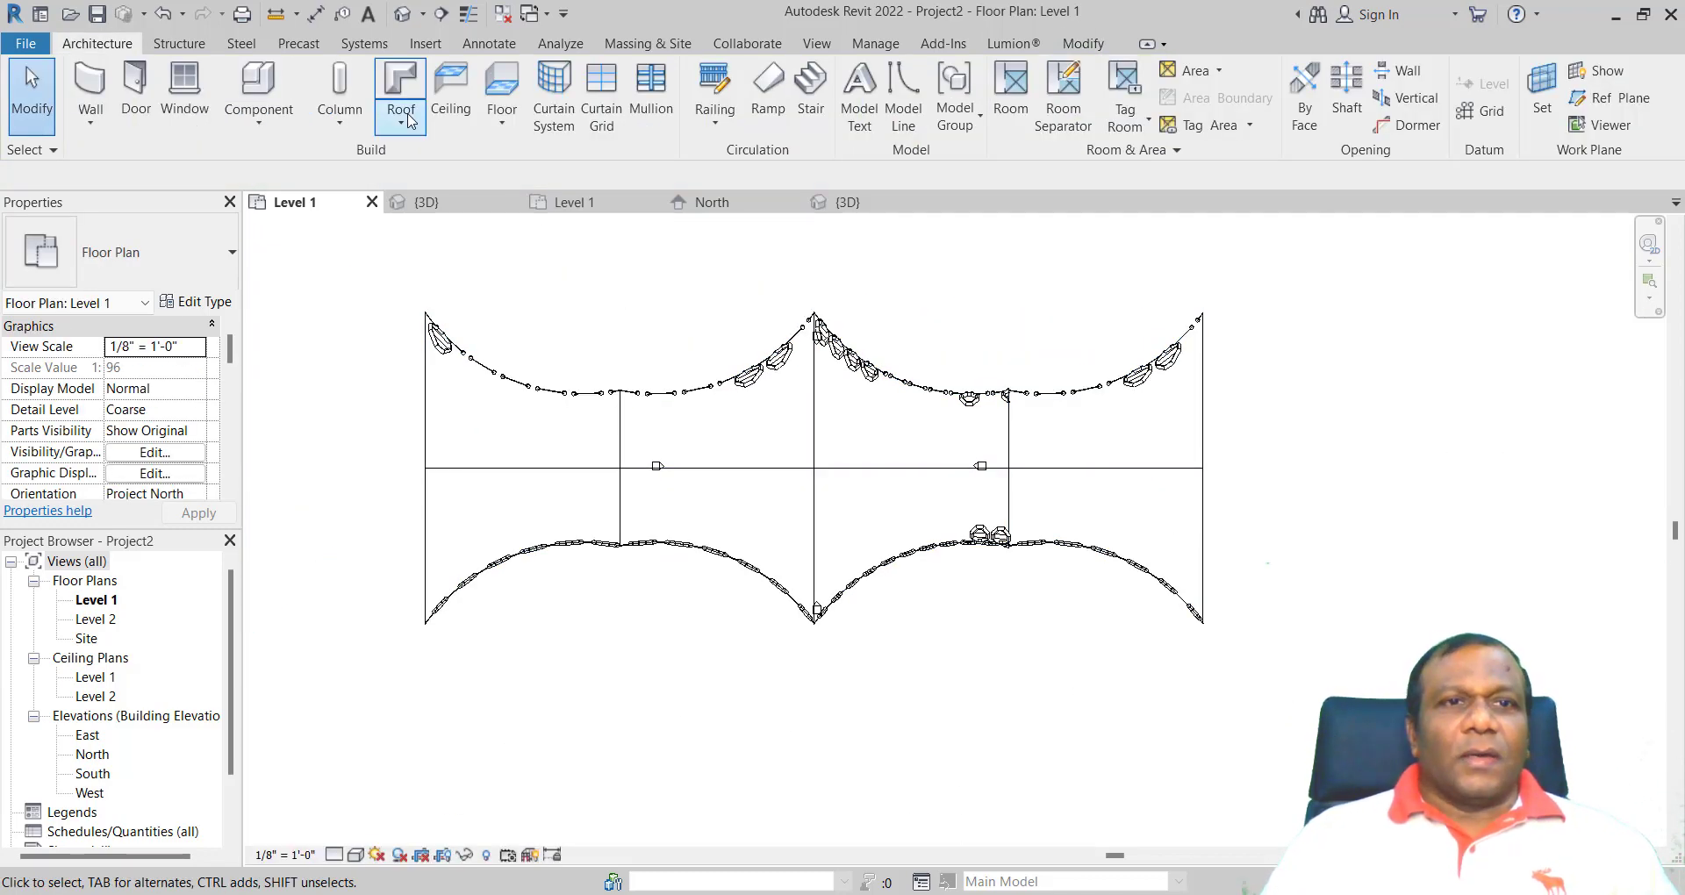
- Start a floor on Level 1 and create boundary lines offset 30' outward from the mass's four upper arcs
left_click(496, 104)
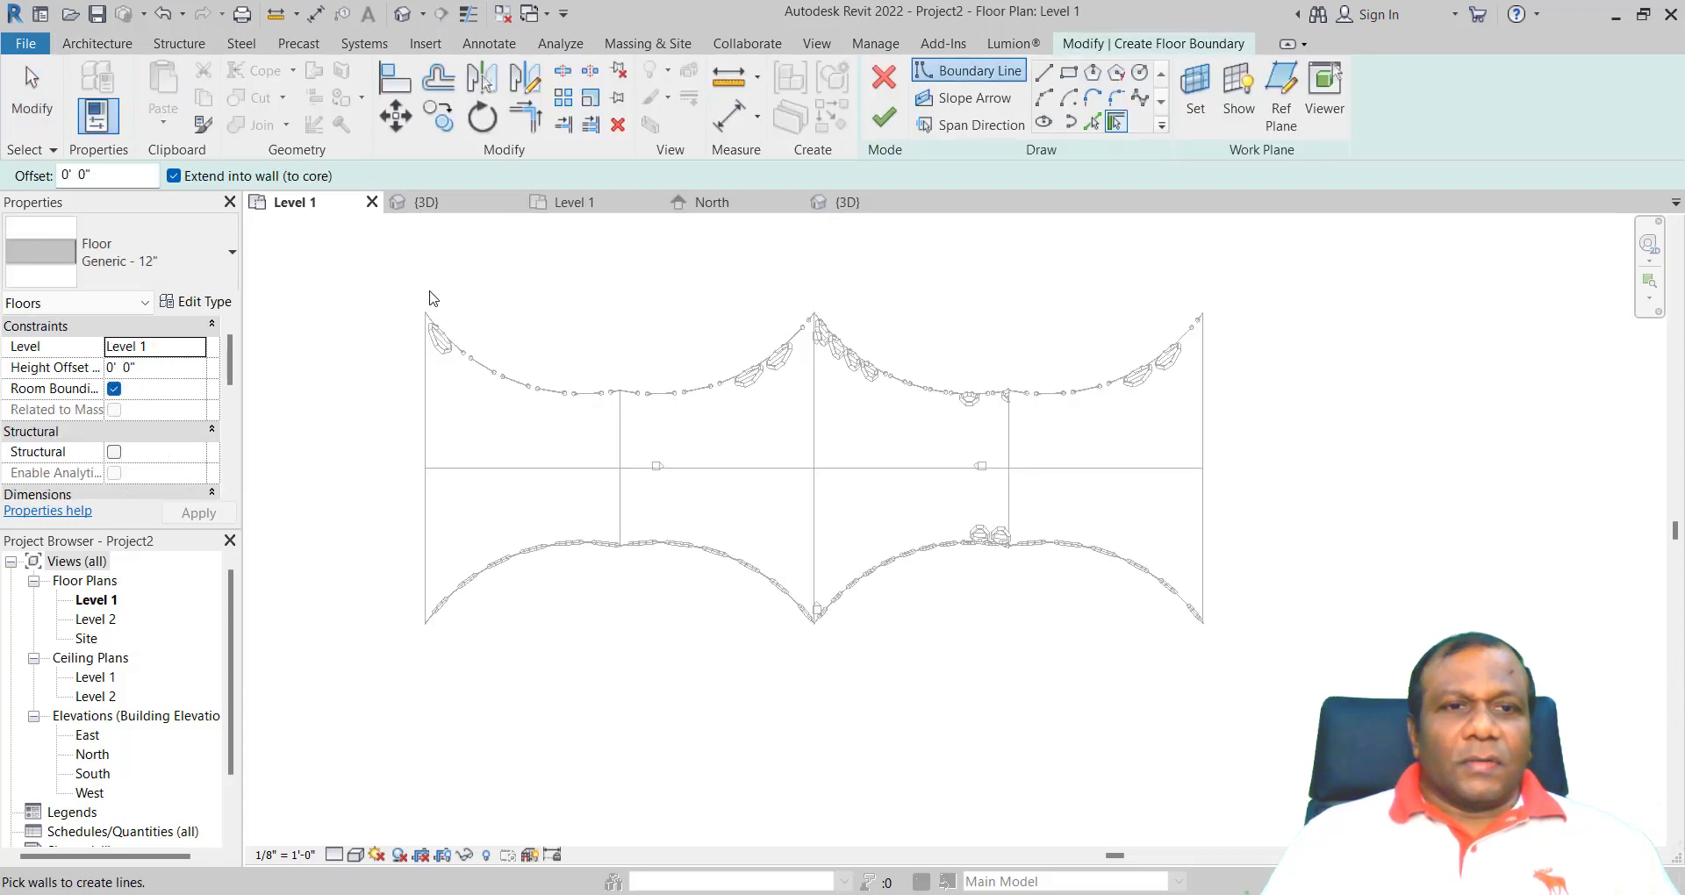
left_click(1094, 124)
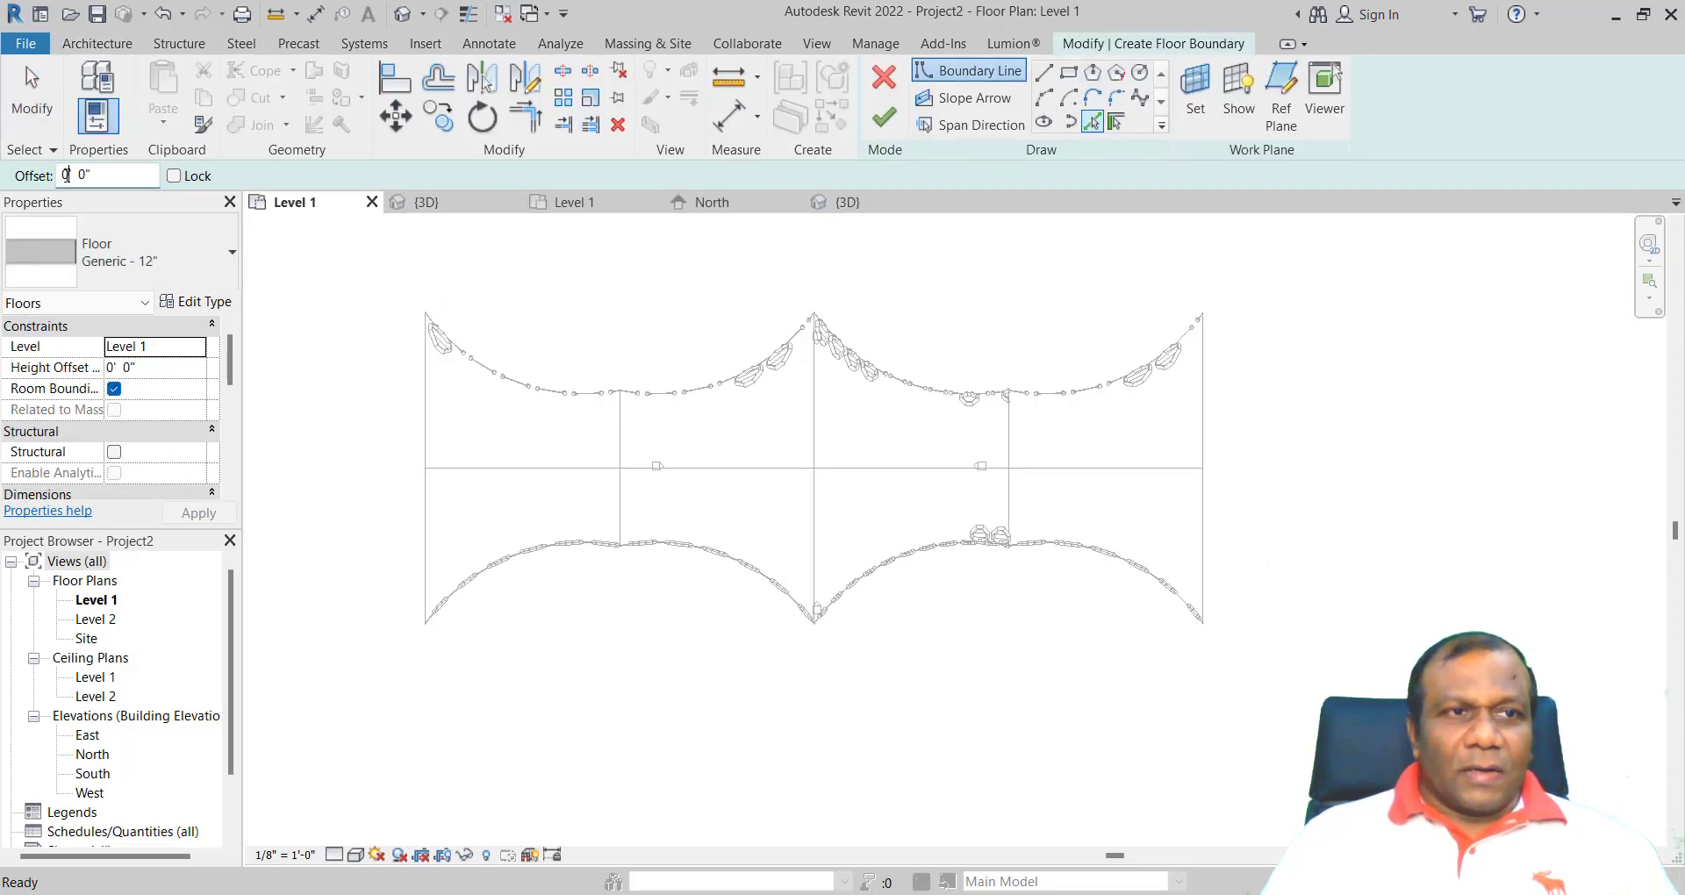
type("30")
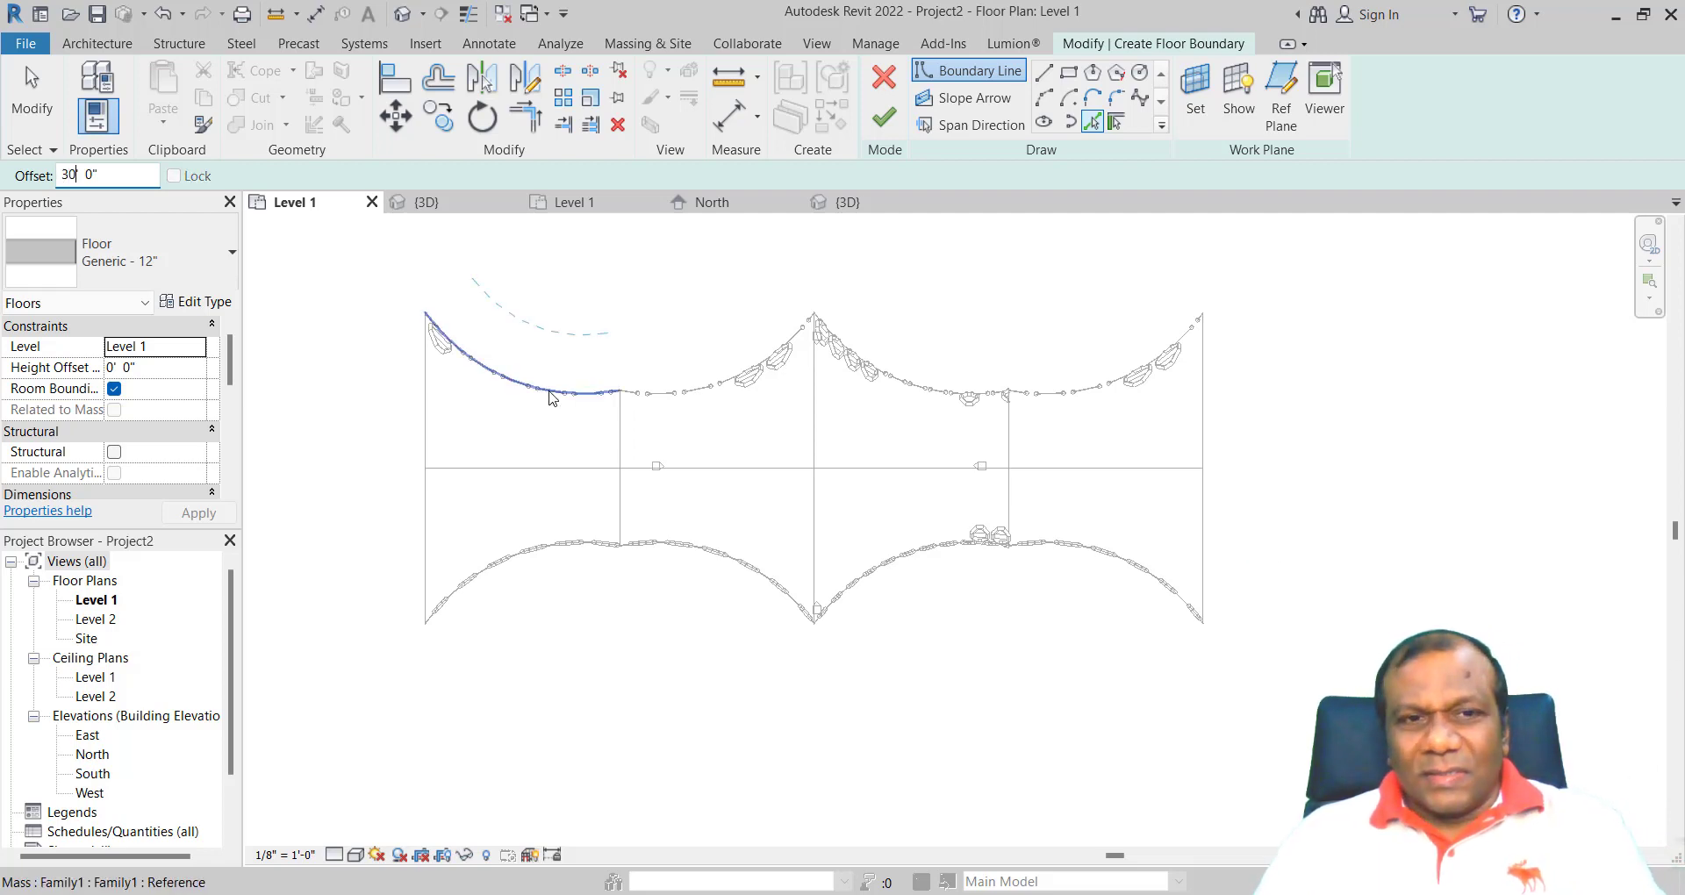
left_click(539, 387)
left_click(706, 382)
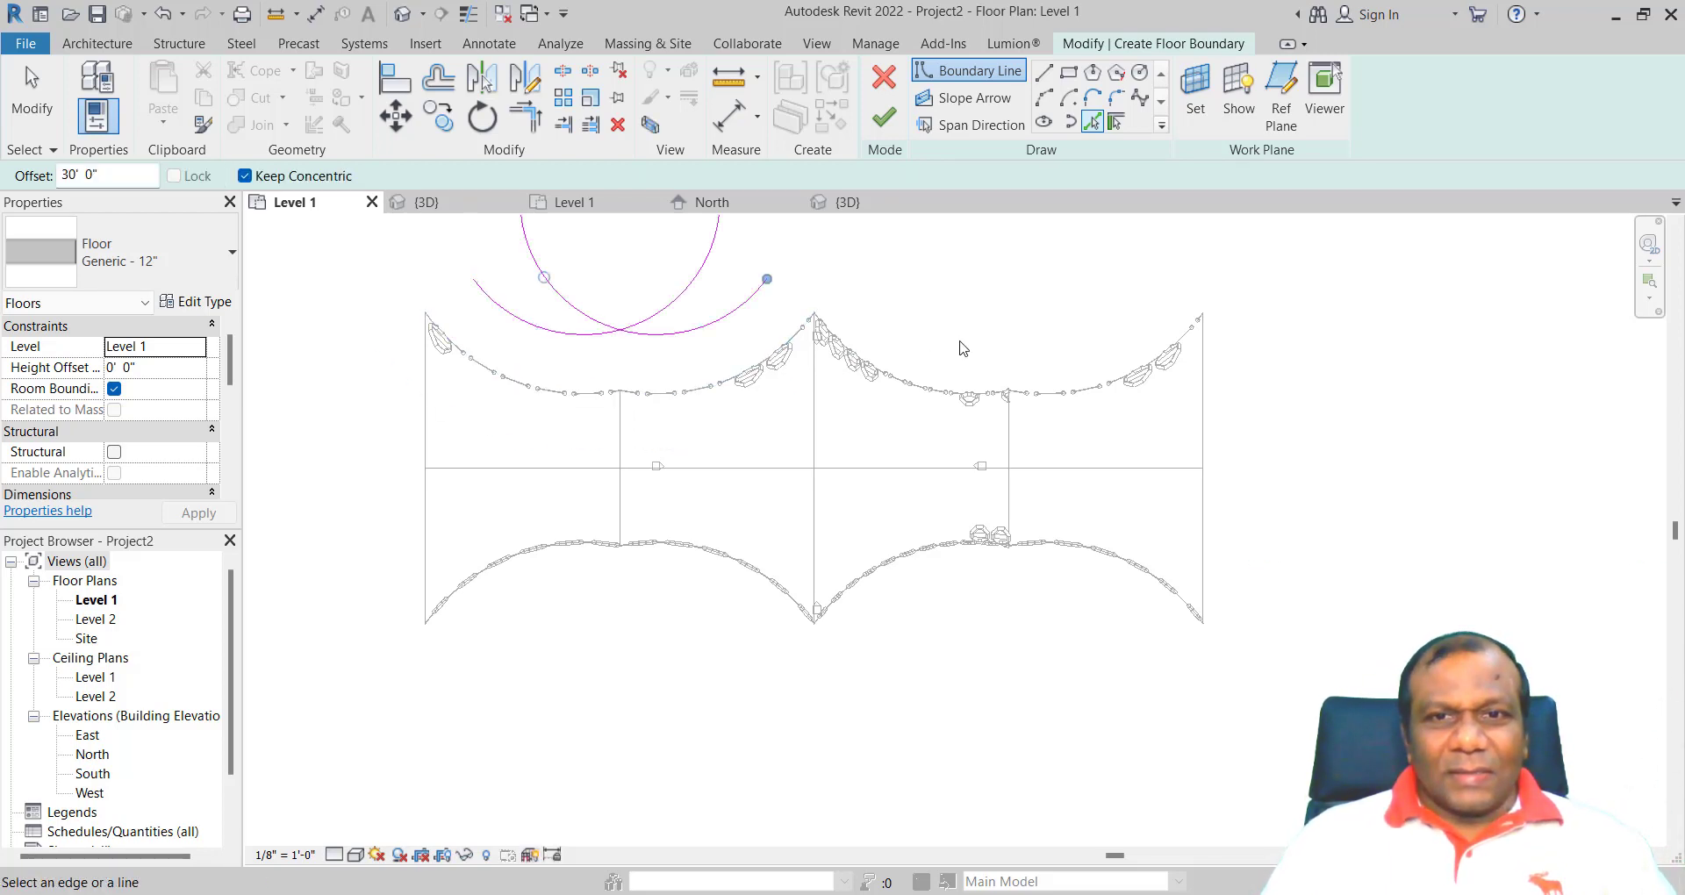
scroll(845, 623, "down", 3)
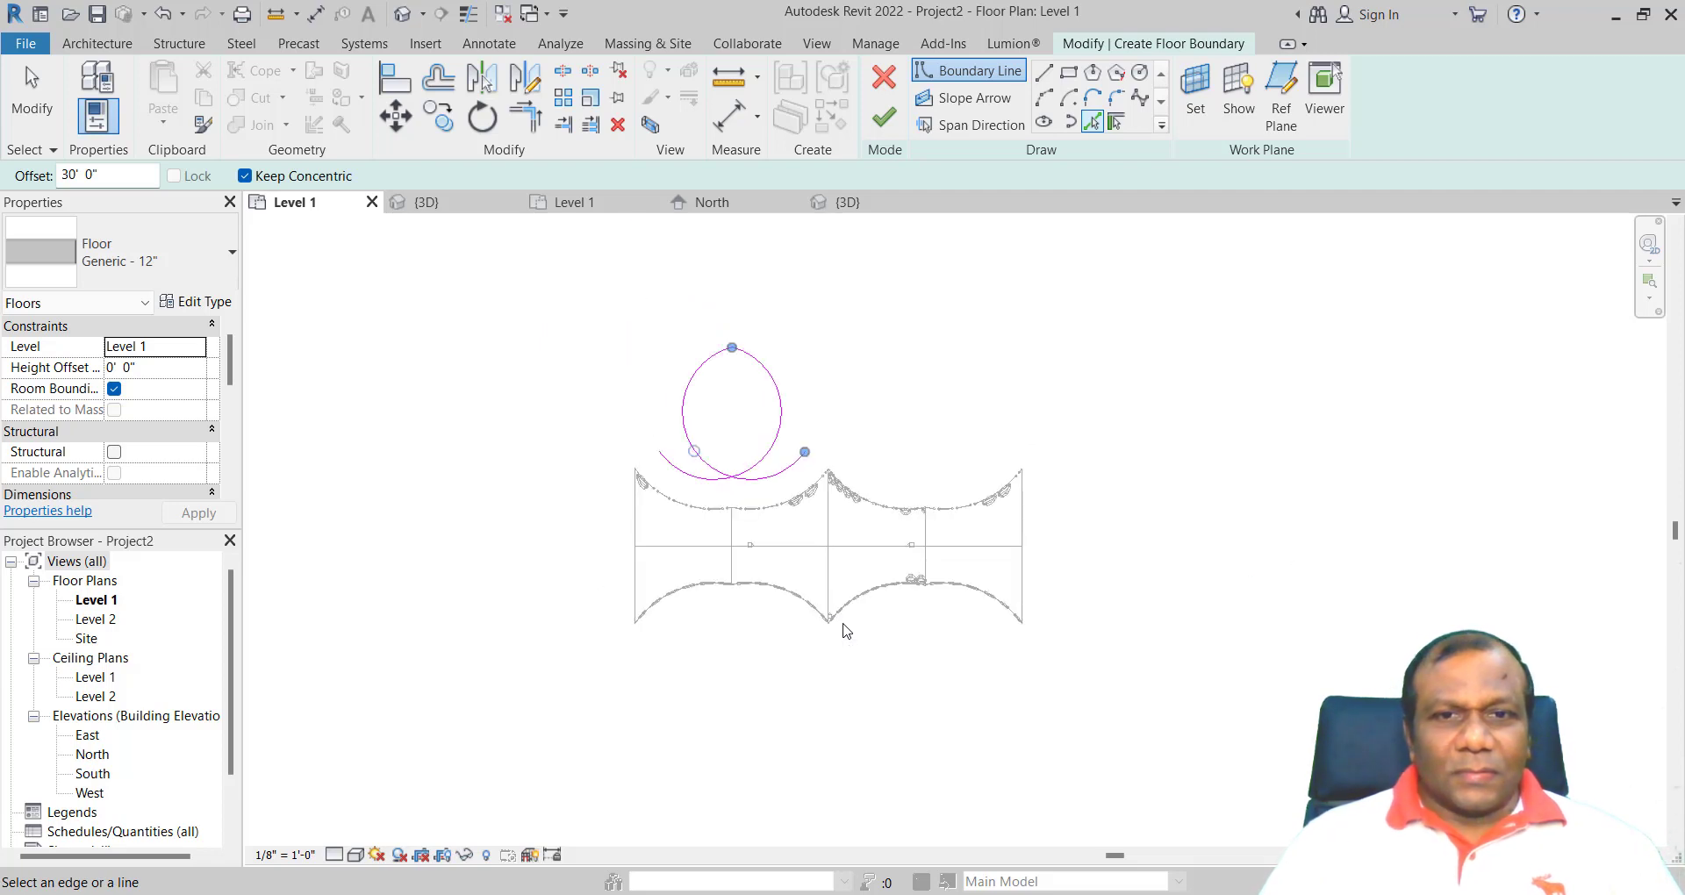
scroll(782, 503, "up", 2)
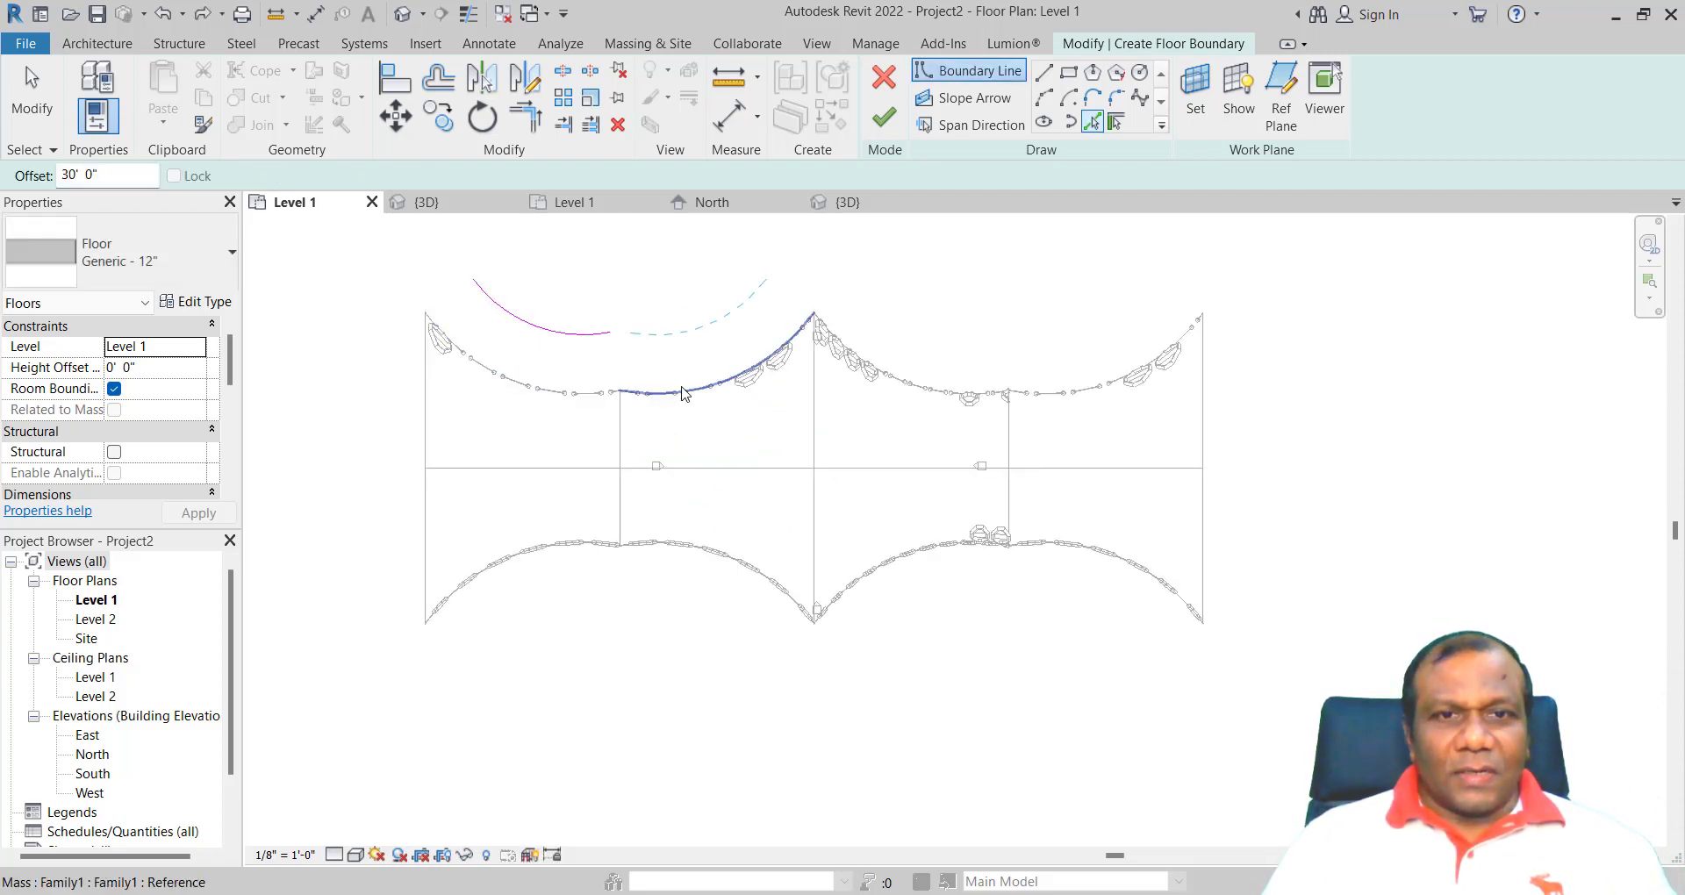
left_click(951, 391)
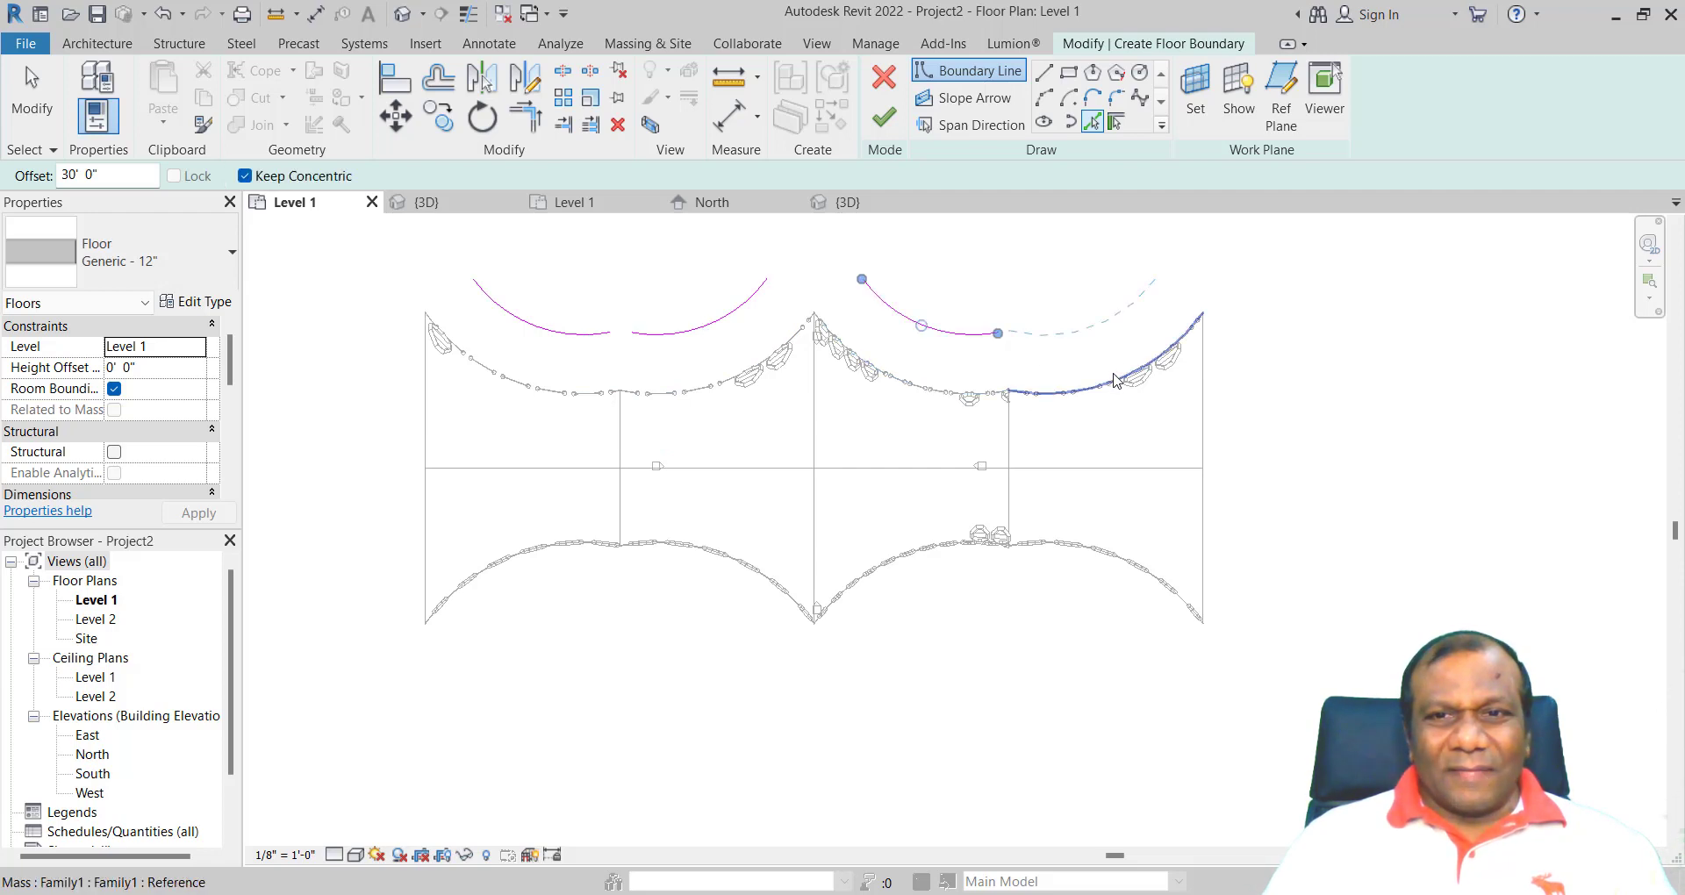
left_click(1115, 380)
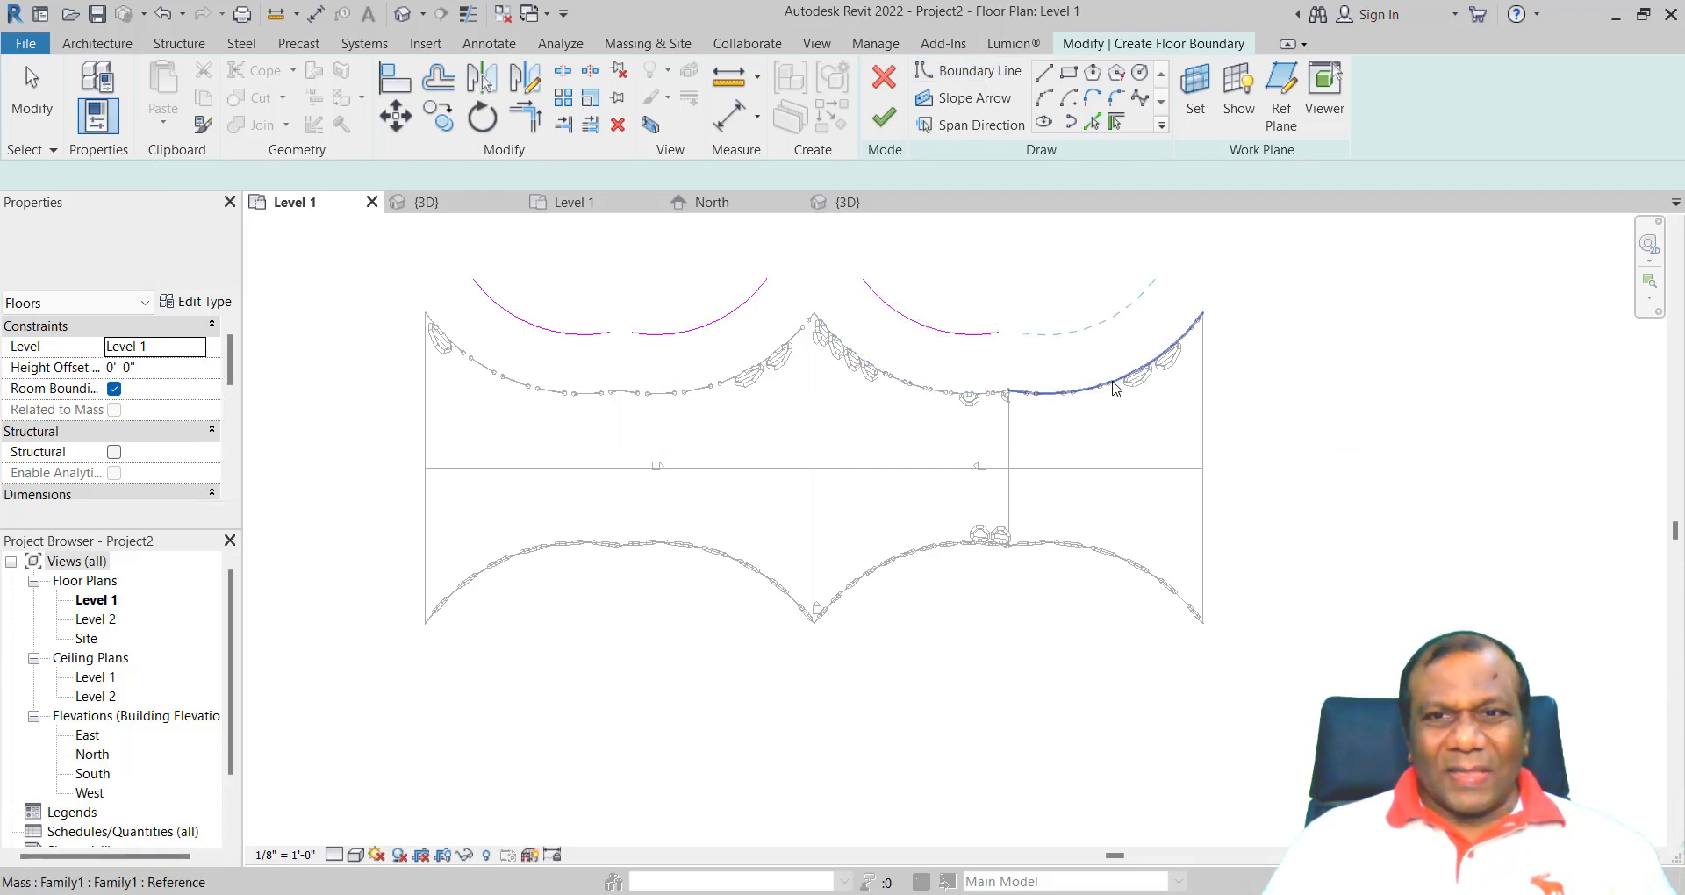
left_click(1115, 387)
- Add floor boundary lines offset 30' outward from the mass's right edge, four lower arcs and left edge, and end the picking
left_click(1203, 446)
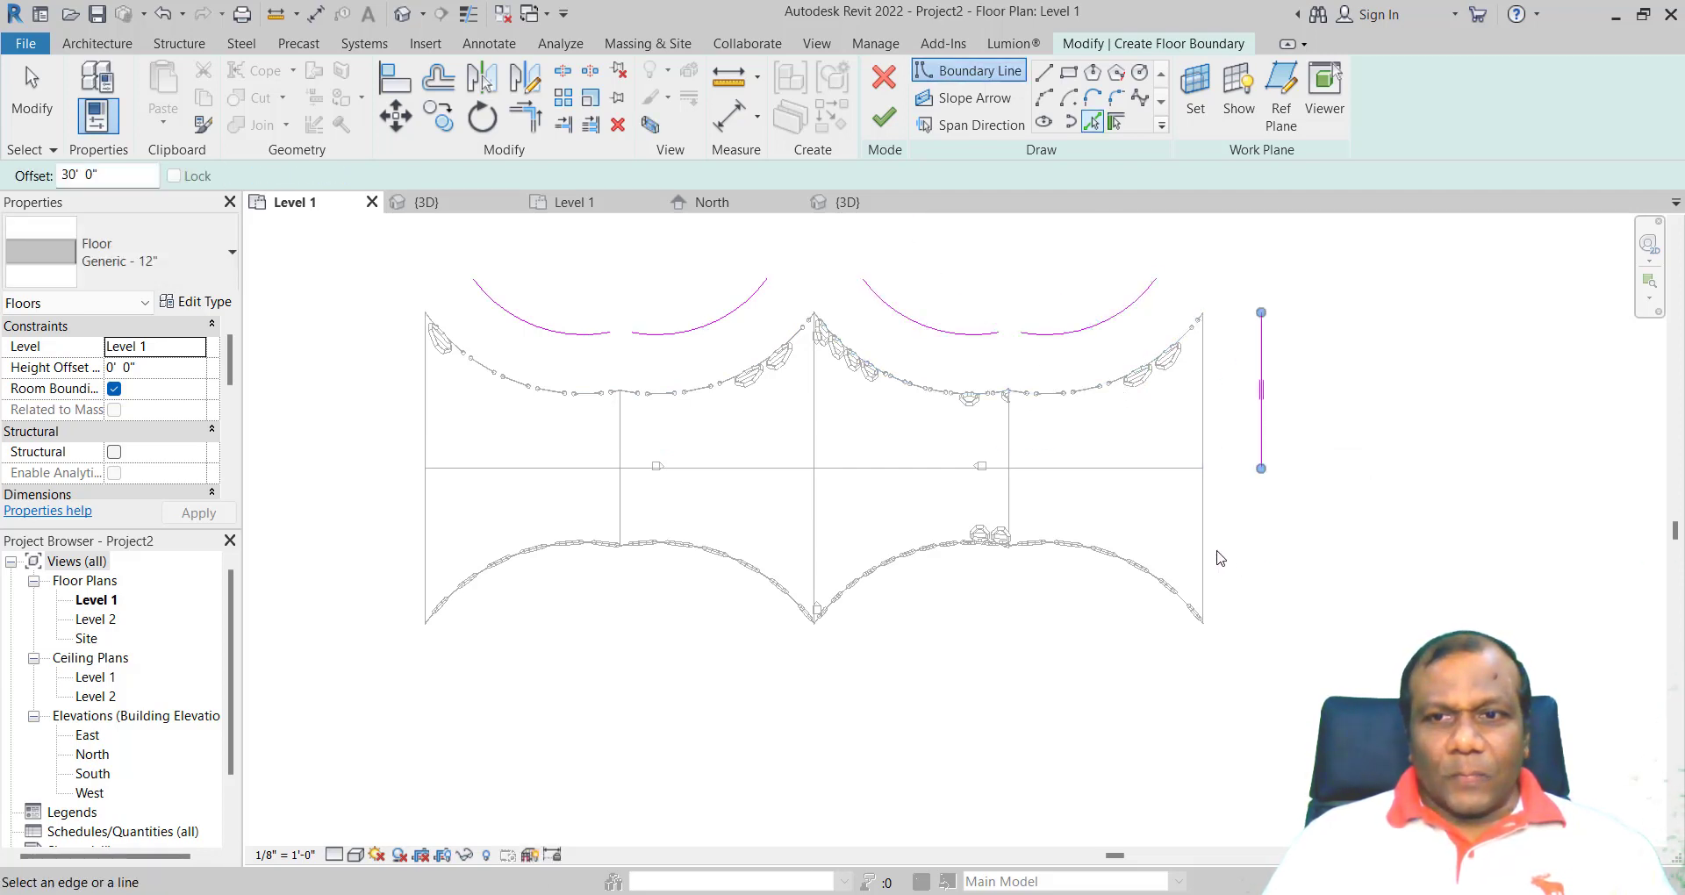
left_click(1212, 553)
left_click(1101, 556)
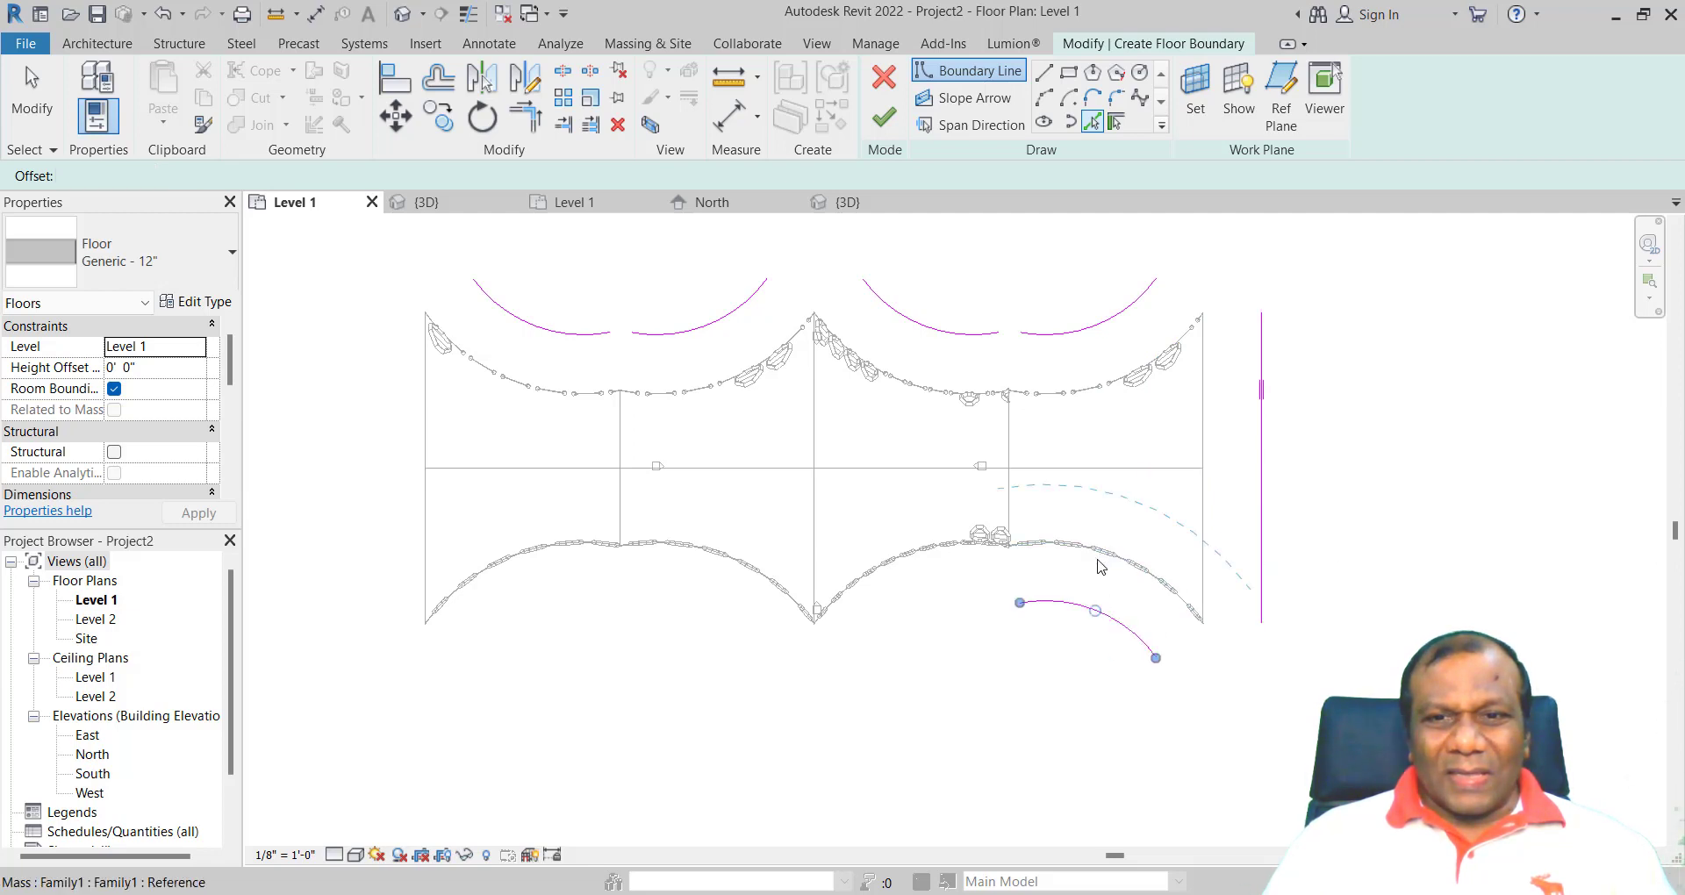
left_click(901, 566)
left_click(709, 567)
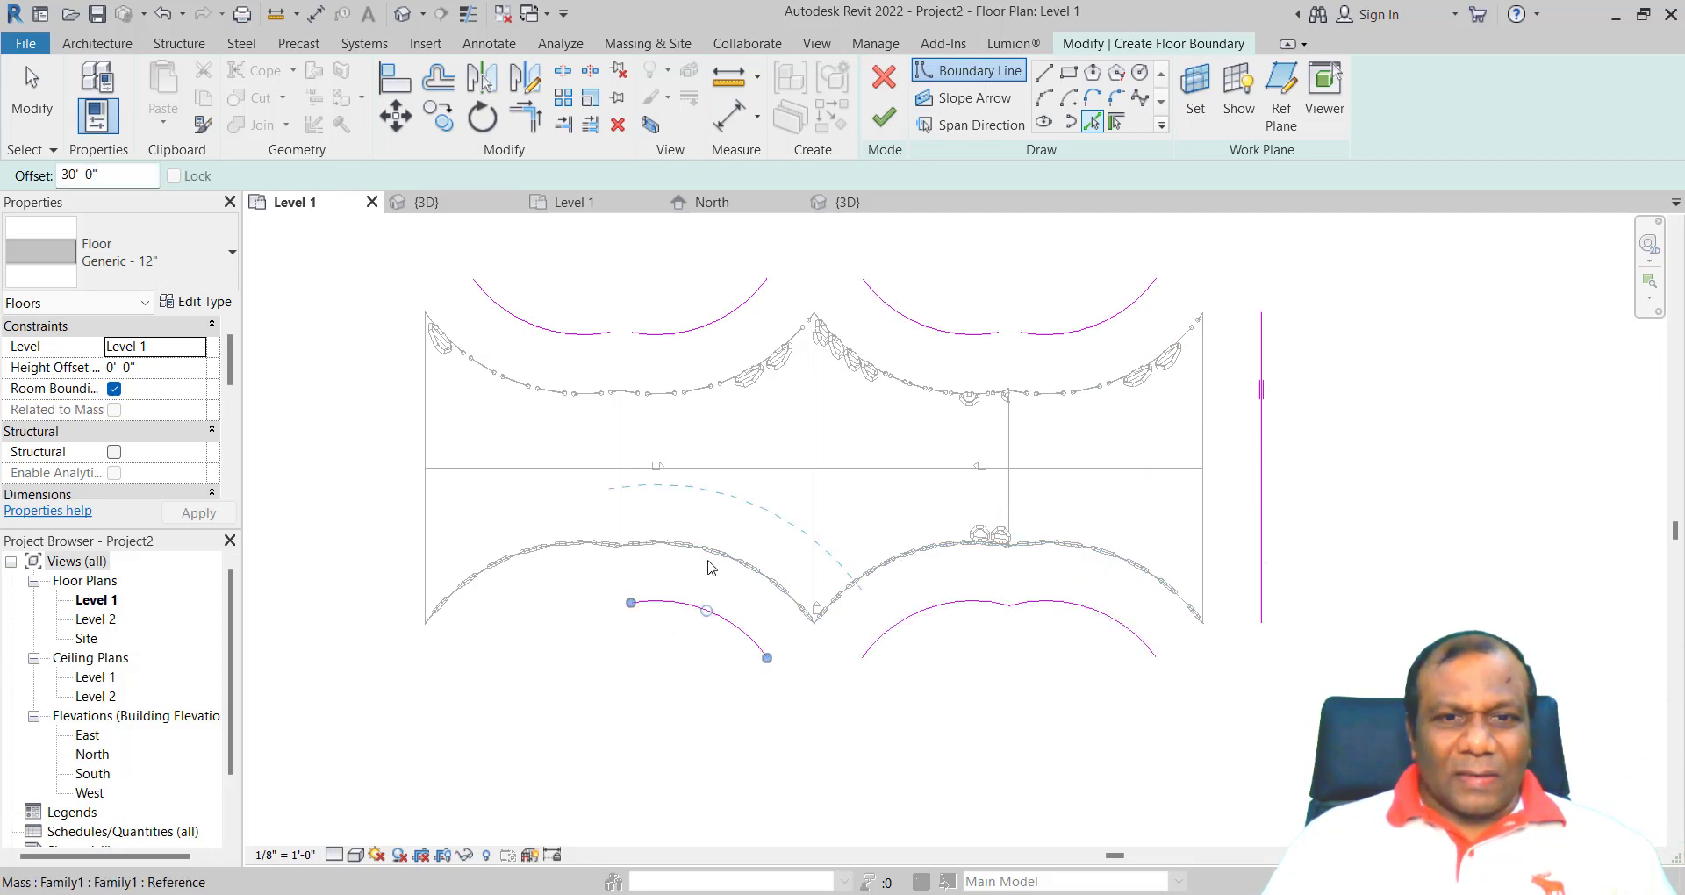
left_click(524, 573)
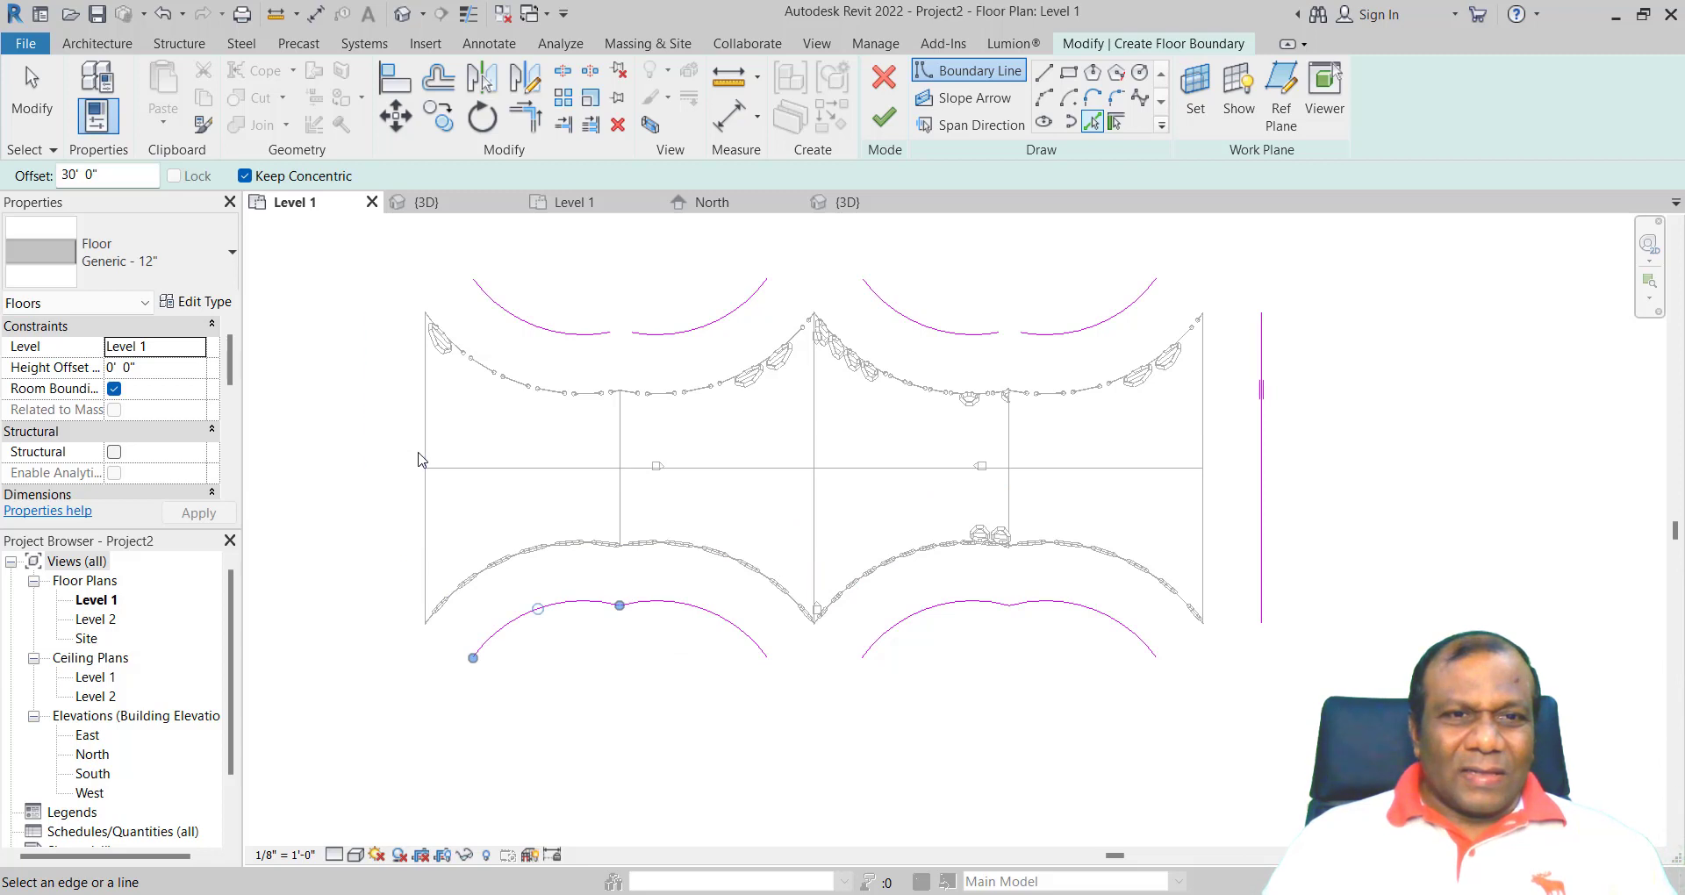
left_click(425, 544)
scroll(637, 709, "down", 3)
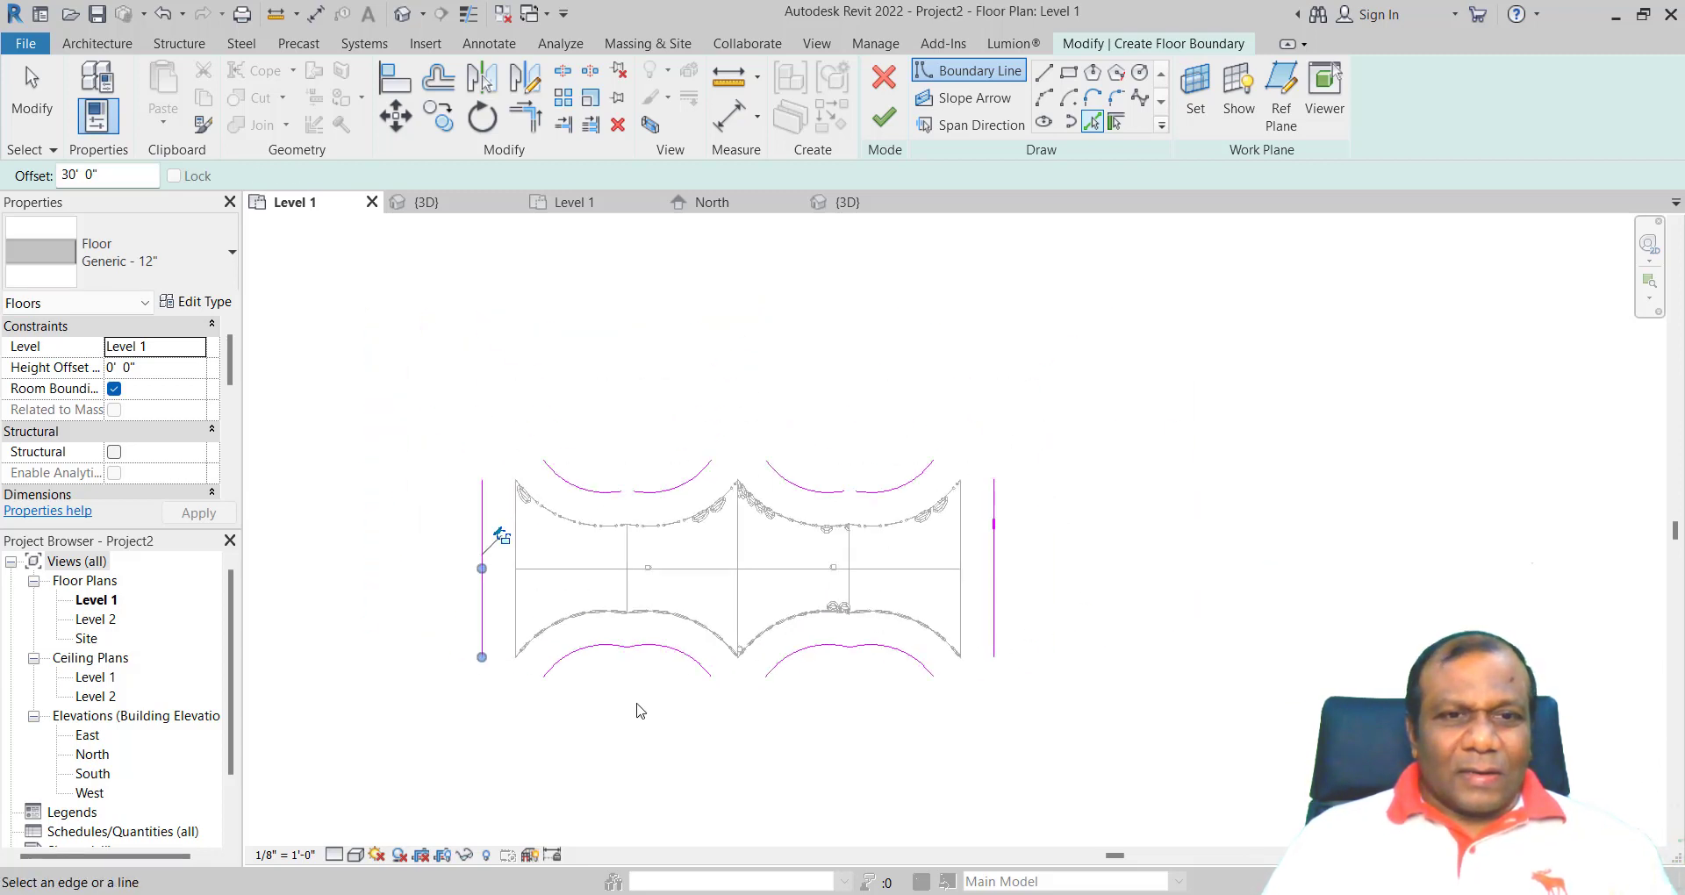
key("Escape")
- Stretch the left boundary's upper segment to about 152' and its lower segment to about 190', beyond the arc ends
scroll(509, 478, "up", 2)
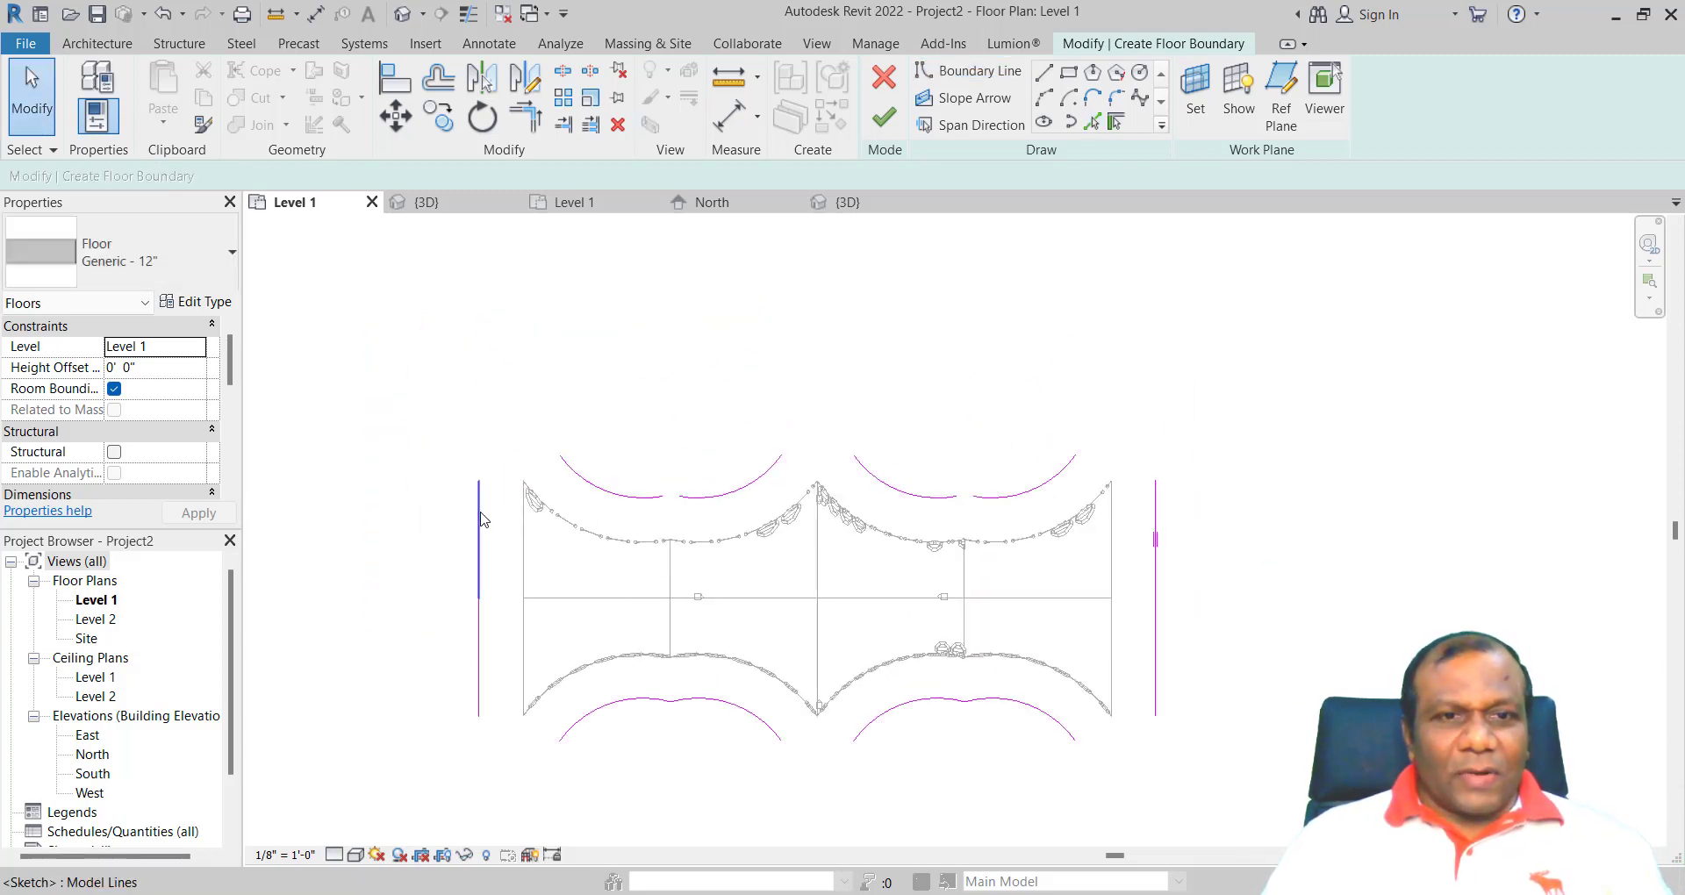
left_click(480, 501)
left_click_drag(481, 484, 479, 375)
scroll(506, 572, "down", 1)
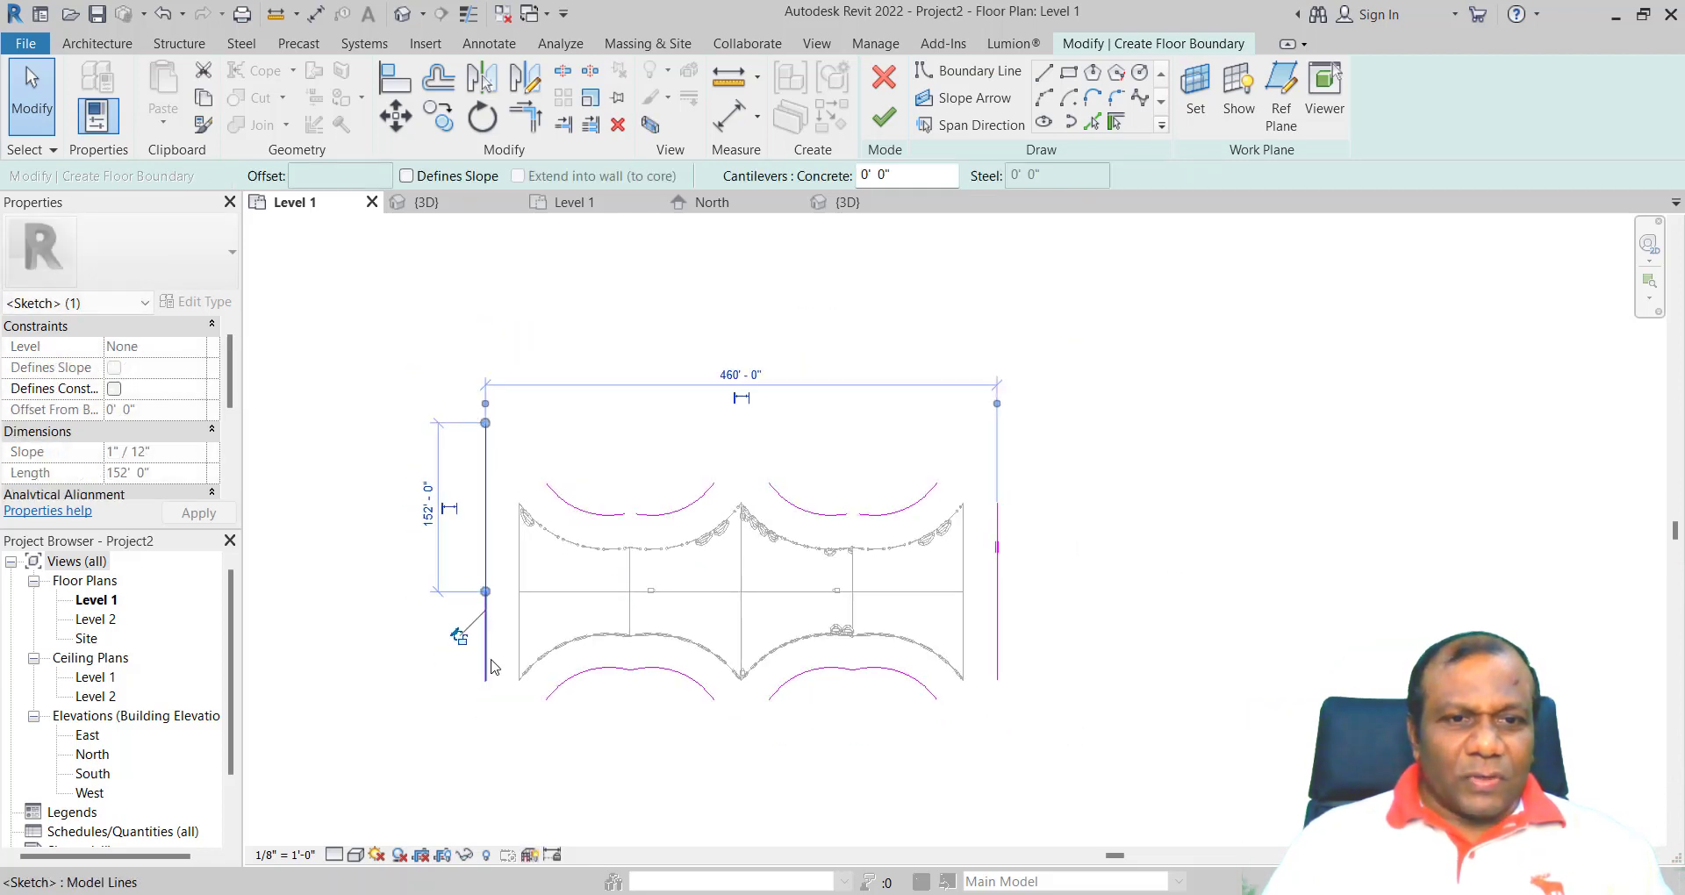
left_click(487, 660)
left_click_drag(486, 681, 488, 800)
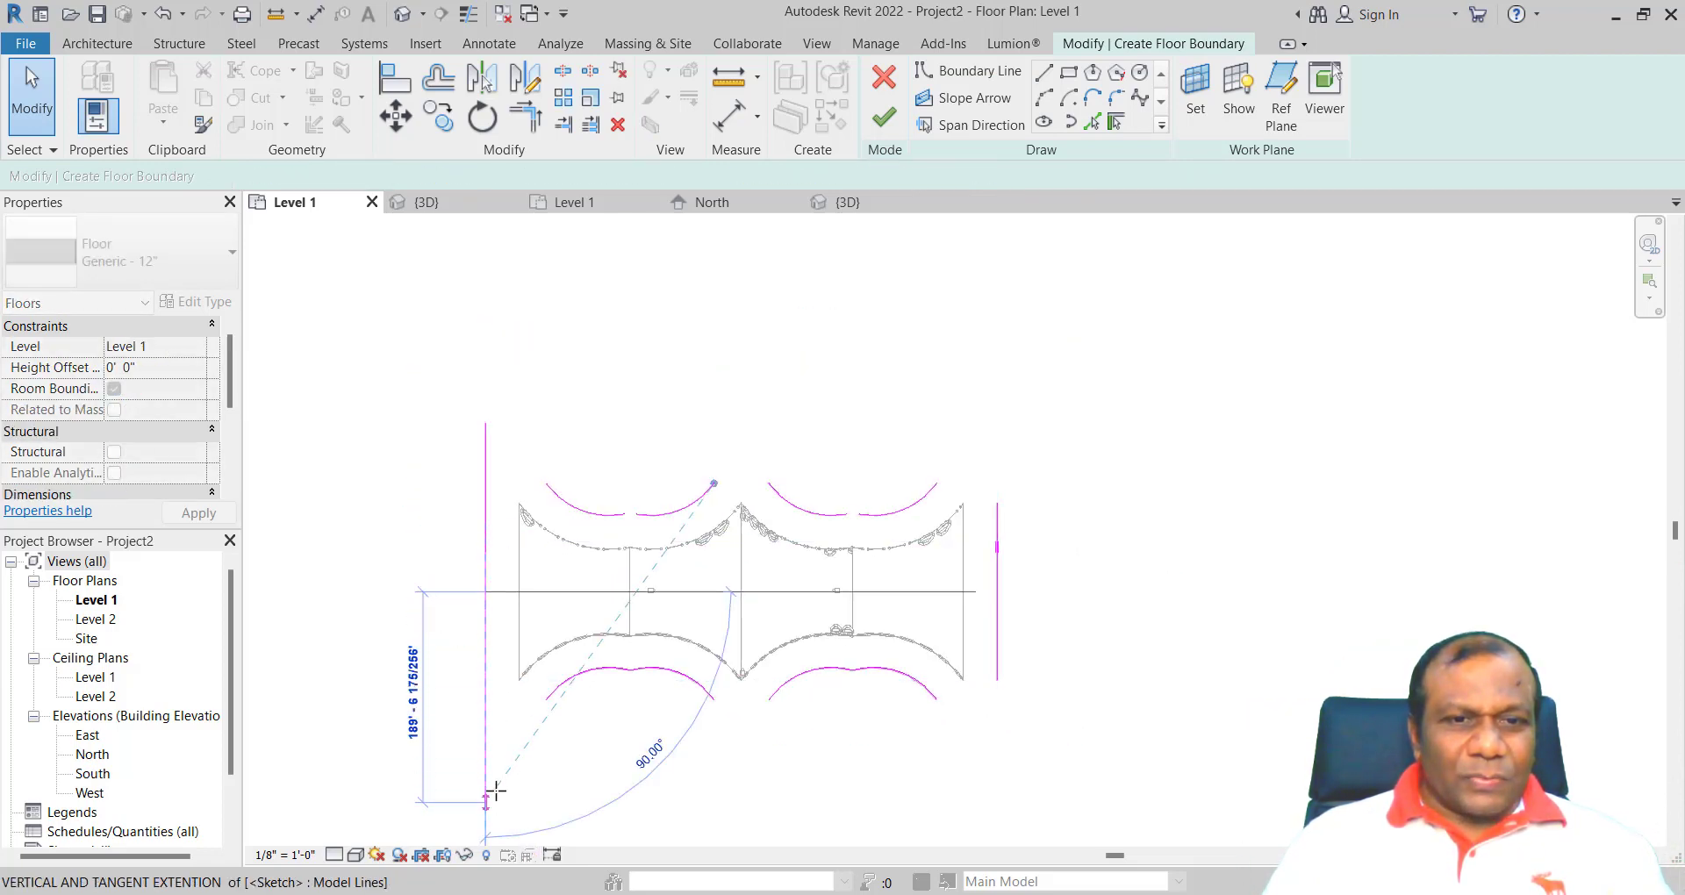
left_click(713, 731)
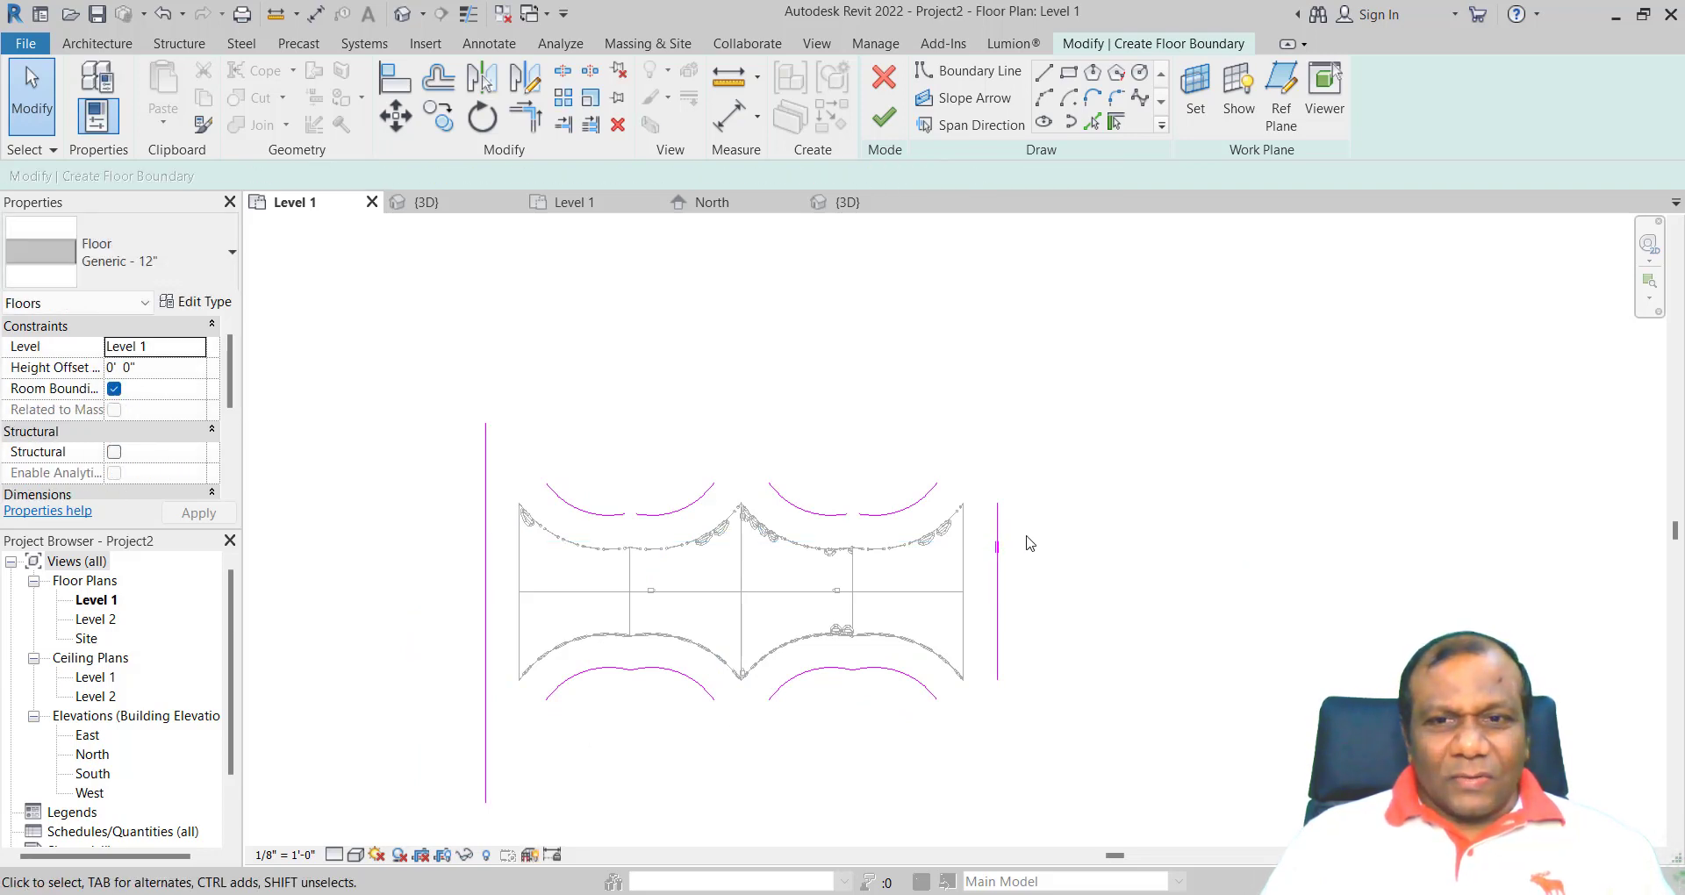
- Stretch the right boundary's upper segment level with the left one and its lower segment to about 173' 5"
left_click(996, 544)
left_click_drag(996, 505, 990, 427)
left_click(997, 663)
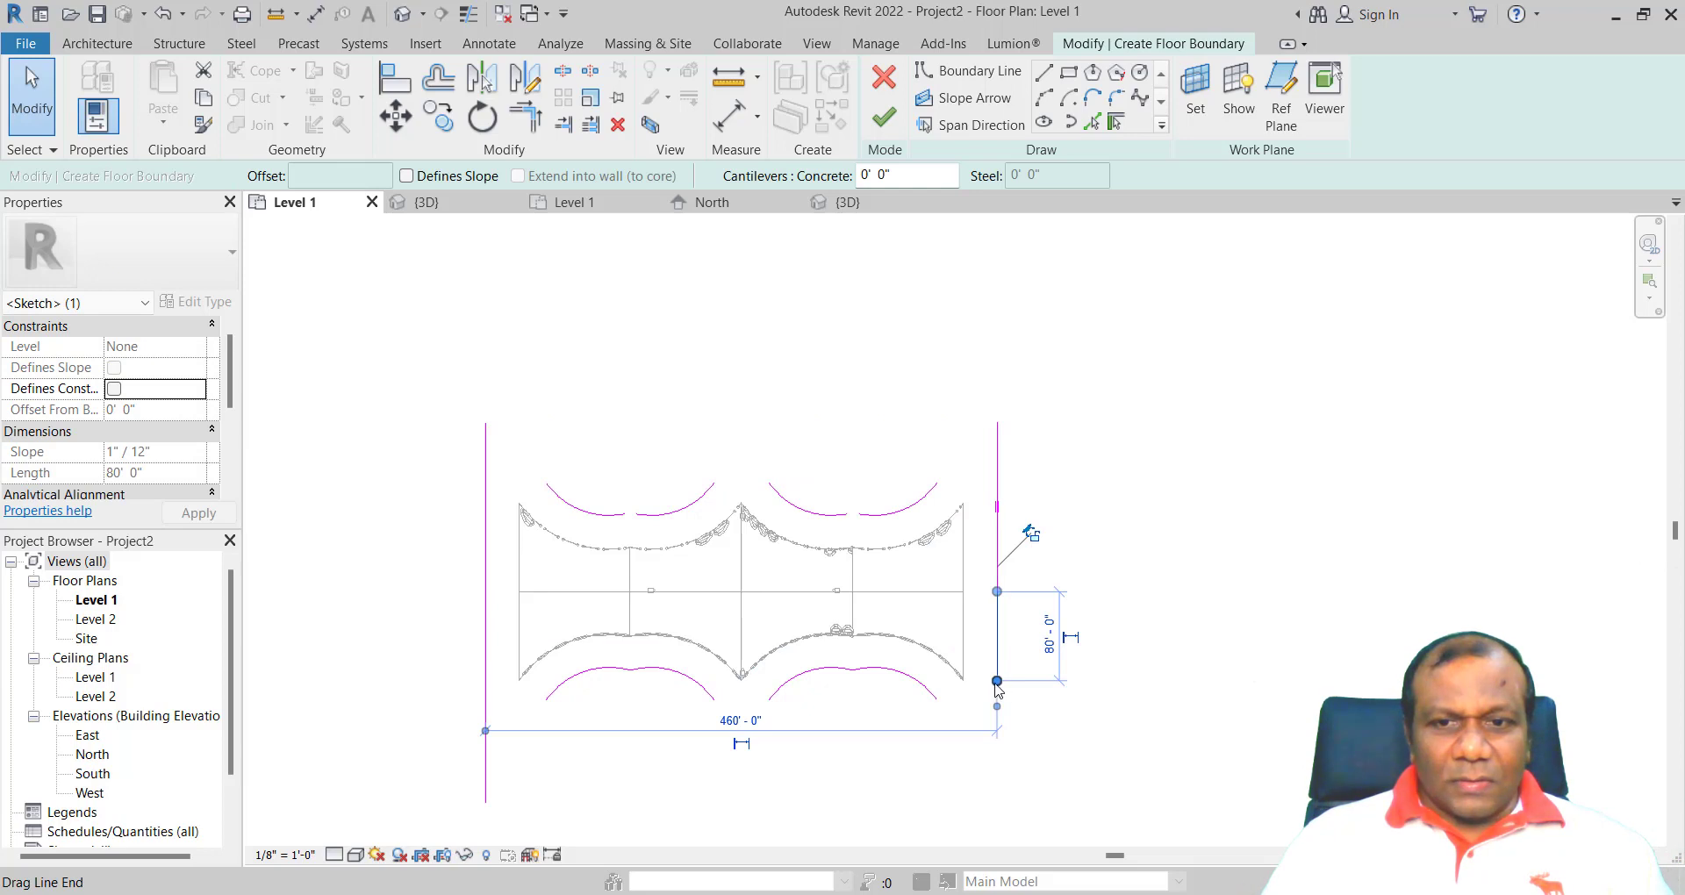
left_click_drag(997, 681, 997, 784)
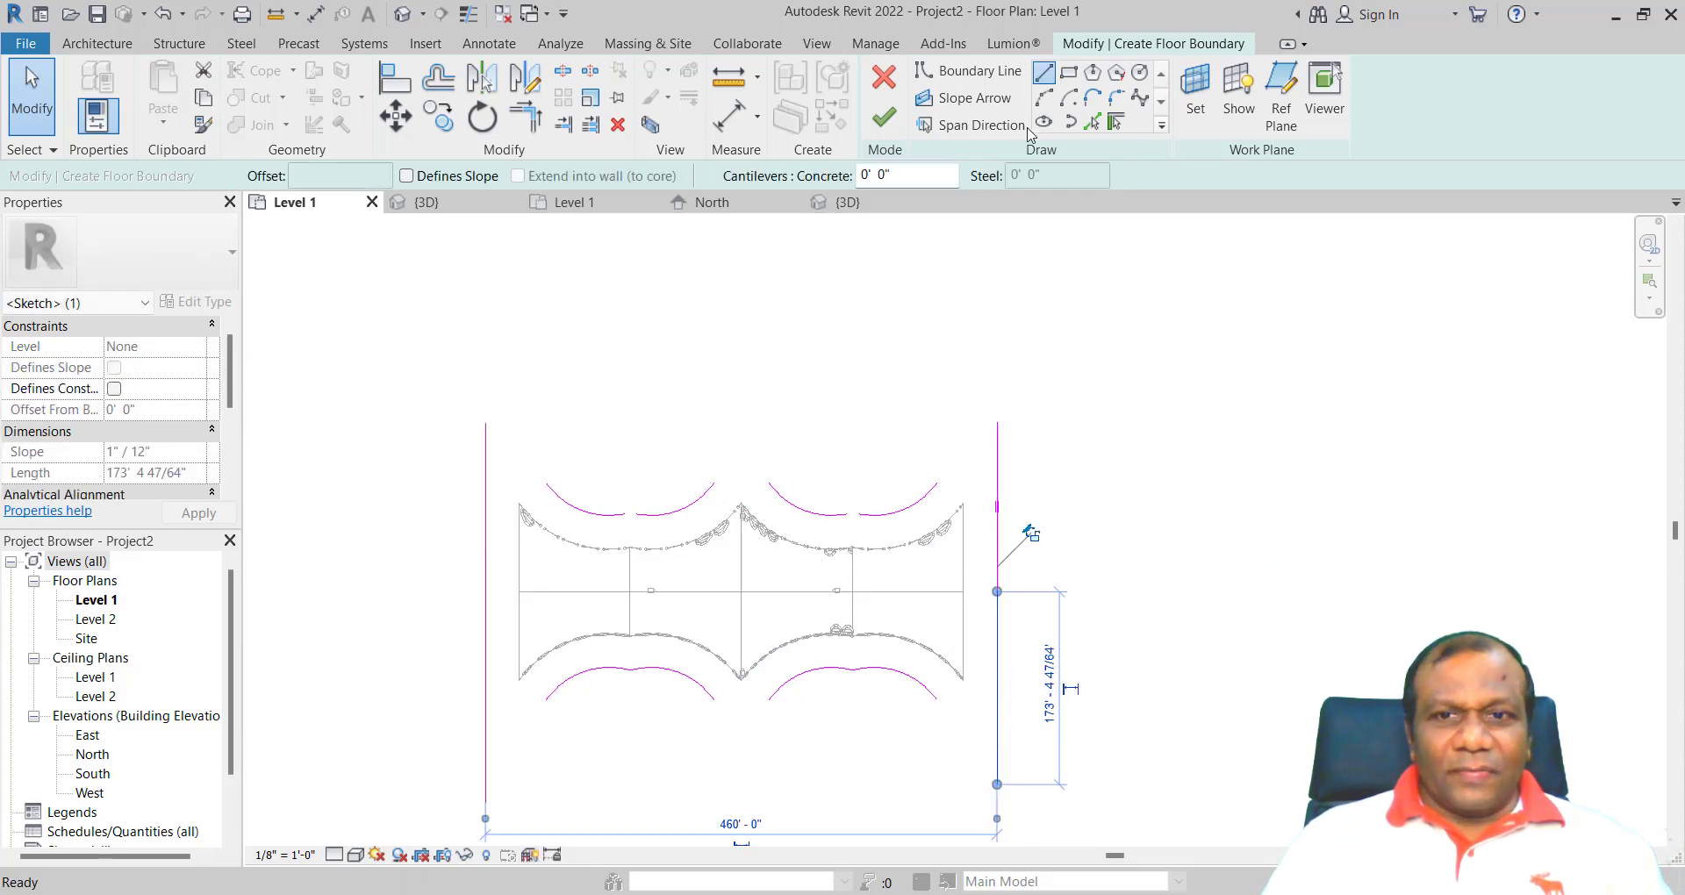
- Draw horizontal boundary lines from the outer ends of the upper offset arcs to the right and left side lines
left_click(1043, 73)
scroll(963, 493, "up", 3)
left_click(915, 472)
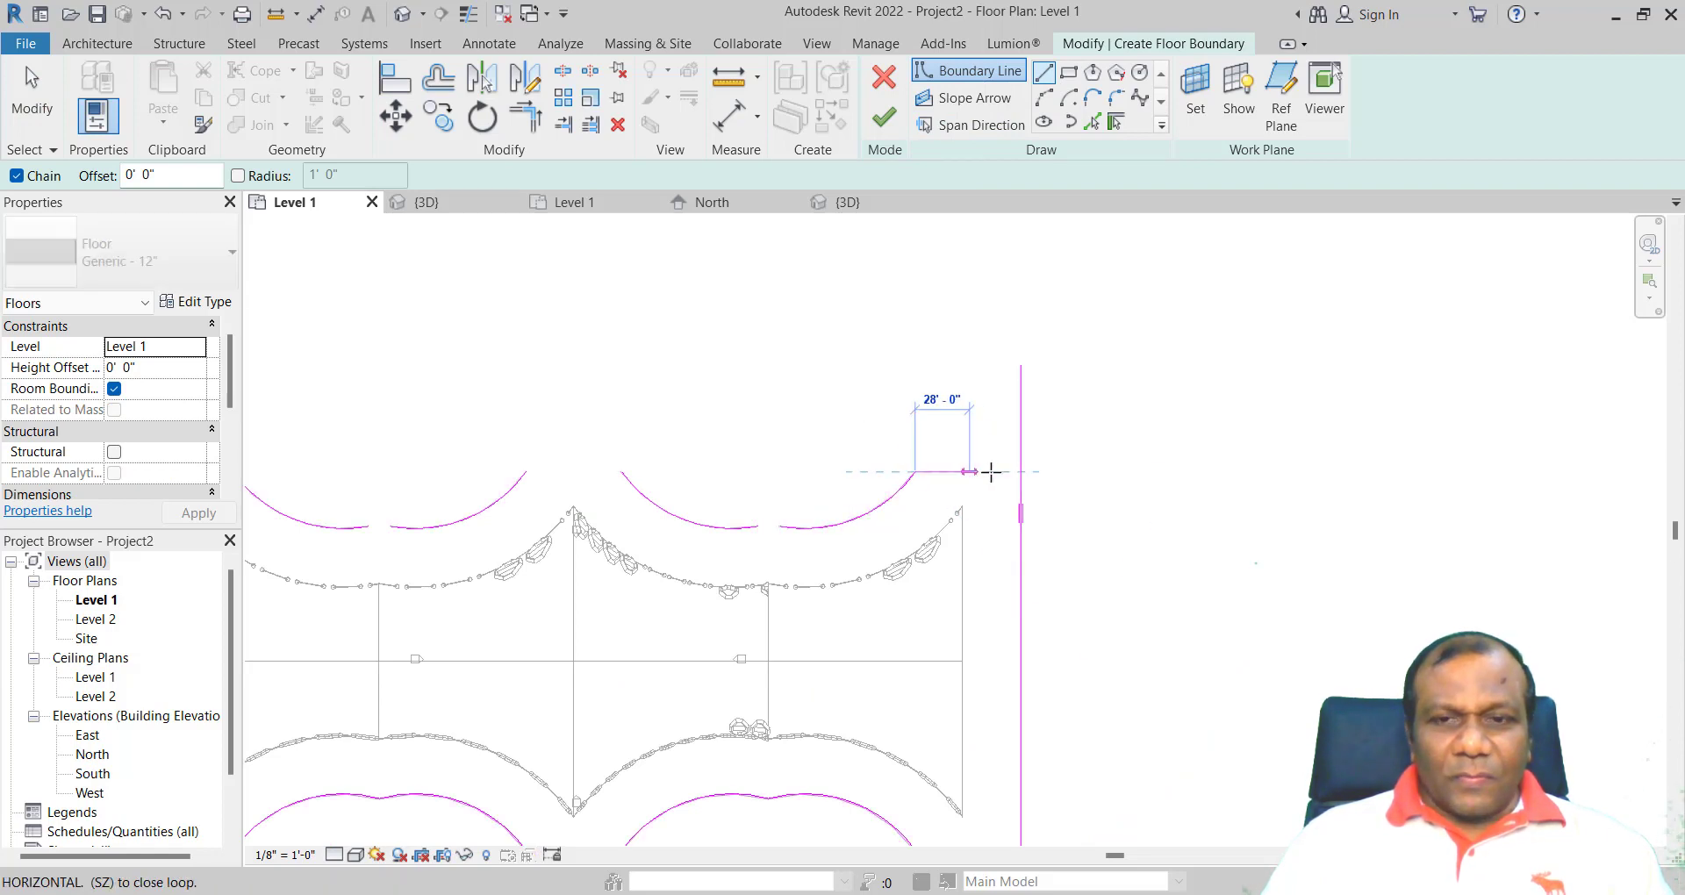
left_click(1021, 472)
key("Escape")
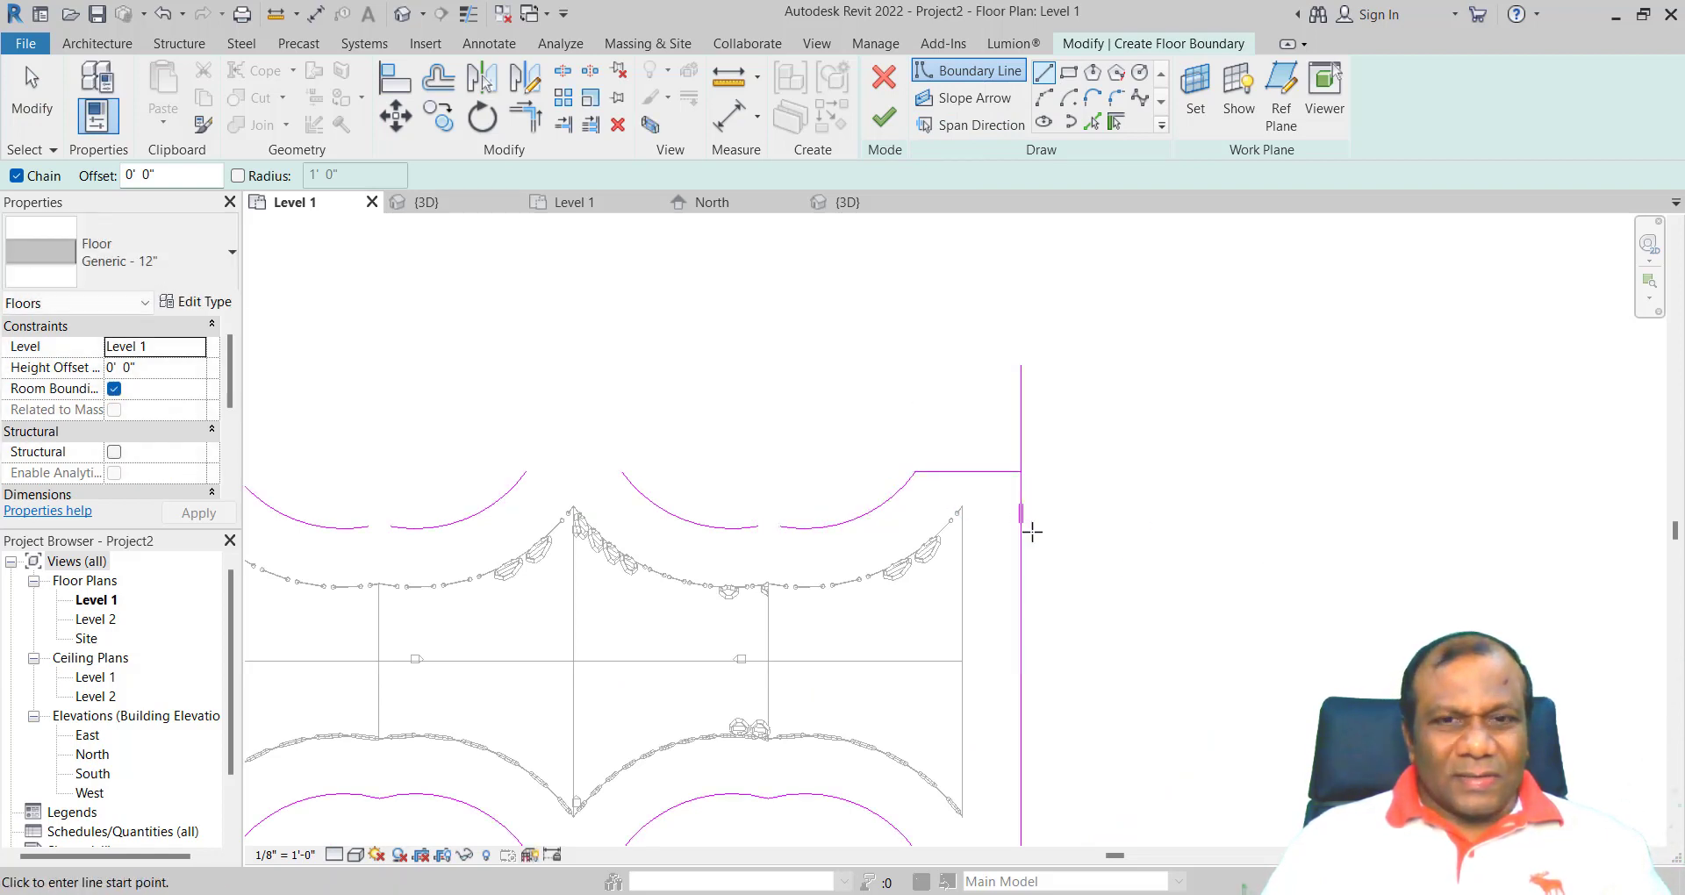
scroll(597, 526, "down", 4)
scroll(527, 531, "up", 3)
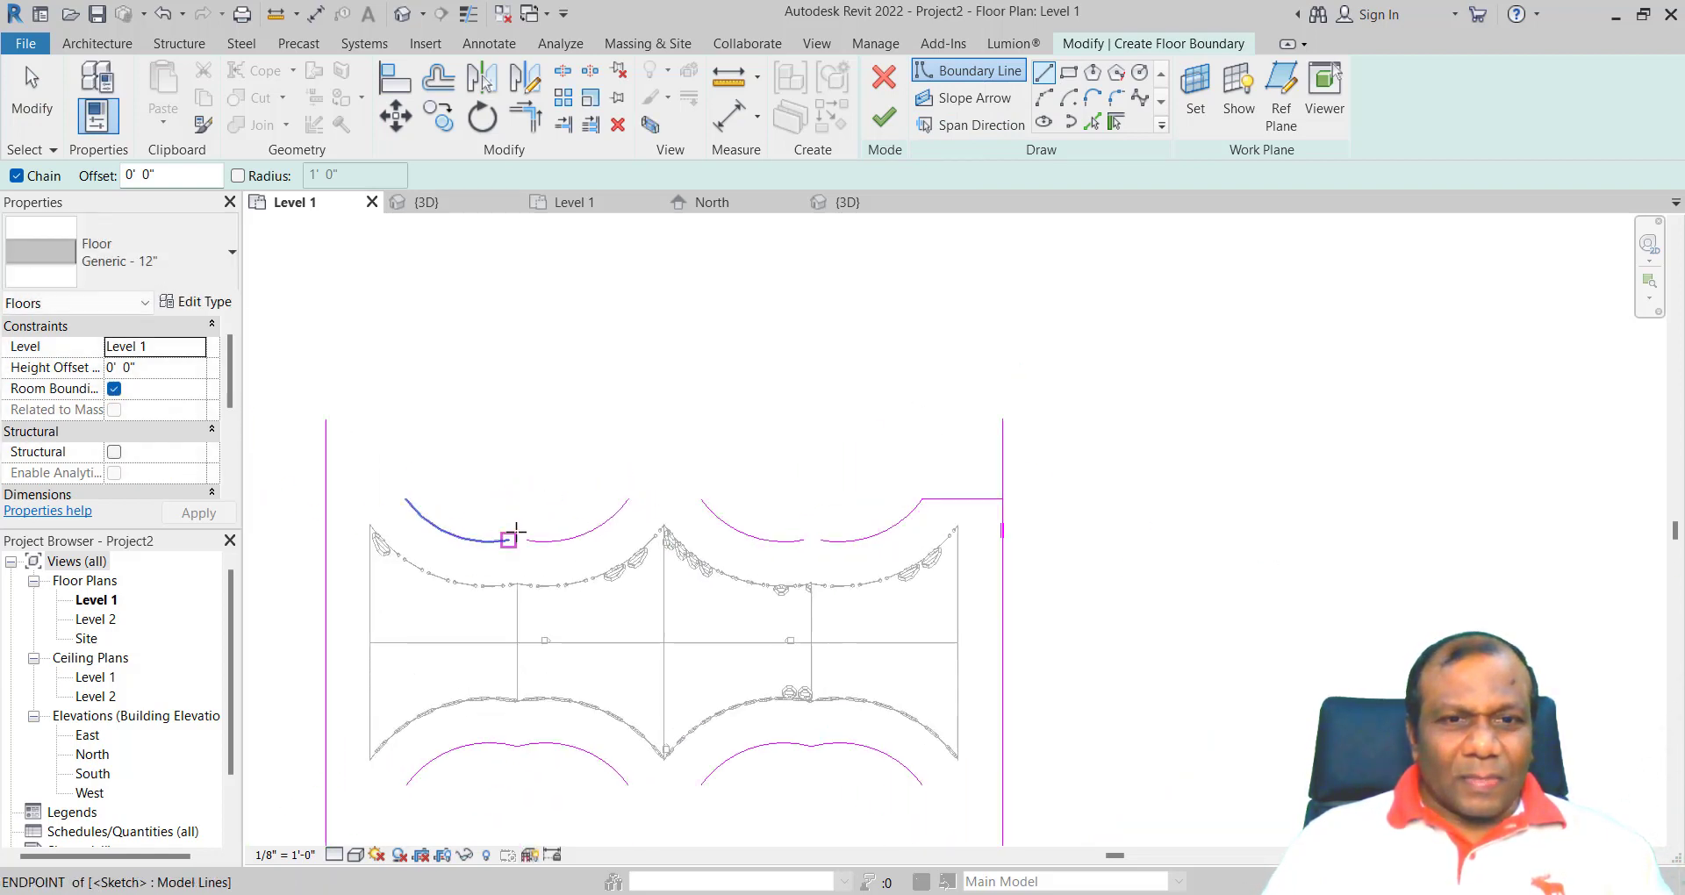
scroll(516, 529, "up", 1)
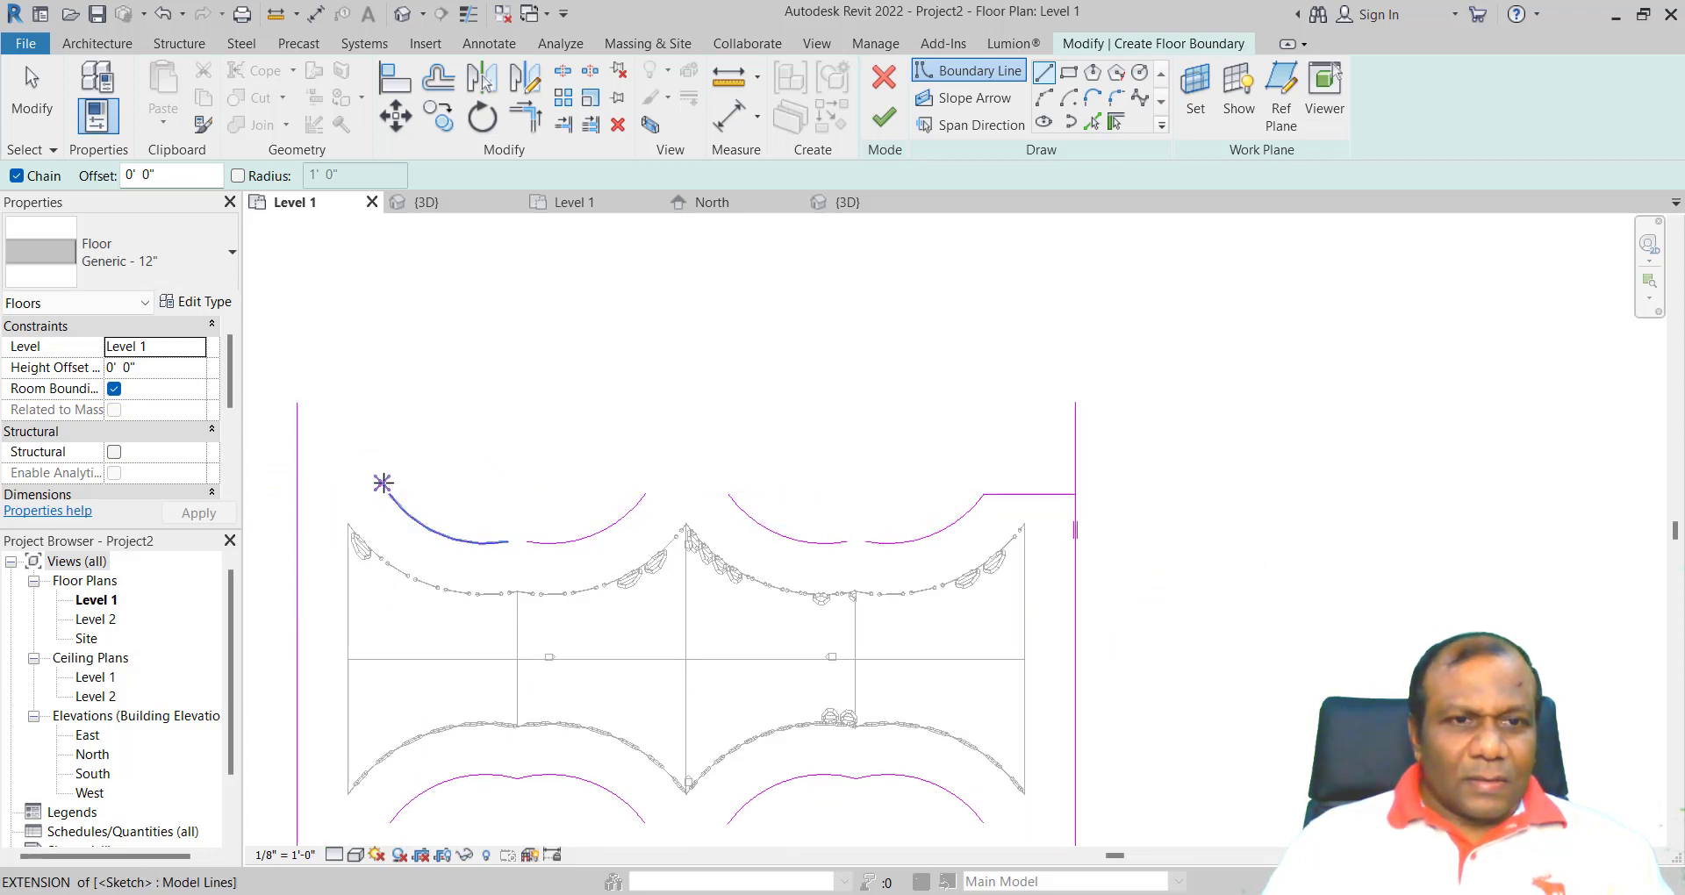
left_click(389, 494)
left_click(297, 494)
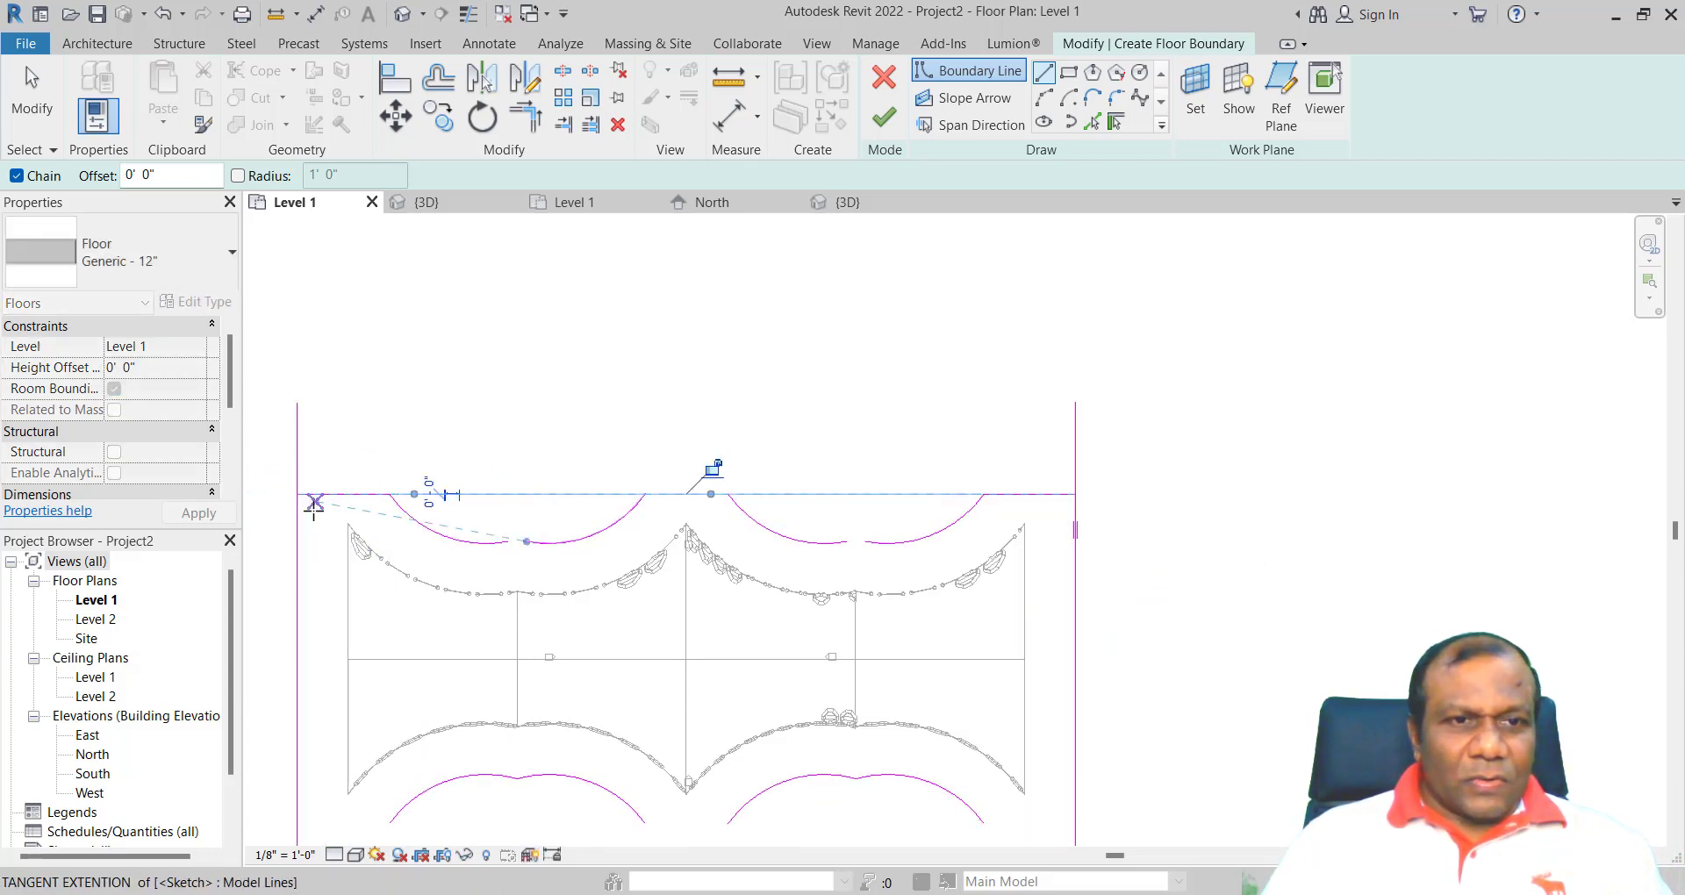
- Draw horizontal boundary lines from the outer ends of the lower offset arcs to the left and right side lines
scroll(313, 510, "down", 7)
scroll(369, 695, "up", 5)
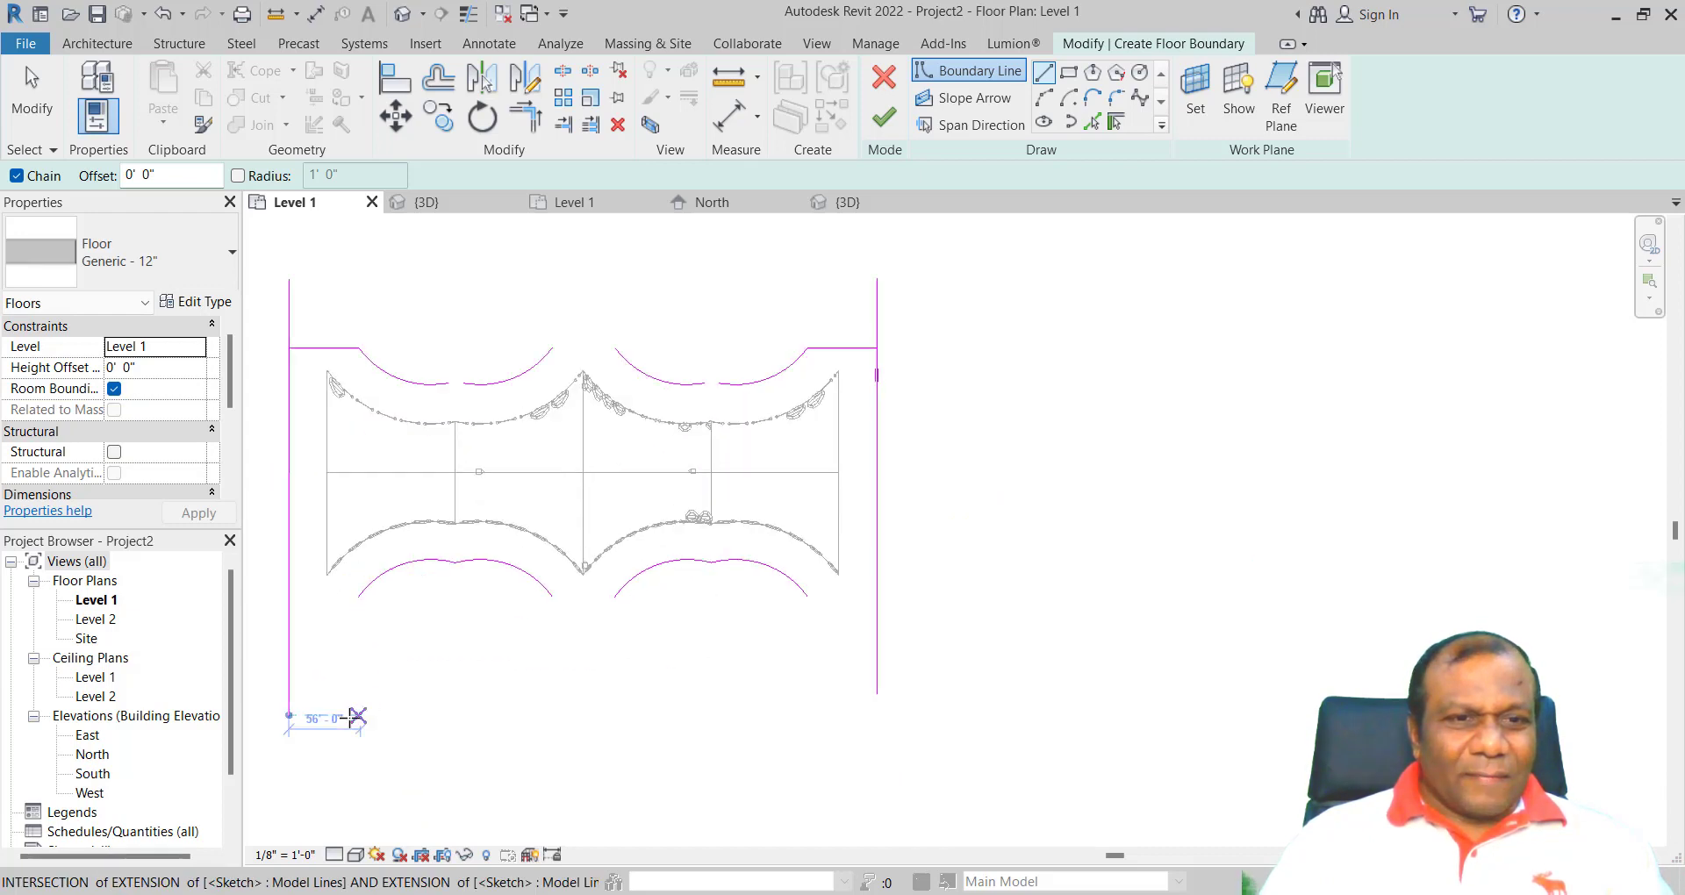
scroll(355, 715, "up", 2)
scroll(440, 589, "down", 2)
left_click(390, 548)
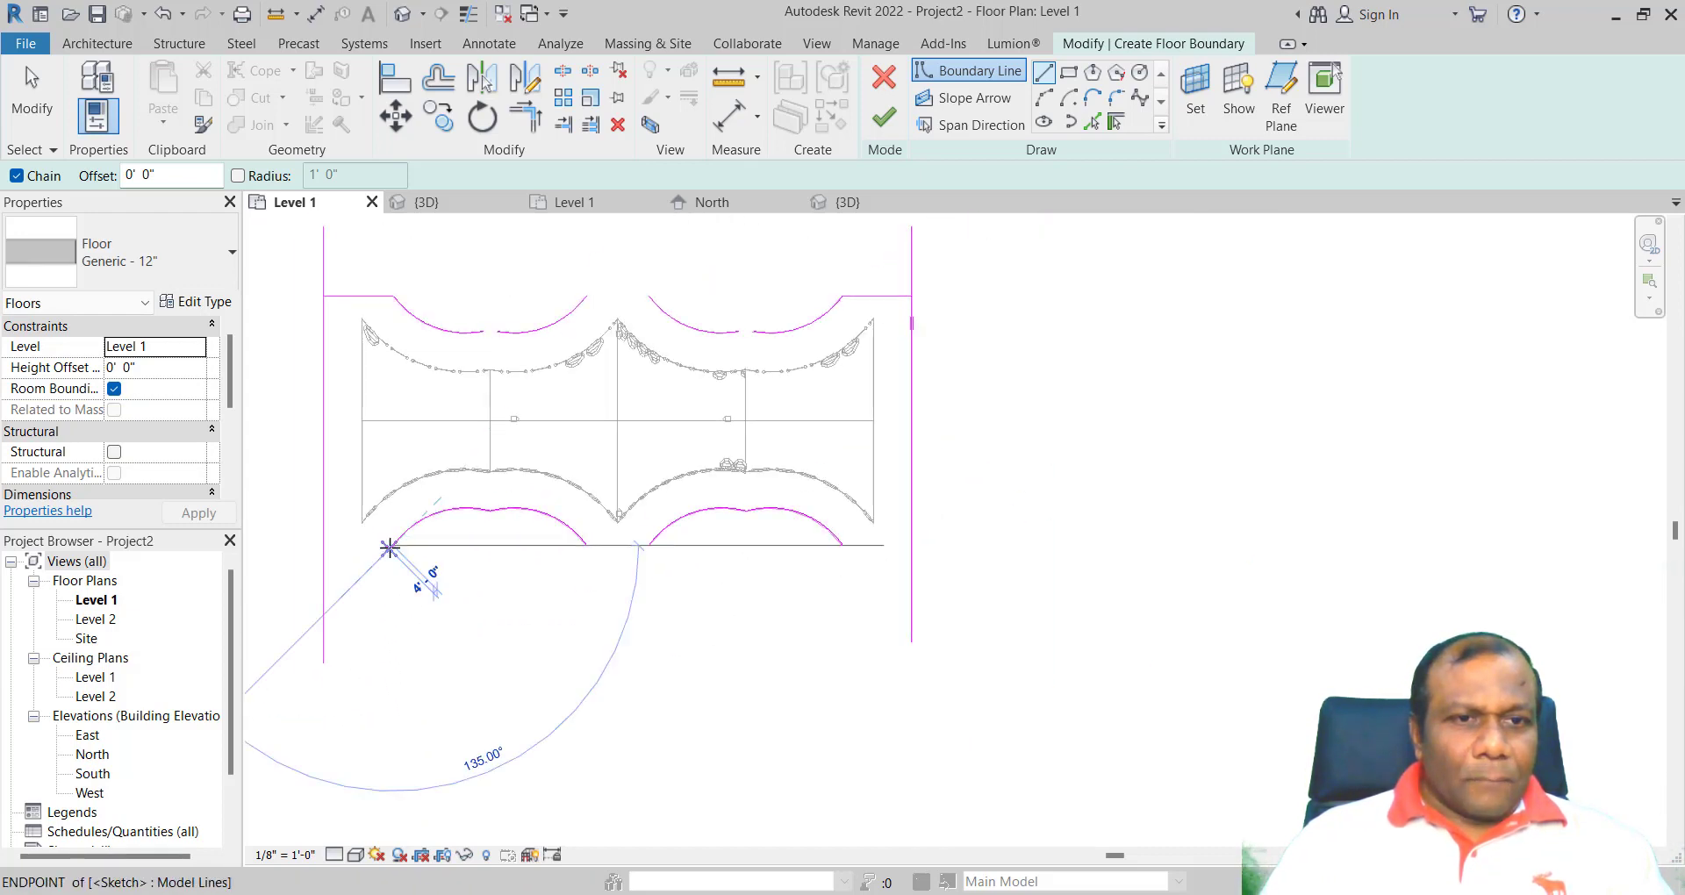
left_click(324, 545)
key("Escape")
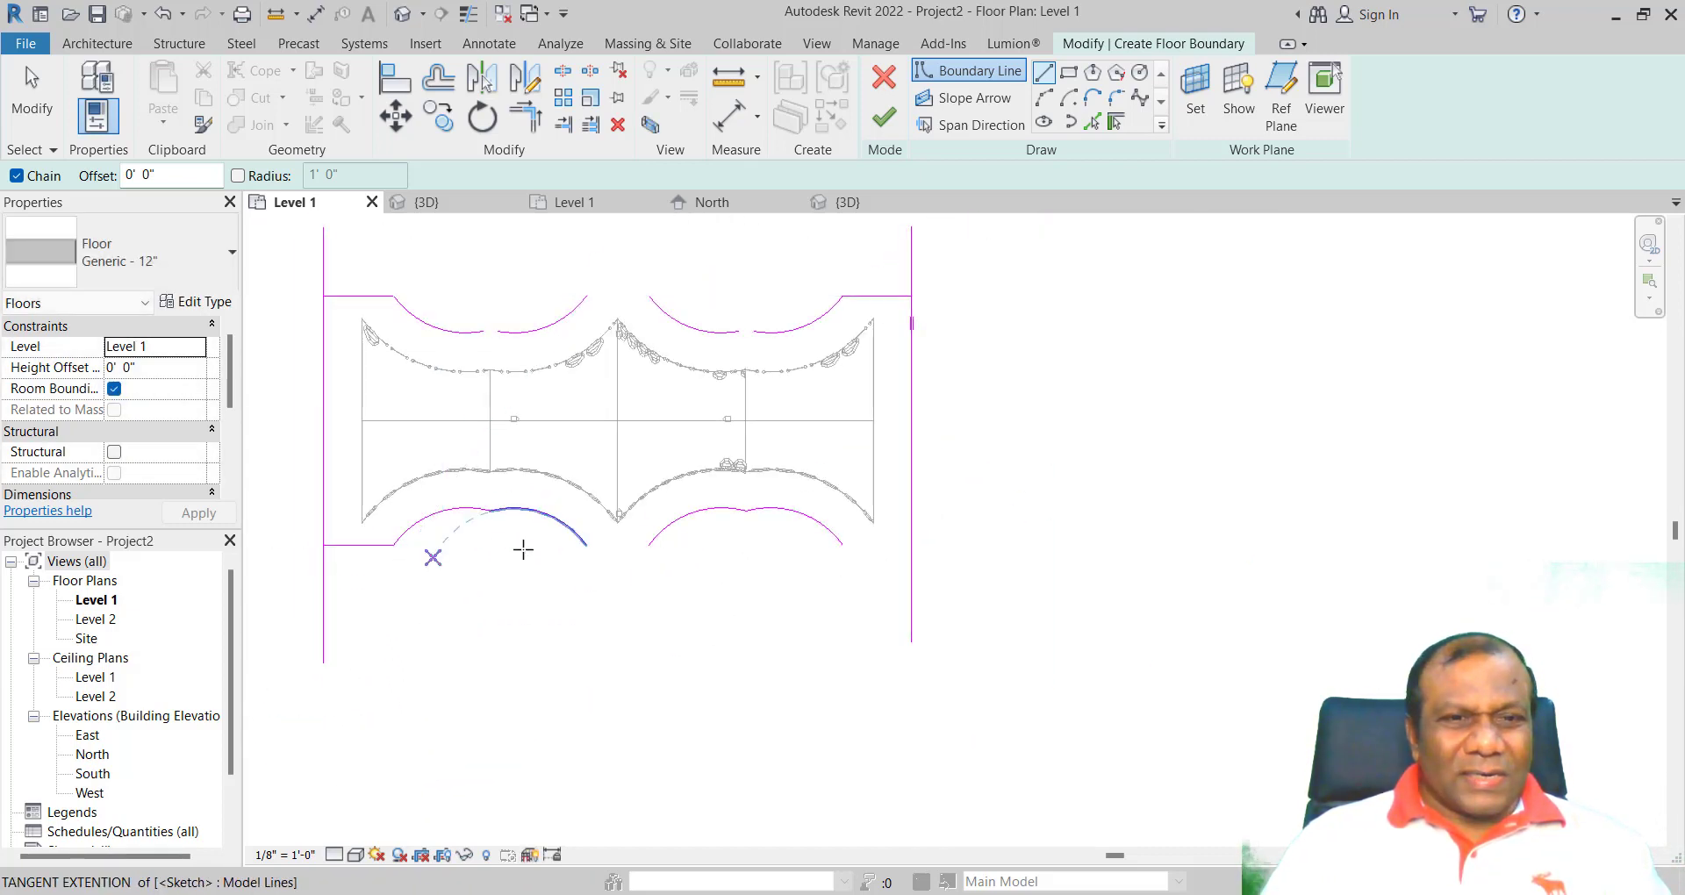
left_click(842, 545)
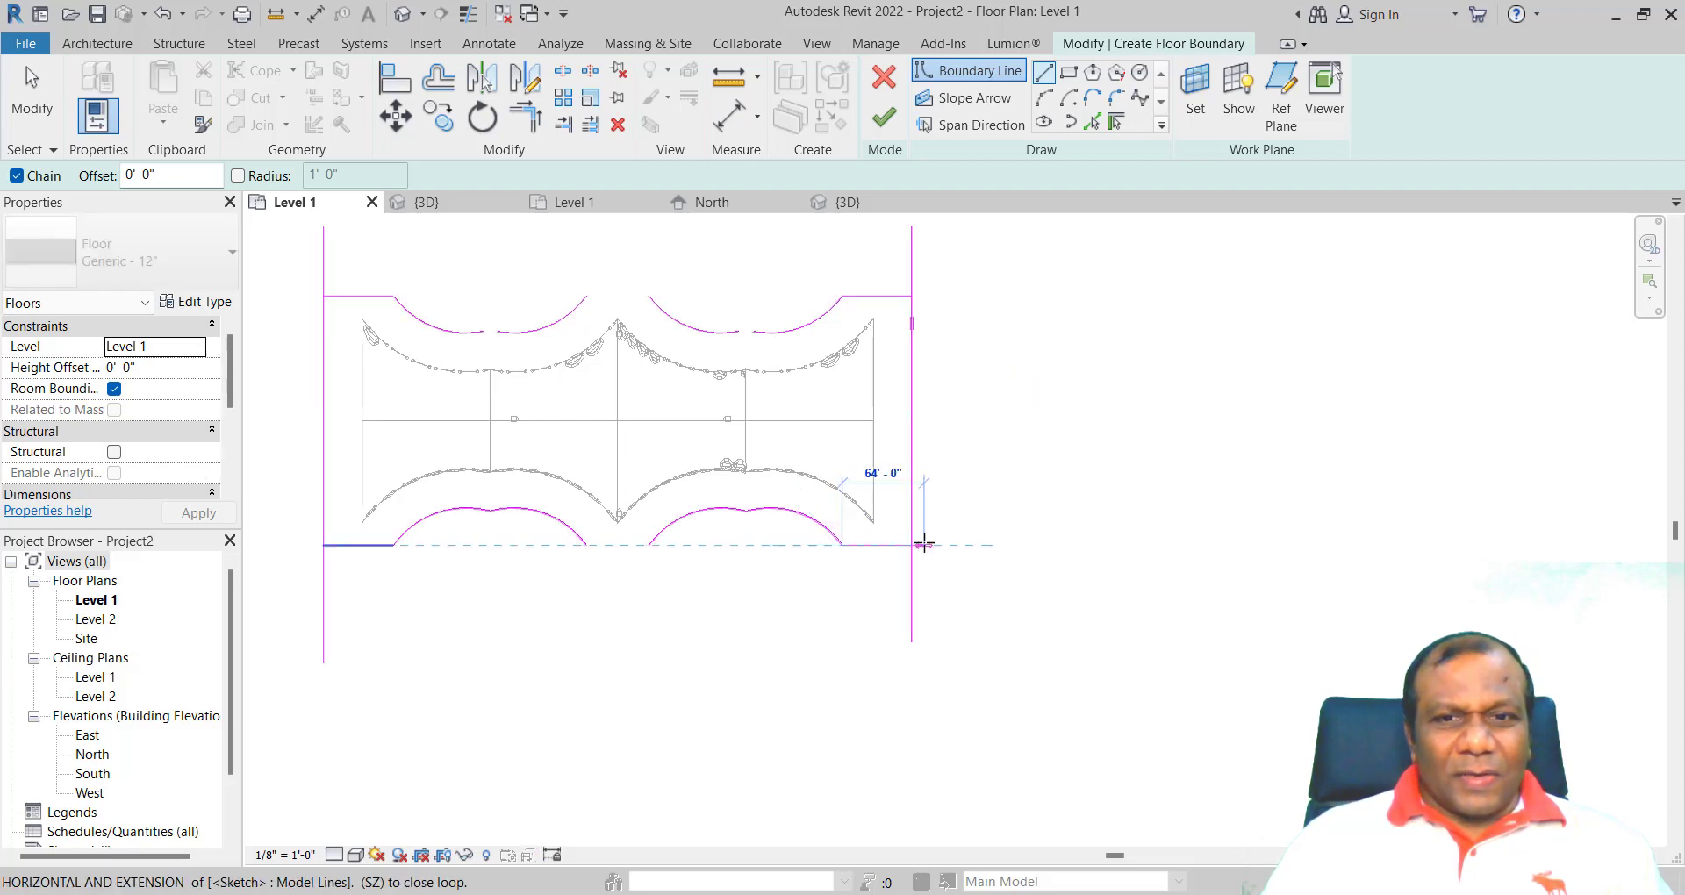
left_click(910, 545)
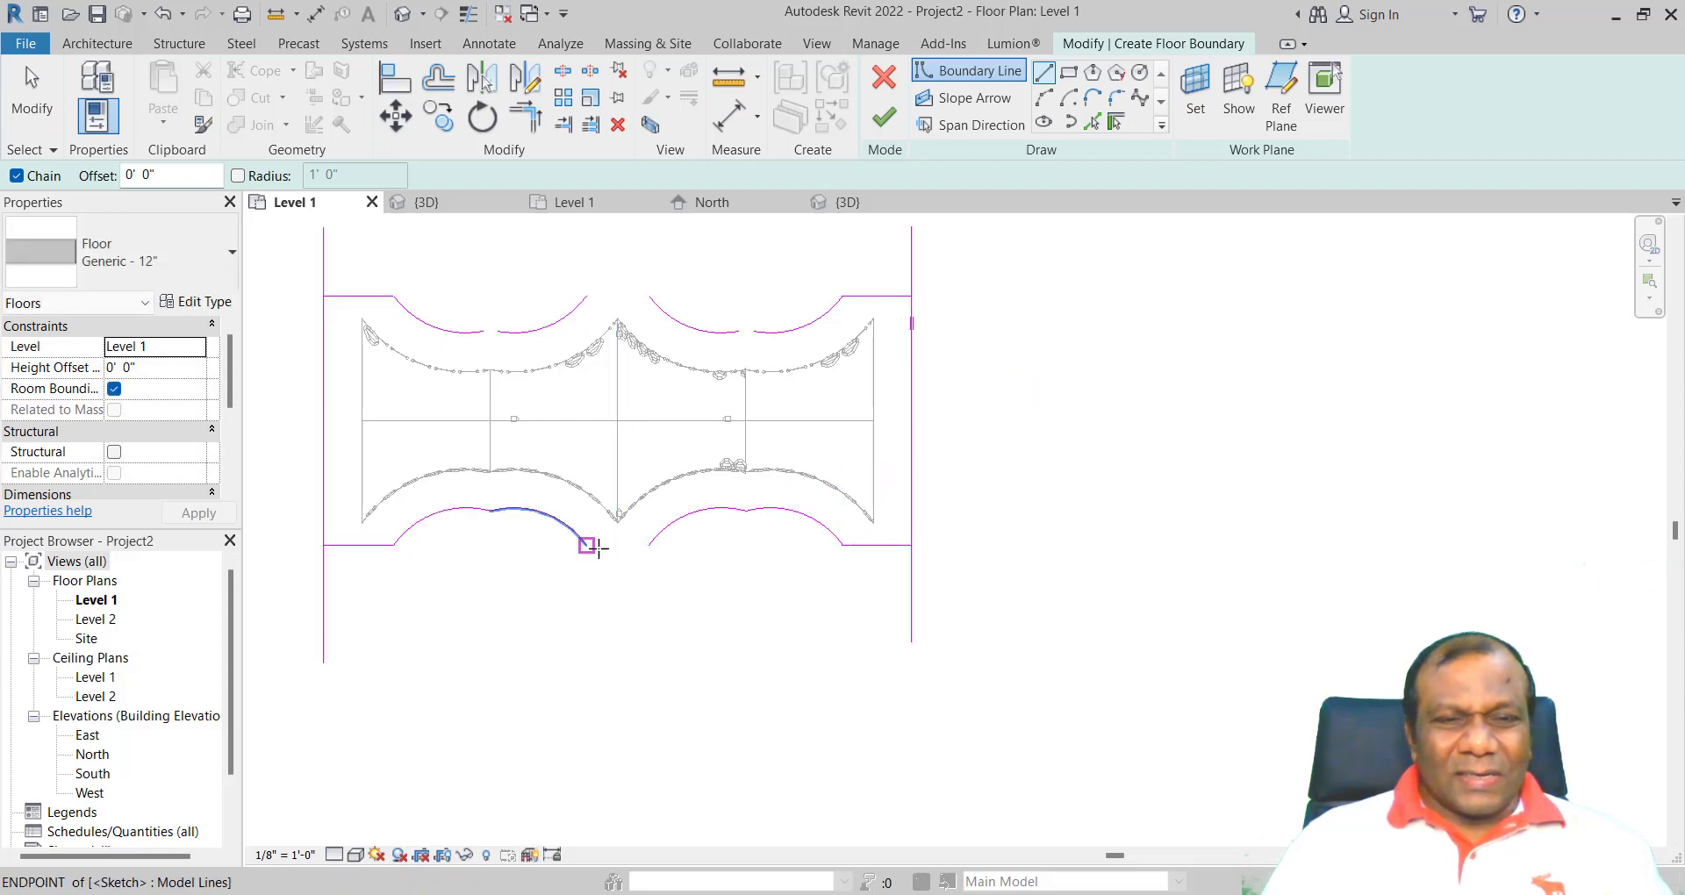
- Use Trim/Extend to Corner to close the gaps between the upper arcs and trim the boundary's two right-hand corners
scroll(635, 574, "down", 2)
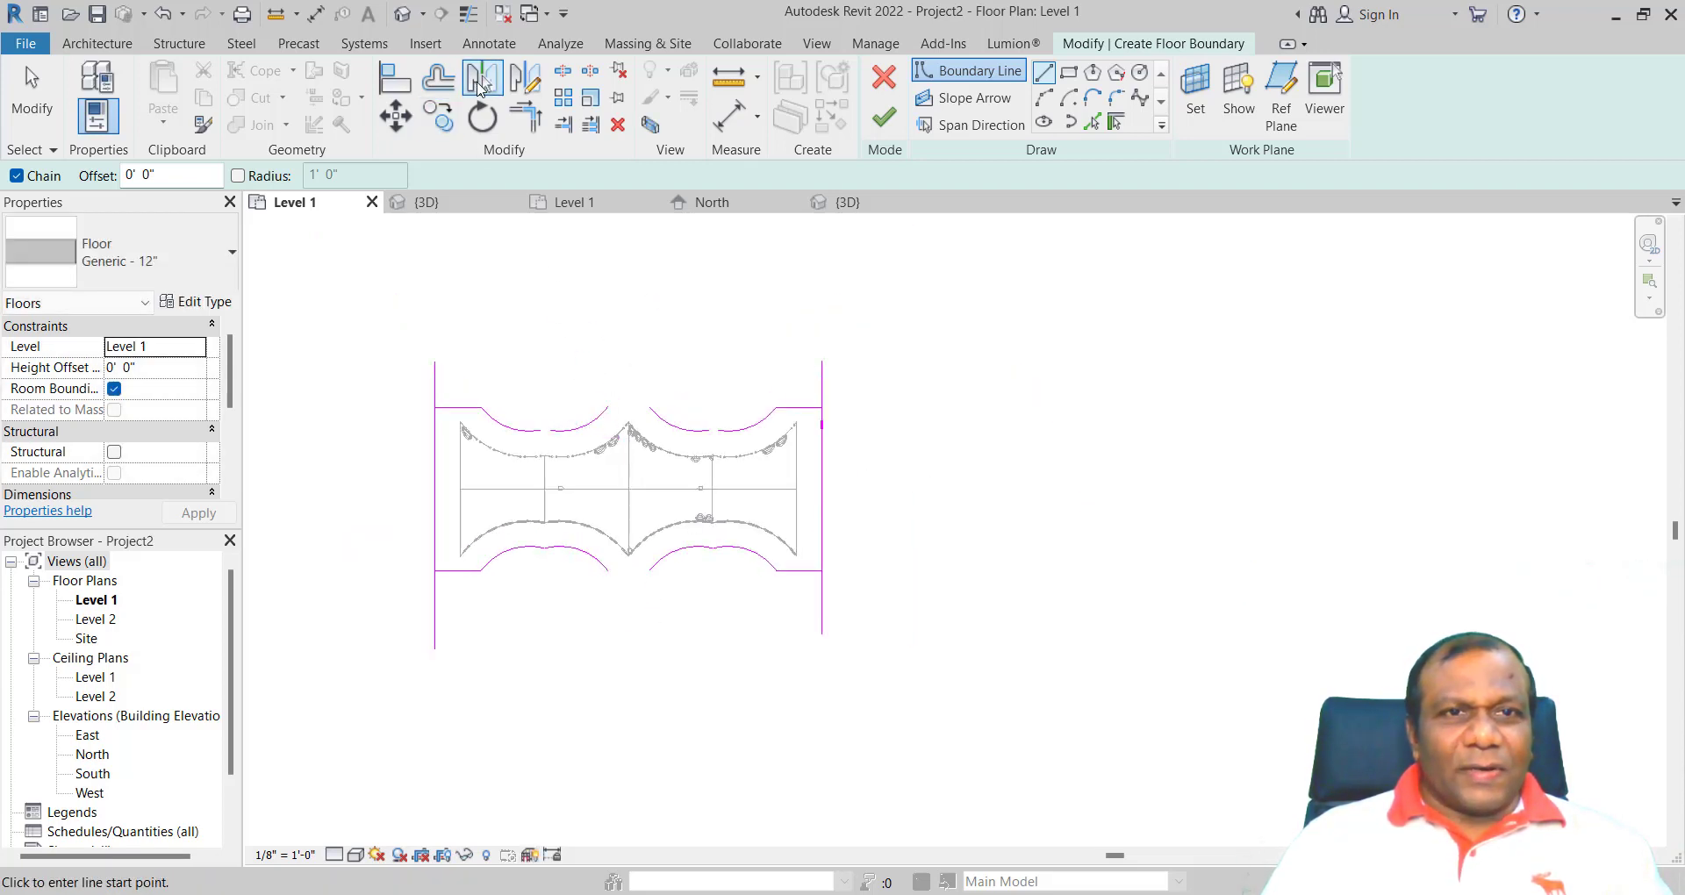
left_click(524, 116)
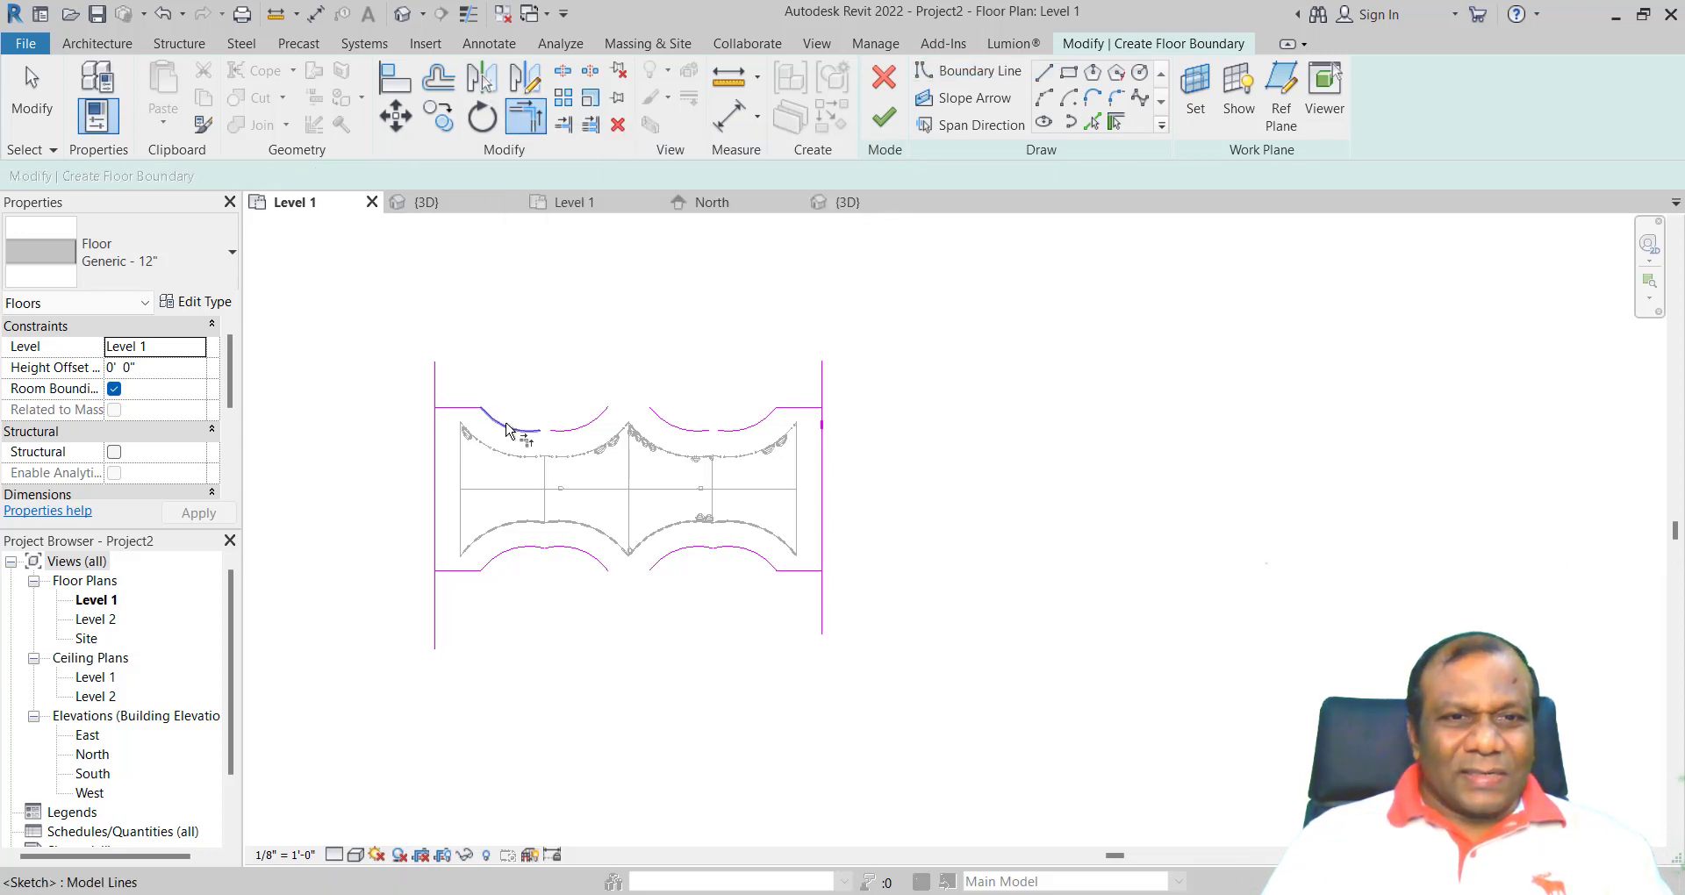
left_click(507, 430)
left_click(578, 429)
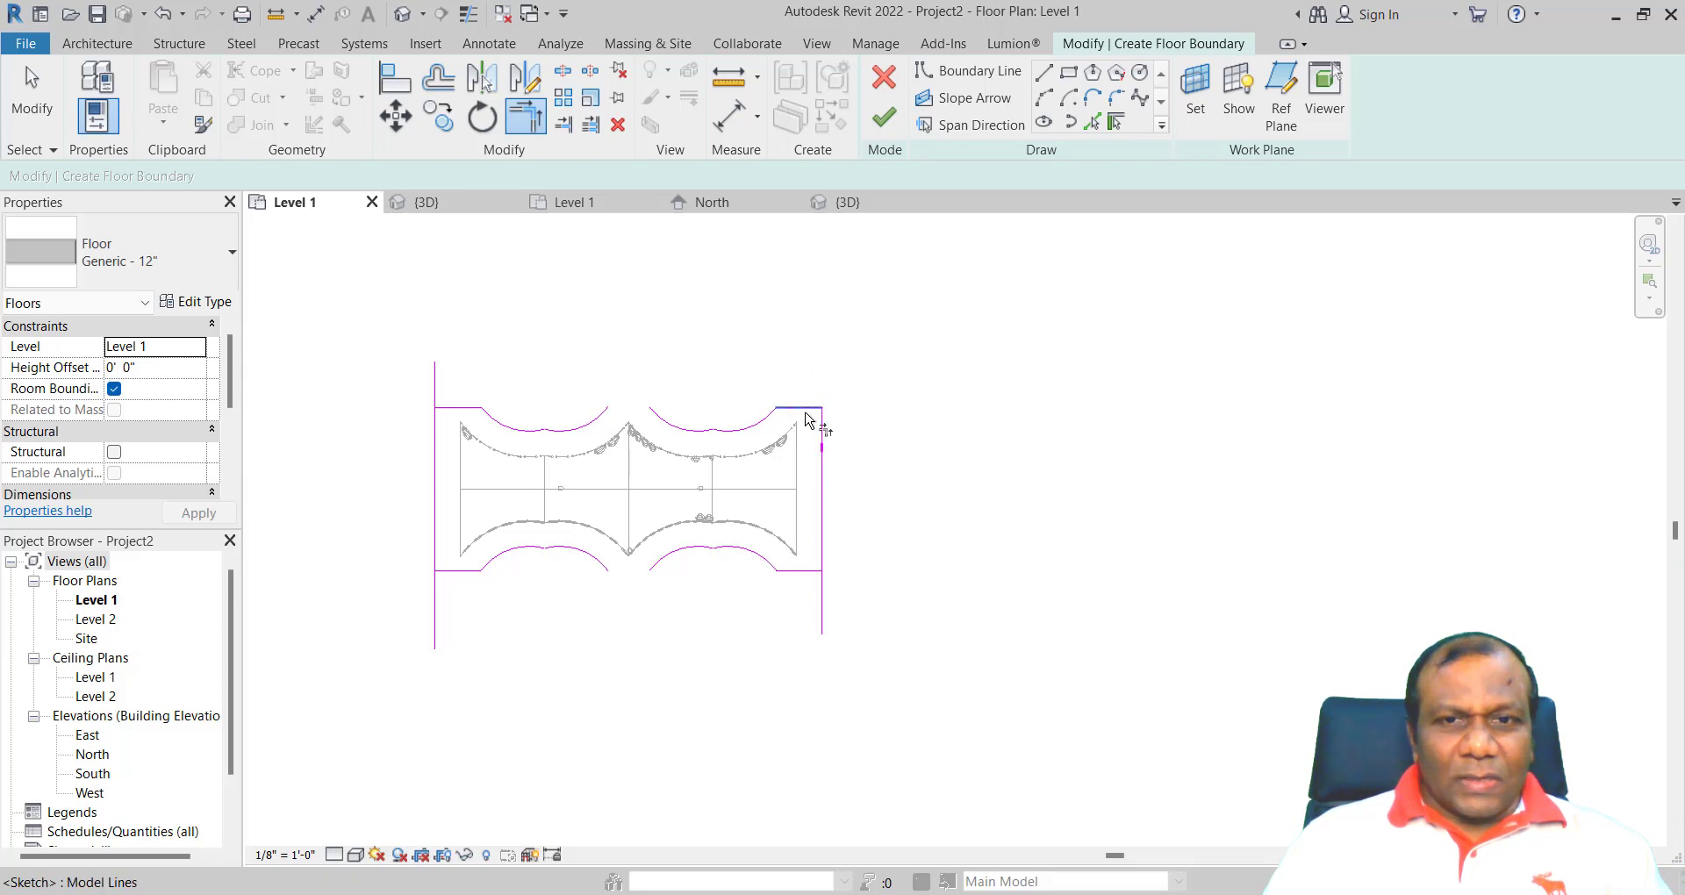
left_click(809, 571)
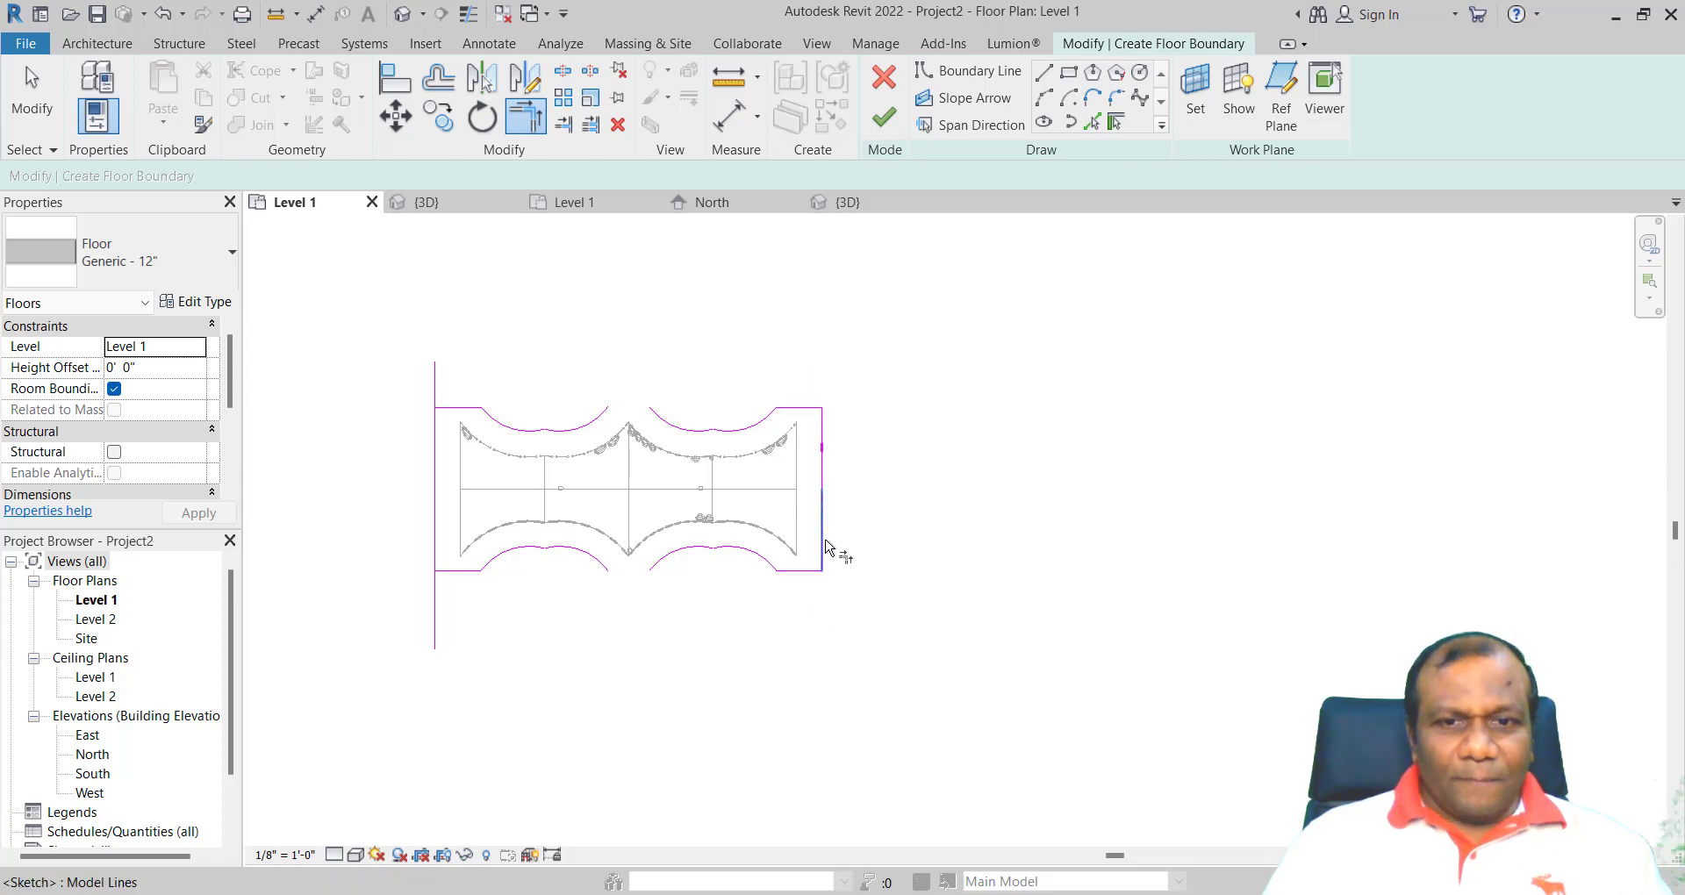
left_click(675, 558)
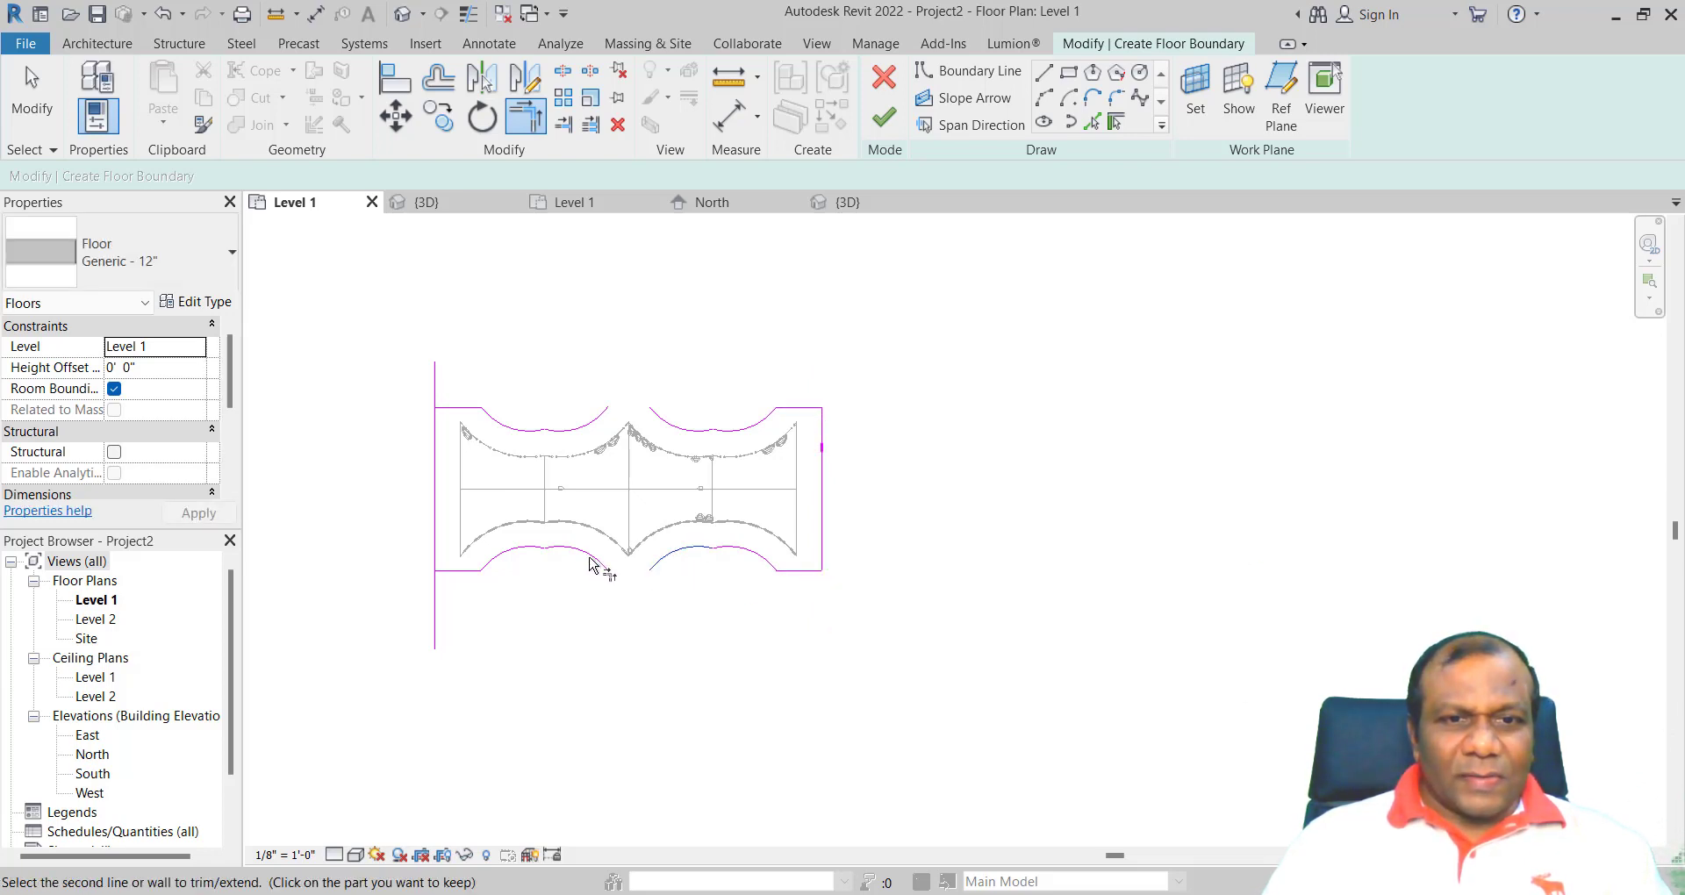
key("Escape")
key("Escape")
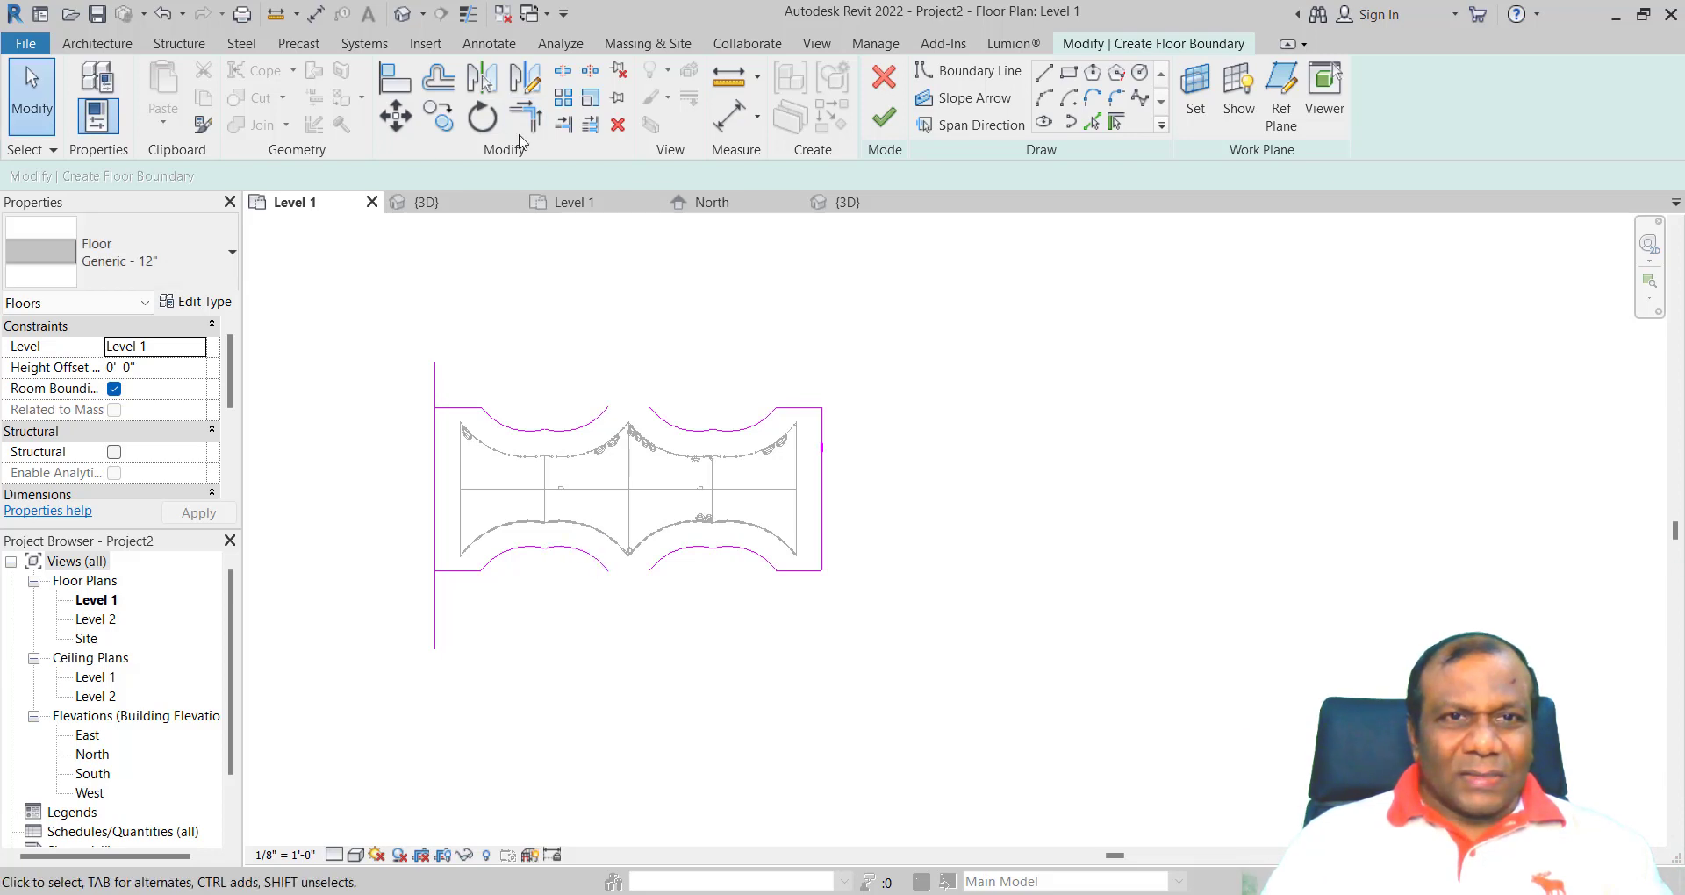
left_click(524, 119)
left_click(668, 561)
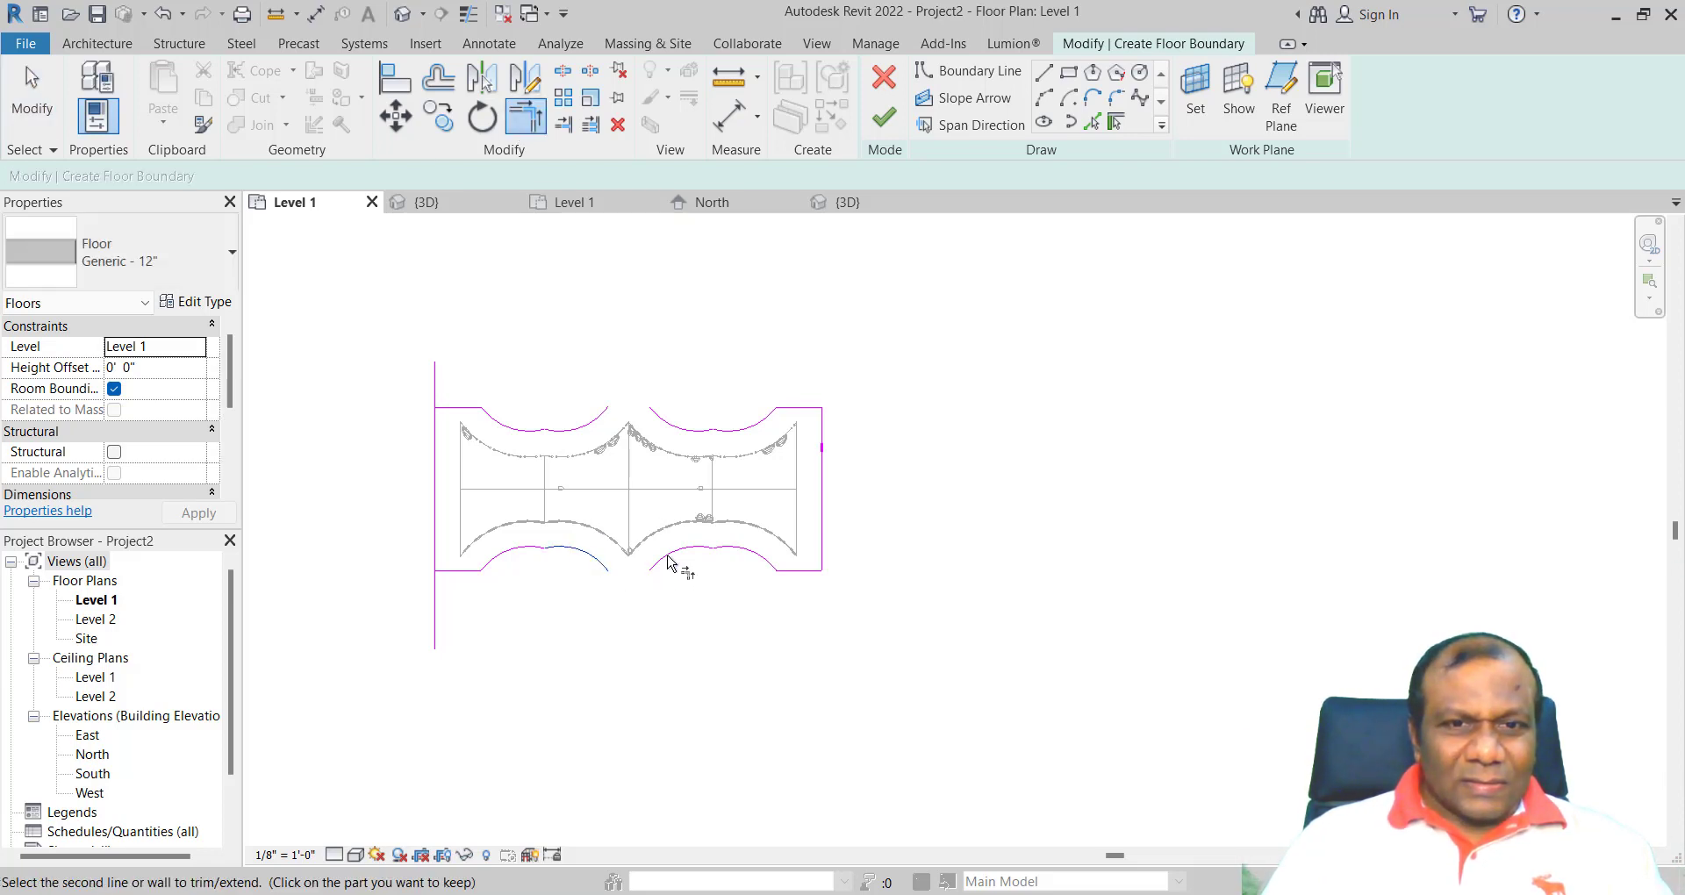
scroll(667, 562, "up", 3)
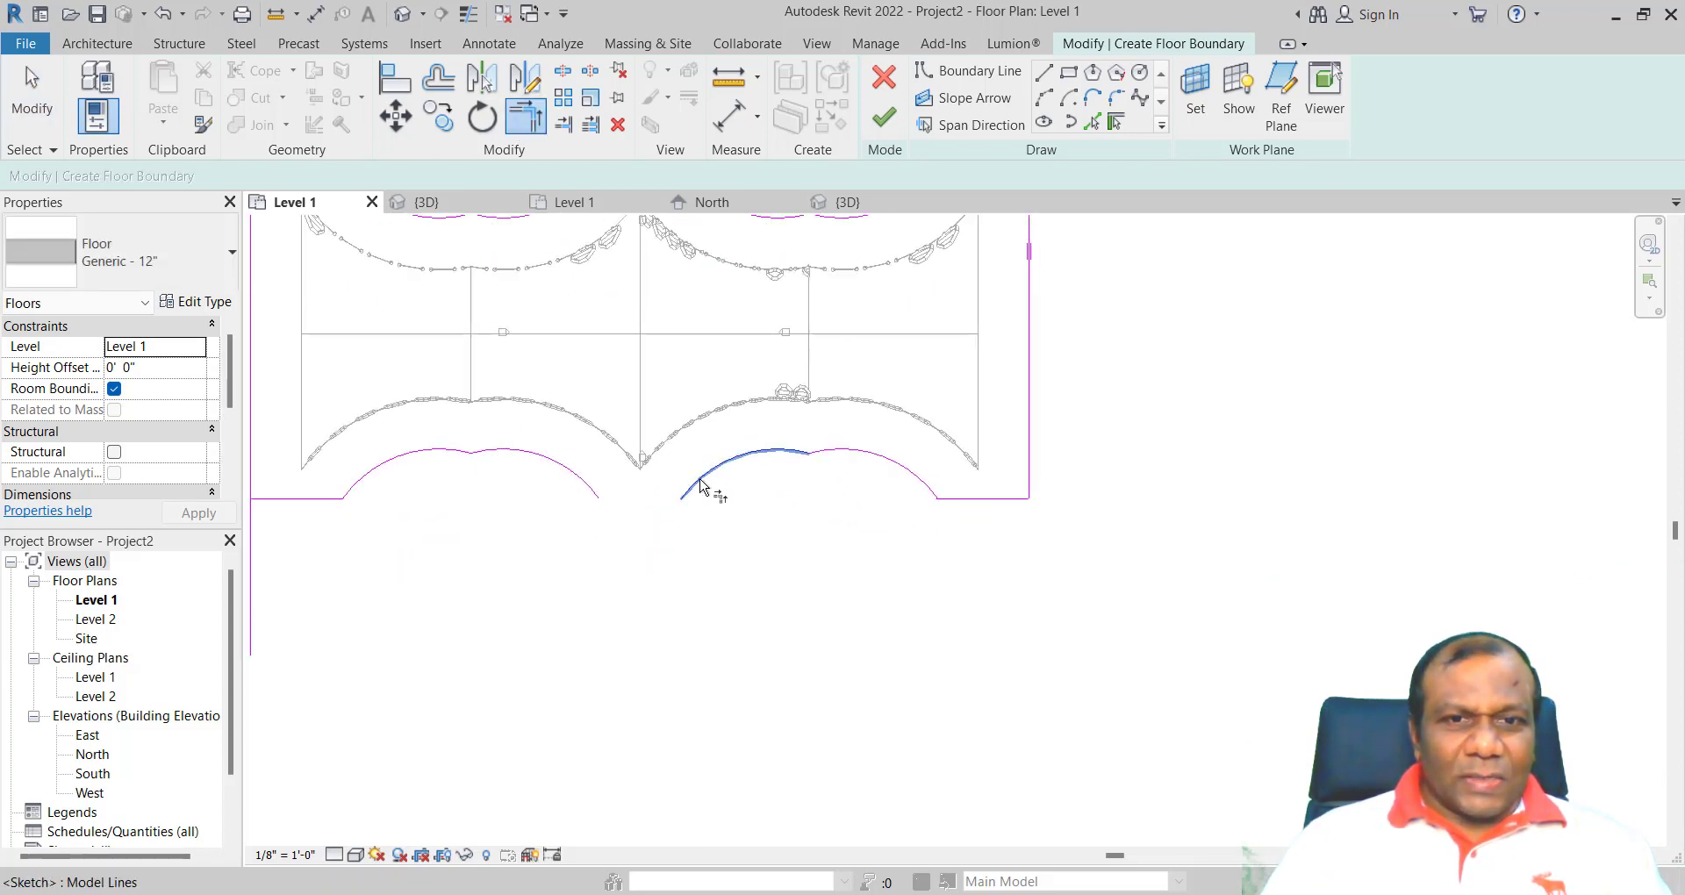
key("Escape")
scroll(572, 587, "down", 2)
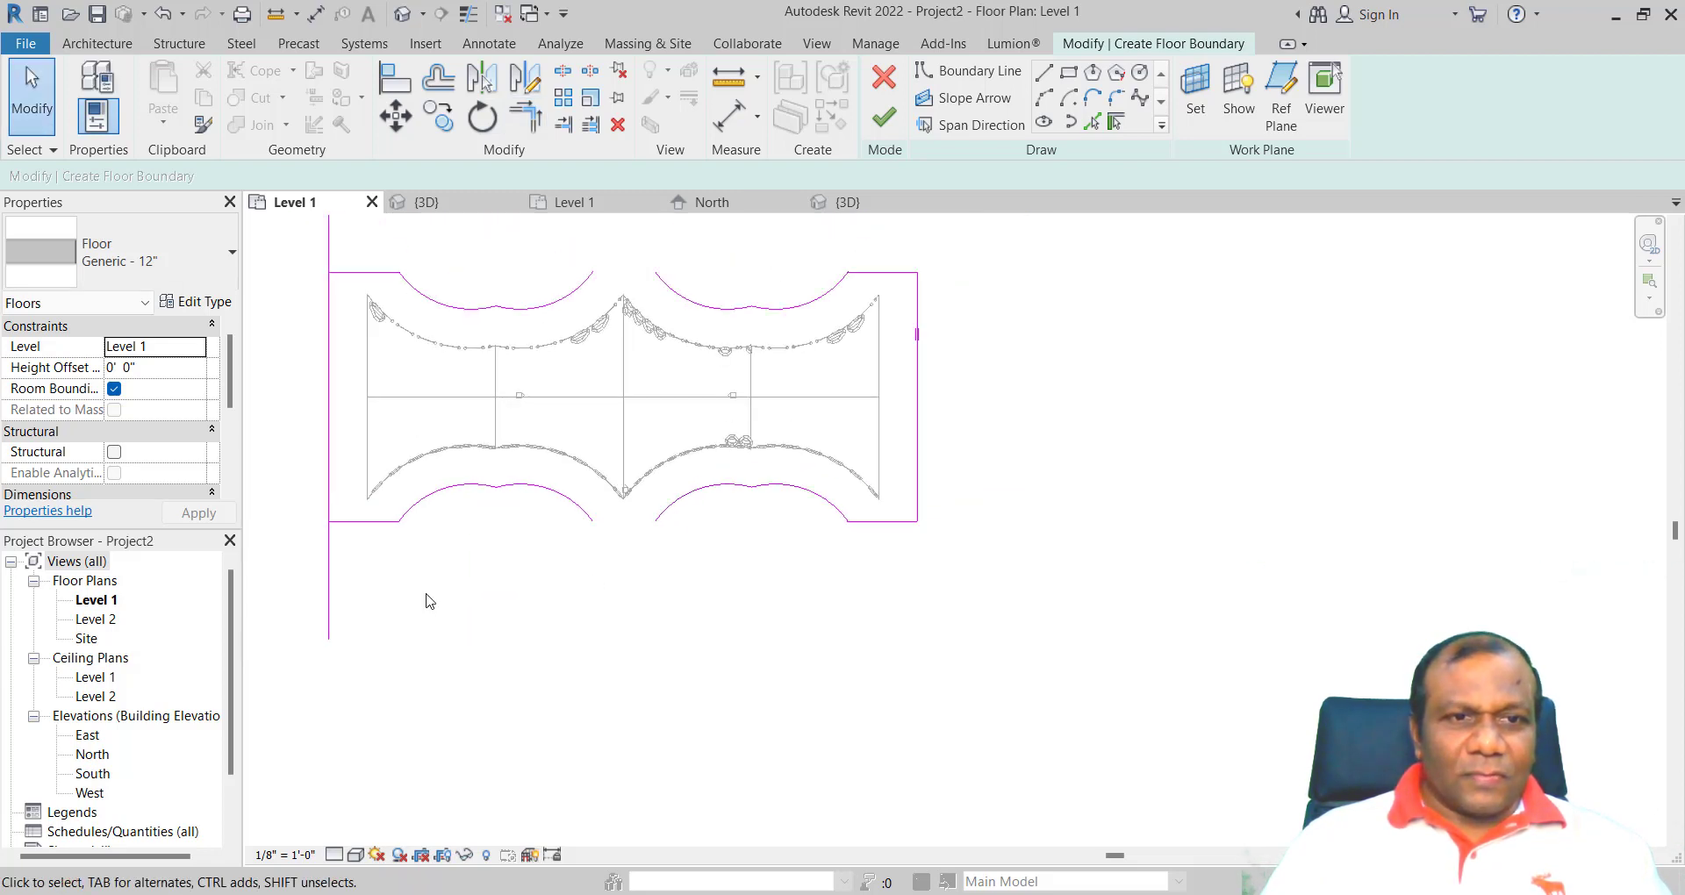
- Use Trim/Extend to Corner to trim the left boundary line's overhang at the floor boundary's lower-left corner
left_click(526, 116)
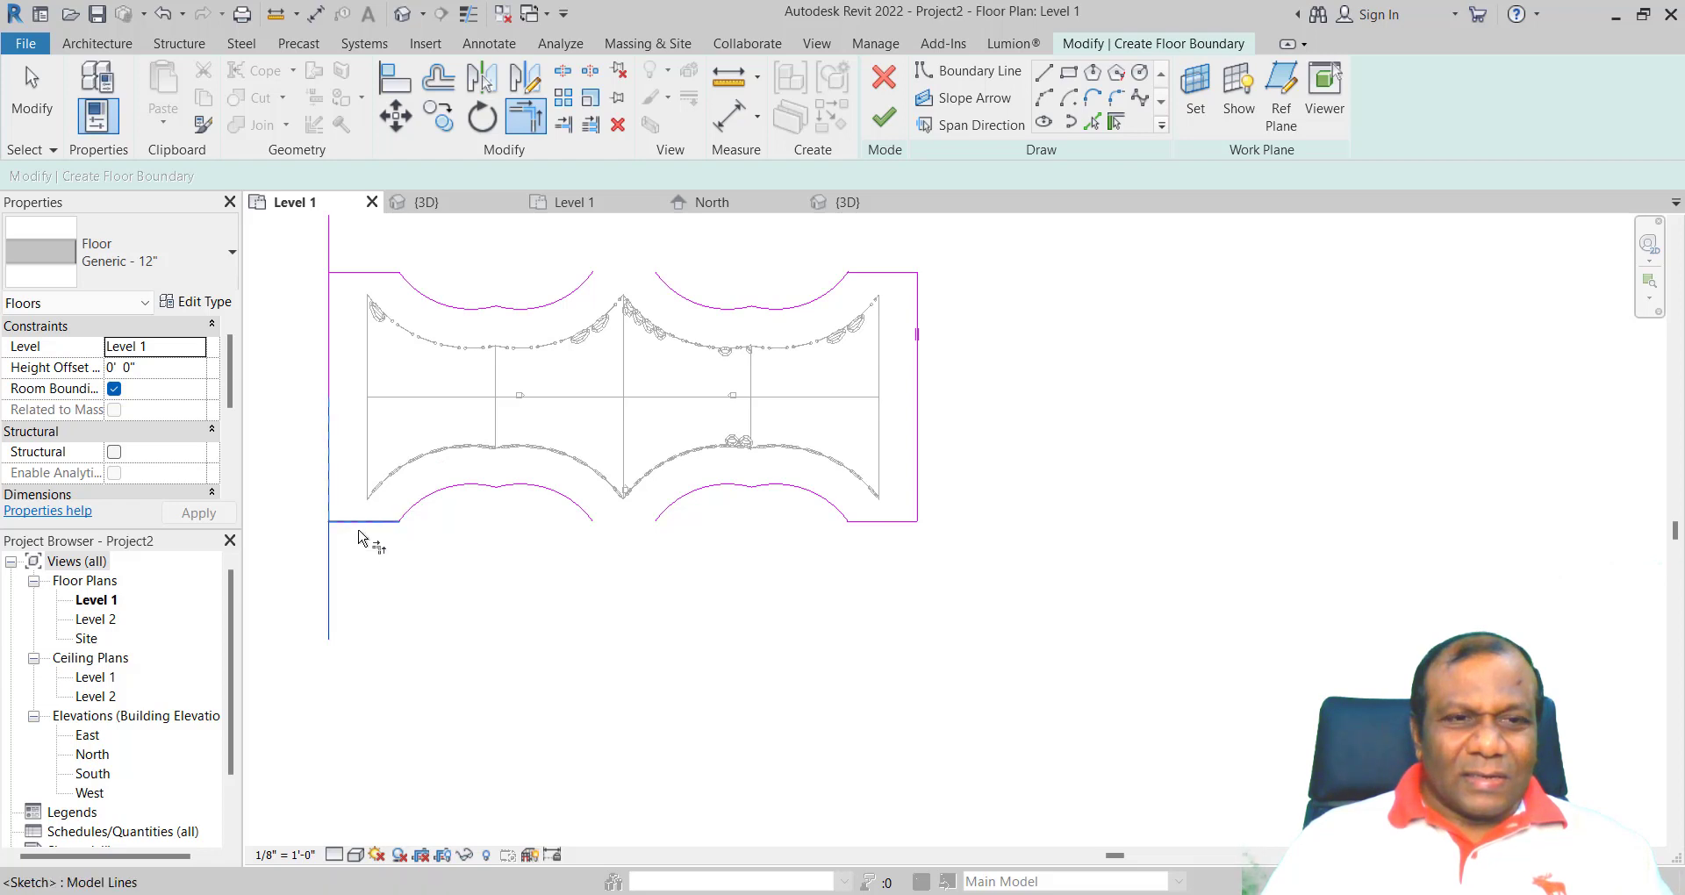
scroll(524, 570, "down", 1)
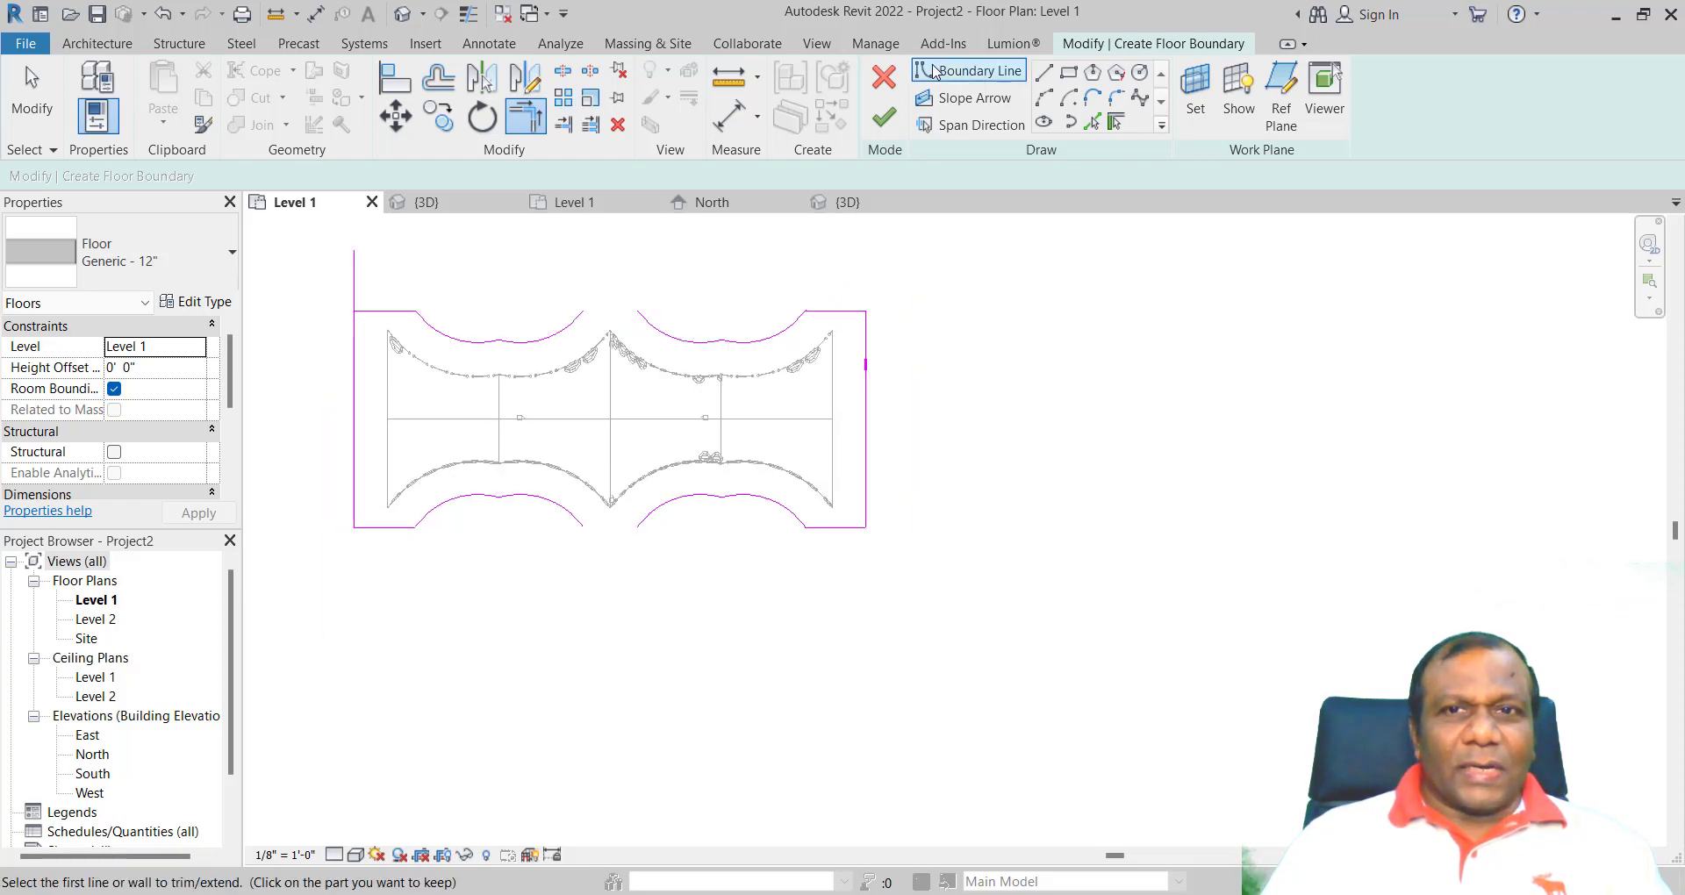
key("Escape")
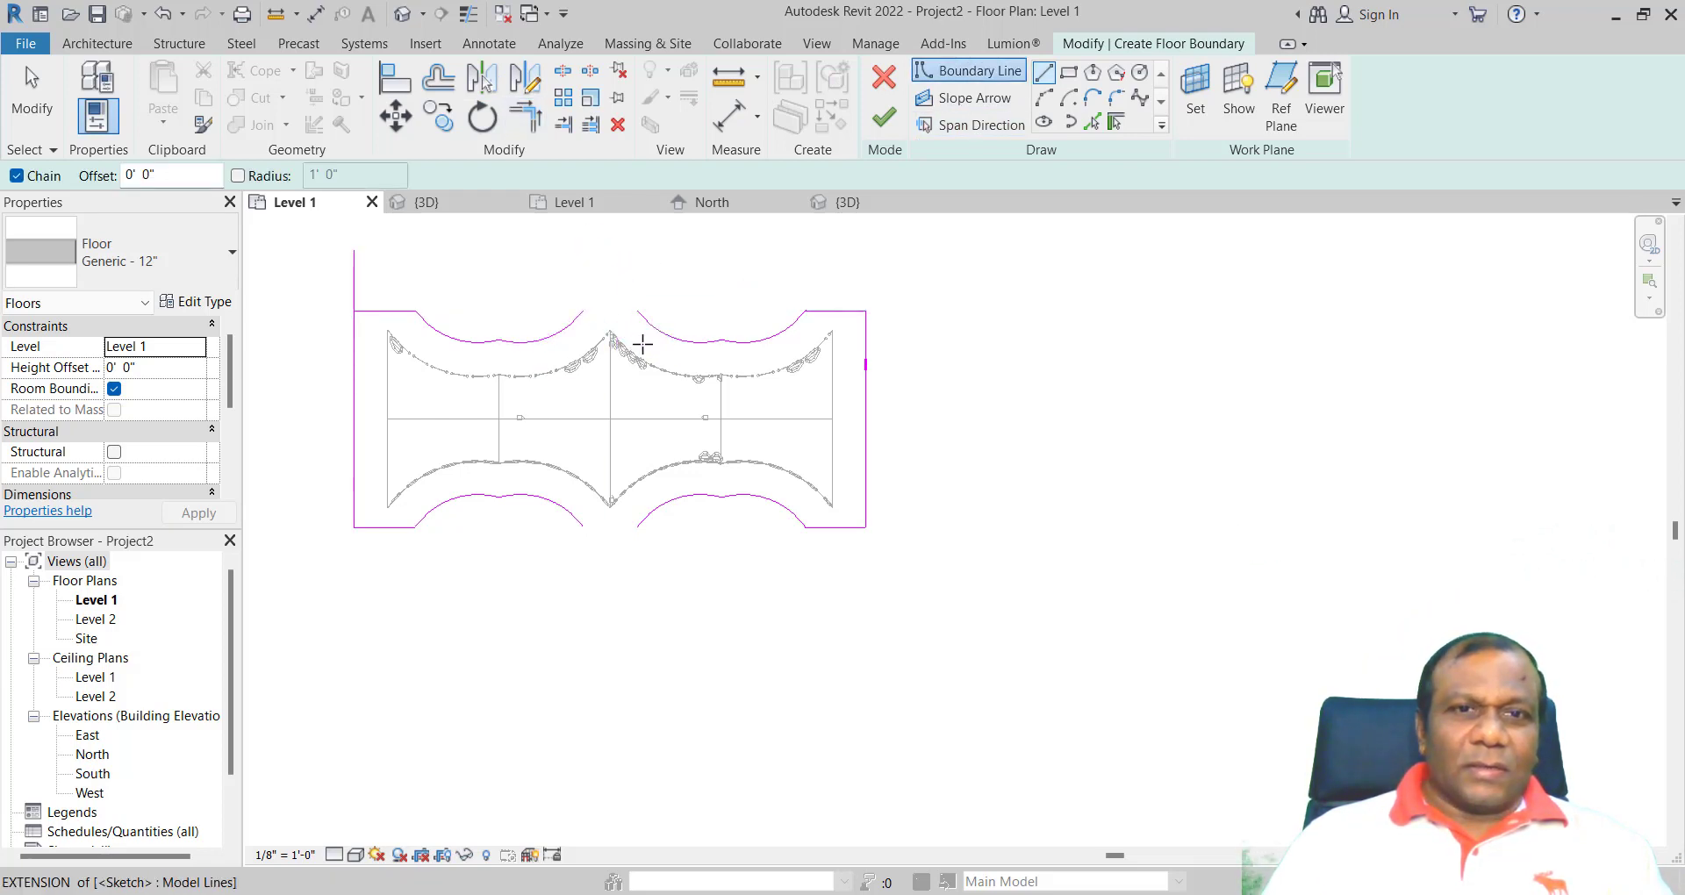
- Draw horizontal boundary lines closing the middle gaps between the two upper arcs and between the two lower arcs
left_click(581, 312)
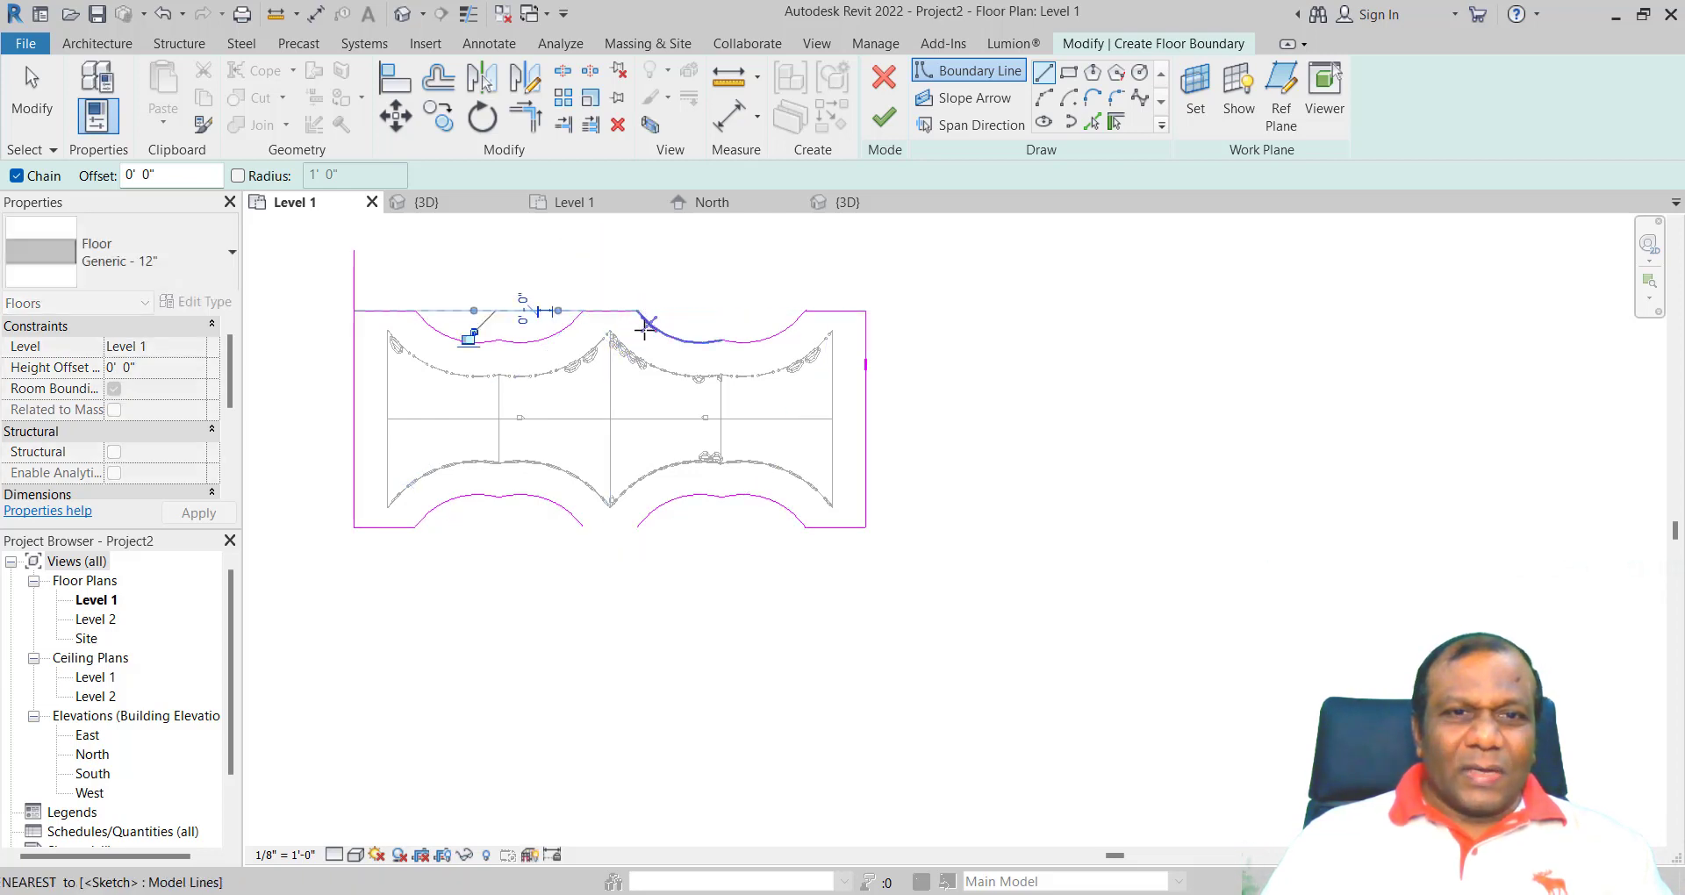
left_click(644, 326)
key("Escape")
left_click(583, 525)
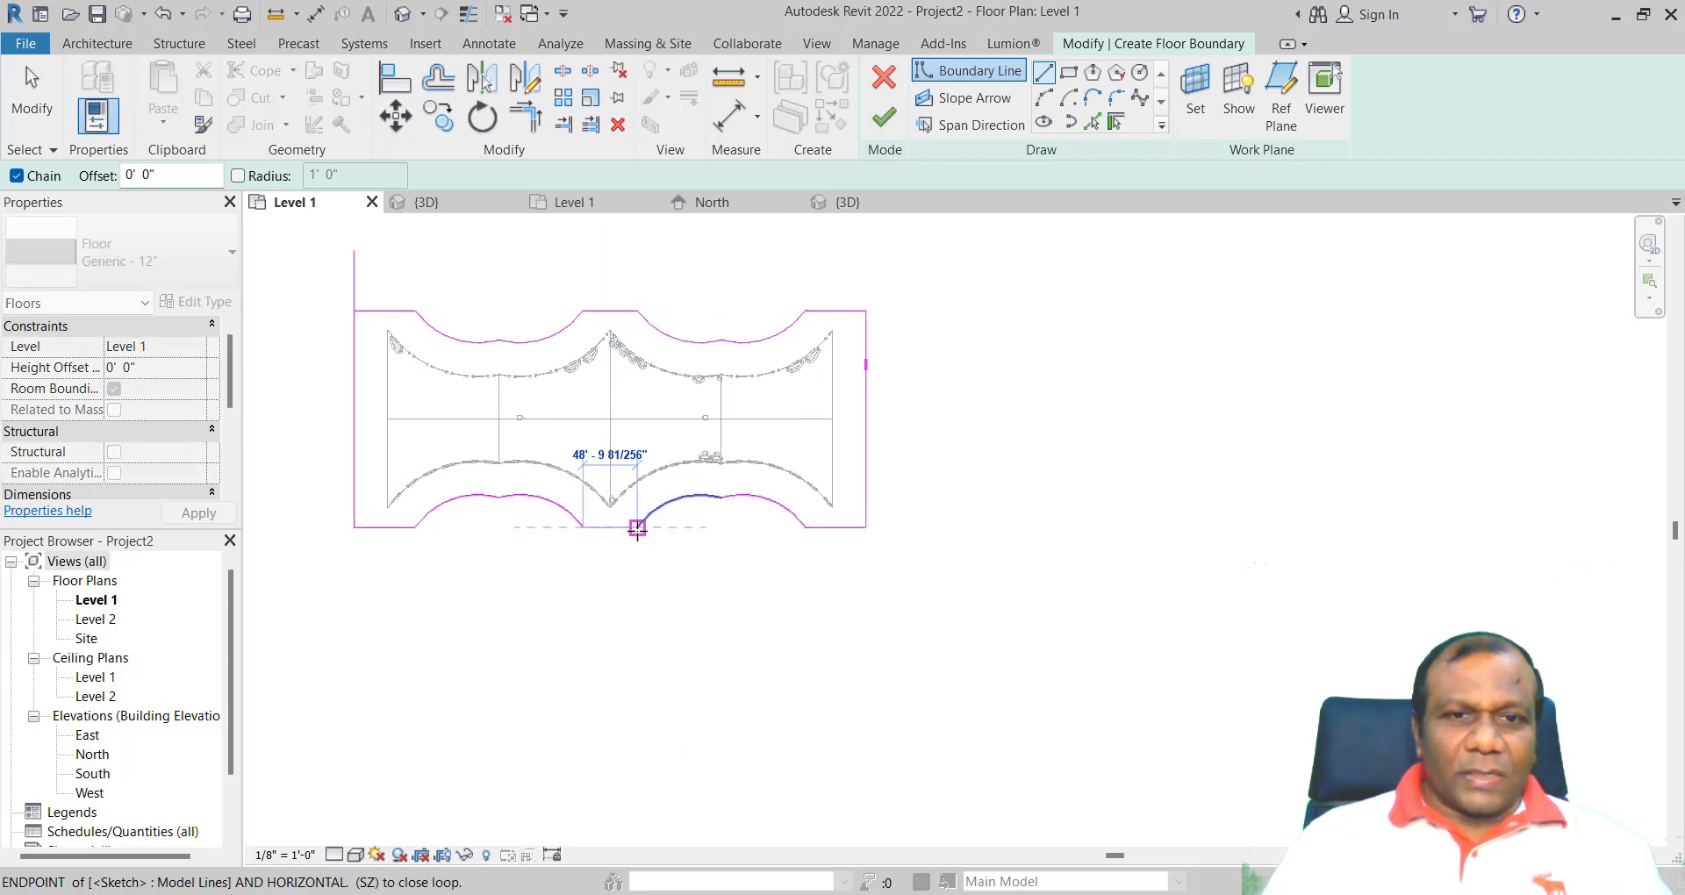
left_click(637, 527)
key("Escape")
- Trim the overhang at the boundary's upper-left corner and finish the floor sketch
scroll(662, 602, "down", 2)
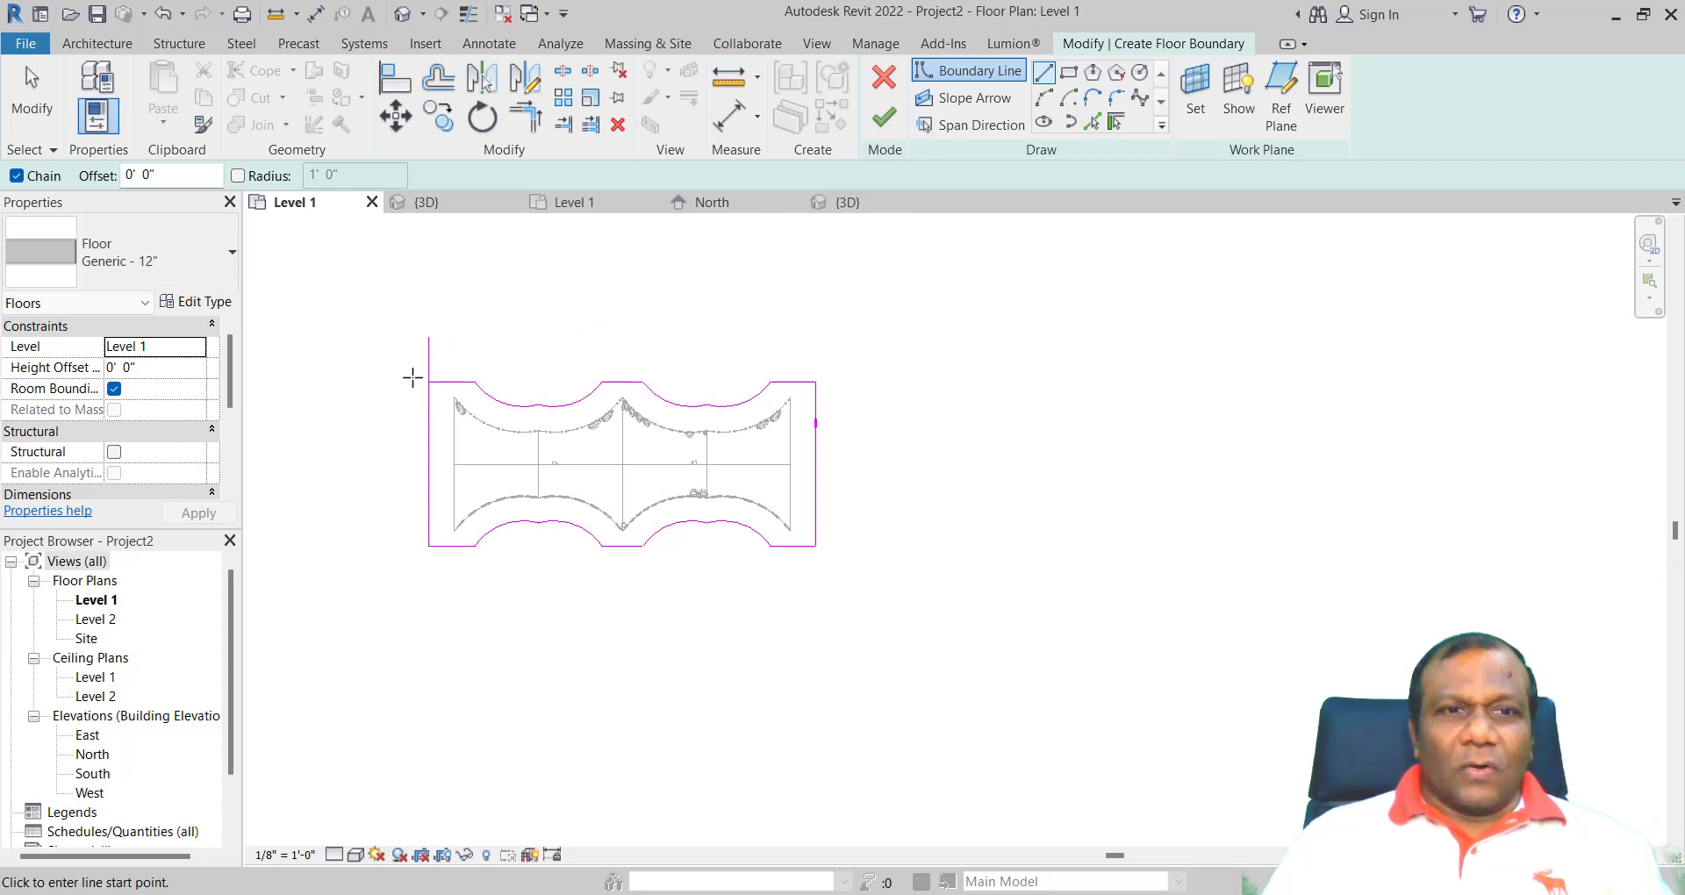
left_click(525, 116)
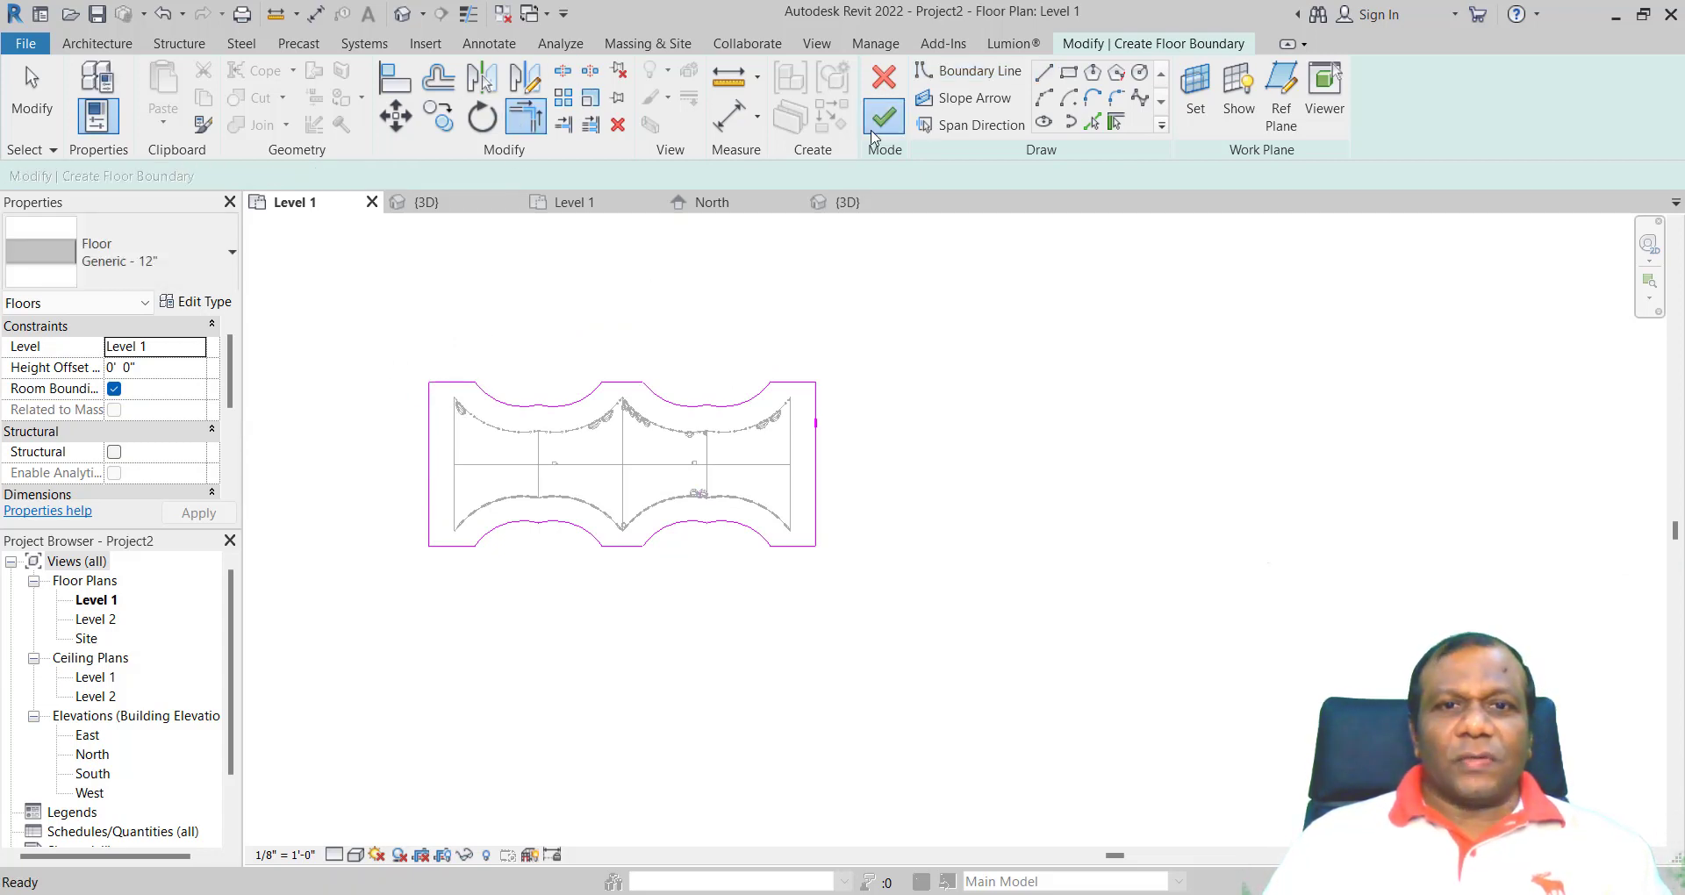
left_click(884, 116)
scroll(878, 606, "up", 1)
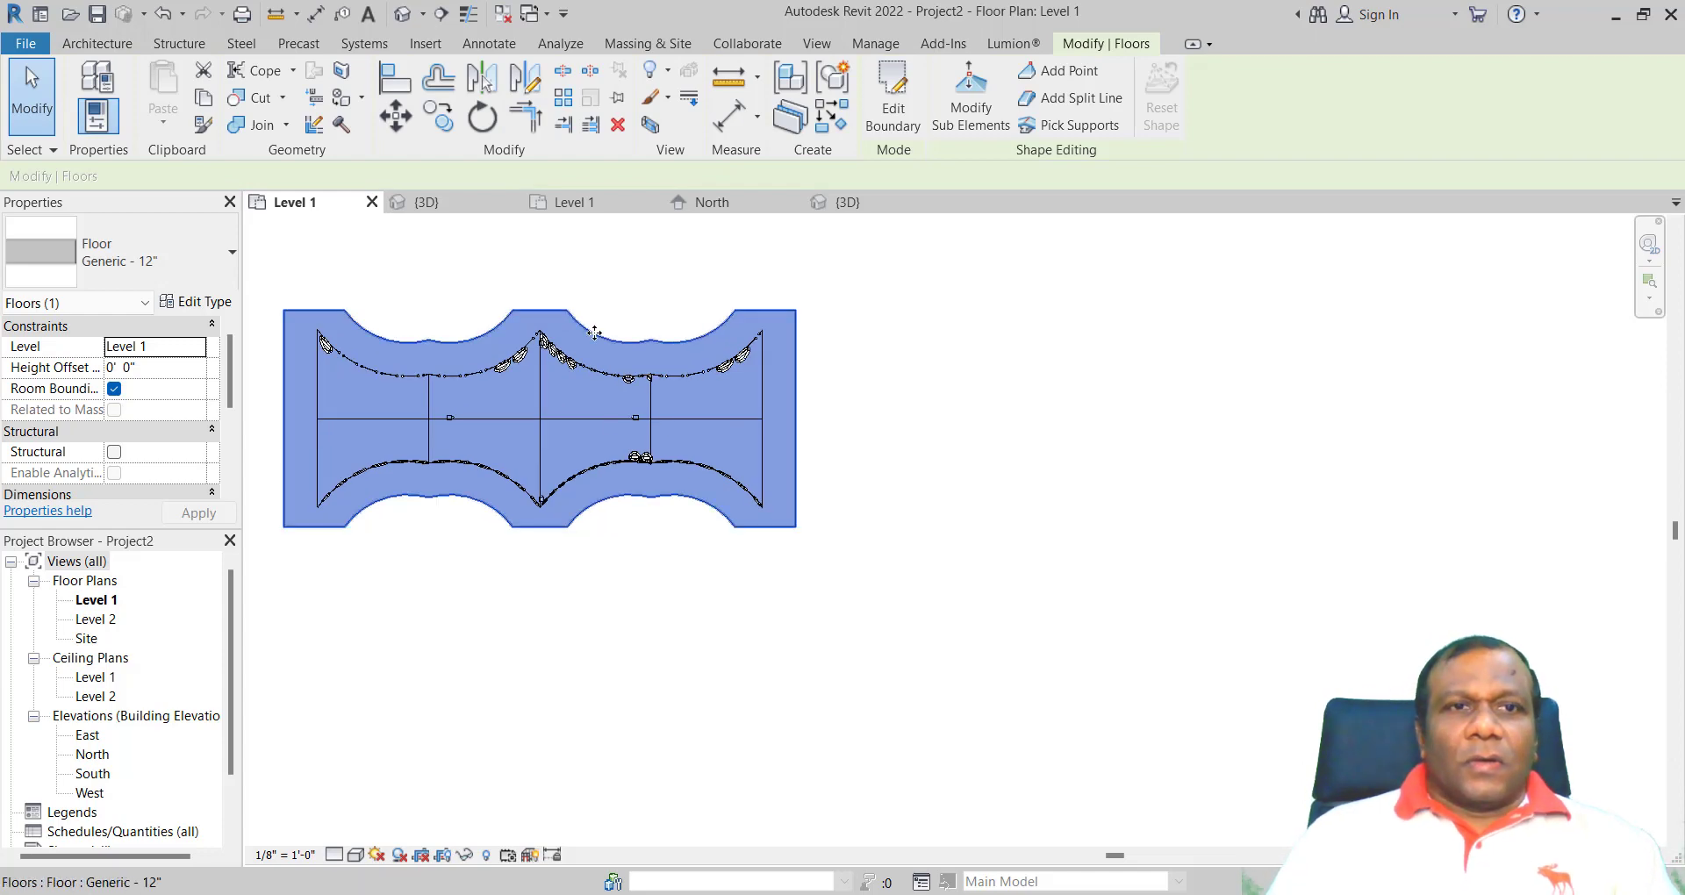
- Open the default 3D view and switch its visual style from hidden lines to one showing coloured solid surfaces
left_click(815, 44)
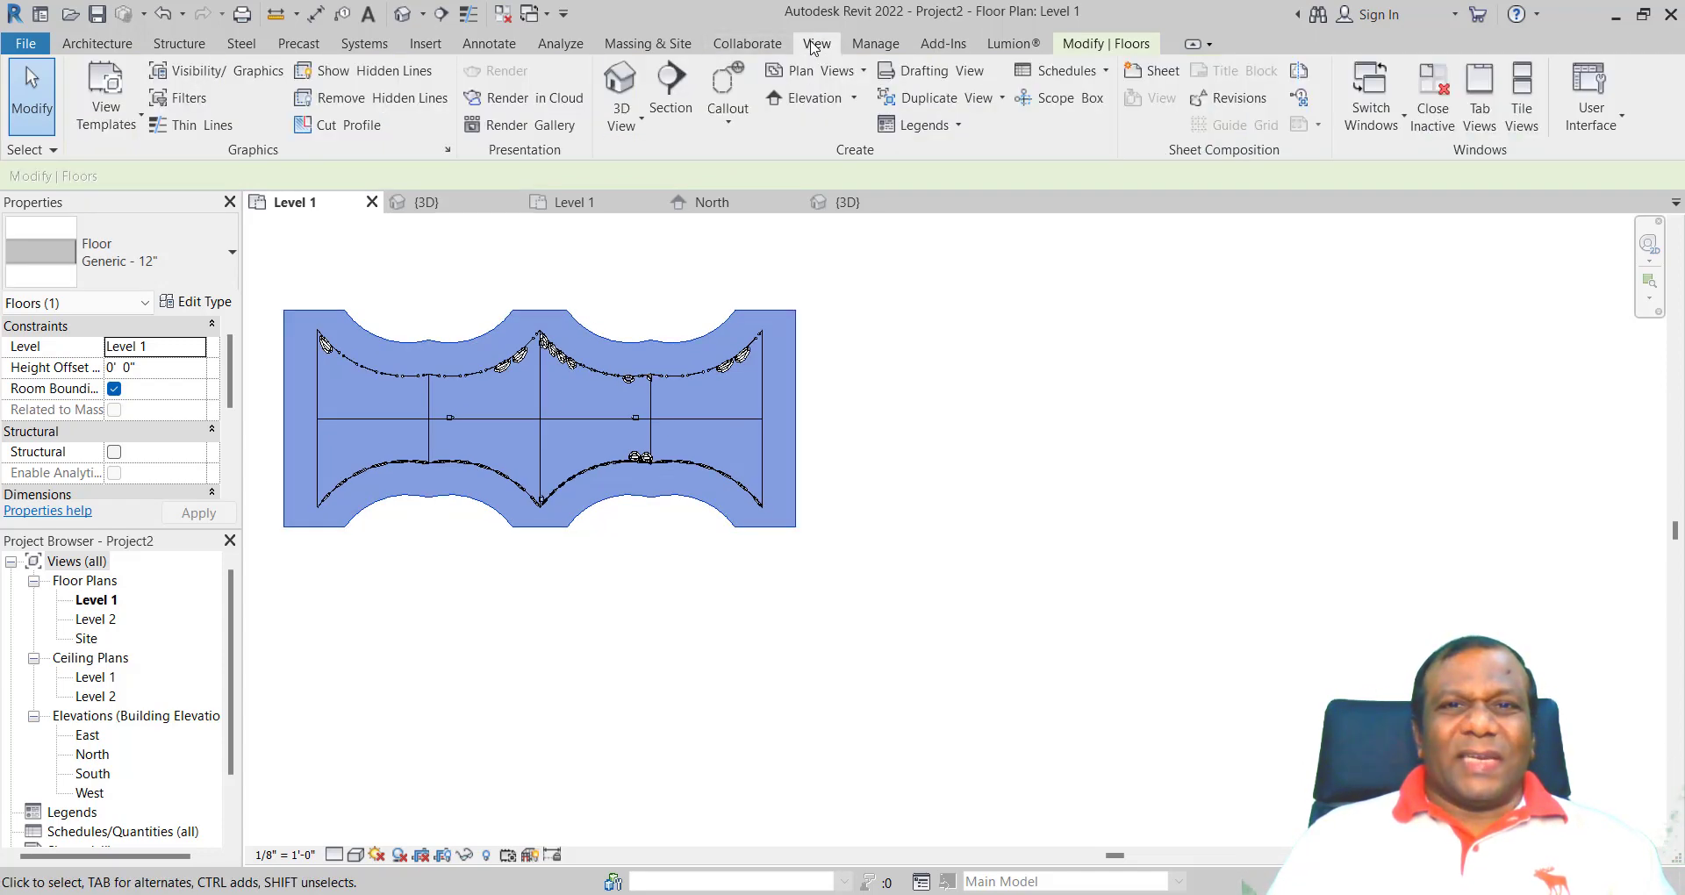
left_click(620, 84)
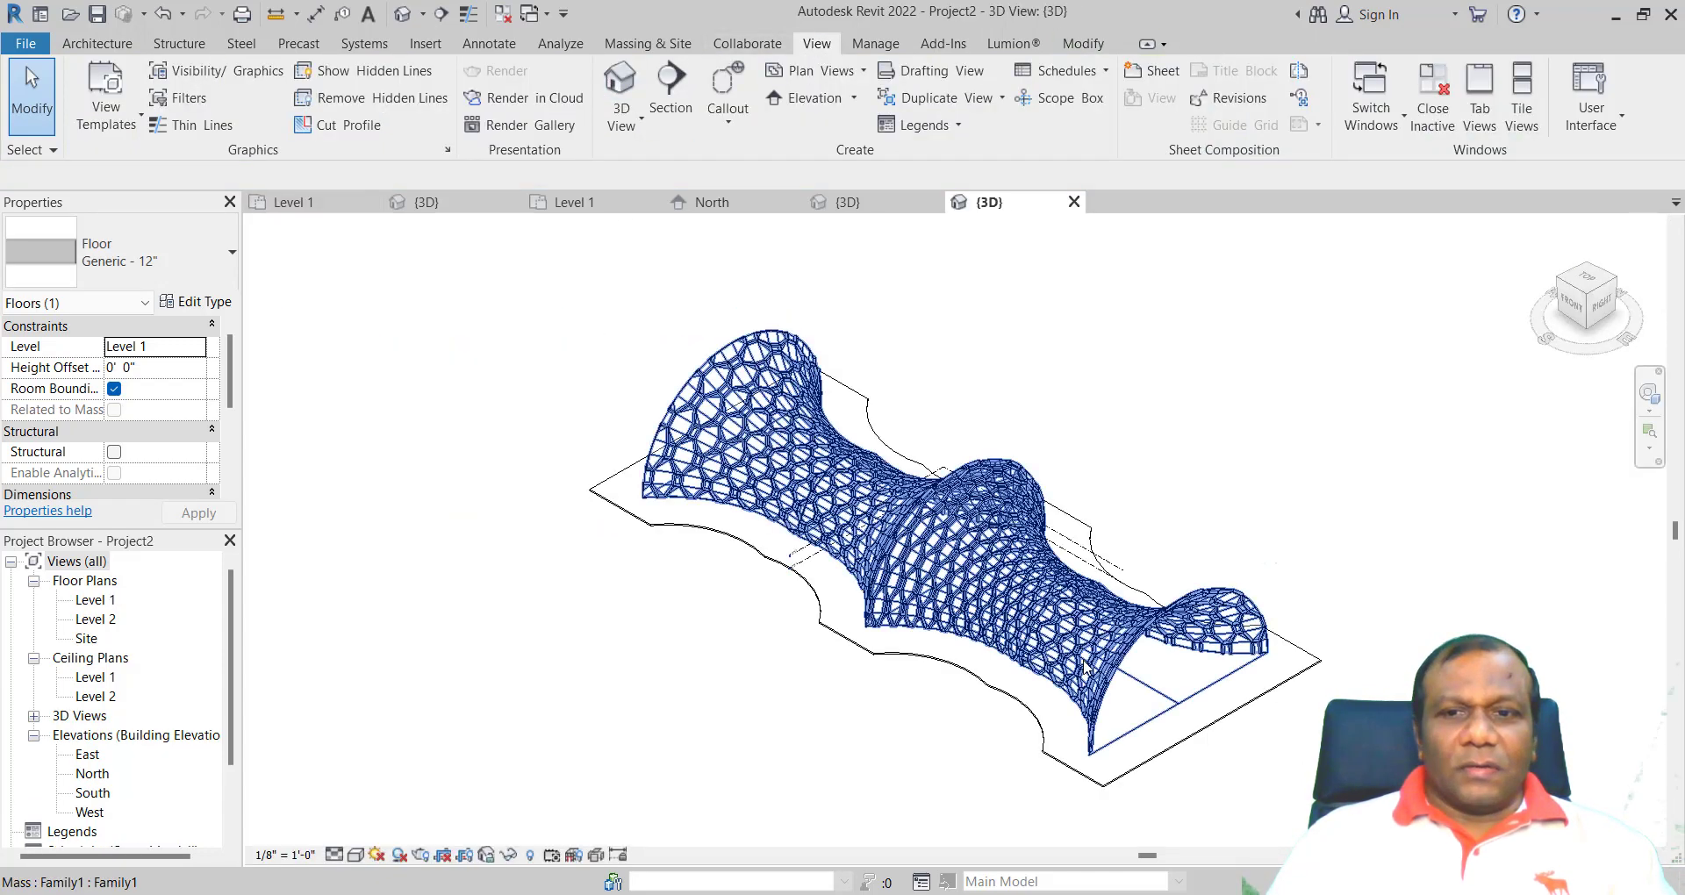
scroll(1088, 674, "up", 4)
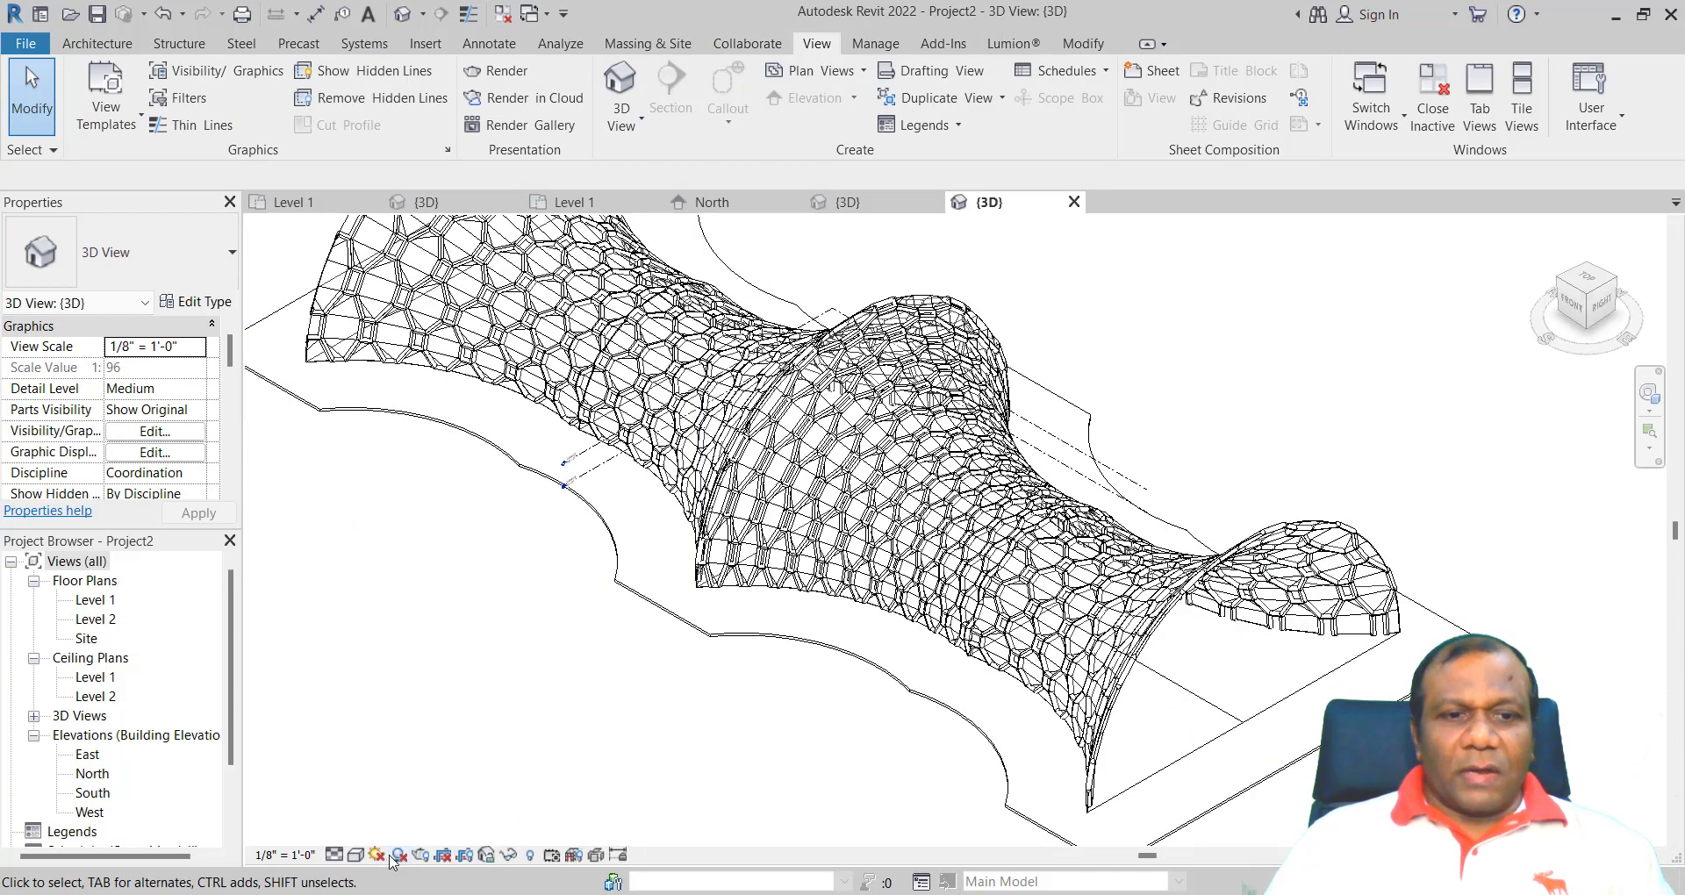
left_click(358, 856)
left_click(395, 832)
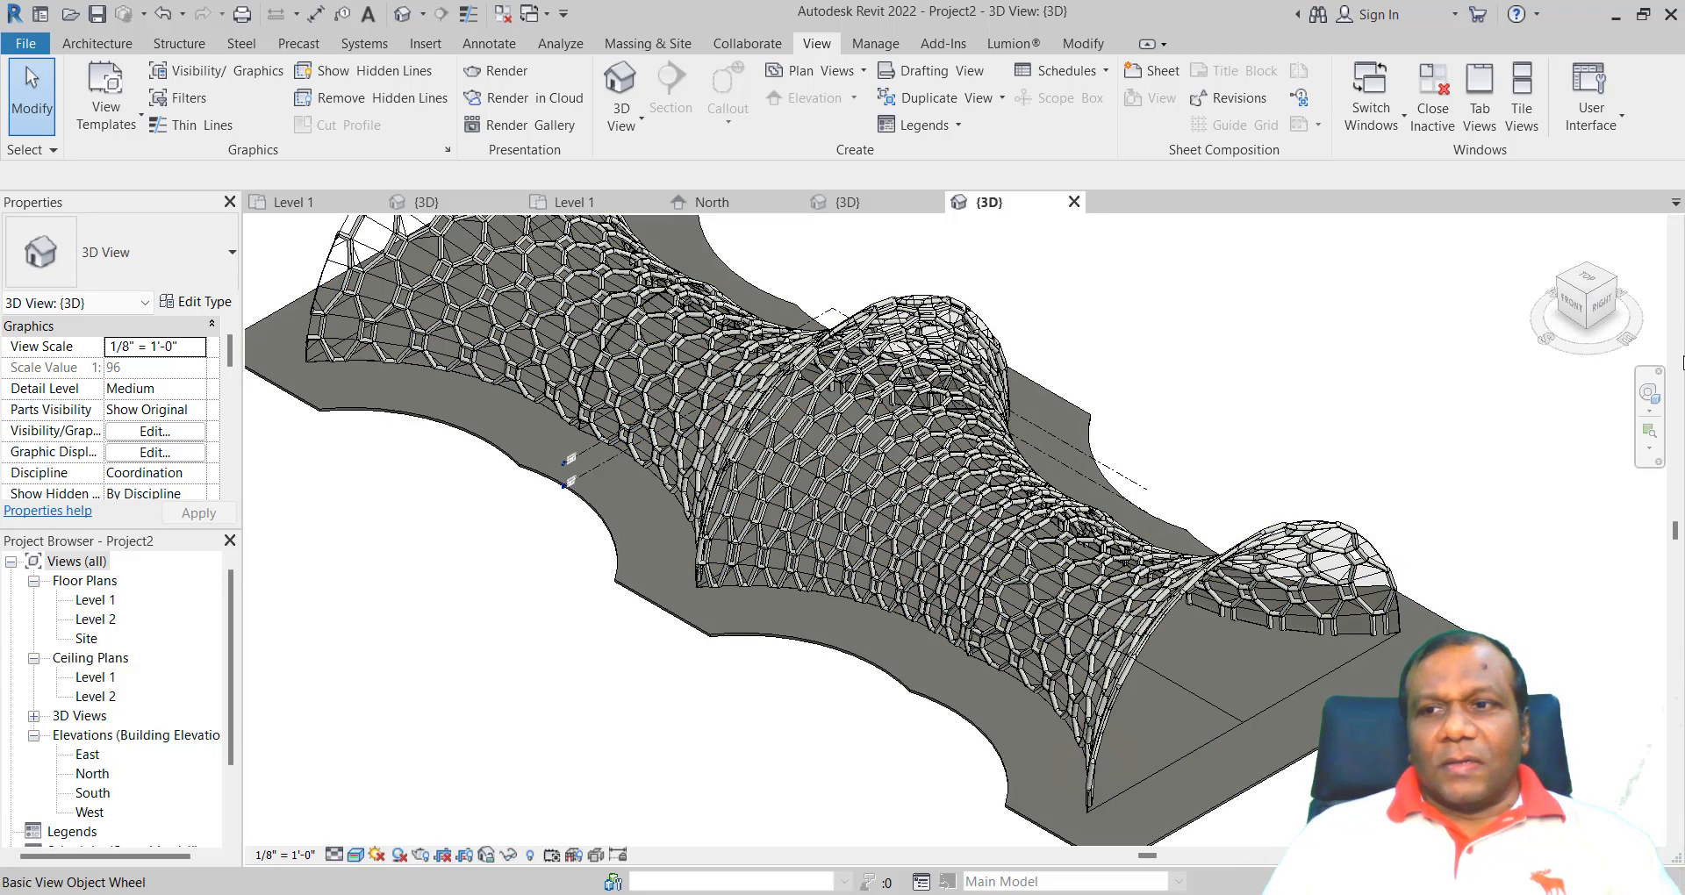
- Examine the octagon-panelled mass and its surrounding floor in 3D, both close up and as a whole
left_click(1649, 395)
mouse_move(1515, 504)
left_mouse_down()
mouse_move(1404, 464)
mouse_move(1380, 484)
mouse_move(1535, 498)
left_mouse_up()
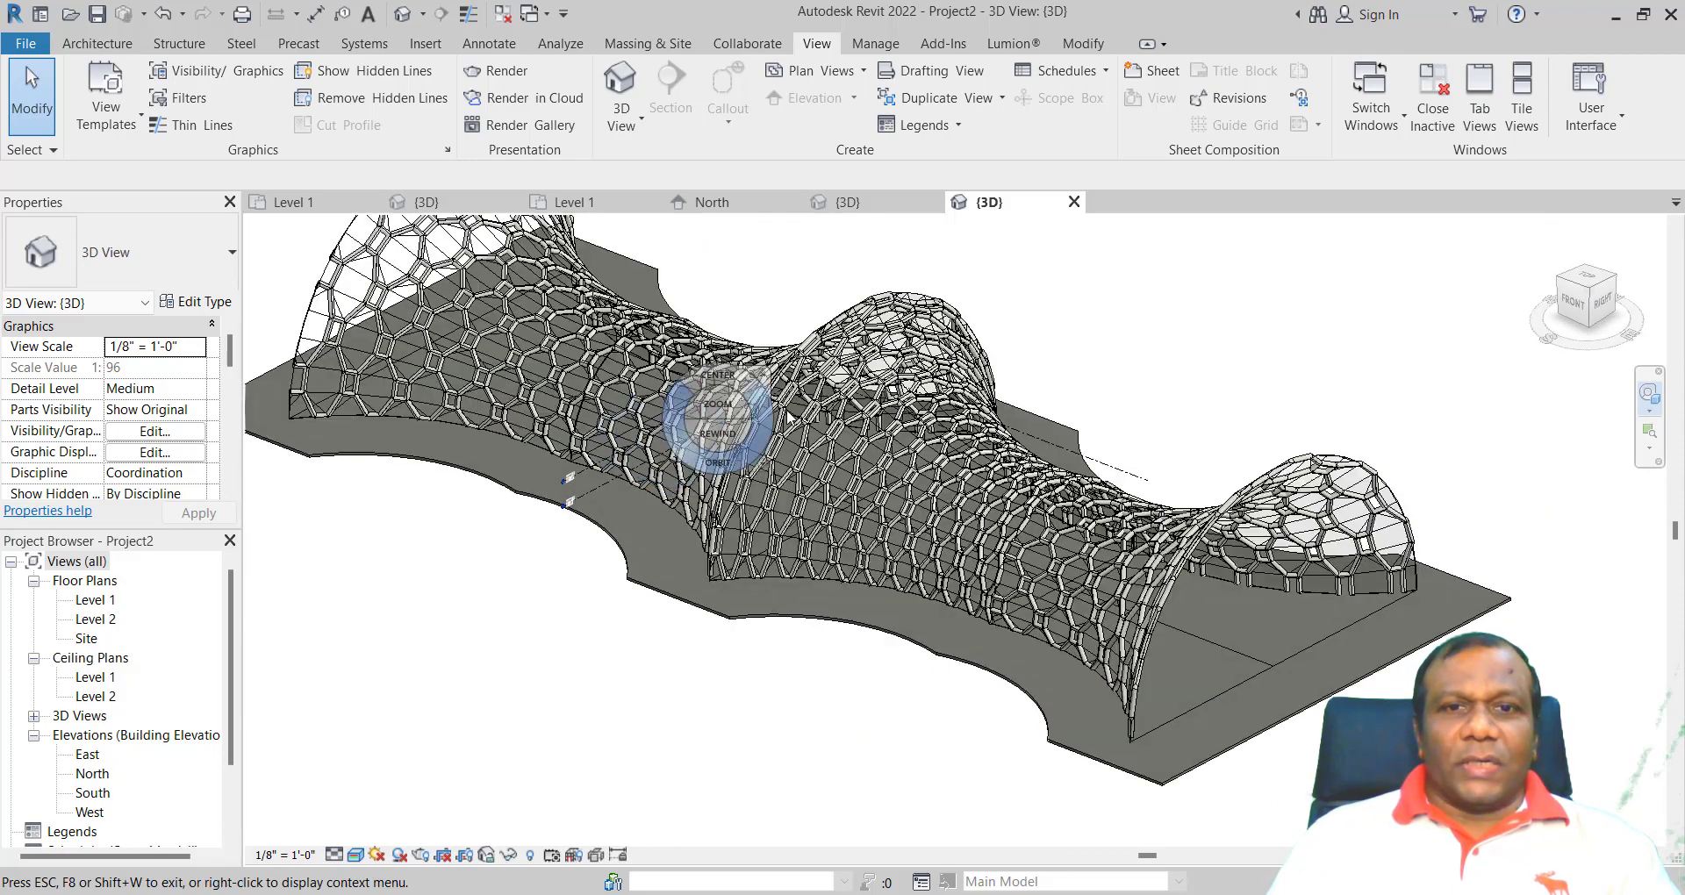
scroll(787, 417, "up", 2)
scroll(523, 462, "up", 5)
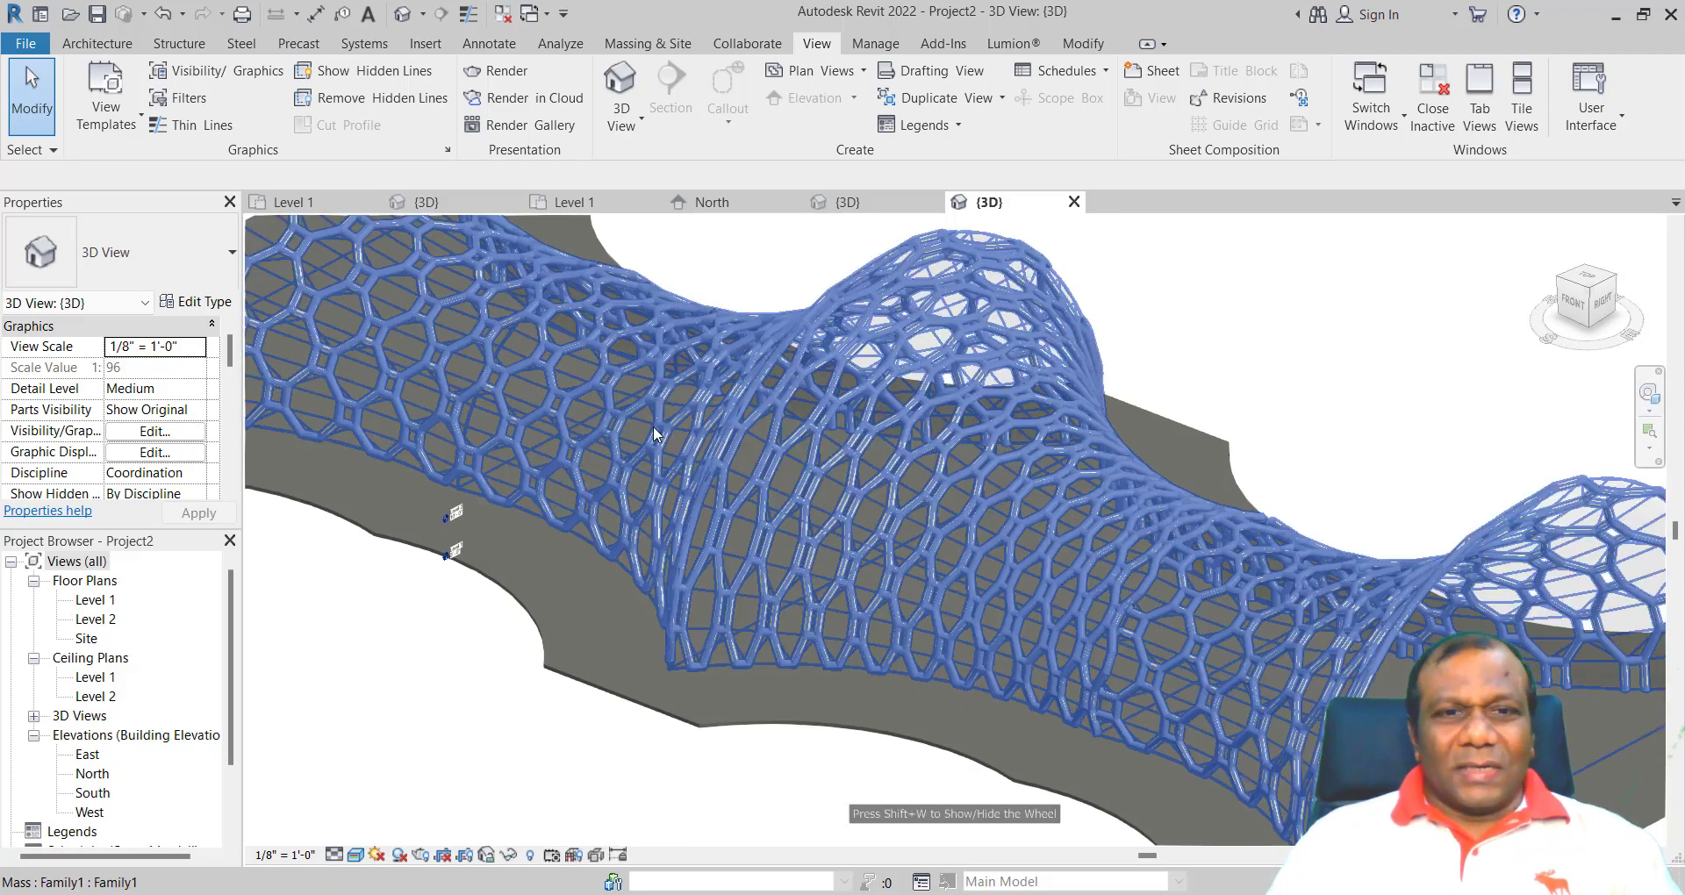
scroll(494, 516, "down", 6)
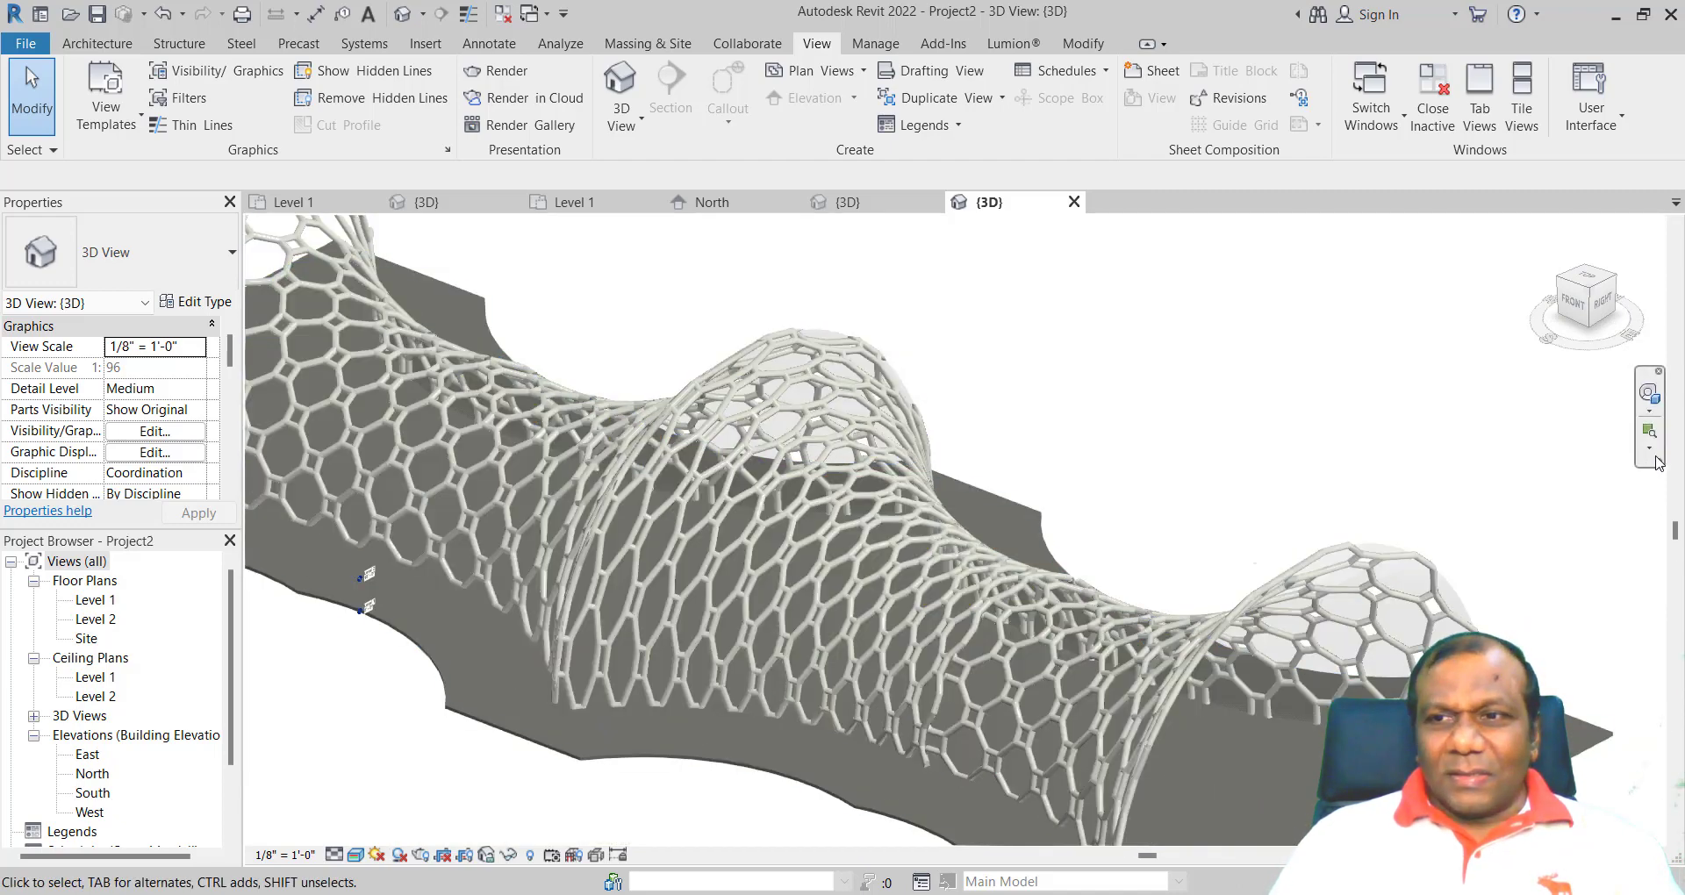
scroll(1360, 672, "up", 3)
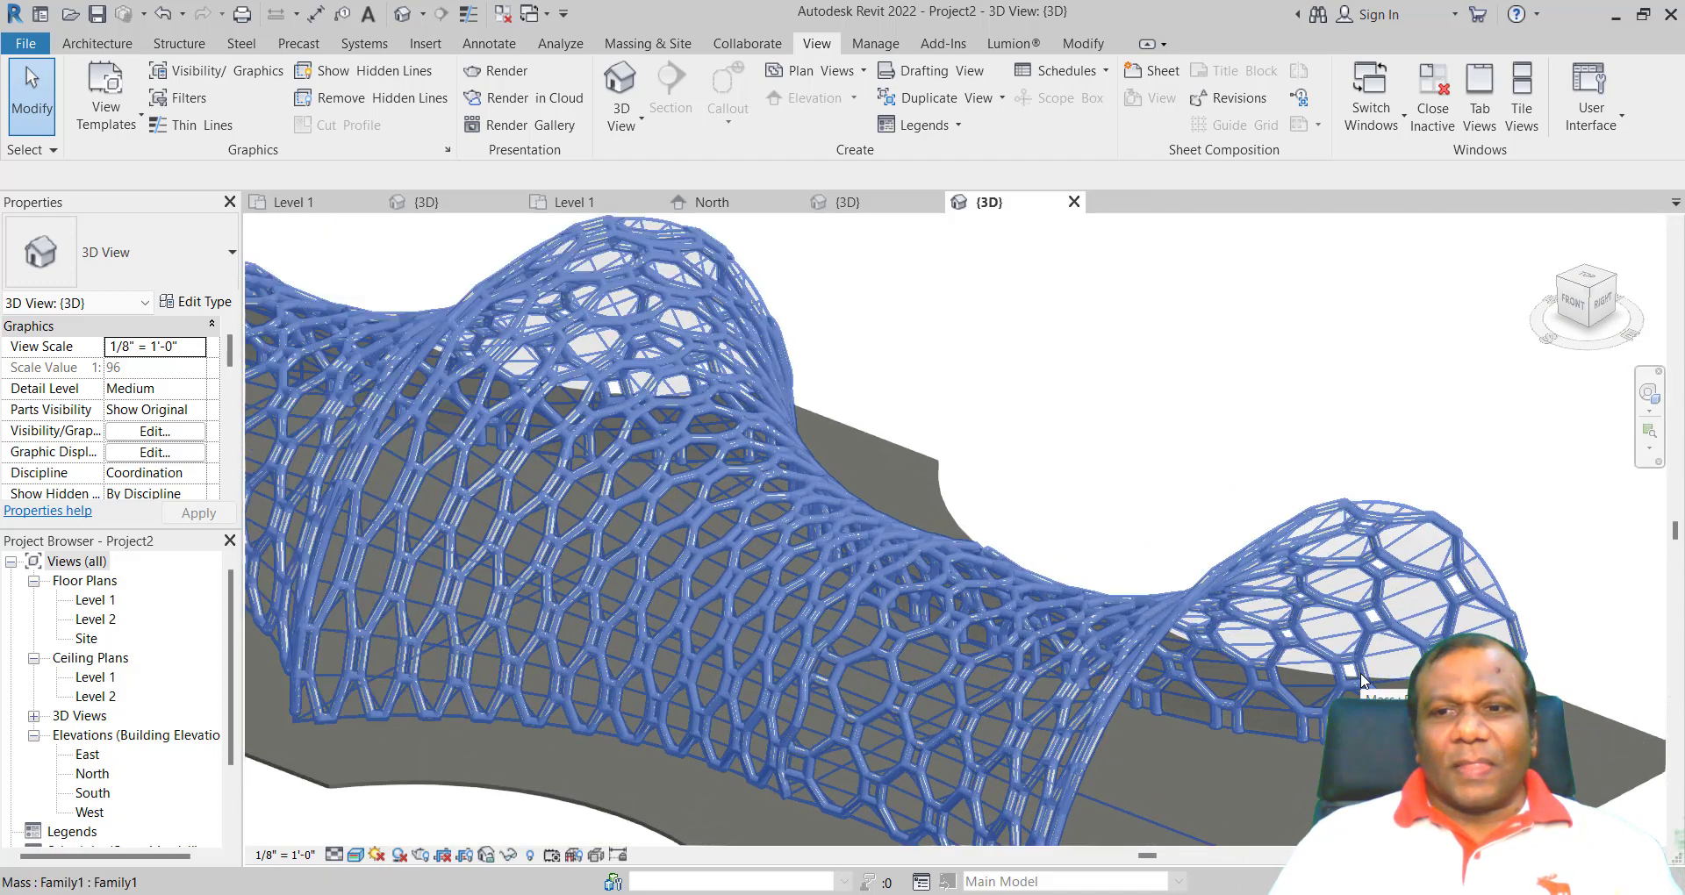
scroll(1360, 674, "down", 2)
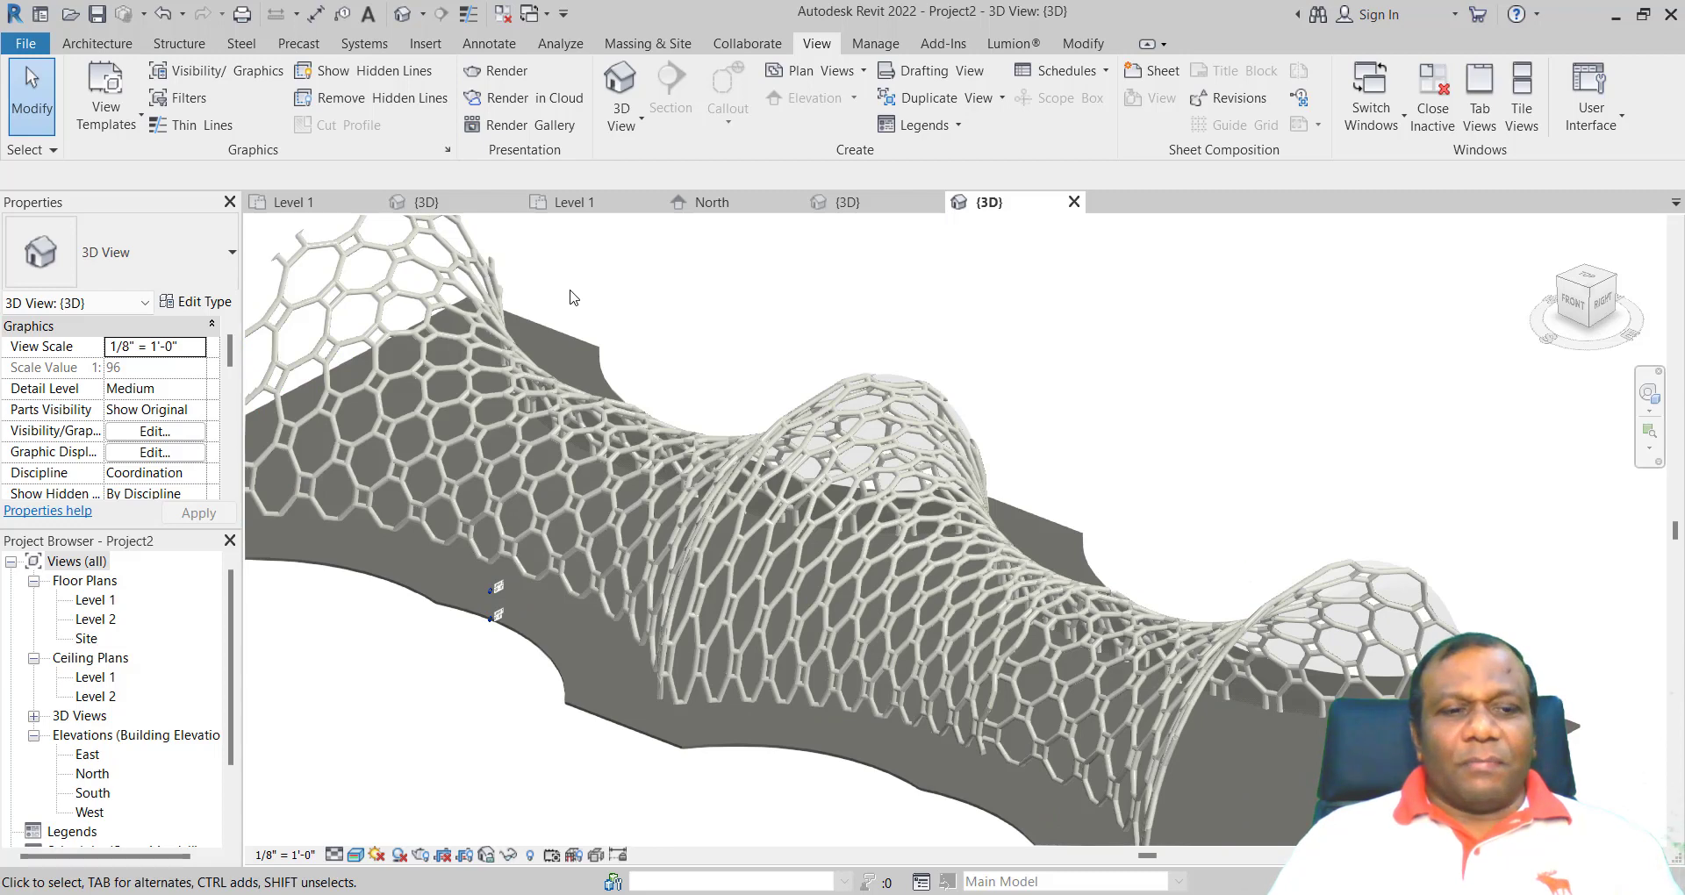
scroll(632, 465, "down", 3)
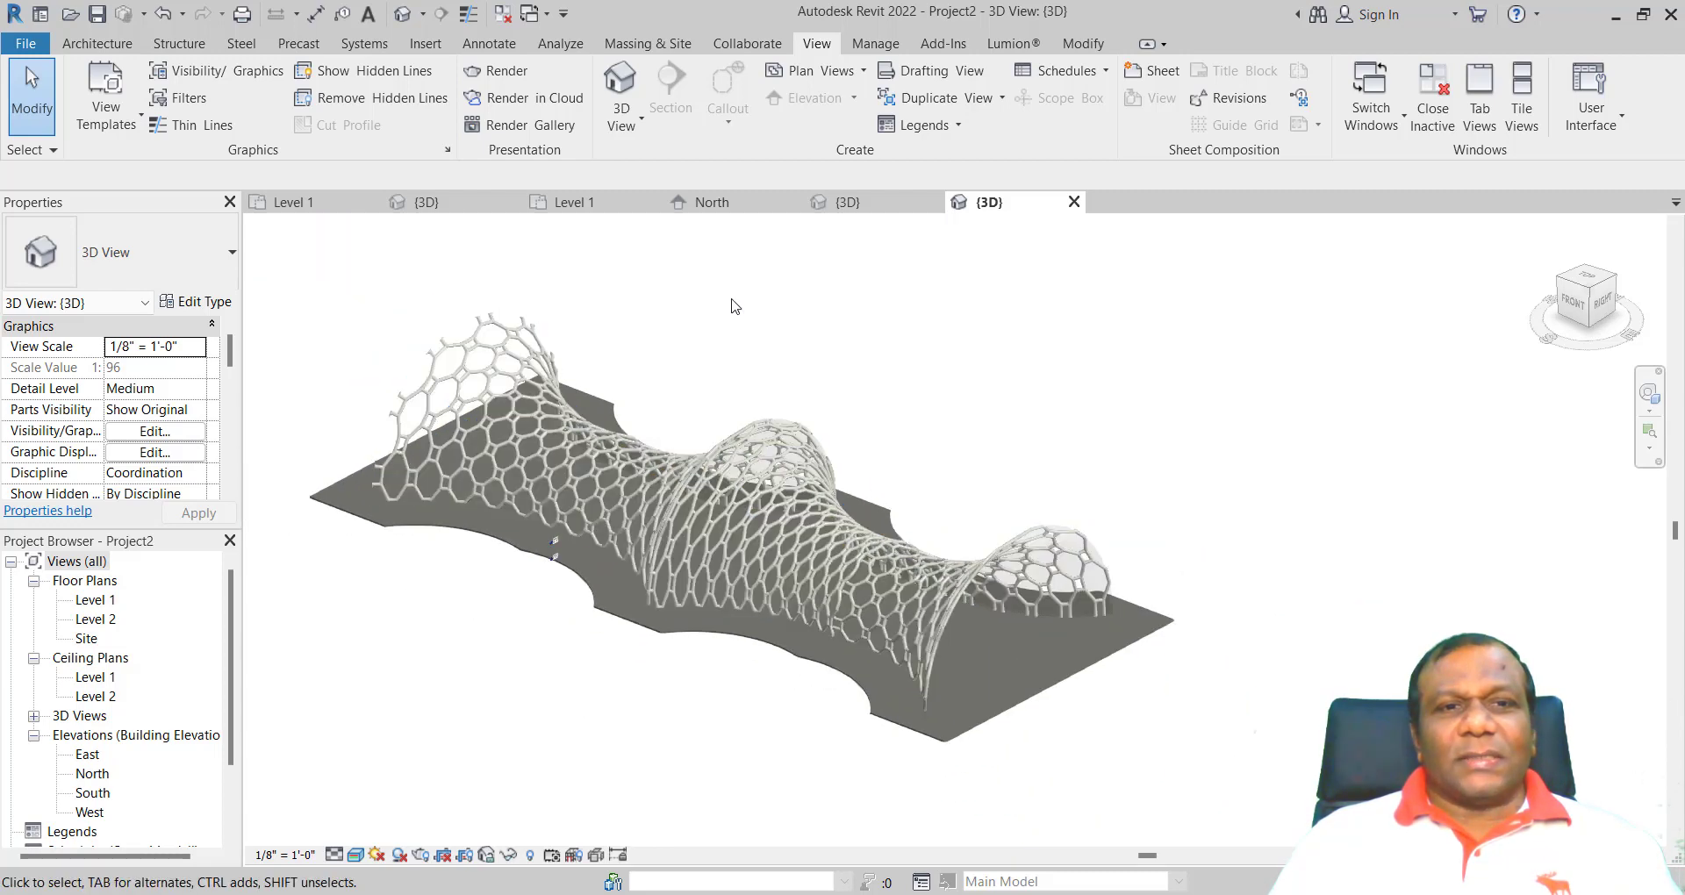